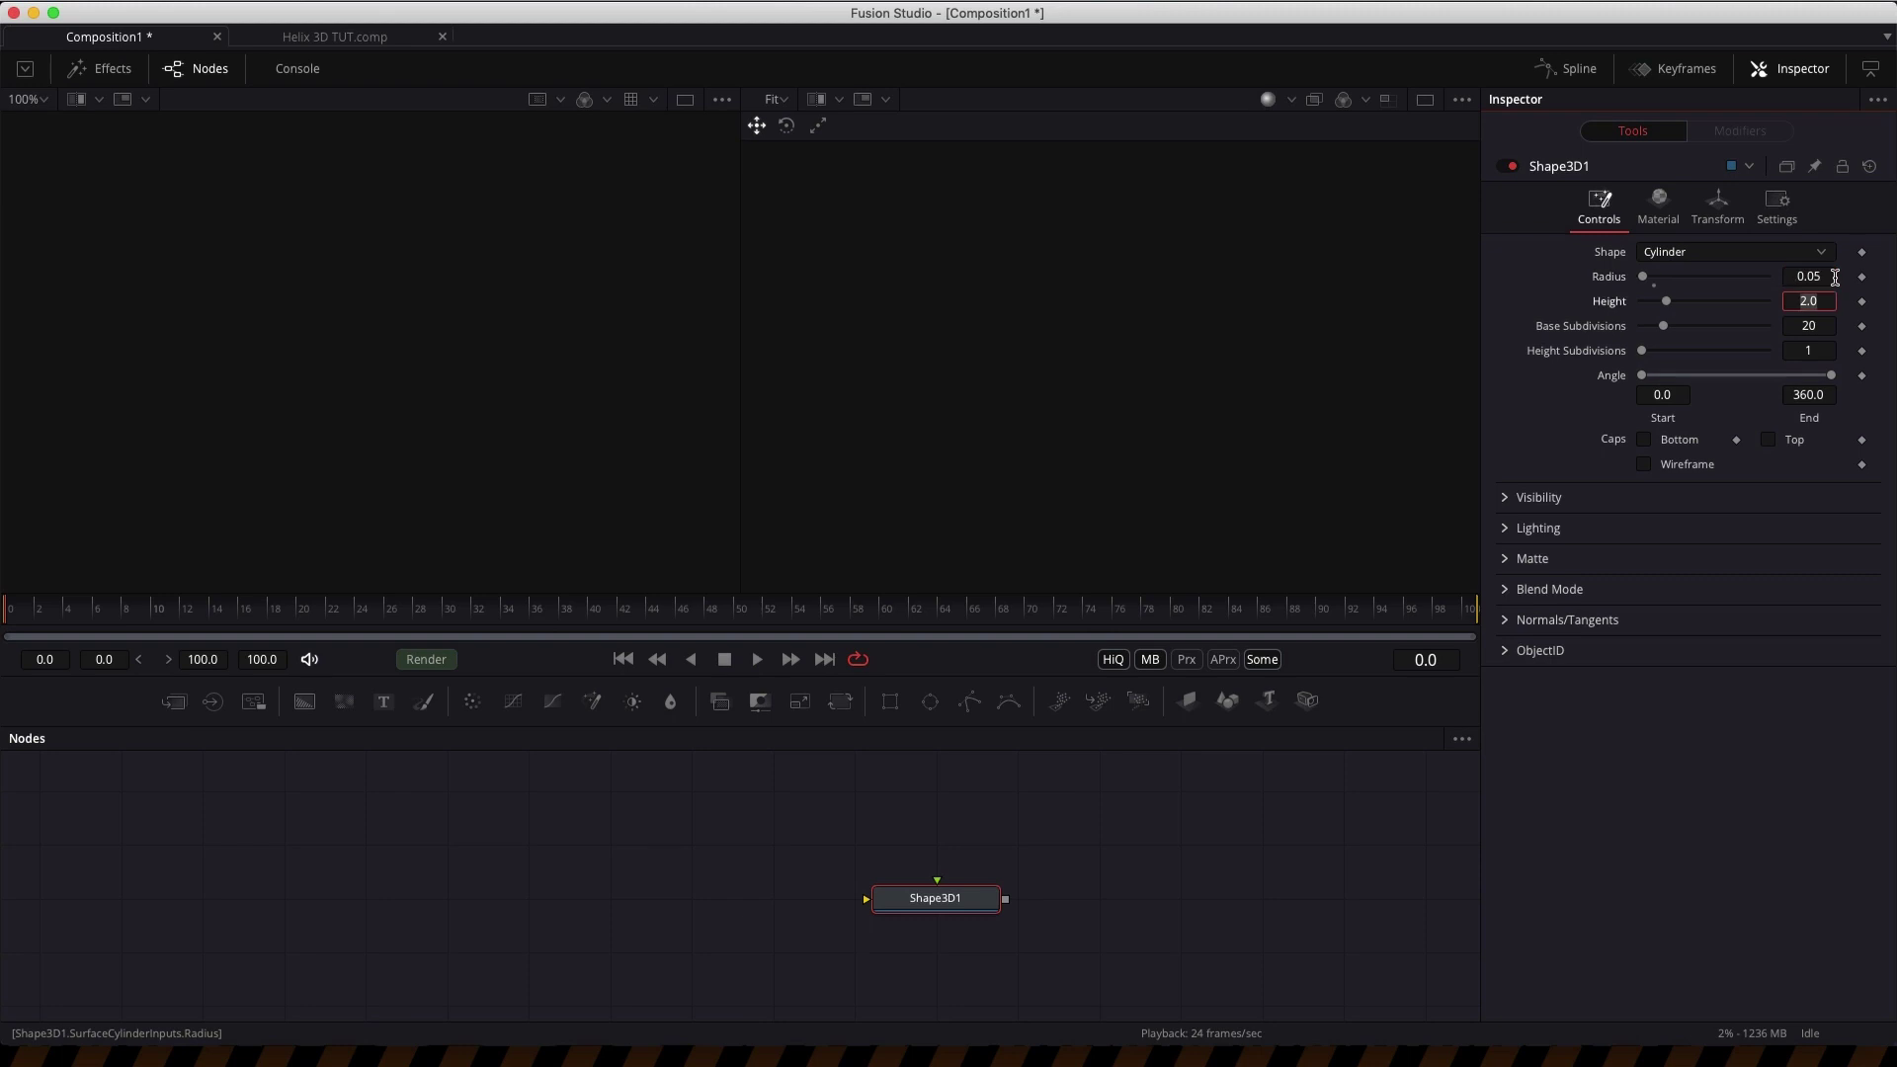
- Set the cylinder's height to 10, base subdivisions to 40 and height subdivisions to 200, and show Shape3D1 in the 3D viewer
{"action": "type", "text": "10"}
{"action": "key", "text": "Tab"}
{"action": "type", "text": "4"}
{"action": "key", "text": "Tab"}
{"action": "type", "text": "2"}
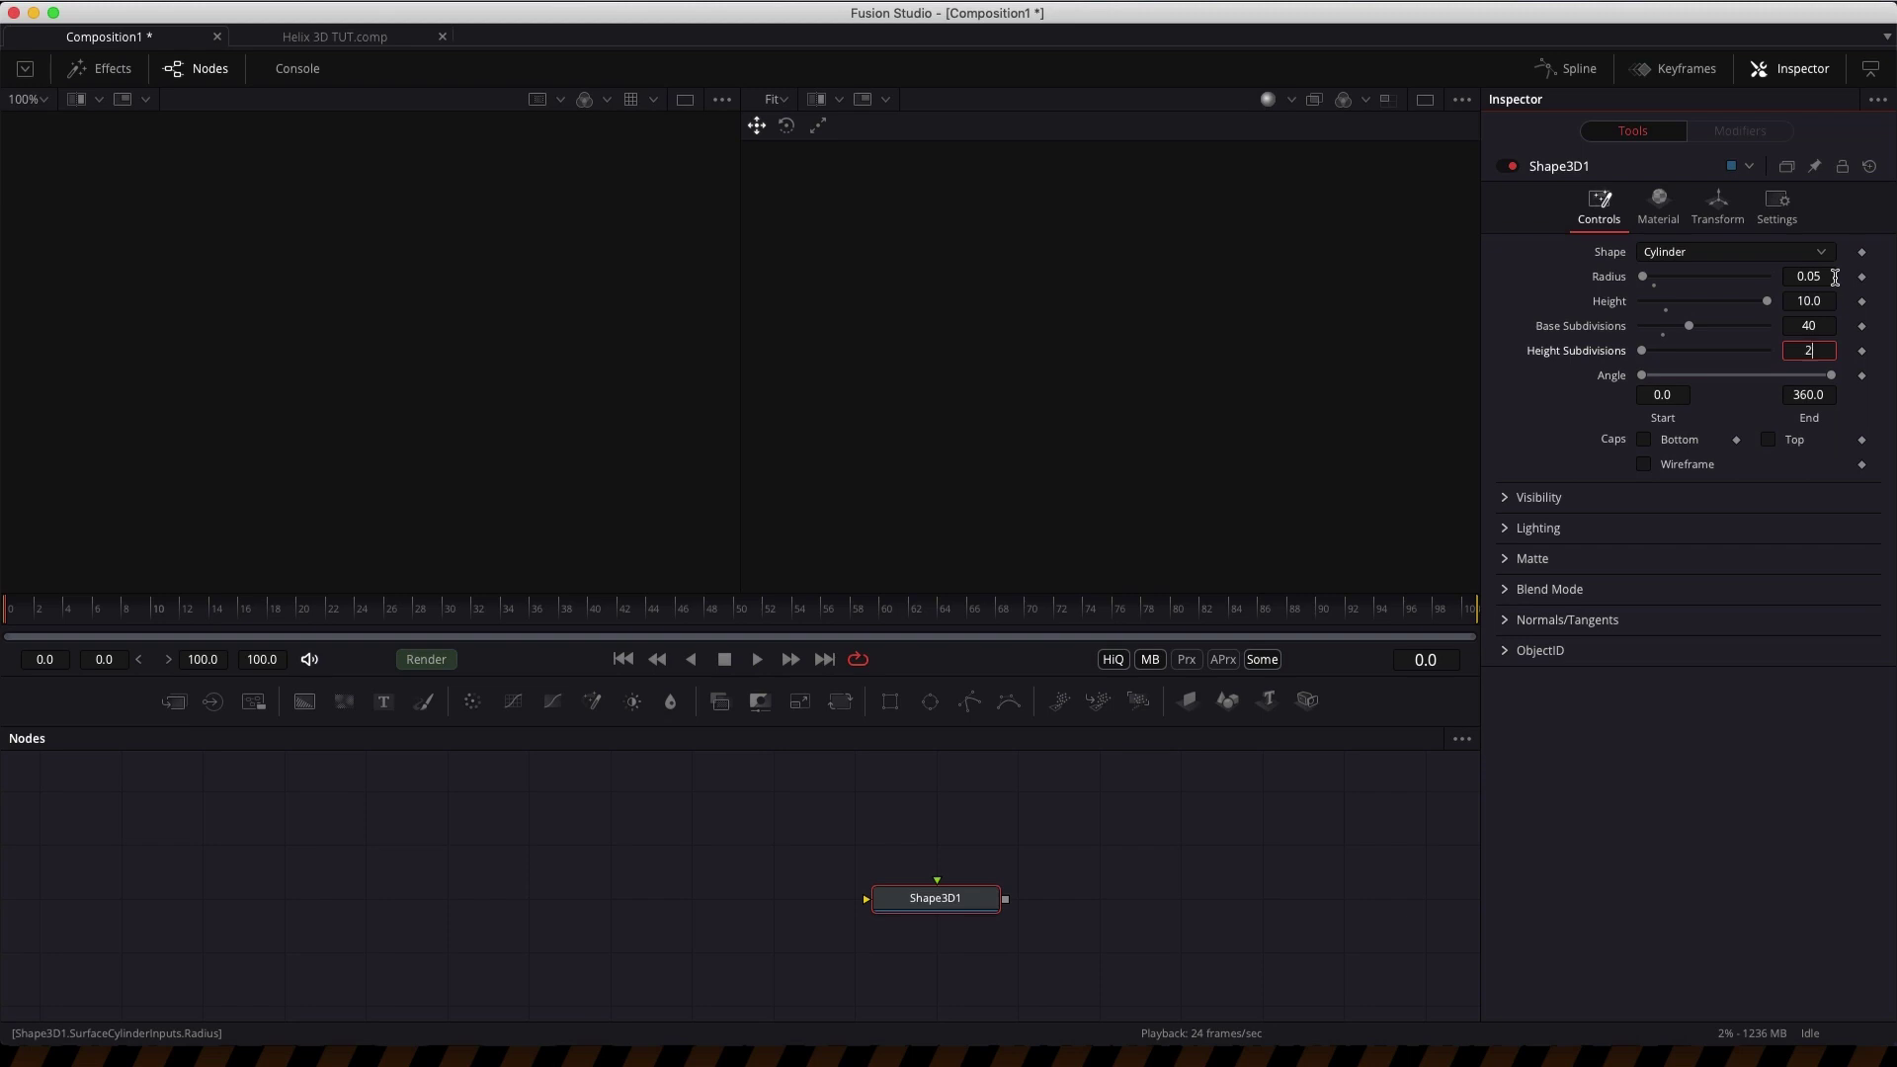
{"action": "type", "text": "000"}
{"action": "key", "text": "Tab"}
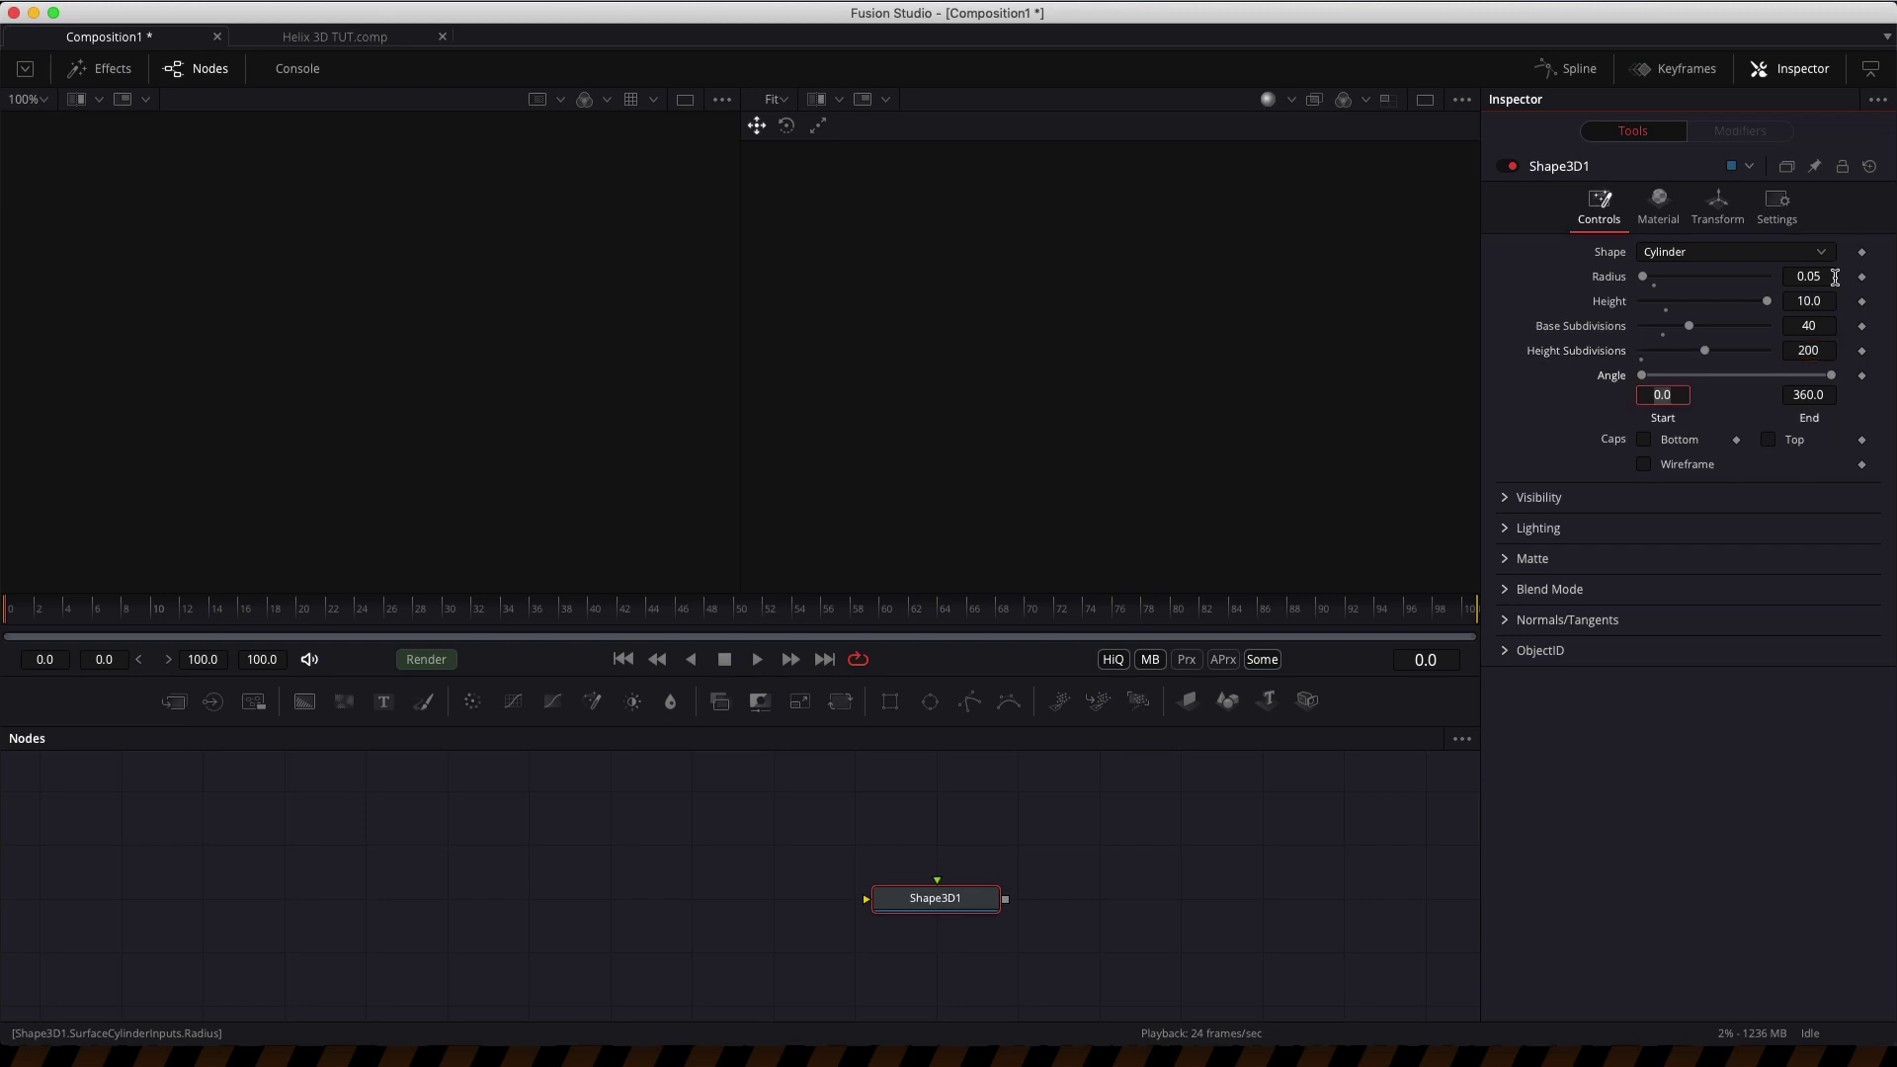
{"action": "left_click_drag", "start_coordinate": [974, 900], "coordinate": [1067, 356]}
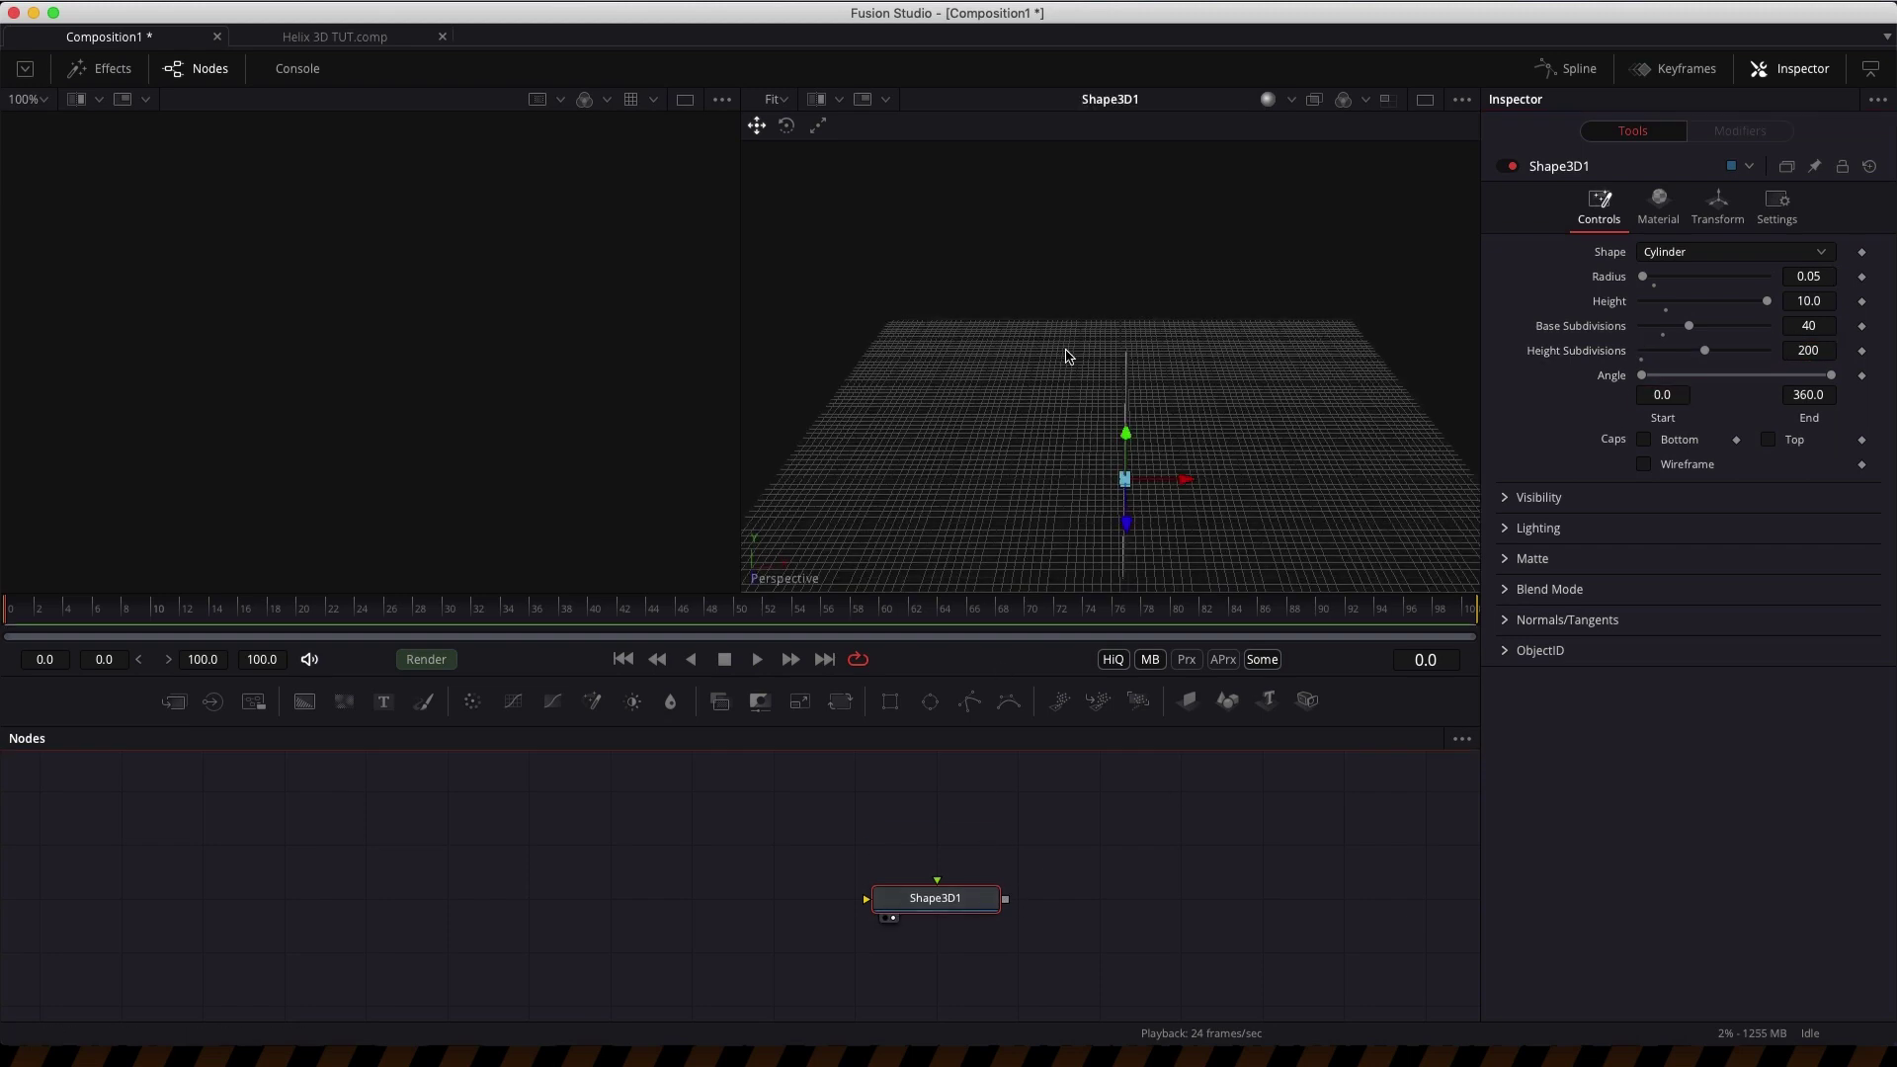
- Translate the Shape3D1 cylinder to 5 in Y and -0.5 in X
{"action": "left_click", "coordinate": [1717, 202]}
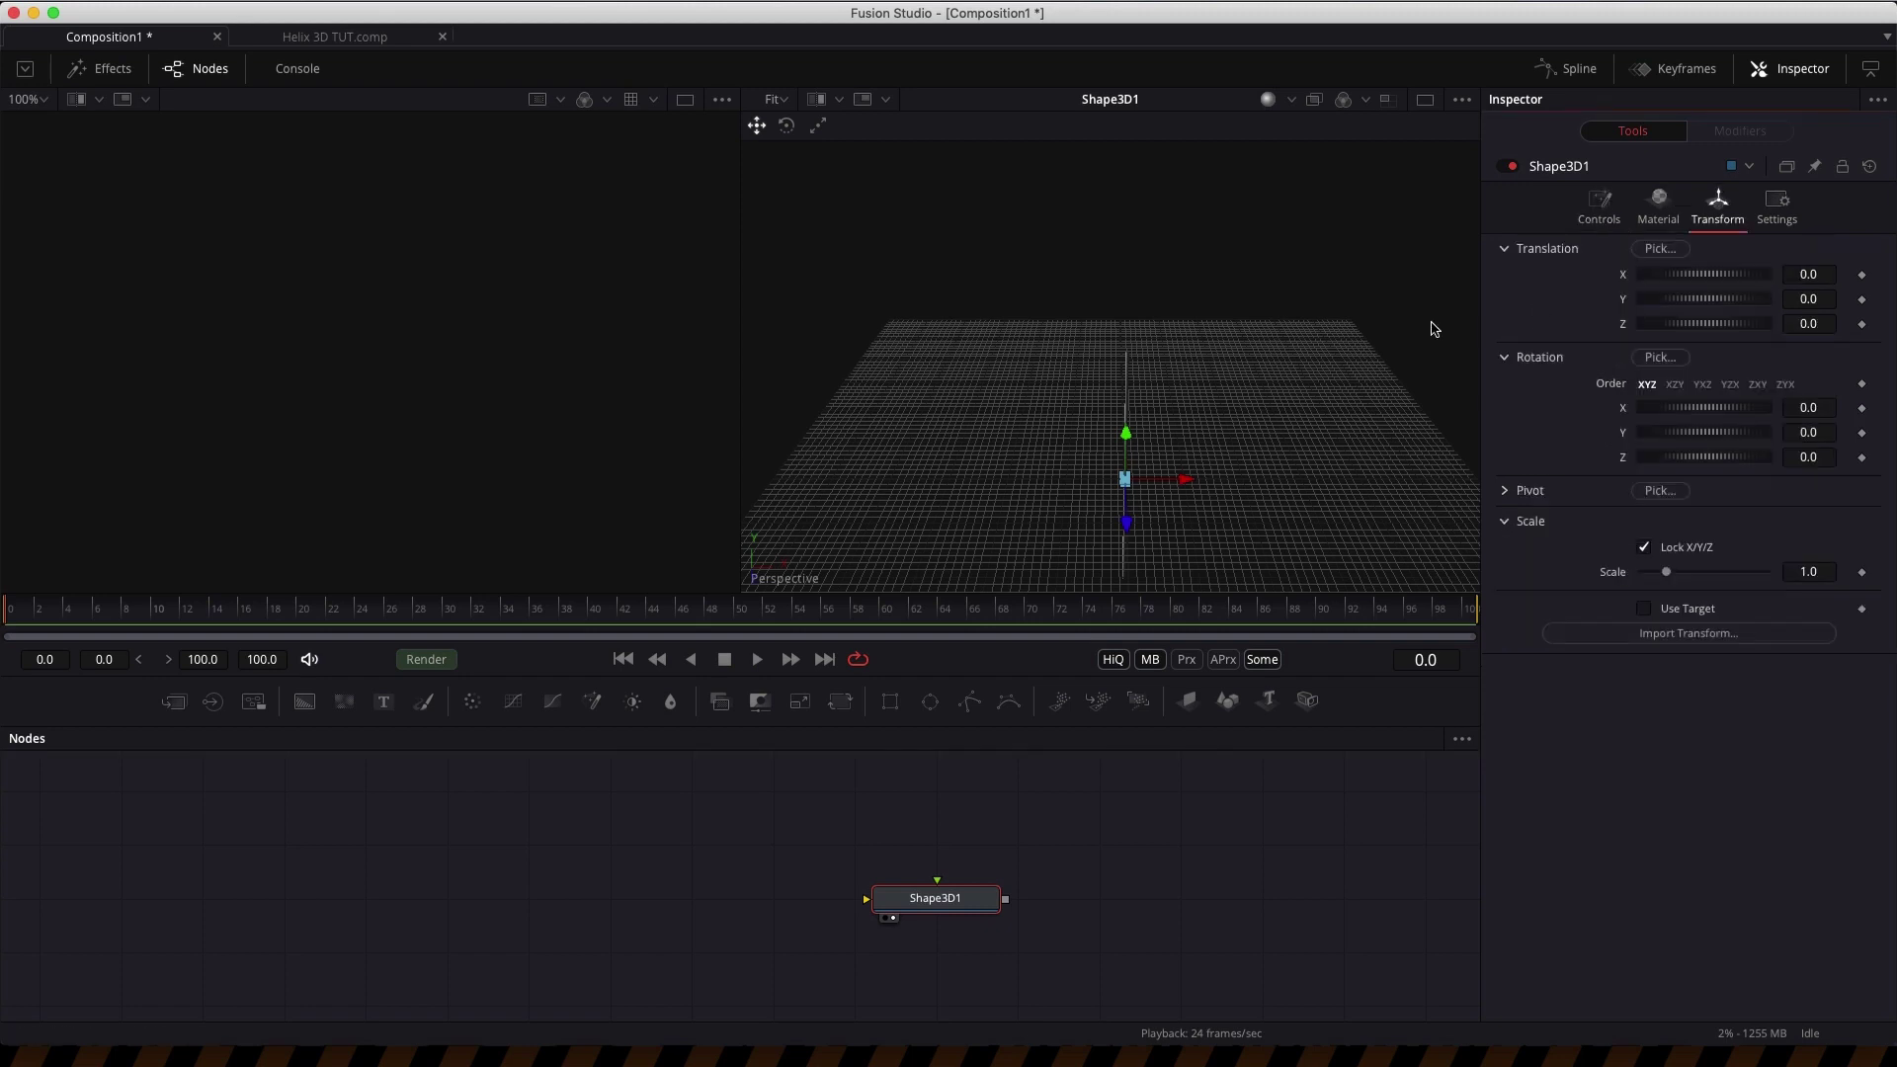
{"action": "left_click", "coordinate": [1828, 298]}
{"action": "type", "text": "5"}
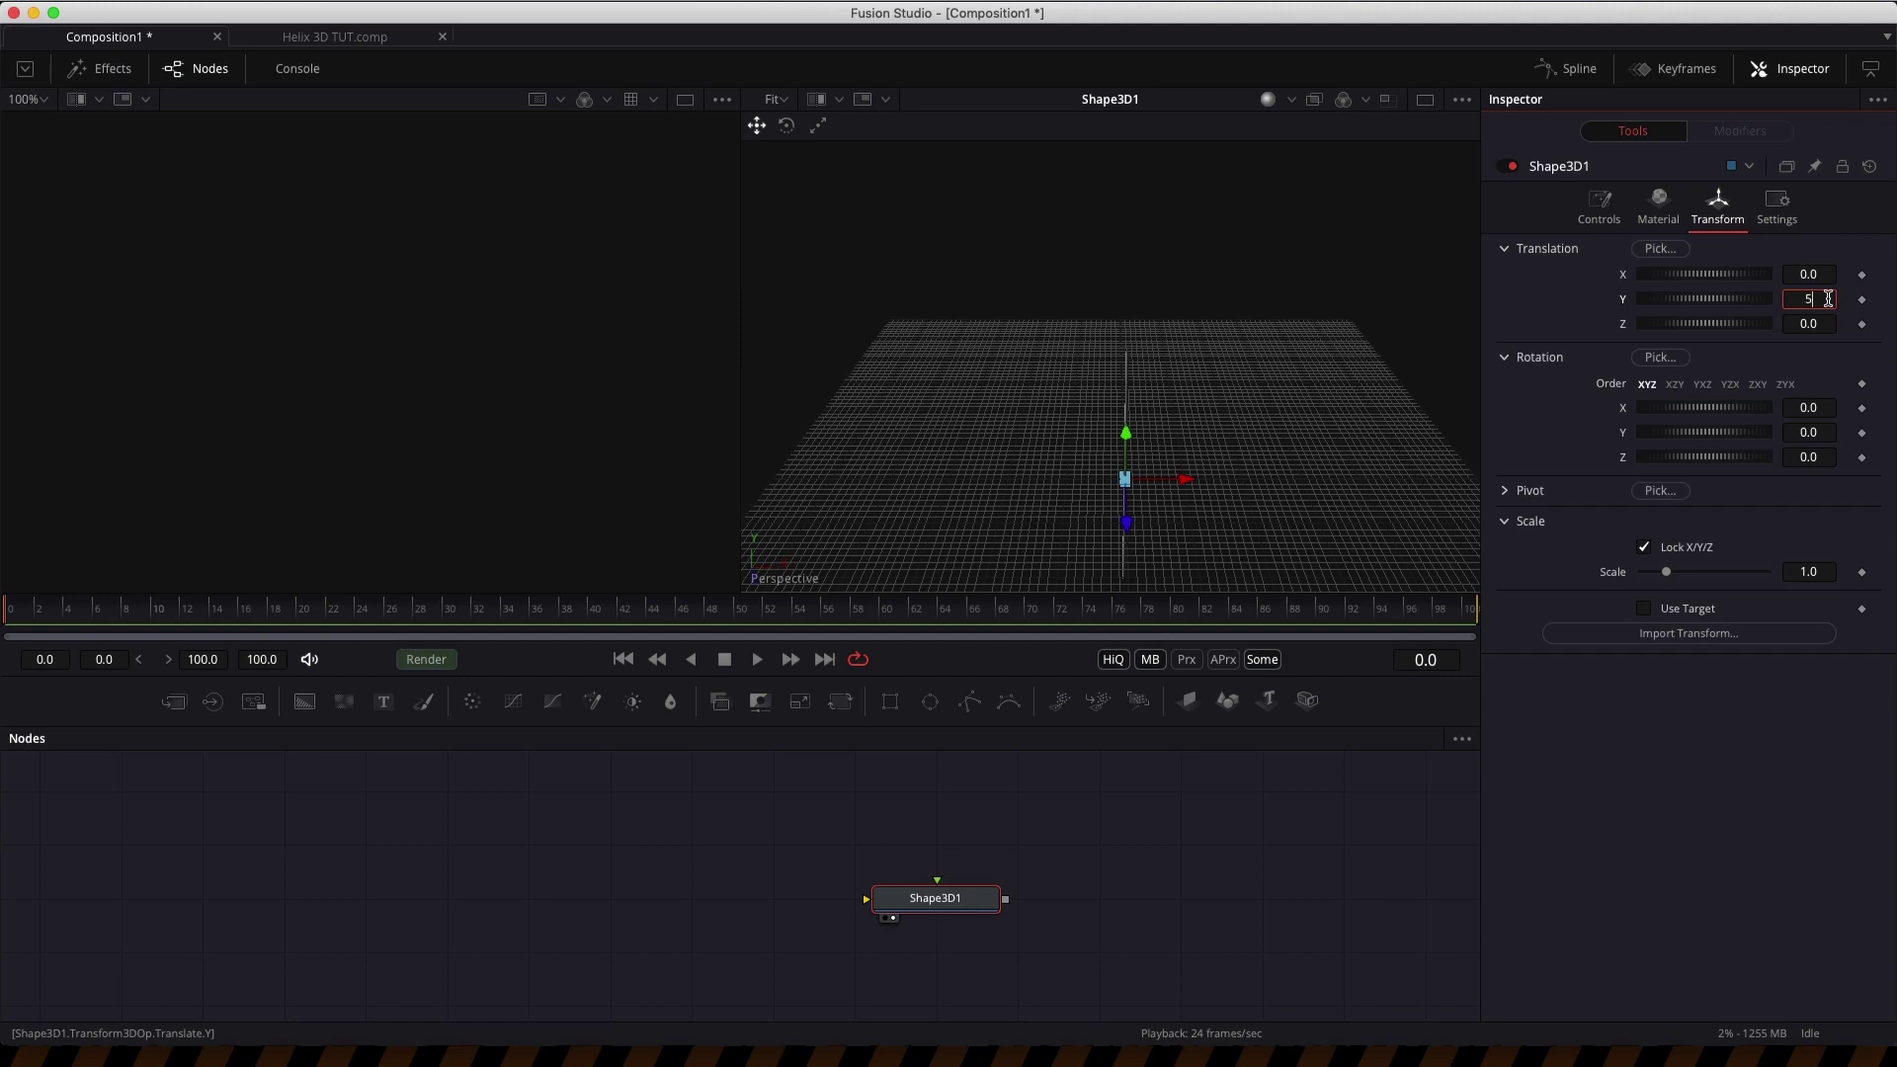
{"action": "key", "text": "Return"}
{"action": "left_click_drag", "start_coordinate": [1243, 468], "coordinate": [1312, 372]}
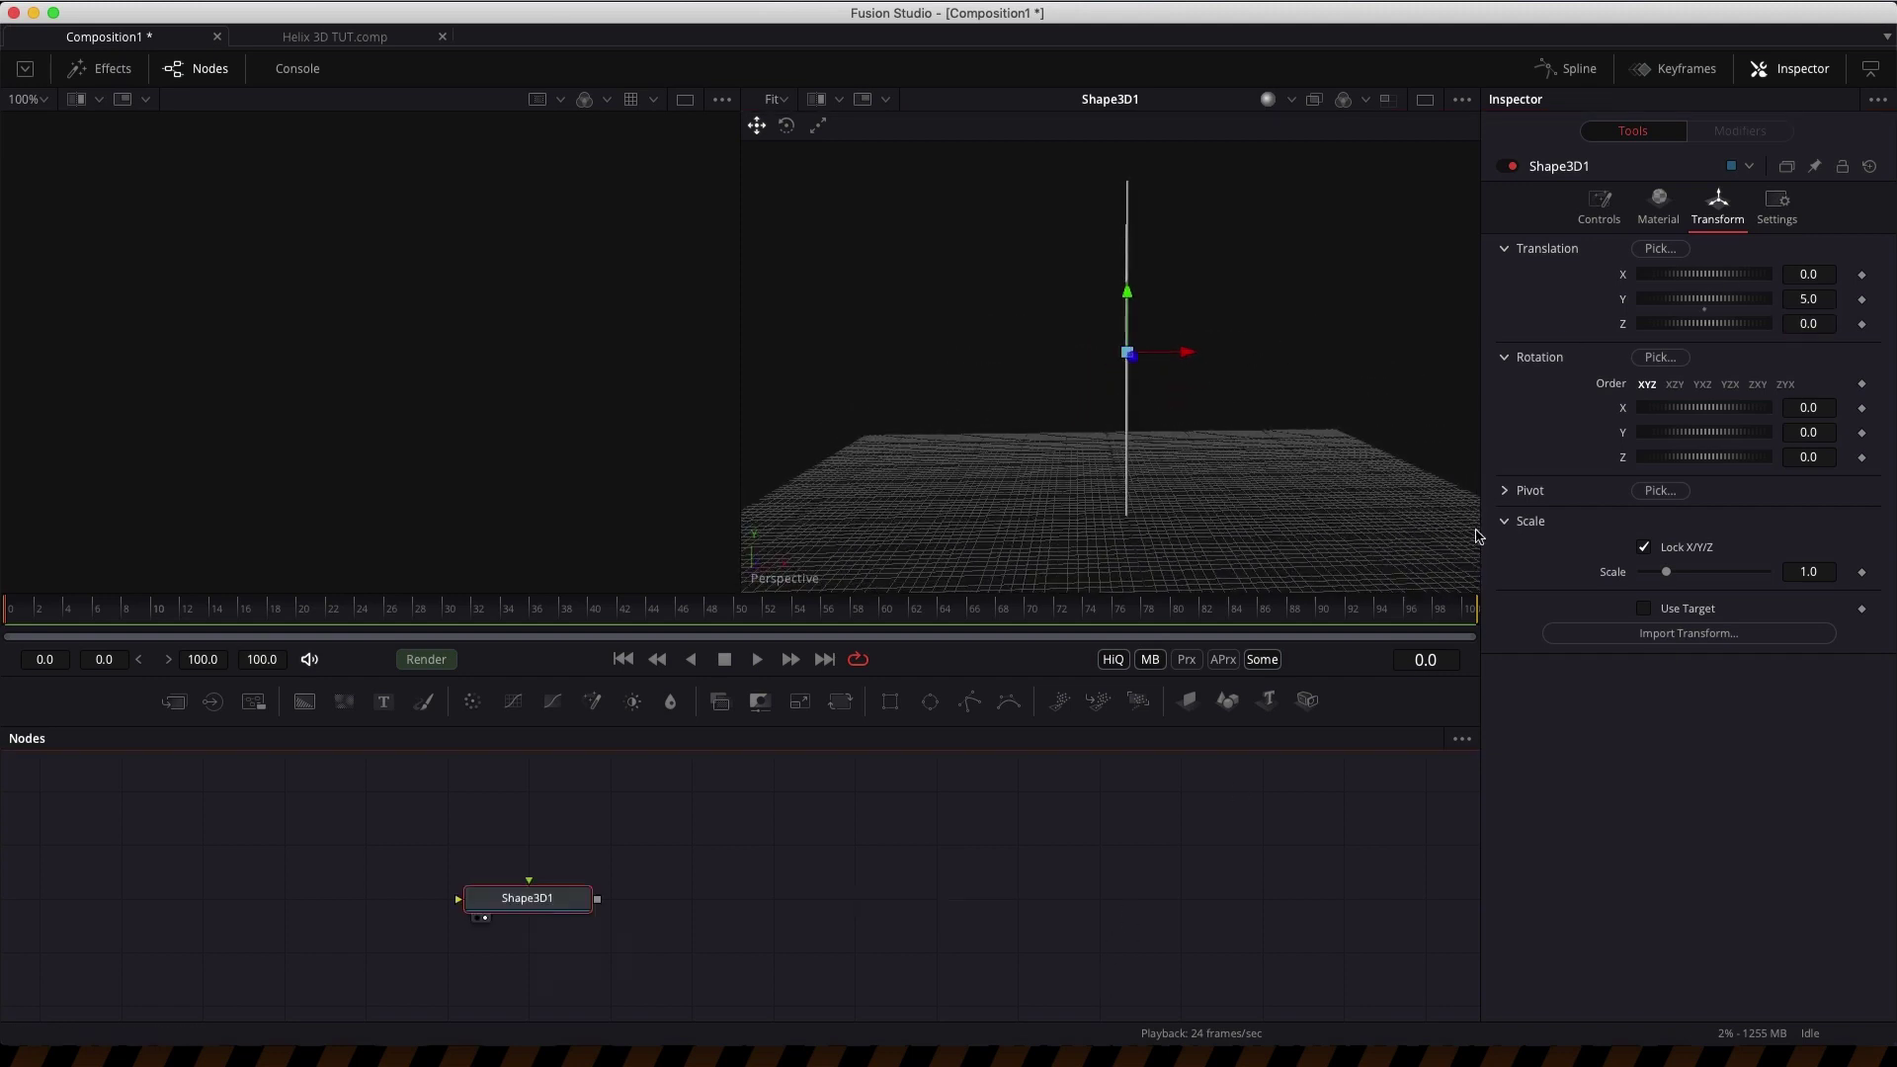
{"action": "left_click", "coordinate": [1827, 272]}
{"action": "type", "text": "-0"}
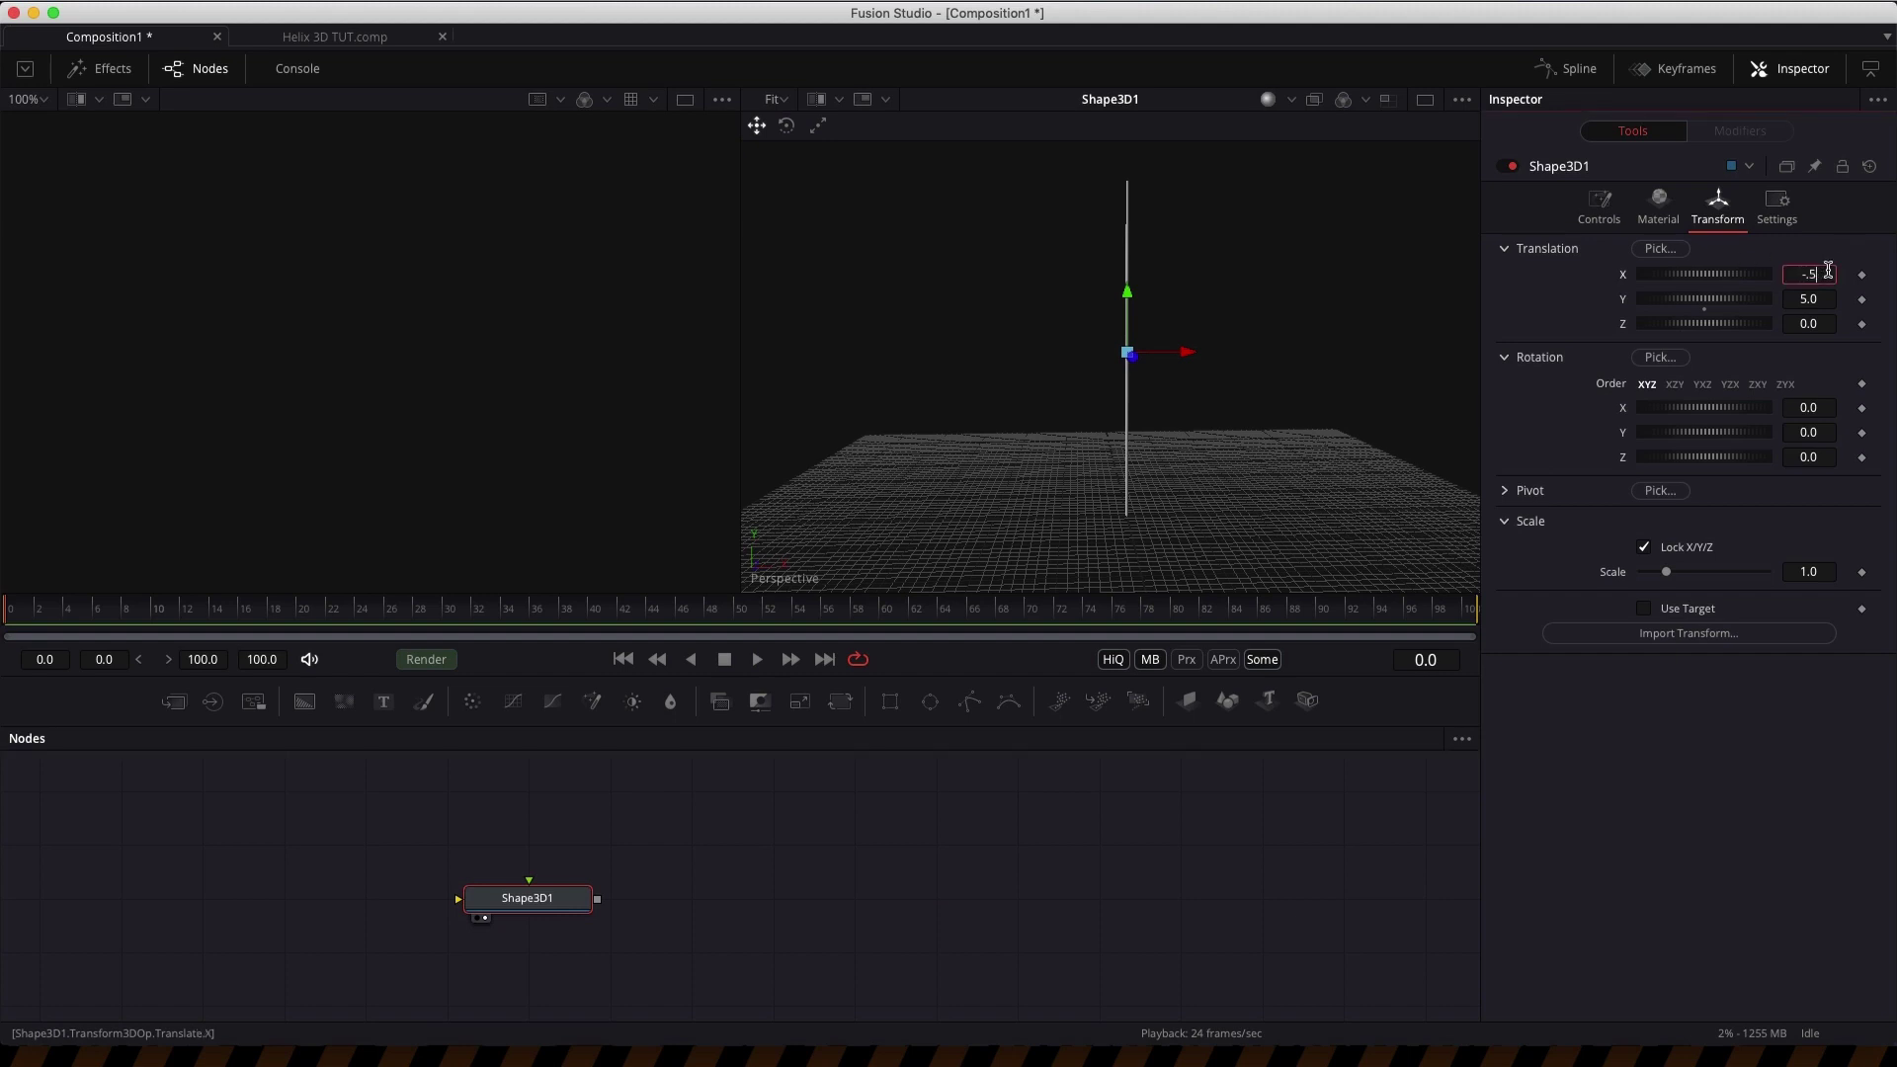
{"action": "type", "text": ".5"}
{"action": "key", "text": "Tab"}
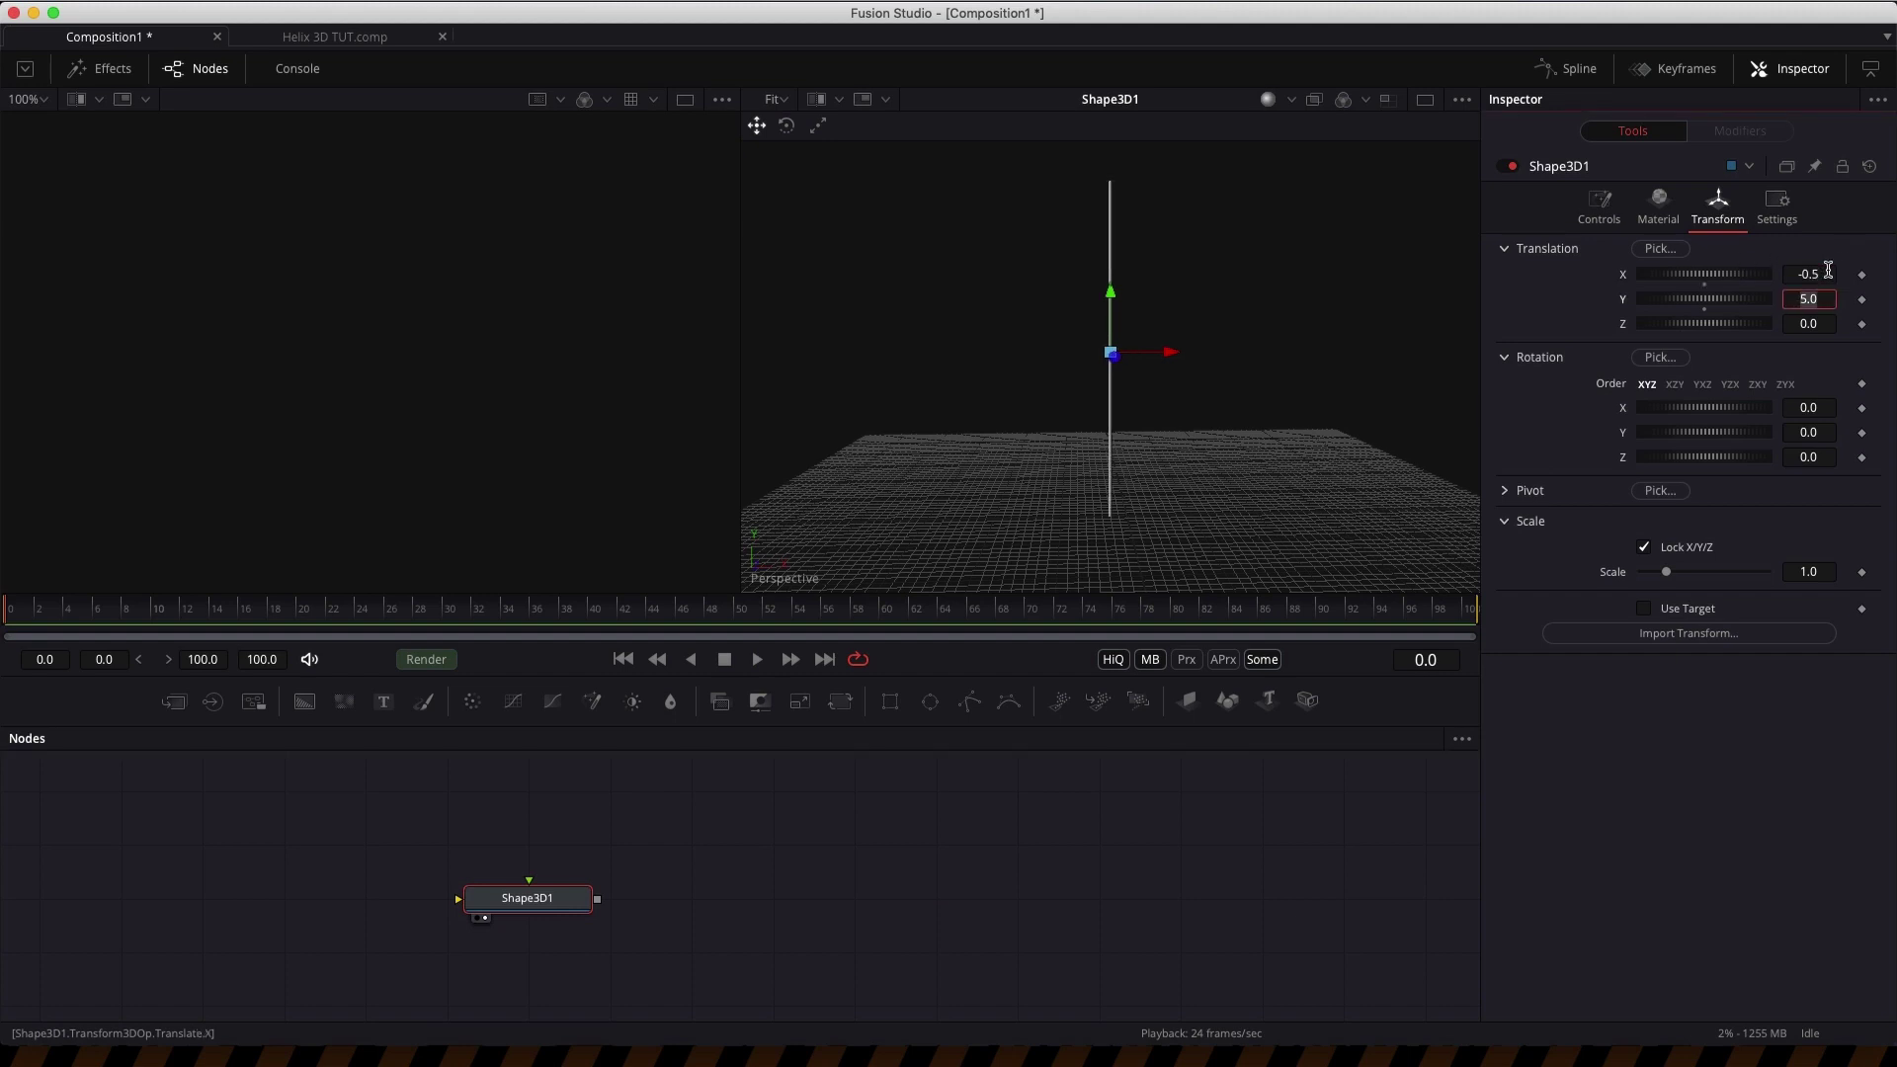
- Add a Duplicate 3D node after Shape3D1 and show its output in the 3D viewer
{"action": "left_click", "coordinate": [1248, 823]}
{"action": "key", "text": "ctrl+space"}
{"action": "type", "text": "3sh"}
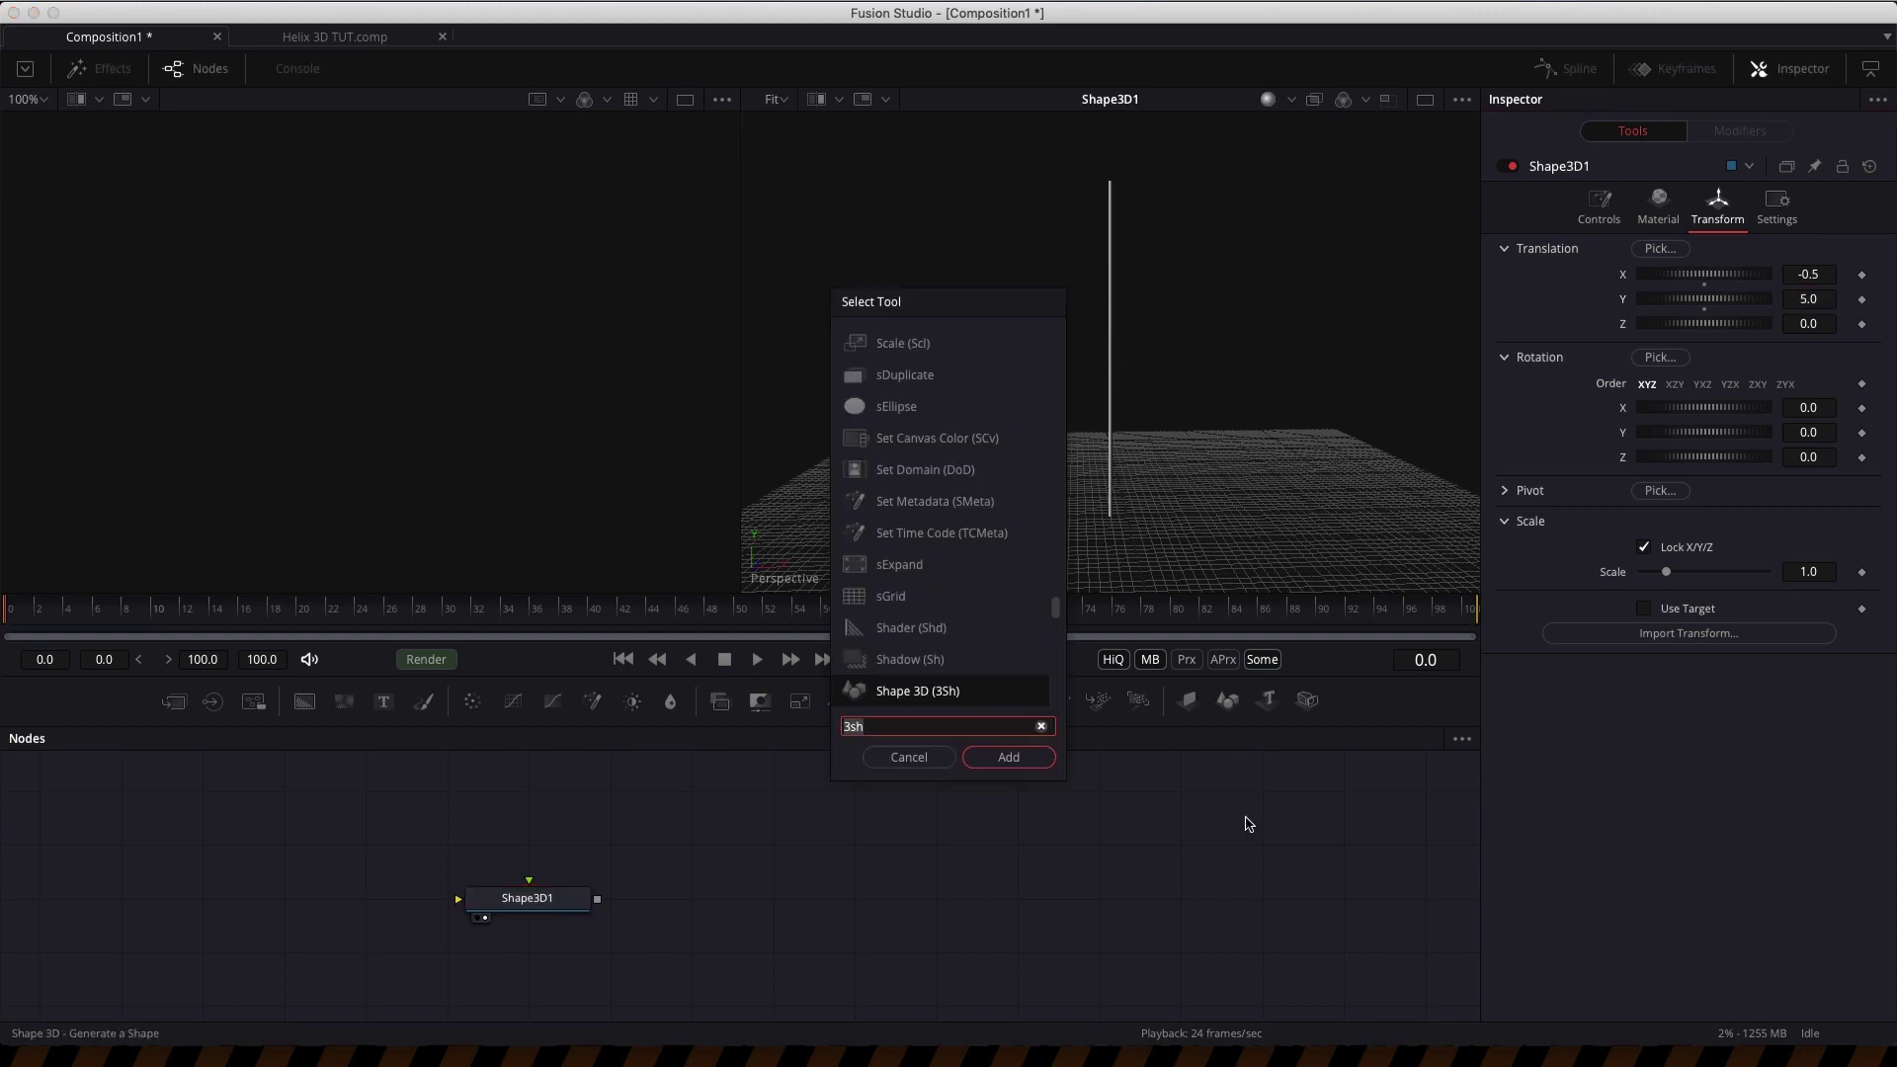
{"action": "key", "text": "BackSpace"}
{"action": "key", "text": "BackSpace"}
{"action": "type", "text": "d"}
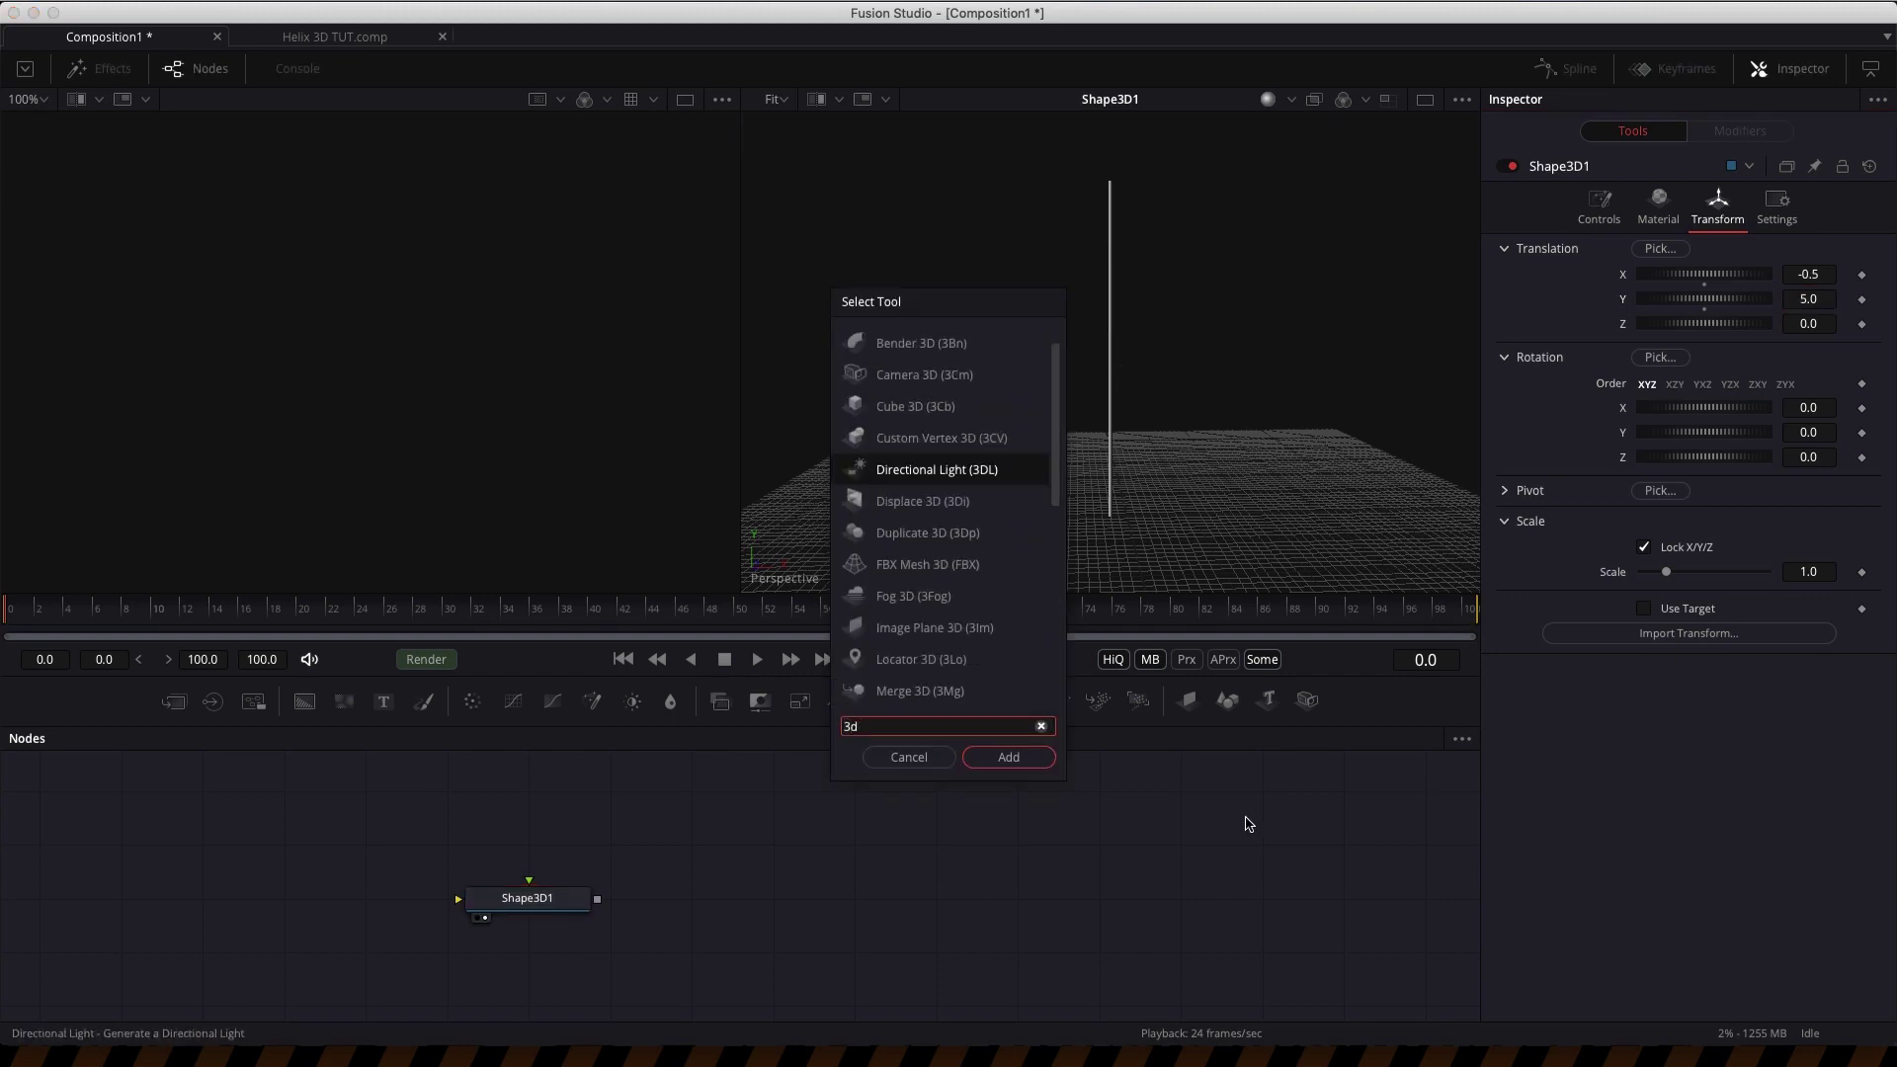
{"action": "type", "text": "p"}
{"action": "key", "text": "Return"}
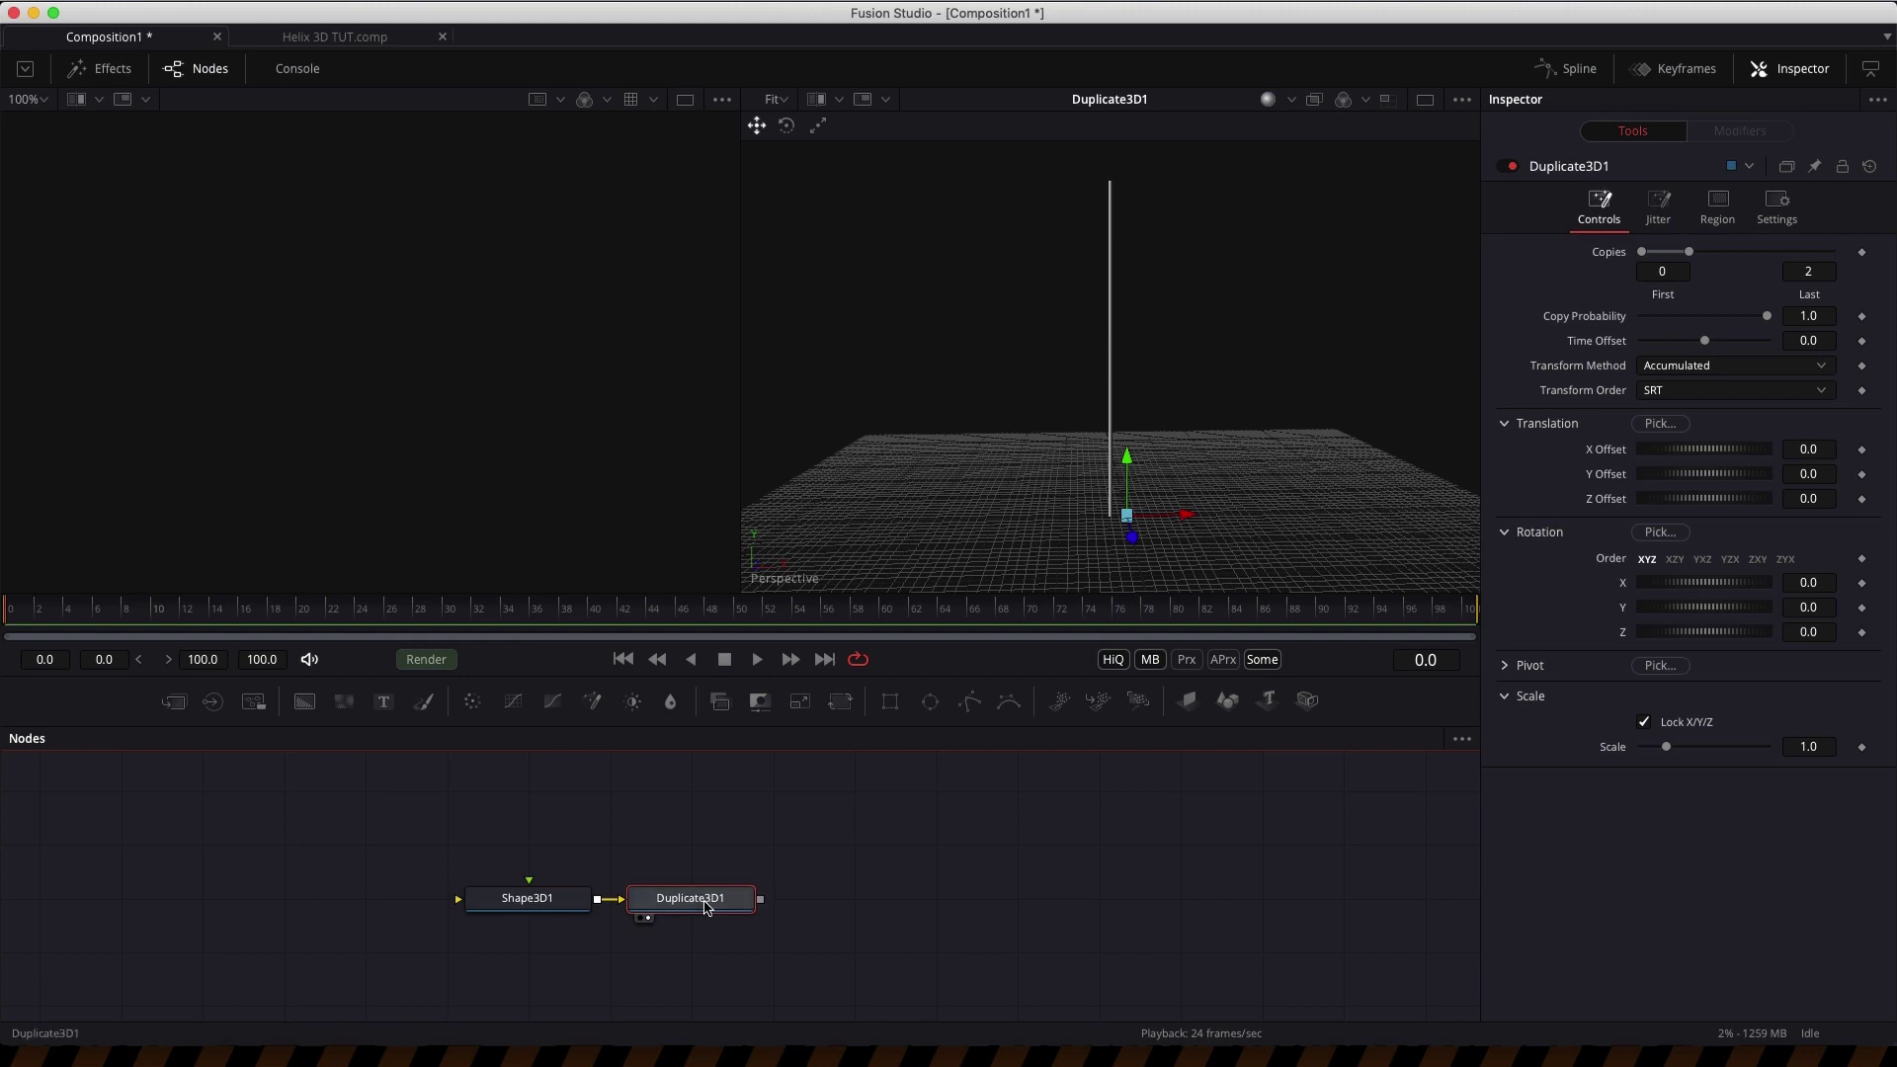
- Set the X offset of Duplicate3D1 to 1
{"action": "left_click", "coordinate": [1828, 449]}
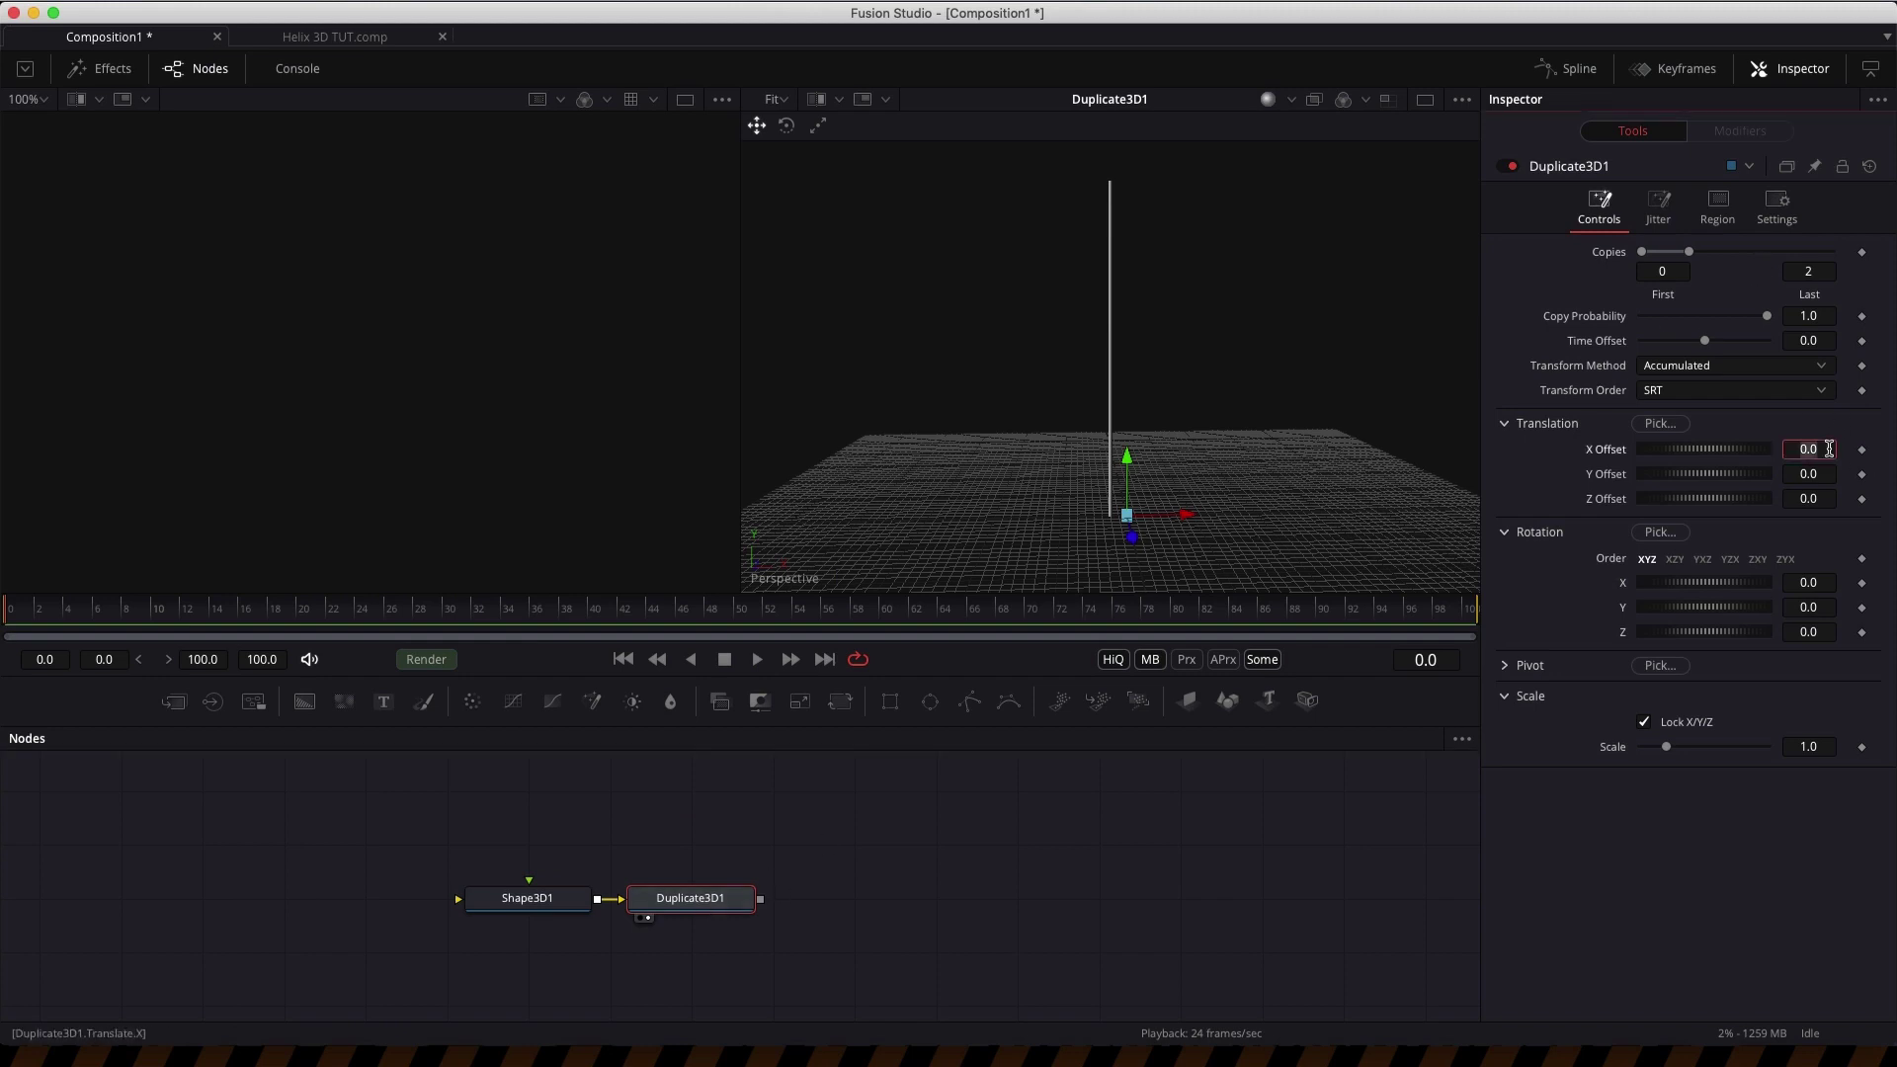
{"action": "type", "text": "1"}
{"action": "key", "text": "Tab"}
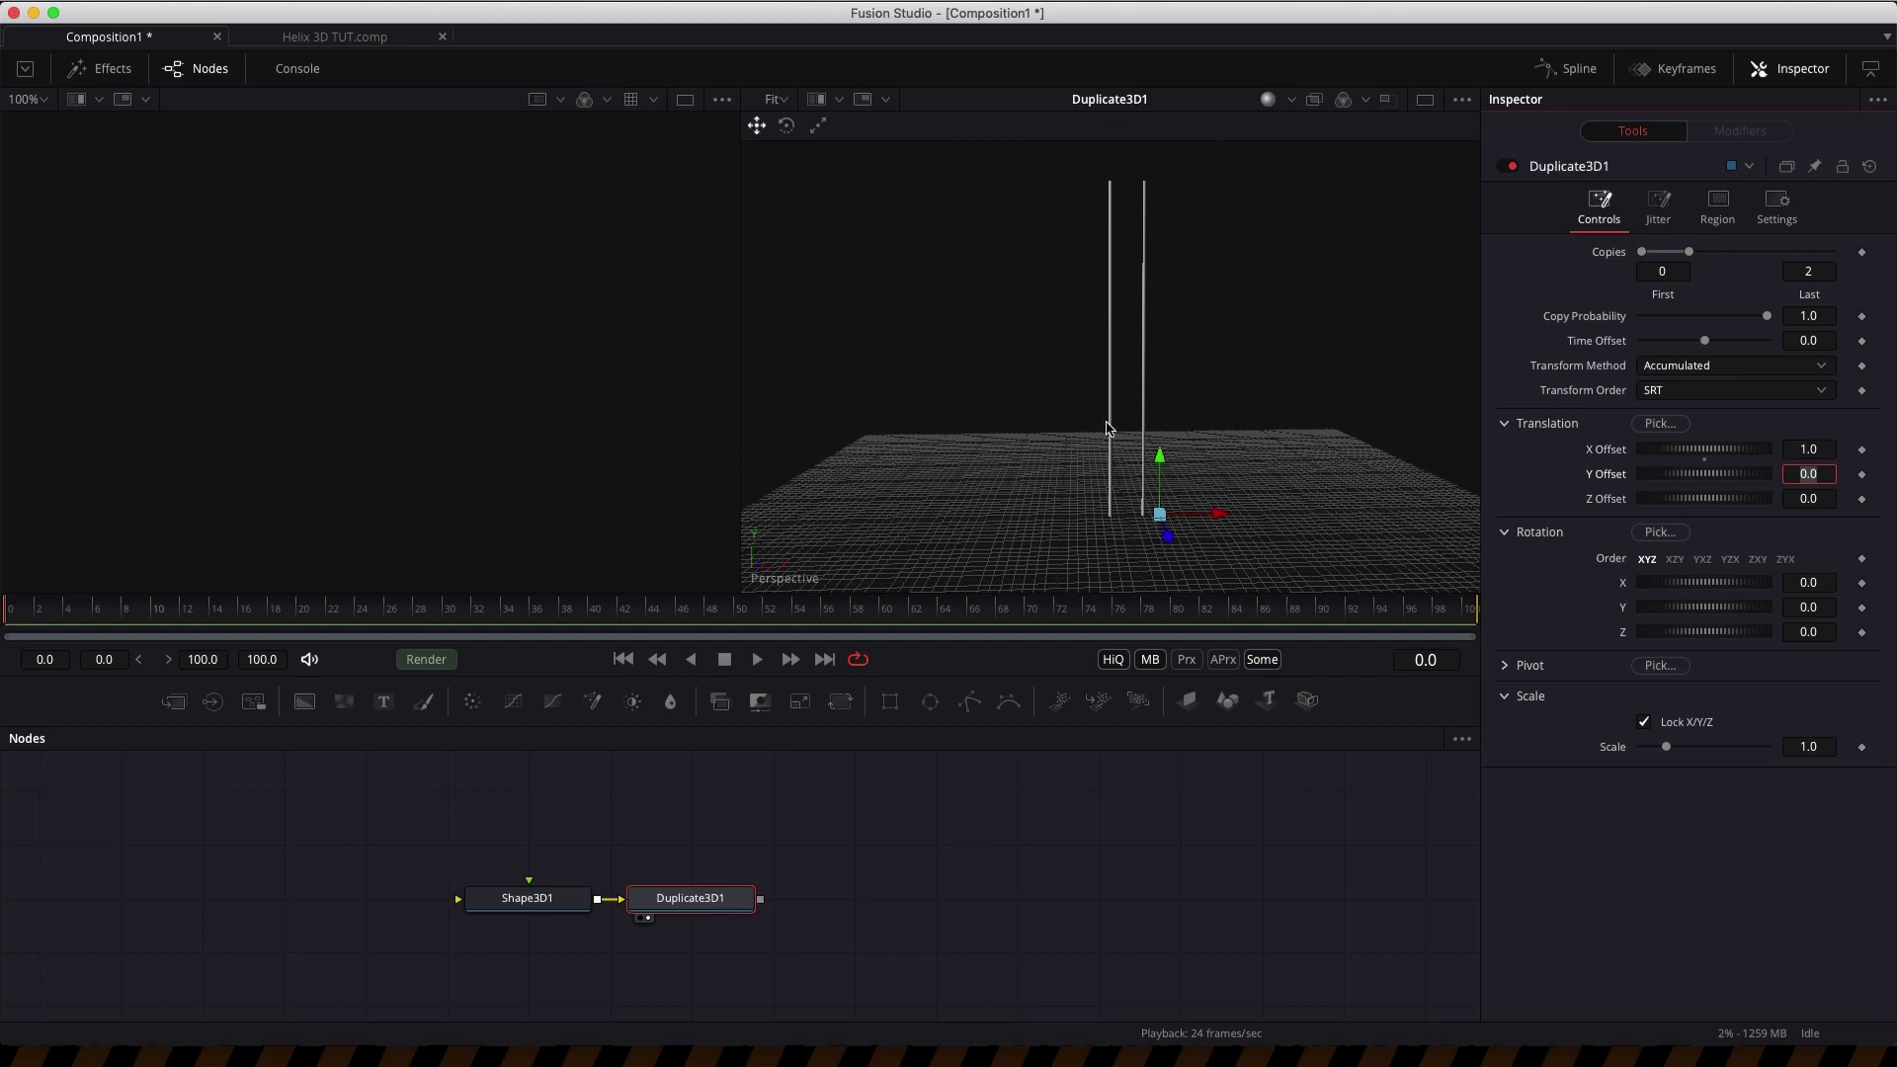
- Add a Bender 3D node after Duplicate3D1 and show its output in the 3D viewer
{"action": "left_click", "coordinate": [722, 903]}
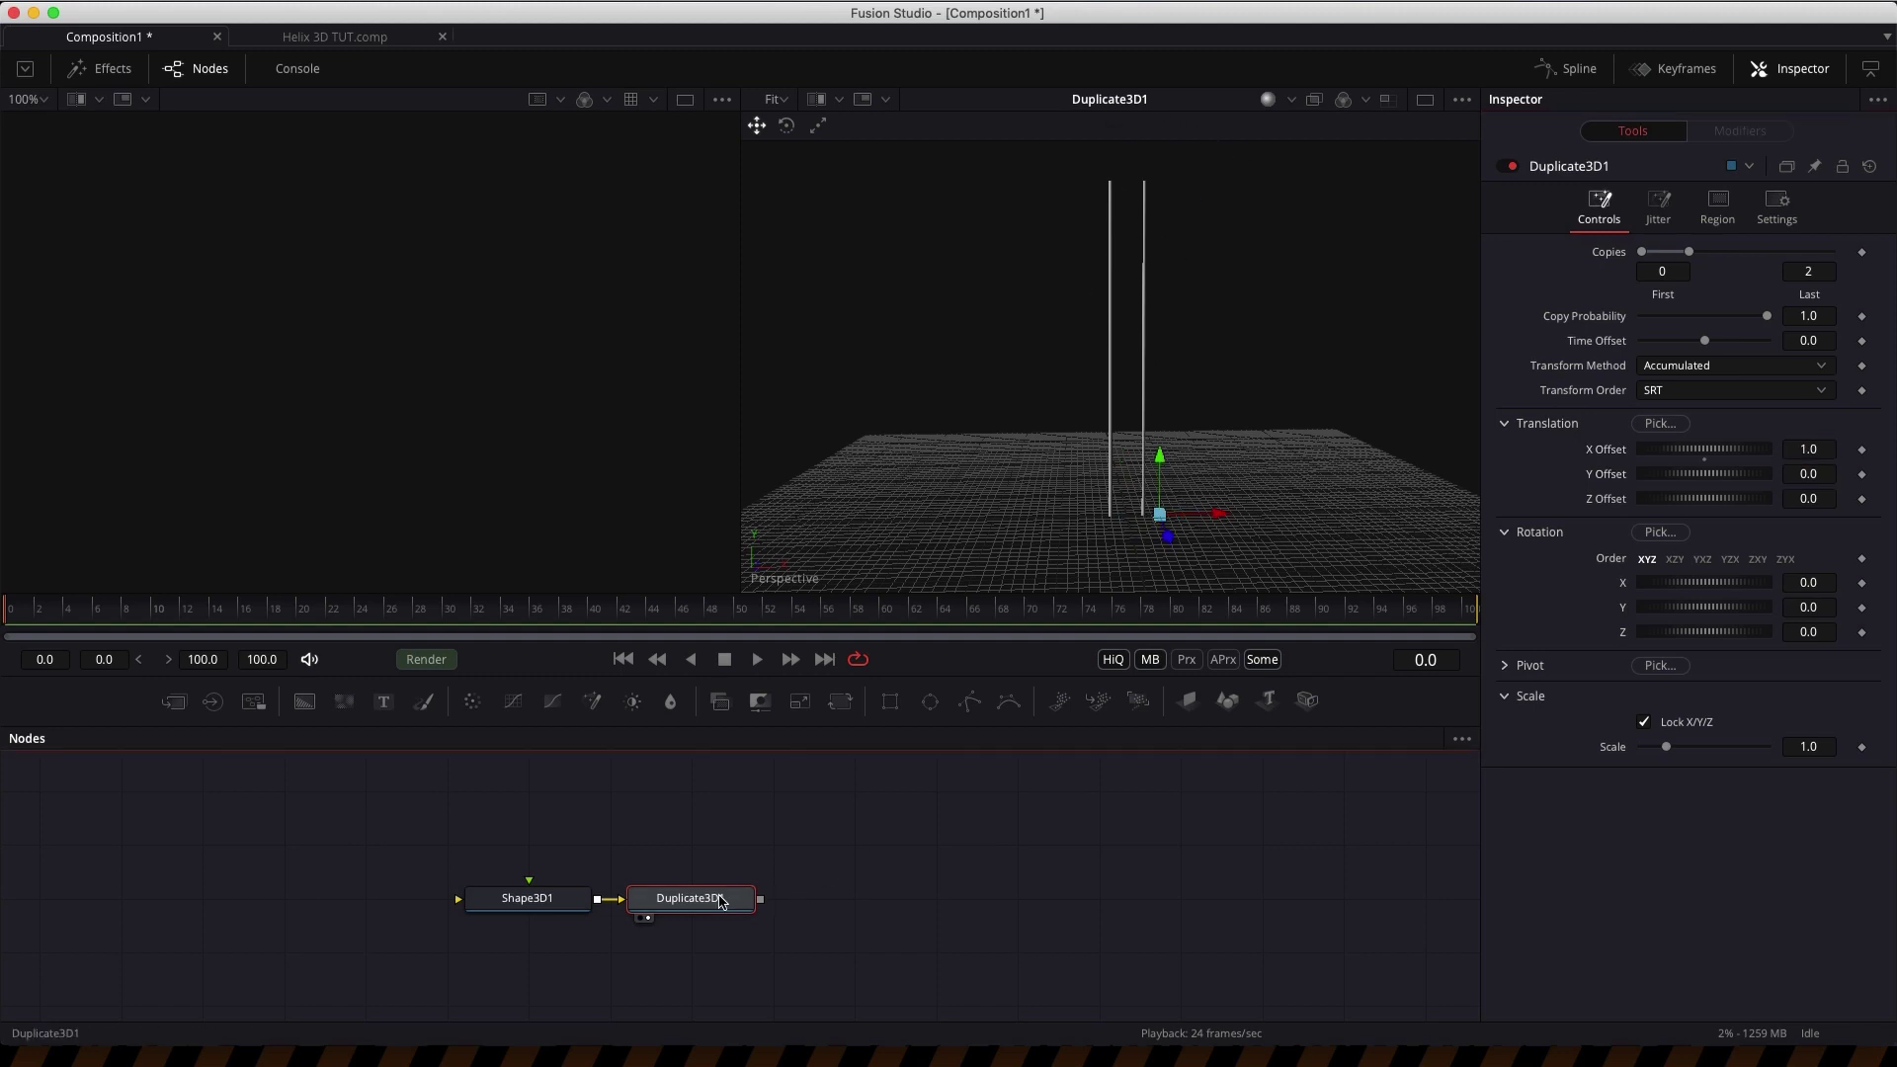
{"action": "key", "text": "shift+space"}
{"action": "type", "text": "bed"}
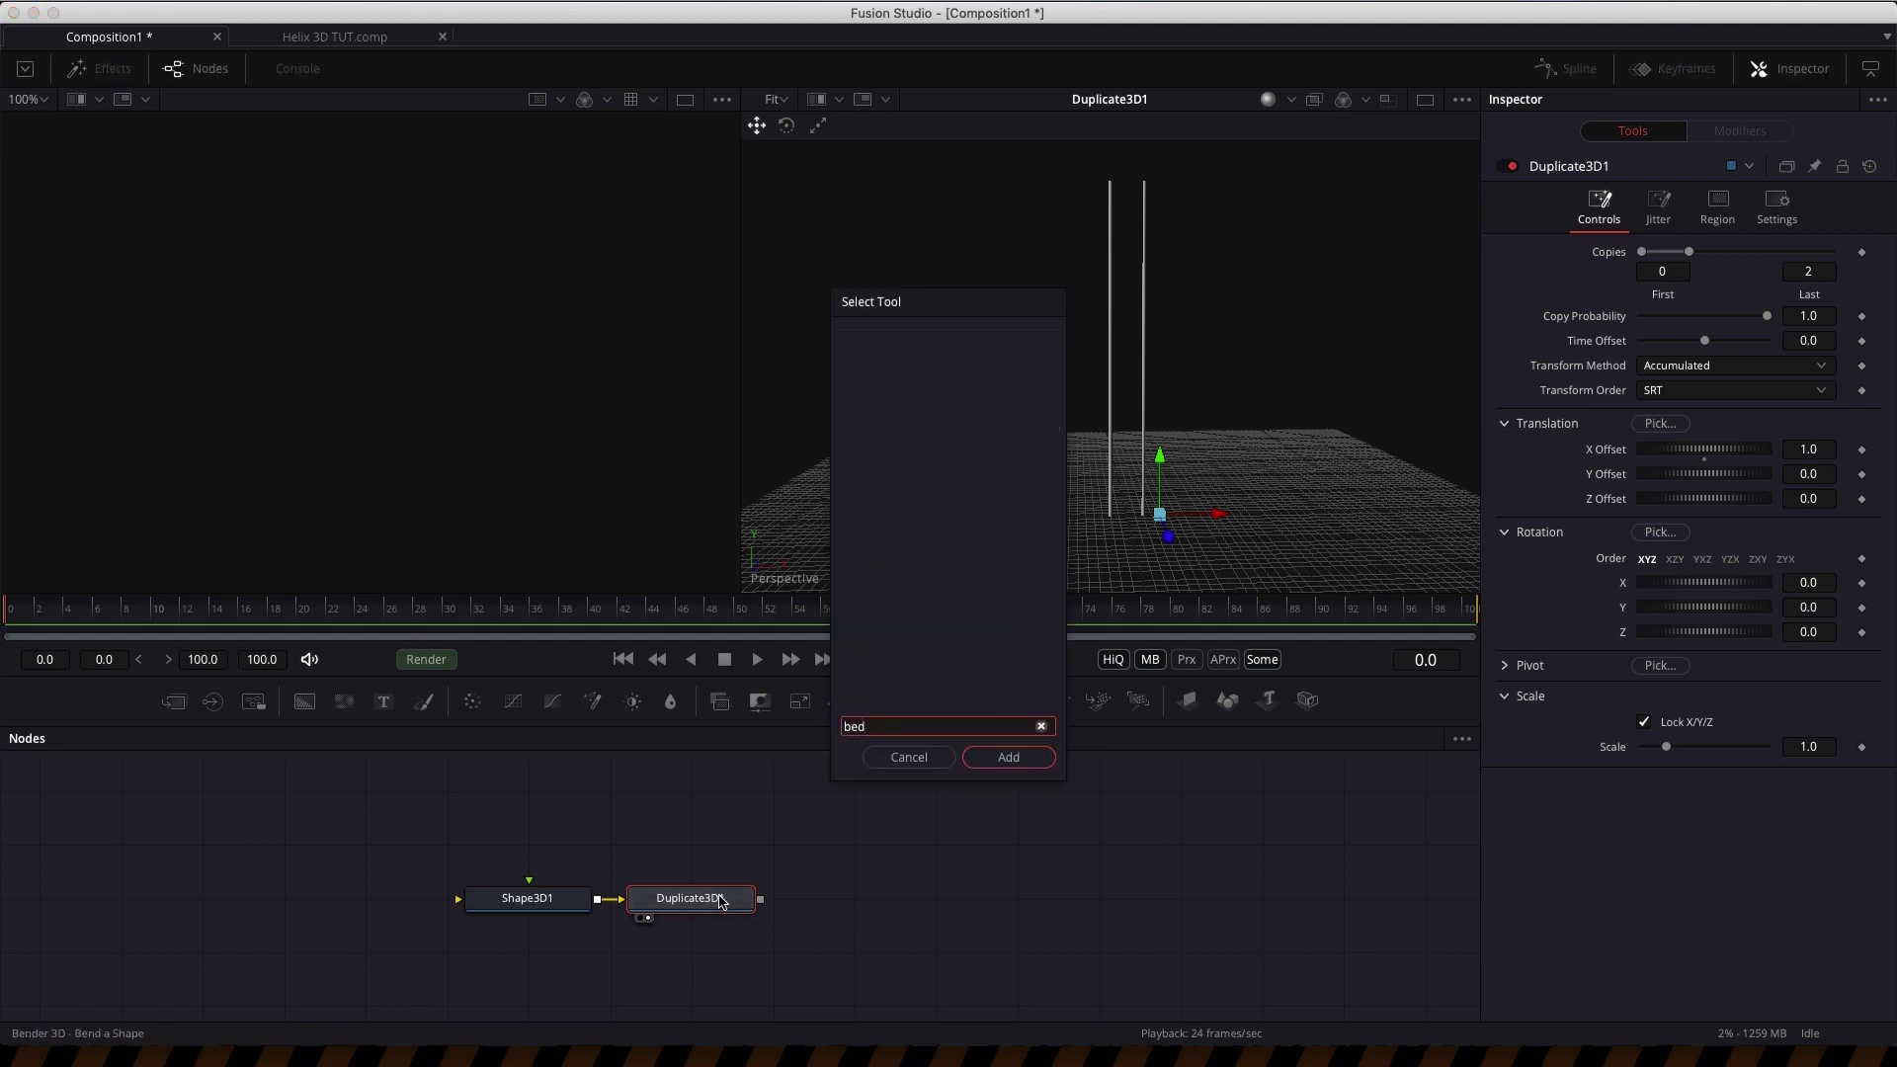
{"action": "key", "text": "Return"}
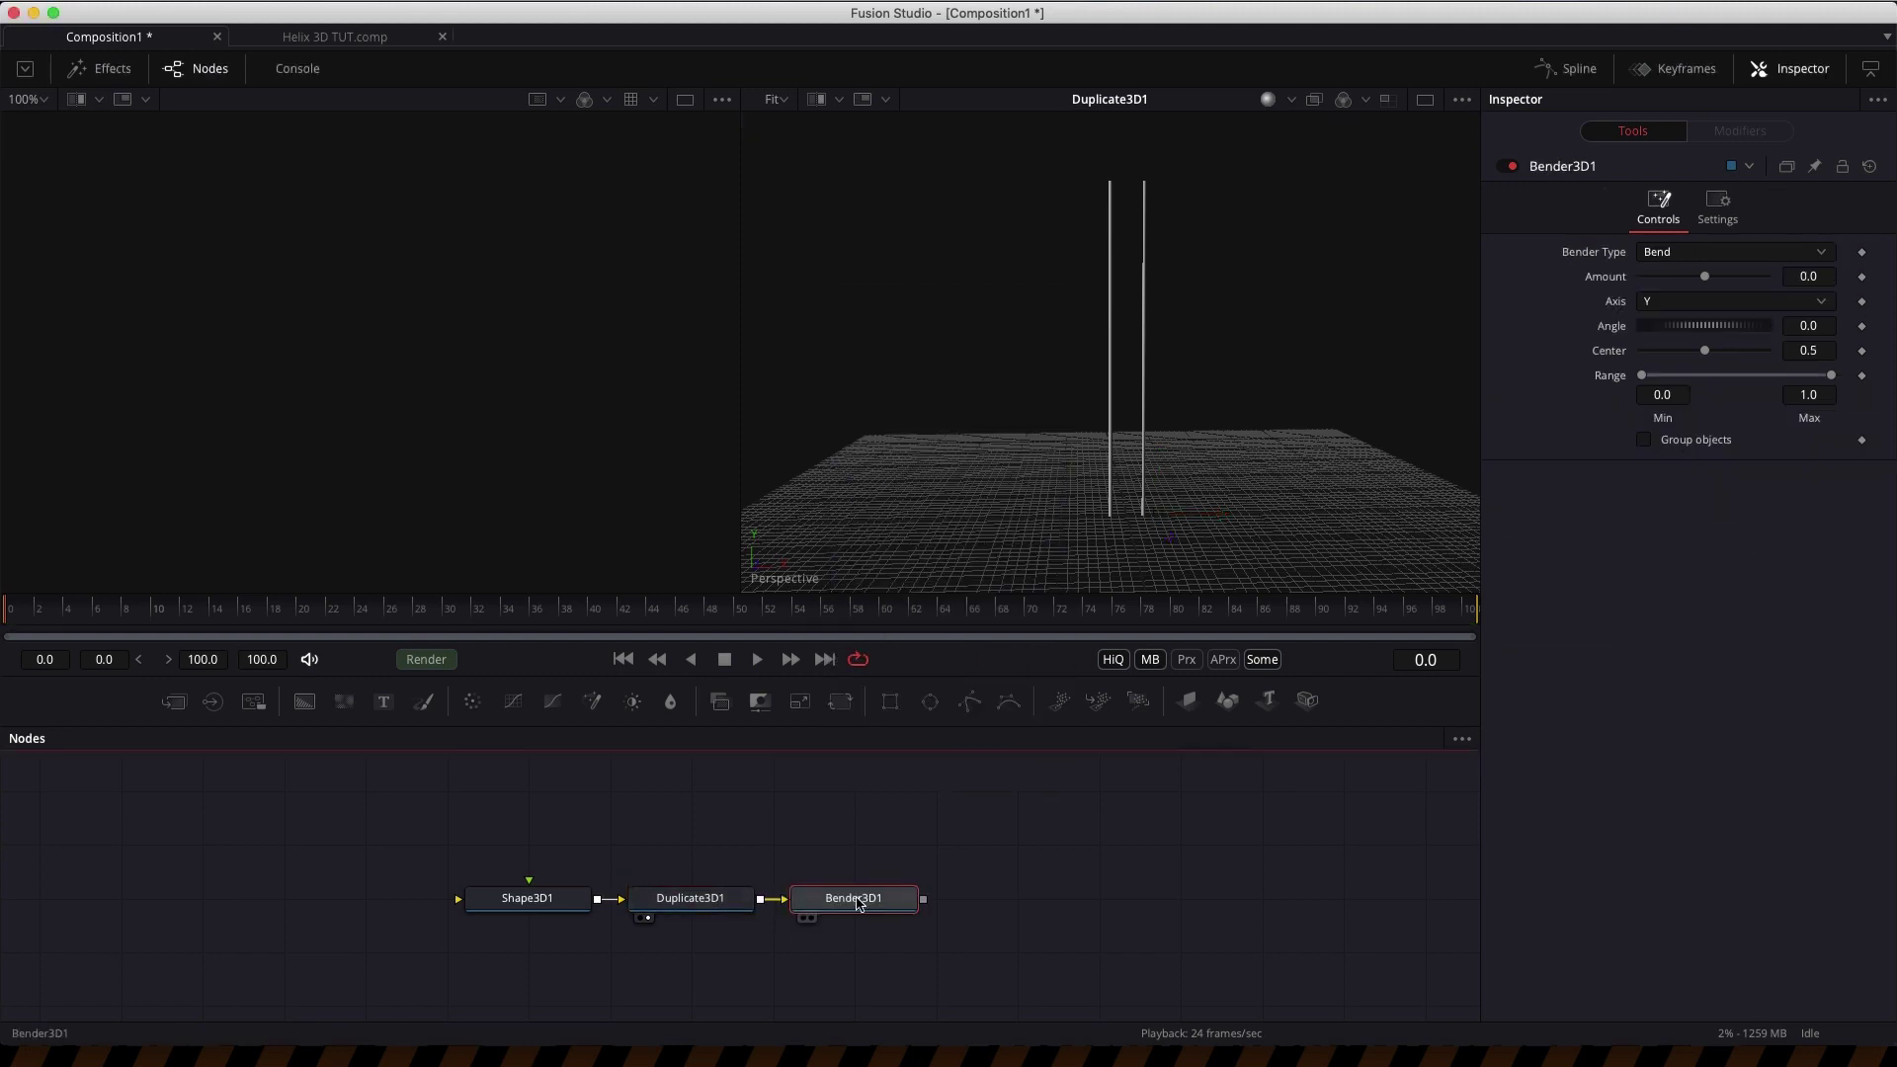
{"action": "key", "text": "2"}
- Twist both cylinders as one group by setting Bender3D1 to Twist with grouped objects and an amount of 4
{"action": "left_click", "coordinate": [1702, 254]}
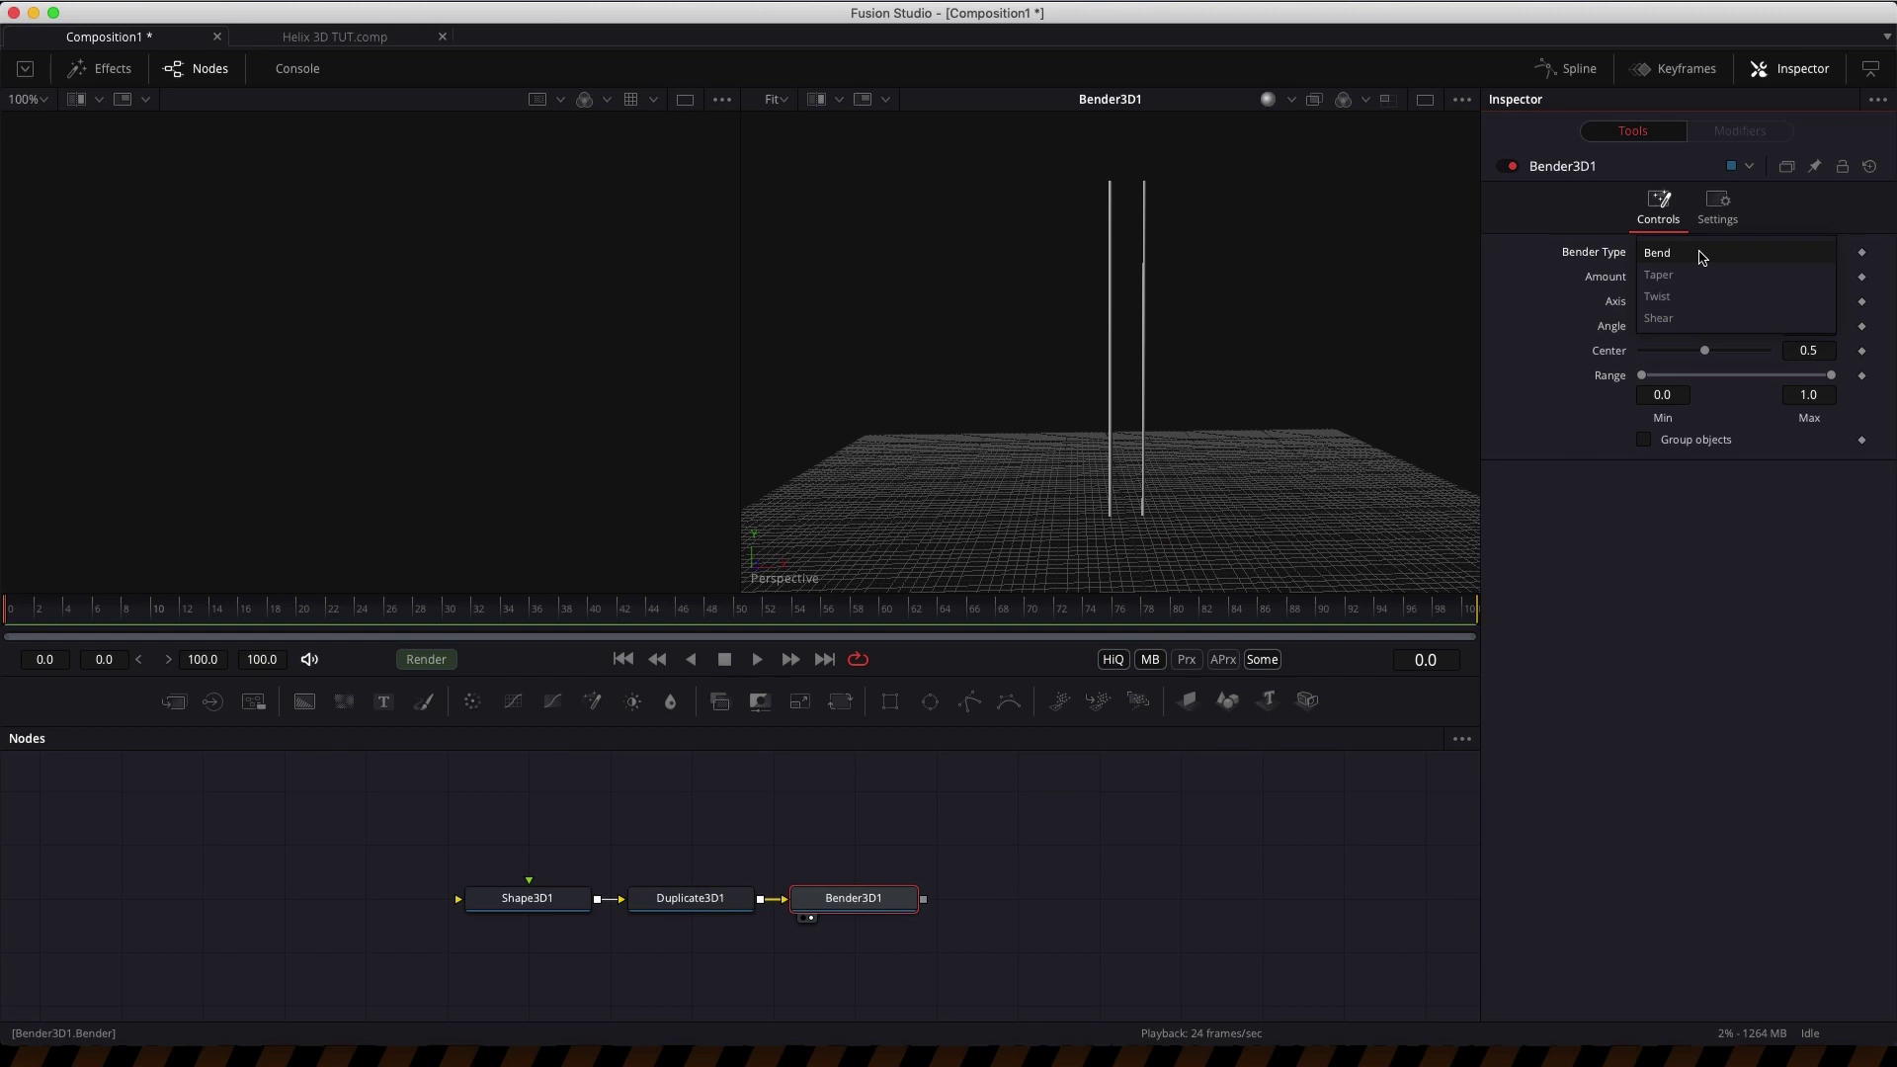
{"action": "left_click", "coordinate": [1660, 297]}
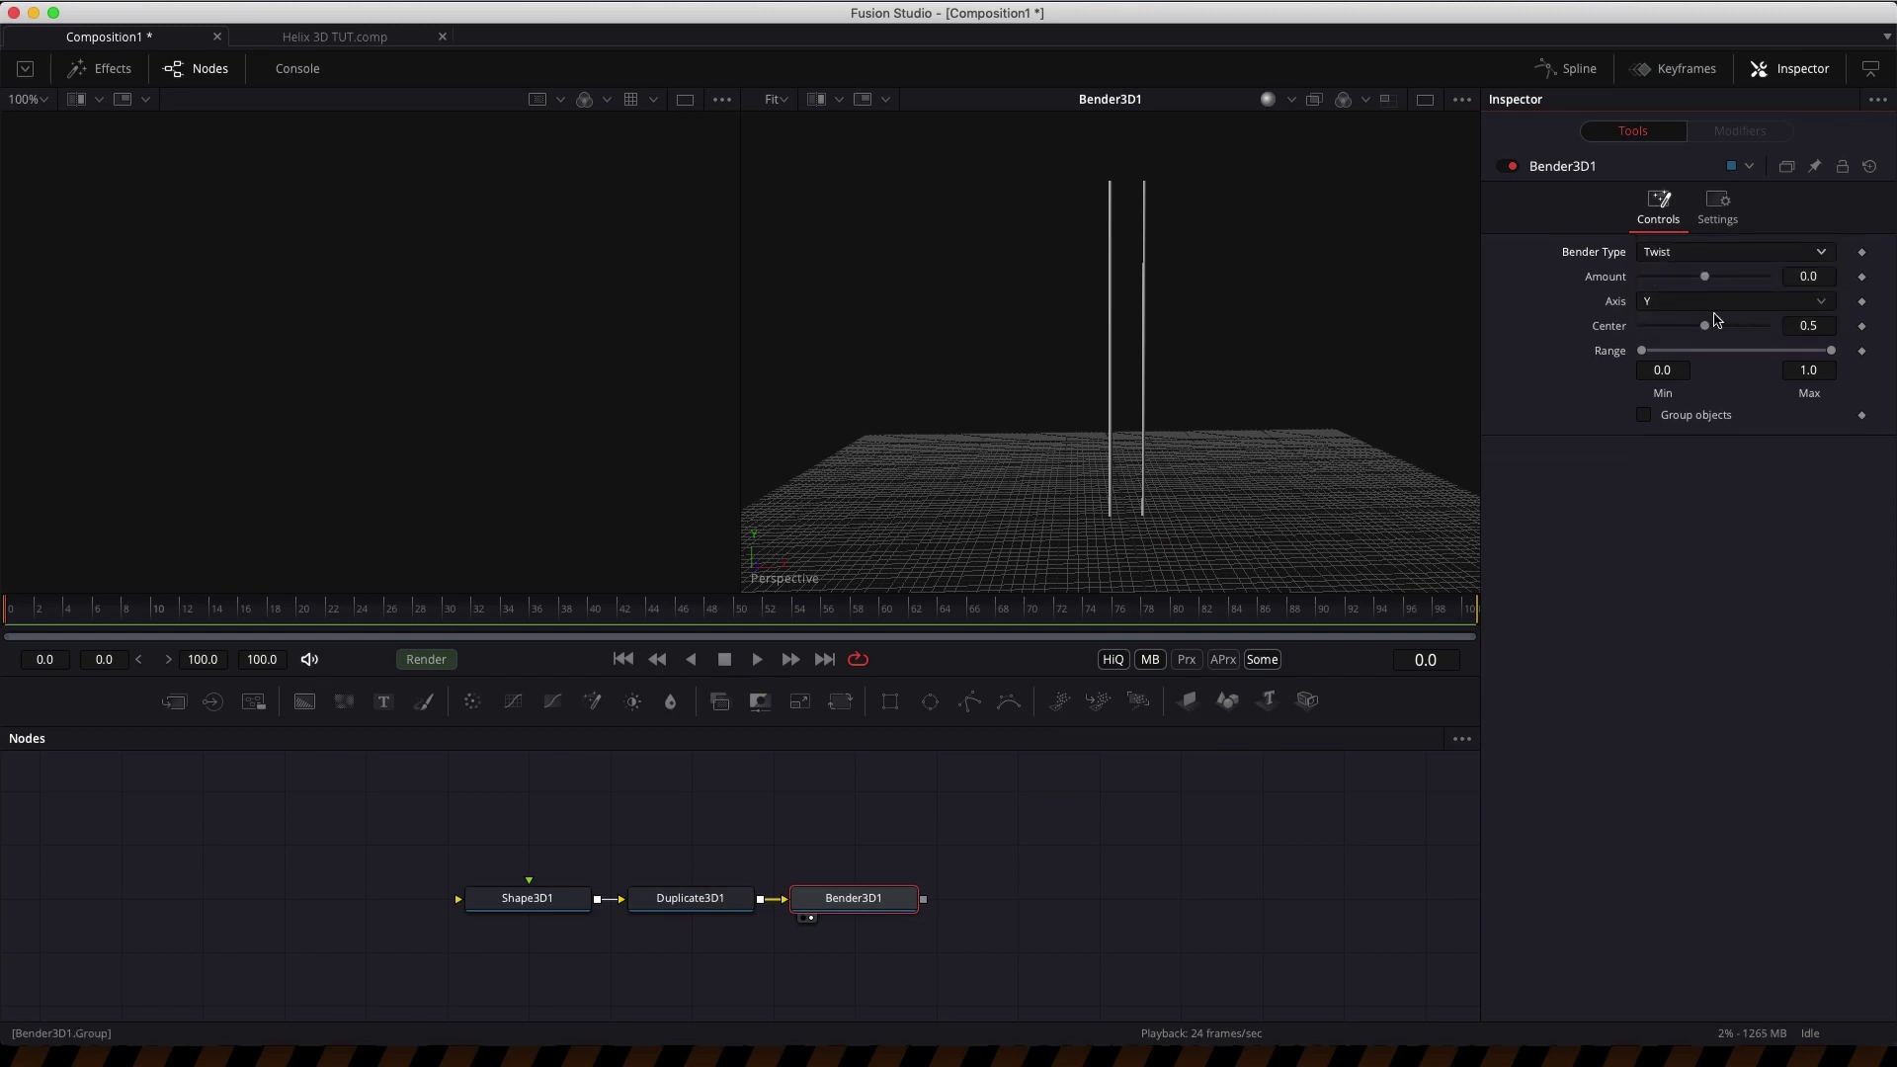
{"action": "left_click_drag", "start_coordinate": [1705, 277], "coordinate": [1749, 287]}
{"action": "left_click", "coordinate": [1647, 417]}
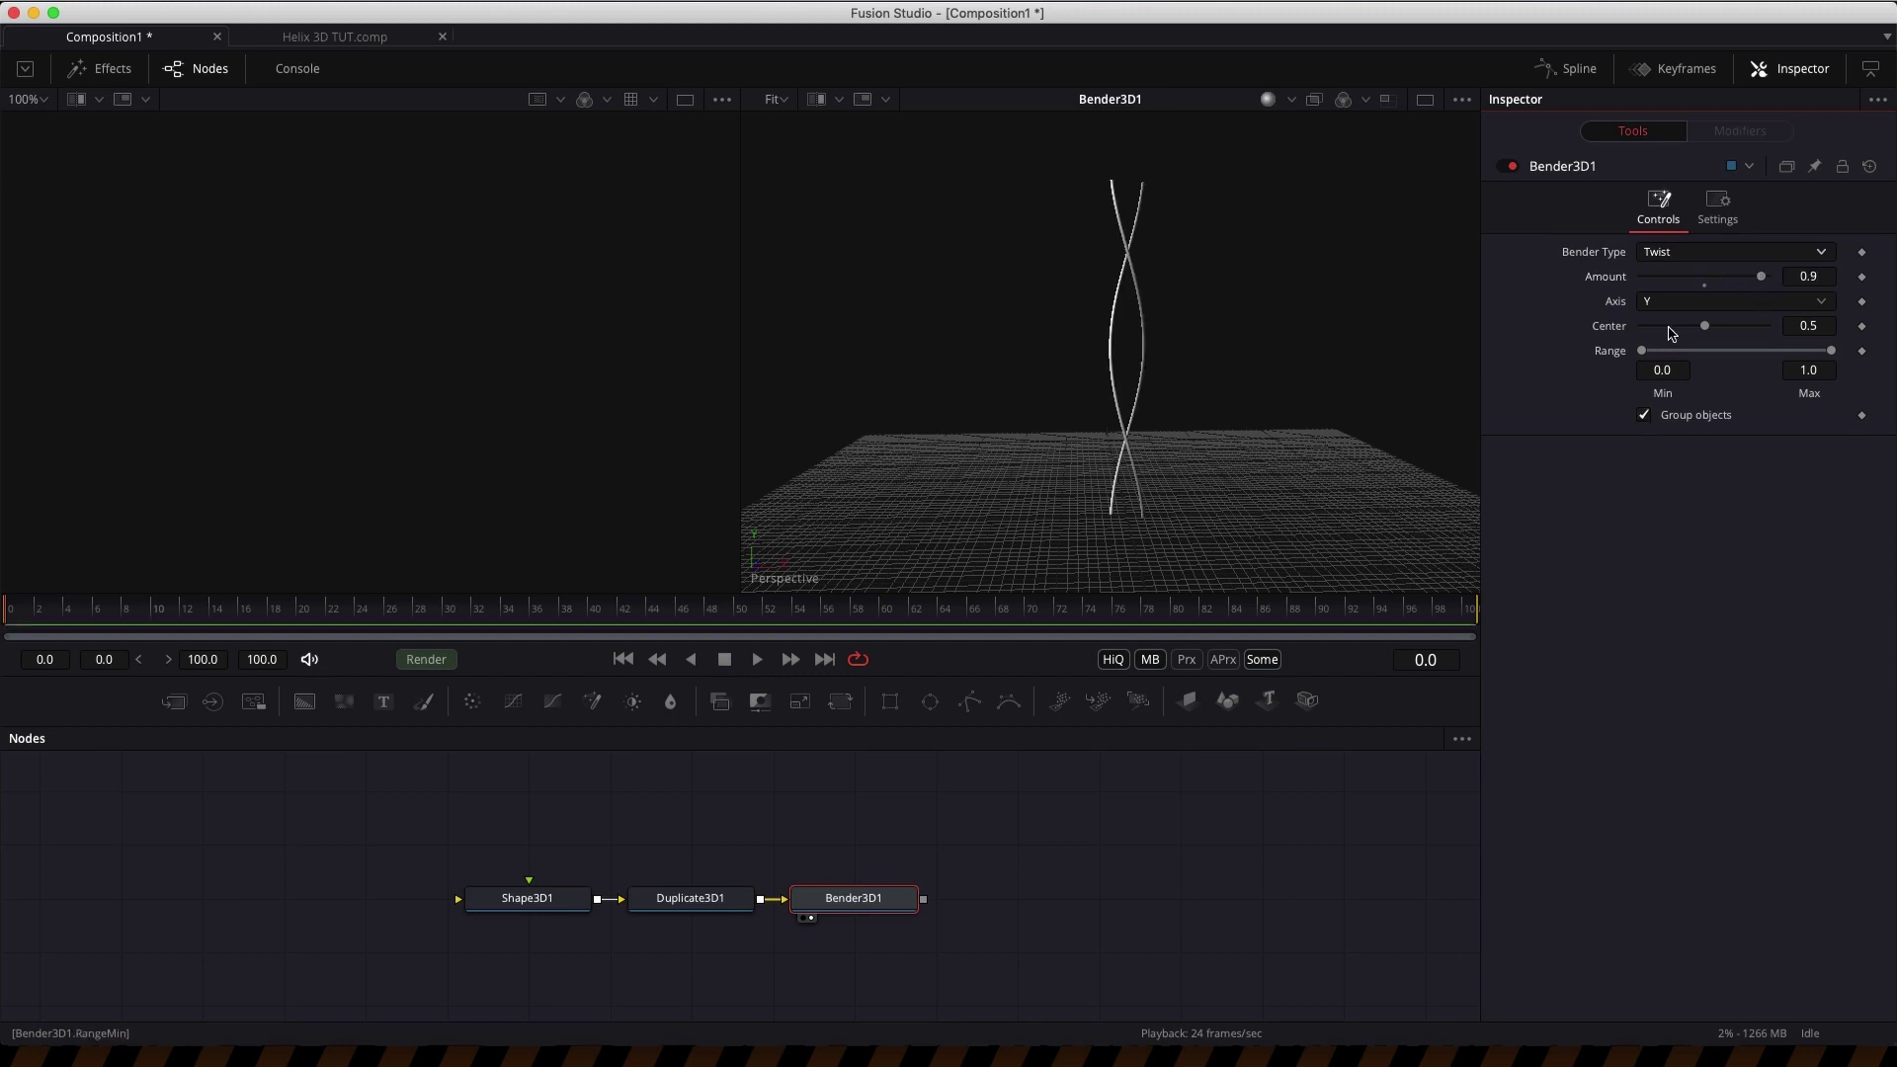
{"action": "left_click_drag", "start_coordinate": [1761, 279], "coordinate": [1797, 289]}
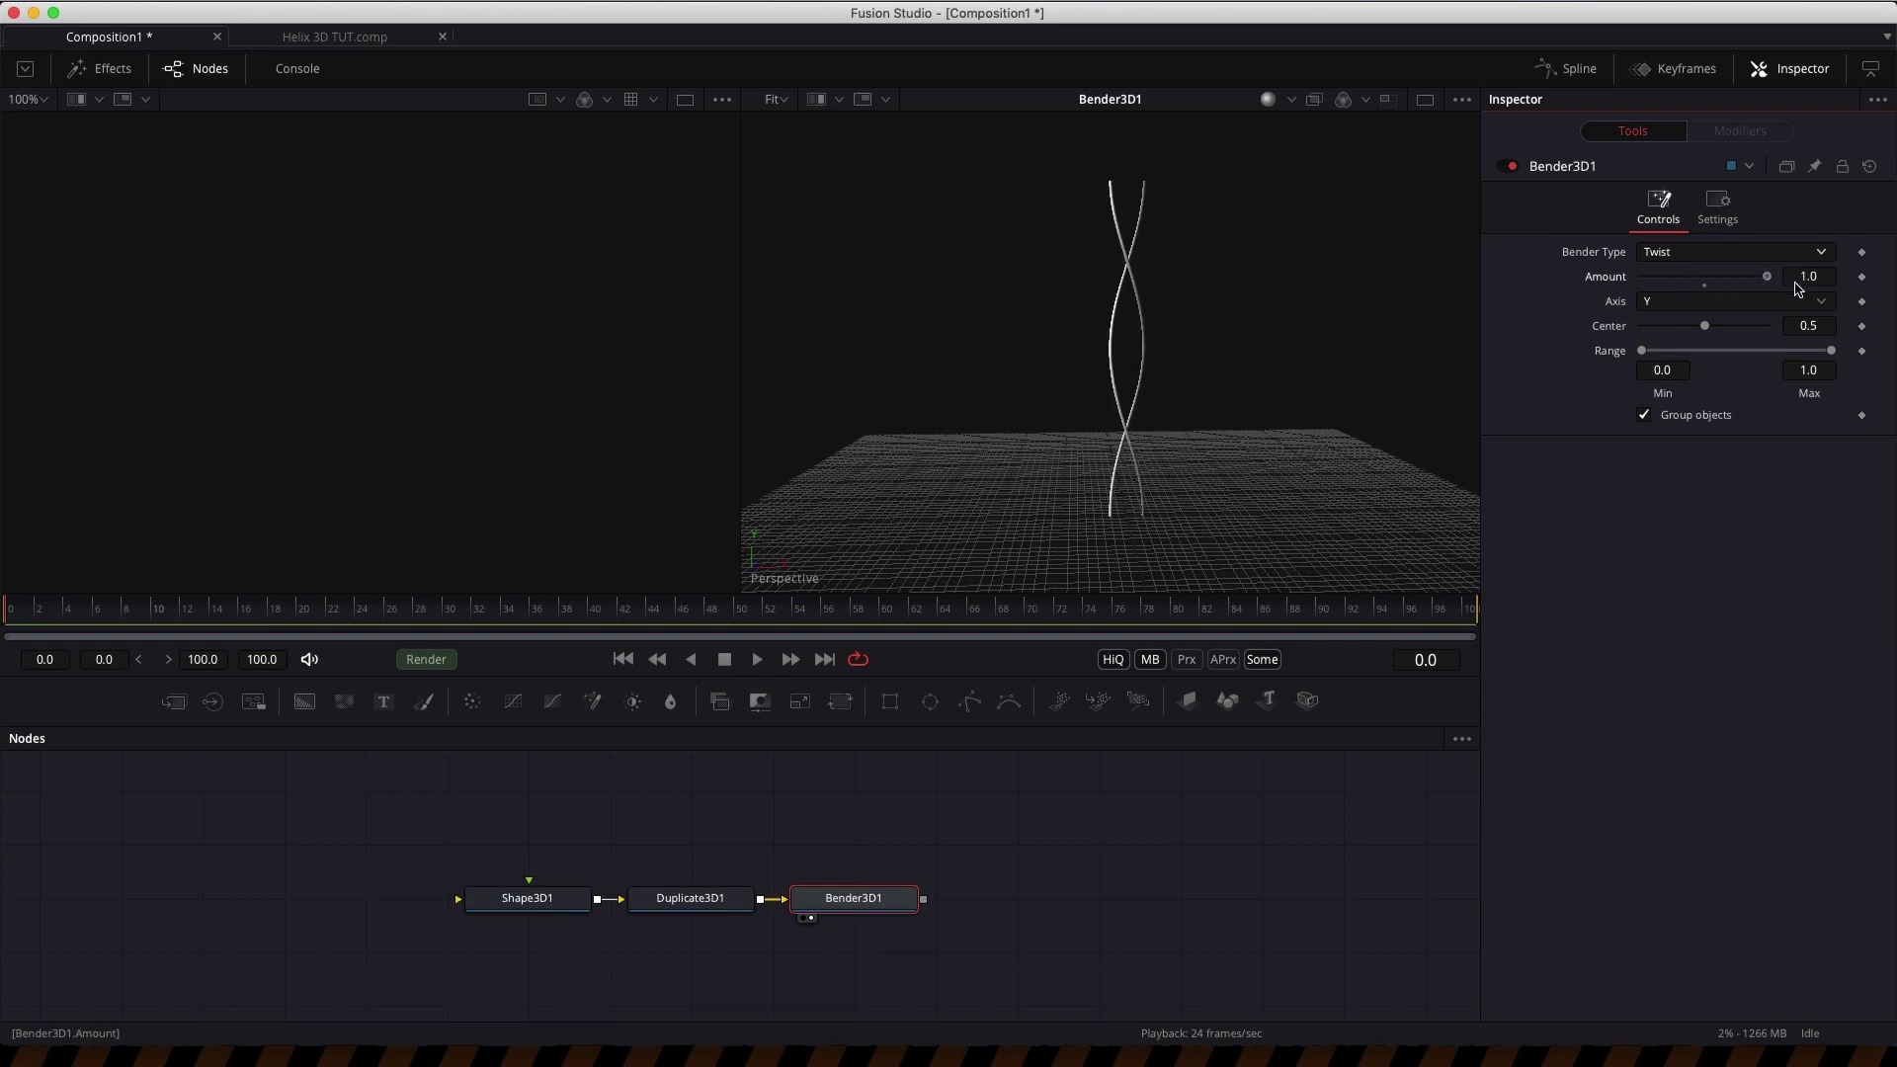
{"action": "left_click", "coordinate": [1818, 277]}
{"action": "type", "text": "4"}
{"action": "key", "text": "Tab"}
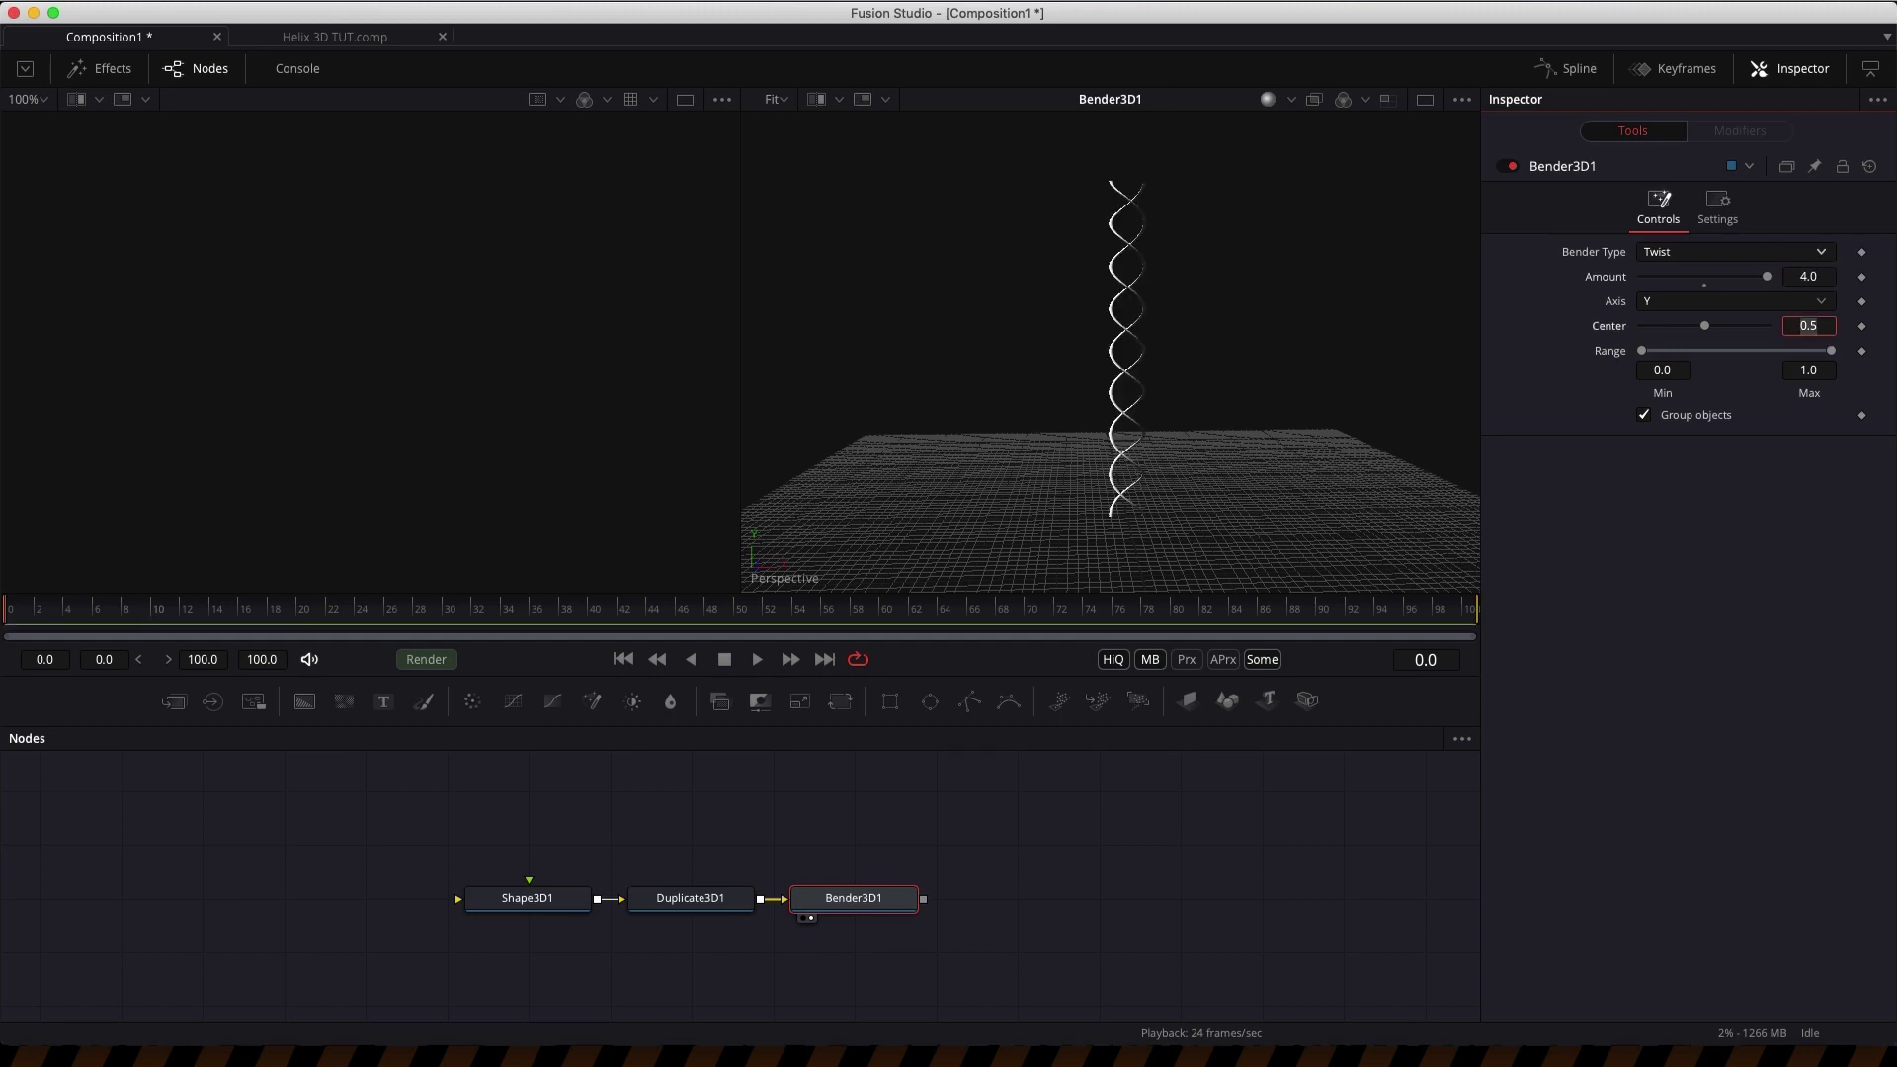
- Paste a copy of the Shape3D1 node below the original
{"action": "left_click", "coordinate": [1281, 593]}
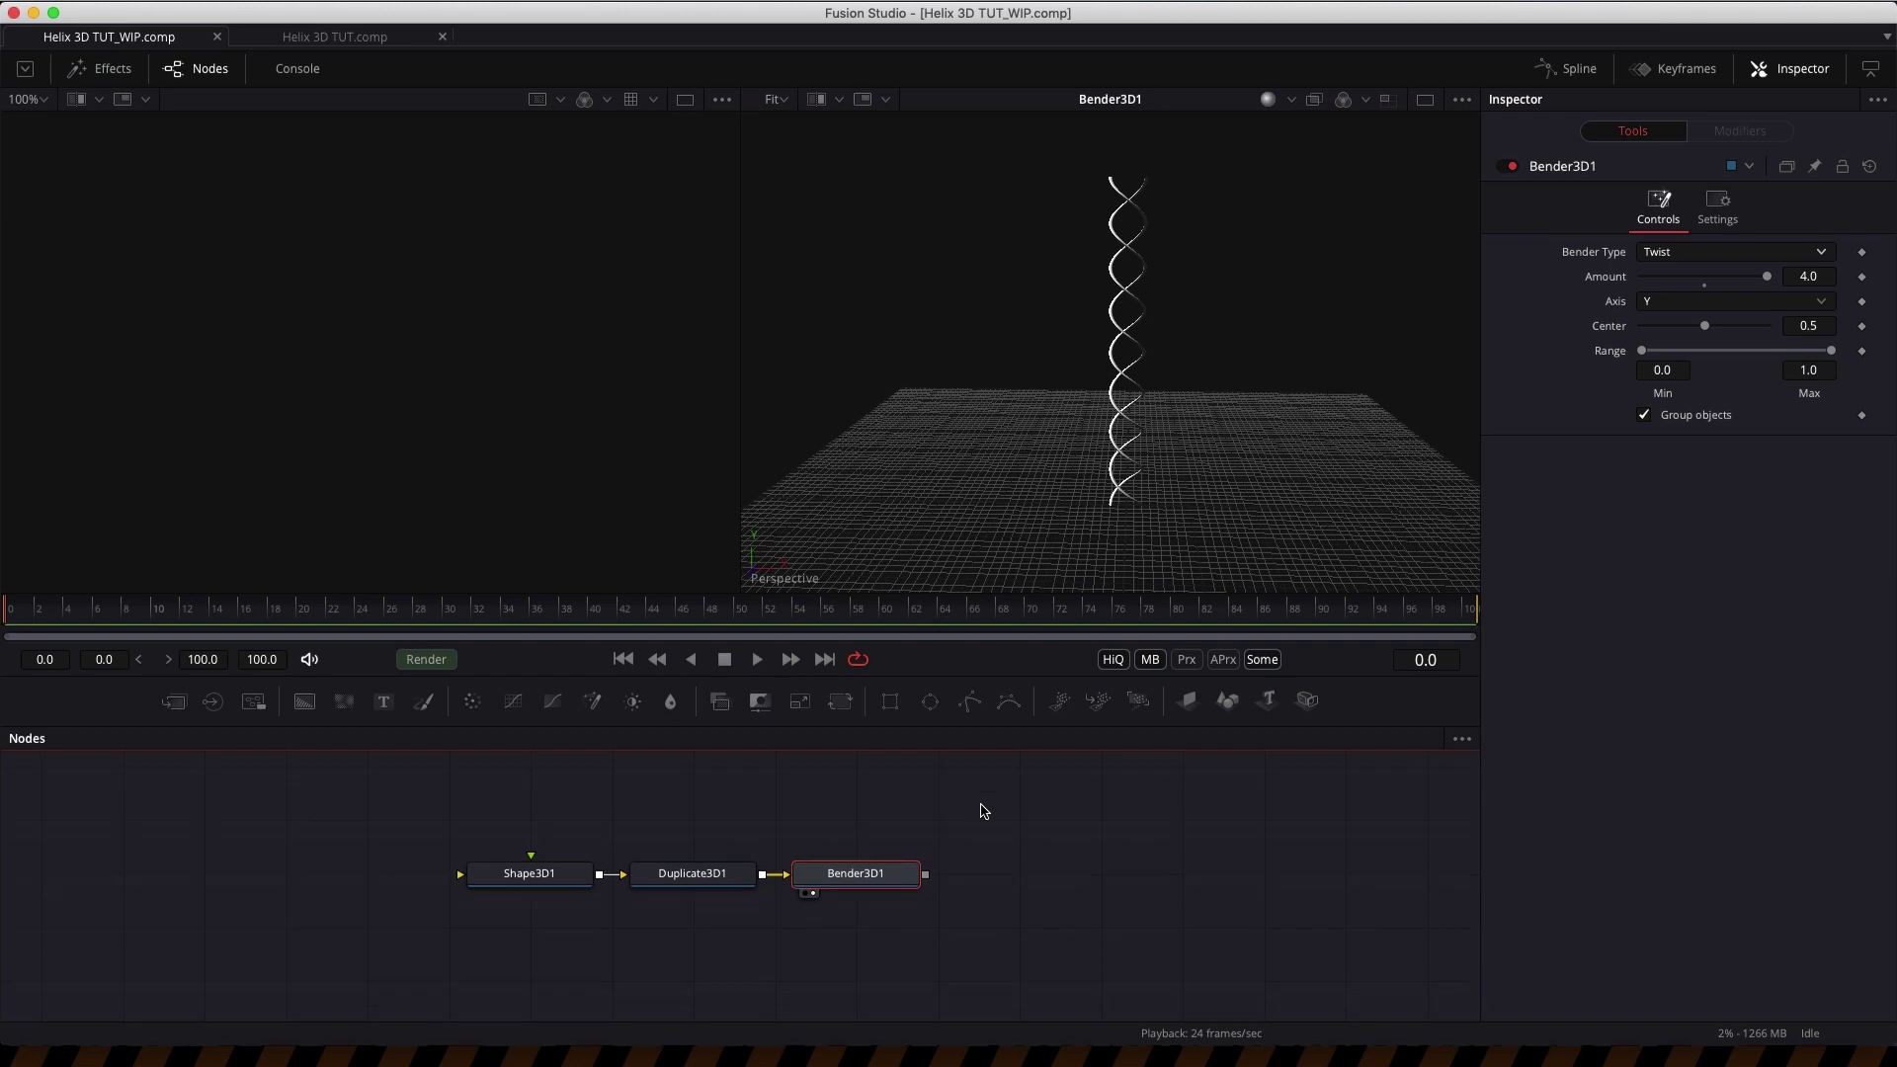
{"action": "scroll", "coordinate": [986, 808], "scroll_direction": "down", "scroll_amount": 2}
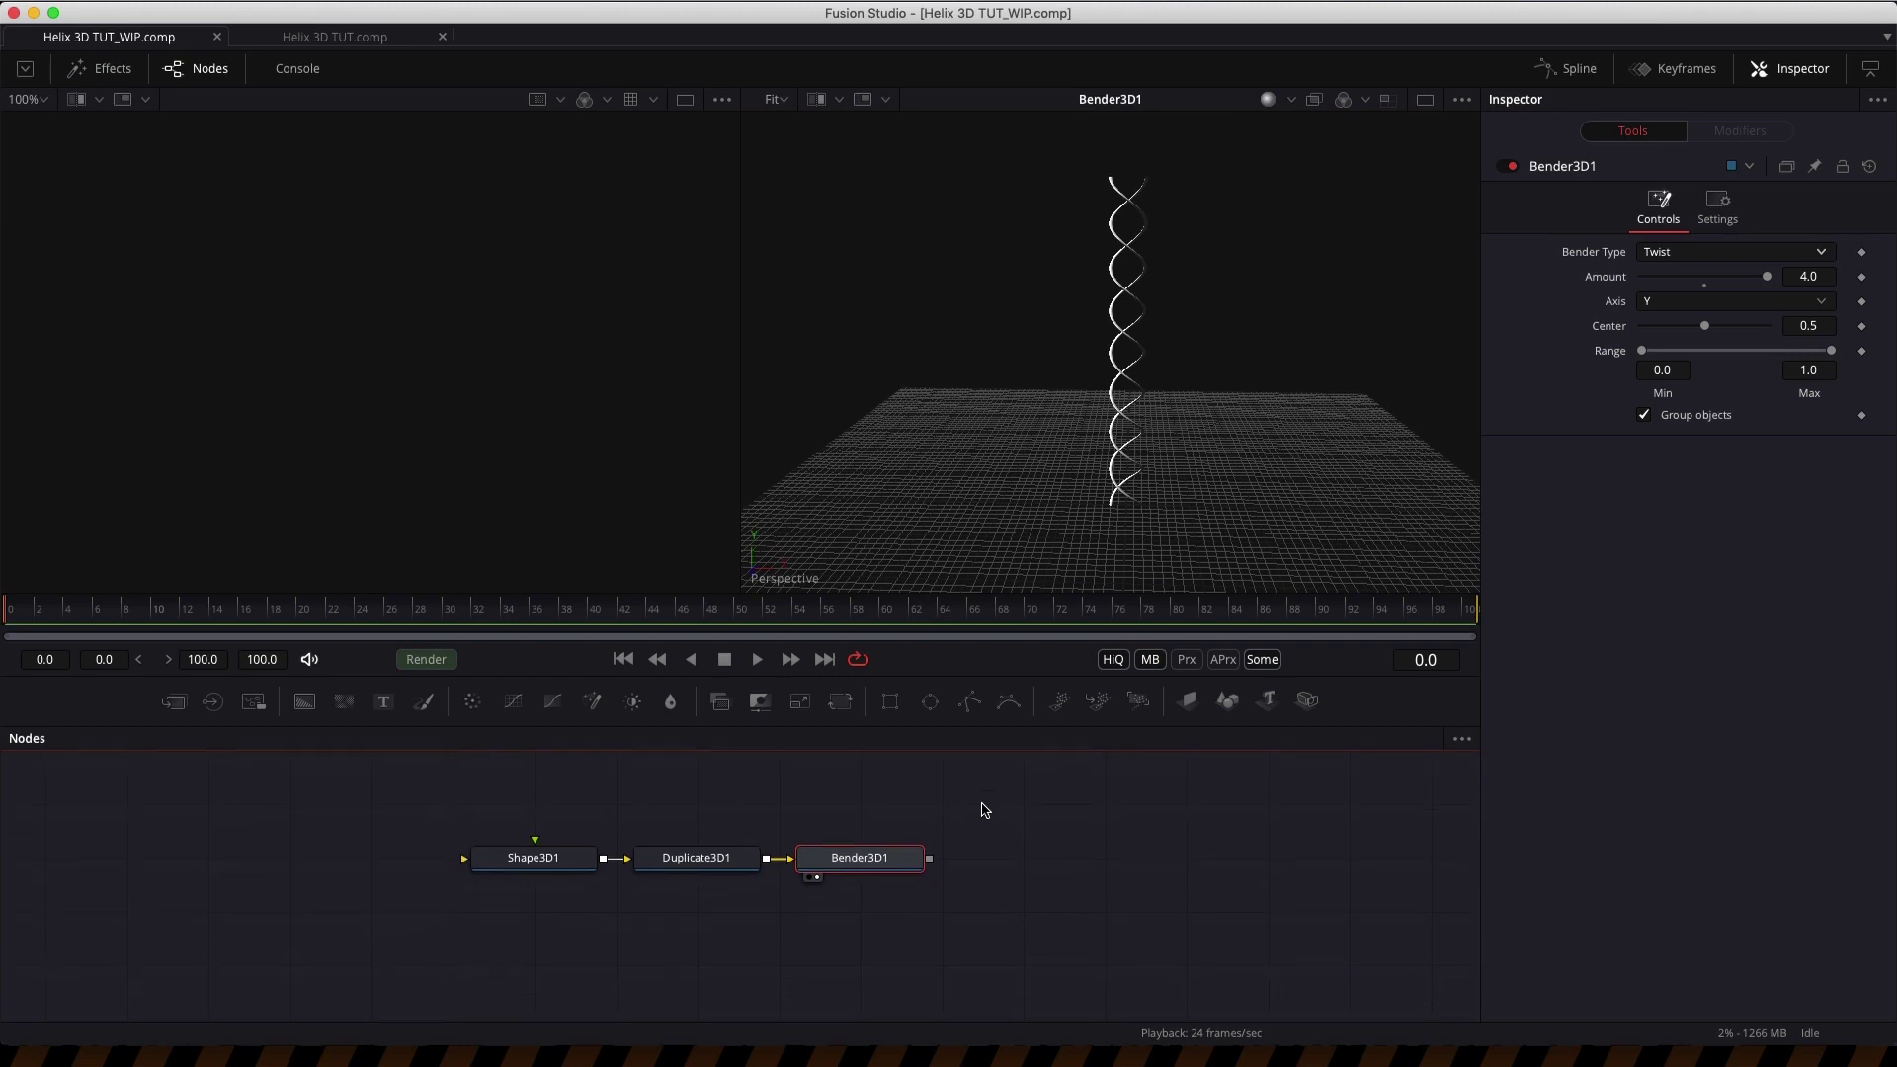
{"action": "left_click", "coordinate": [537, 866]}
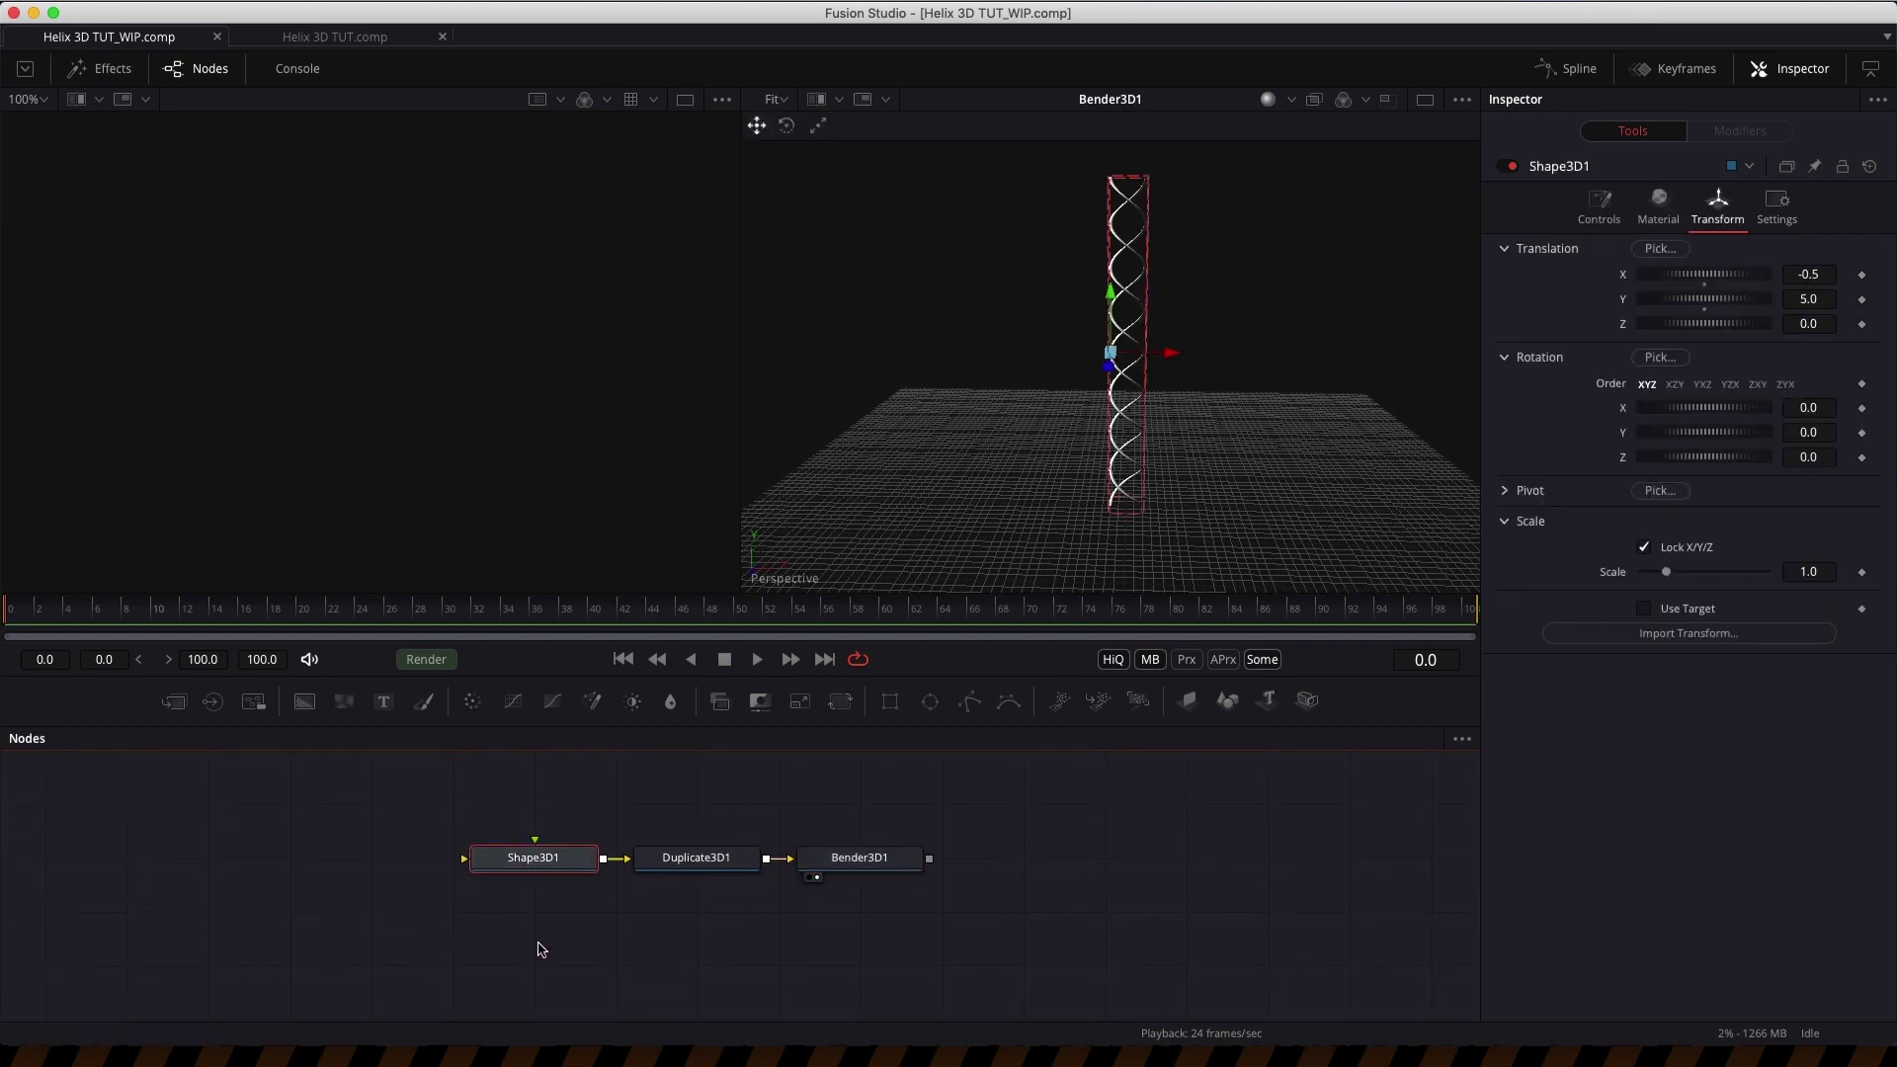
{"action": "key", "text": "ctrl+v"}
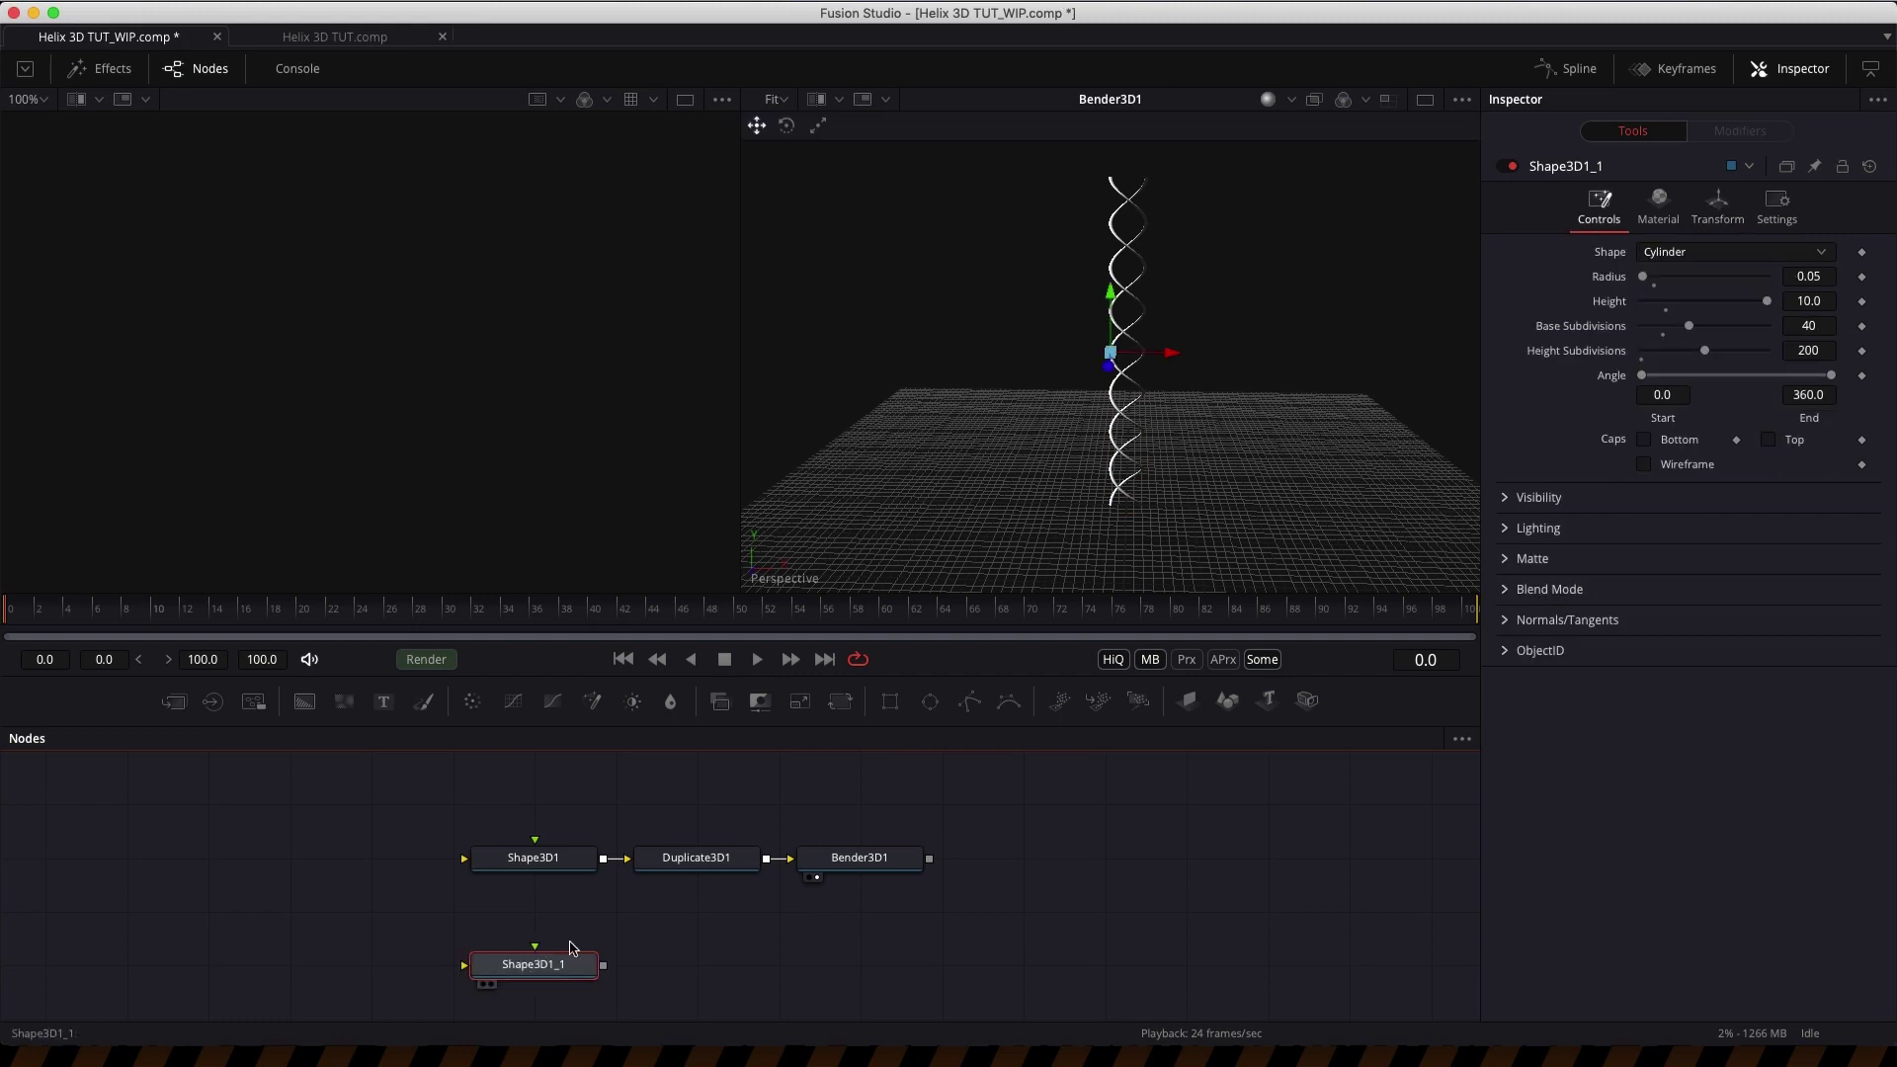
- Set the copied cylinder's radius to 0.04, height to 1, base subdivisions to 20 and height subdivisions to 100
{"action": "left_click", "coordinate": [1833, 277]}
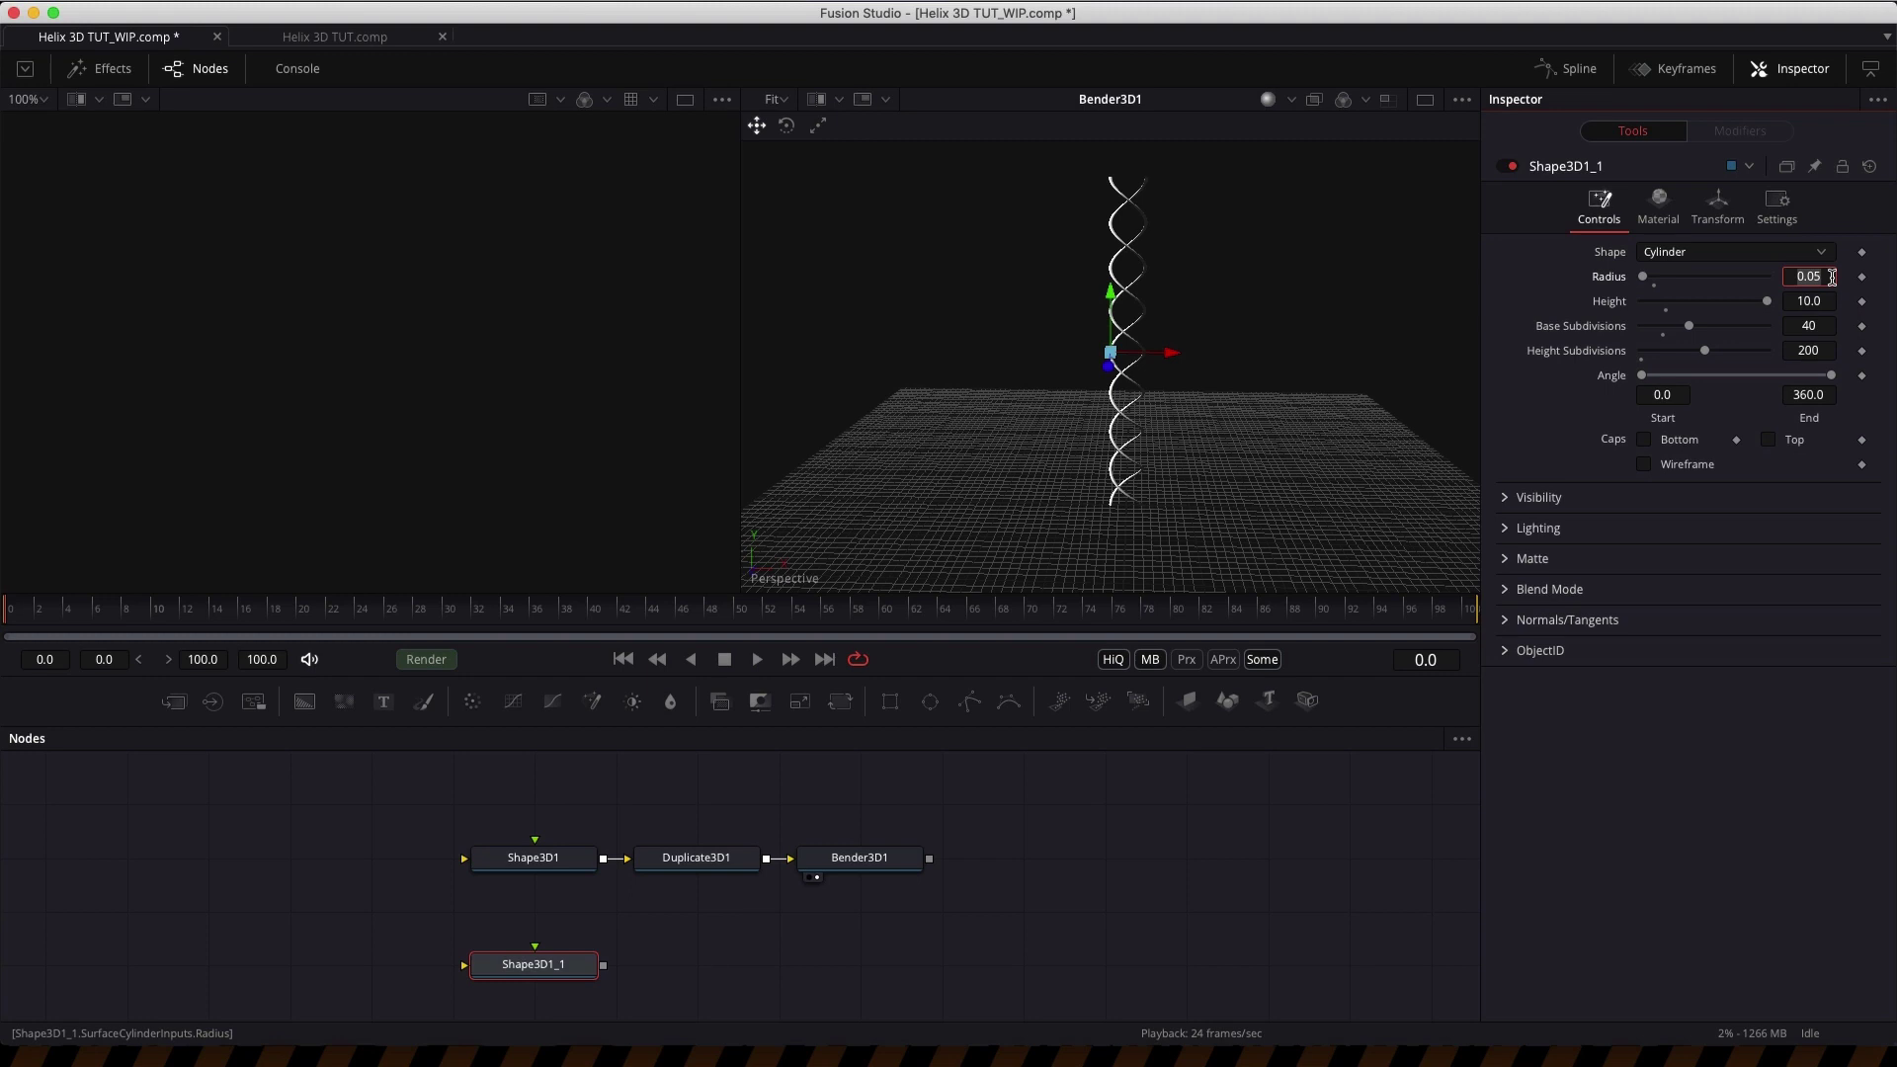
{"action": "type", "text": ".04"}
{"action": "key", "text": "Tab"}
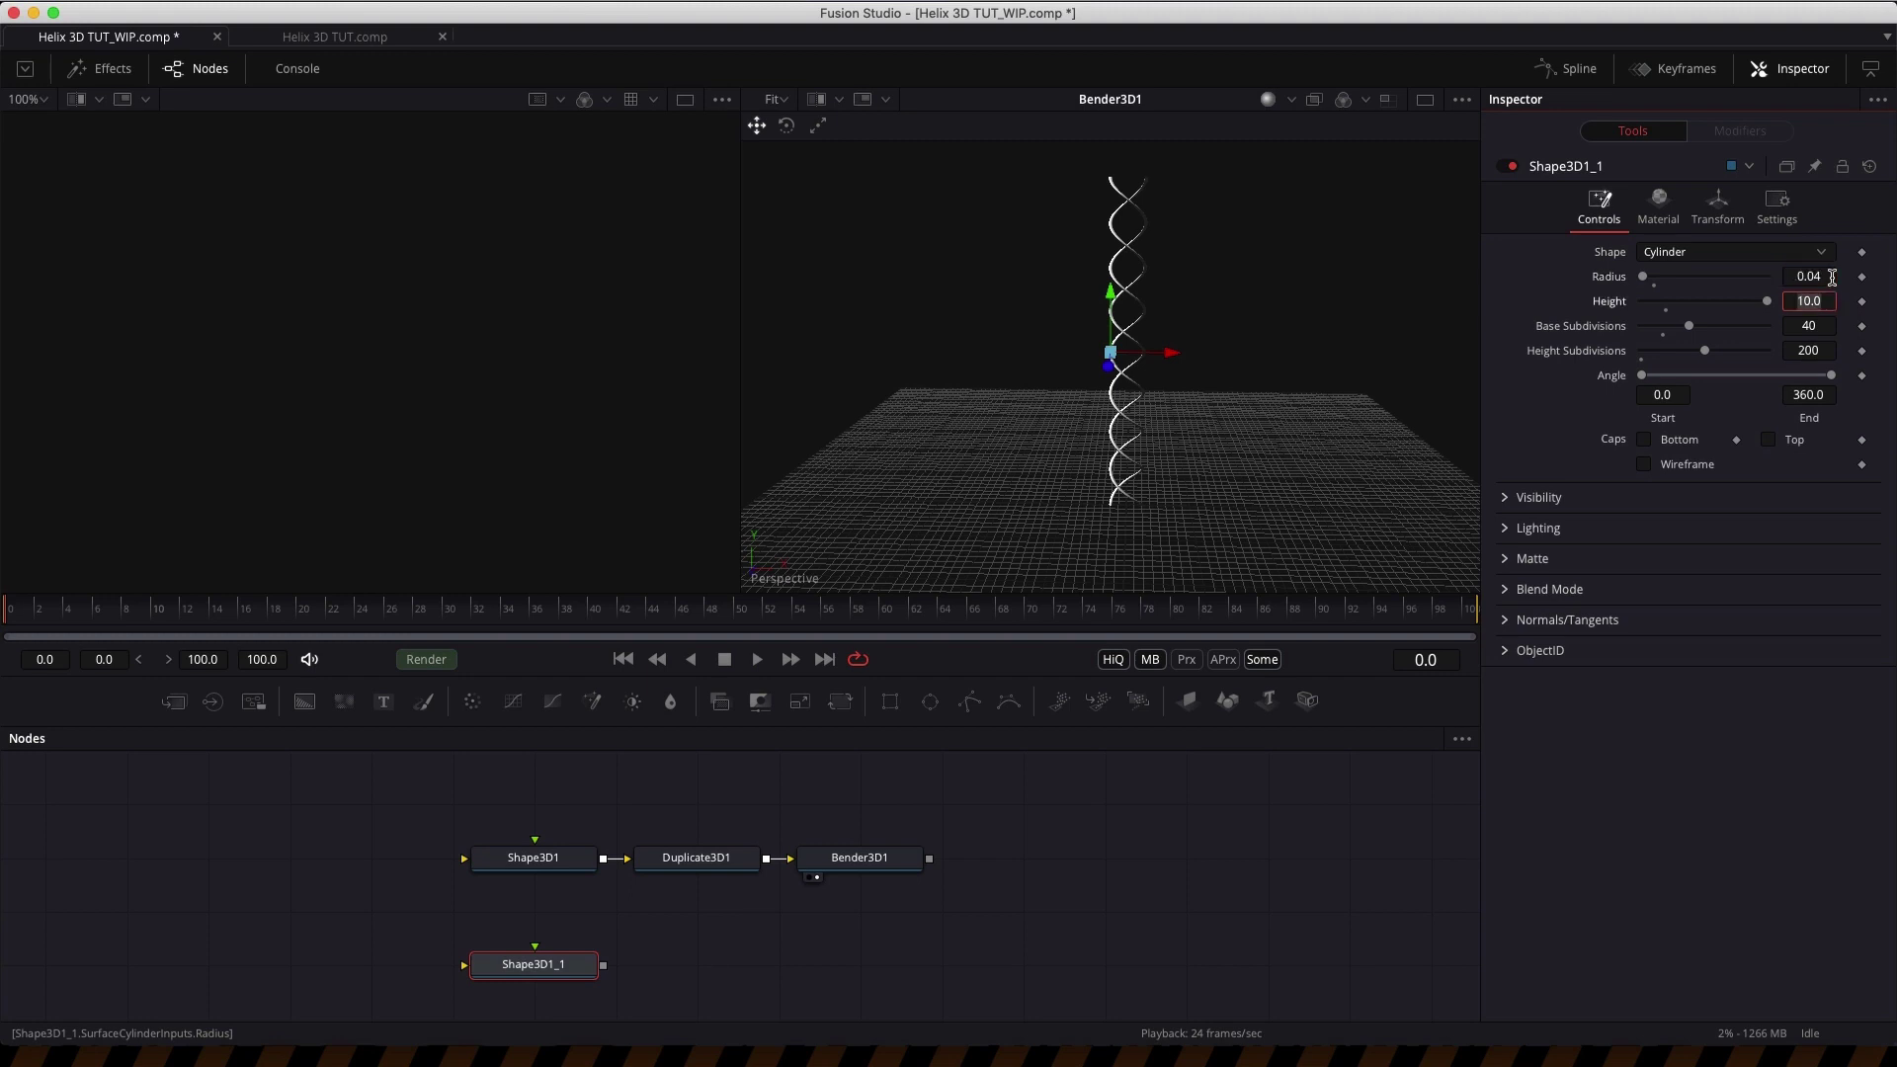
{"action": "type", "text": "1"}
{"action": "key", "text": "Tab"}
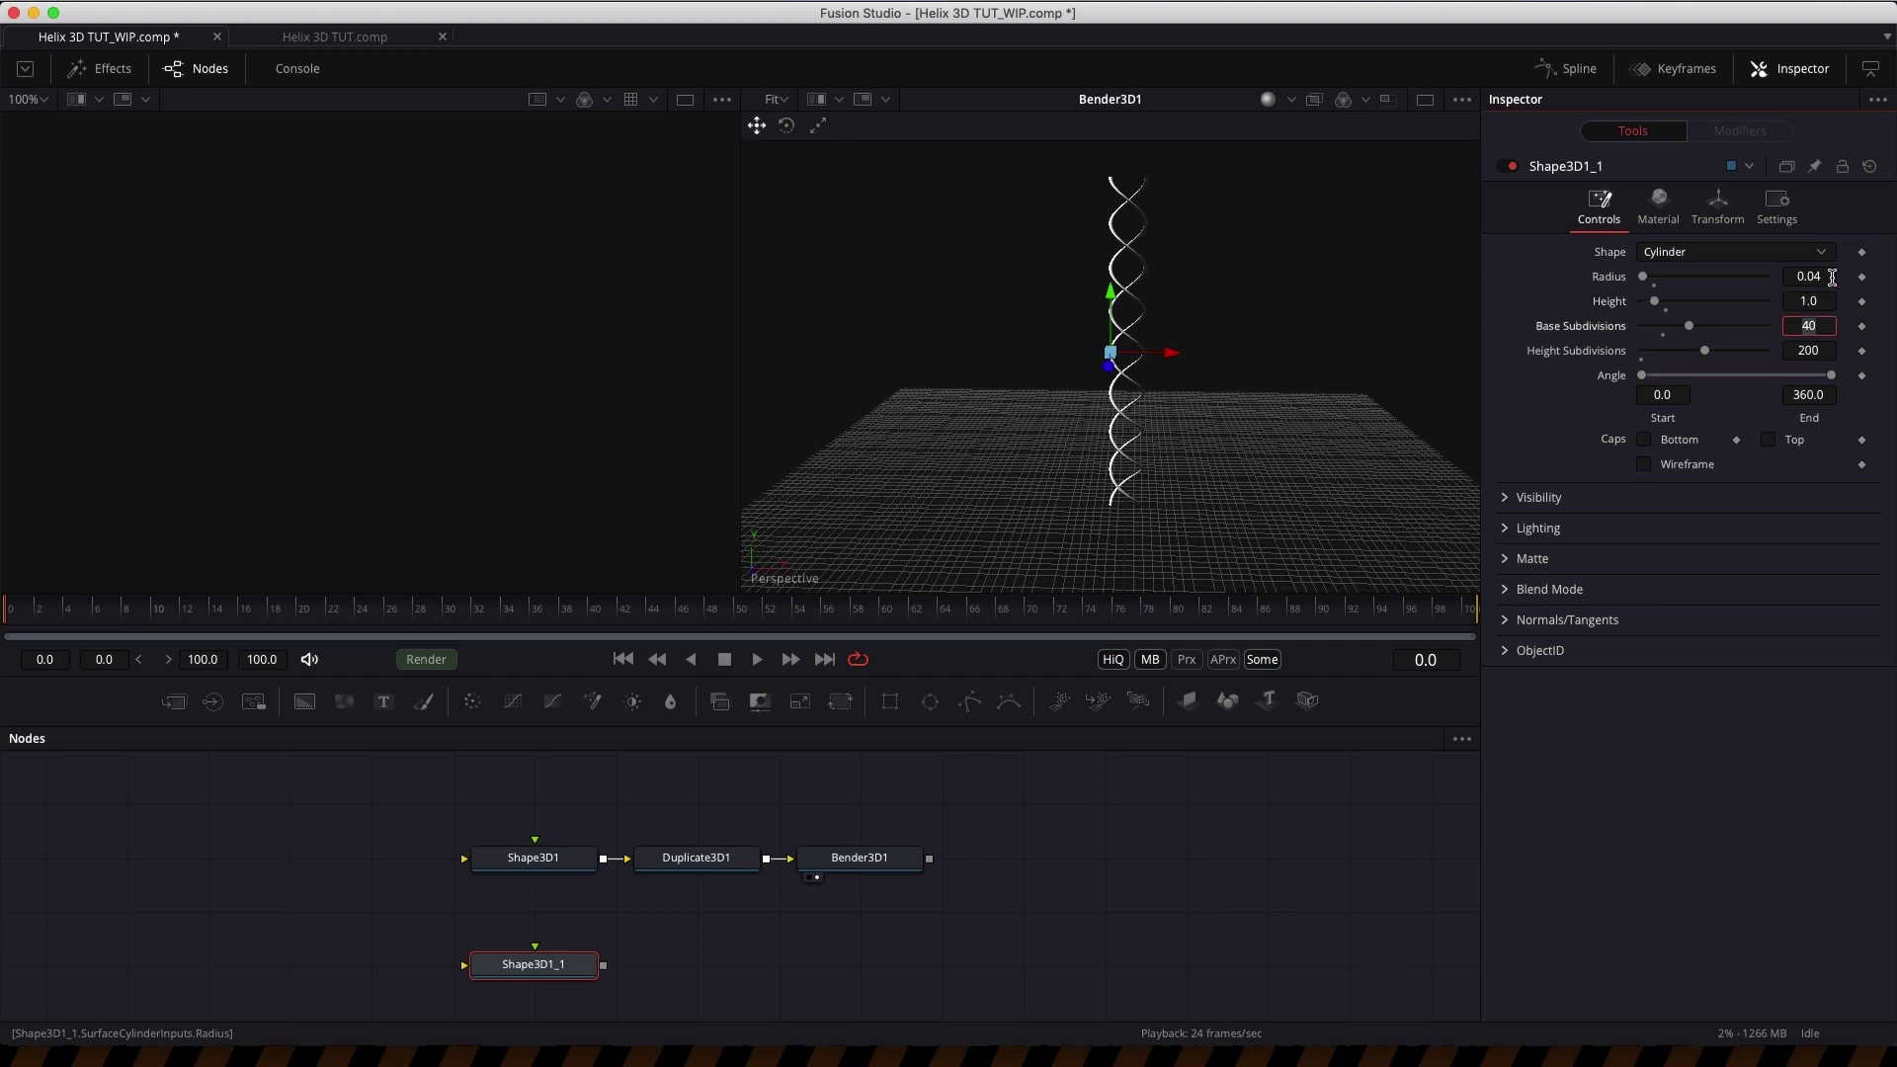
{"action": "type", "text": "2"}
{"action": "key", "text": "Tab"}
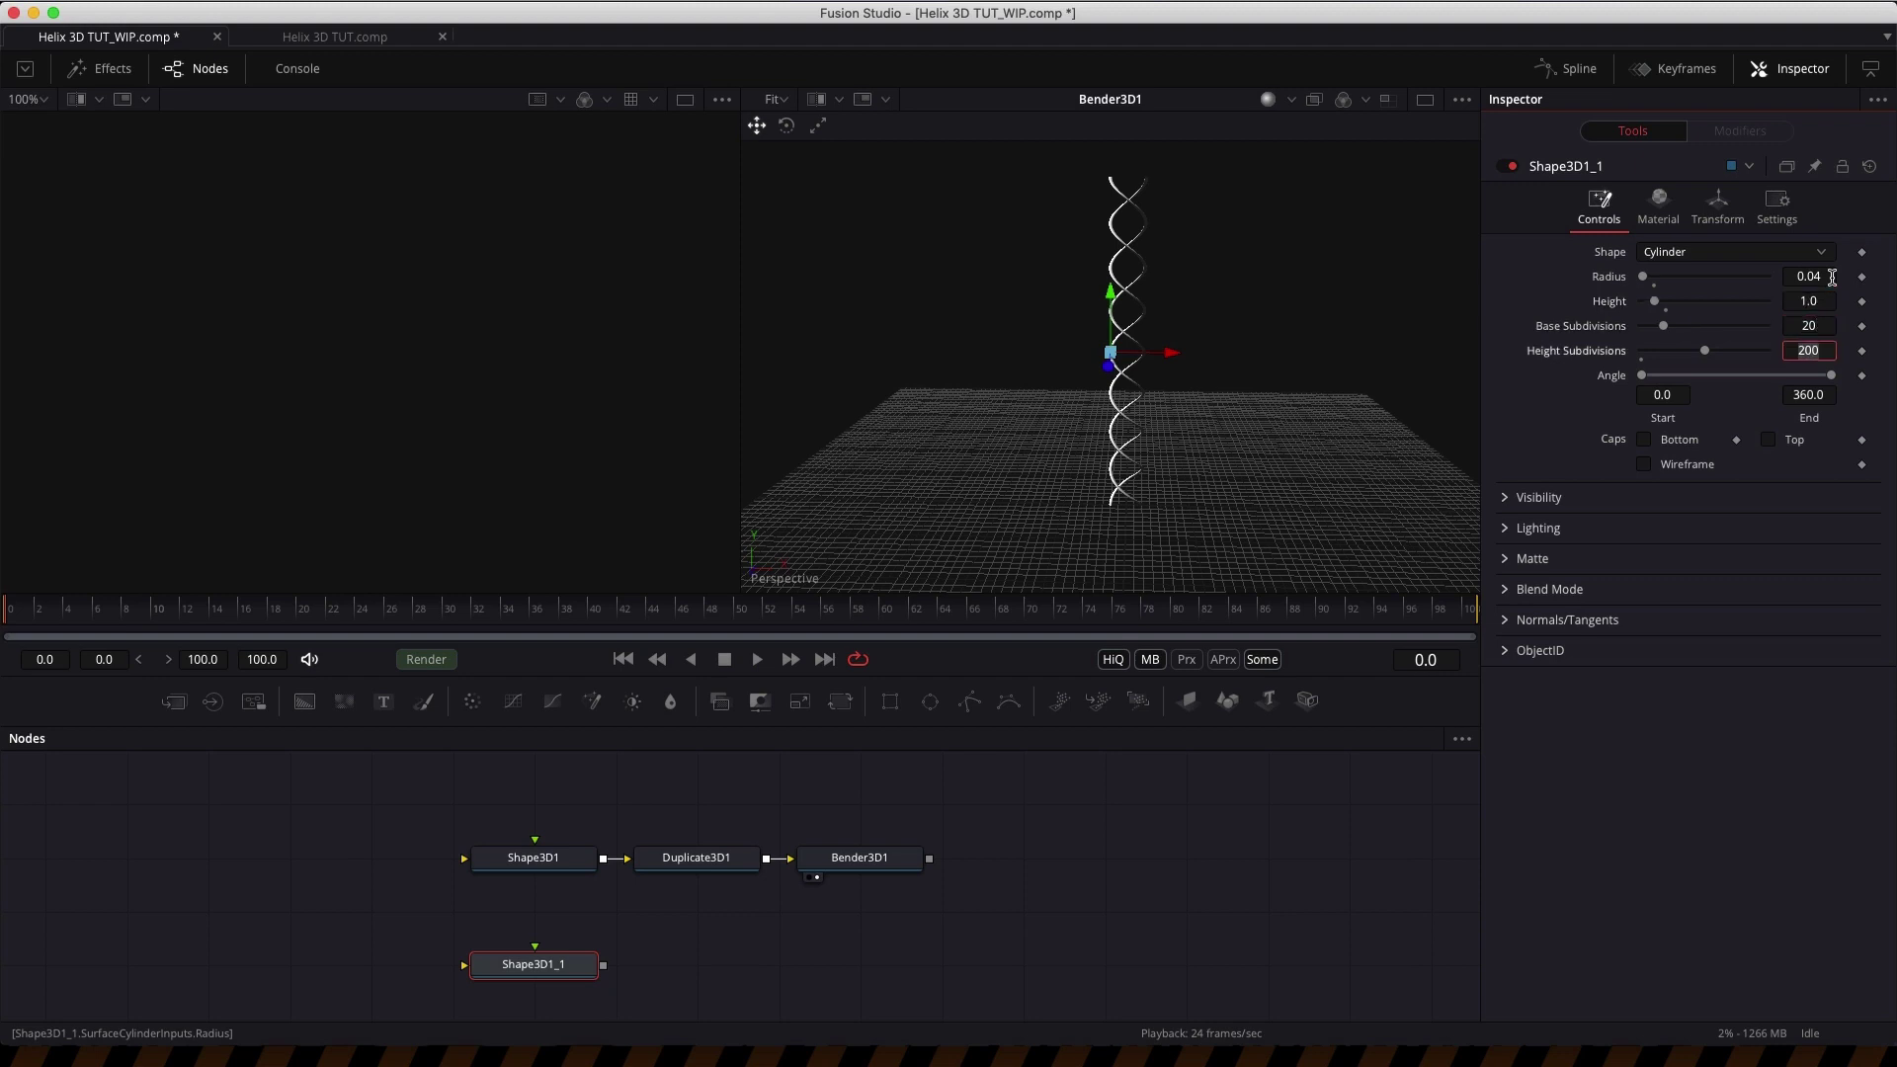
{"action": "type", "text": "100"}
{"action": "key", "text": "Tab"}
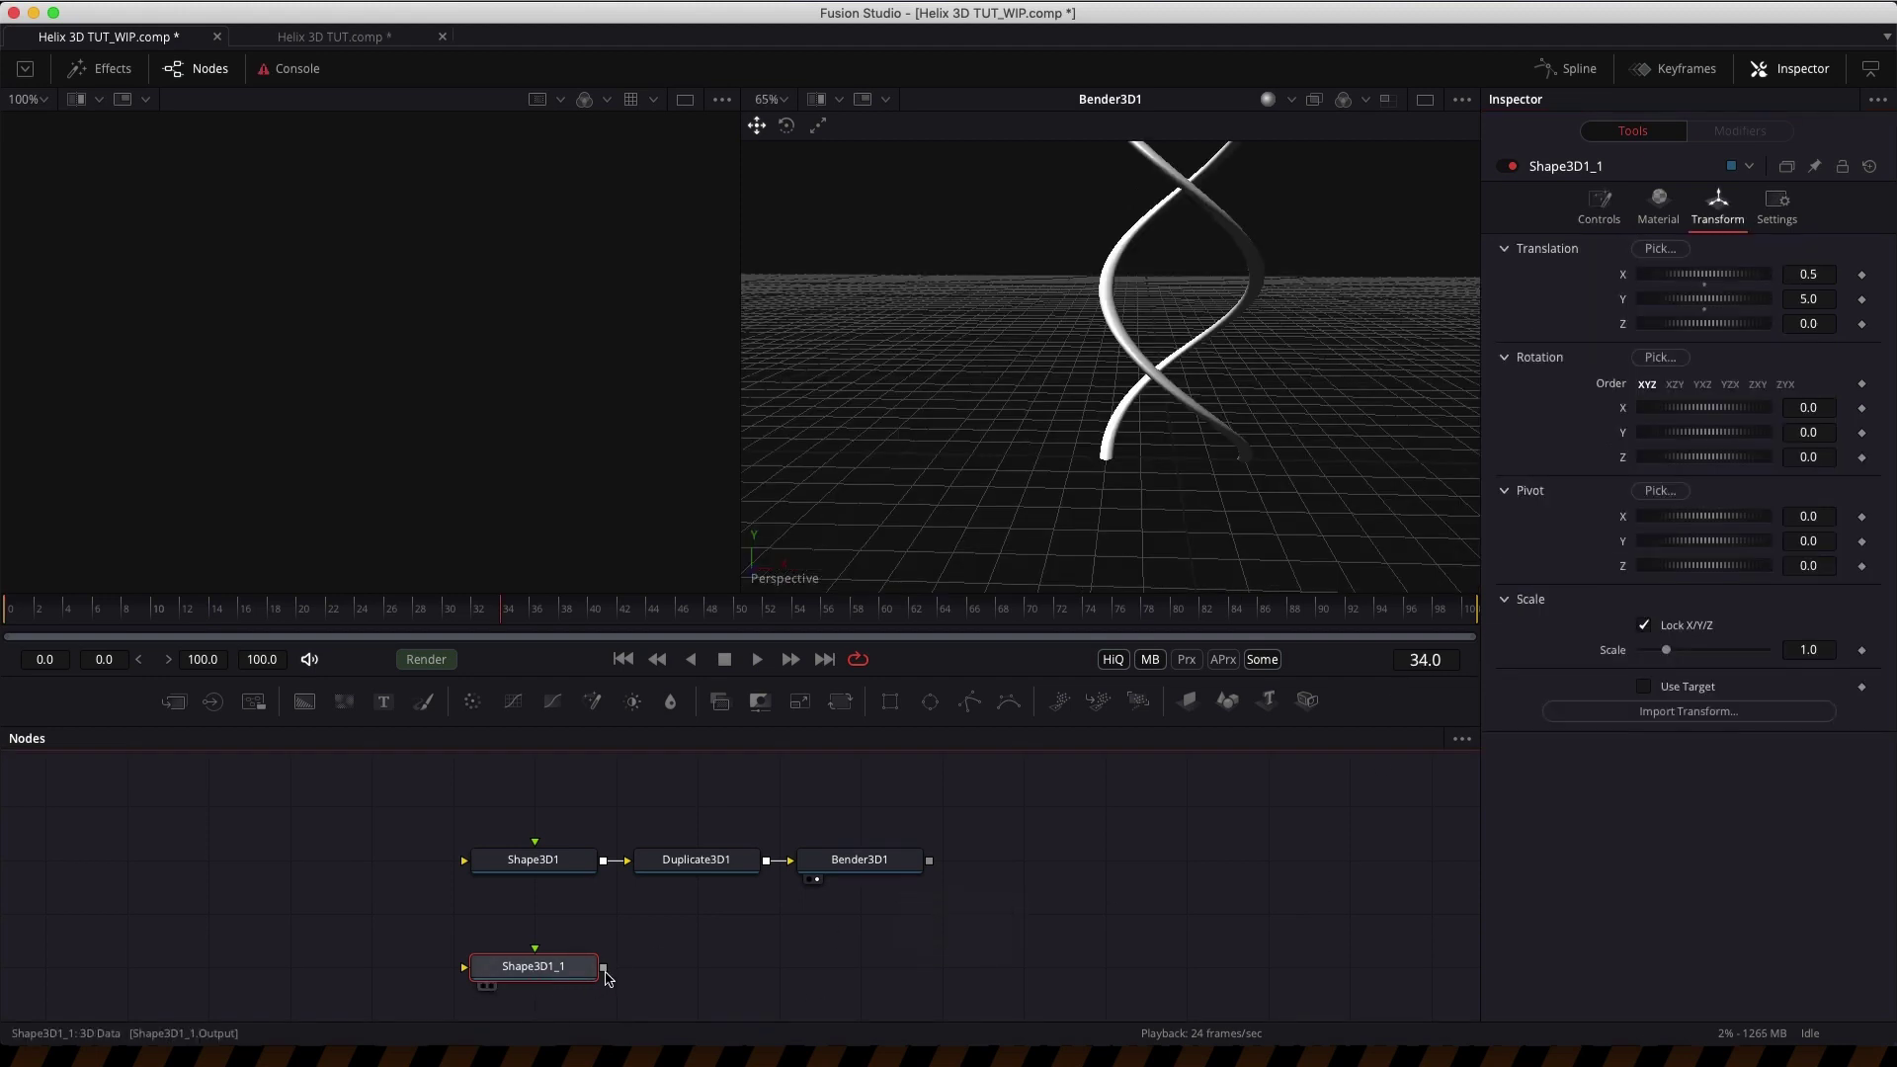
- Merge Shape3D1_1 with the Bender3D1 output in a Merge 3D node and show the merge in the 3D viewer
{"action": "left_click_drag", "start_coordinate": [605, 969], "coordinate": [930, 863]}
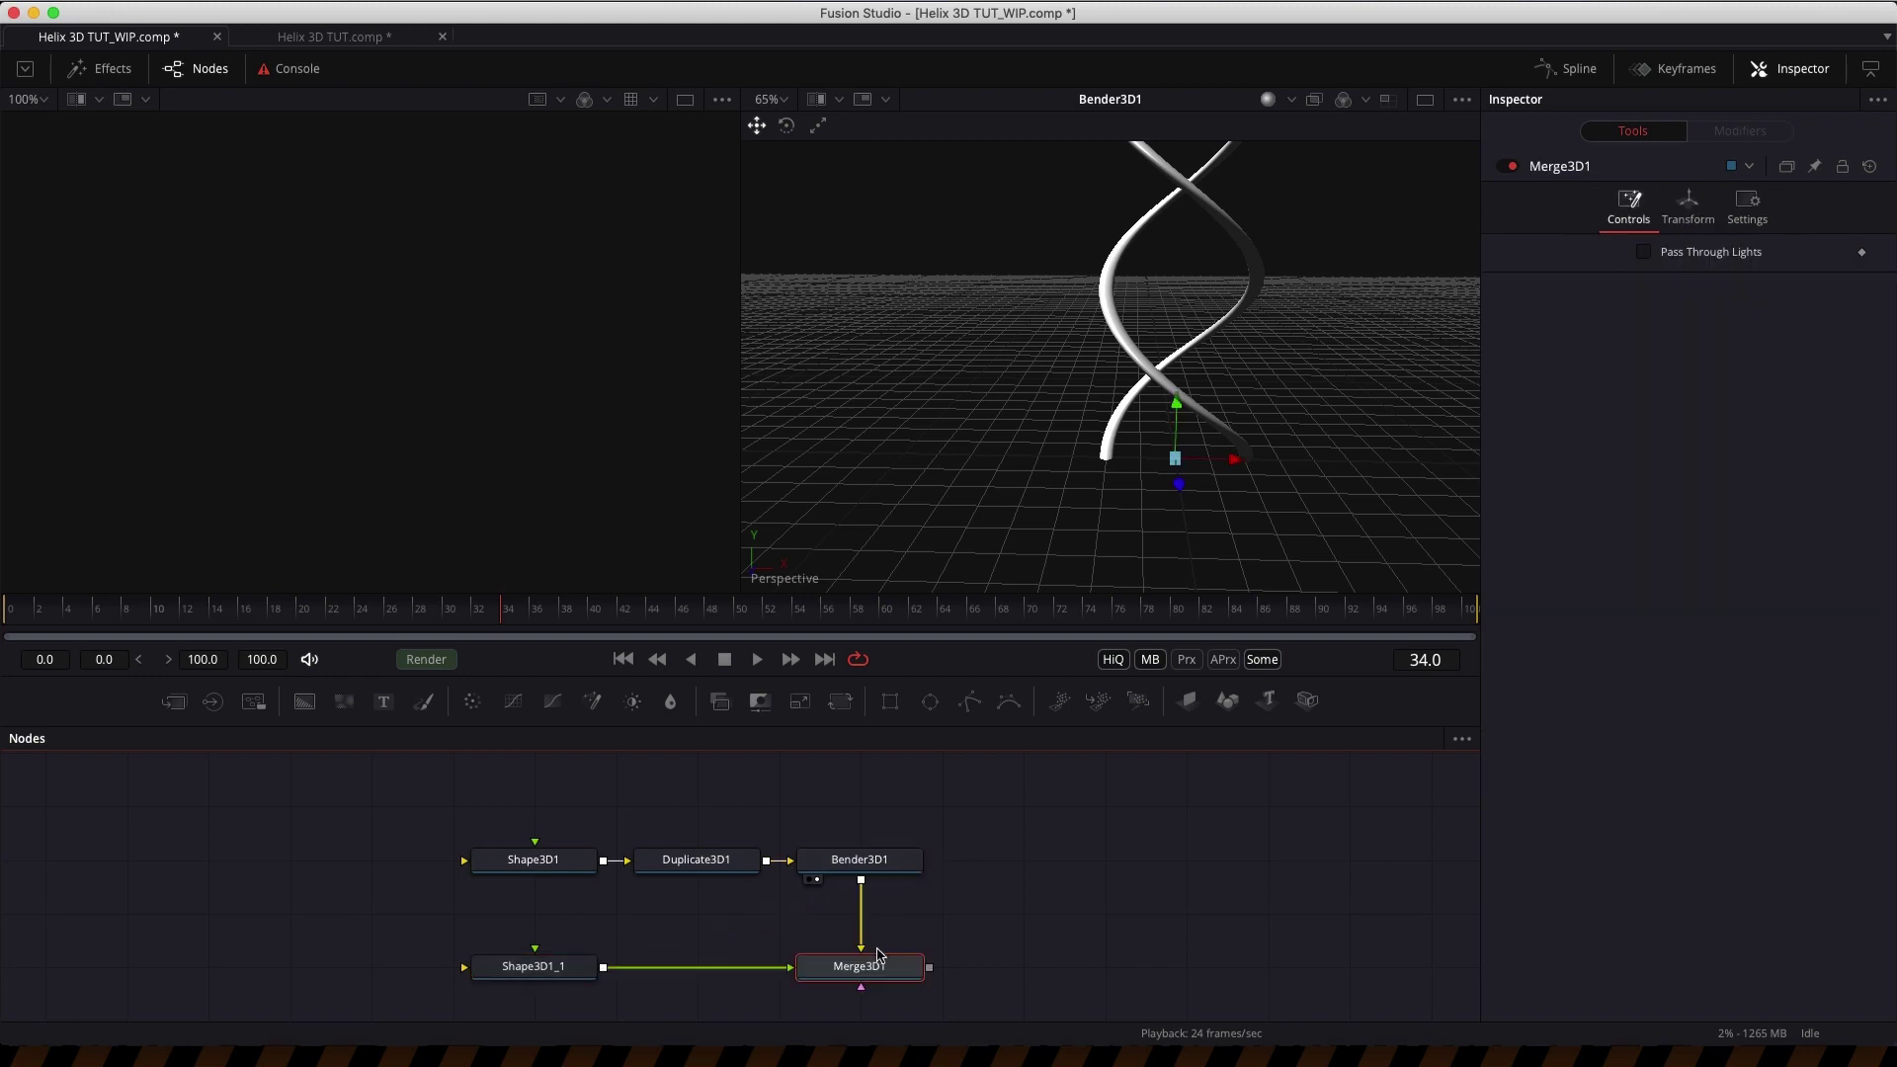
{"action": "scroll", "coordinate": [860, 800], "scroll_direction": "down", "scroll_amount": 1}
{"action": "scroll", "coordinate": [859, 800], "scroll_direction": "right", "scroll_amount": 3}
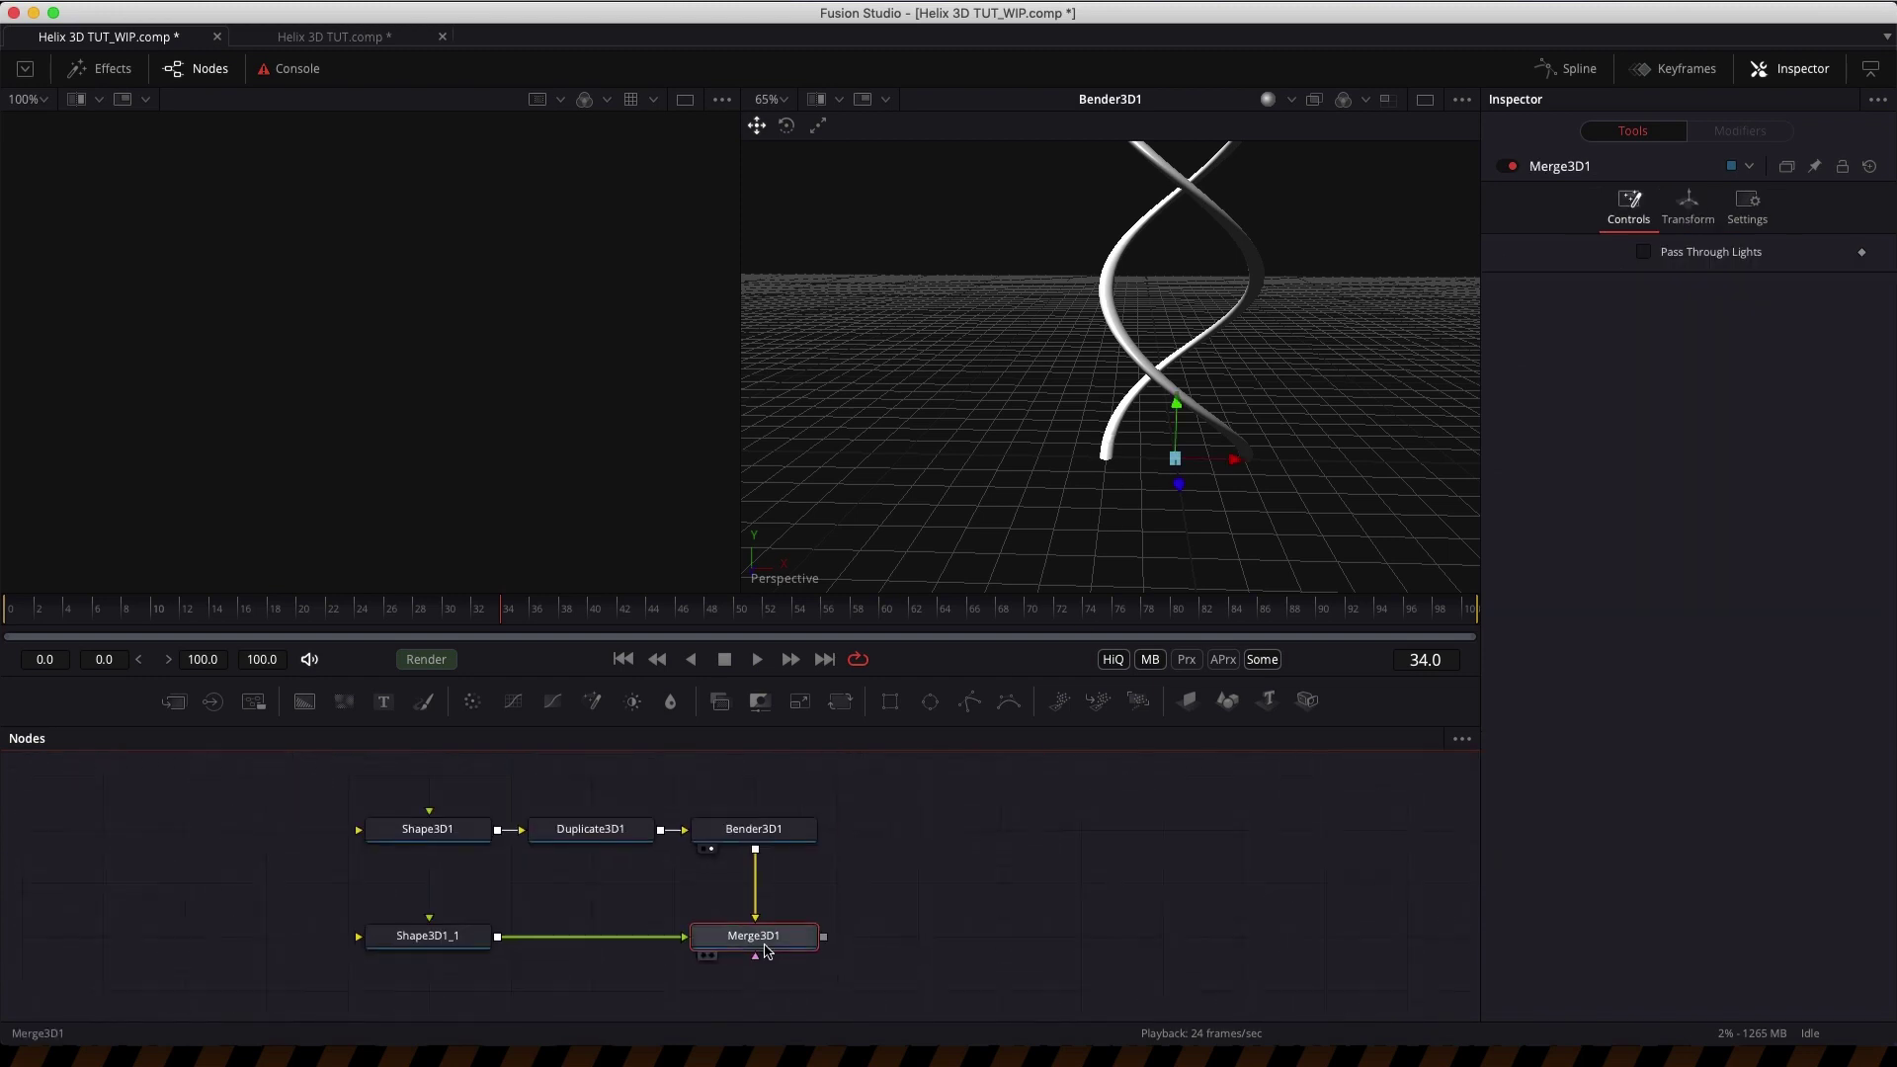
{"action": "key", "text": "2"}
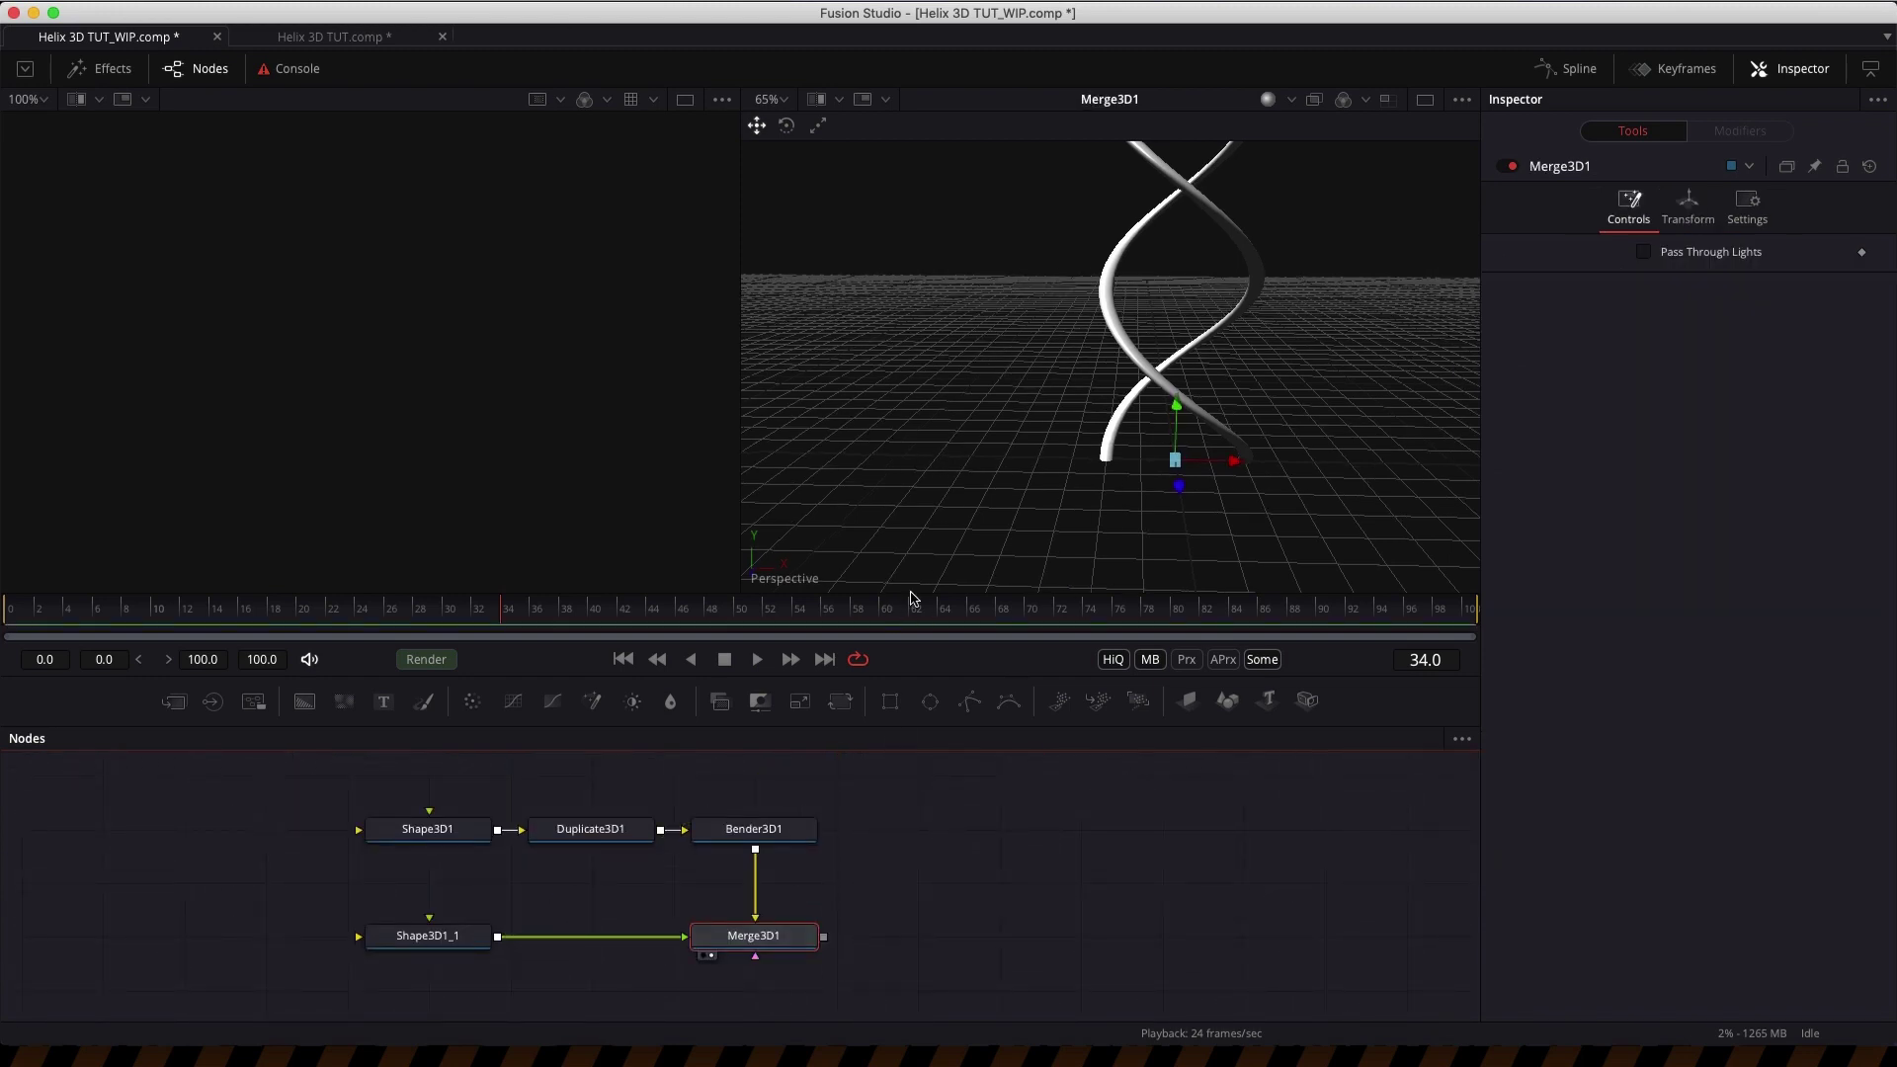
{"action": "left_click_drag", "start_coordinate": [916, 599], "coordinate": [983, 504]}
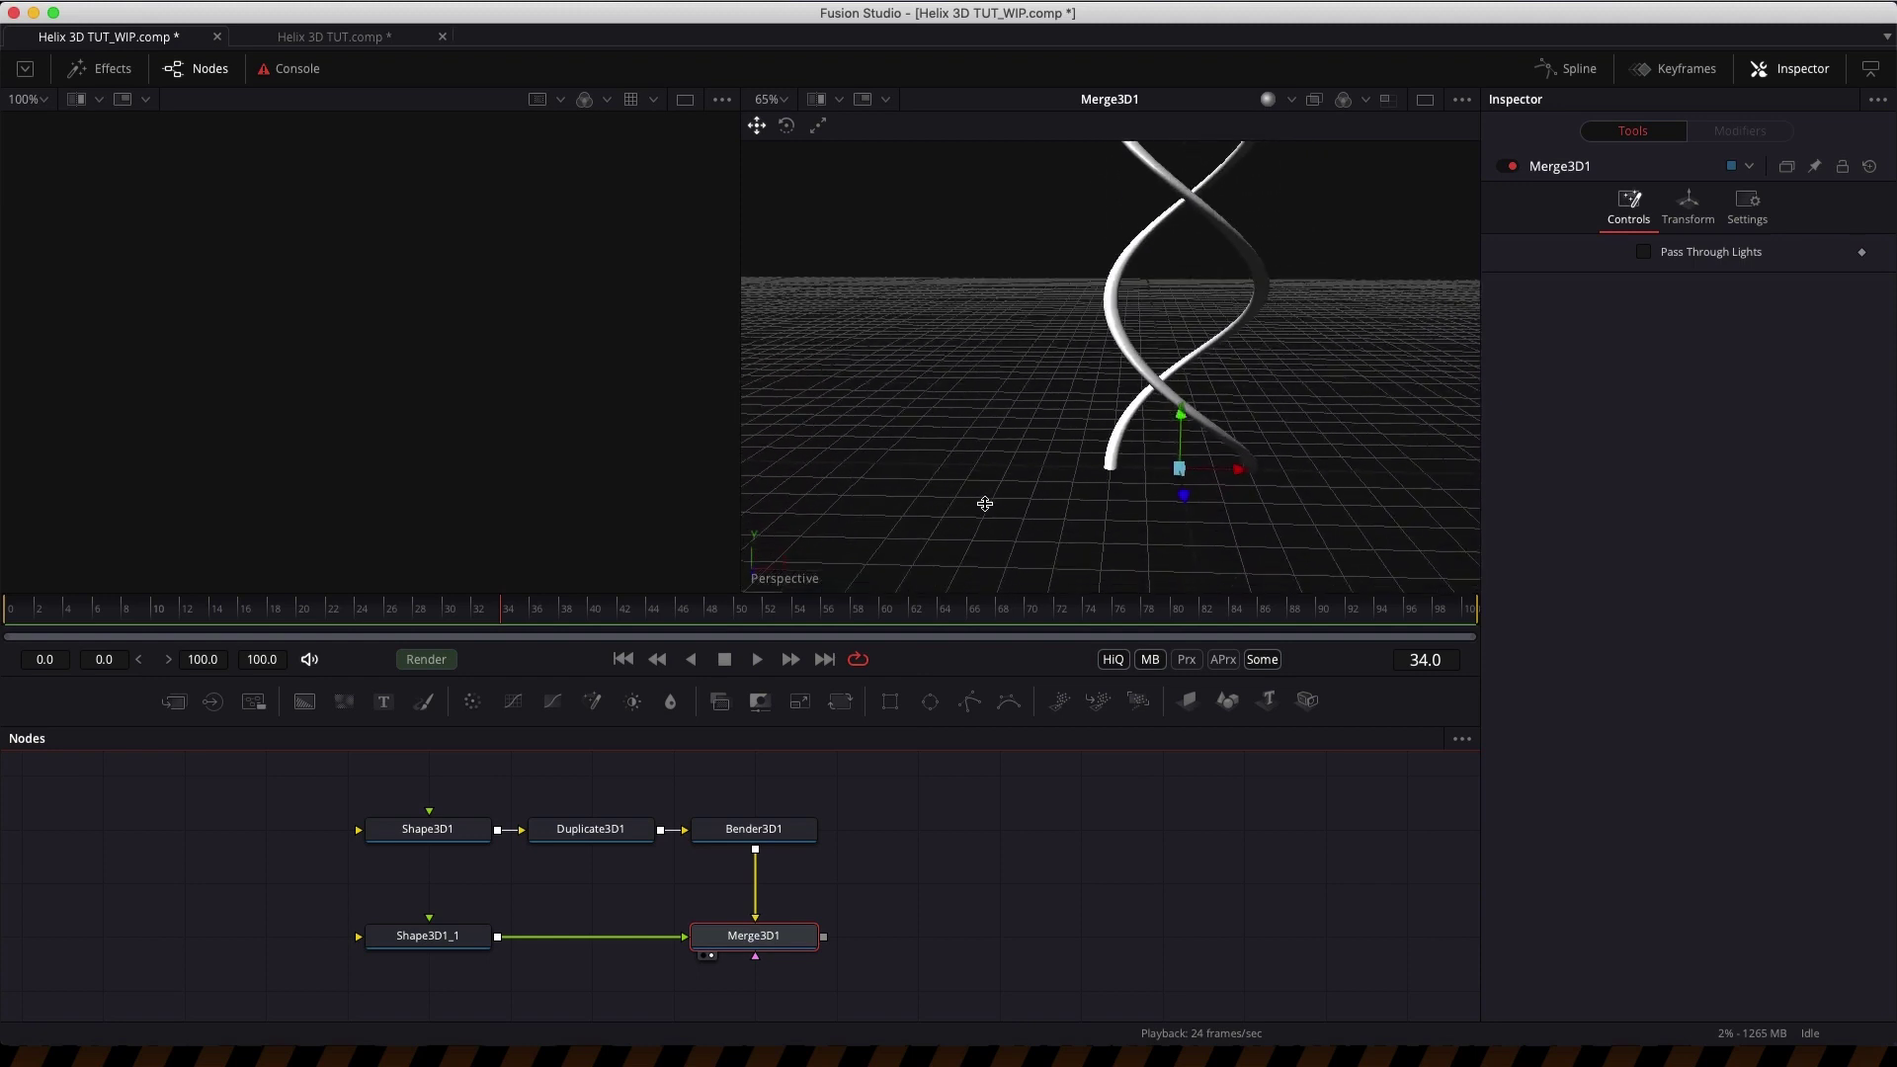
- Set Shape3D1_1's Y translation to -0.5, keeping its X translation at 0.5
{"action": "left_click", "coordinate": [386, 939]}
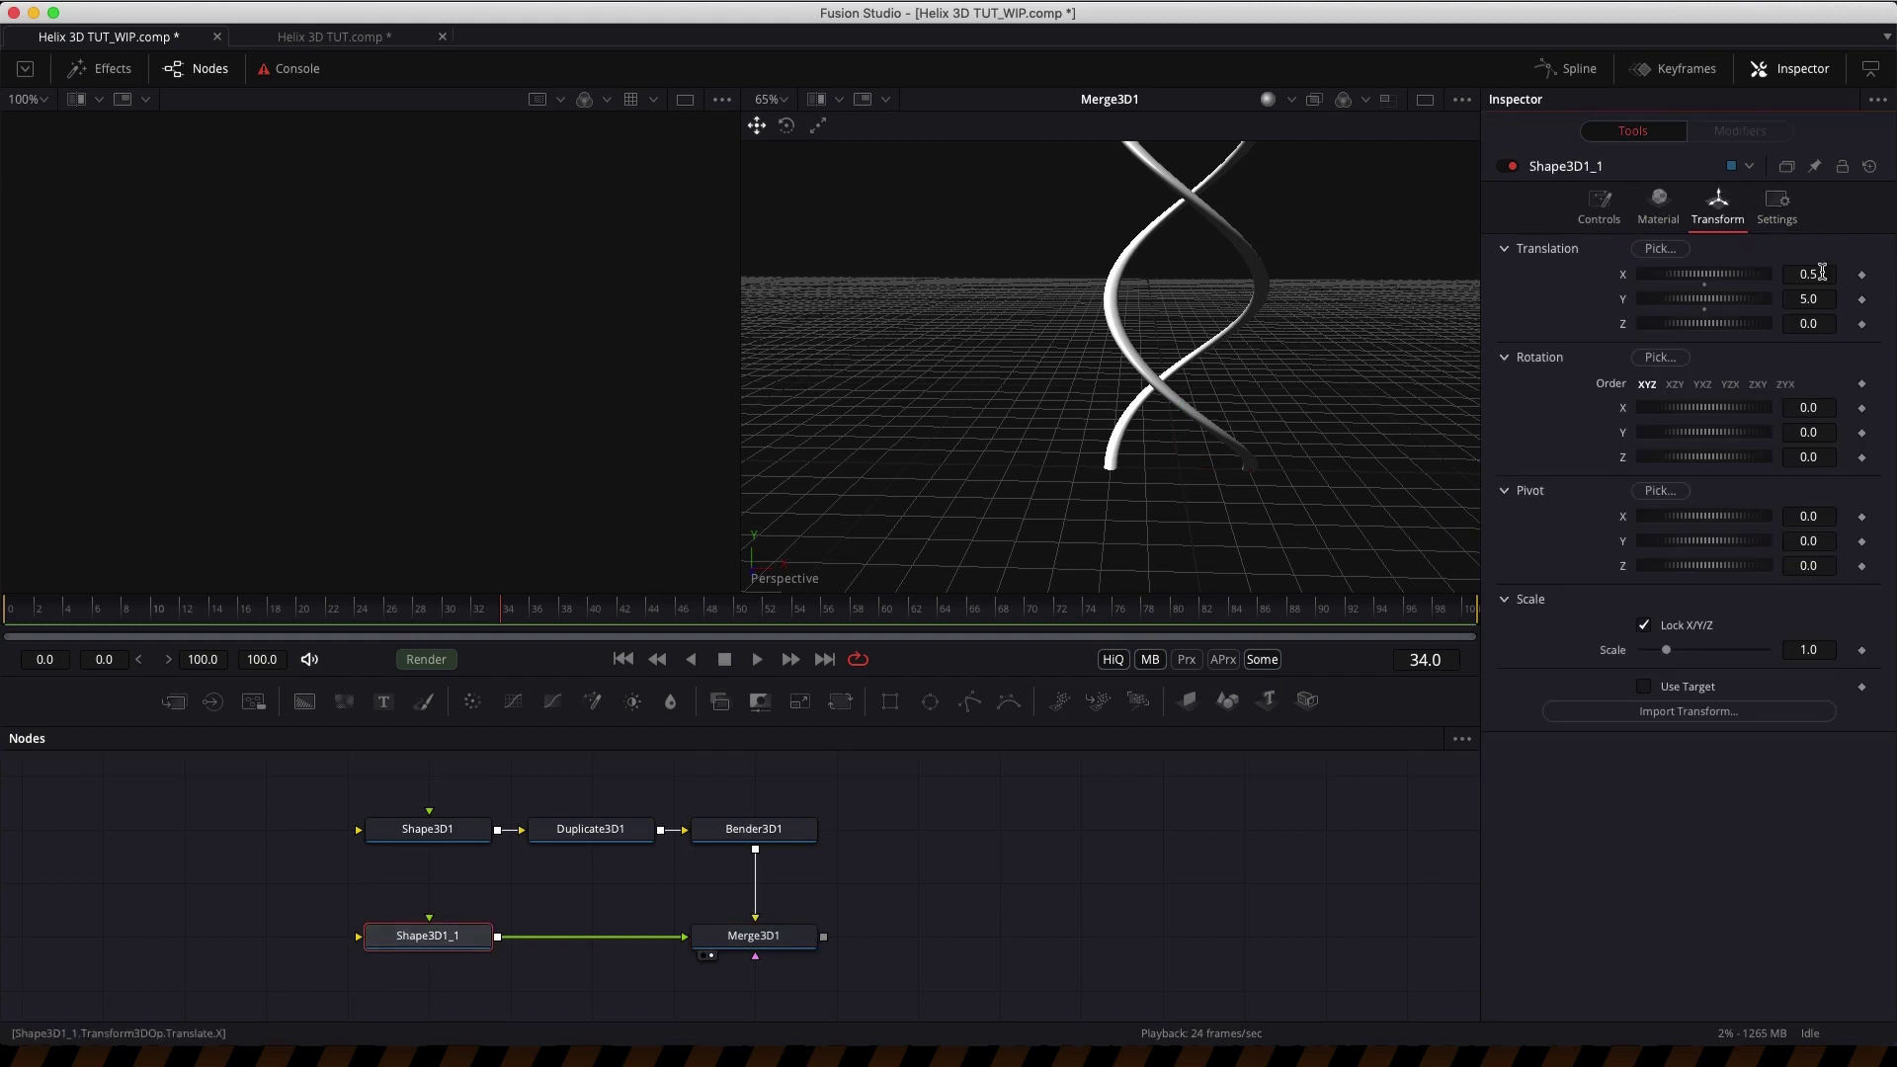
{"action": "left_click", "coordinate": [1825, 272]}
{"action": "double_click", "coordinate": [1825, 273]}
{"action": "key", "text": "BackSpace"}
{"action": "key", "text": "Tab"}
{"action": "key", "text": "BackSpace"}
{"action": "type", "text": "-.5"}
{"action": "key", "text": "Tab"}
- Lay the Shape3D1_1 cylinder horizontally by setting its Z rotation to 90
{"action": "key", "text": "Tab"}
{"action": "key", "text": "Tab"}
{"action": "key", "text": "Tab"}
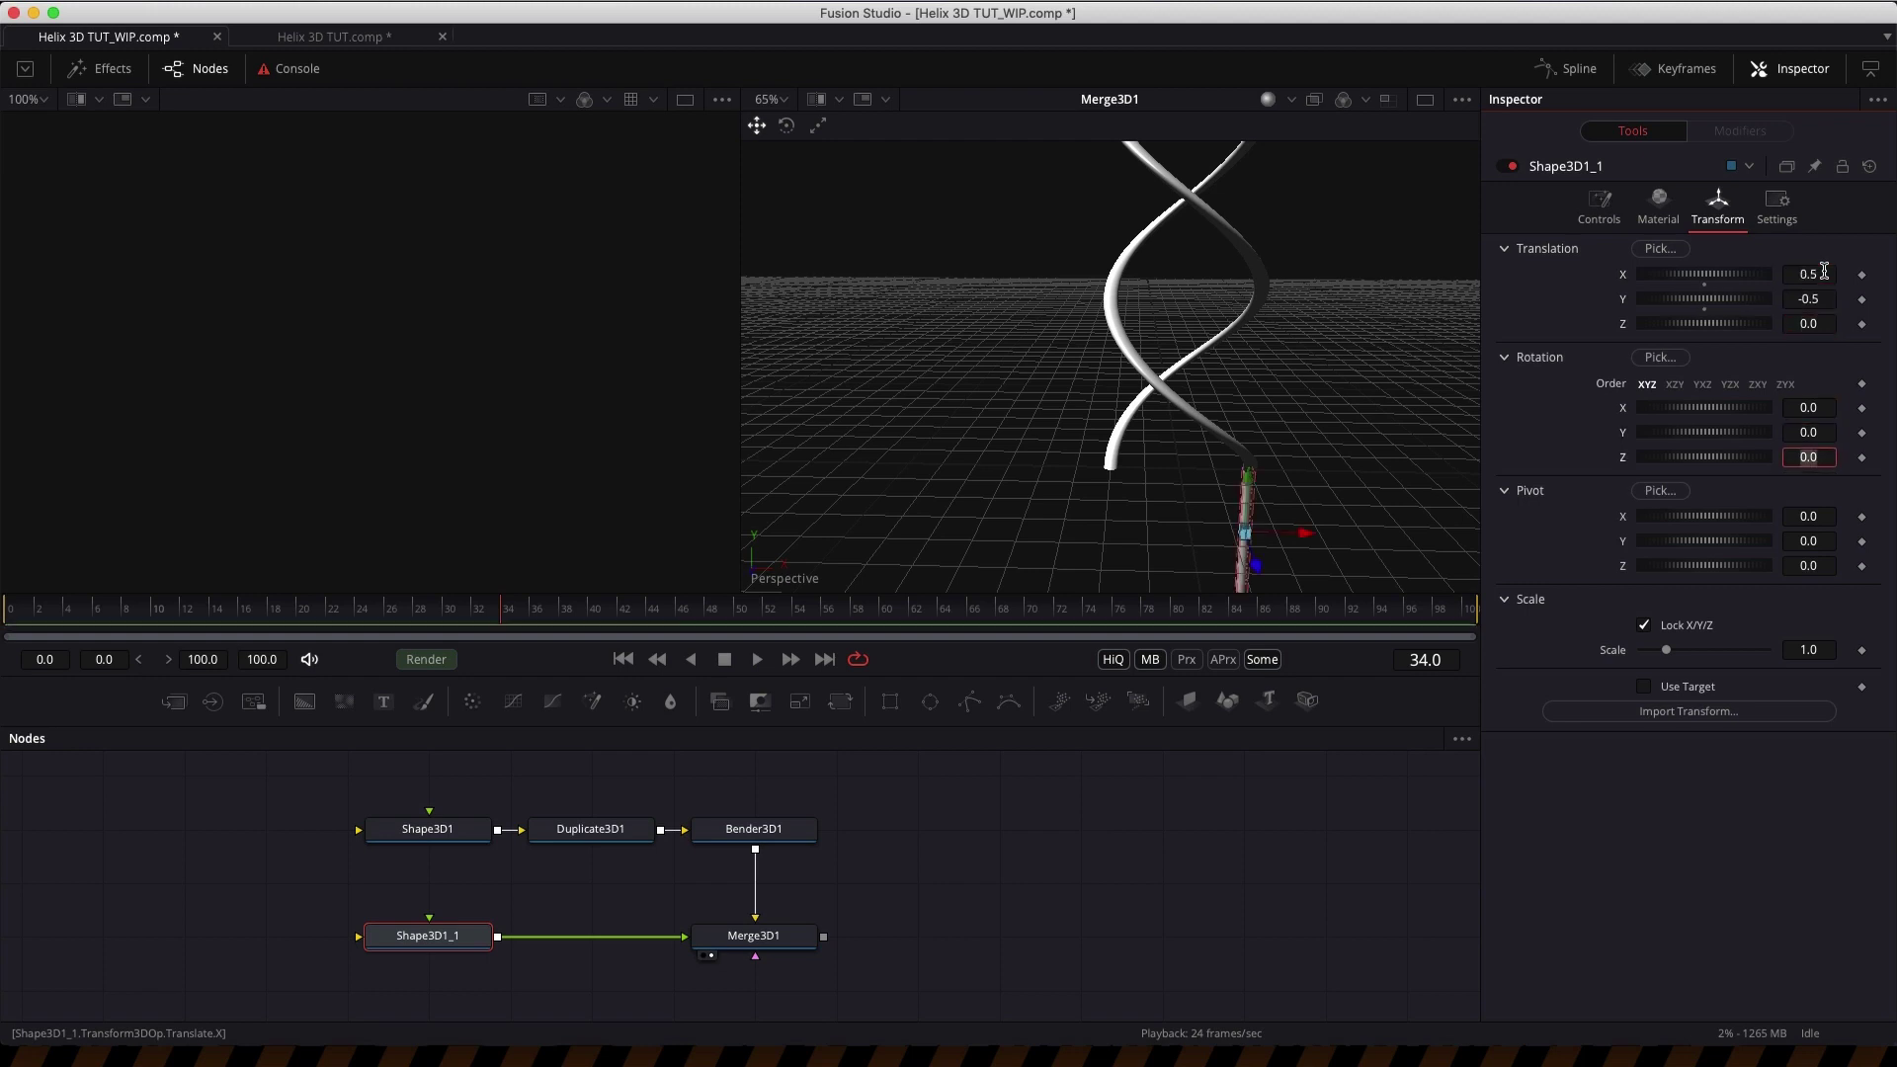
{"action": "type", "text": "90"}
{"action": "key", "text": "Tab"}
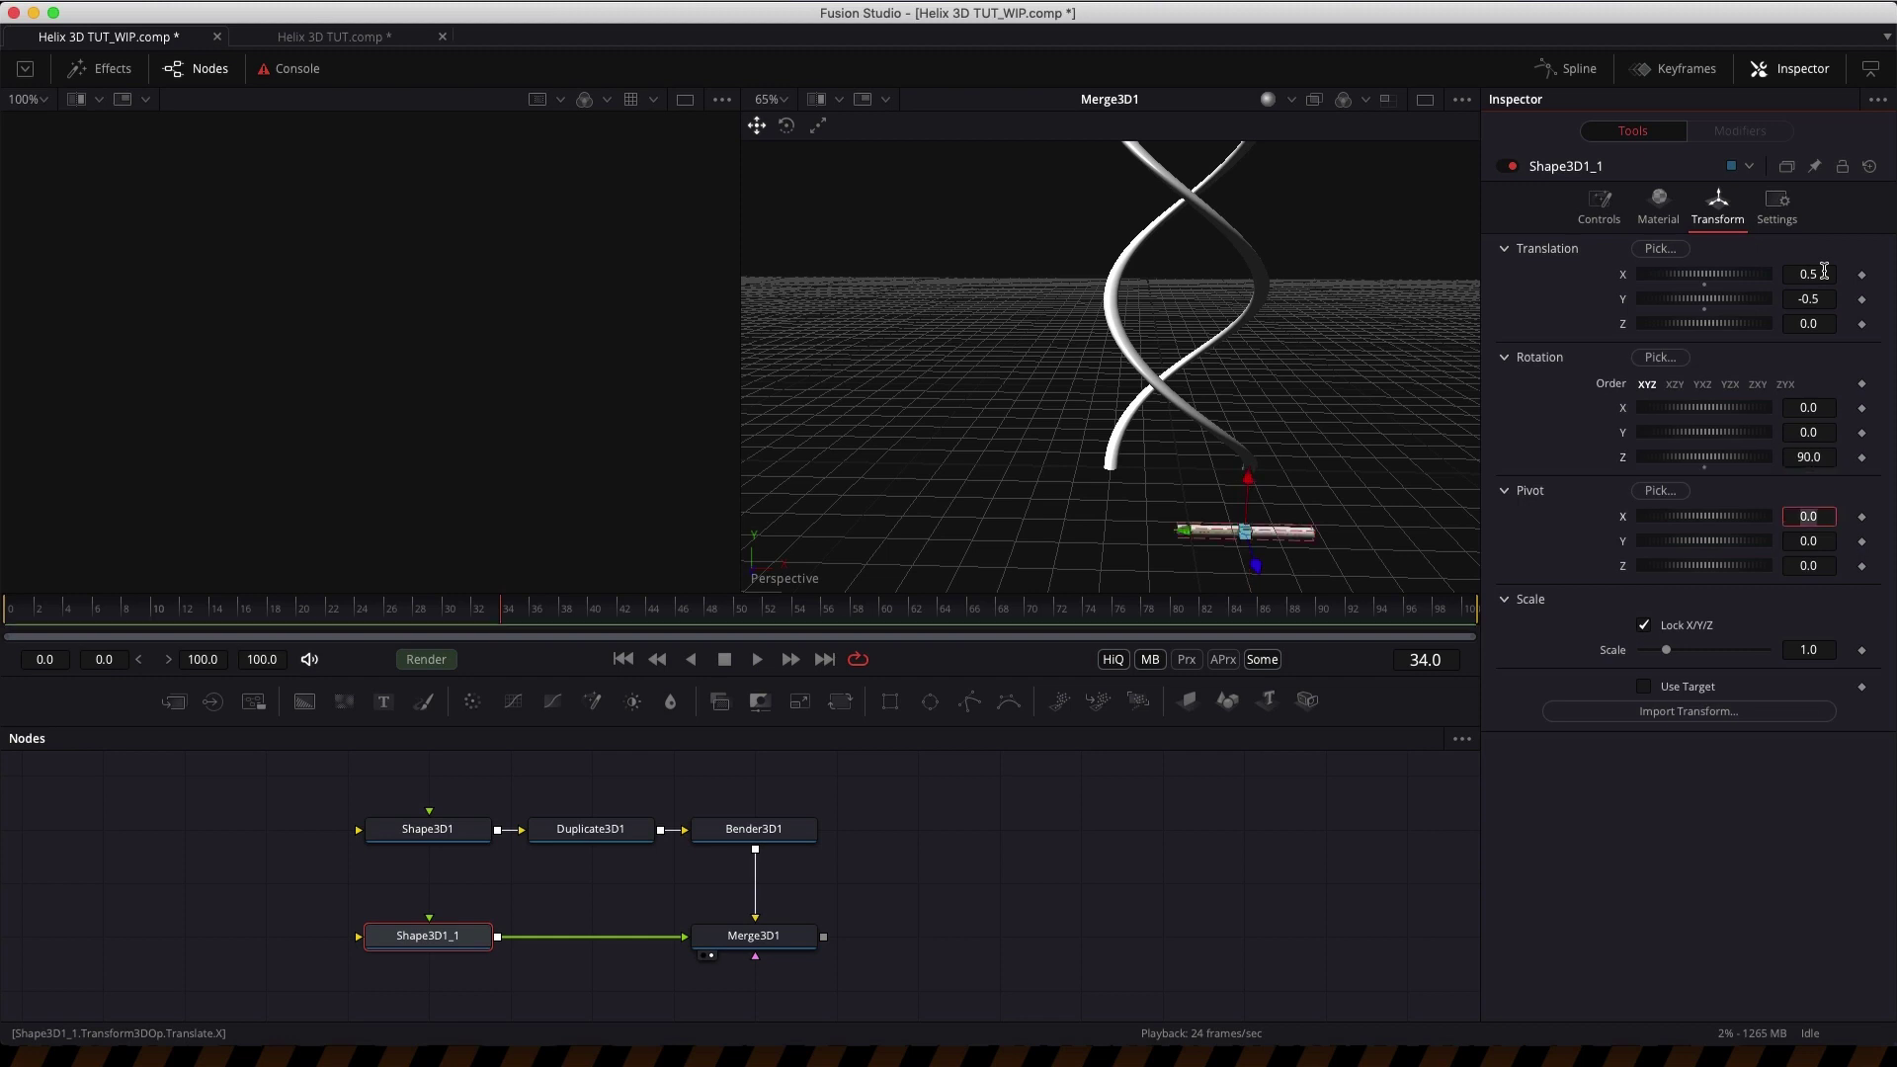
- Set Shape3D1_1's X pivot to -0.5 to place it between the two strands, and save the composition
{"action": "type", "text": "-0.5"}
{"action": "key", "text": "Tab"}
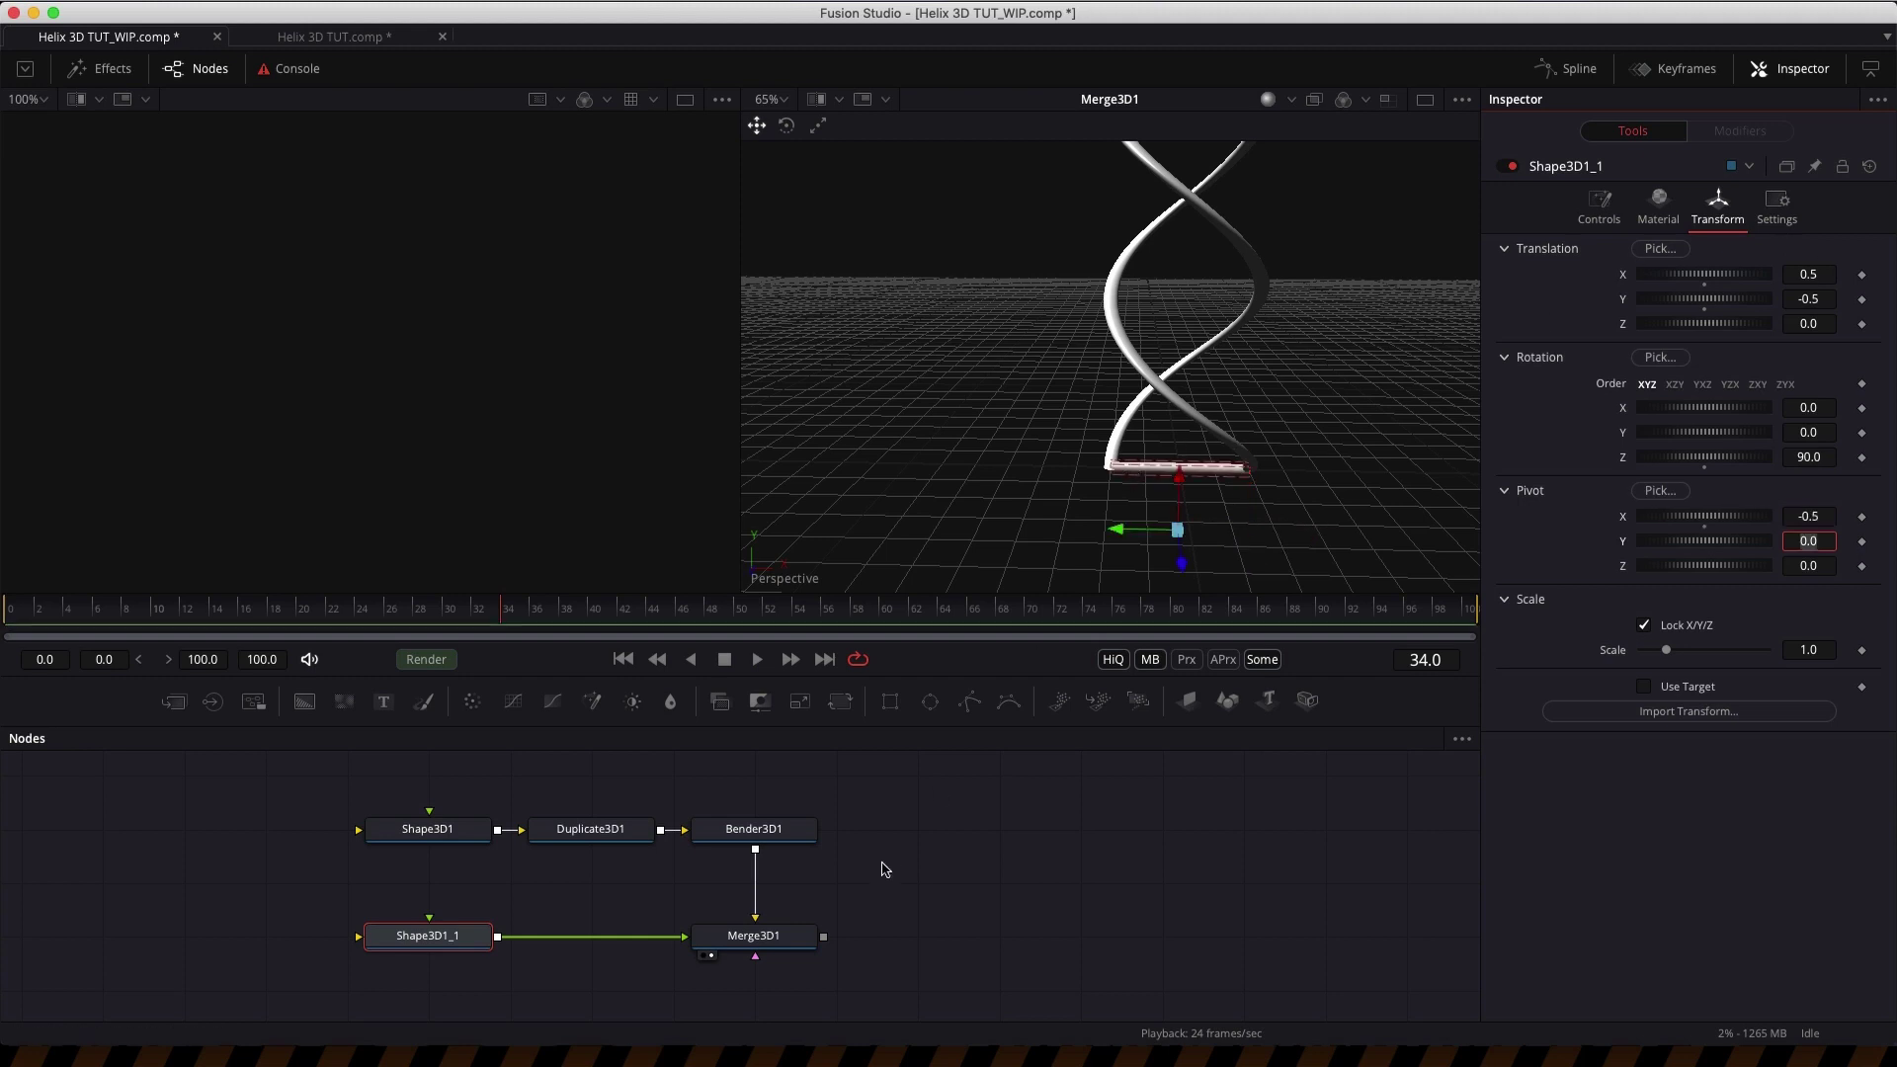
{"action": "left_click", "coordinate": [1052, 901]}
{"action": "key", "text": "super+s"}
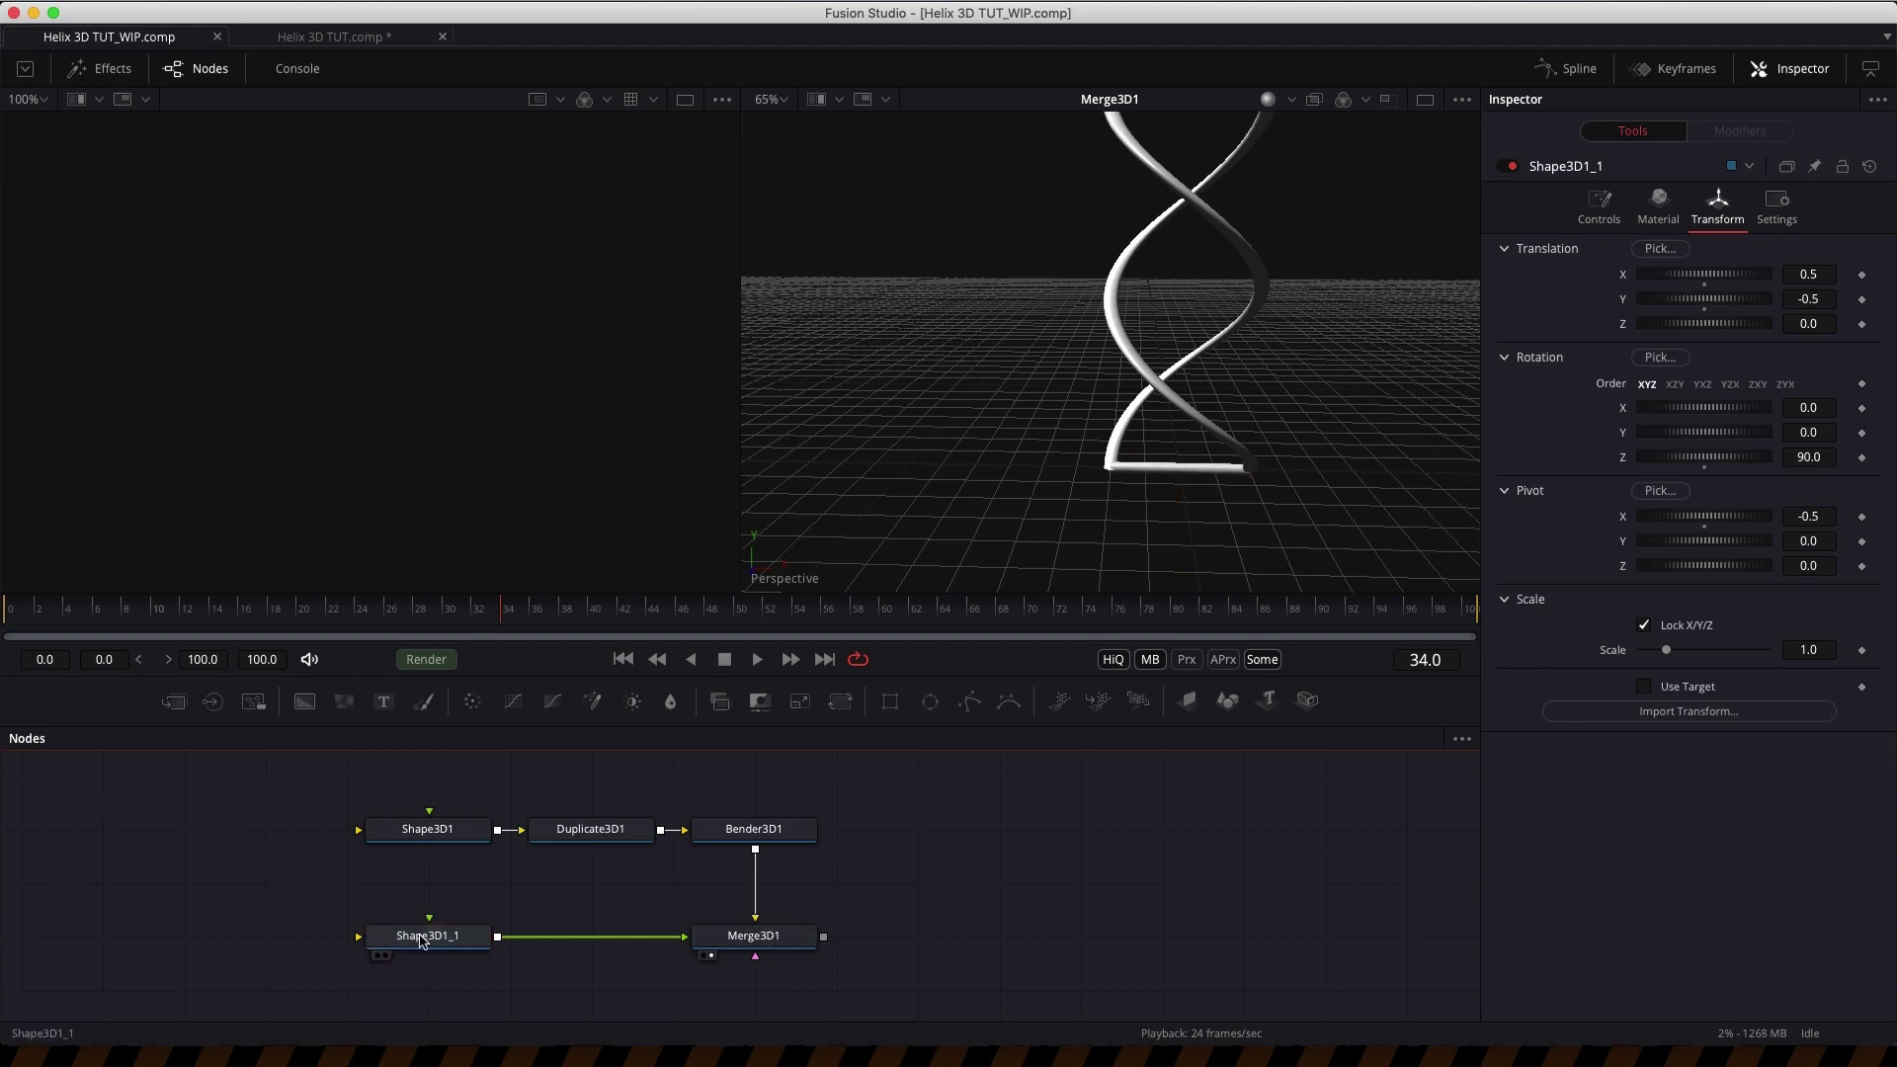
- Insert a Duplicate 3D node between Shape3D1_1 and Merge3D1
{"action": "left_click", "coordinate": [421, 940]}
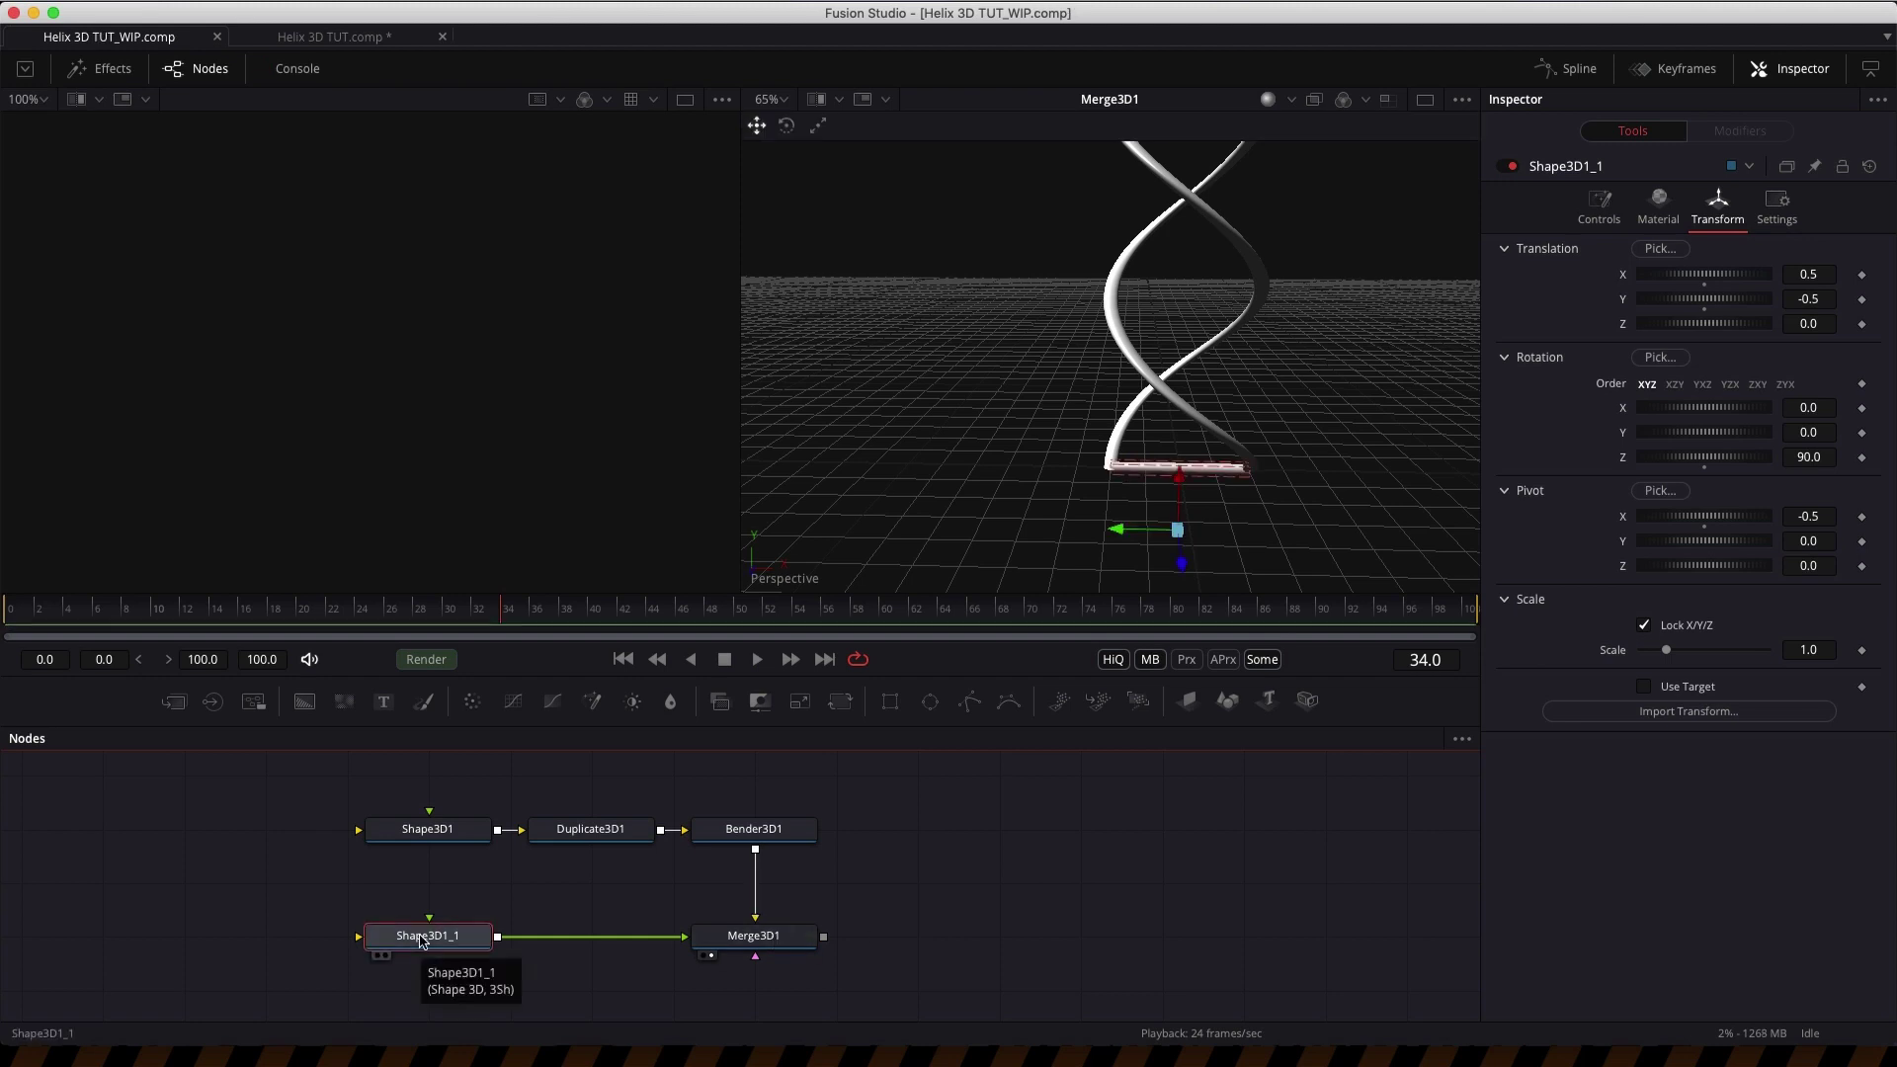
{"action": "key", "text": "shift+space"}
{"action": "type", "text": "3"}
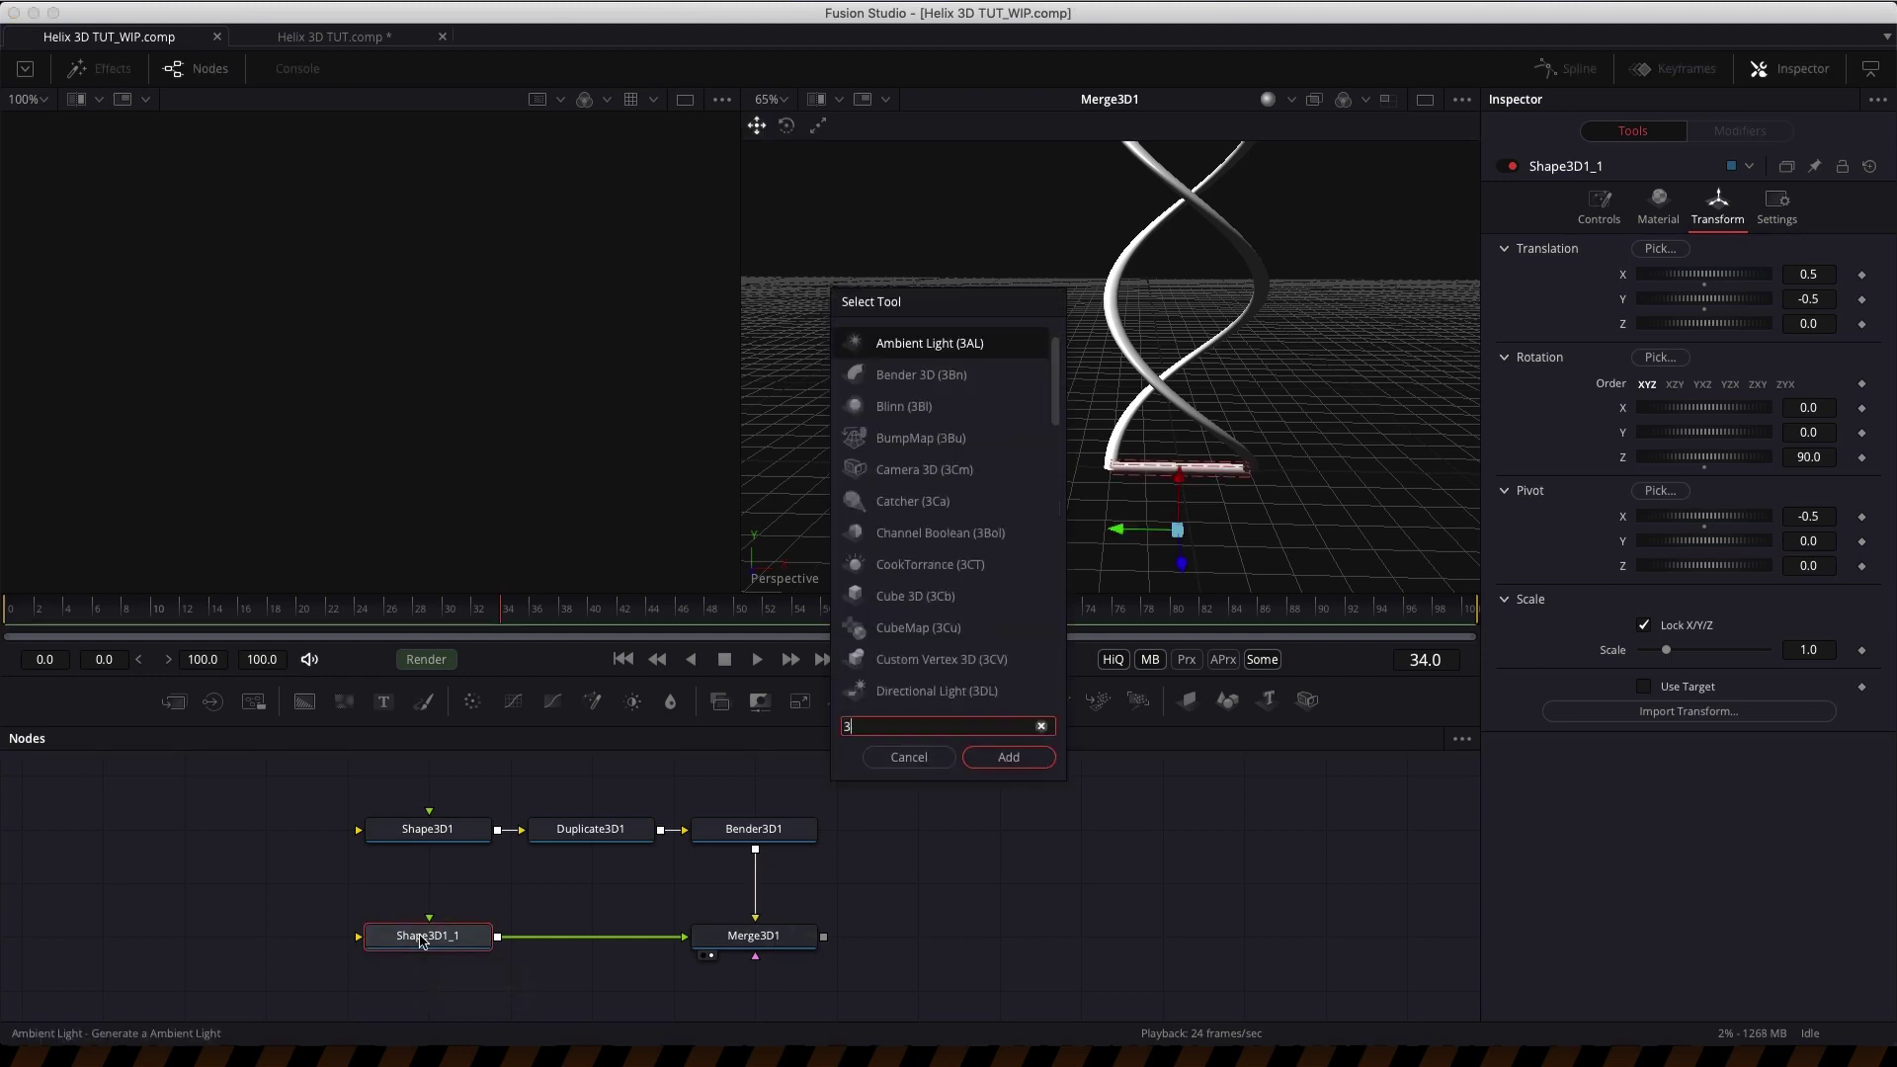
{"action": "type", "text": "dp"}
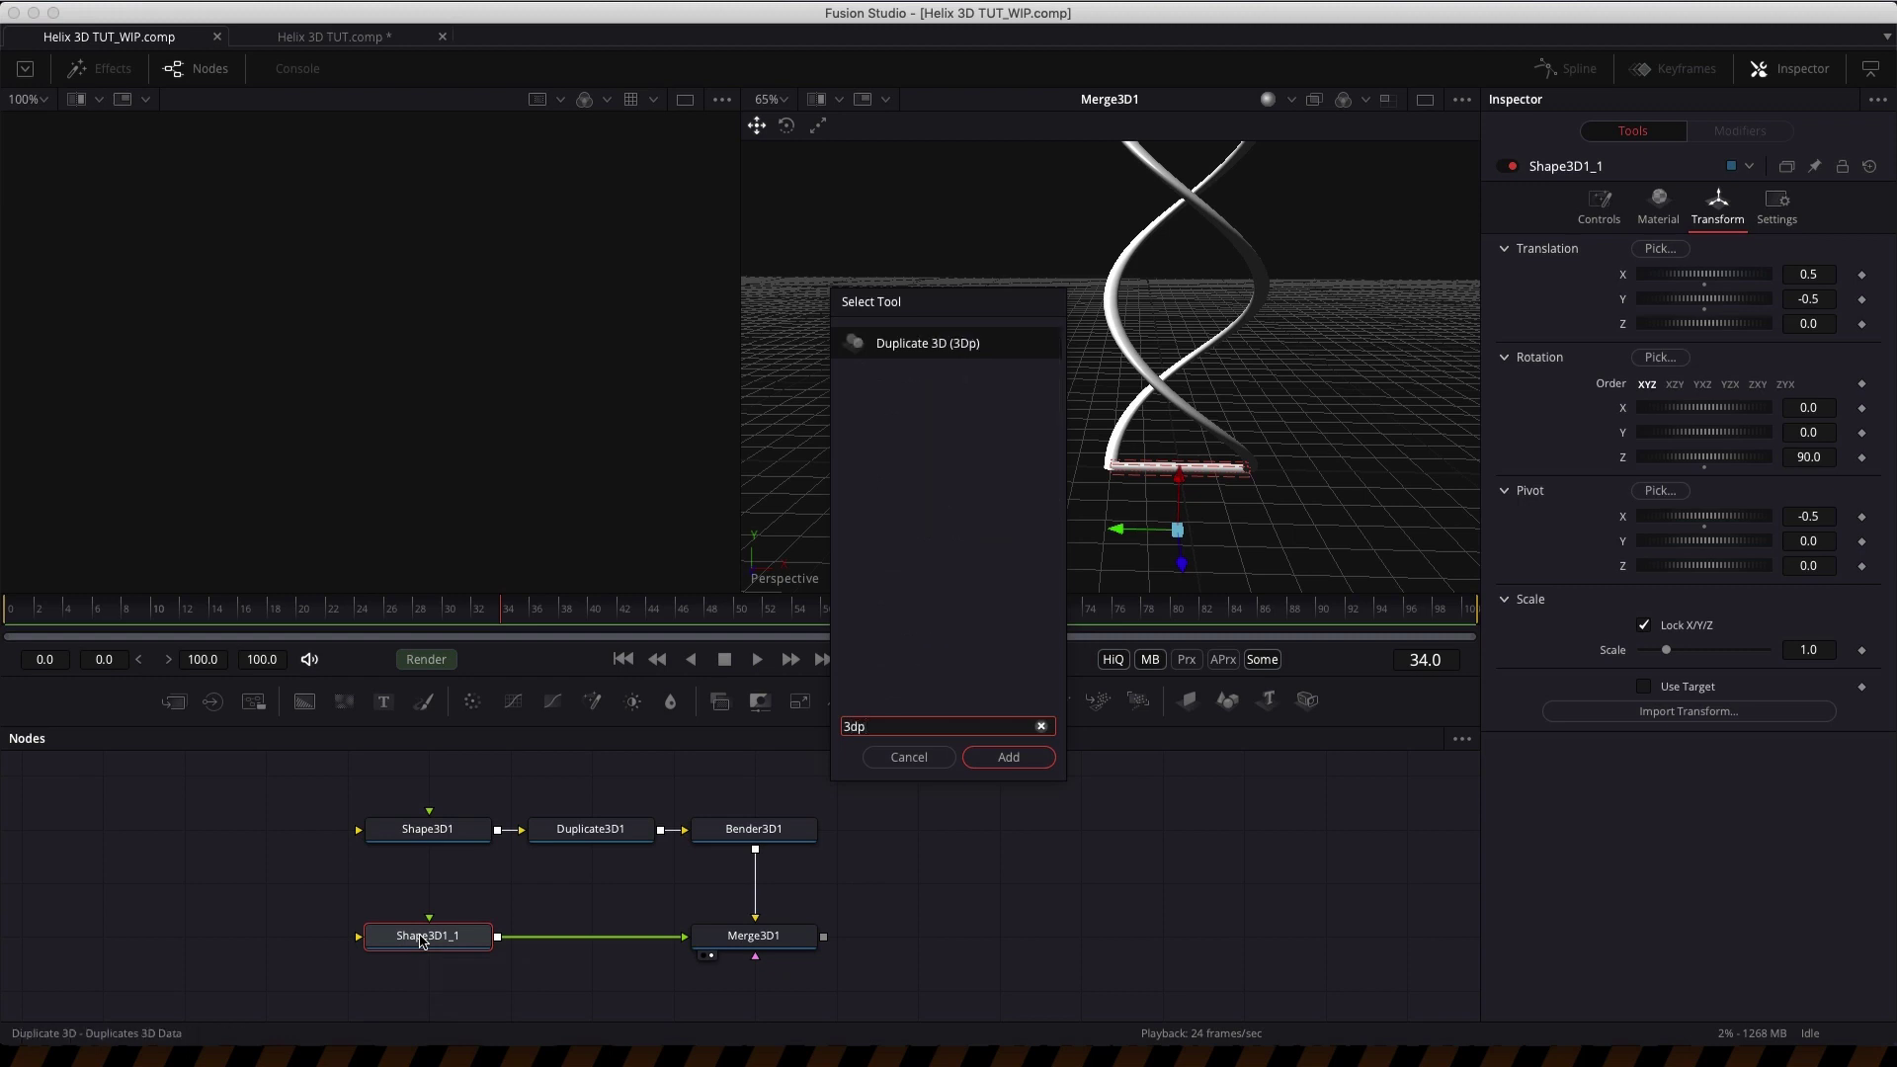
{"action": "key", "text": "Return"}
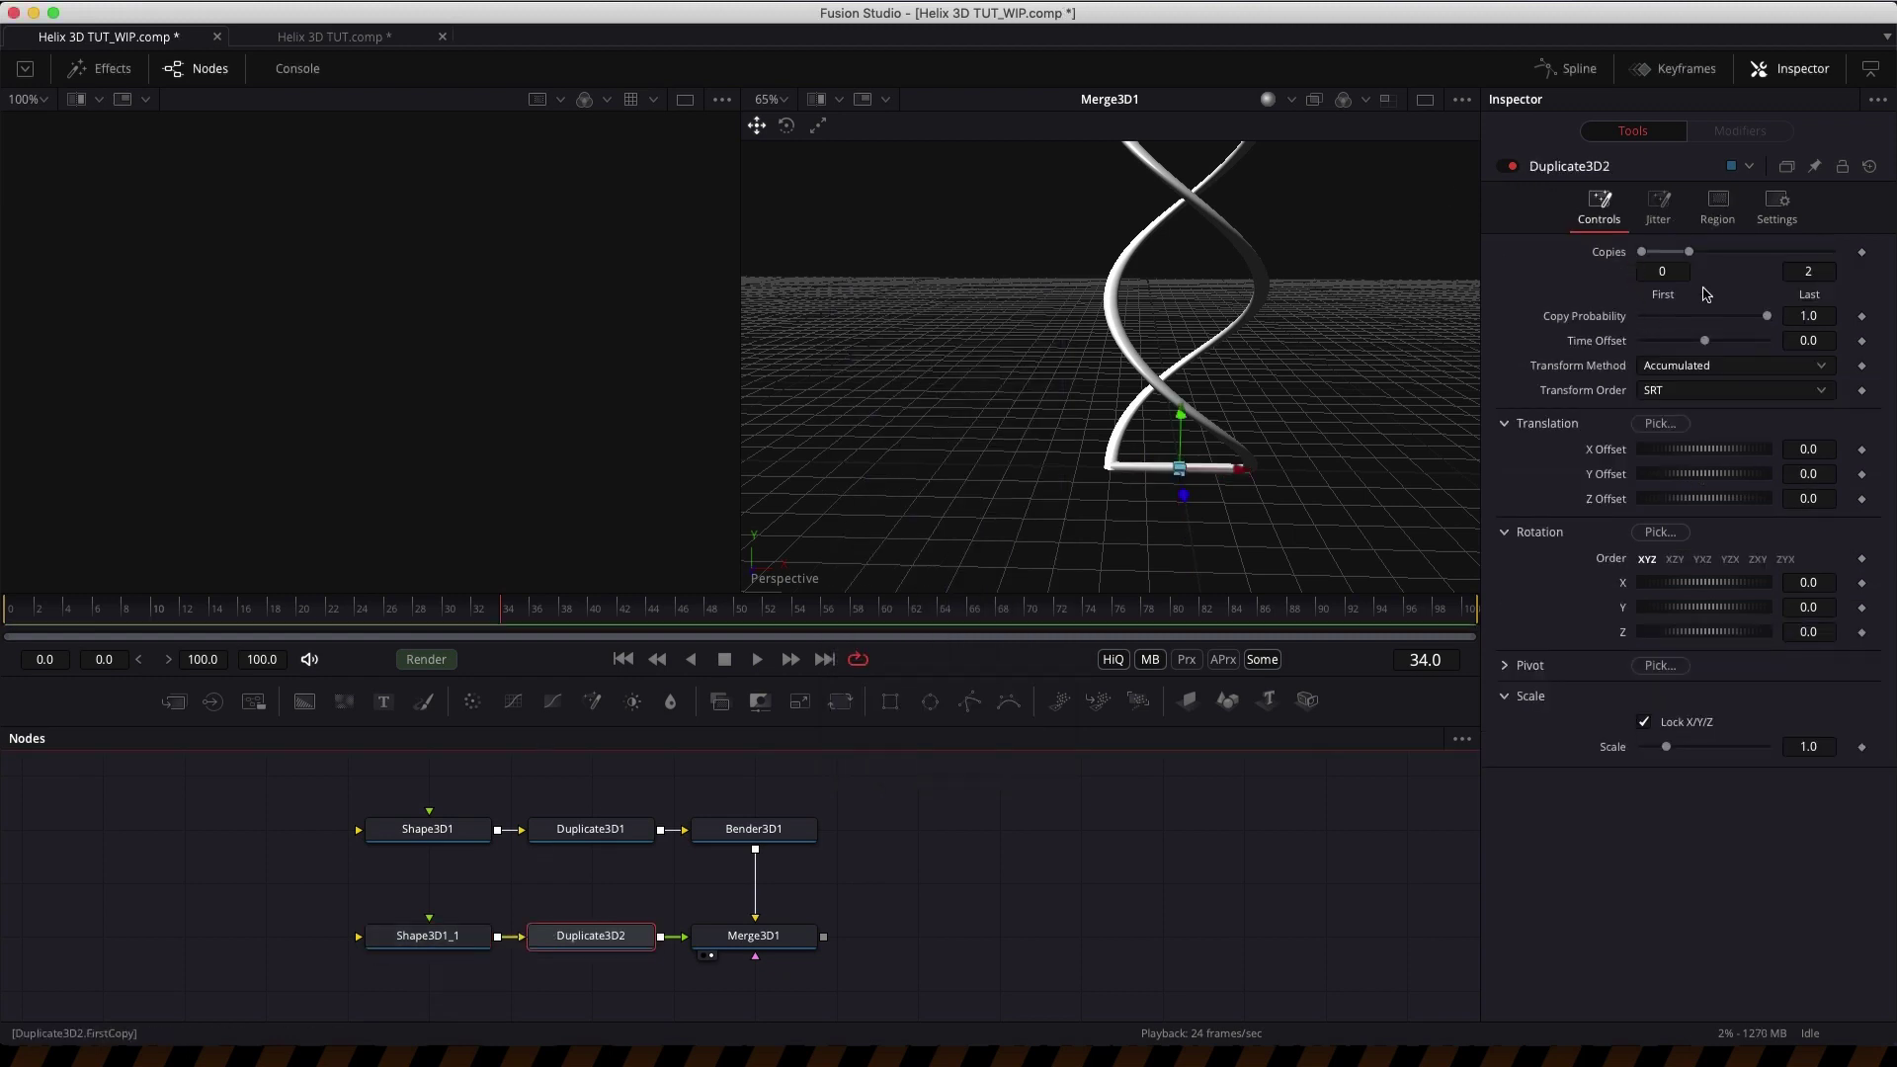
- Set Duplicate3D2's last copy to 21 and its time offset to -8
{"action": "left_click", "coordinate": [1828, 267]}
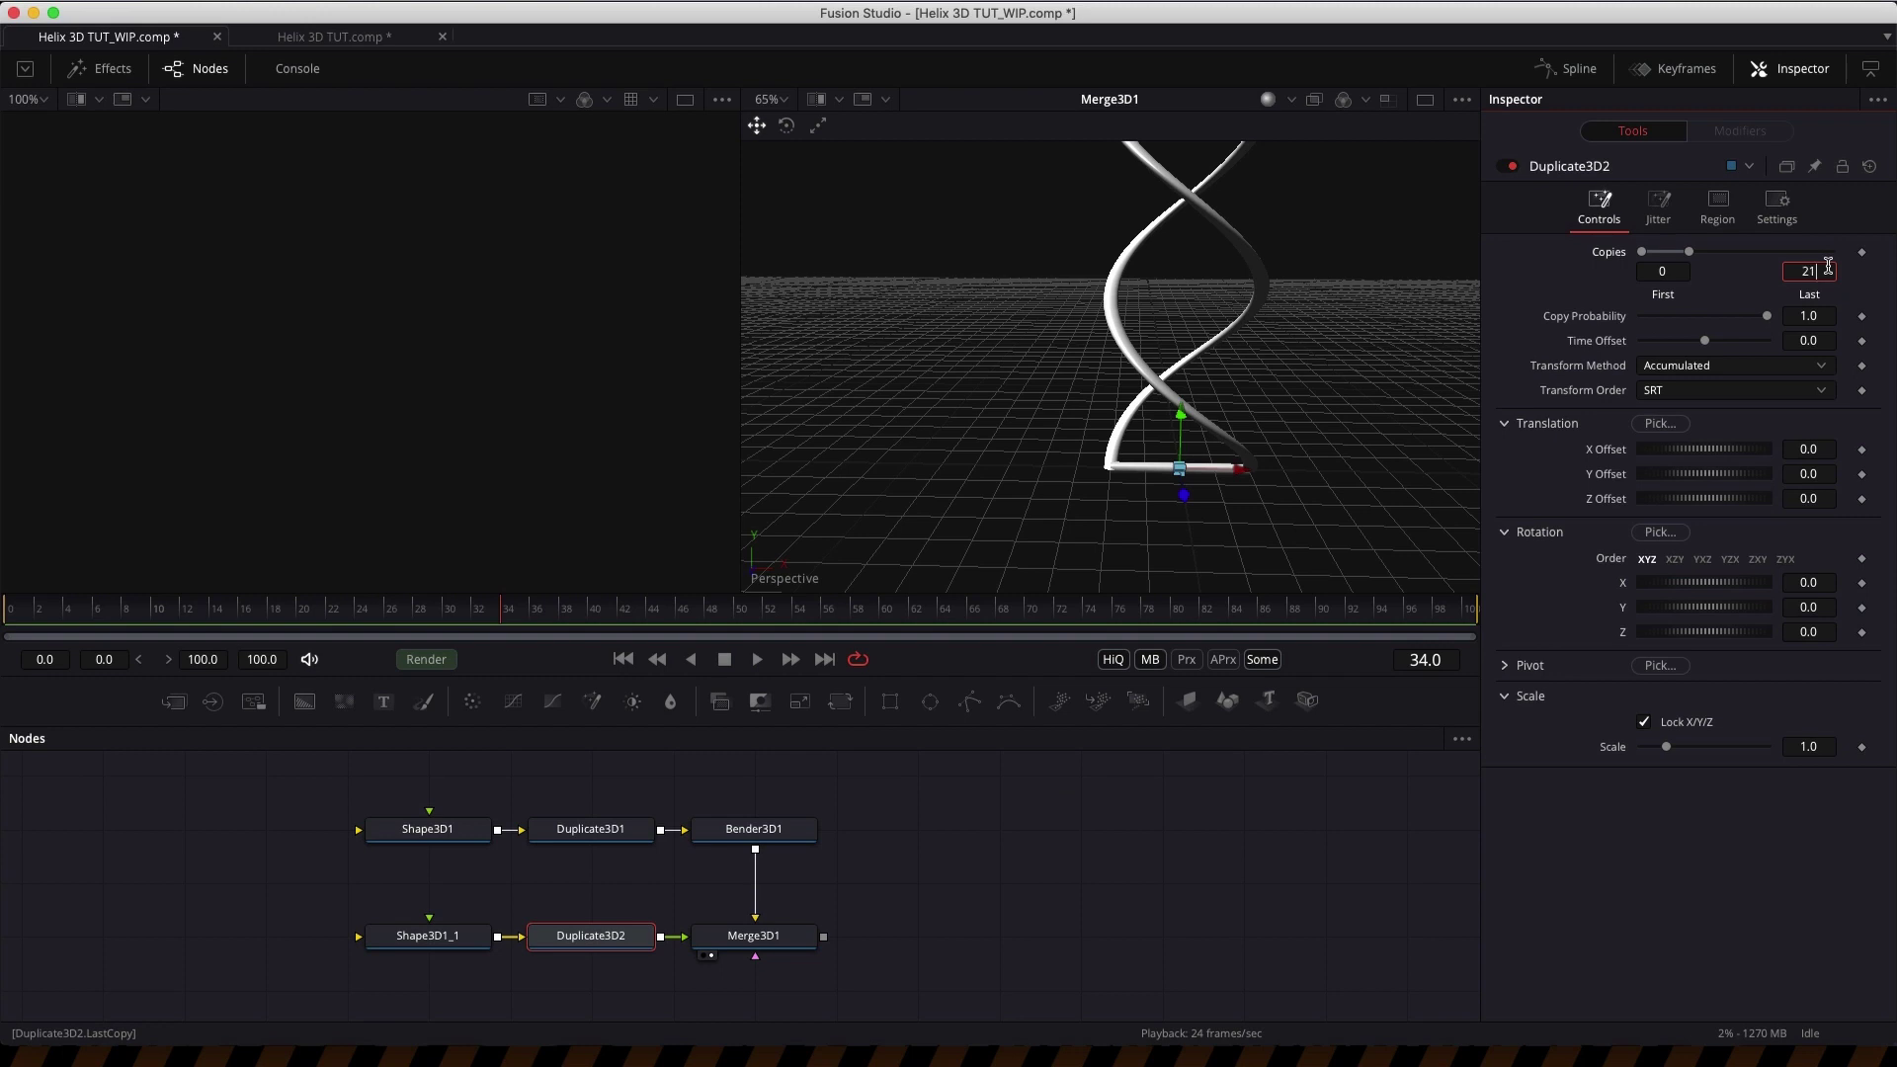
{"action": "type", "text": "21"}
{"action": "key", "text": "Tab"}
{"action": "key", "text": "Tab"}
{"action": "type", "text": "-8"}
{"action": "key", "text": "Tab"}
{"action": "key", "text": "Tab"}
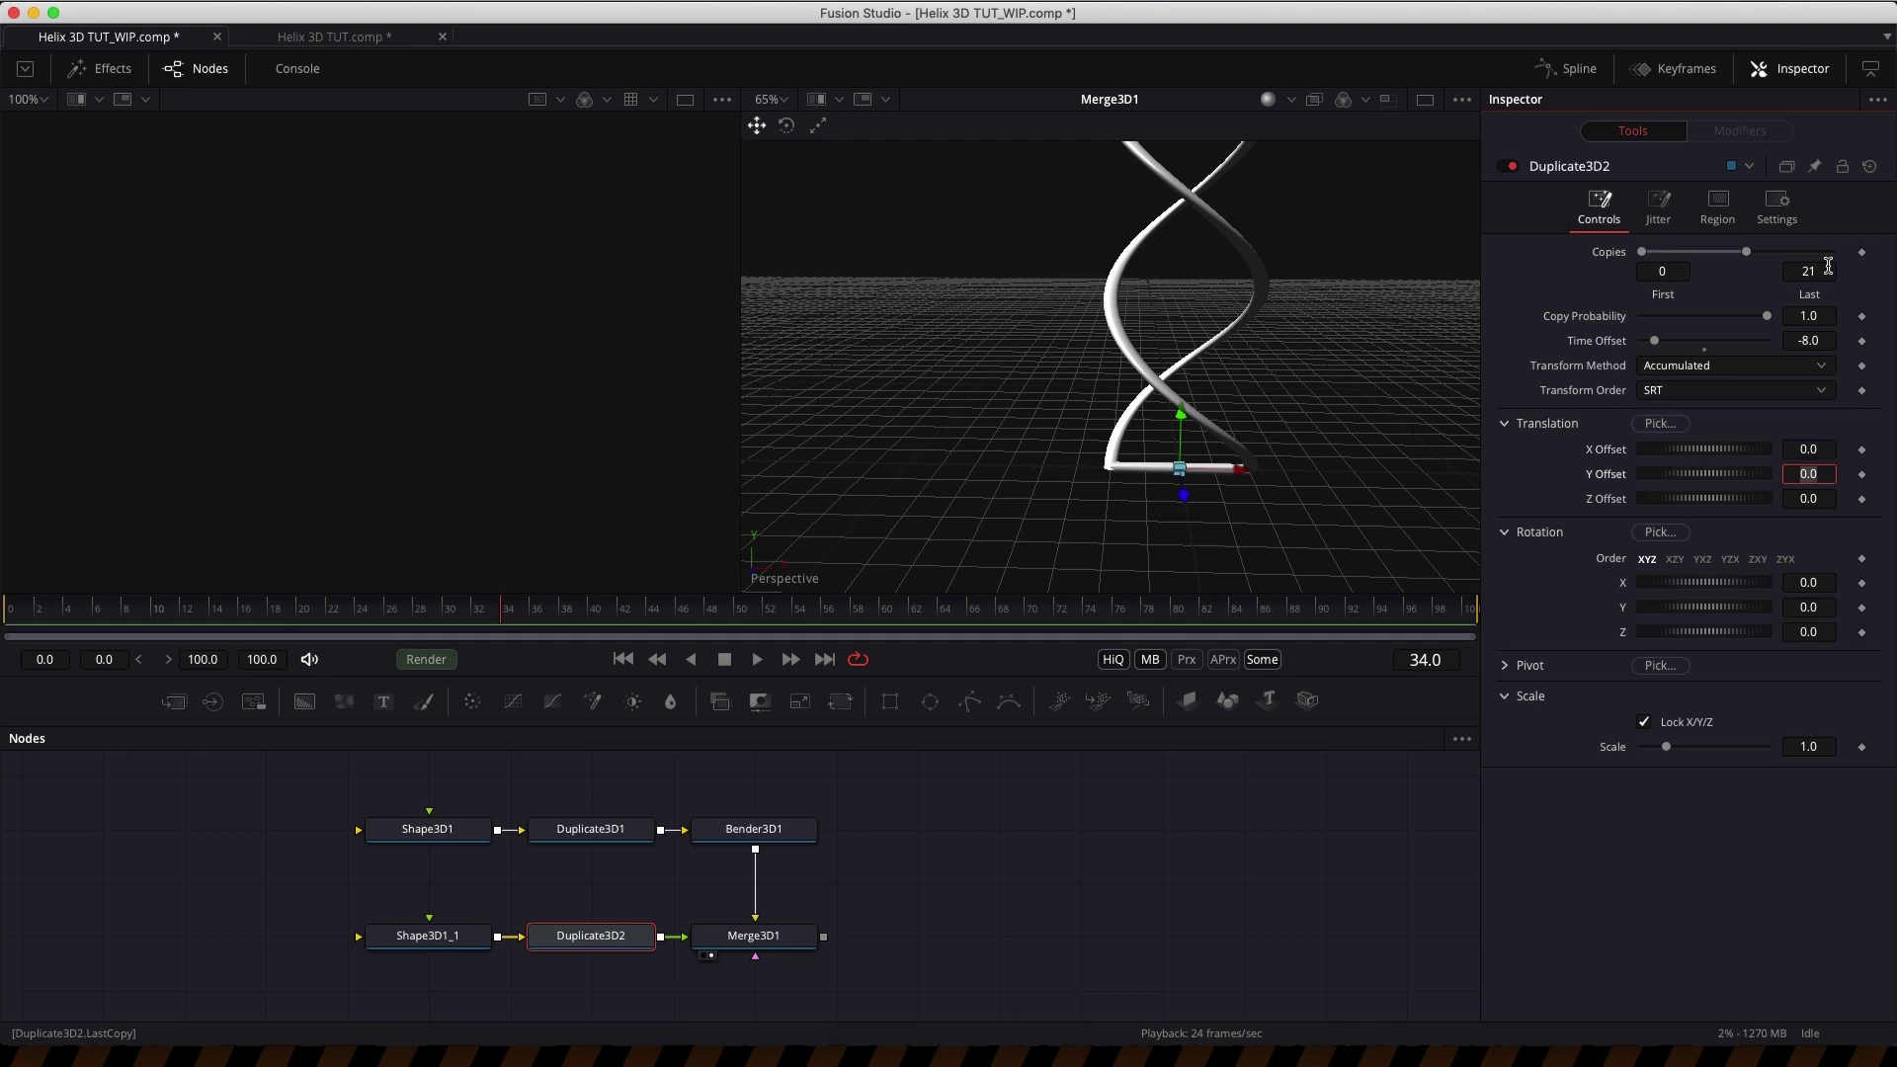
- Give Duplicate3D2 a Y offset of 0.5 and a Y rotation of -72 so the rungs follow the helix
{"action": "type", "text": "."}
{"action": "key", "text": "Tab"}
{"action": "key", "text": "Tab"}
{"action": "key", "text": "Tab"}
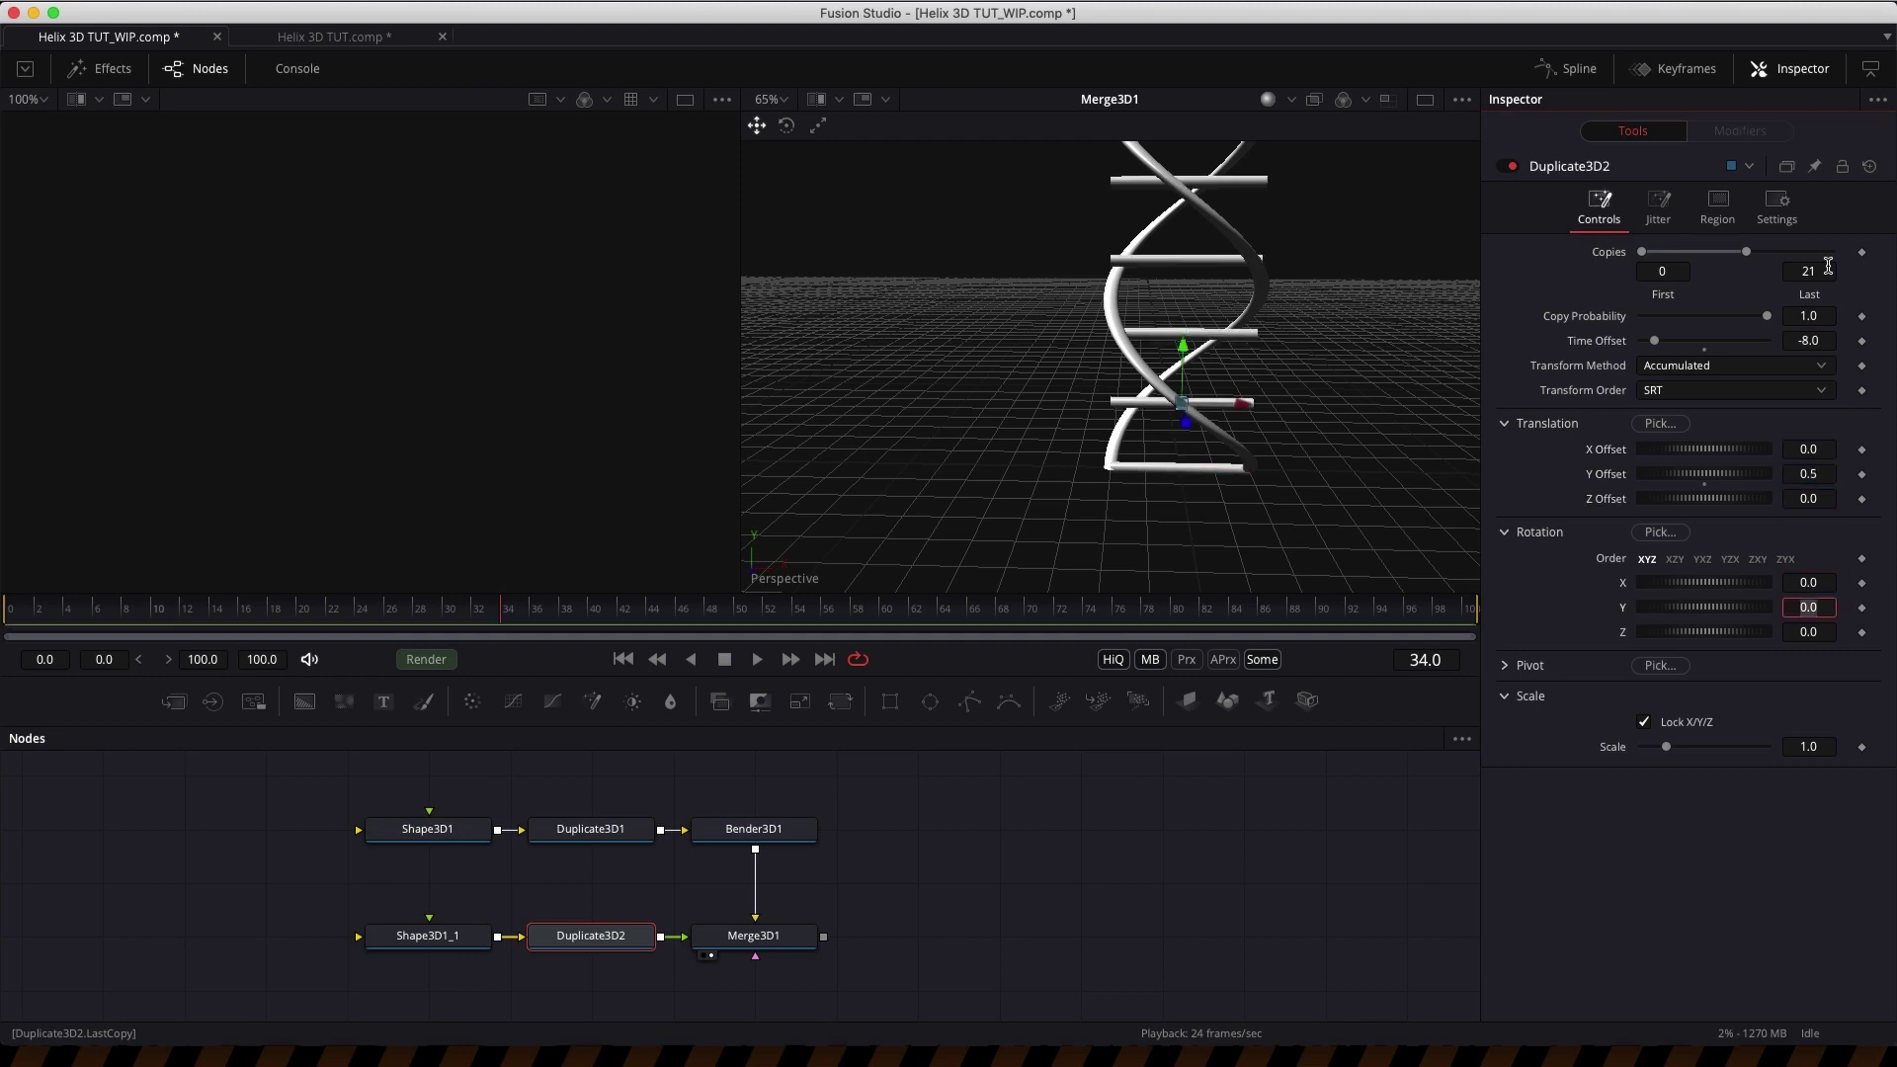
{"action": "type", "text": "-72"}
{"action": "key", "text": "Tab"}
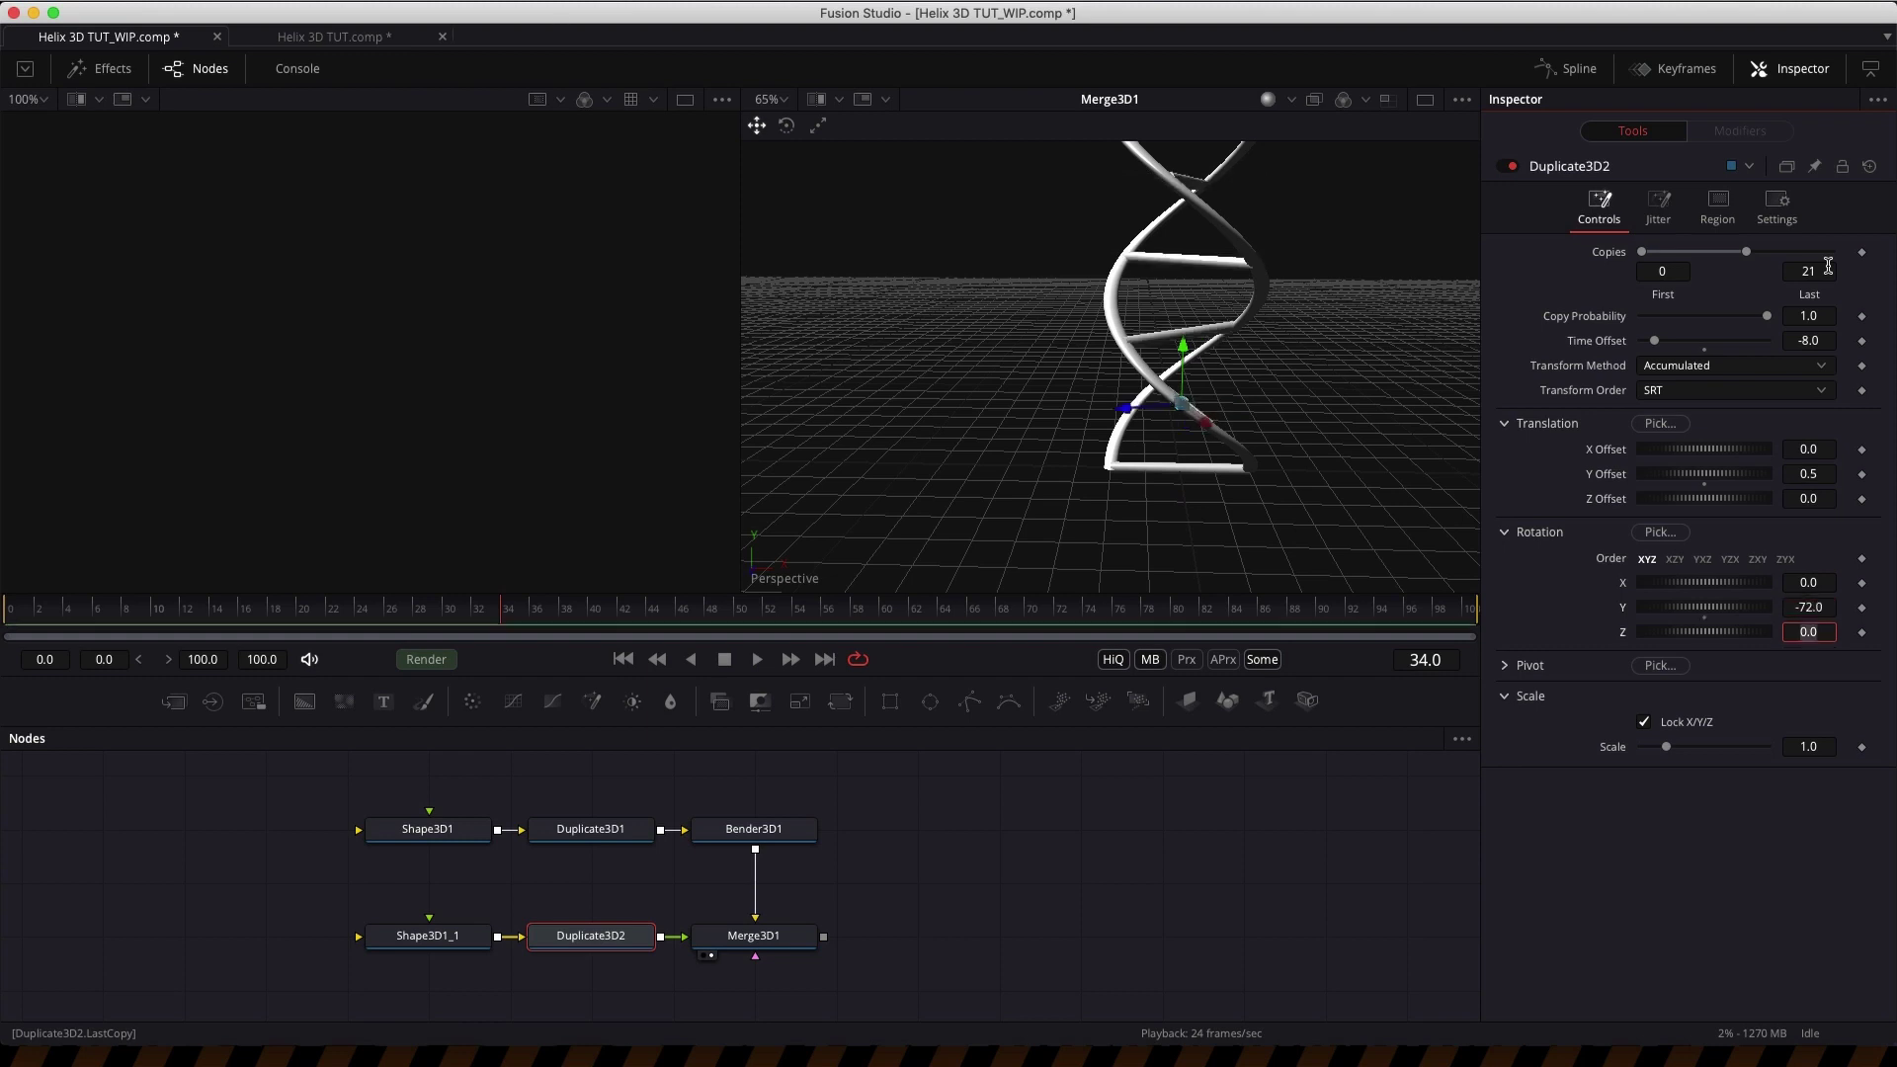
{"action": "scroll", "coordinate": [1386, 336], "scroll_direction": "up", "scroll_amount": 5}
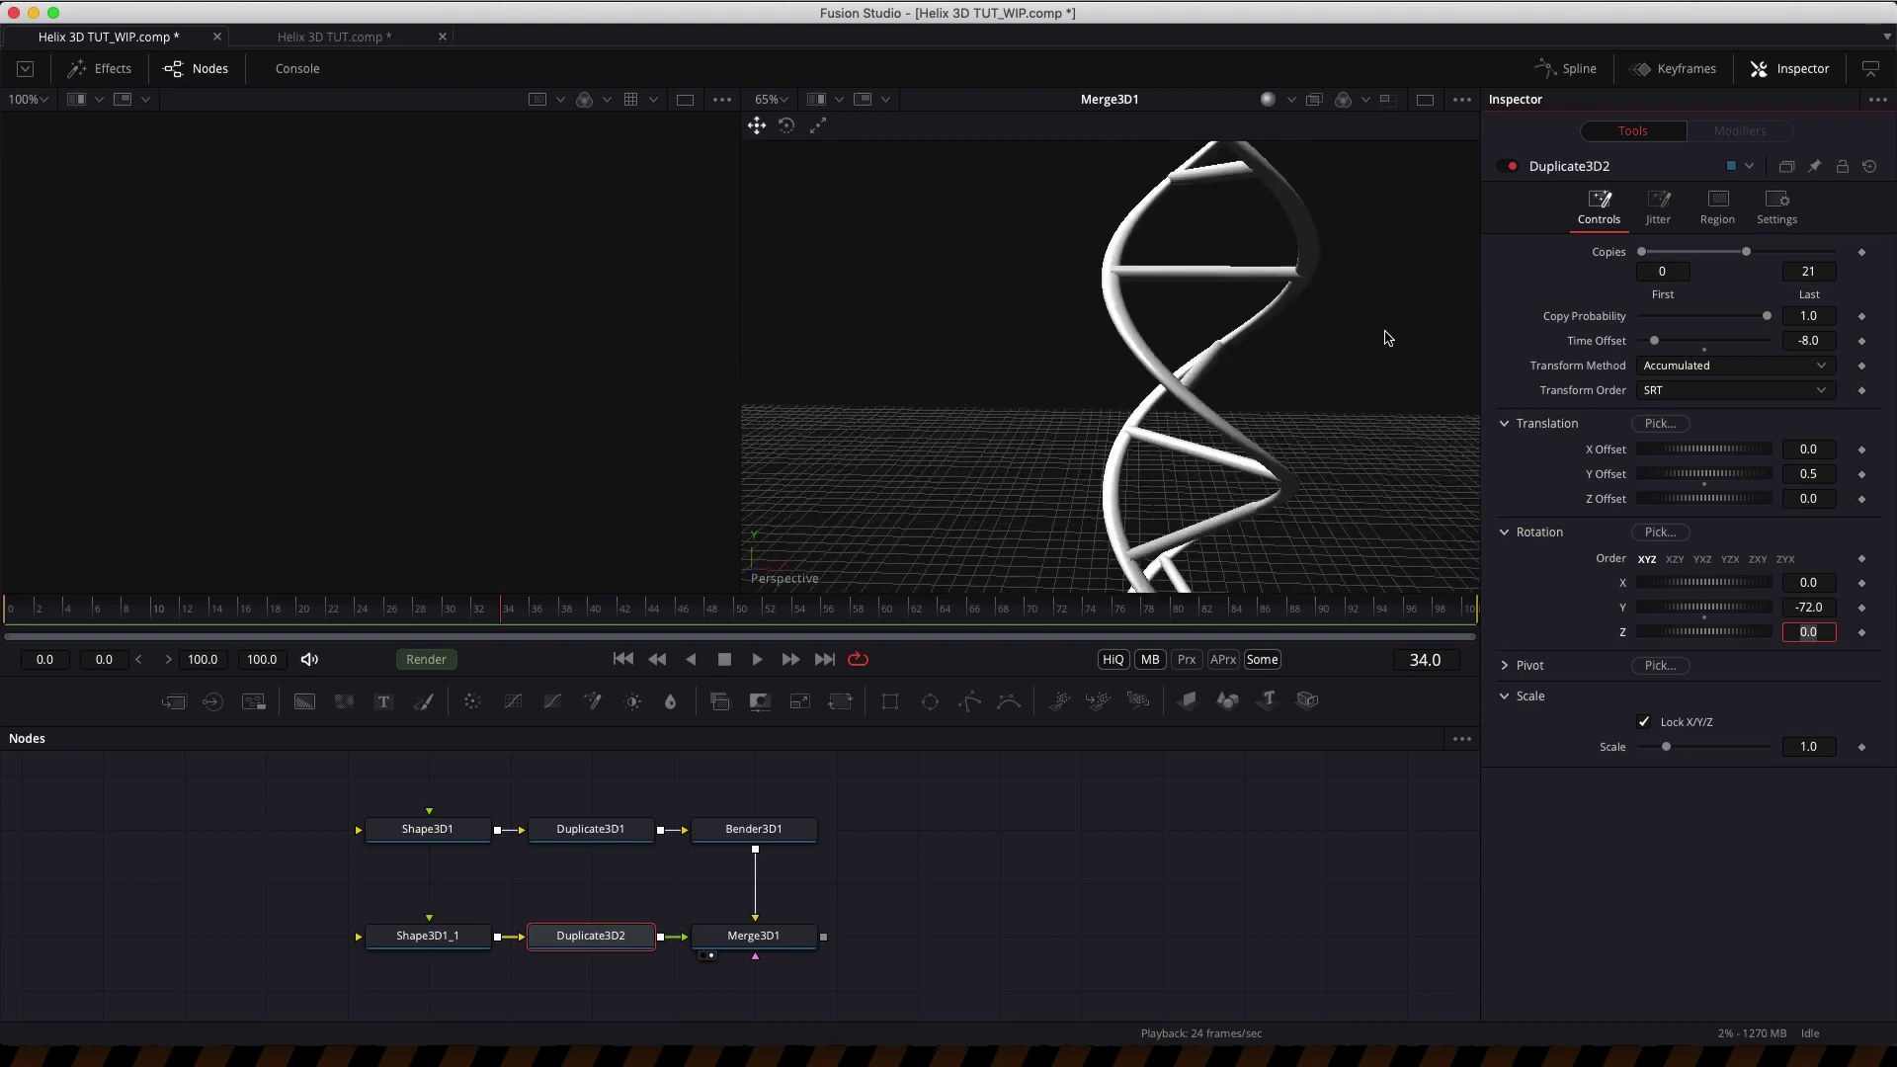
{"action": "scroll", "coordinate": [1386, 337], "scroll_direction": "up", "scroll_amount": 8}
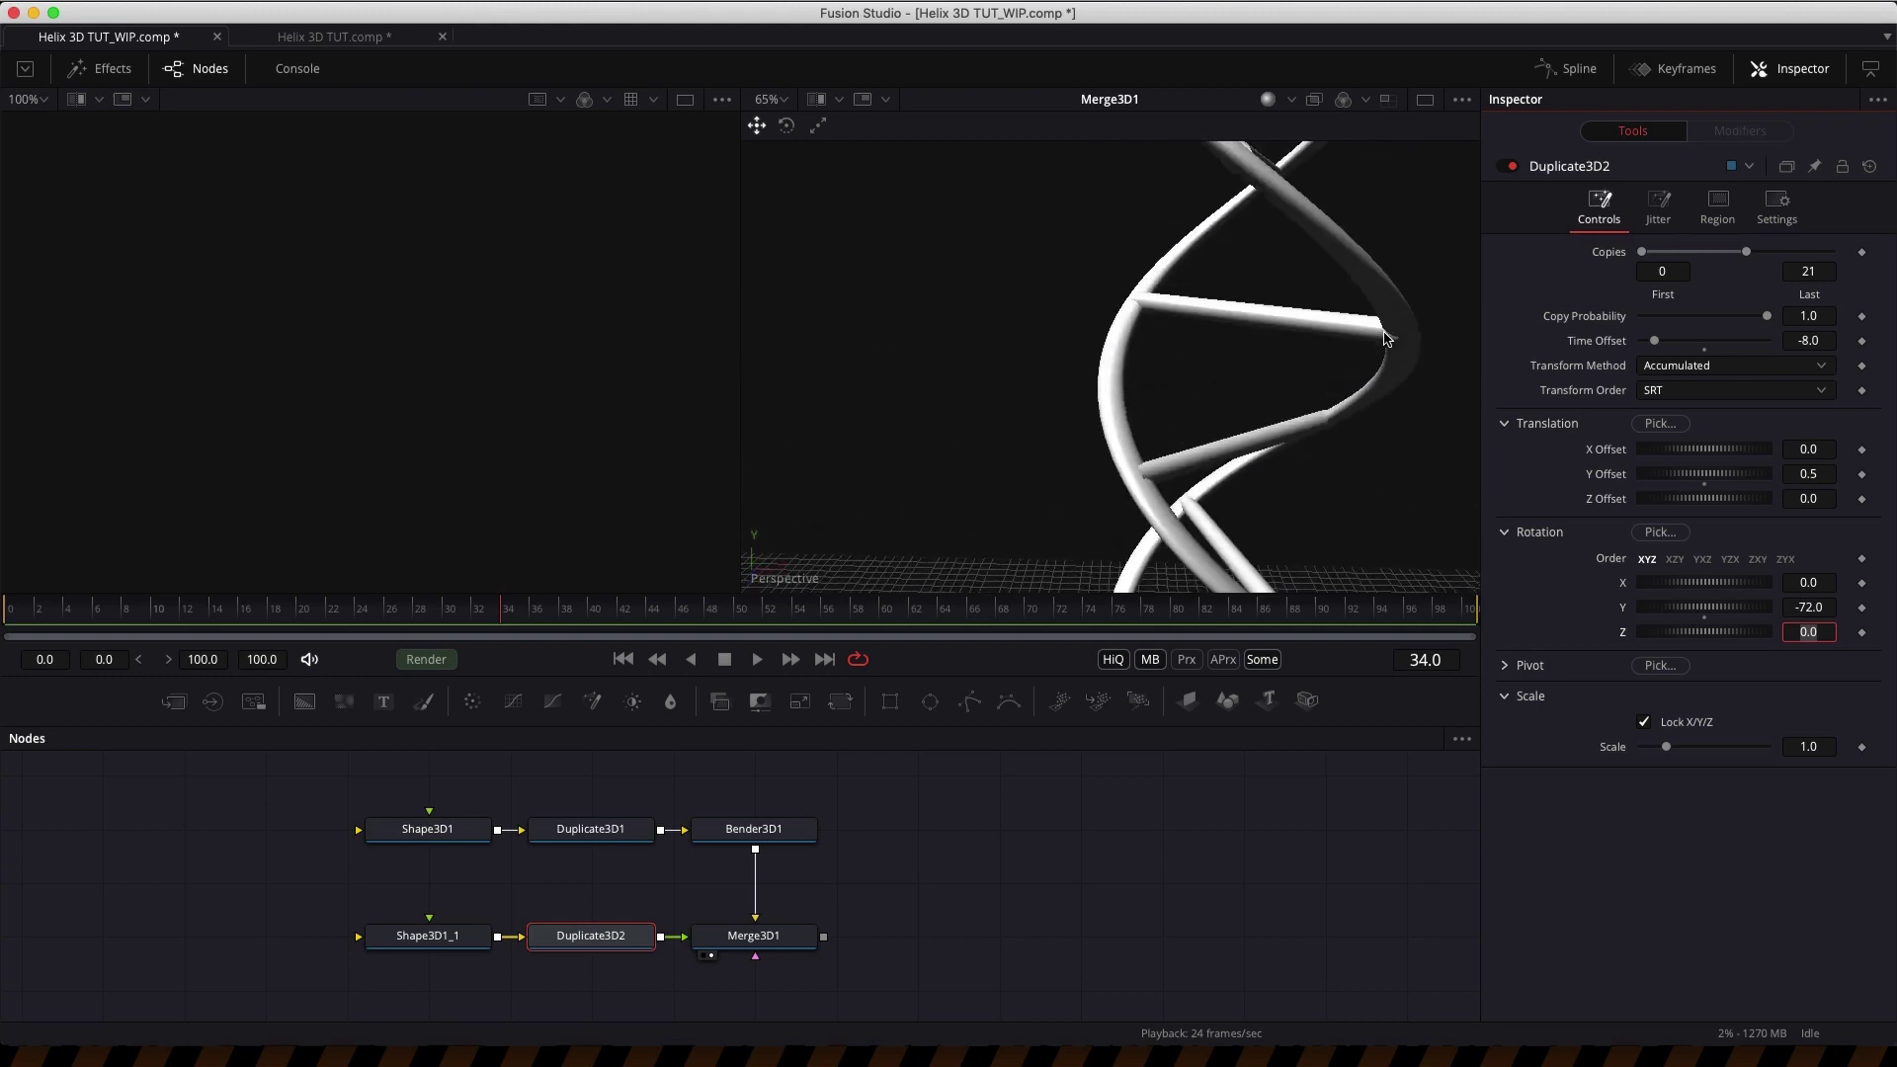
{"action": "scroll", "coordinate": [1386, 338], "scroll_direction": "up", "scroll_amount": 8}
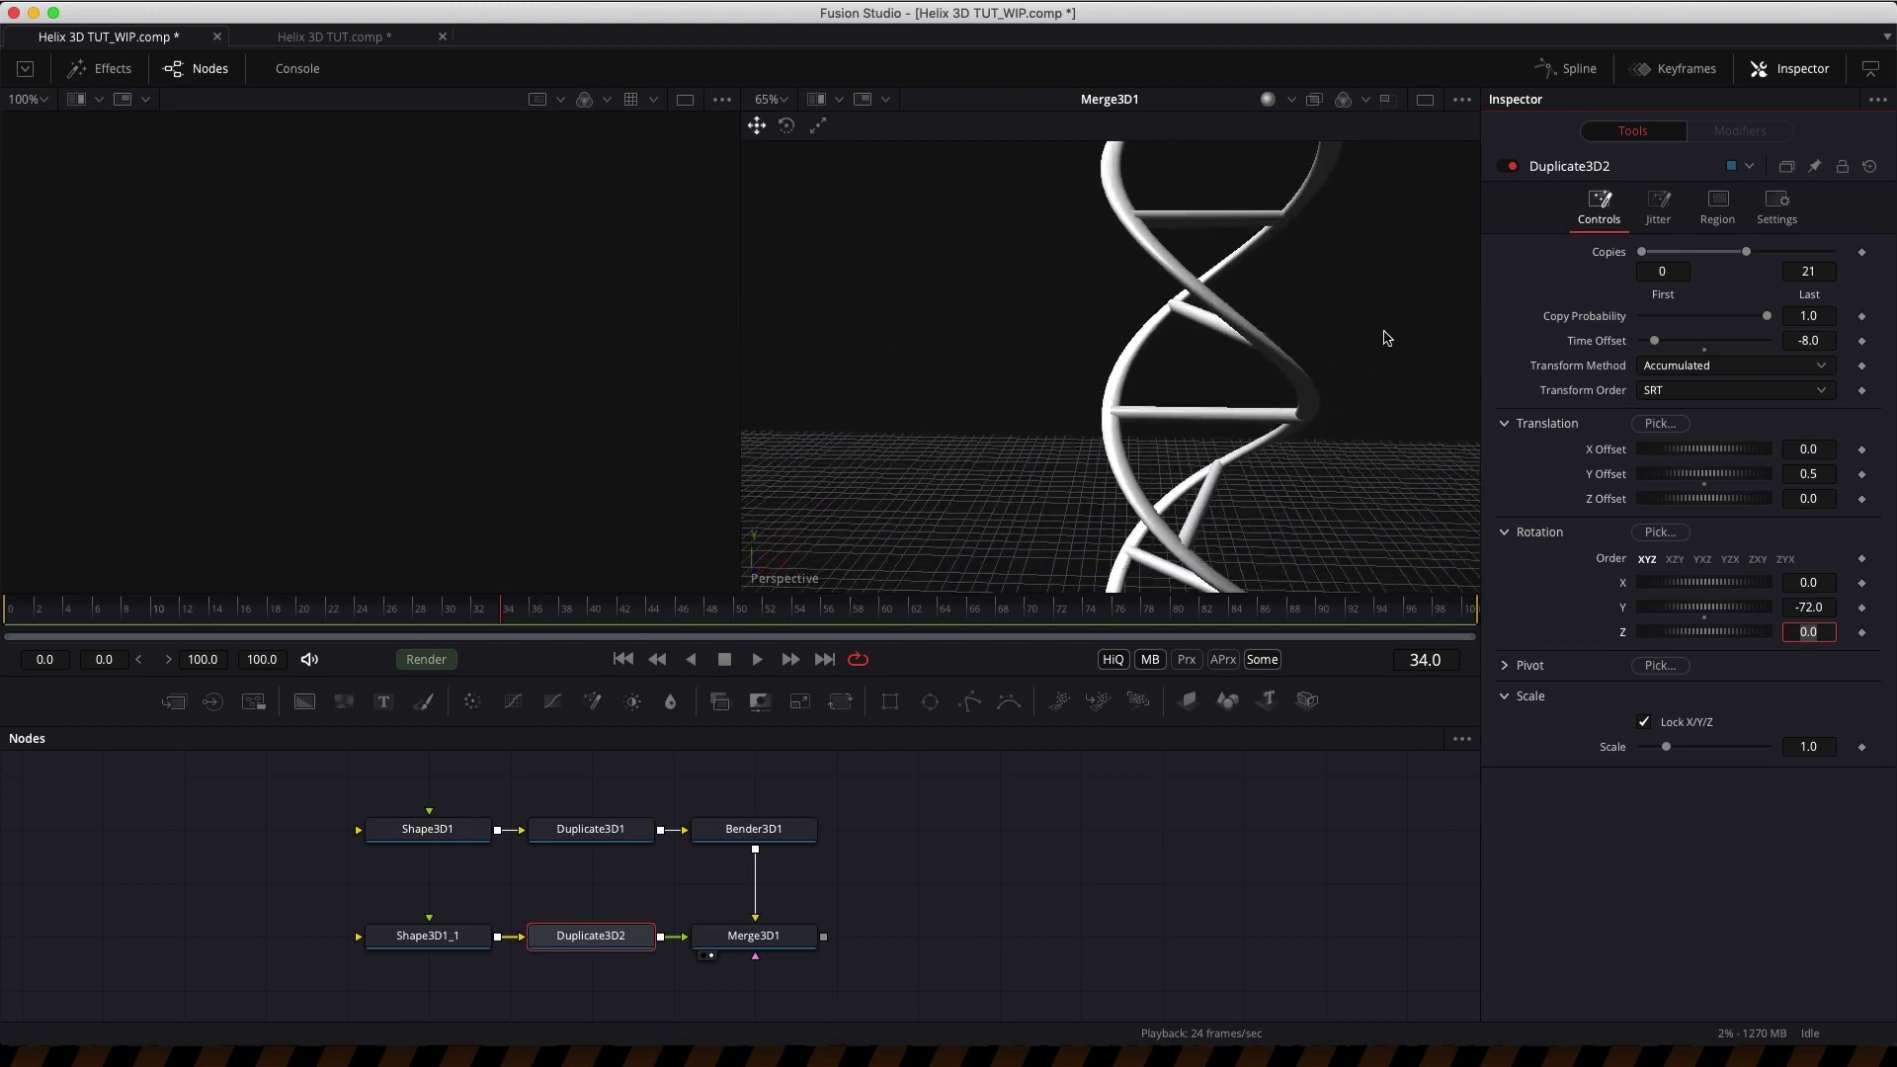
{"action": "scroll", "coordinate": [1387, 338], "scroll_direction": "up", "scroll_amount": 8}
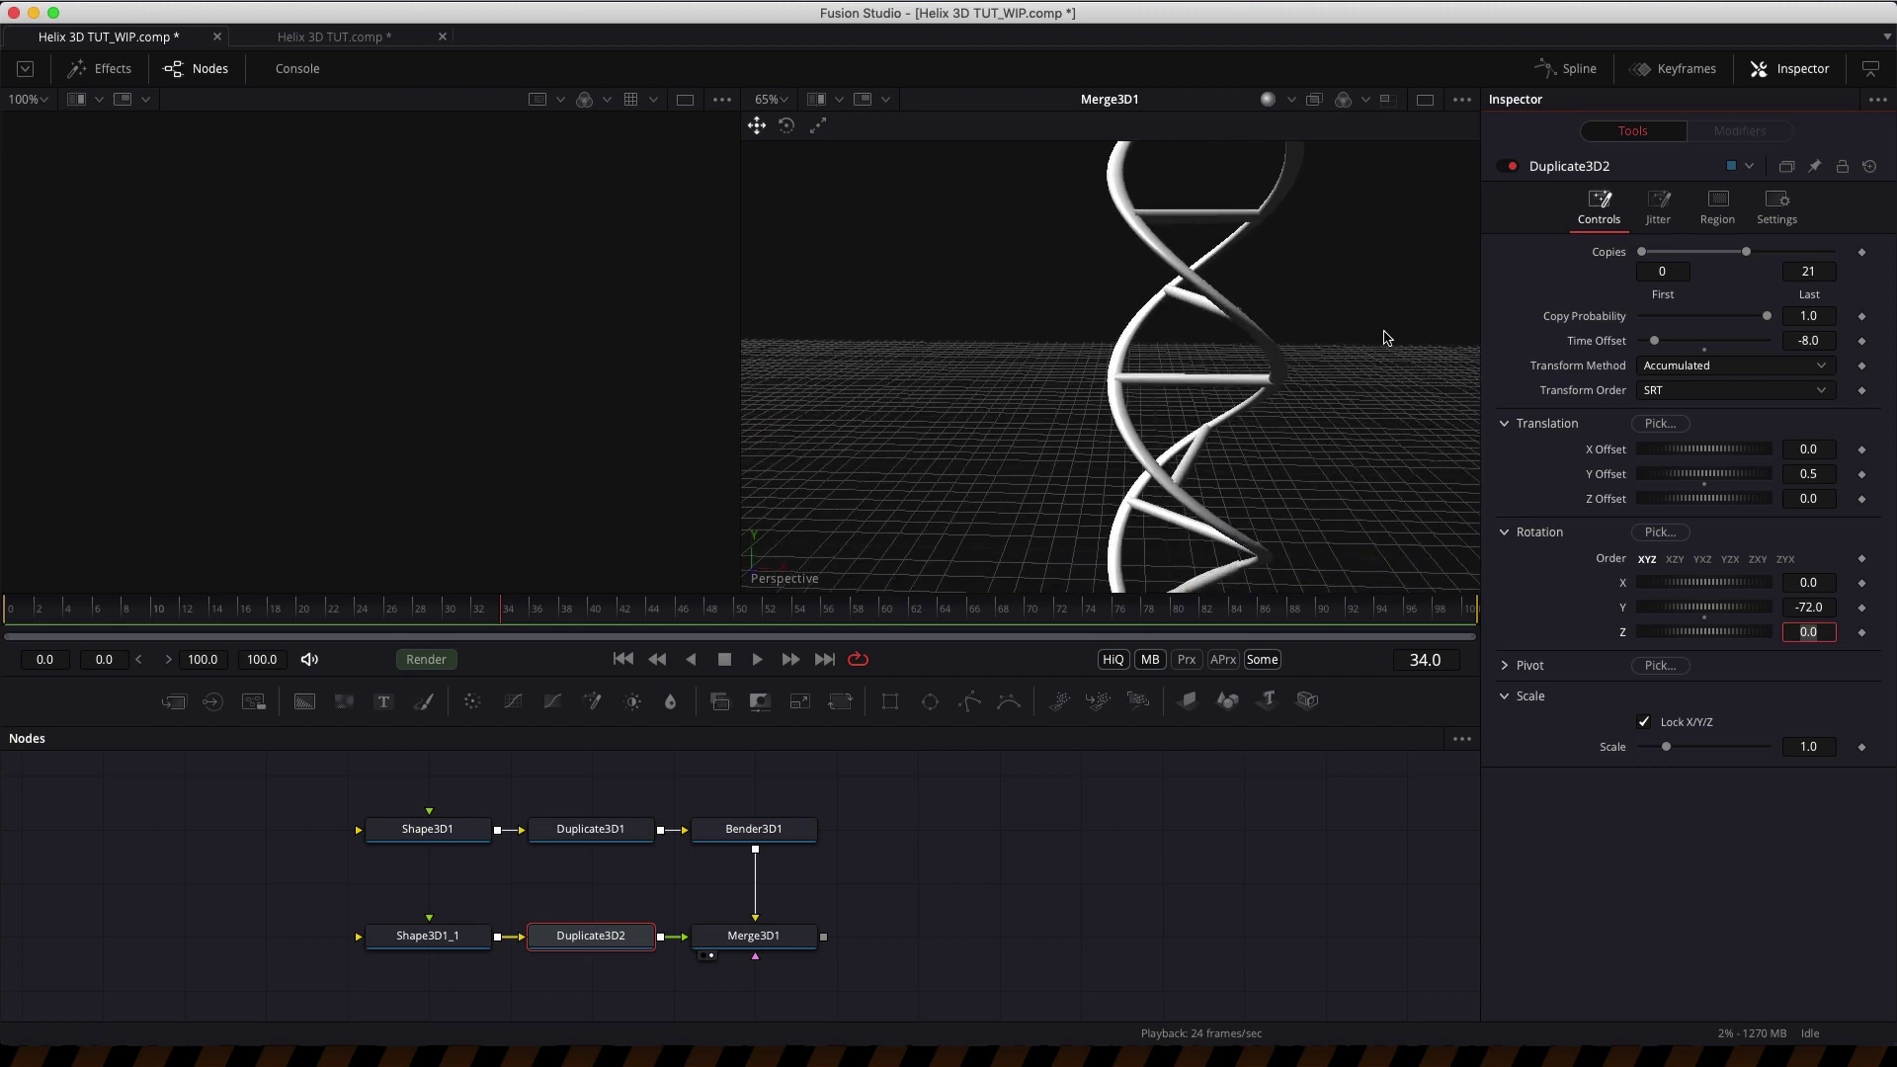
{"action": "scroll", "coordinate": [1386, 338], "scroll_direction": "up", "scroll_amount": 8}
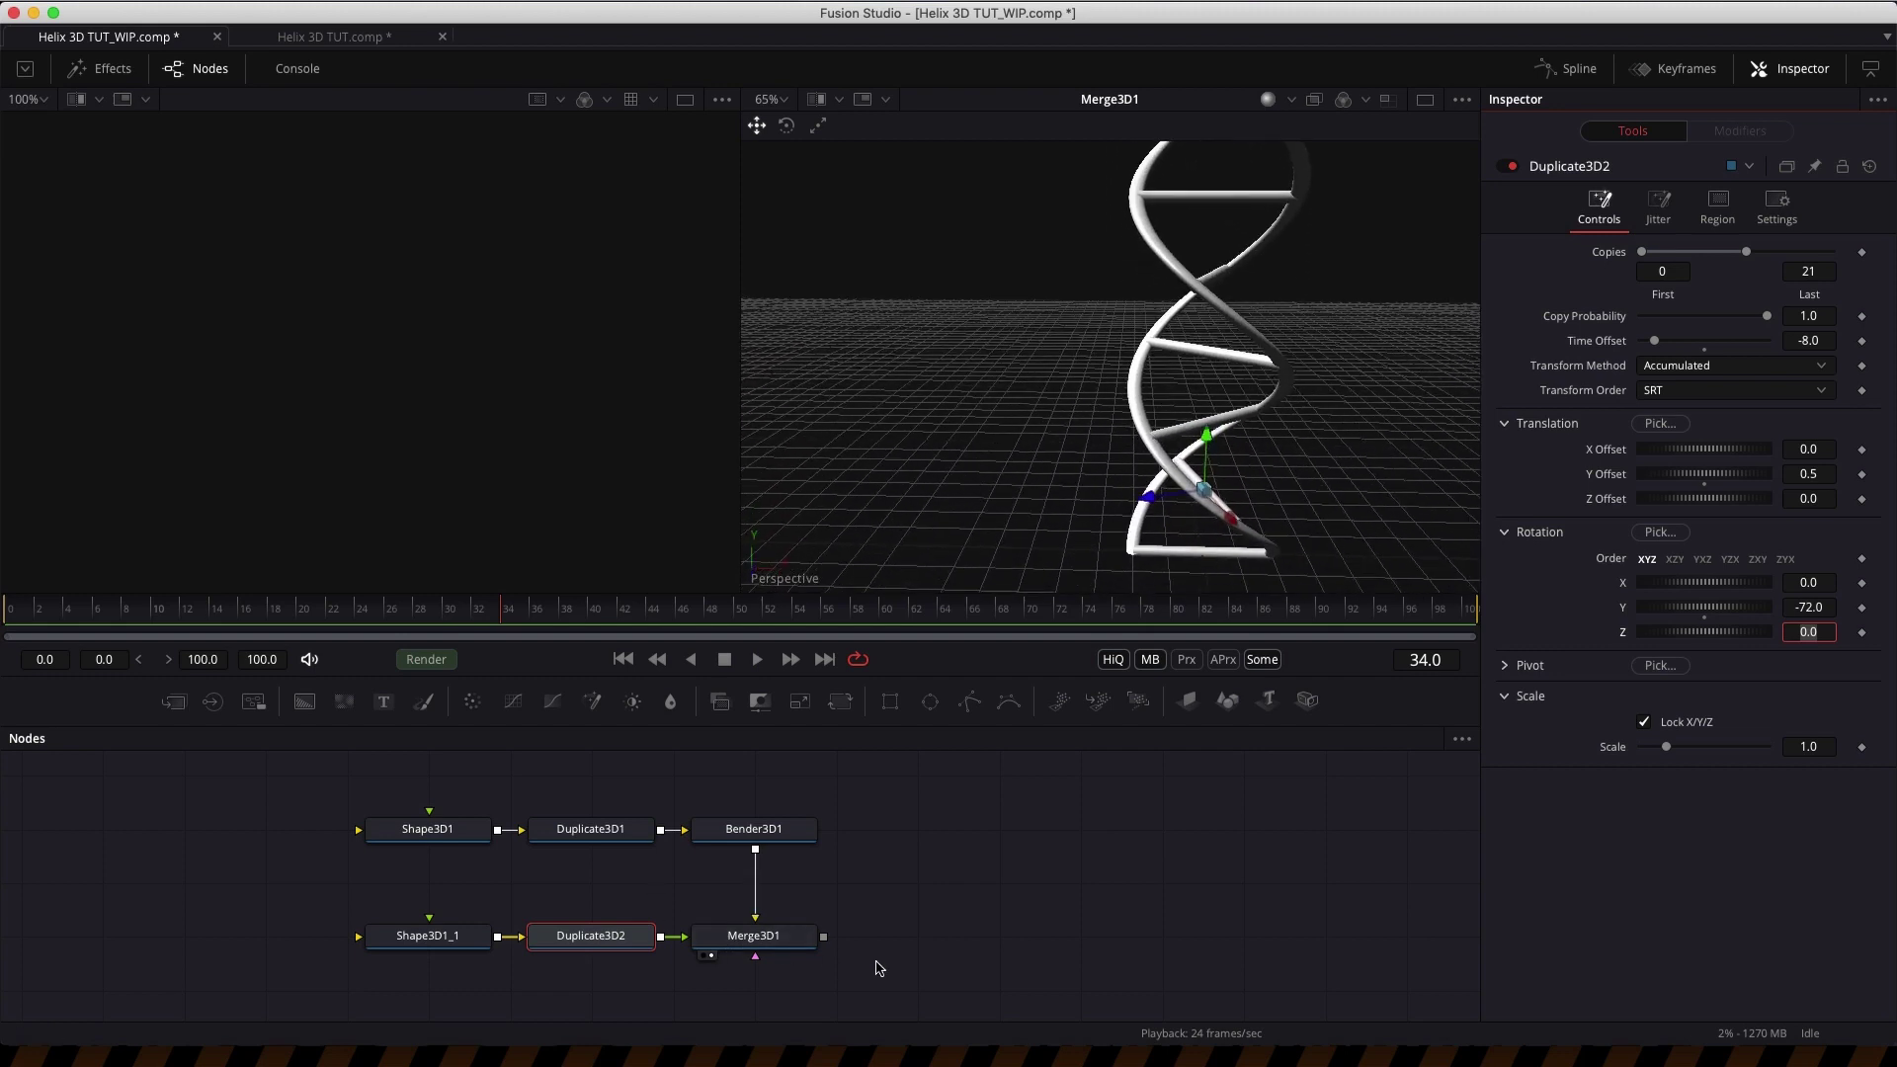
- Show Shape3D1_1 in the empty viewer and insert a Bender 3D node between it and Duplicate3D2
{"action": "left_click", "coordinate": [435, 939]}
{"action": "key", "text": "1"}
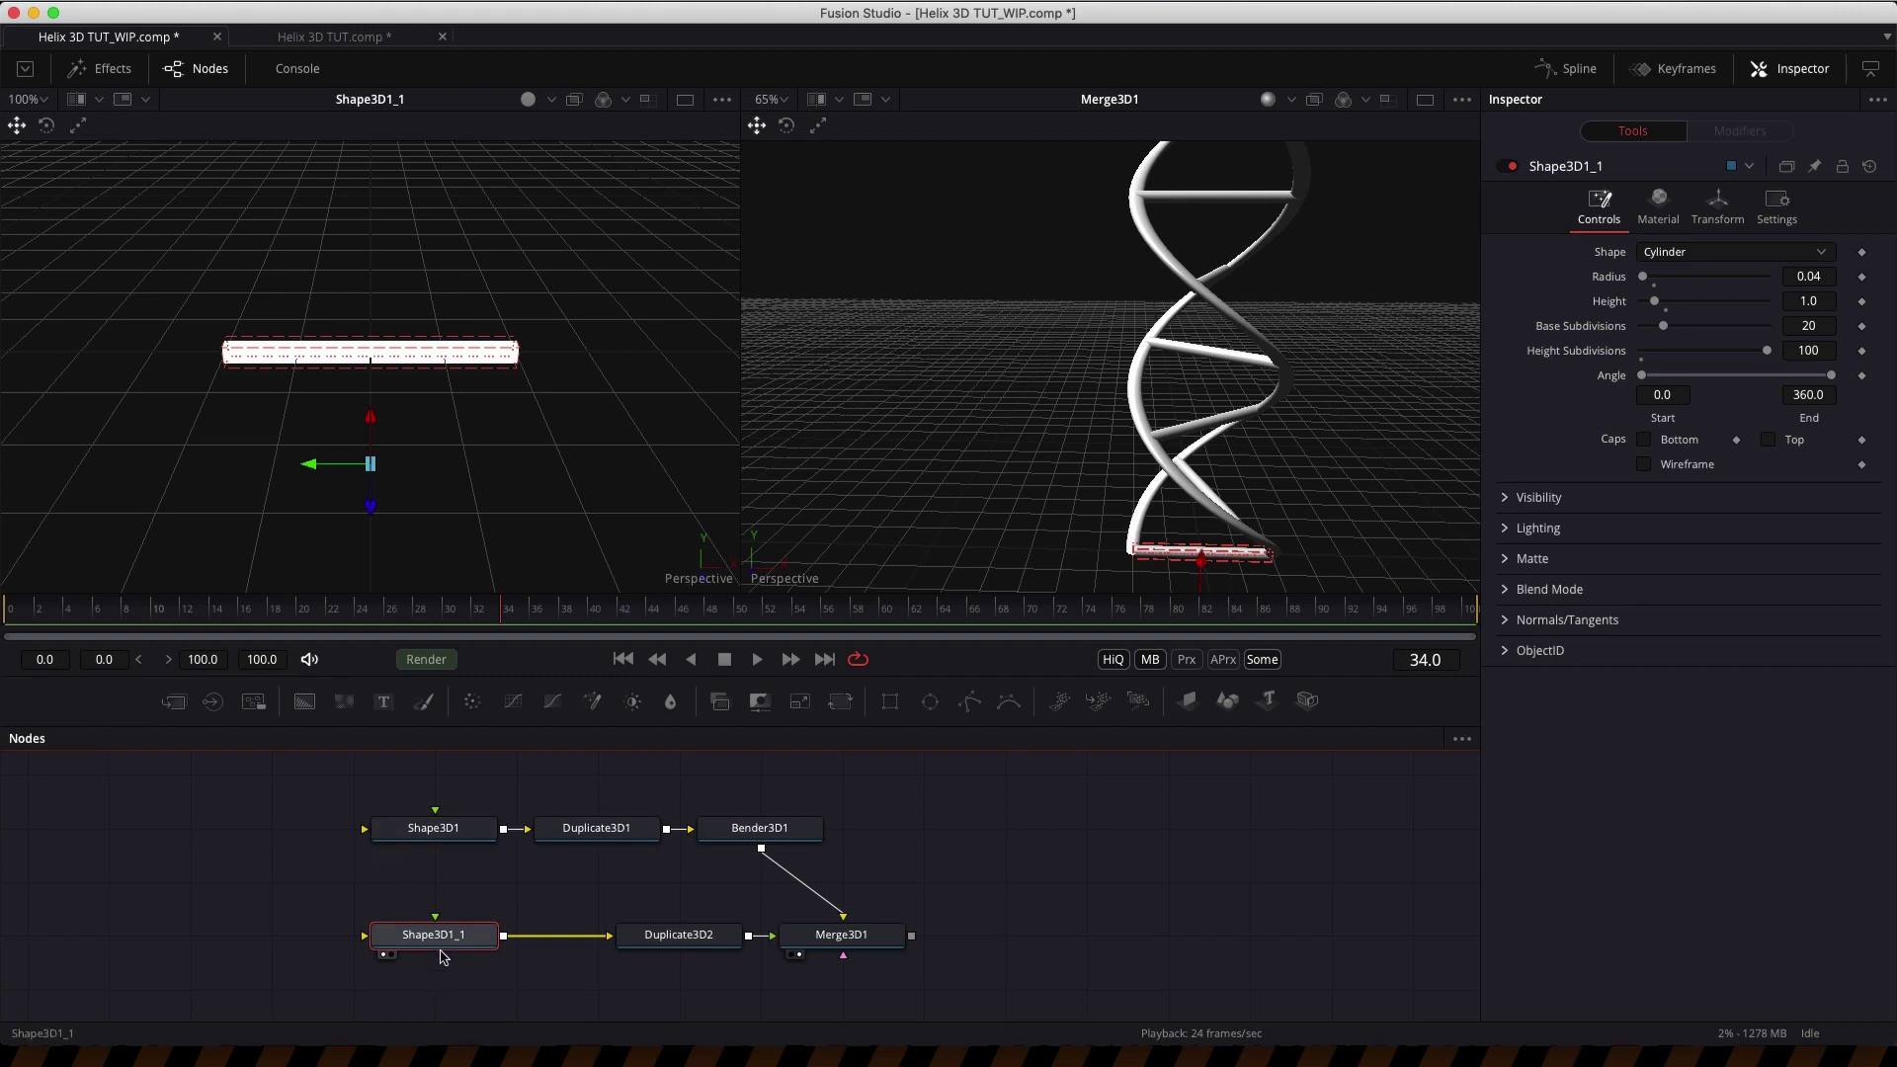
{"action": "left_click_drag", "start_coordinate": [450, 941], "coordinate": [287, 943]}
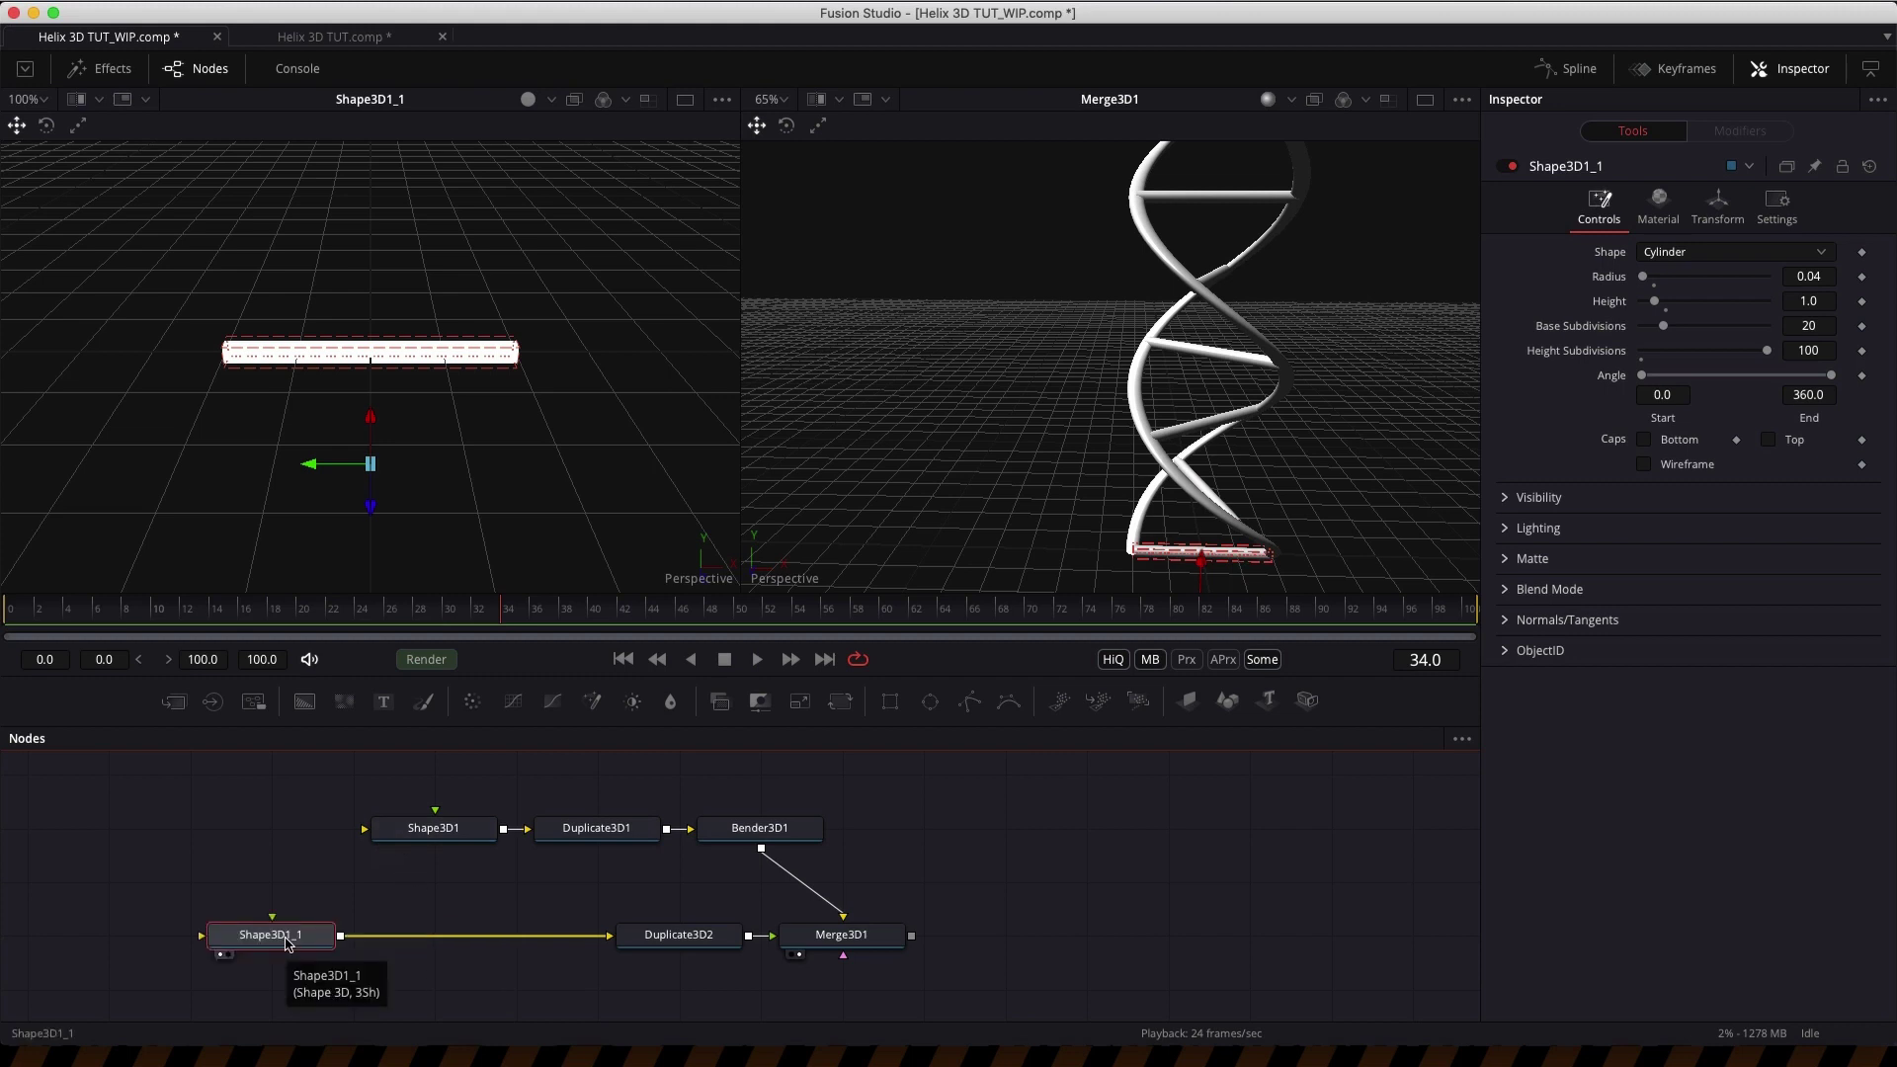
{"action": "key", "text": "shift+space"}
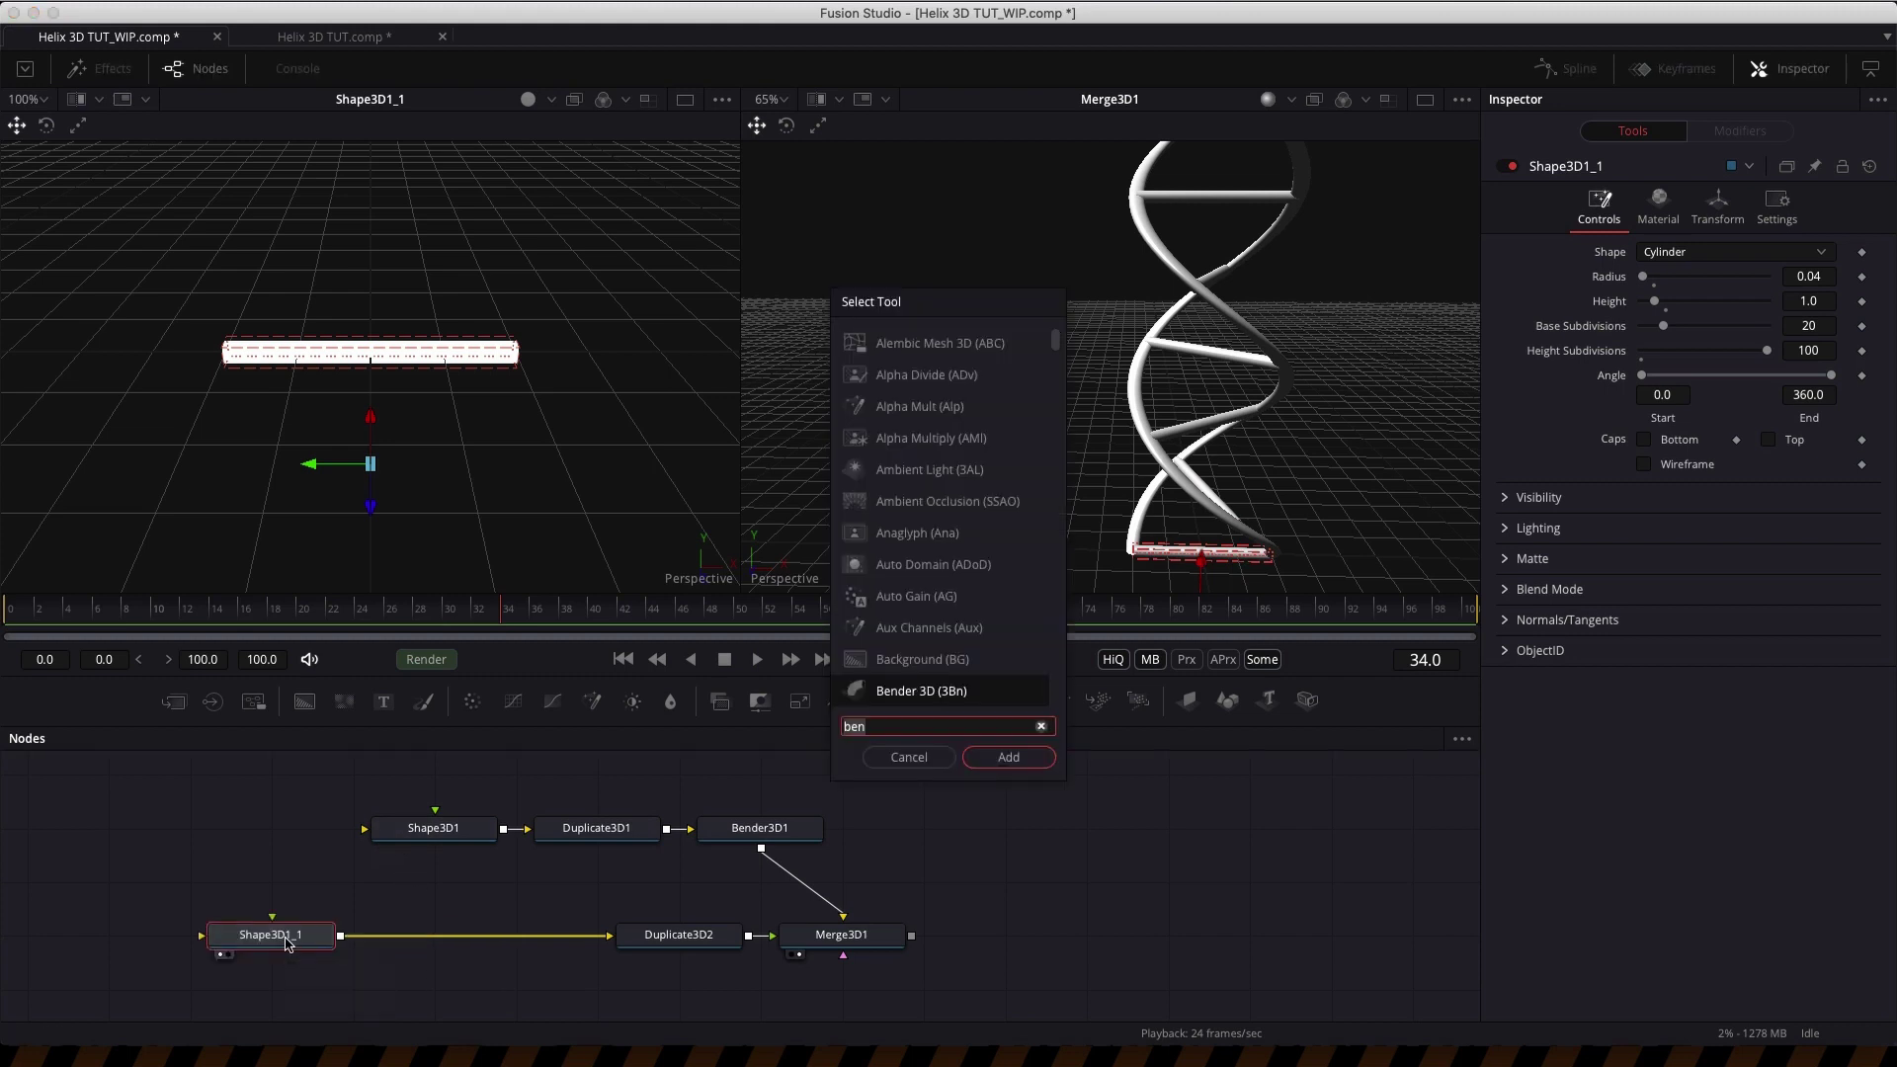
{"action": "type", "text": "be"}
{"action": "key", "text": "Return"}
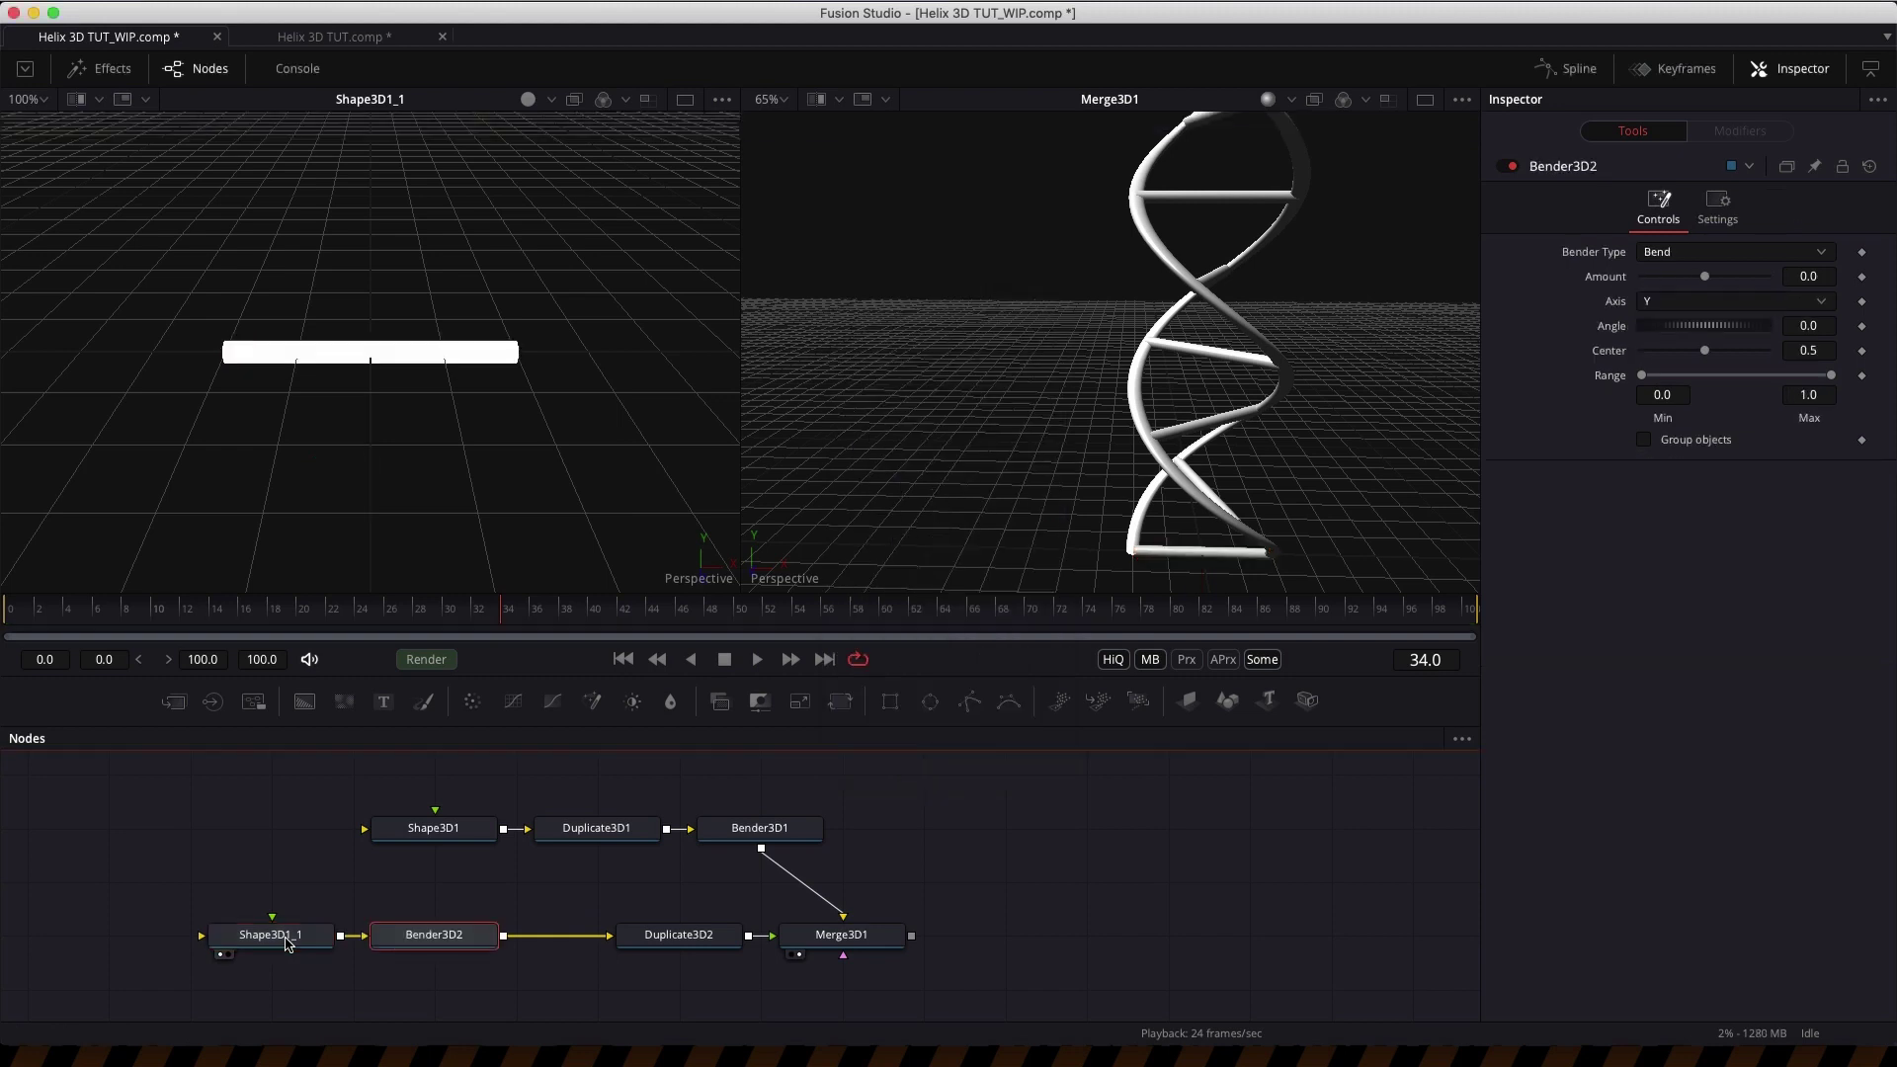
- Set Bender3D2 to Taper along the X axis with an amount of 1.0
{"action": "left_click", "coordinate": [1734, 253]}
{"action": "left_click", "coordinate": [1720, 289]}
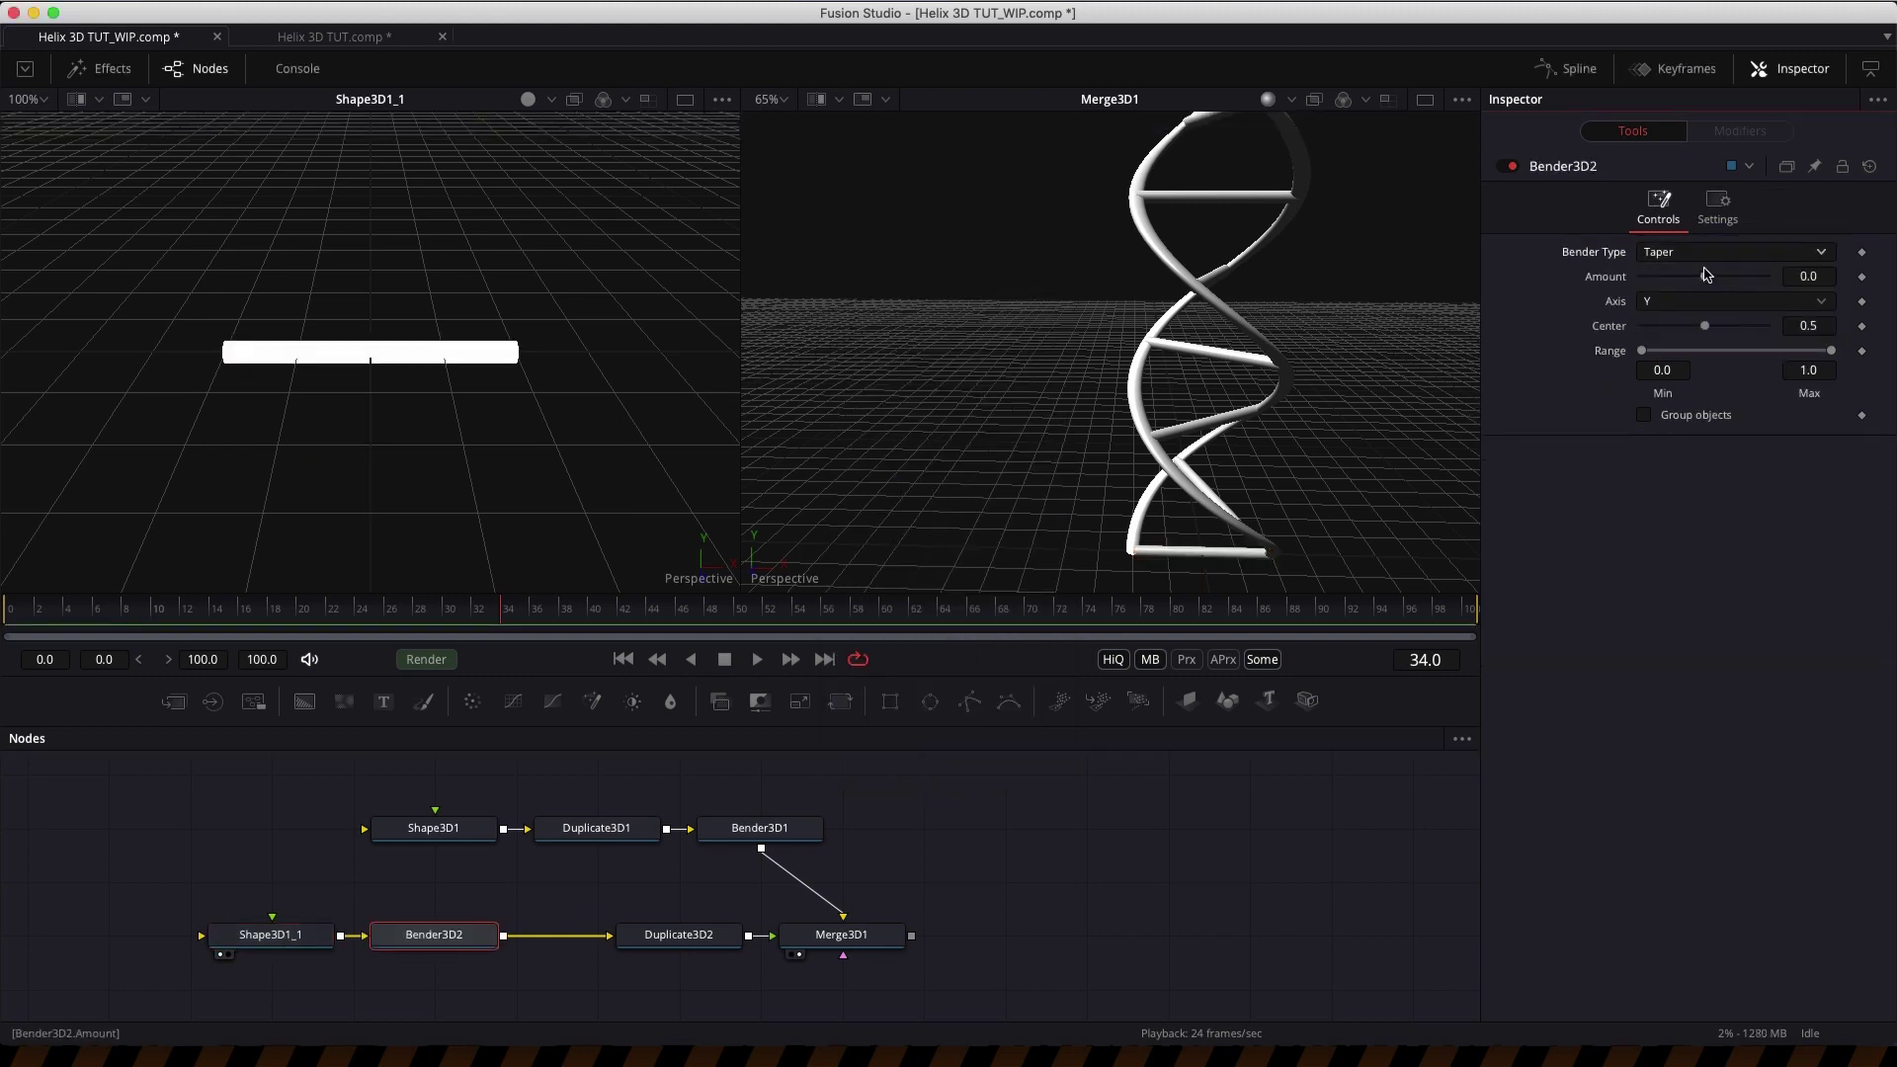
{"action": "left_click", "coordinate": [1698, 303]}
{"action": "left_click", "coordinate": [1698, 285]}
{"action": "left_click_drag", "start_coordinate": [1706, 278], "coordinate": [1887, 281]}
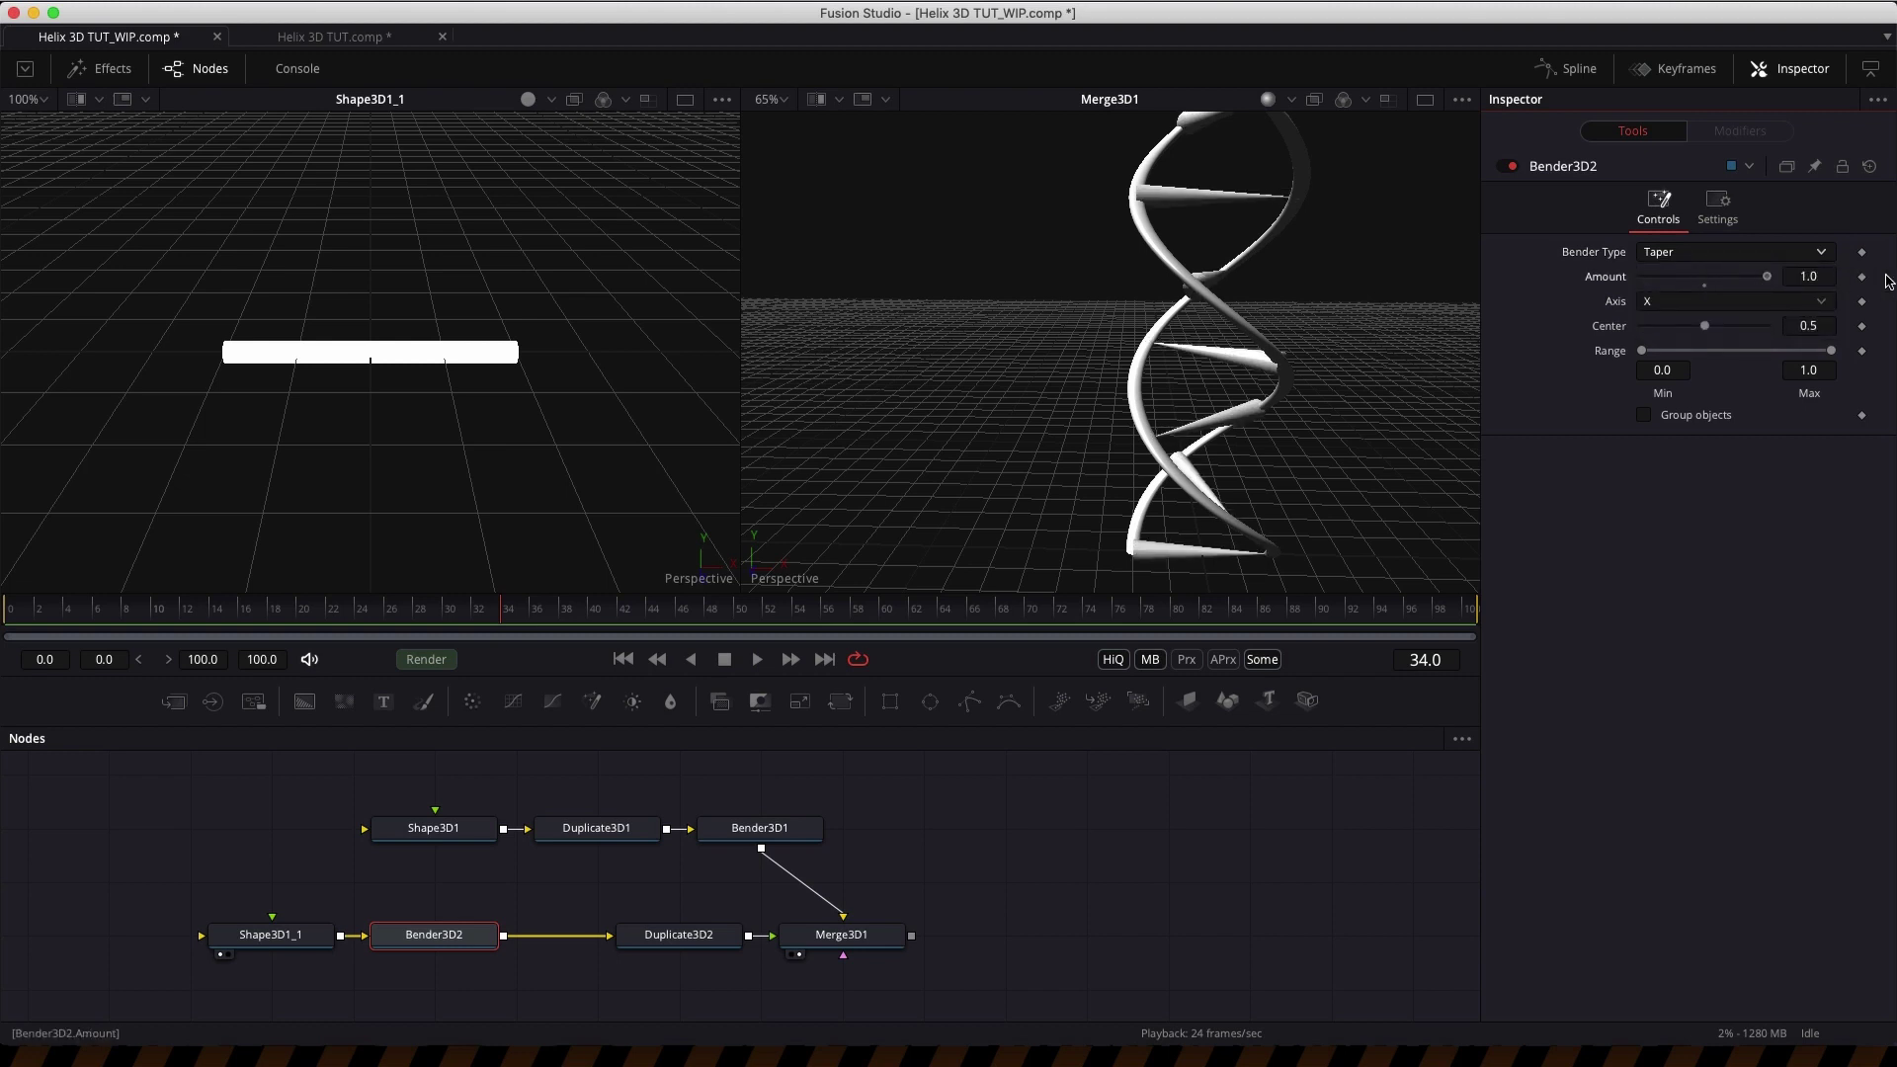
- View Bender3D2 on its own beside the merged scene and set its maximum range to 0.3
{"action": "left_click", "coordinate": [381, 954]}
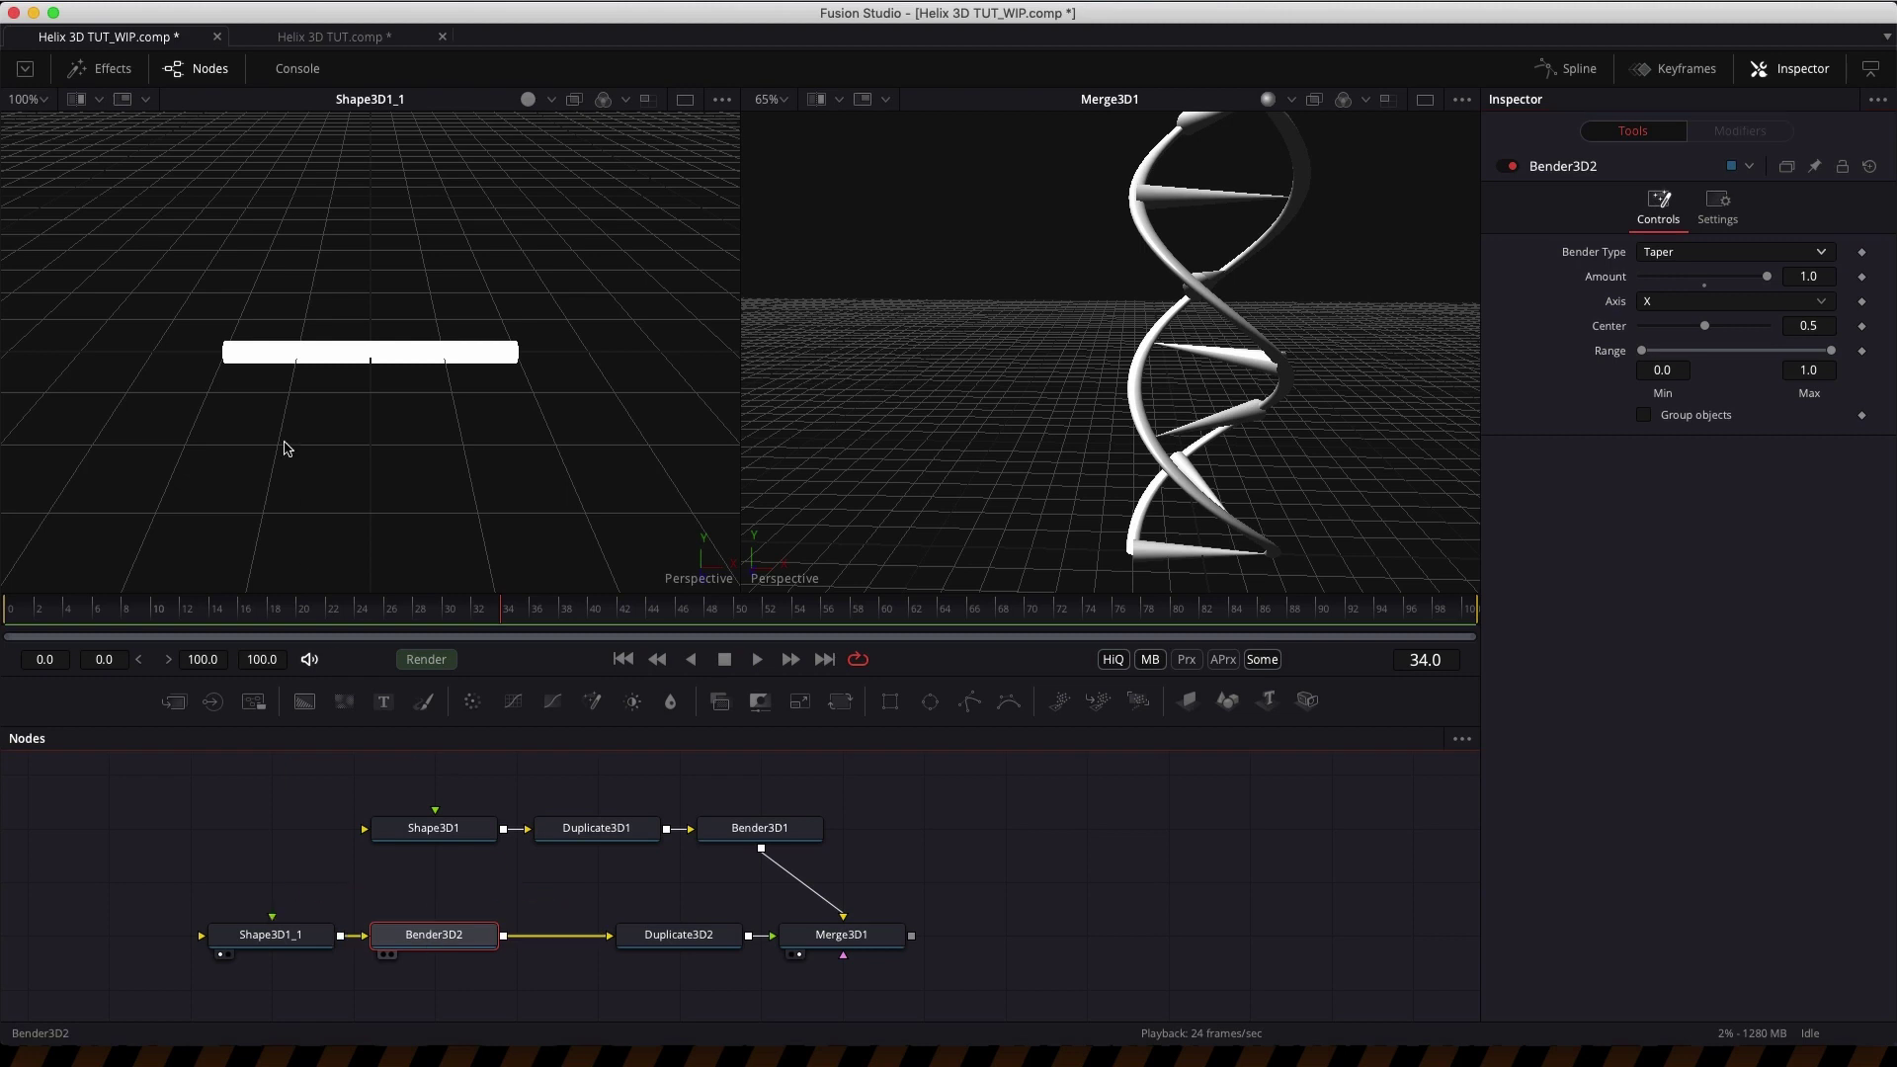
{"action": "left_click", "coordinate": [1810, 370]}
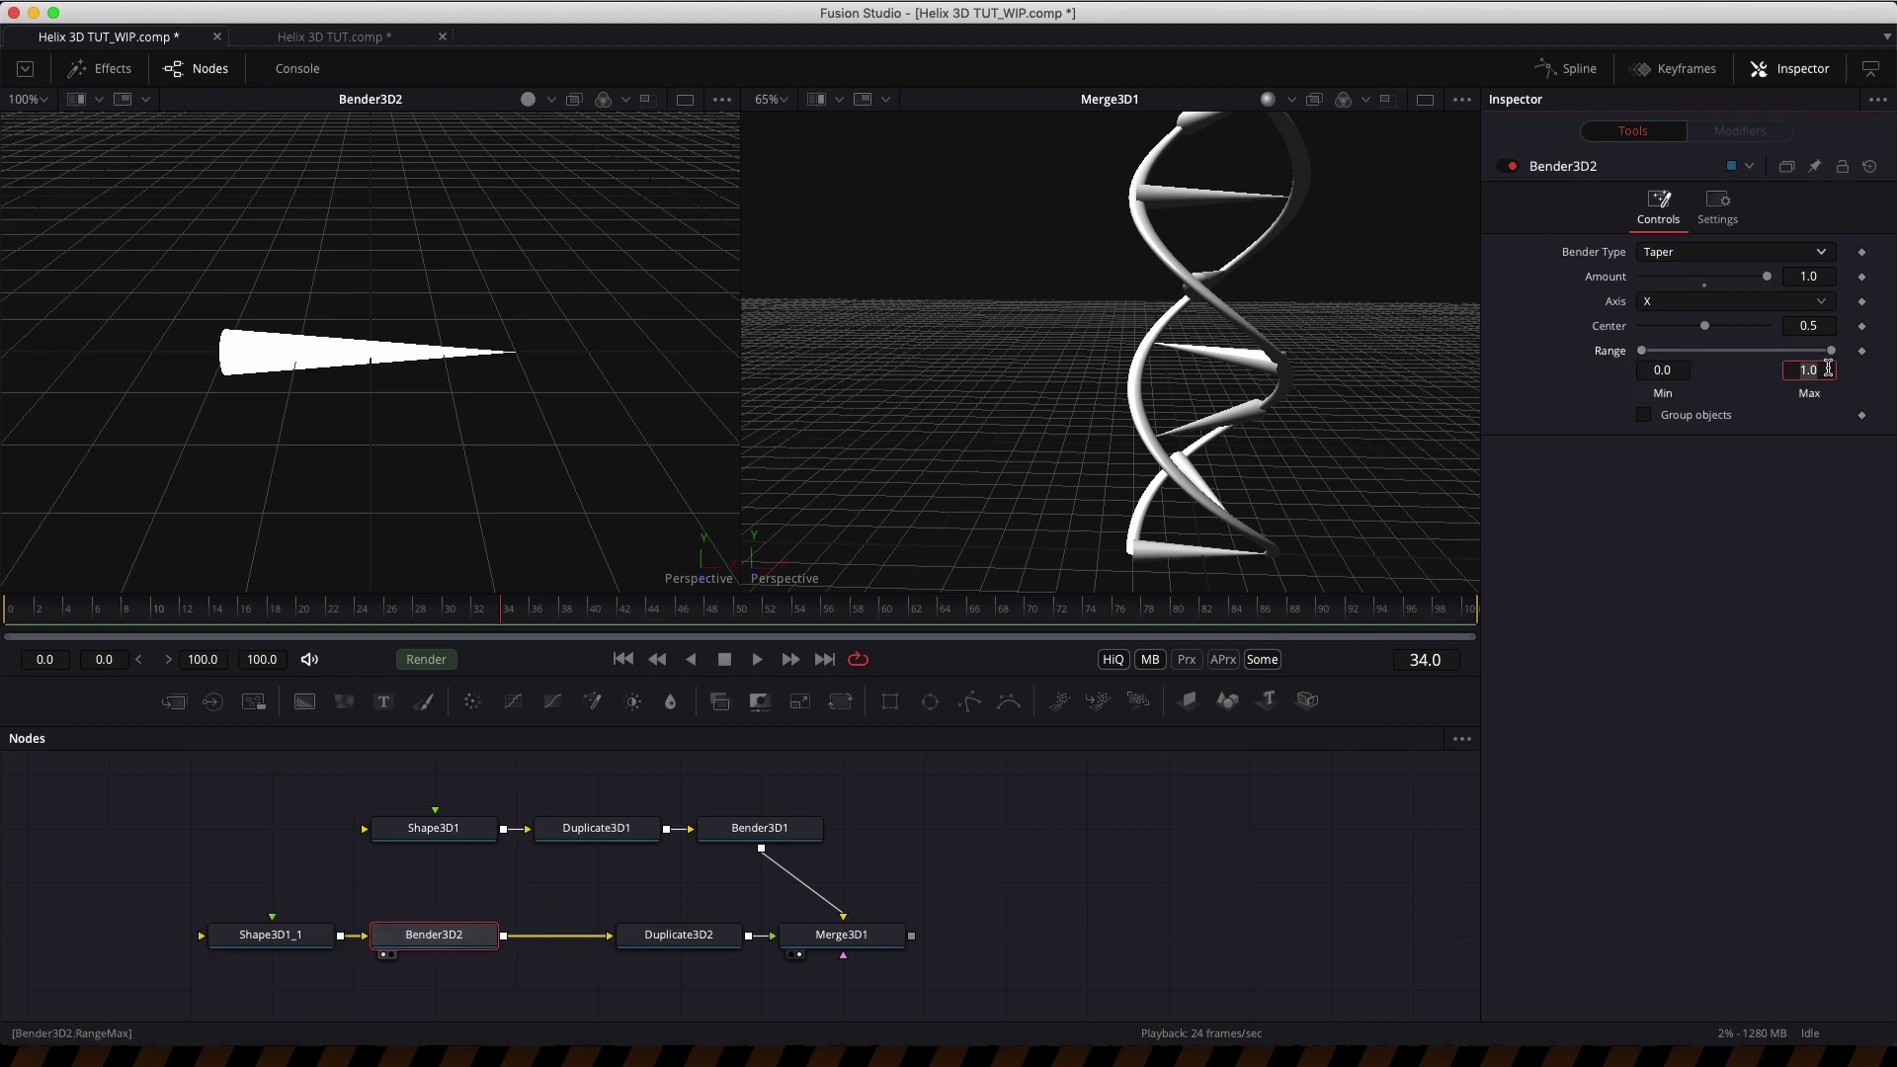
{"action": "type", "text": "0.3"}
{"action": "key", "text": "Tab"}
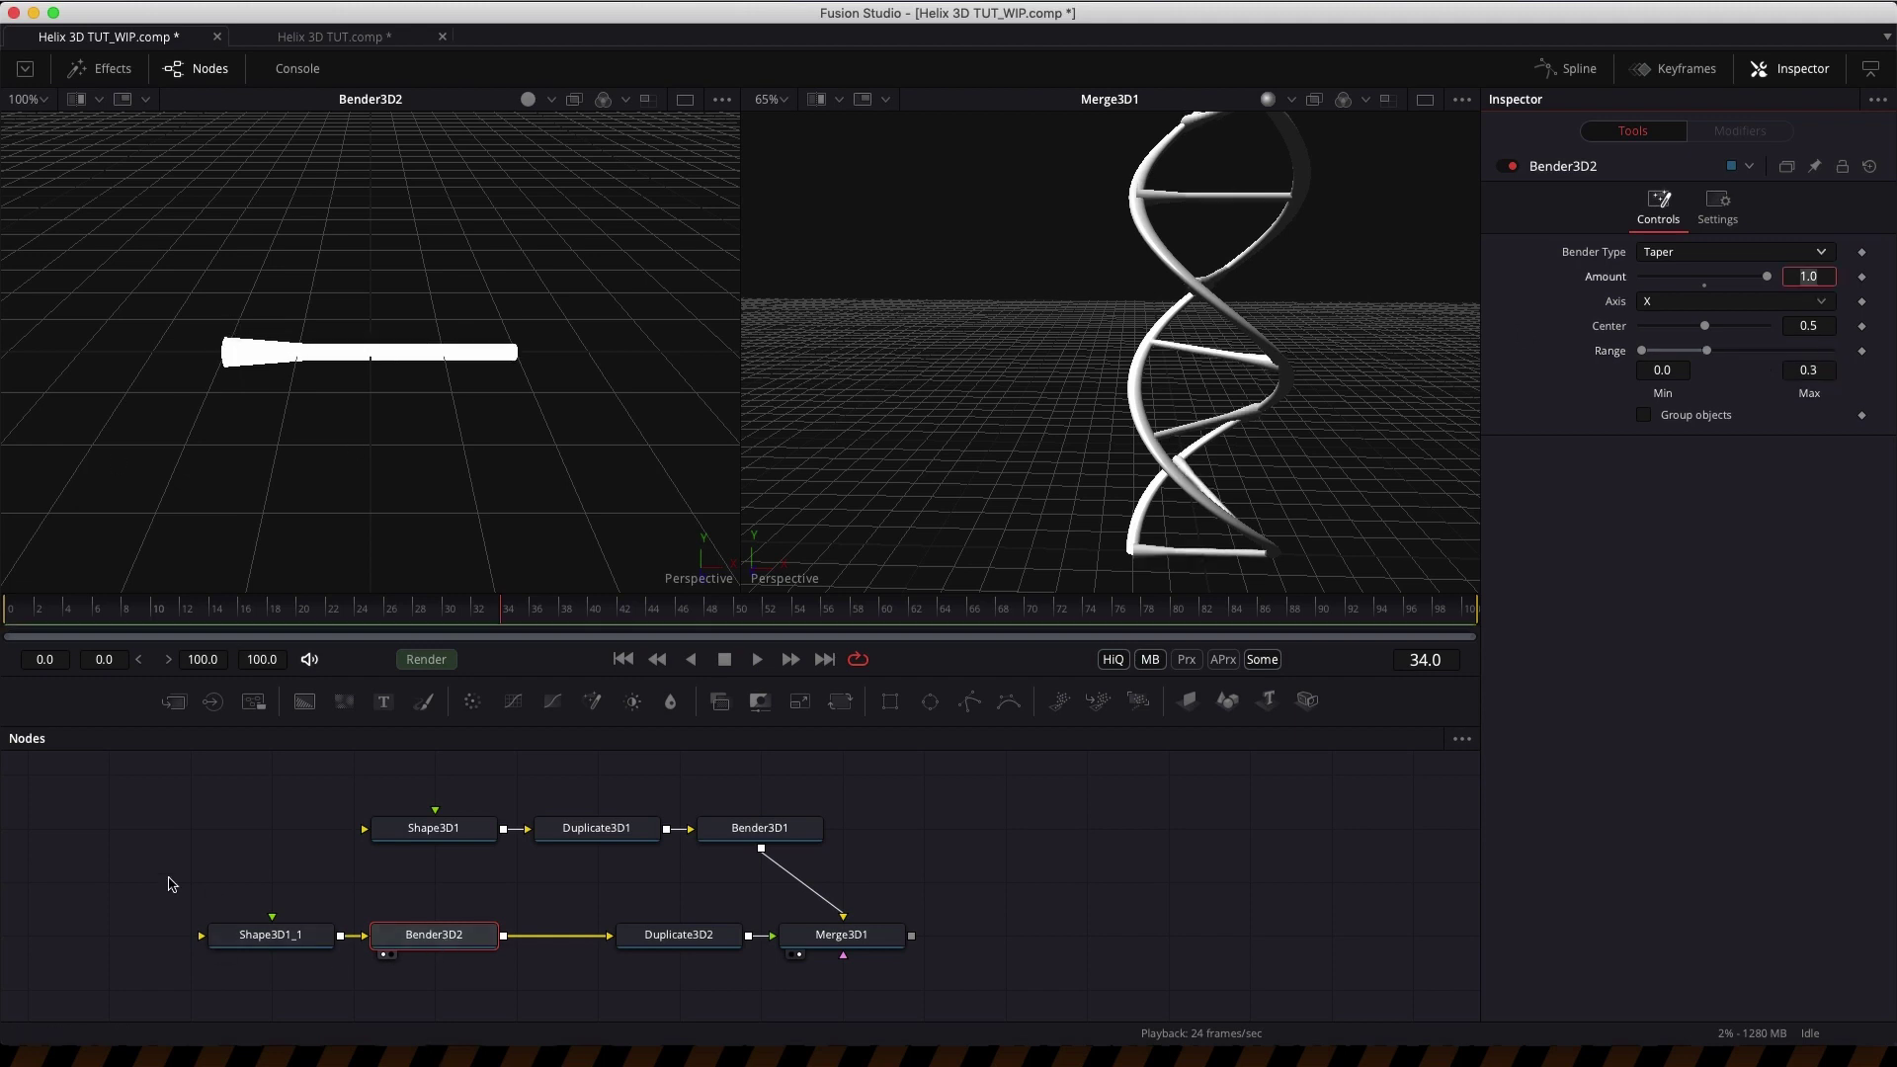
- Move Shape3D1_1 and Bender3D2 aside in the node graph and paste a copy of Bender3D2 right after the original
{"action": "left_click_drag", "start_coordinate": [168, 881], "coordinate": [286, 943]}
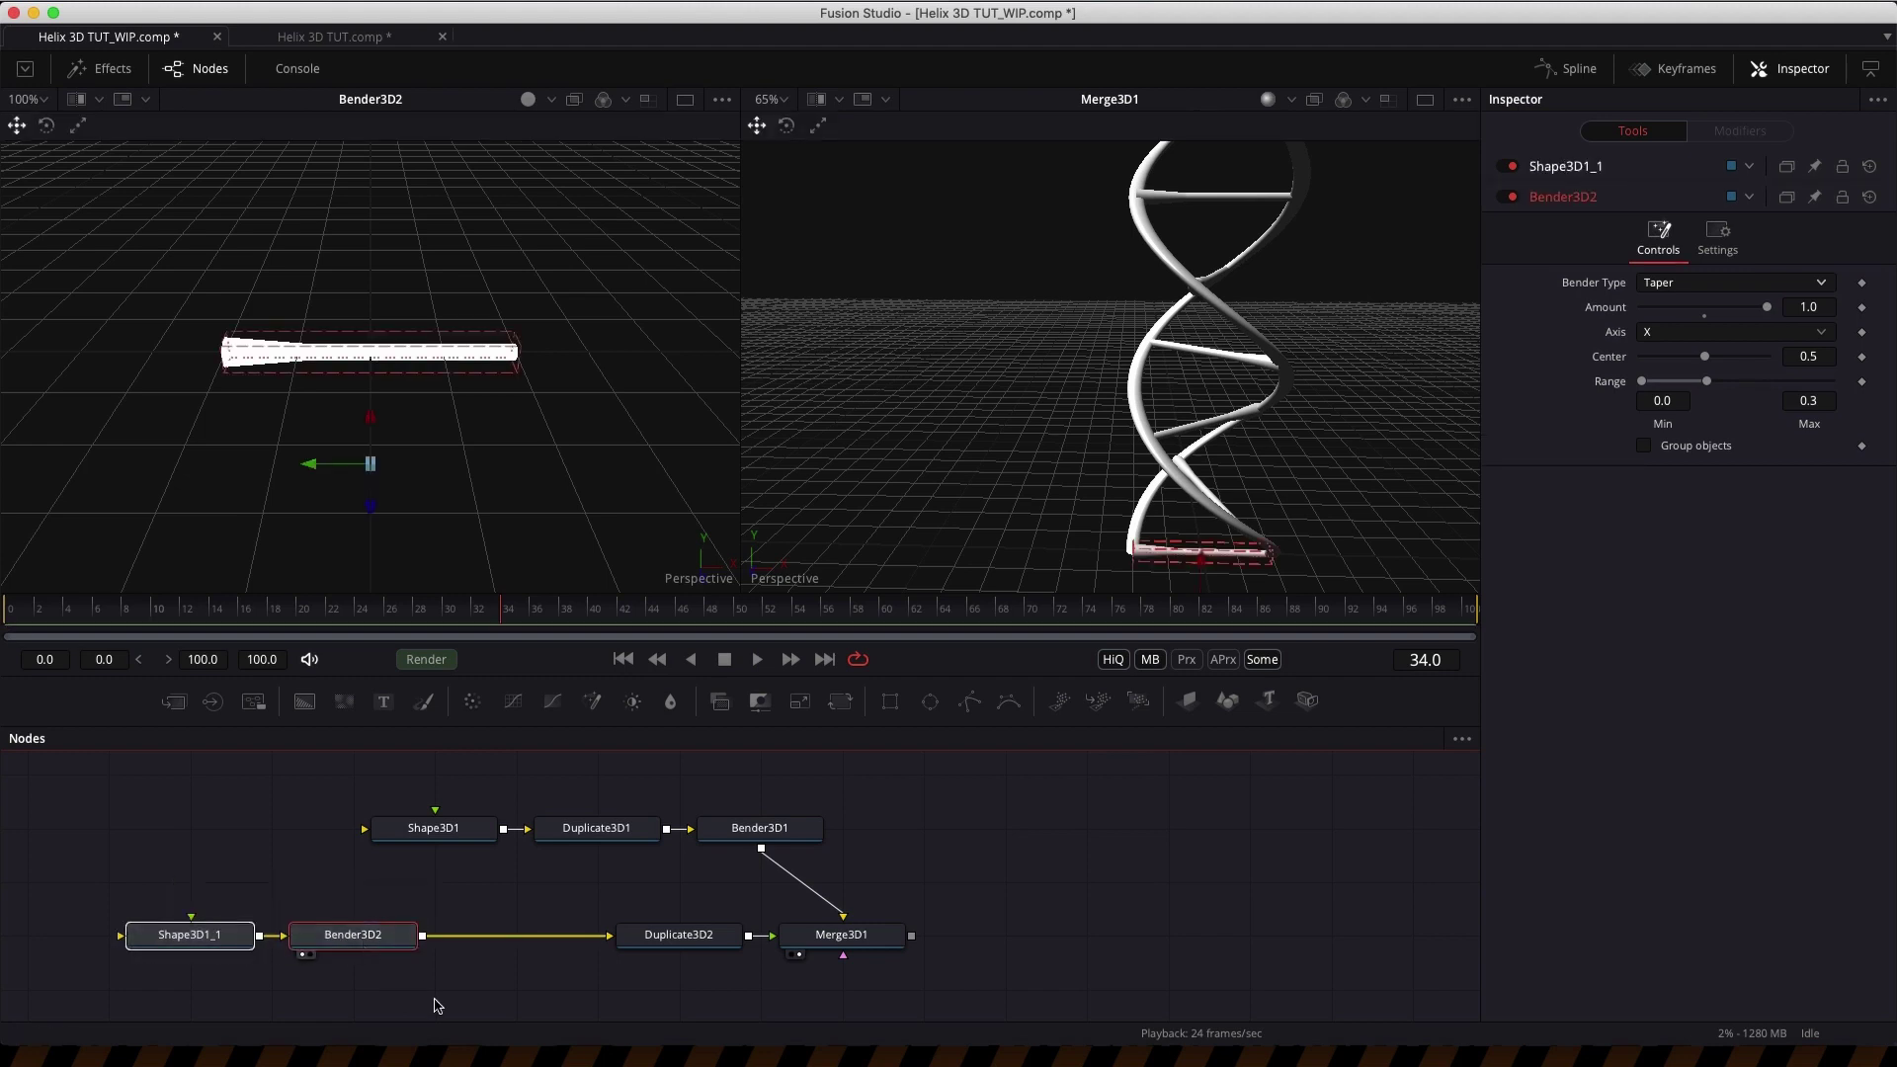
{"action": "left_click", "coordinate": [350, 940]}
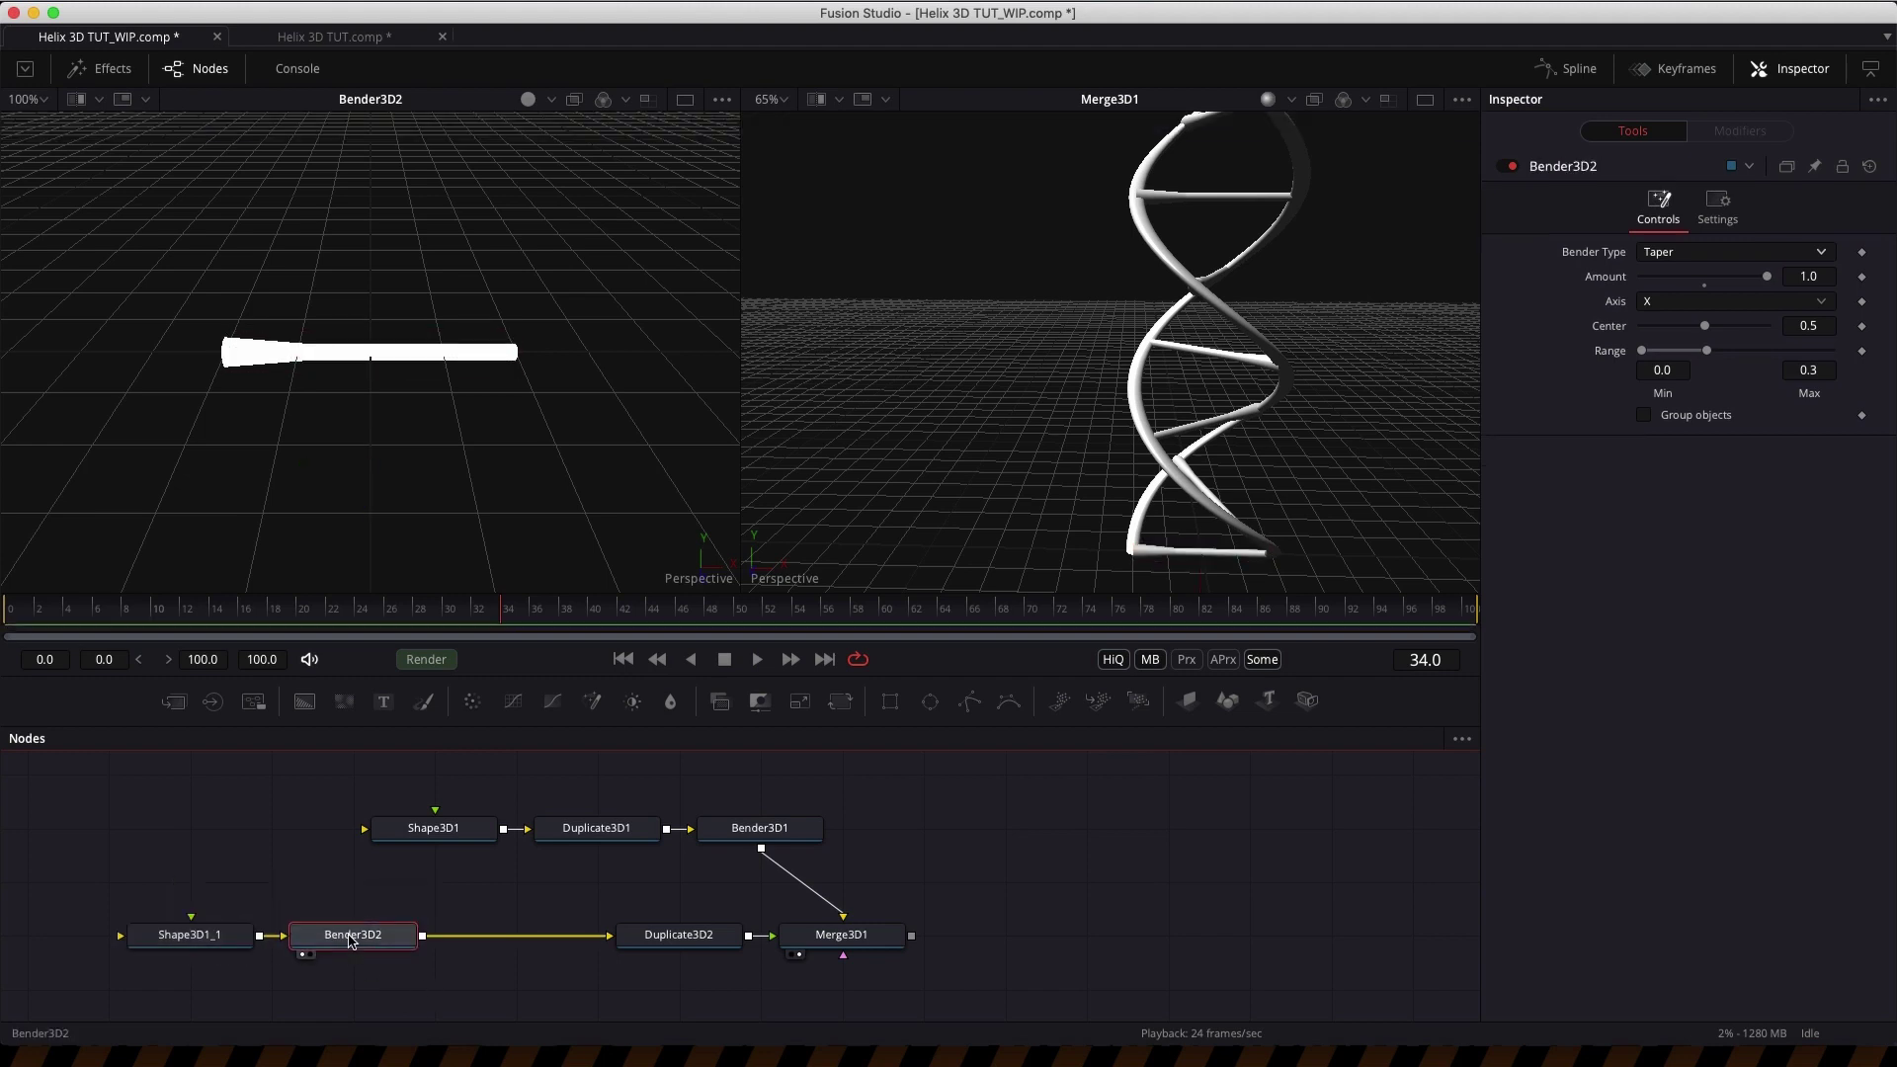
{"action": "key", "text": "ctrl+c"}
{"action": "key", "text": "ctrl+v"}
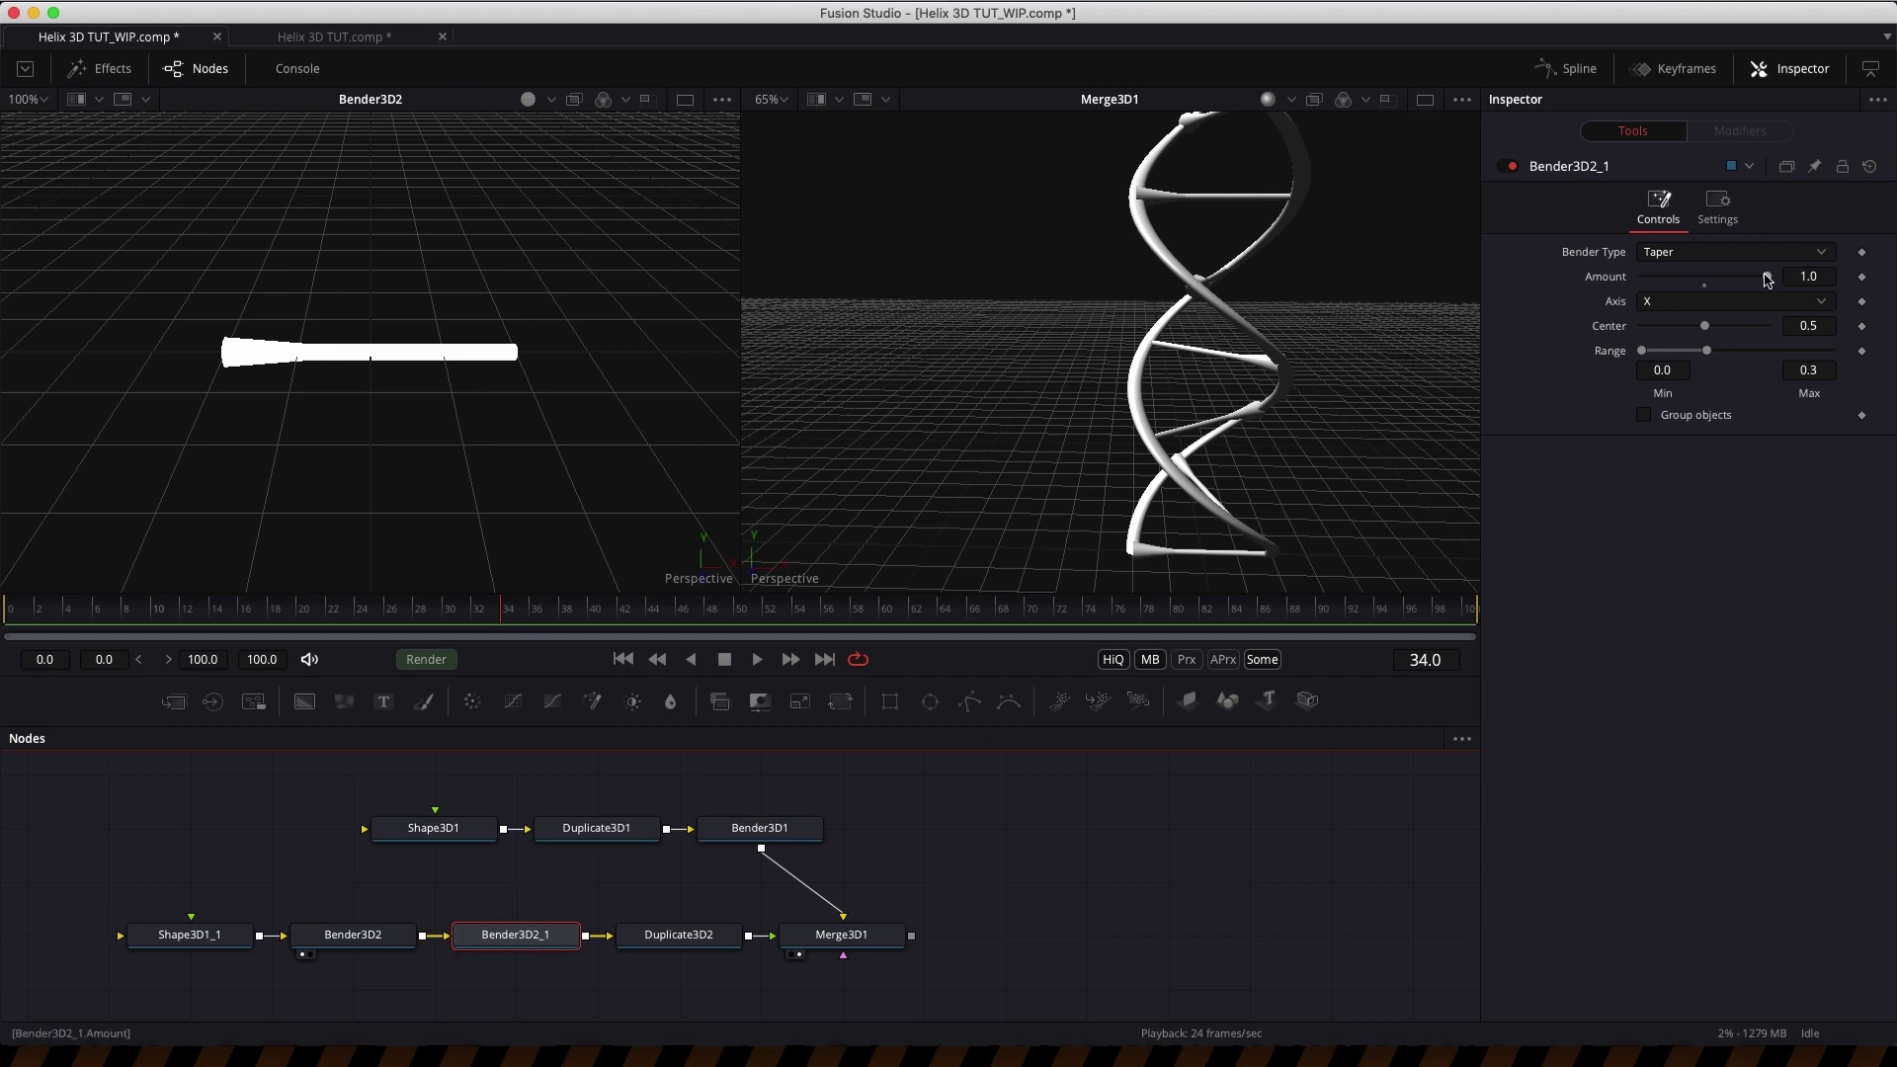
- Set Bender3D2_1's amount to -1.0 and its range to 0.7–1.0 to taper the rung's other end
{"action": "left_click_drag", "start_coordinate": [1767, 280], "coordinate": [1488, 272]}
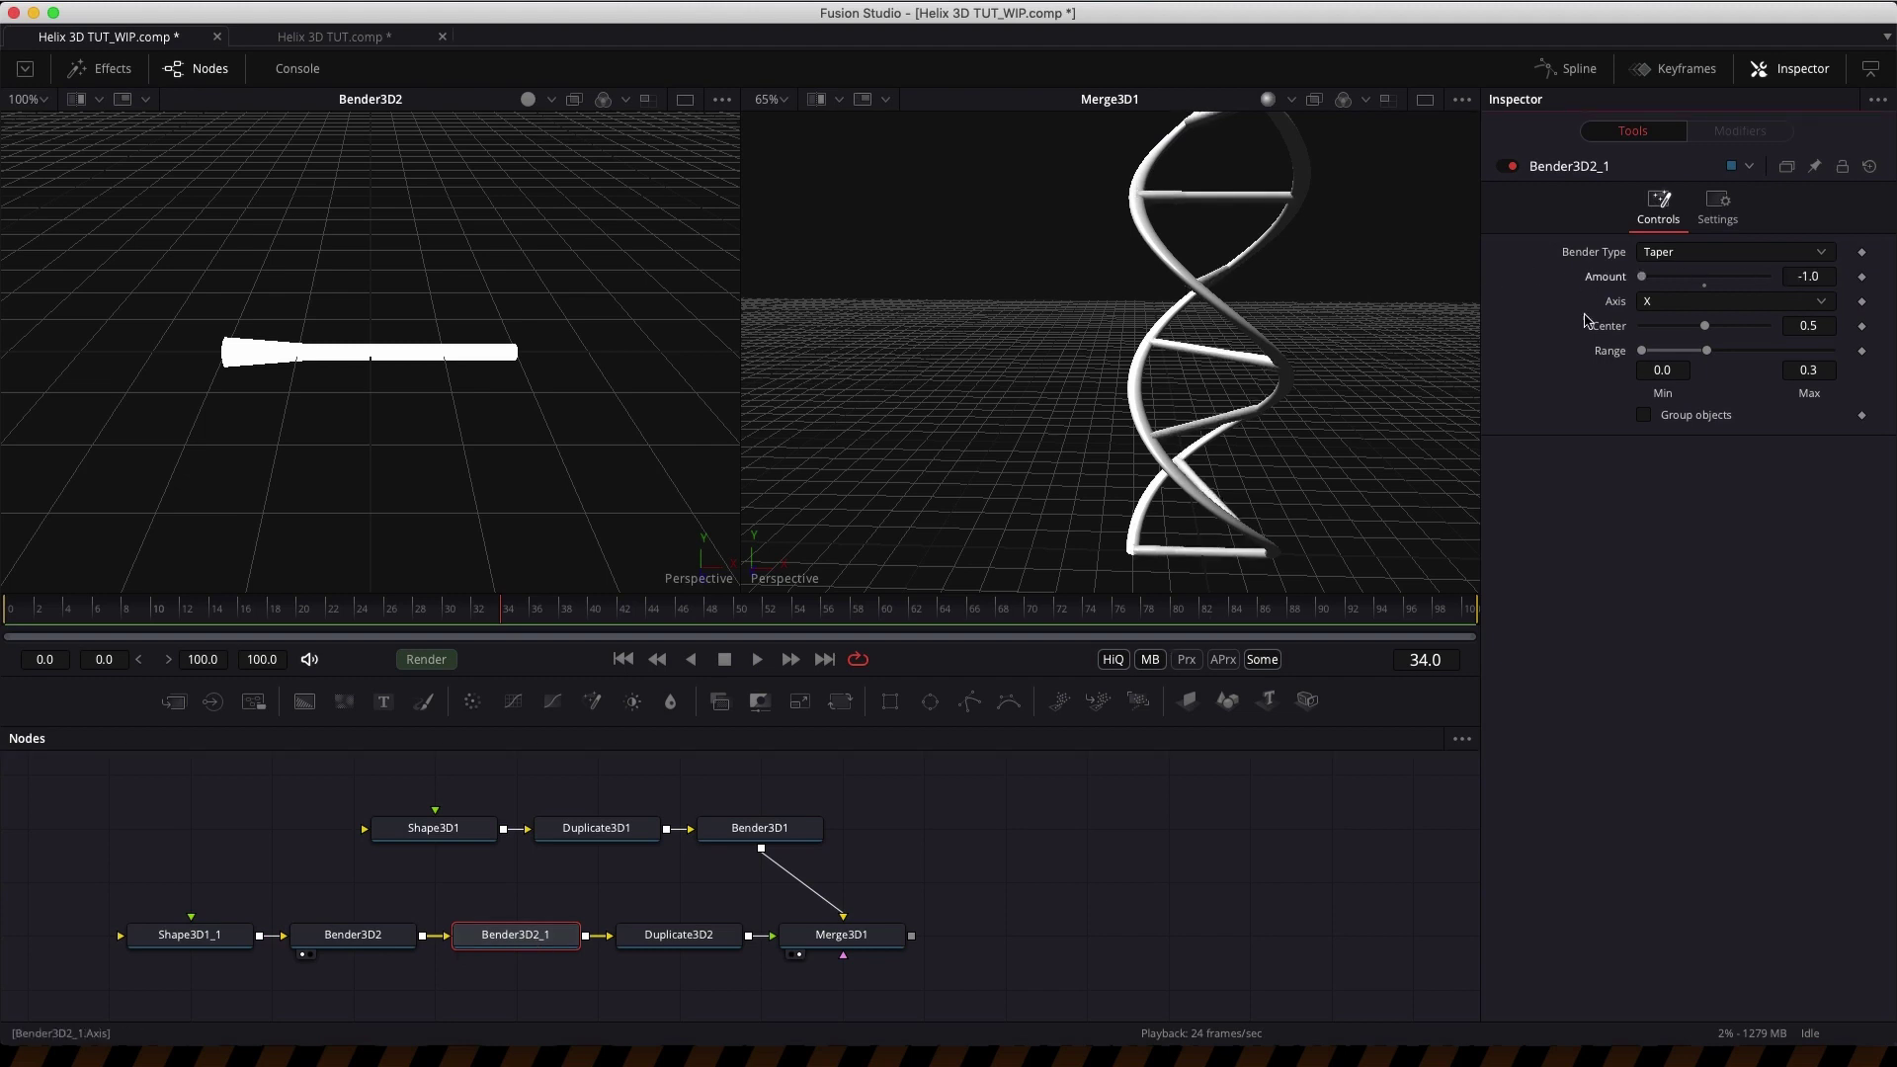
{"action": "left_click_drag", "start_coordinate": [1707, 354], "coordinate": [1864, 366]}
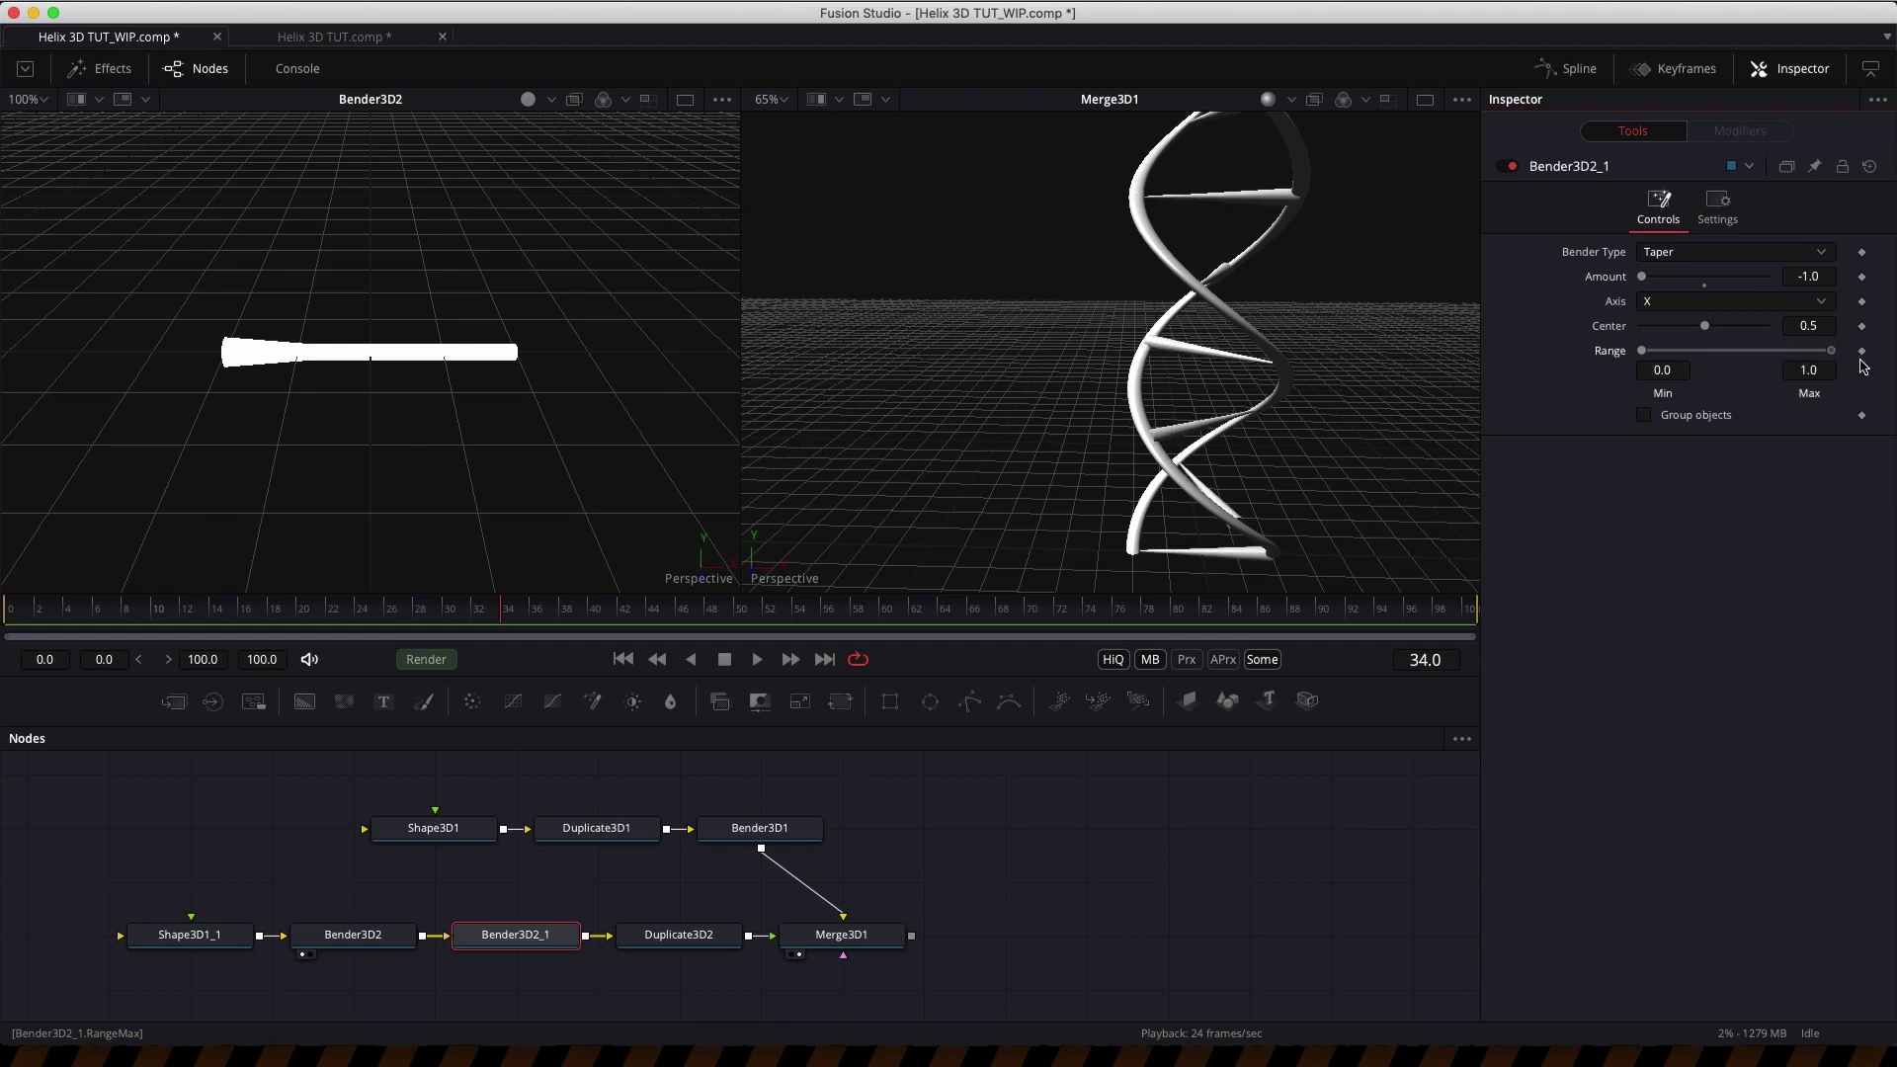
{"action": "left_click", "coordinate": [1681, 370]}
{"action": "key", "text": "Tab"}
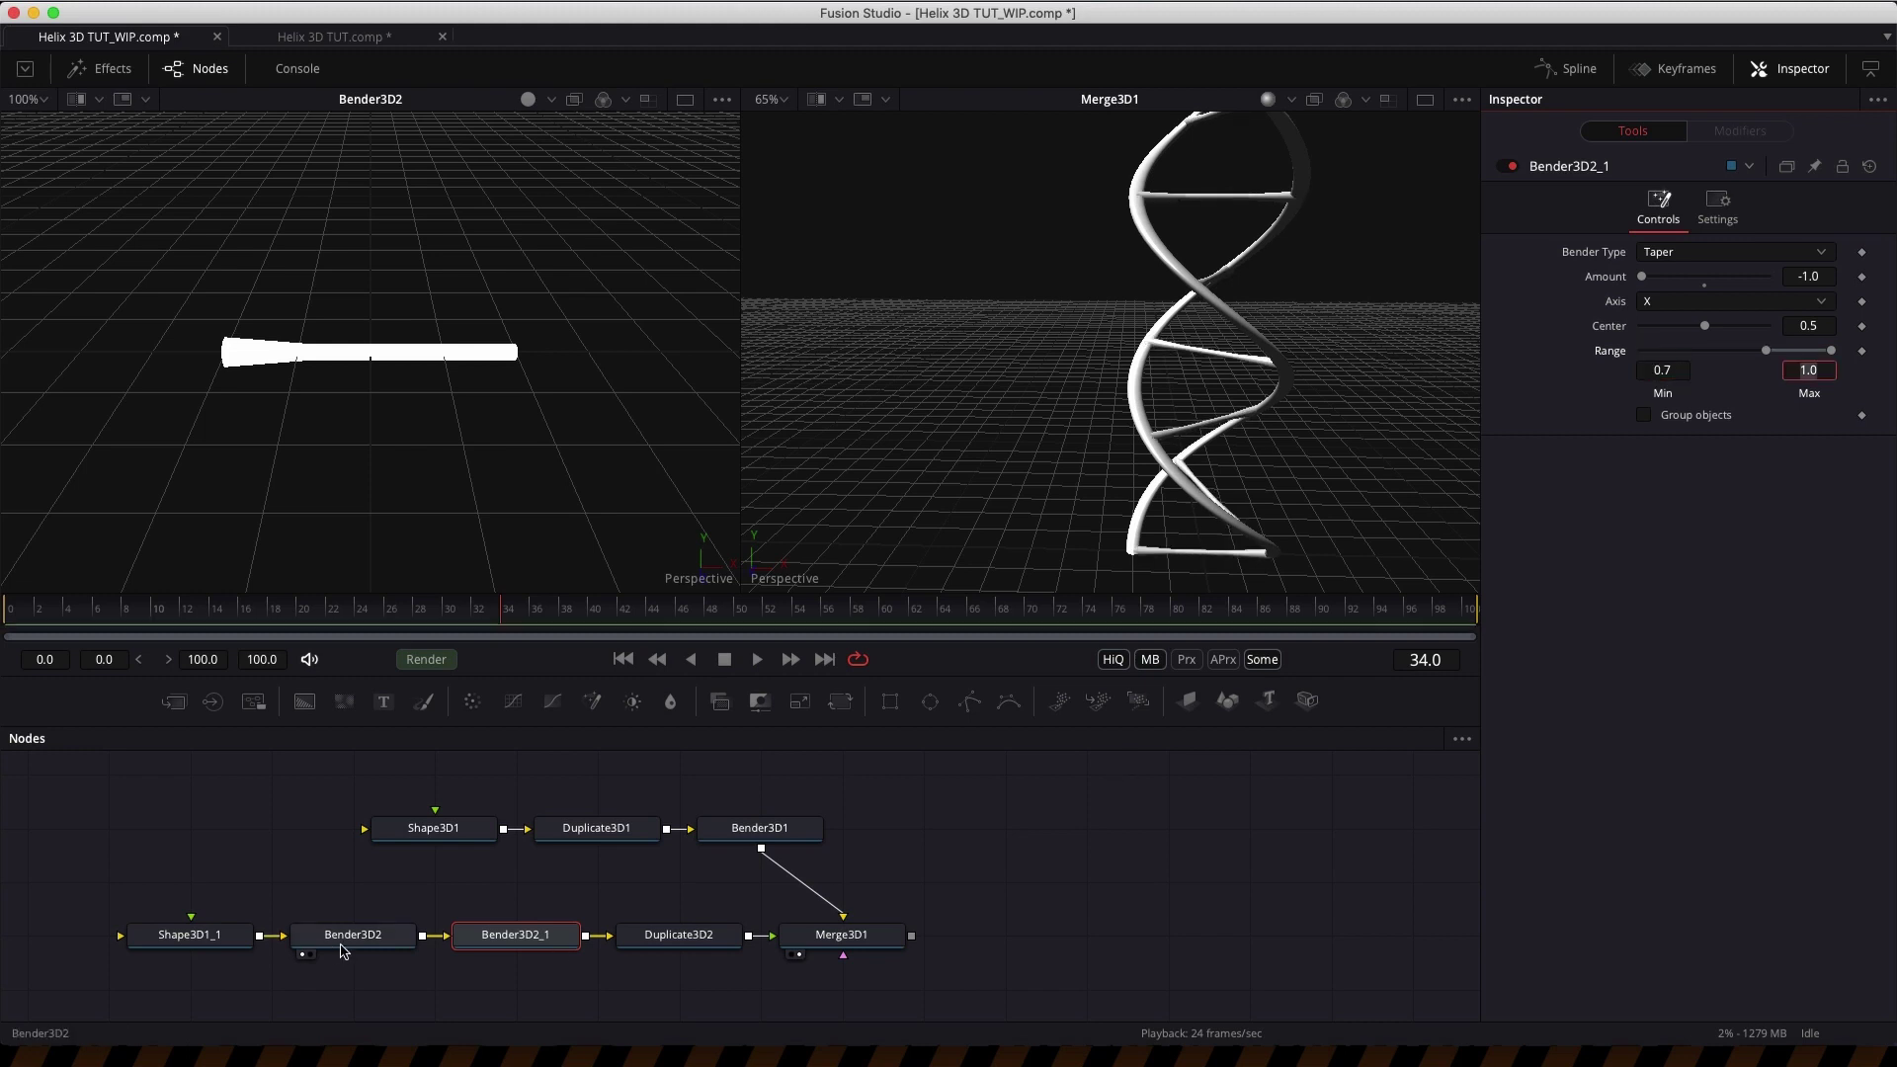
- Show Bender3D2_1 in the single-rung viewer, select both taper benders and examine the rungs up close in the merged scene
{"action": "left_click_drag", "start_coordinate": [515, 935], "coordinate": [511, 485]}
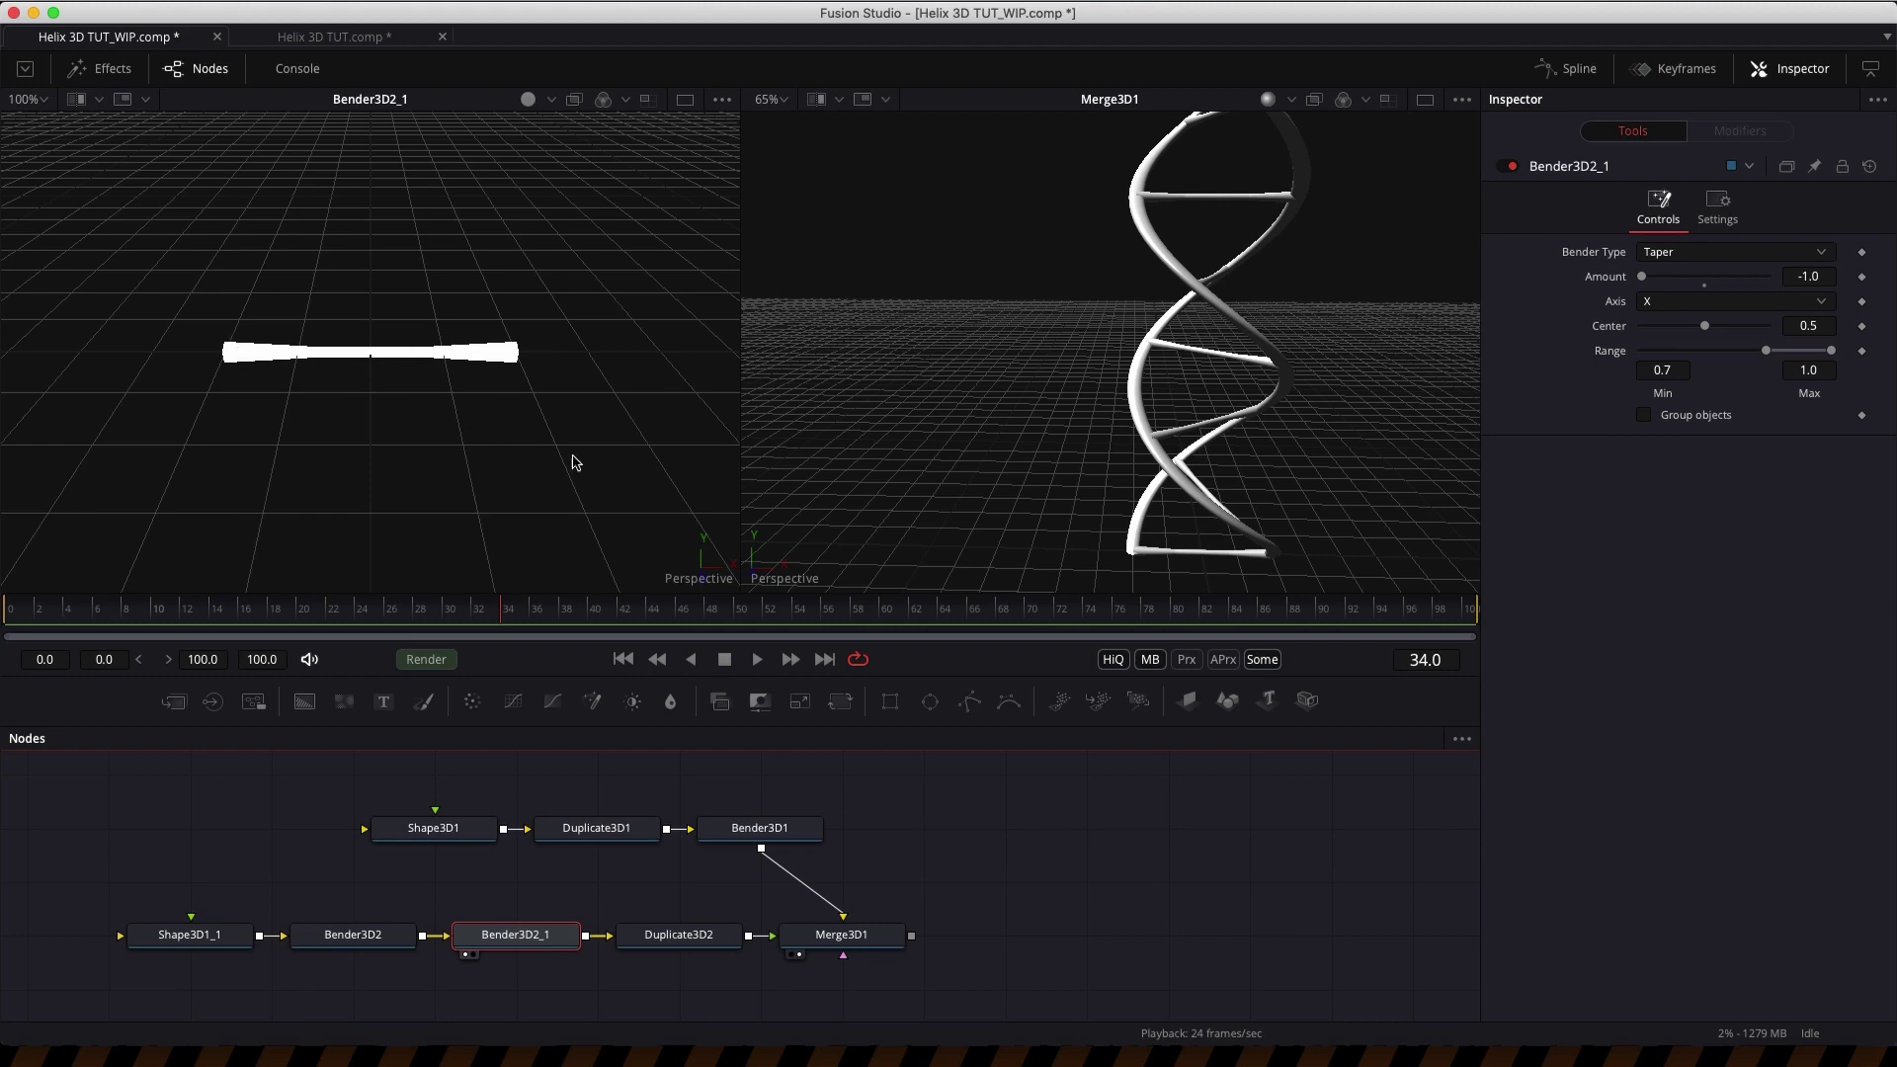
{"action": "left_click_drag", "start_coordinate": [534, 988], "coordinate": [297, 925]}
{"action": "scroll", "coordinate": [1243, 430], "scroll_direction": "up", "scroll_amount": 2}
{"action": "left_click_drag", "start_coordinate": [1243, 431], "coordinate": [1146, 450]}
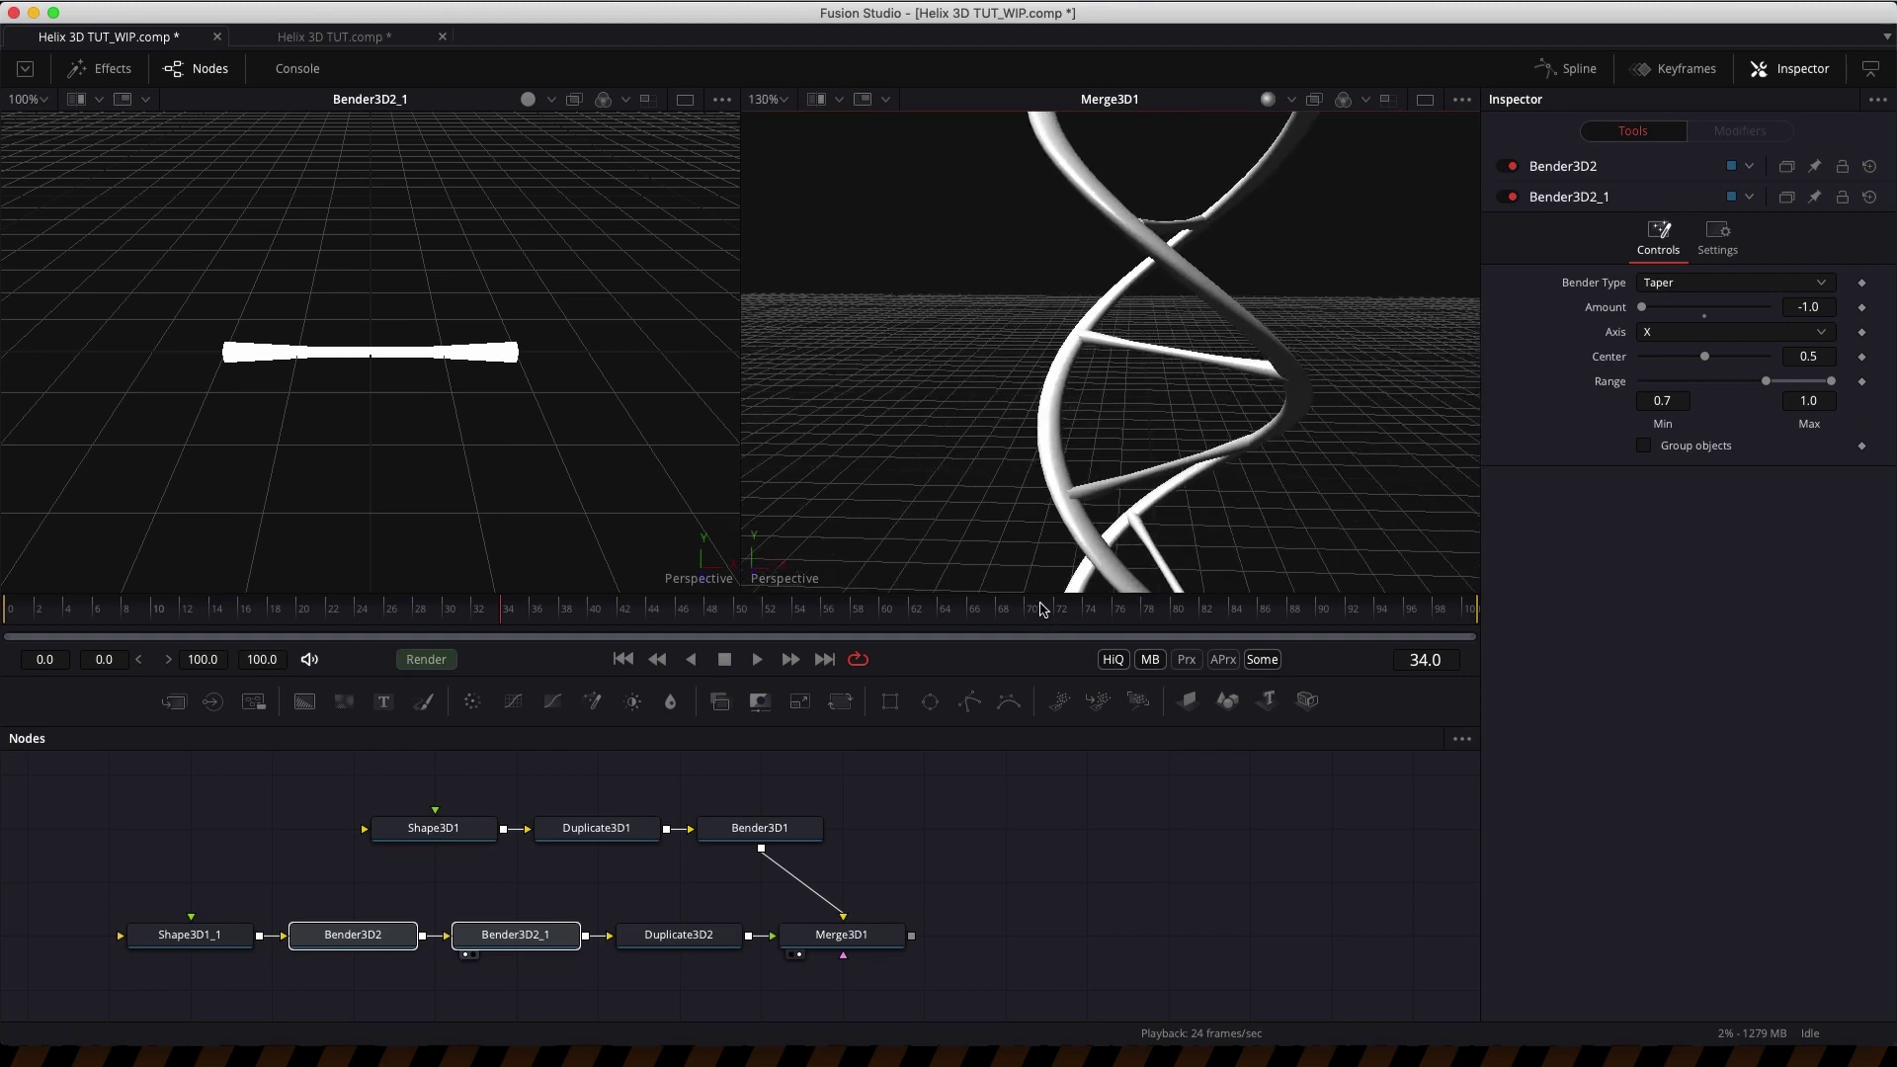
- Toggle both taper benders off and on to compare the rungs with and without tapering, and frame the whole helix
{"action": "key", "text": "ctrl+p"}
{"action": "key", "text": "ctrl+p"}
{"action": "key", "text": "ctrl+p"}
{"action": "key", "text": "ctrl+p"}
{"action": "key", "text": "ctrl+p"}
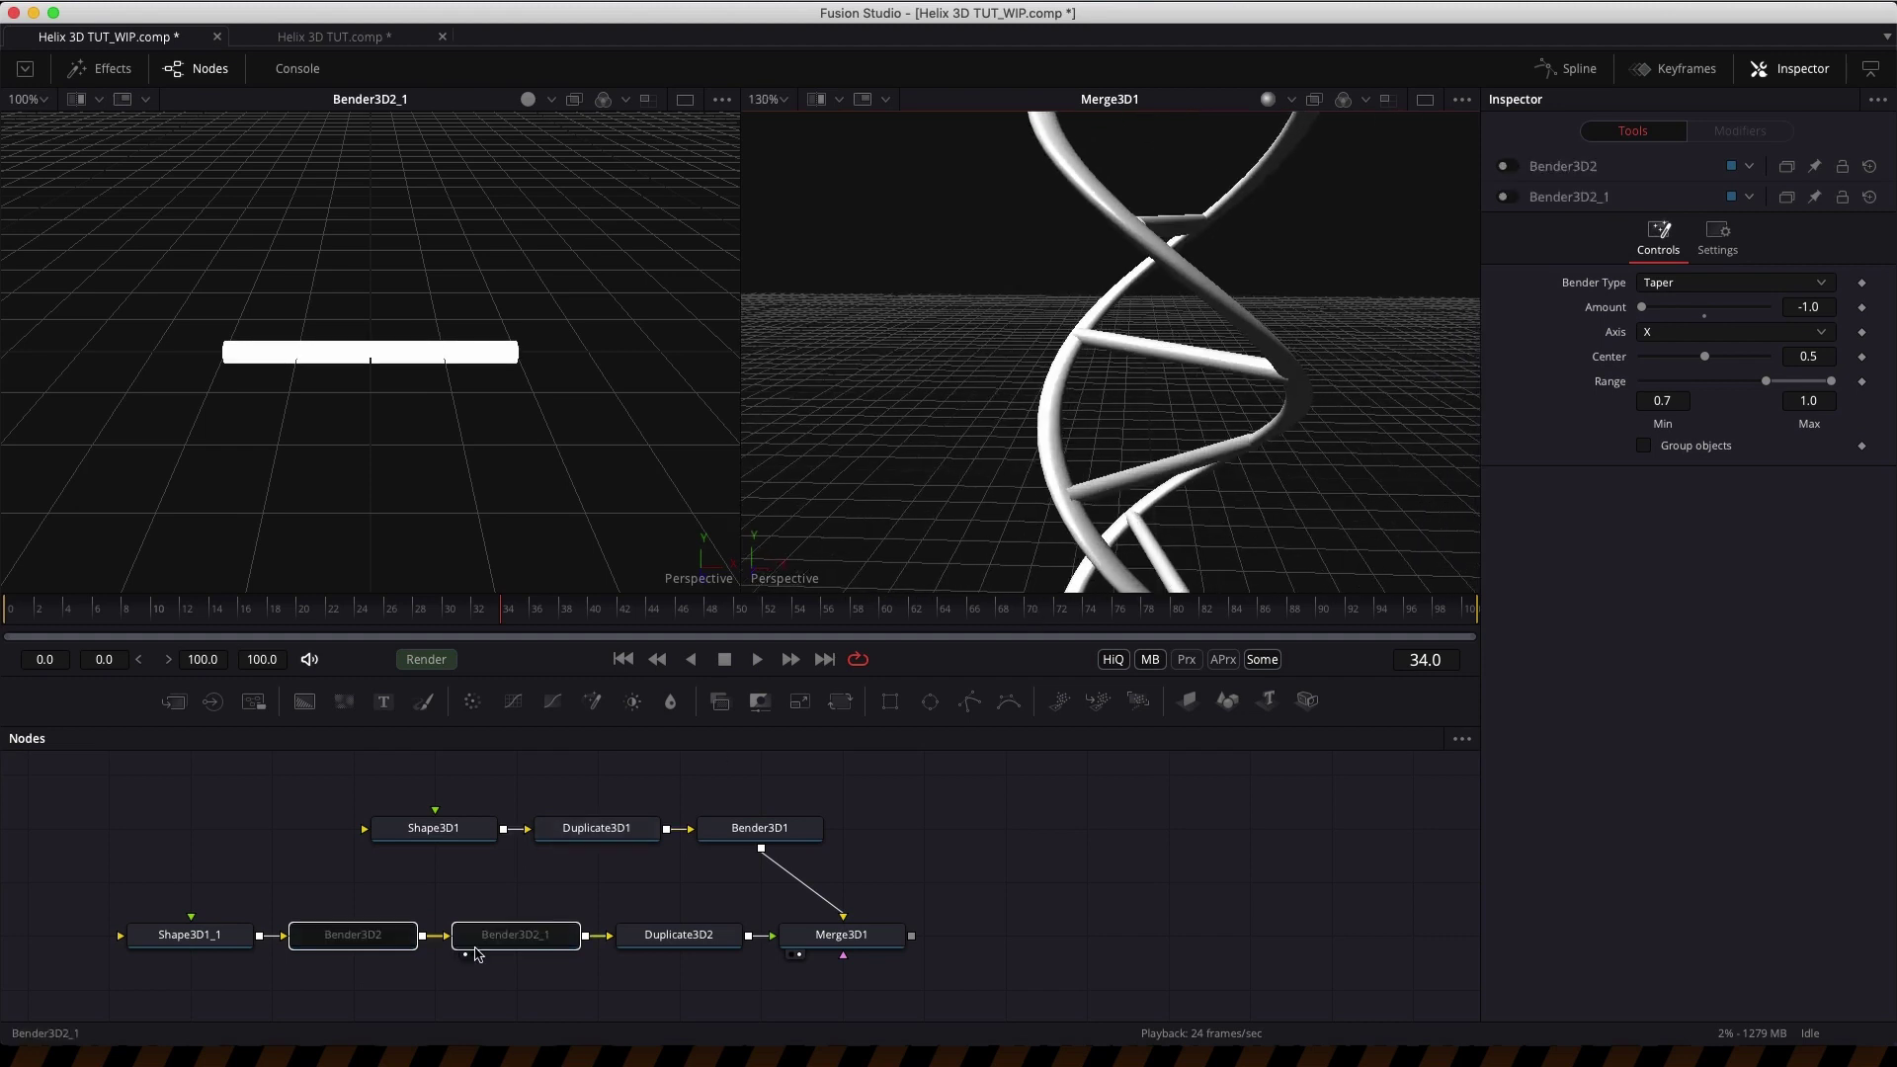
{"action": "key", "text": "ctrl+p"}
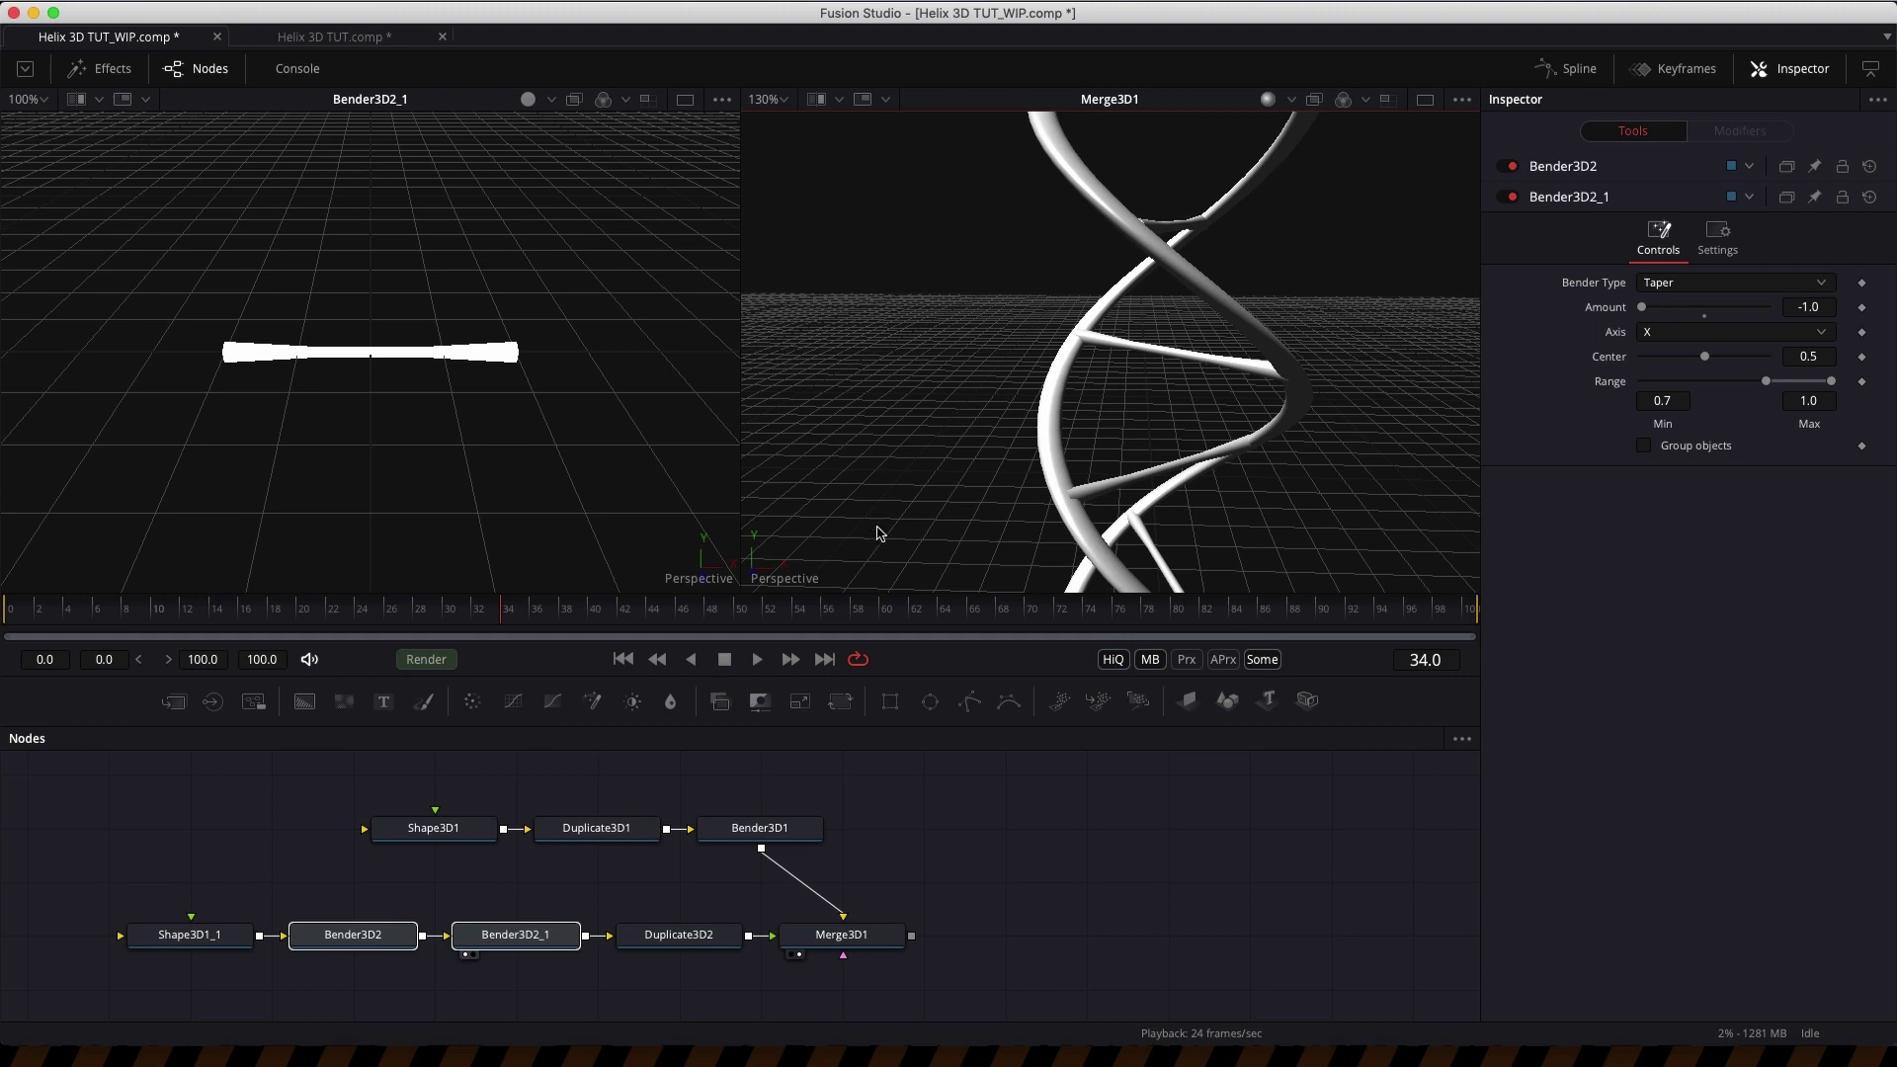
{"action": "key", "text": "ctrl+f"}
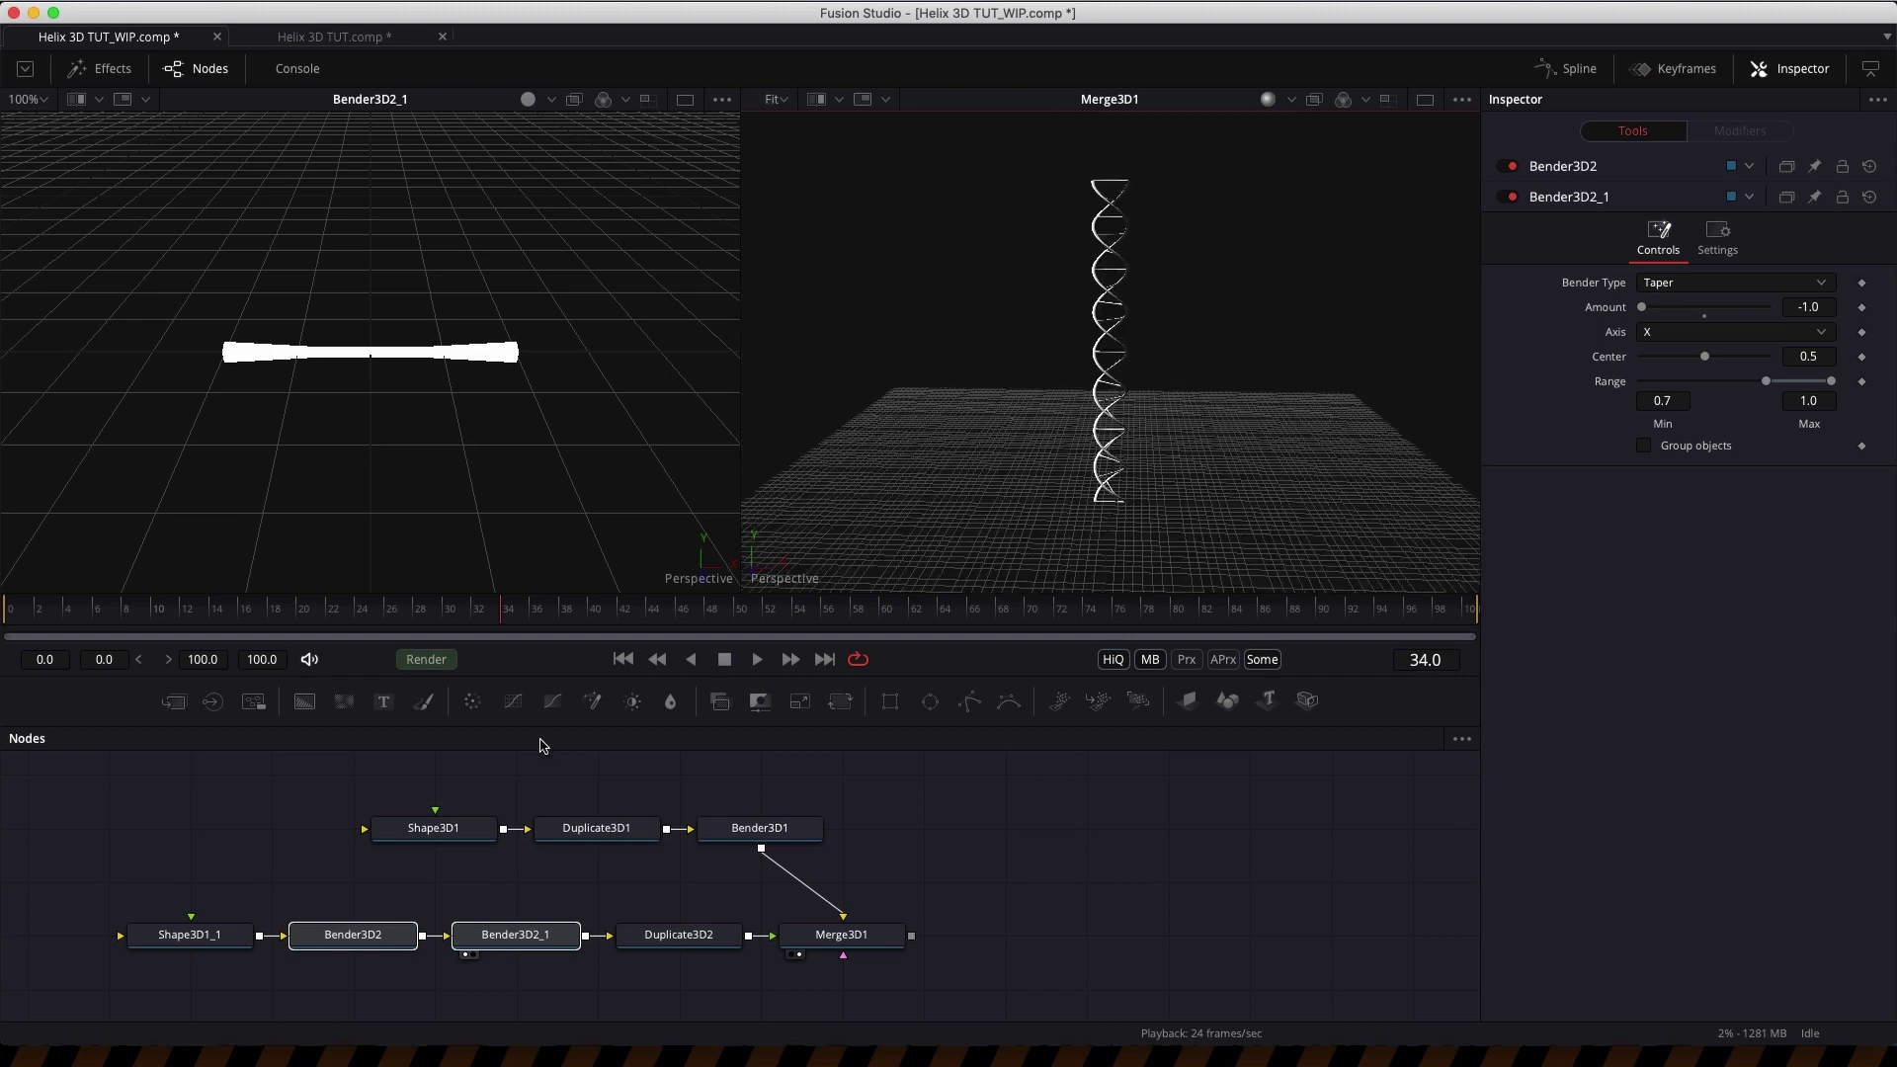
- Set Shape3D1's Y pivot to -5, unlock its scale axes and try reducing only the Y scale to about 0.71
{"action": "left_click", "coordinate": [429, 826]}
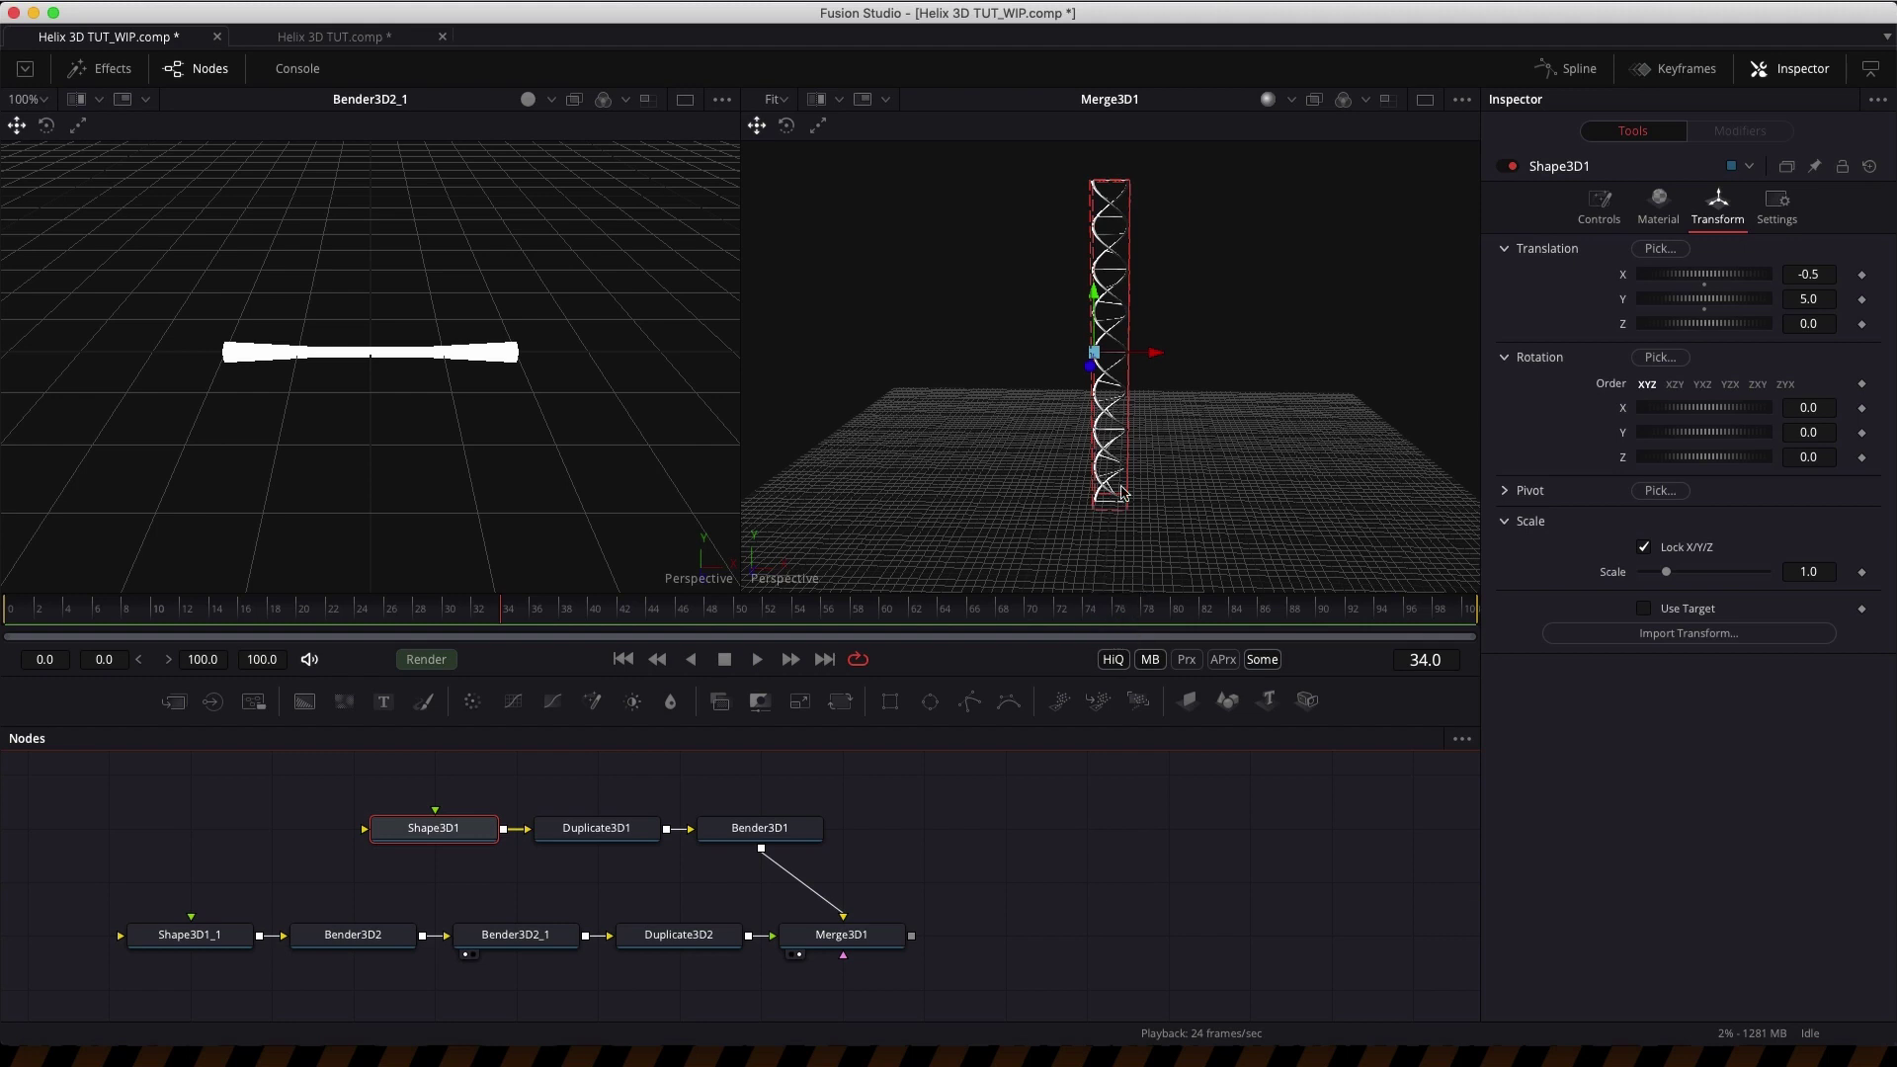
{"action": "left_click", "coordinate": [1506, 492]}
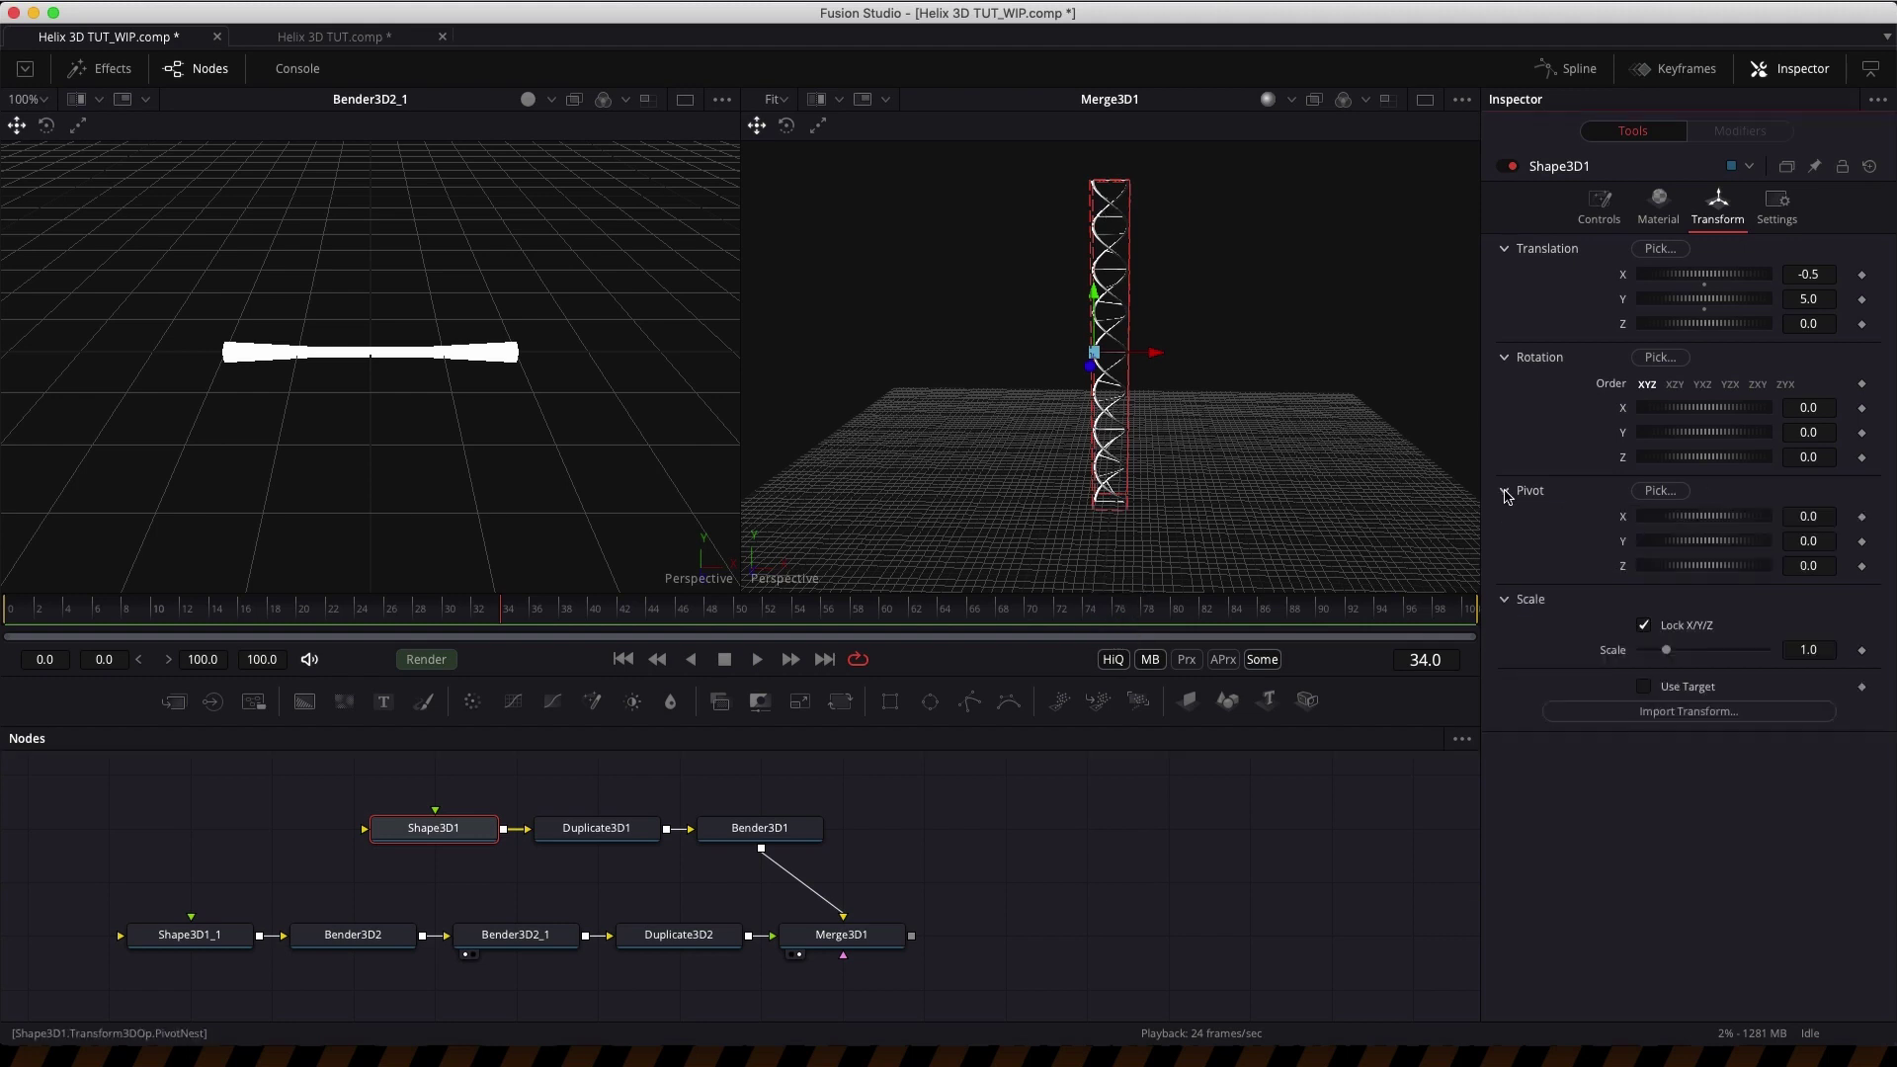
{"action": "left_click", "coordinate": [1830, 541]}
{"action": "type", "text": "-5"}
{"action": "key", "text": "Tab"}
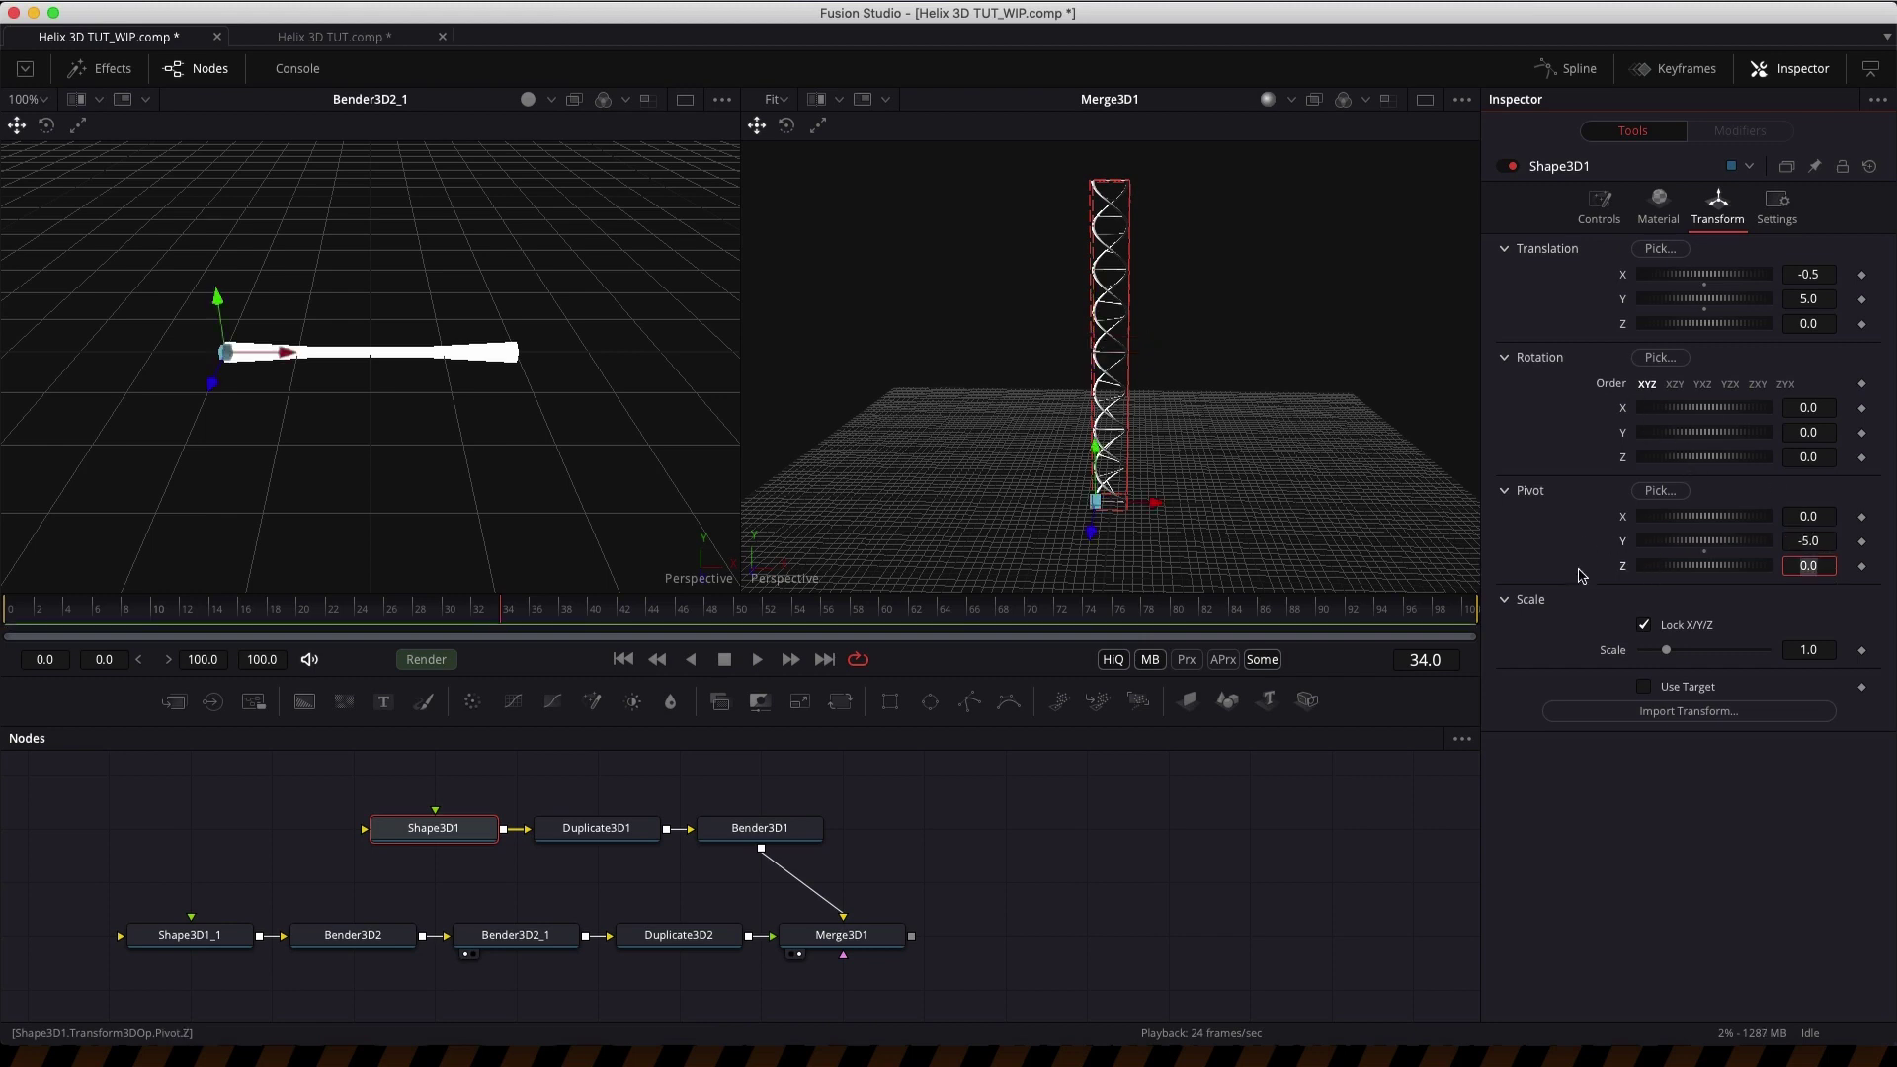
{"action": "left_click", "coordinate": [1643, 625]}
{"action": "left_click_drag", "start_coordinate": [1666, 675], "coordinate": [1664, 678]}
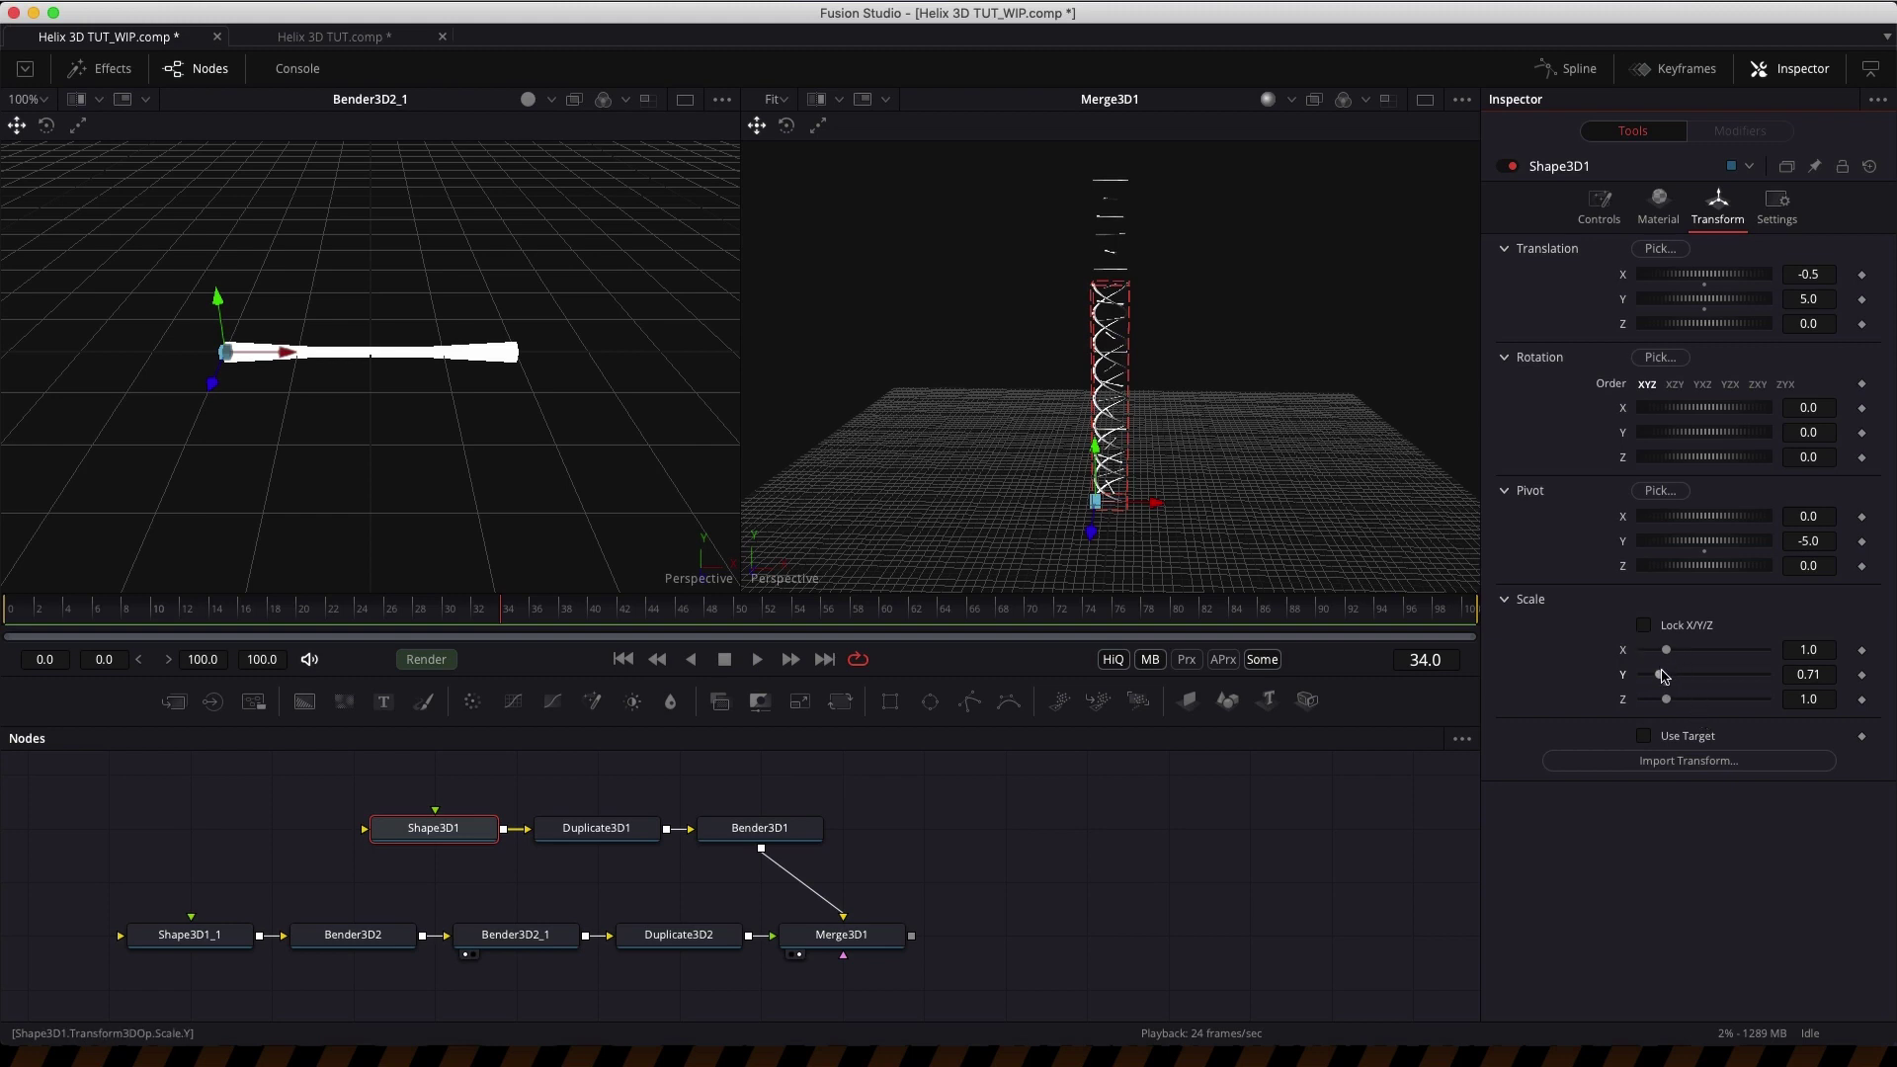
- Reset Shape3D1's Y scale to 1.0 and its Y pivot to 0
{"action": "double_click", "coordinate": [1664, 677]}
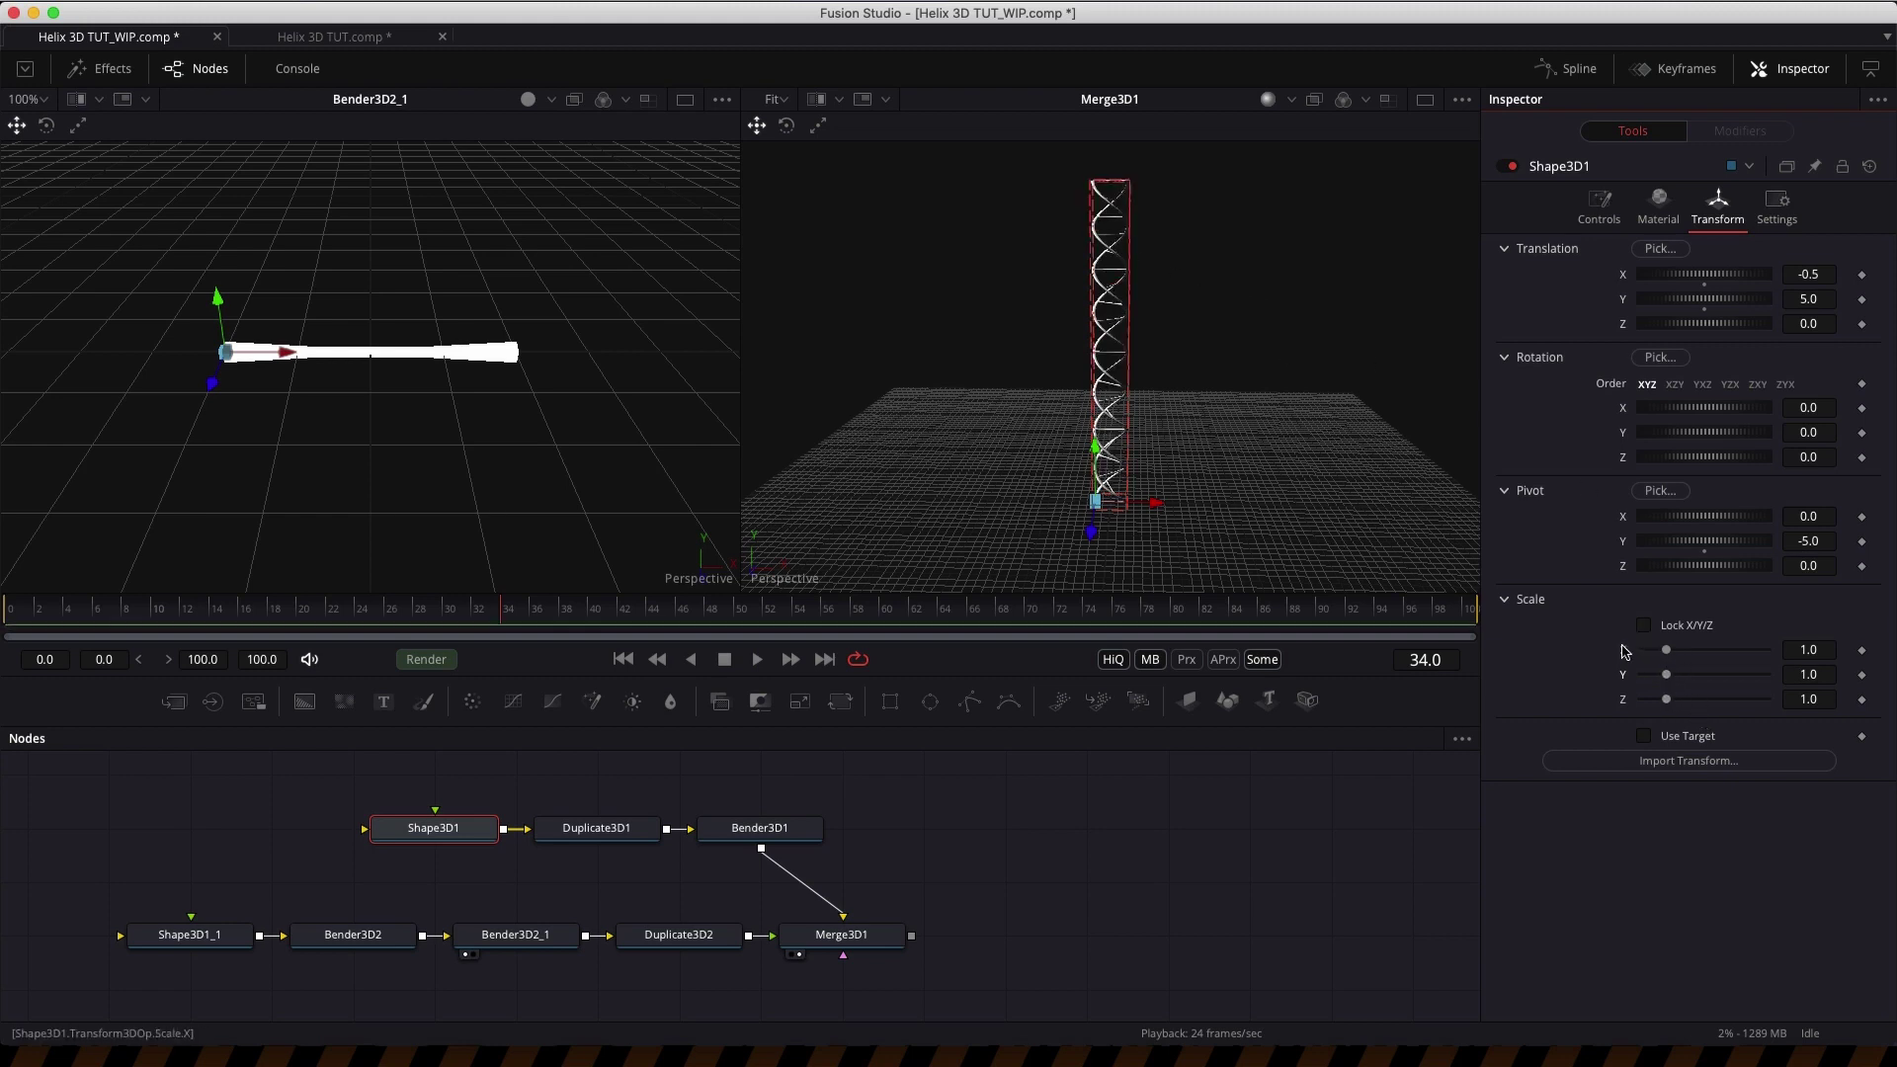
{"action": "left_click", "coordinate": [1808, 540]}
{"action": "type", "text": "0"}
{"action": "key", "text": "Tab"}
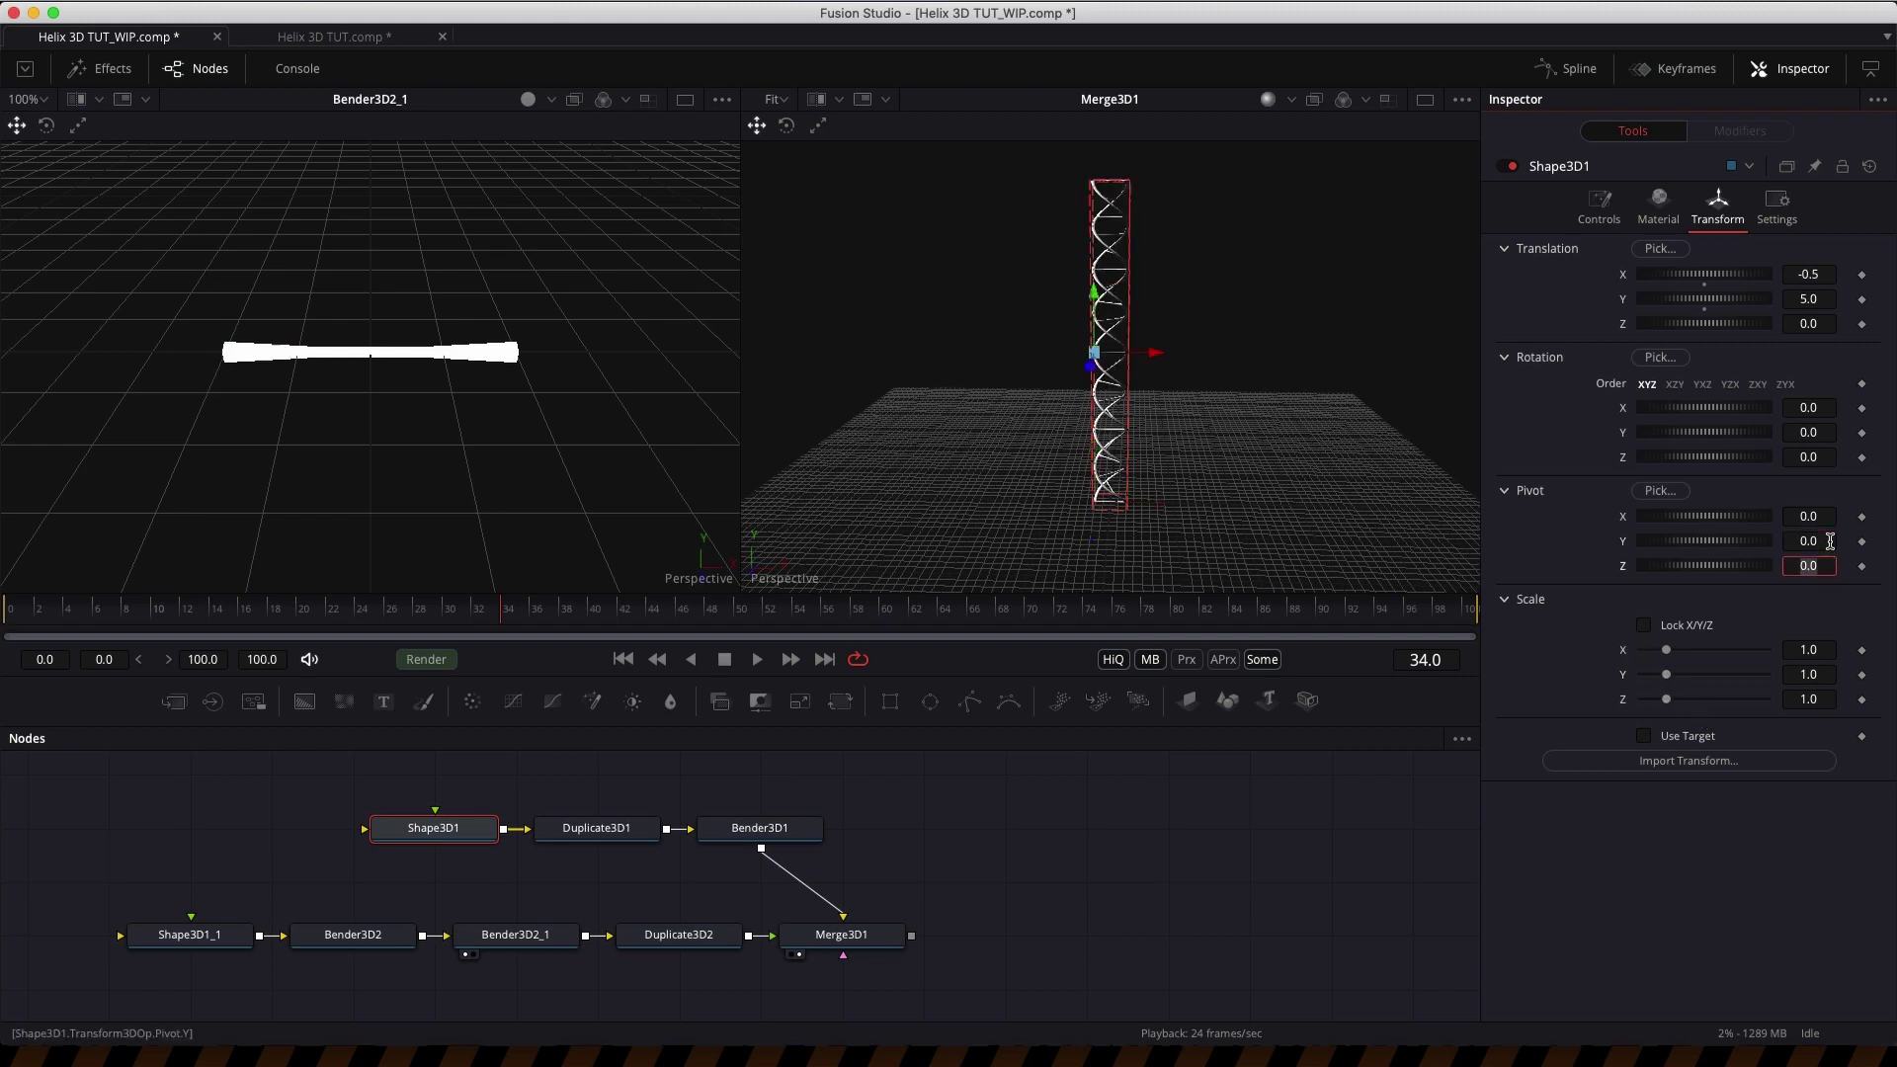
- Make room beside the helix nodes and add a Background node in the empty area
{"action": "left_click", "coordinate": [1092, 809]}
{"action": "scroll", "coordinate": [606, 777], "scroll_direction": "left", "scroll_amount": 10}
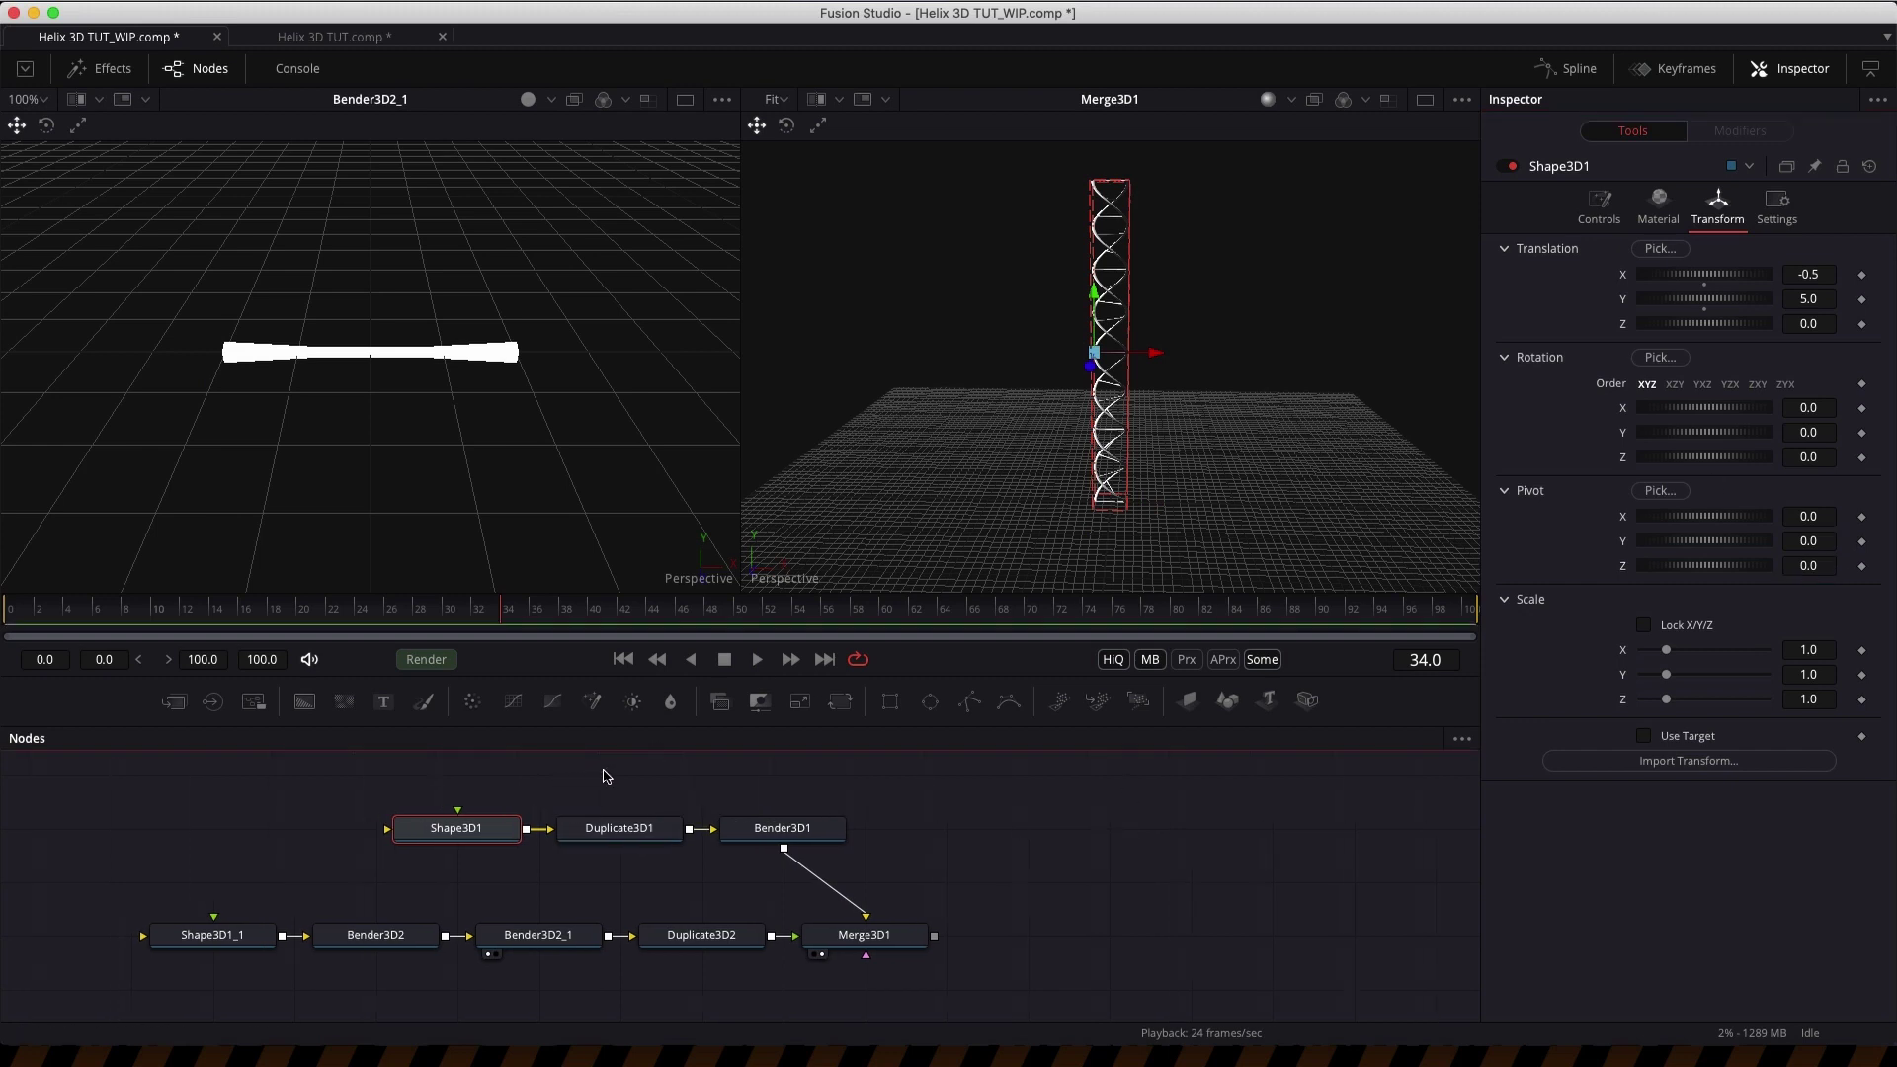
{"action": "left_click", "coordinate": [389, 813]}
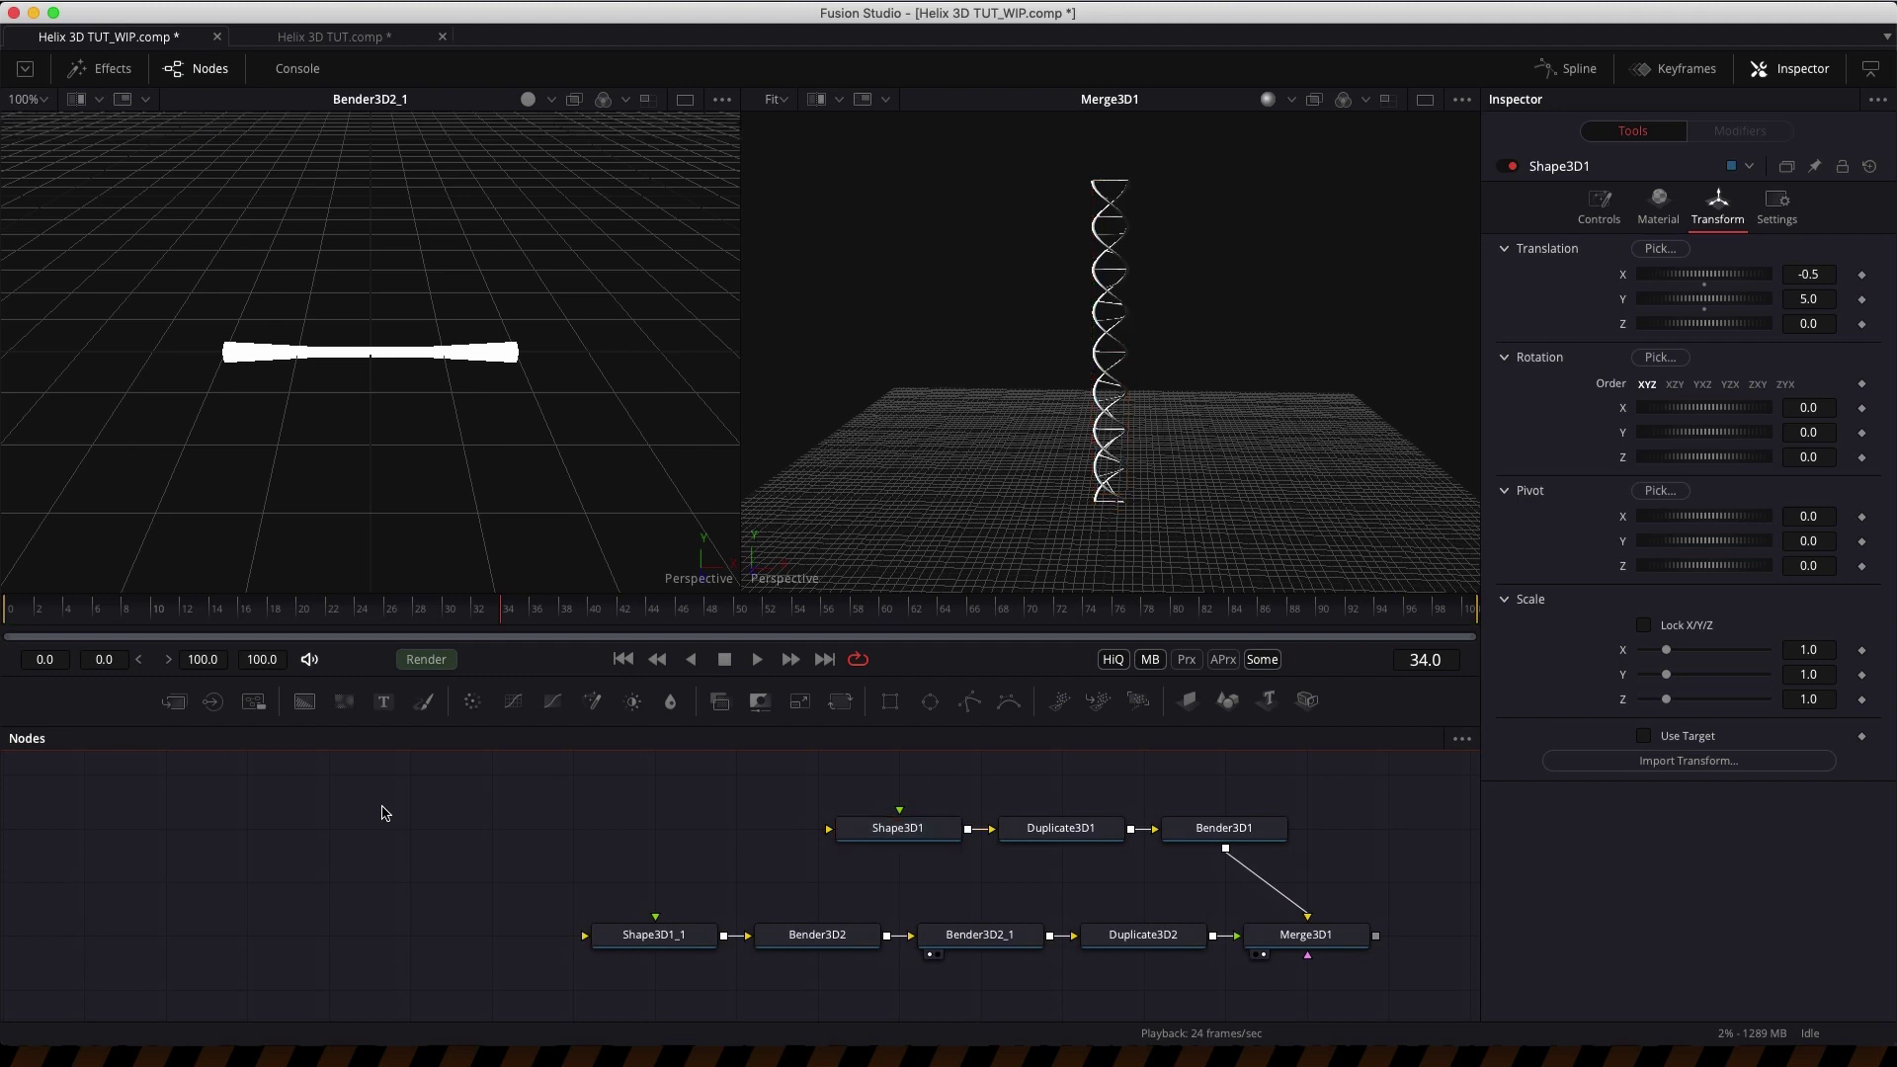
{"action": "key", "text": "shift+space"}
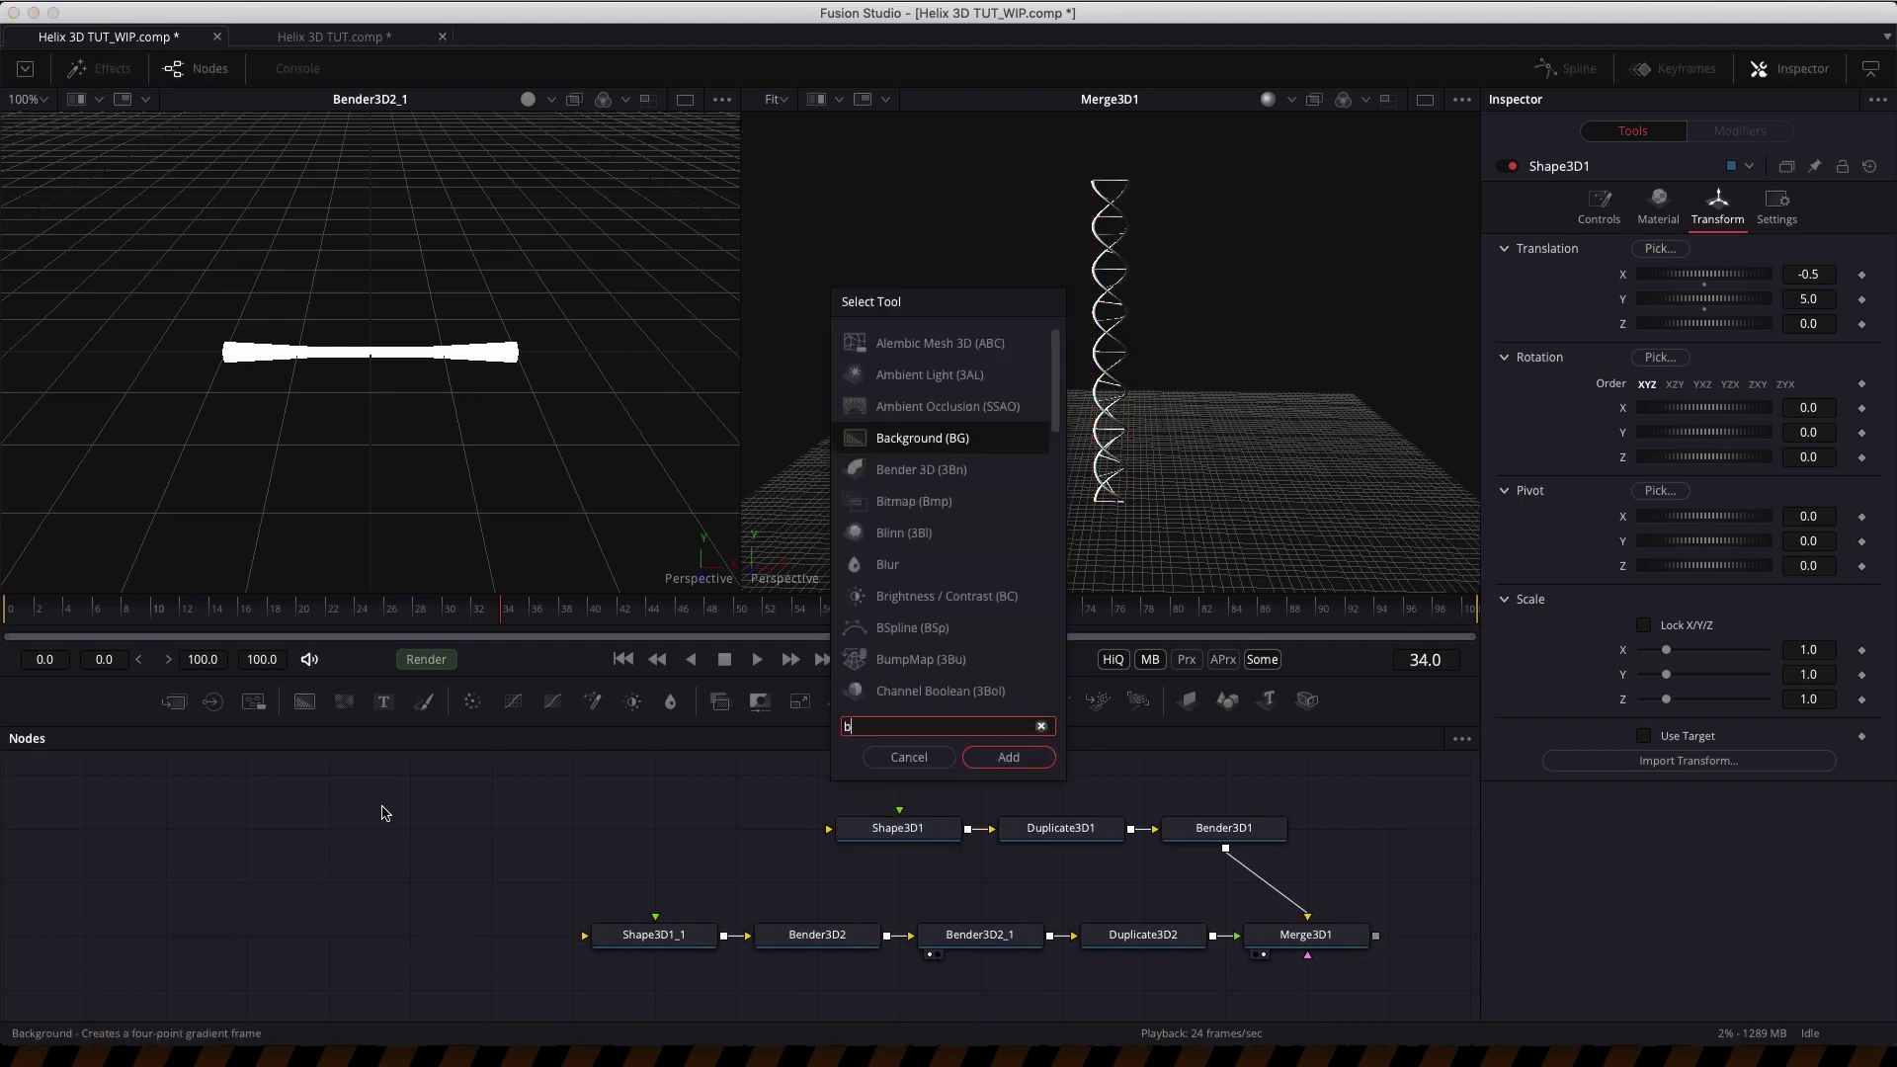
{"action": "type", "text": "bg"}
{"action": "key", "text": "Return"}
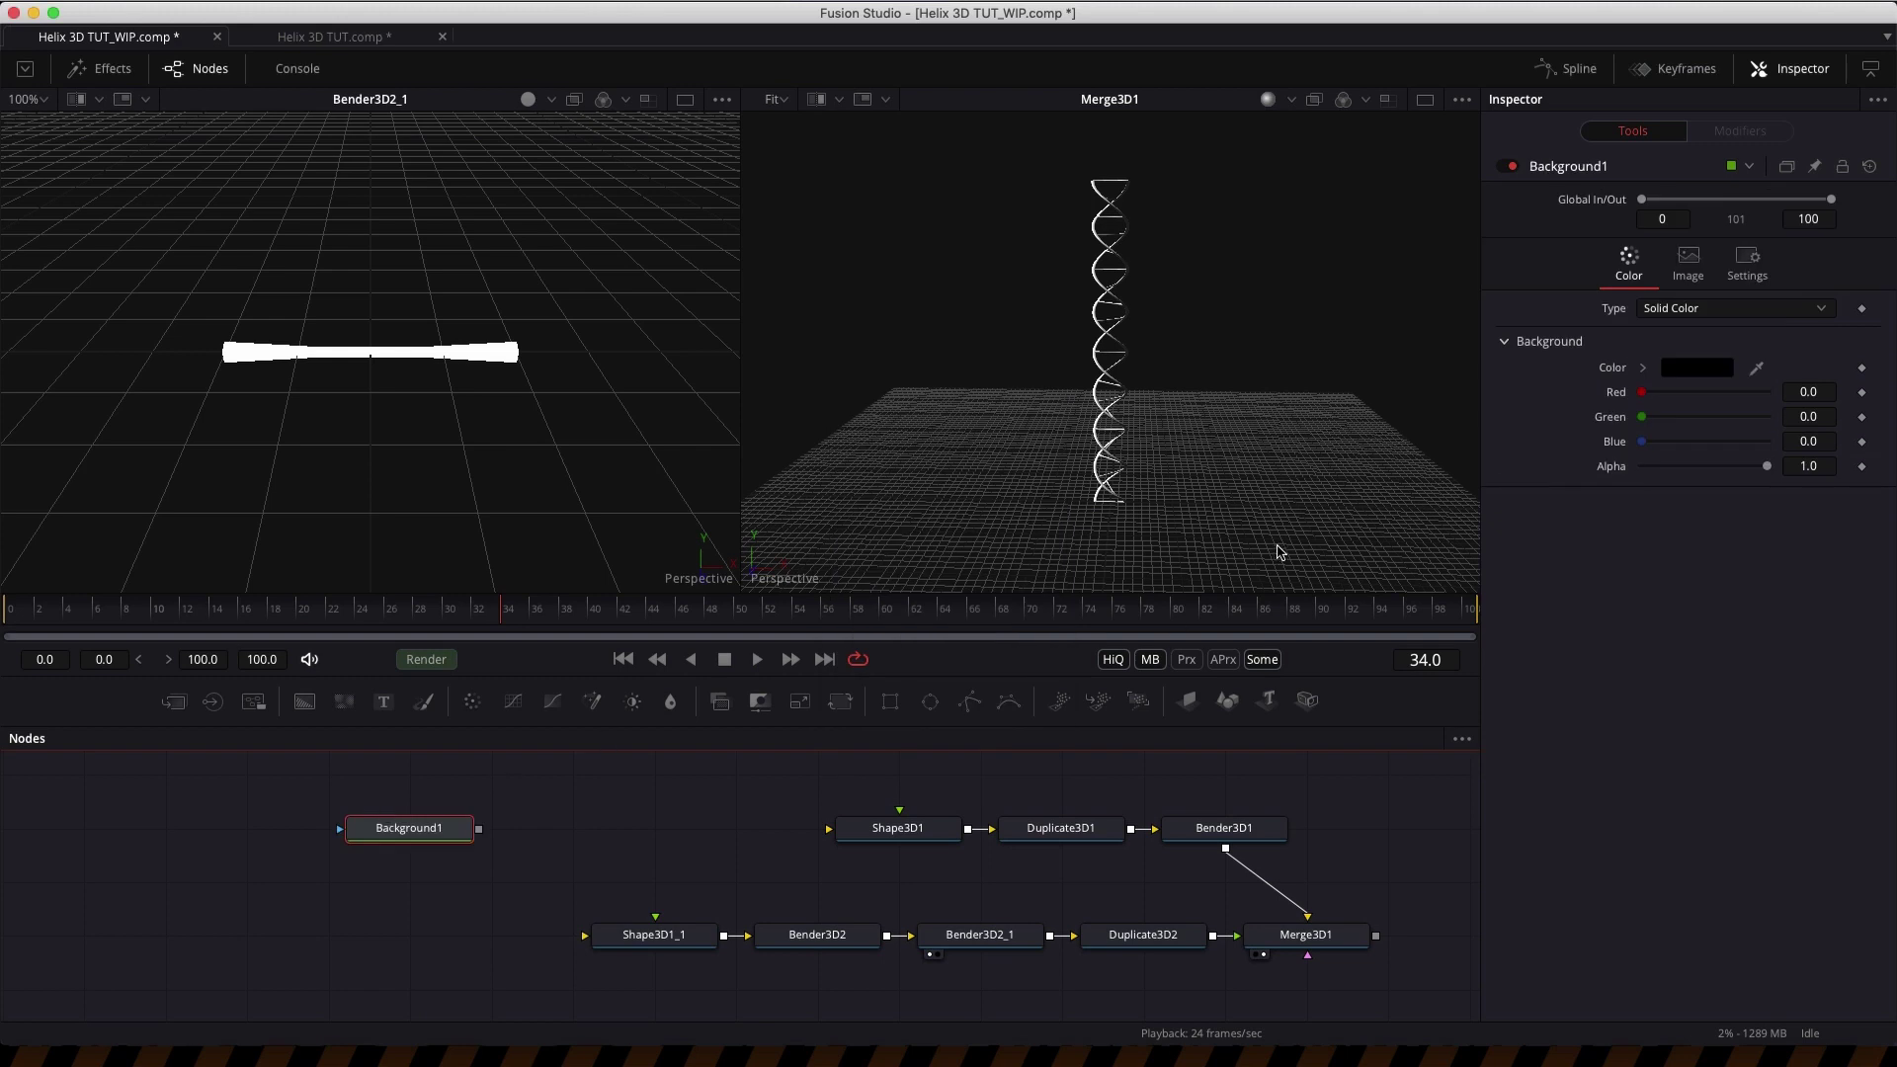
- Set the Background node's image size to 40 wide by 100 high
{"action": "left_click", "coordinate": [1689, 262]}
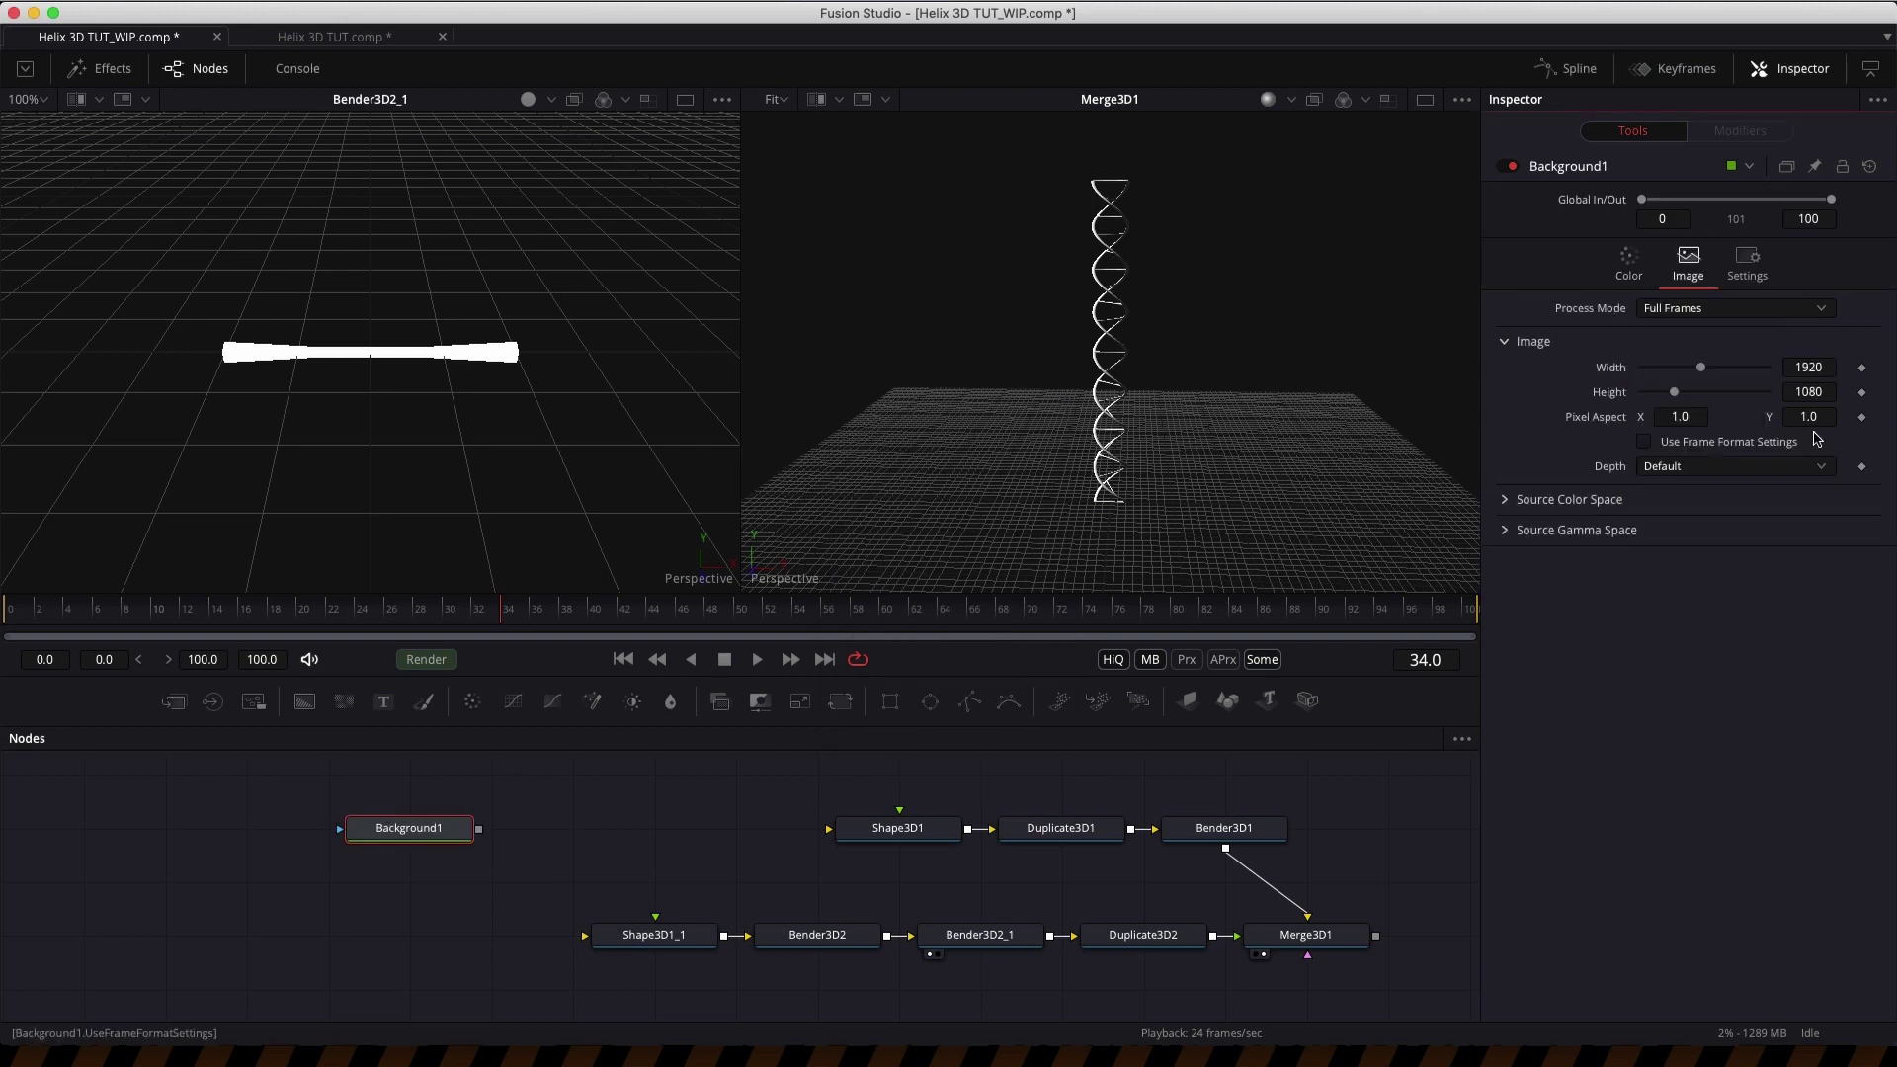
{"action": "left_click", "coordinate": [1828, 367]}
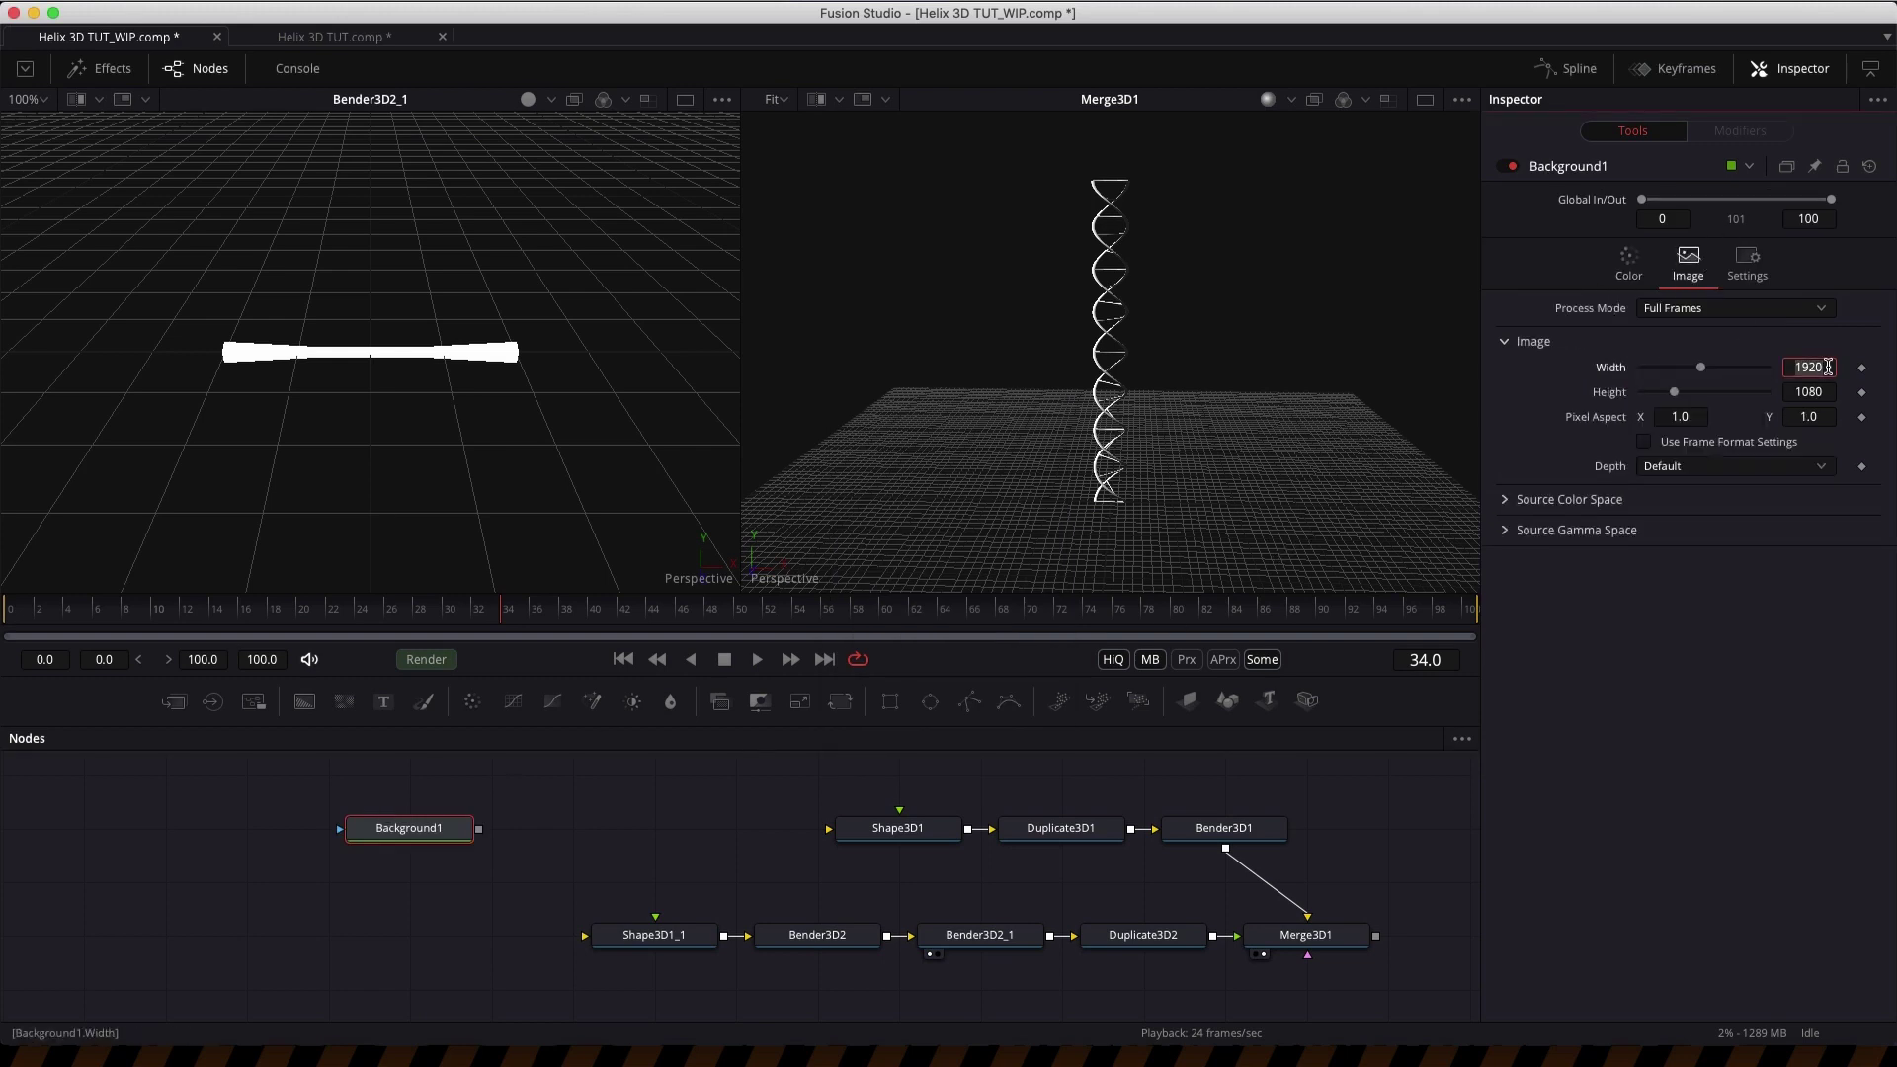
{"action": "type", "text": "40"}
{"action": "key", "text": "Tab"}
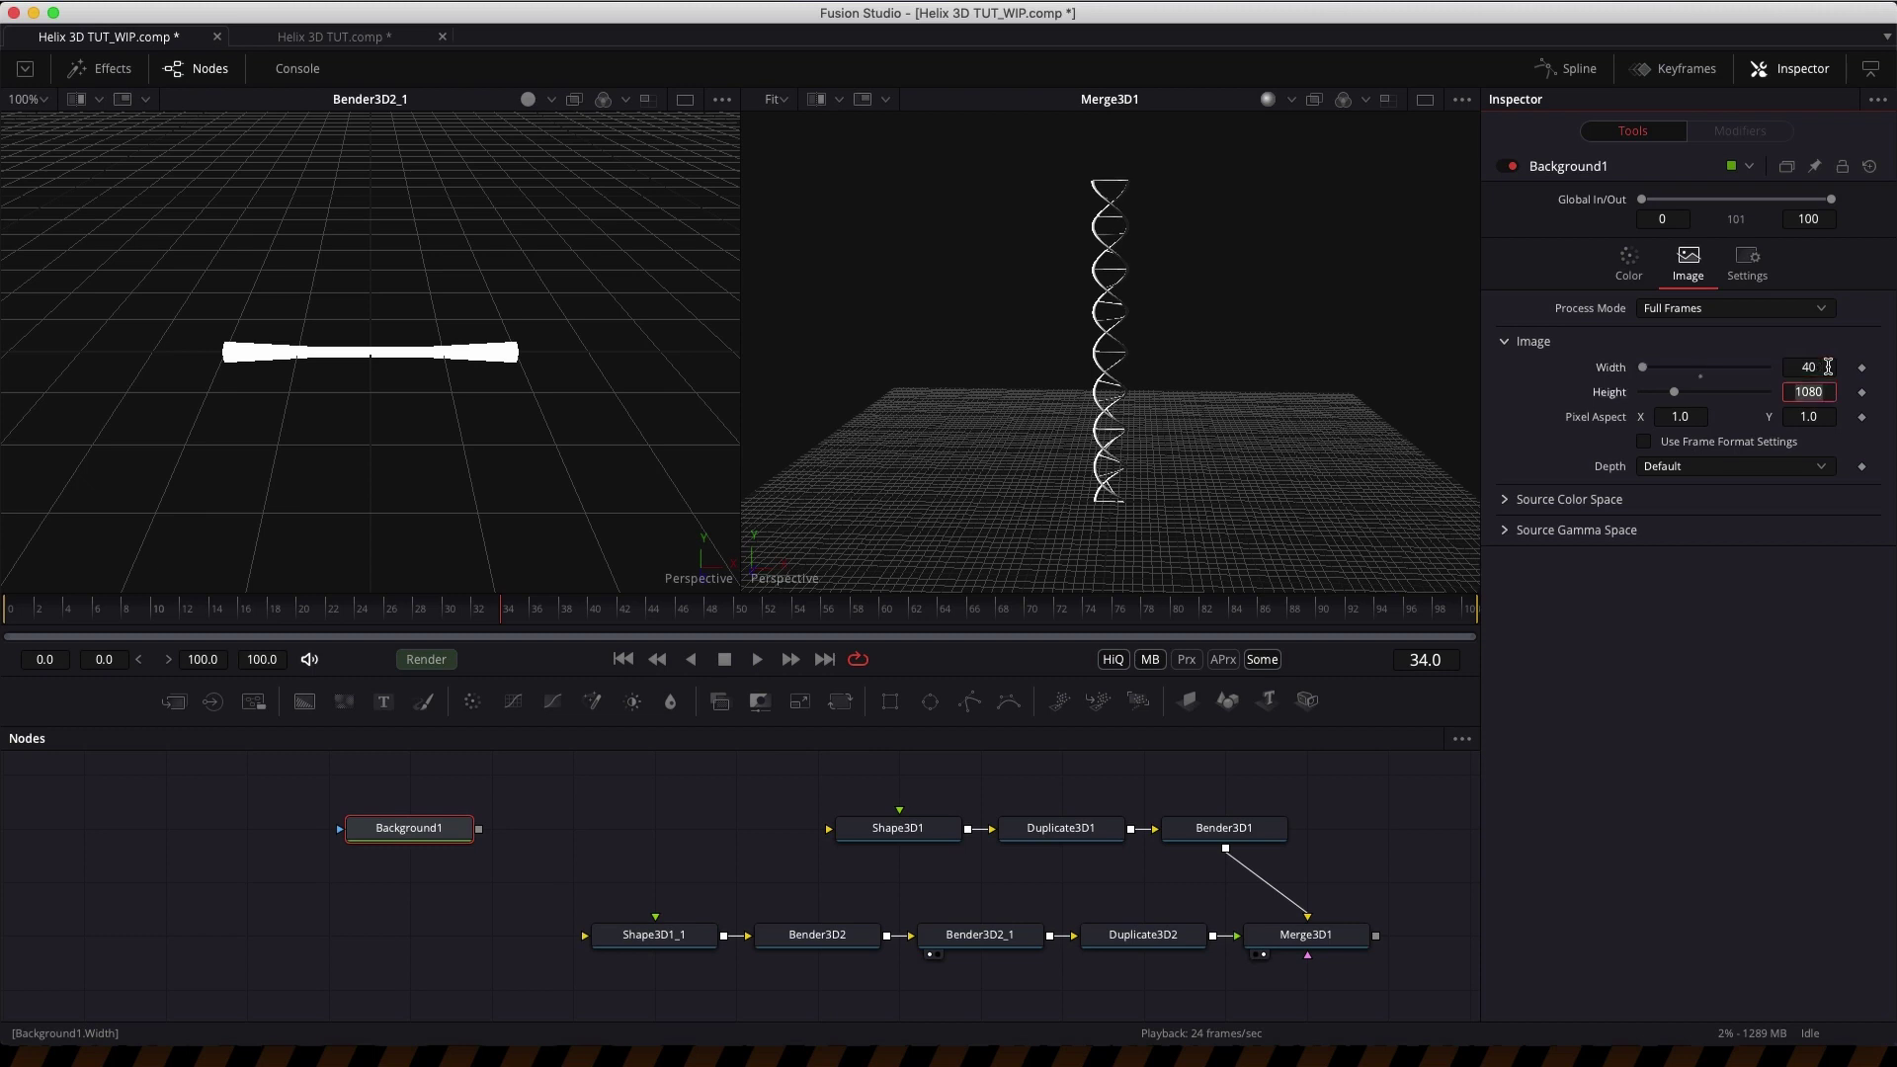
{"action": "type", "text": "100"}
{"action": "key", "text": "Return"}
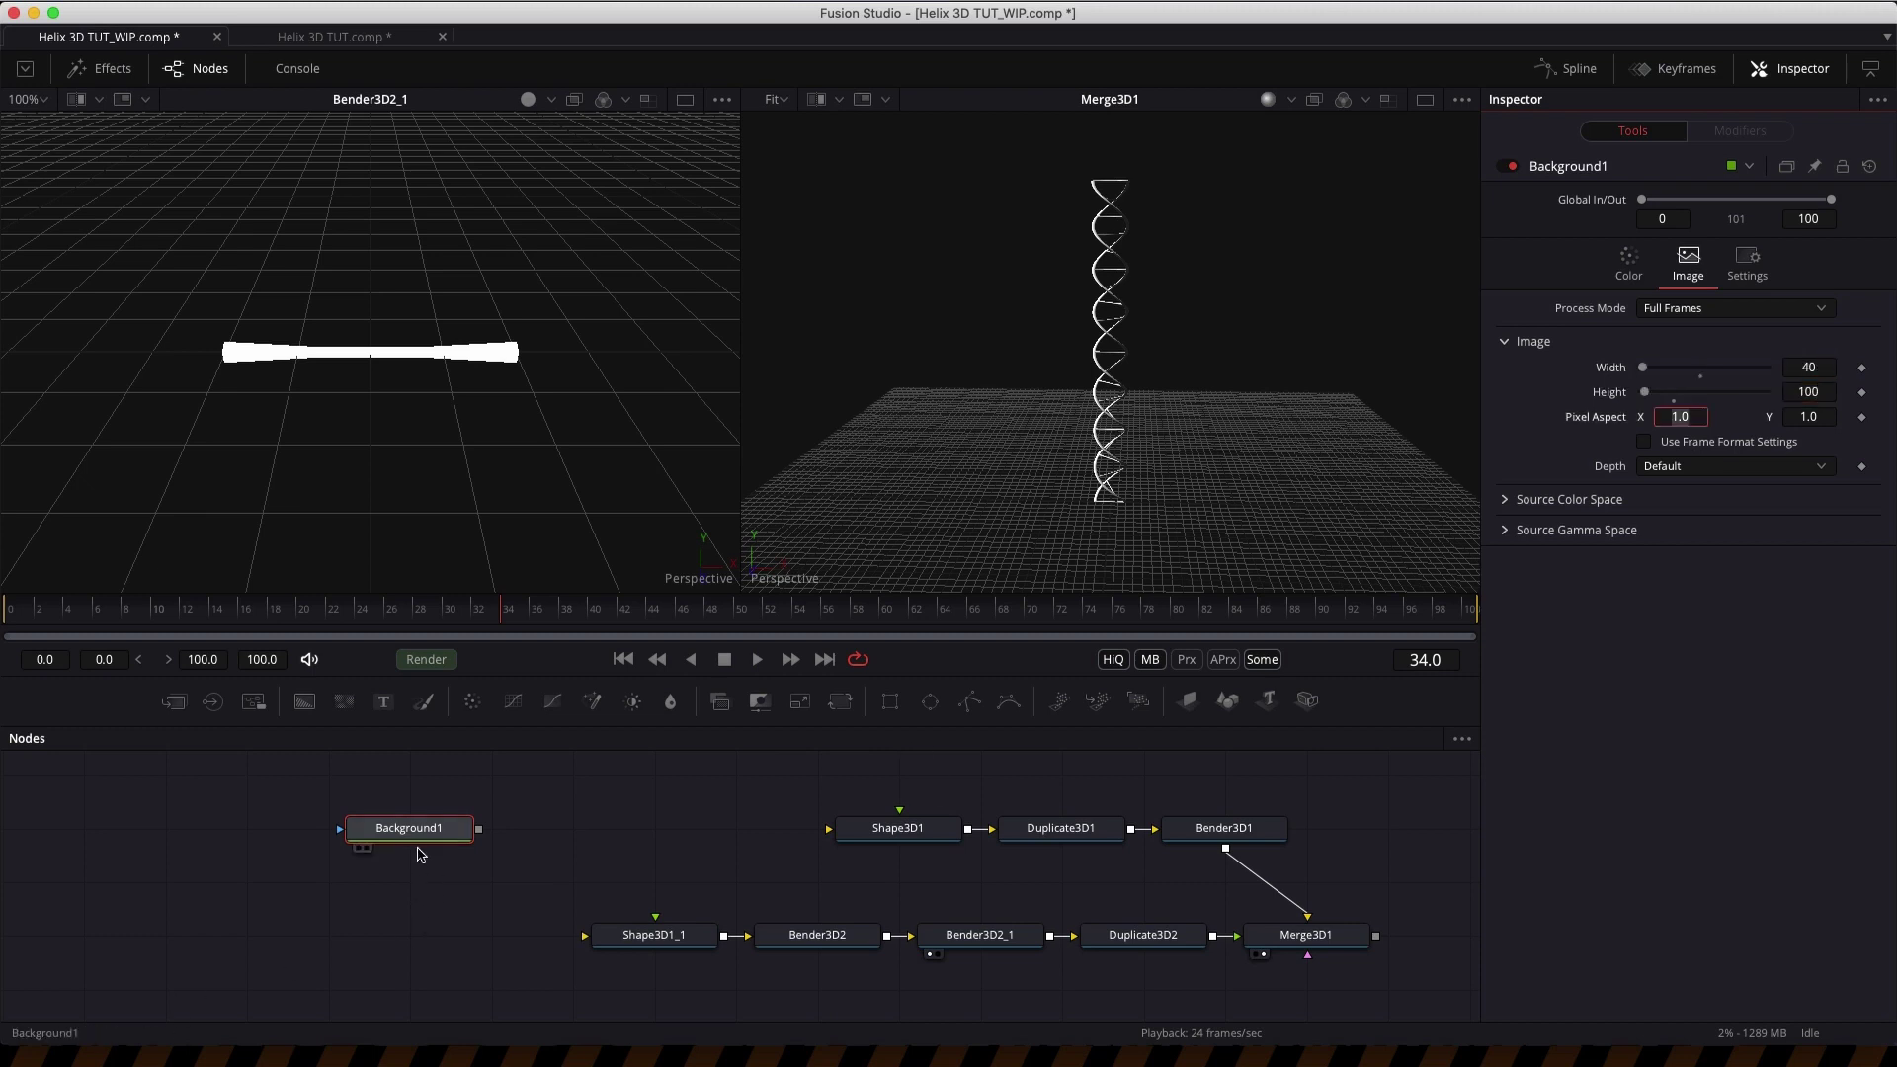
- Move Background1 down, paste a copy of it merged over the original, and show the merge in the single-rung viewer
{"action": "left_click_drag", "start_coordinate": [419, 838], "coordinate": [481, 886]}
{"action": "key", "text": "super+c"}
{"action": "key", "text": "super+v"}
{"action": "key", "text": "1"}
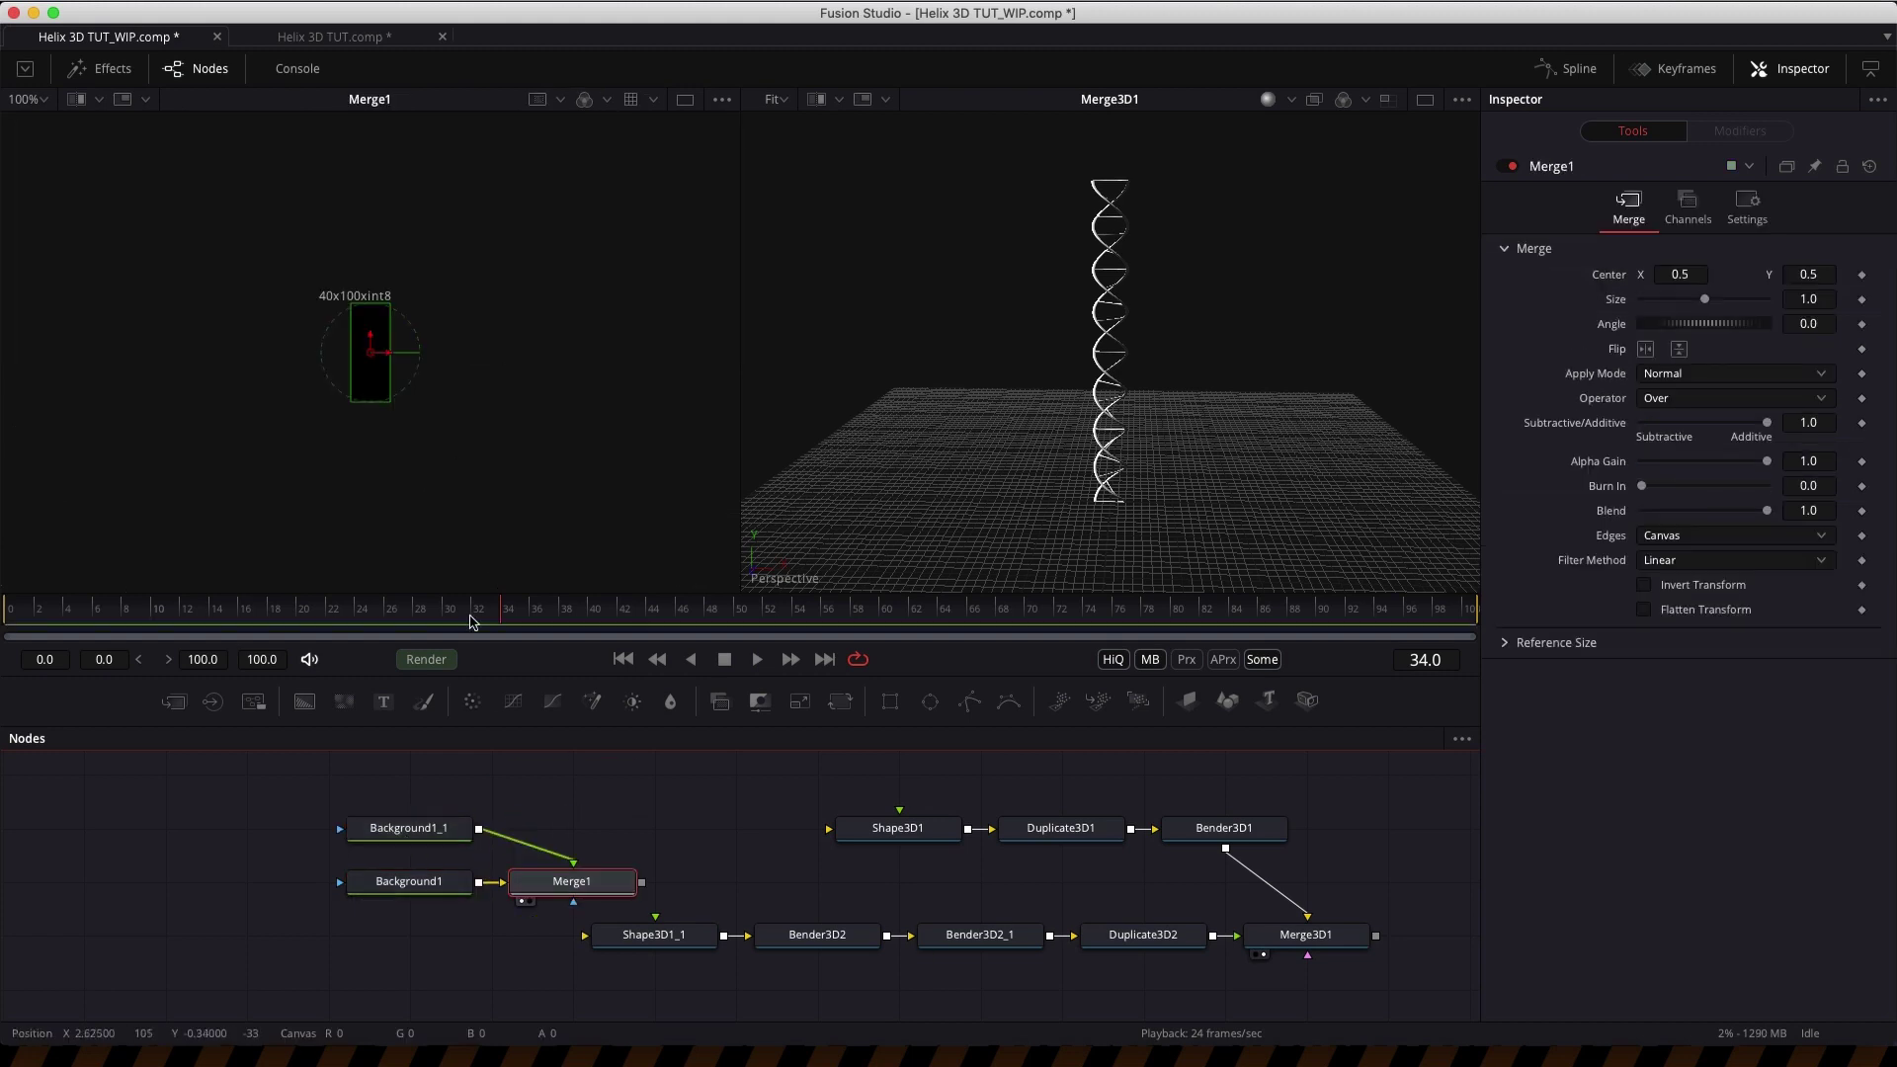
- Make Background1 solid white by setting its red, green and blue values to full
{"action": "left_click", "coordinate": [400, 832]}
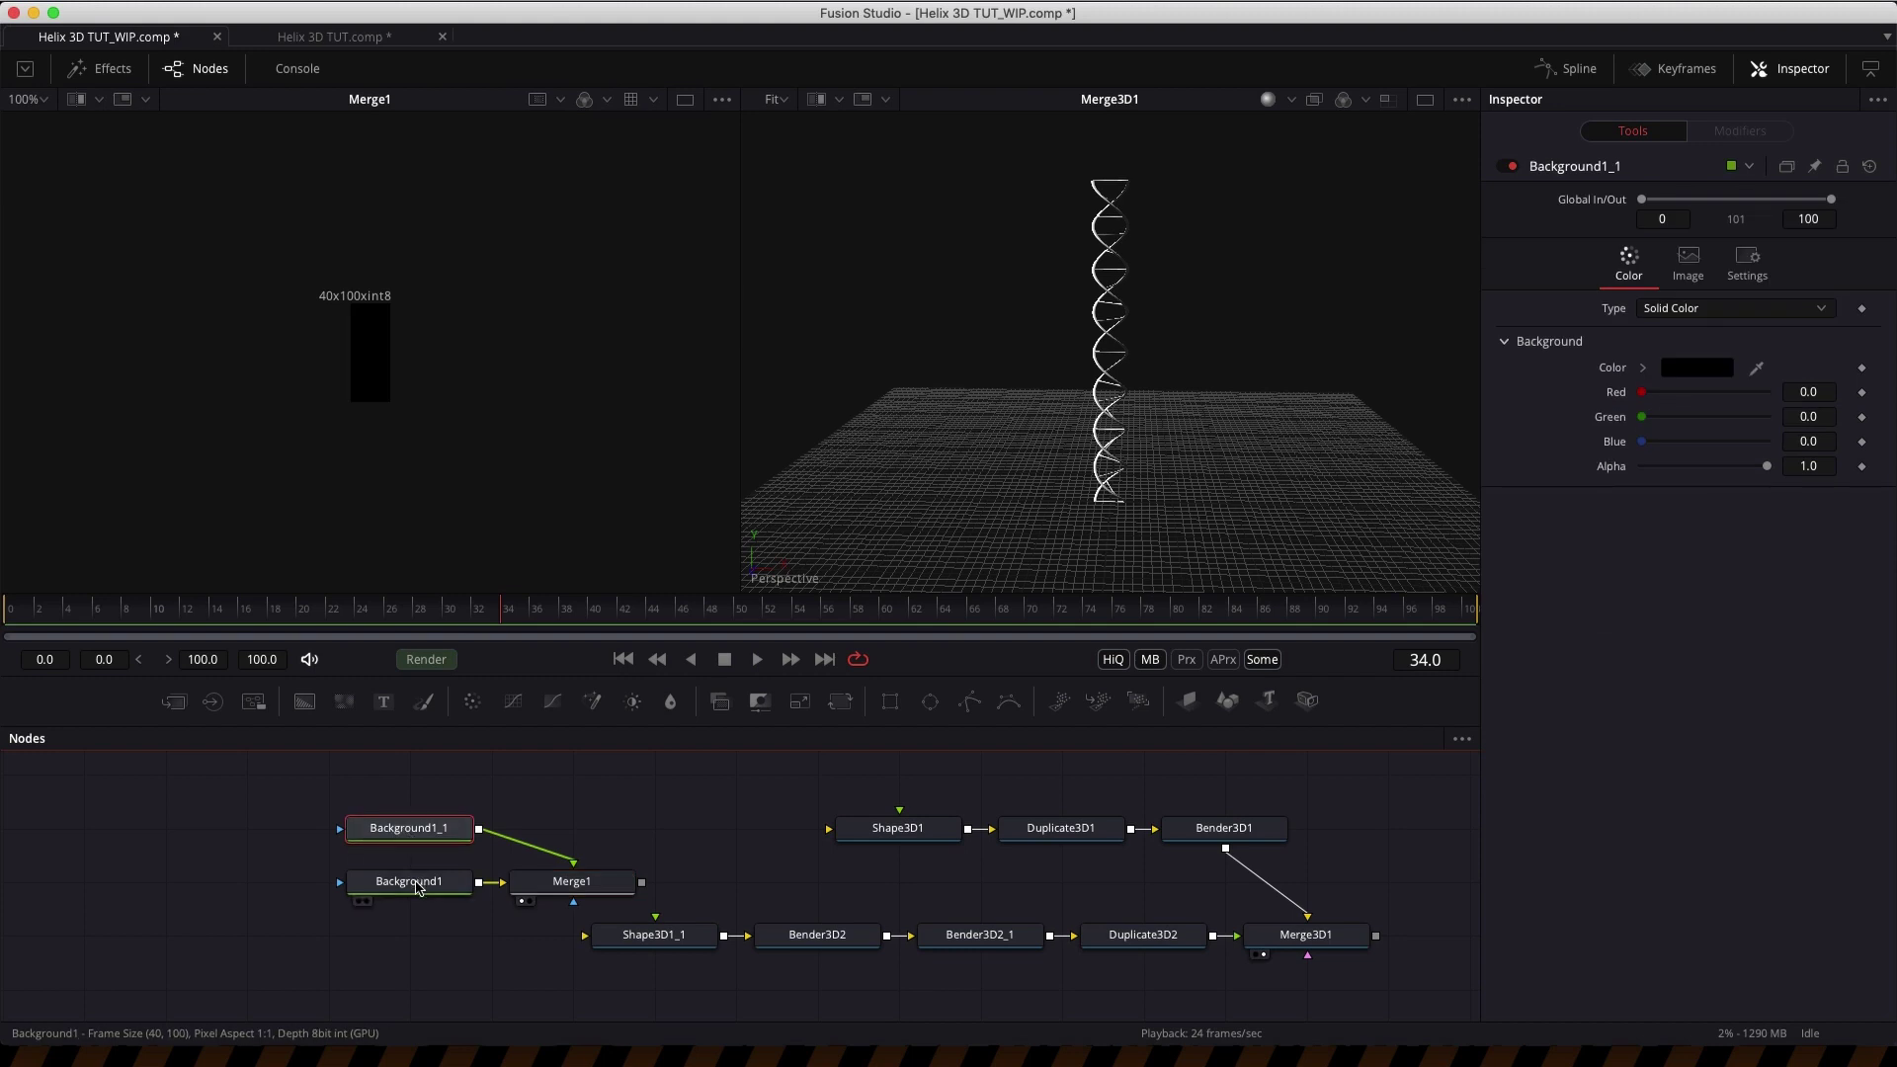
{"action": "left_click", "coordinate": [417, 886]}
{"action": "left_click", "coordinate": [1631, 261]}
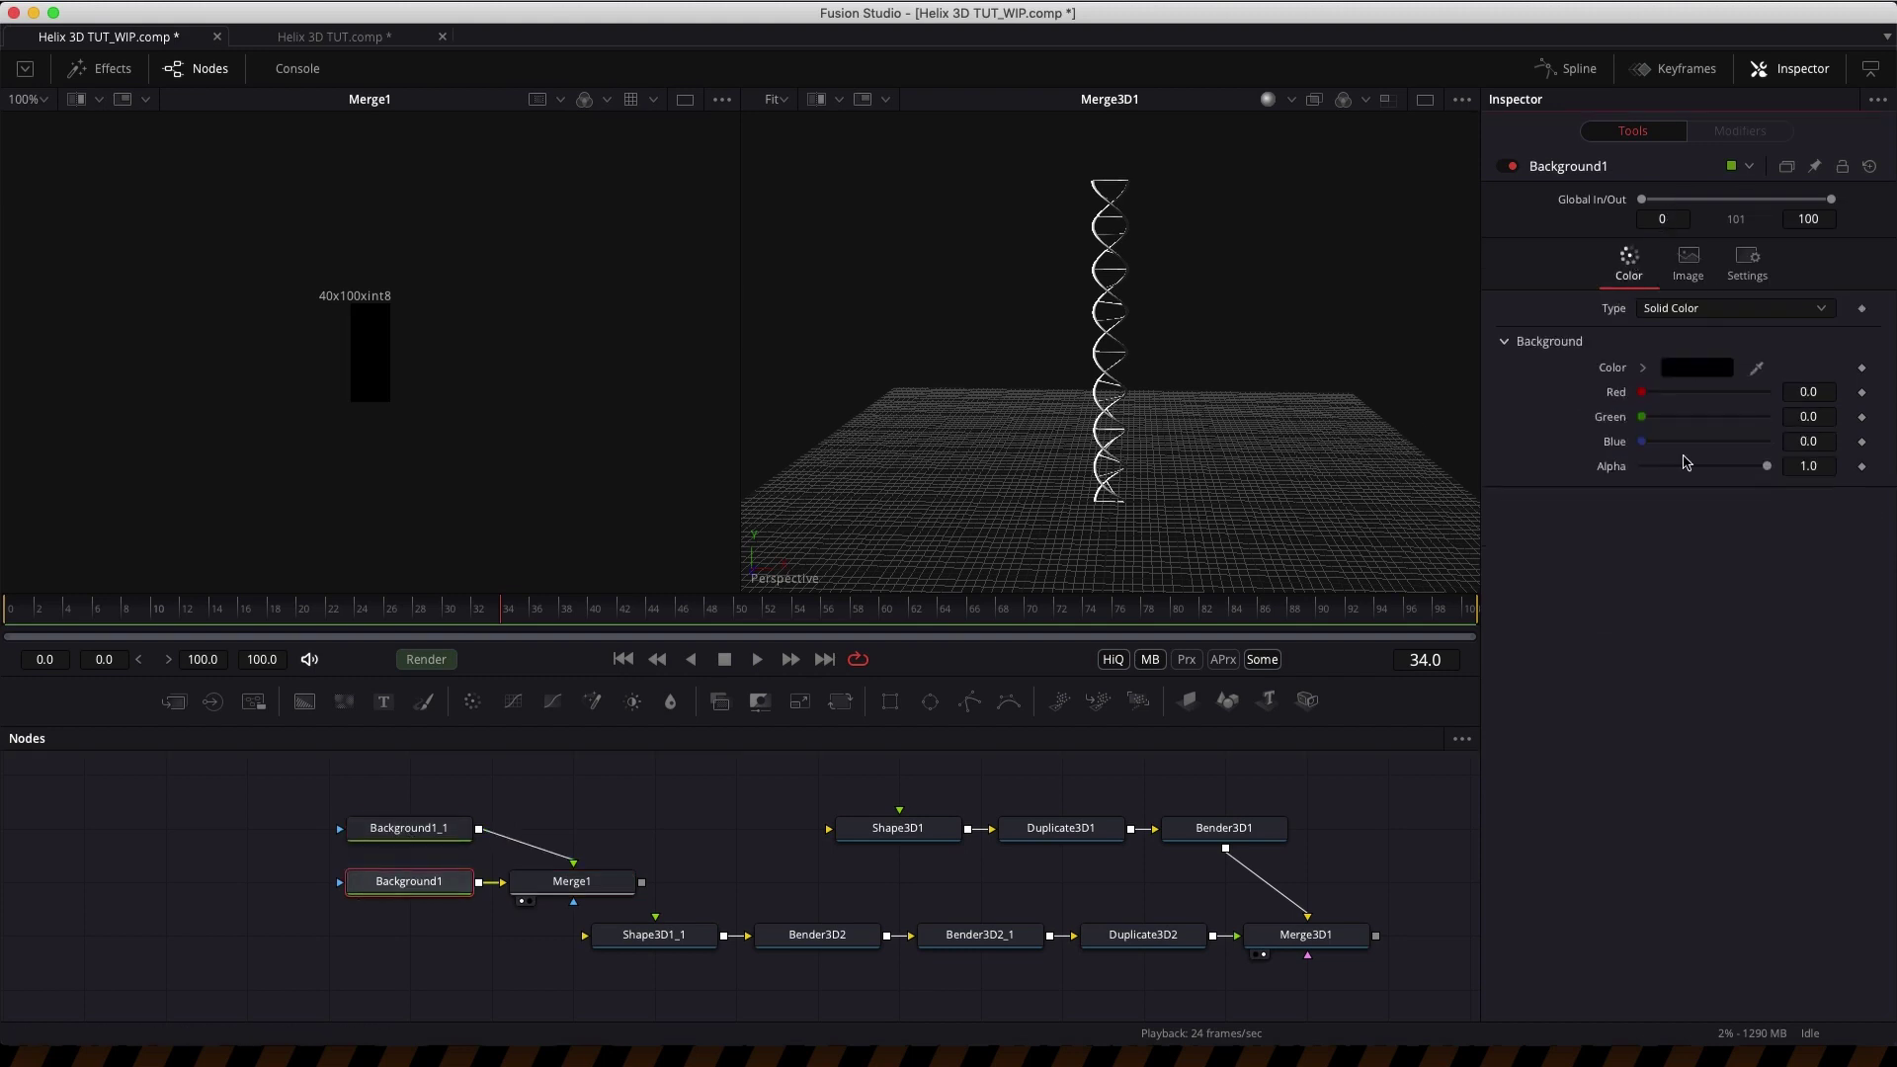
{"action": "left_click_drag", "start_coordinate": [1642, 393], "coordinate": [1767, 392]}
{"action": "left_click_drag", "start_coordinate": [1643, 417], "coordinate": [1767, 417]}
{"action": "left_click_drag", "start_coordinate": [1643, 442], "coordinate": [1767, 442]}
- Extend the composition's global end time to 360 frames and go to frame 180
{"action": "left_click_drag", "start_coordinate": [553, 607], "coordinate": [729, 624]}
{"action": "left_click", "coordinate": [562, 883]}
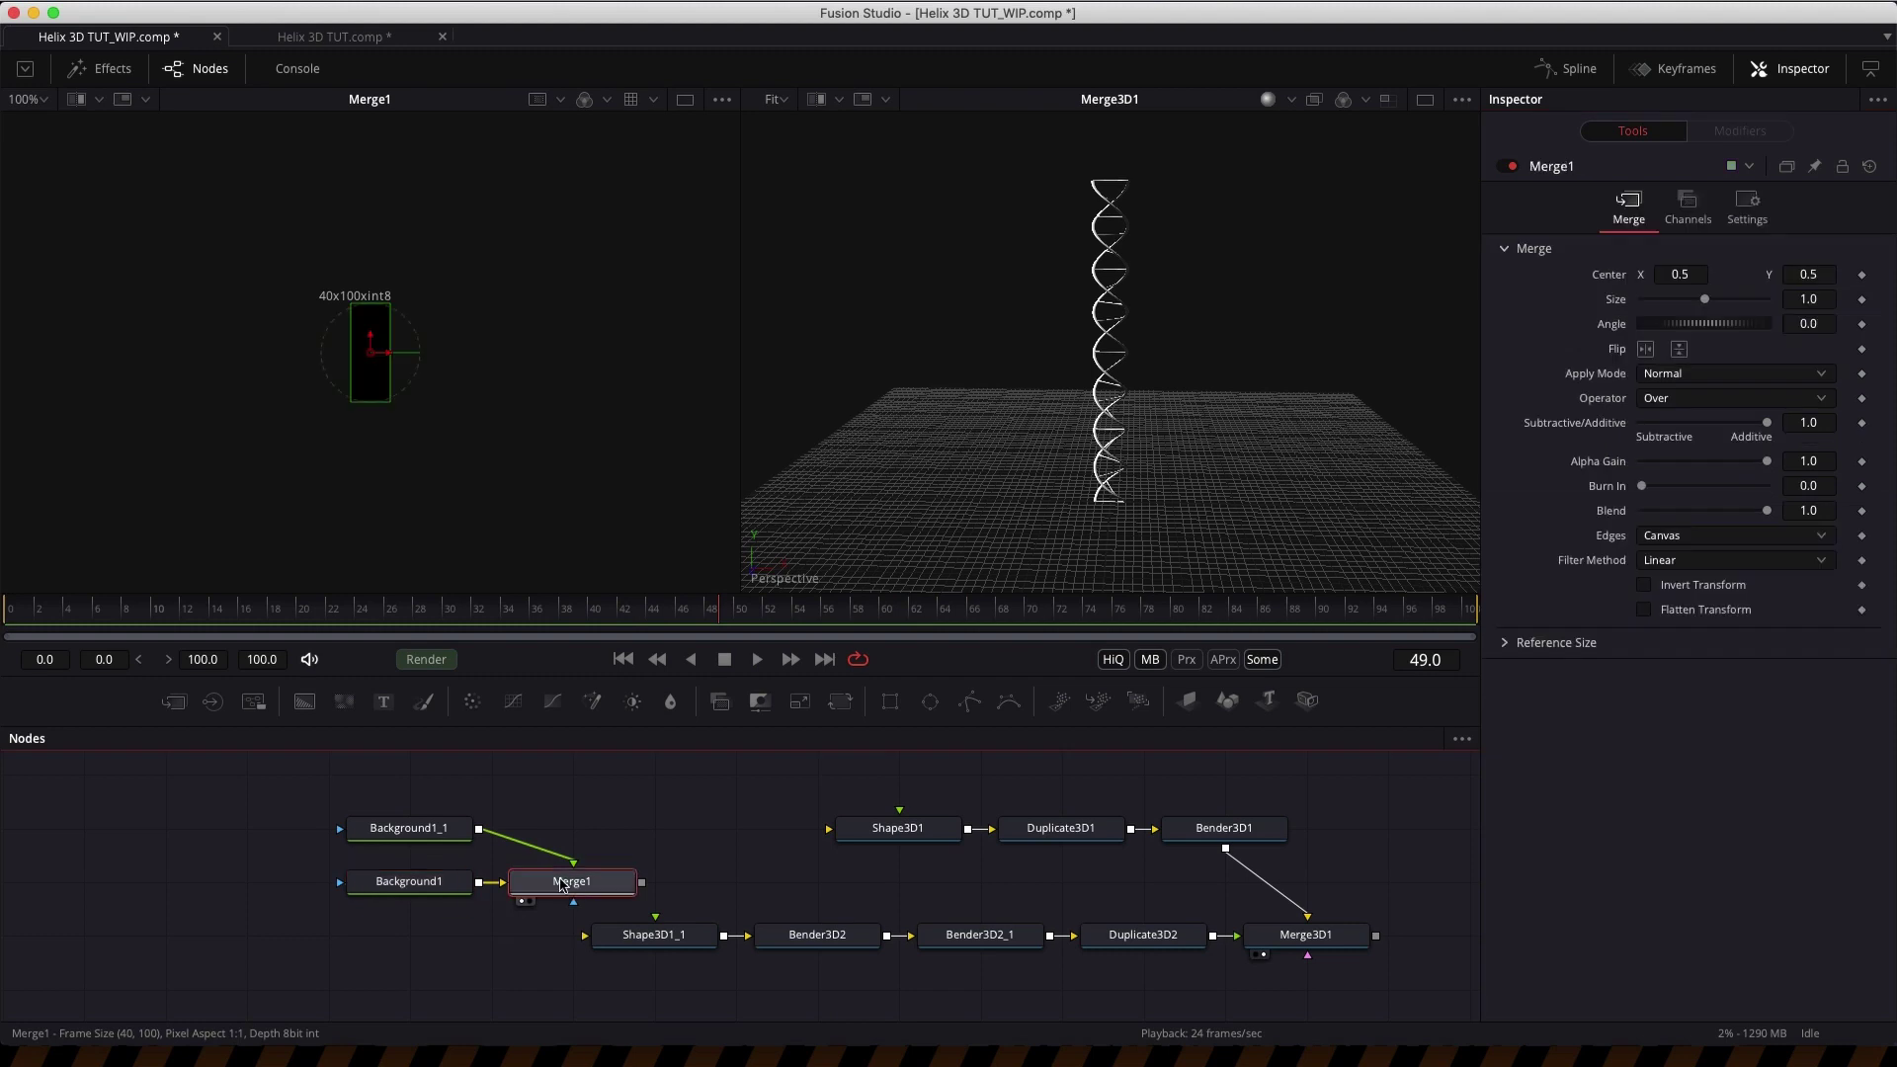
{"action": "left_click", "coordinate": [283, 658]}
{"action": "type", "text": "360"}
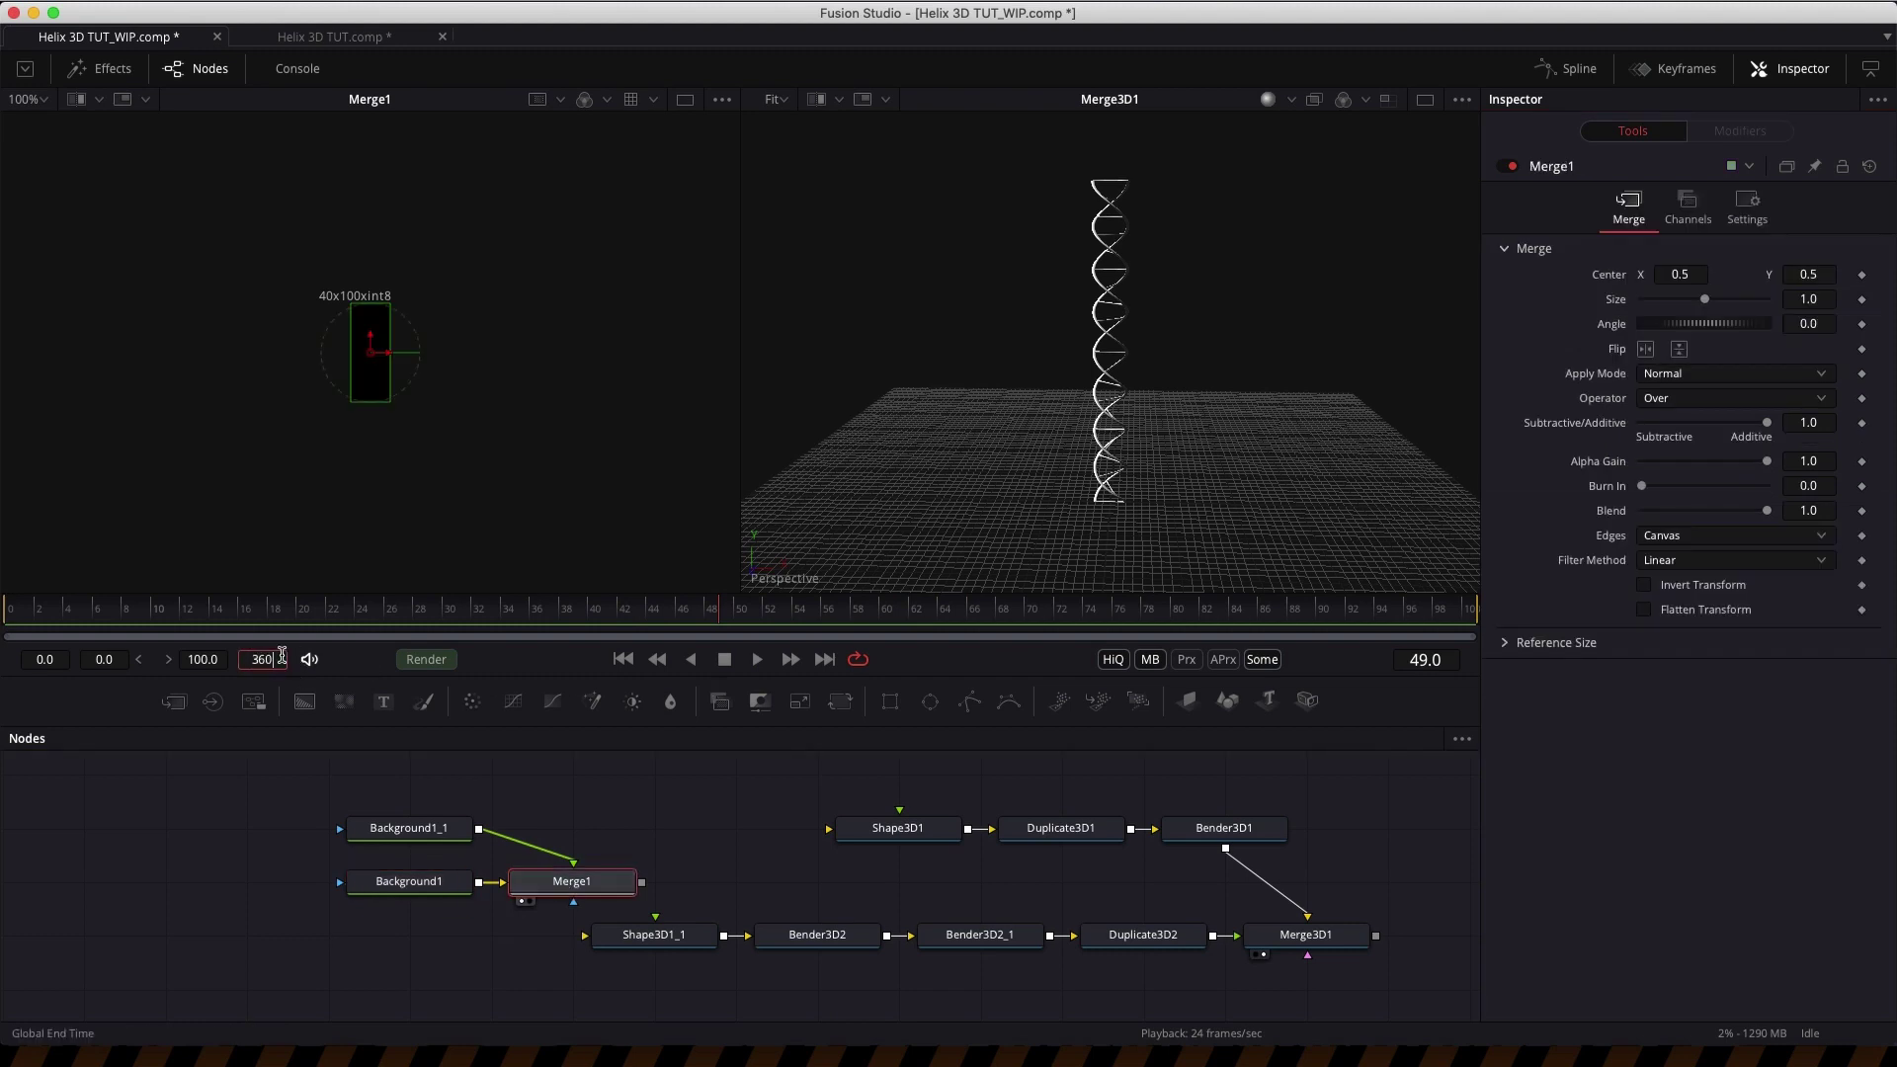
{"action": "key", "text": "Return"}
{"action": "left_click_drag", "start_coordinate": [833, 620], "coordinate": [743, 625]}
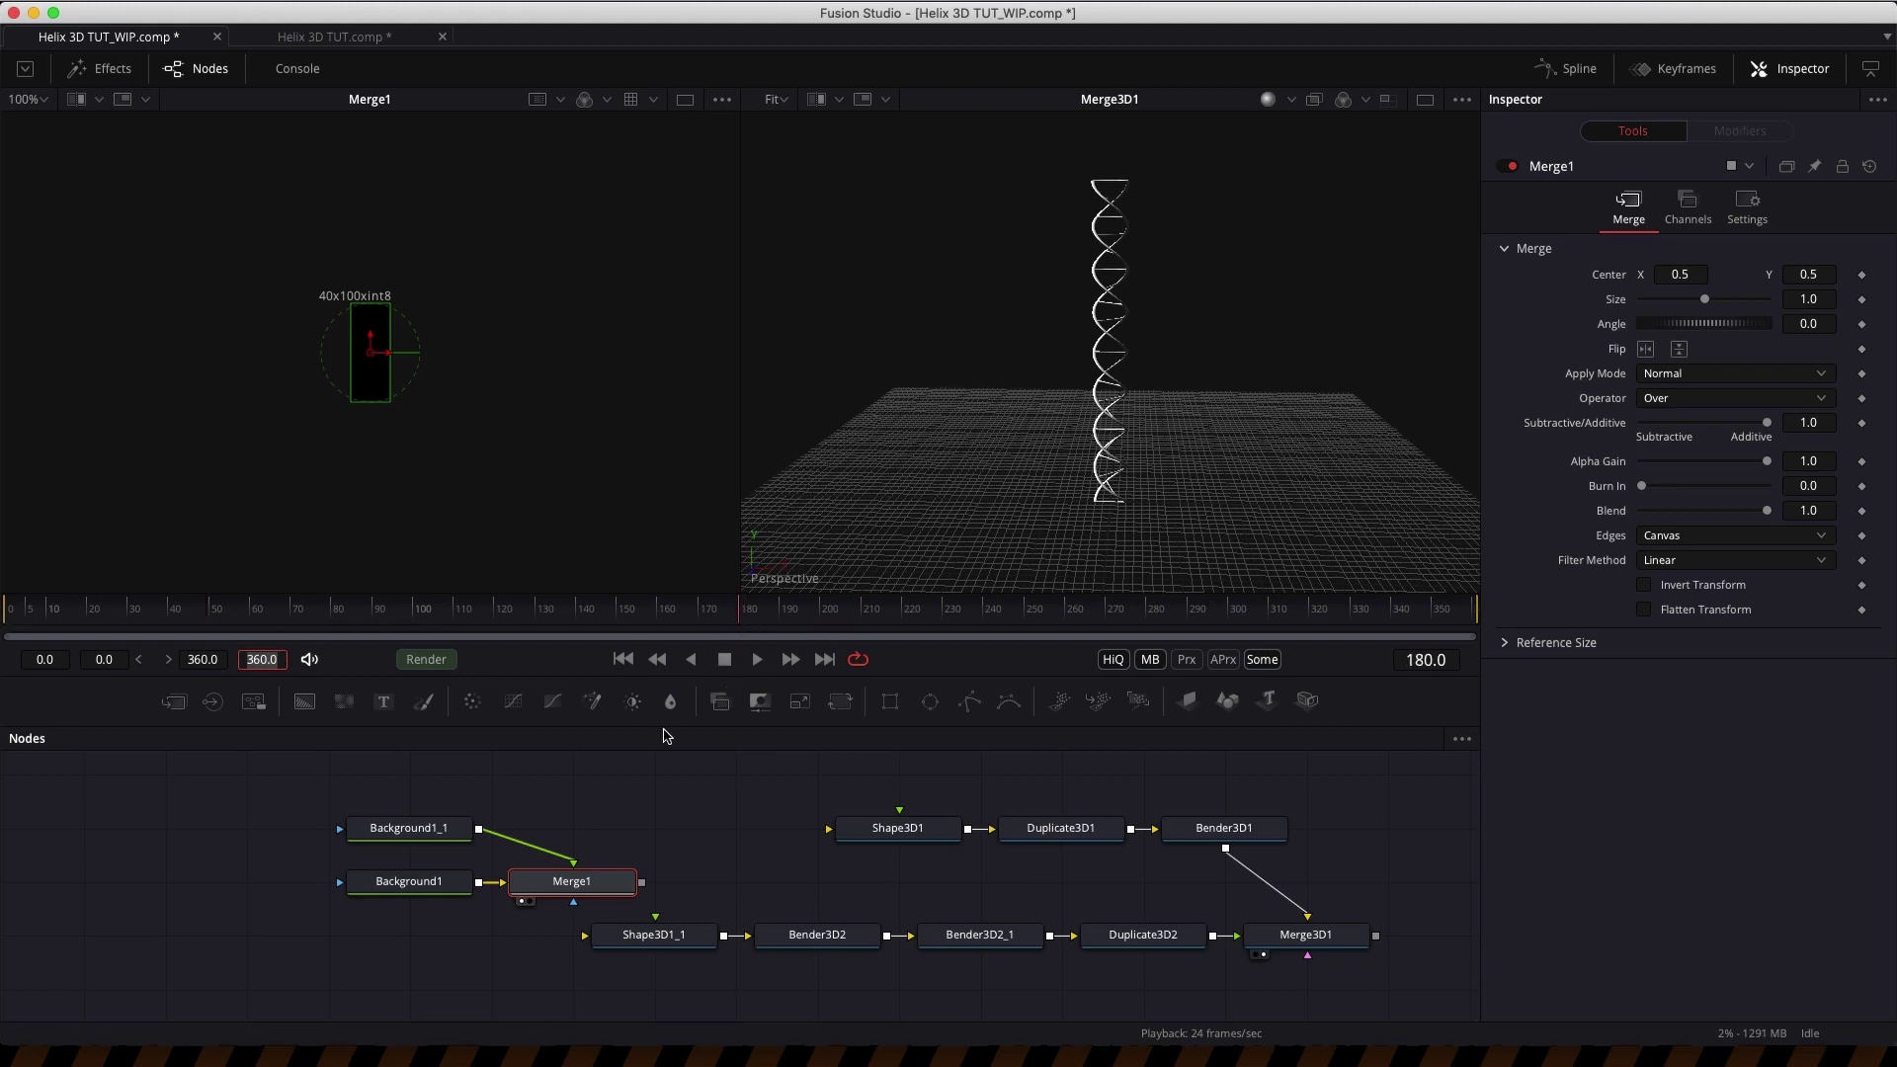
- Keyframe Merge1's Center at frame 180 with a Y value of 1.5
{"action": "left_click", "coordinate": [574, 894]}
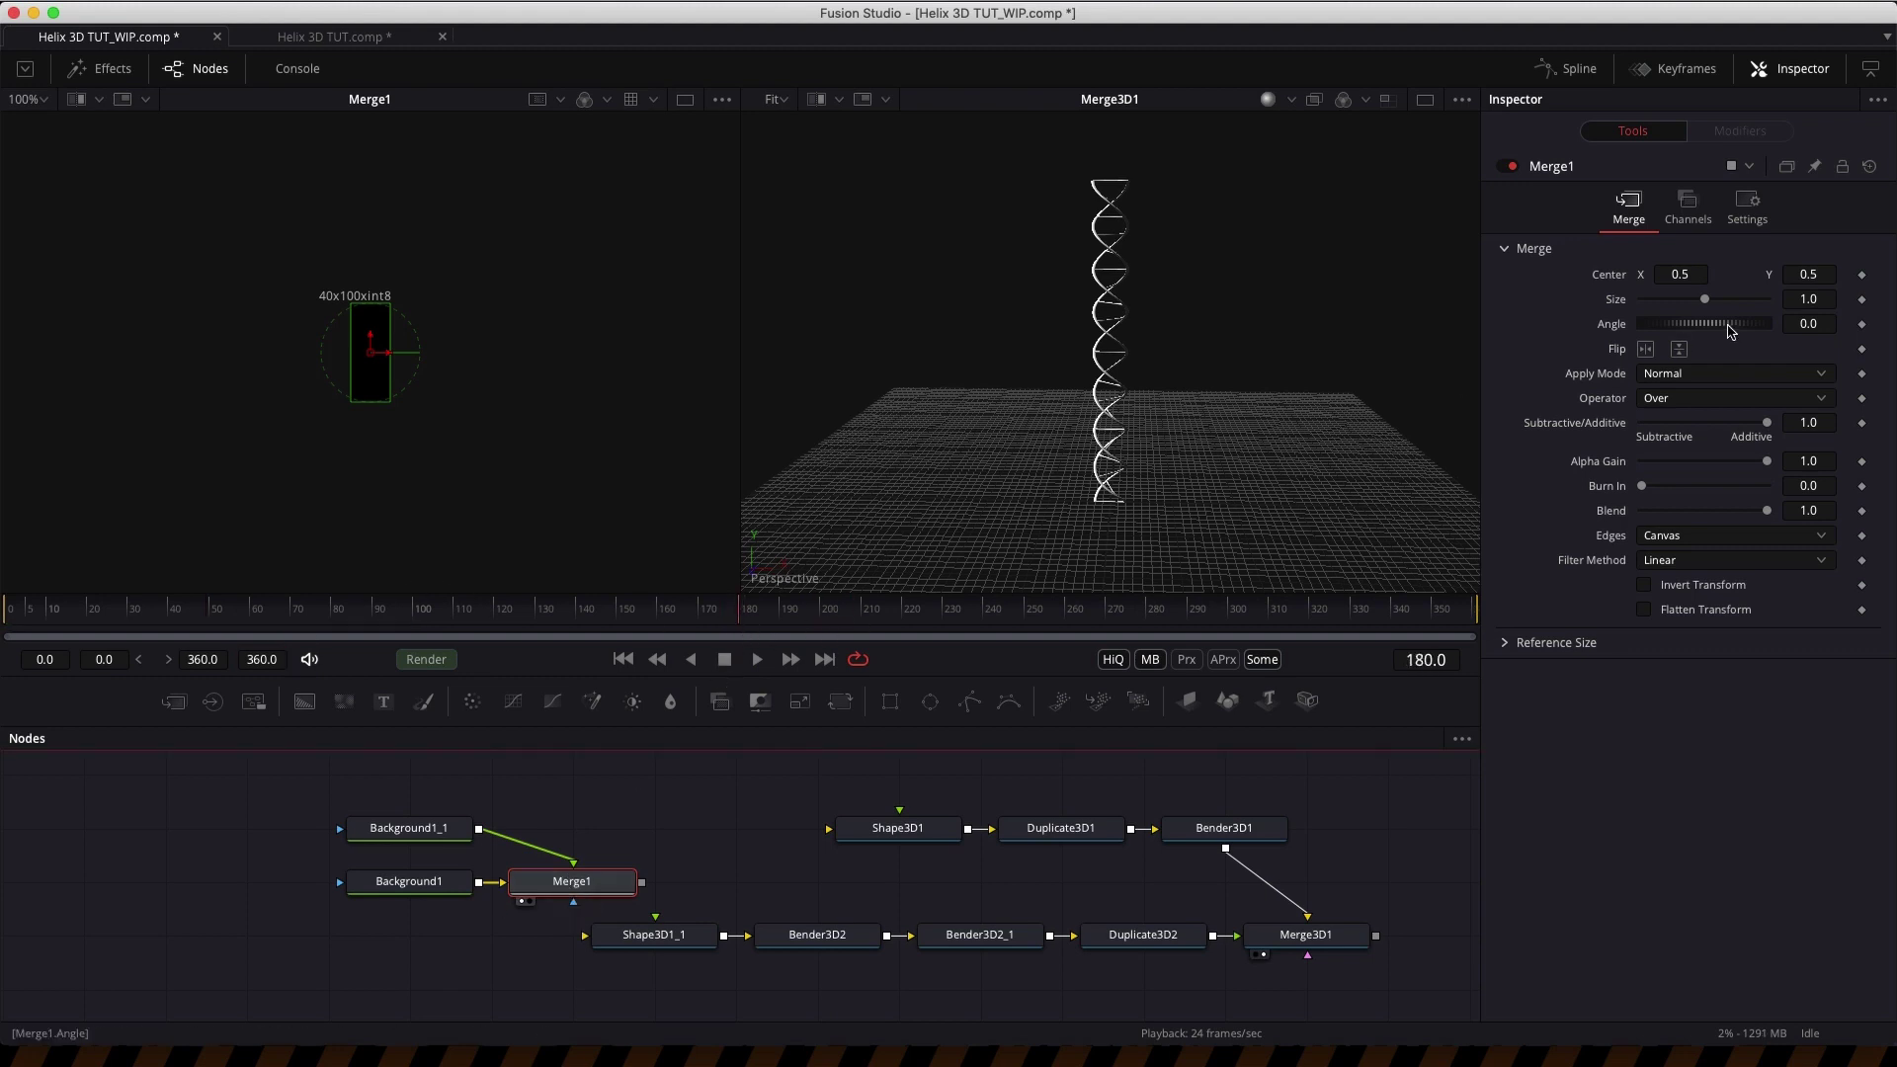
{"action": "left_click", "coordinate": [1864, 276]}
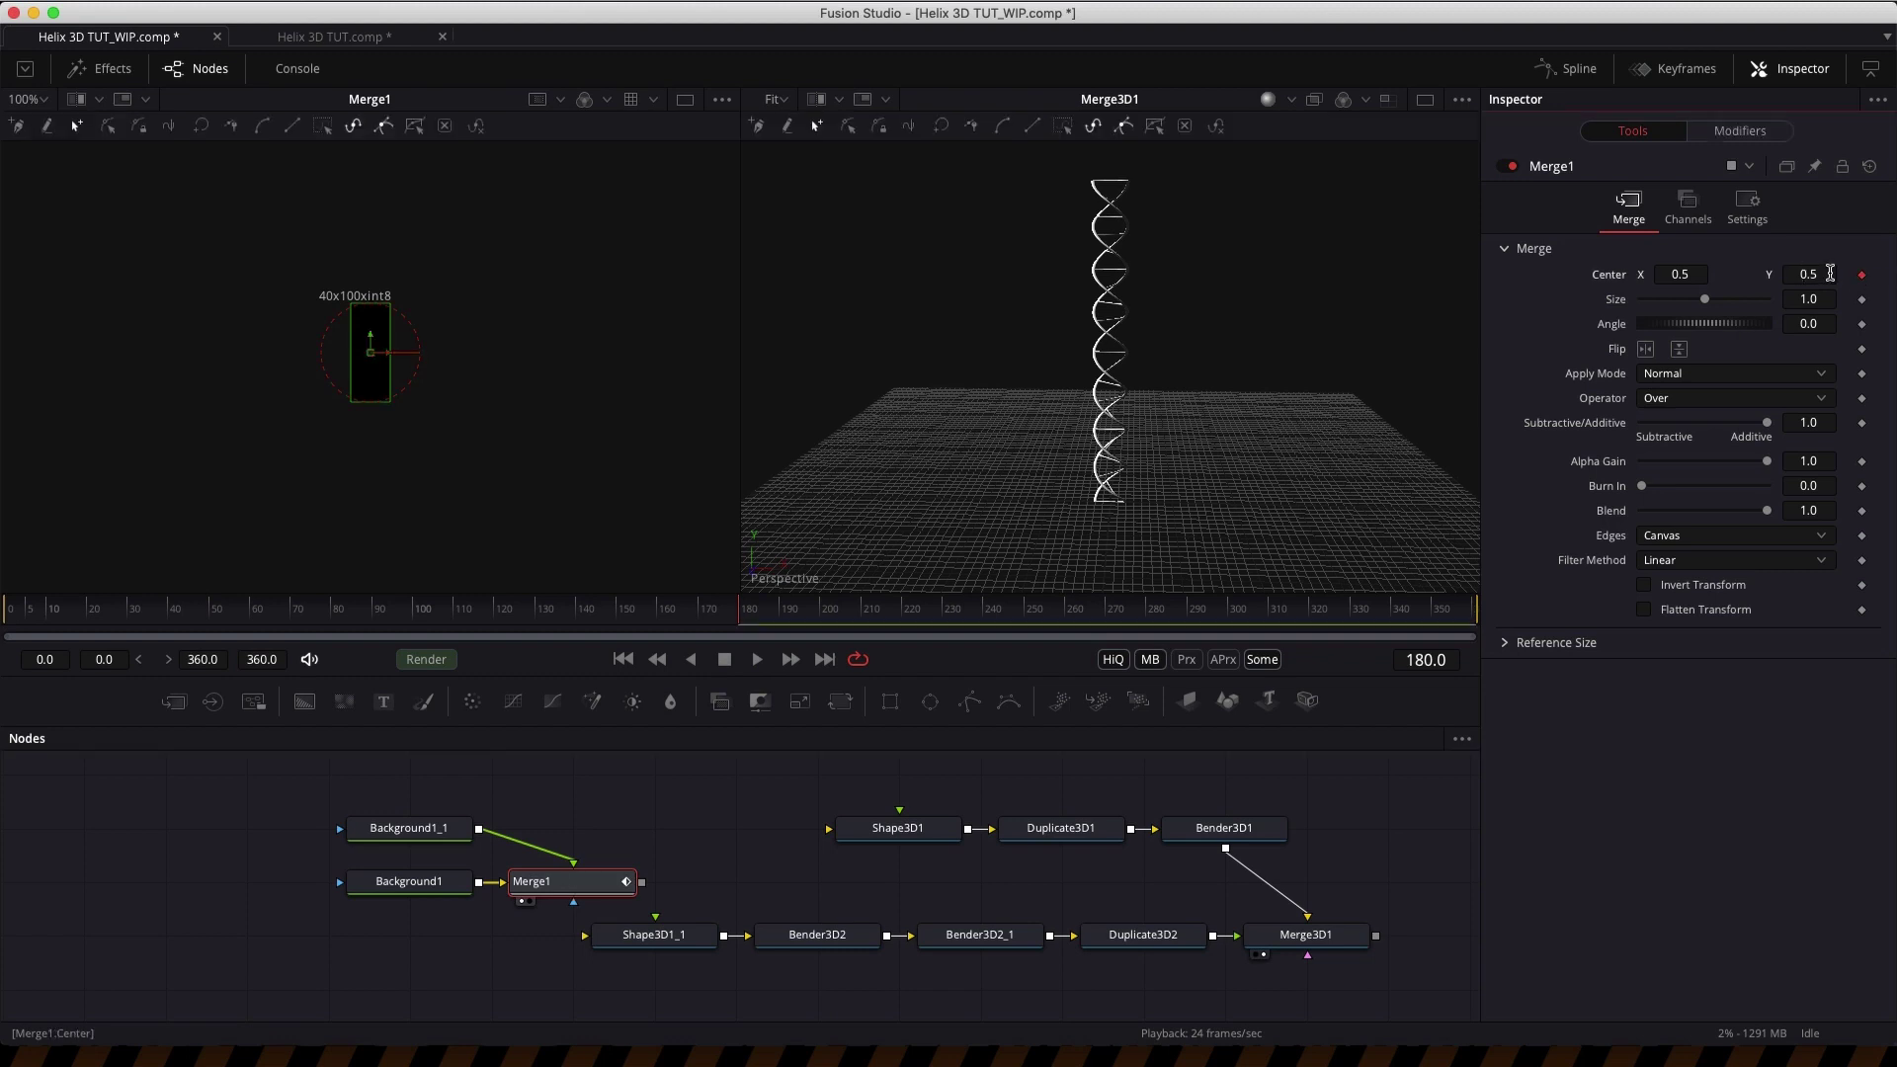
{"action": "left_click", "coordinate": [1830, 273]}
{"action": "key", "text": "Tab"}
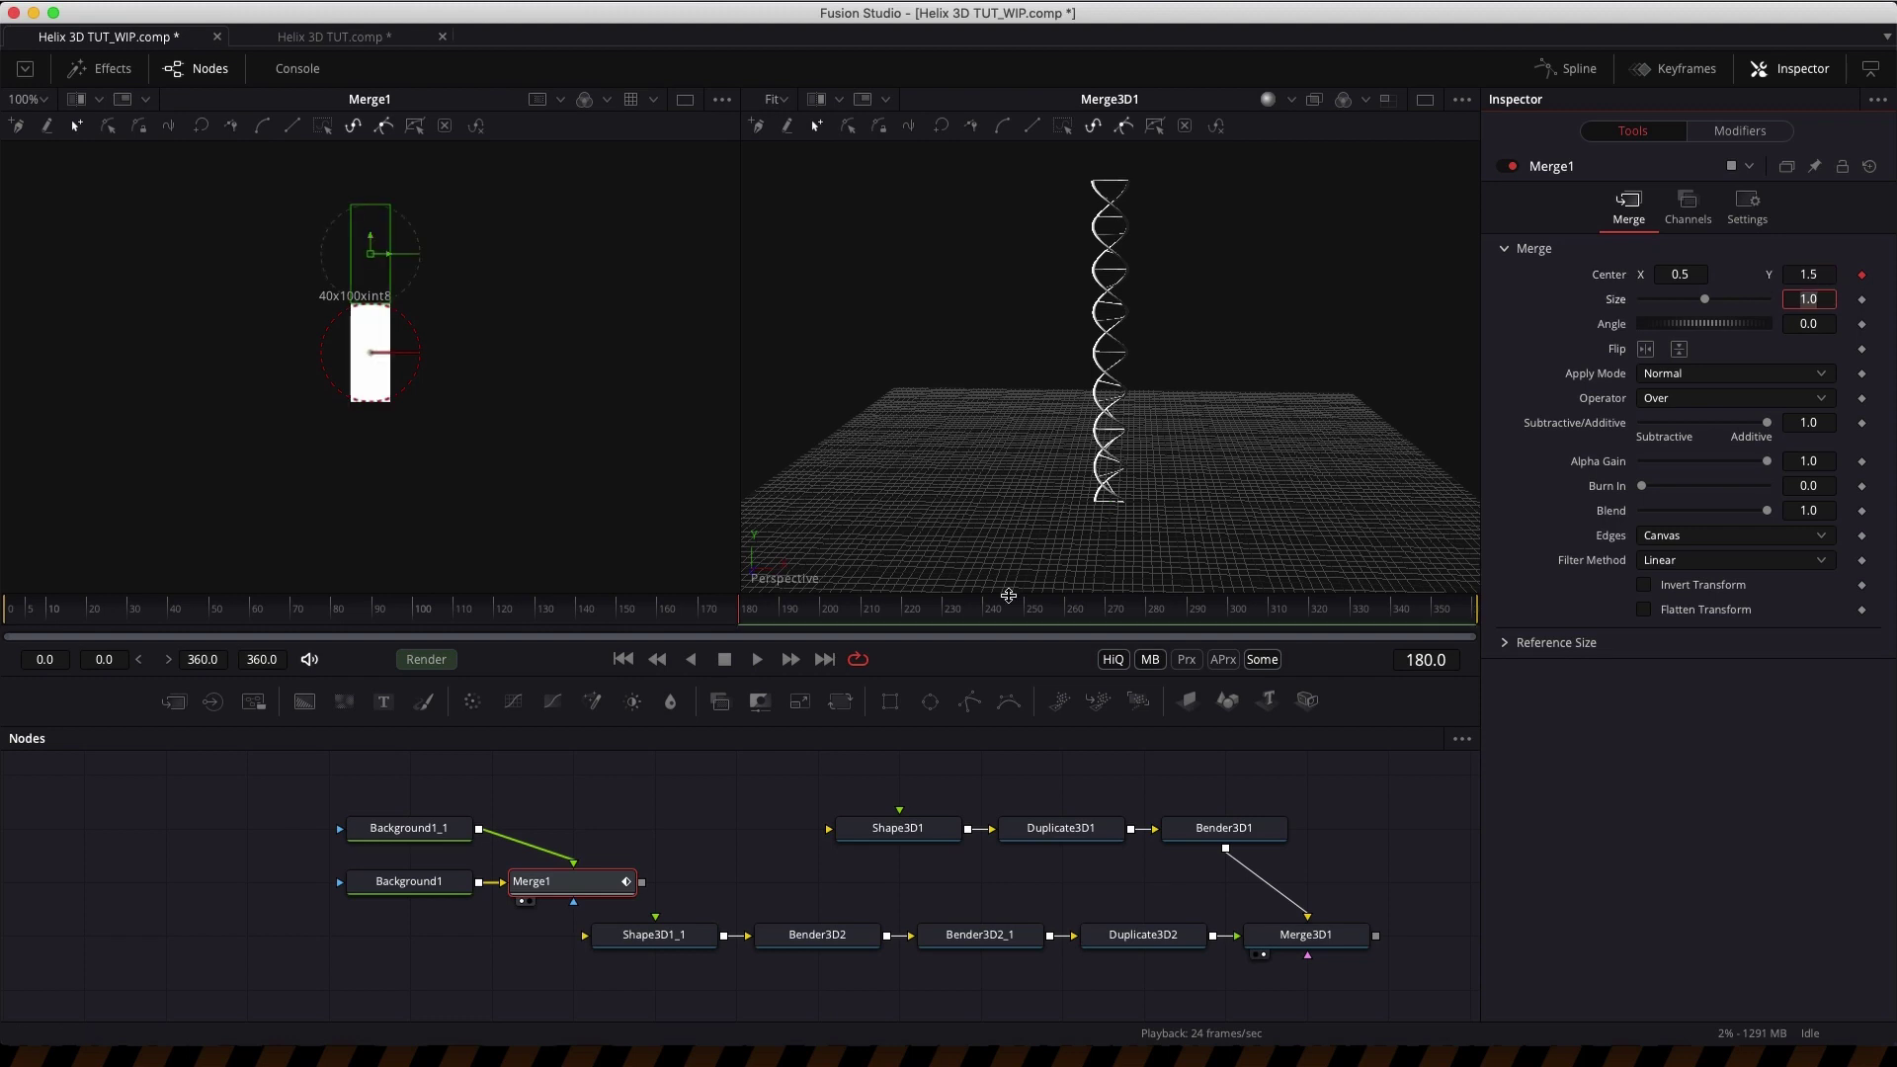
- Keyframe Merge1's Center Y at 0.5 on frame 0 and scrub the timeline to preview the black background's movement
{"action": "left_click", "coordinate": [623, 660]}
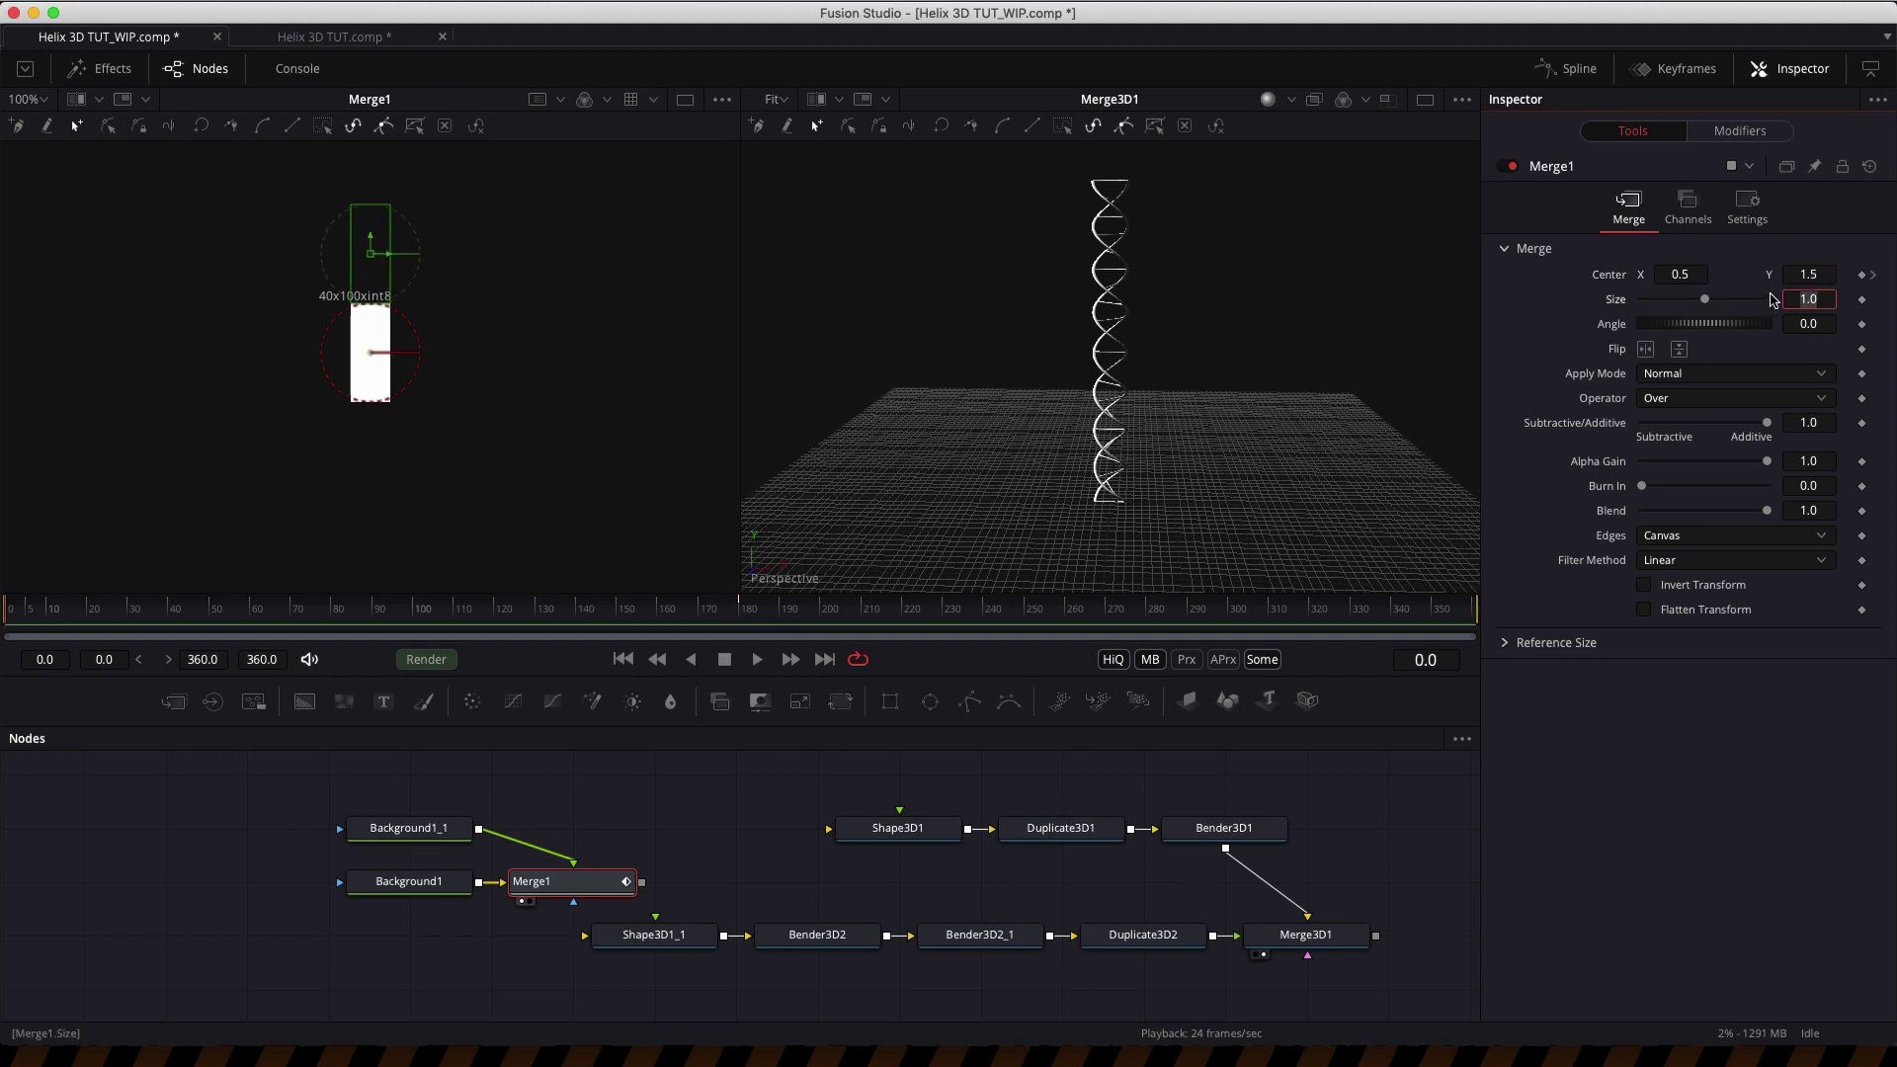
{"action": "left_click", "coordinate": [1830, 273]}
{"action": "double_click", "coordinate": [1832, 270]}
{"action": "key", "text": "Tab"}
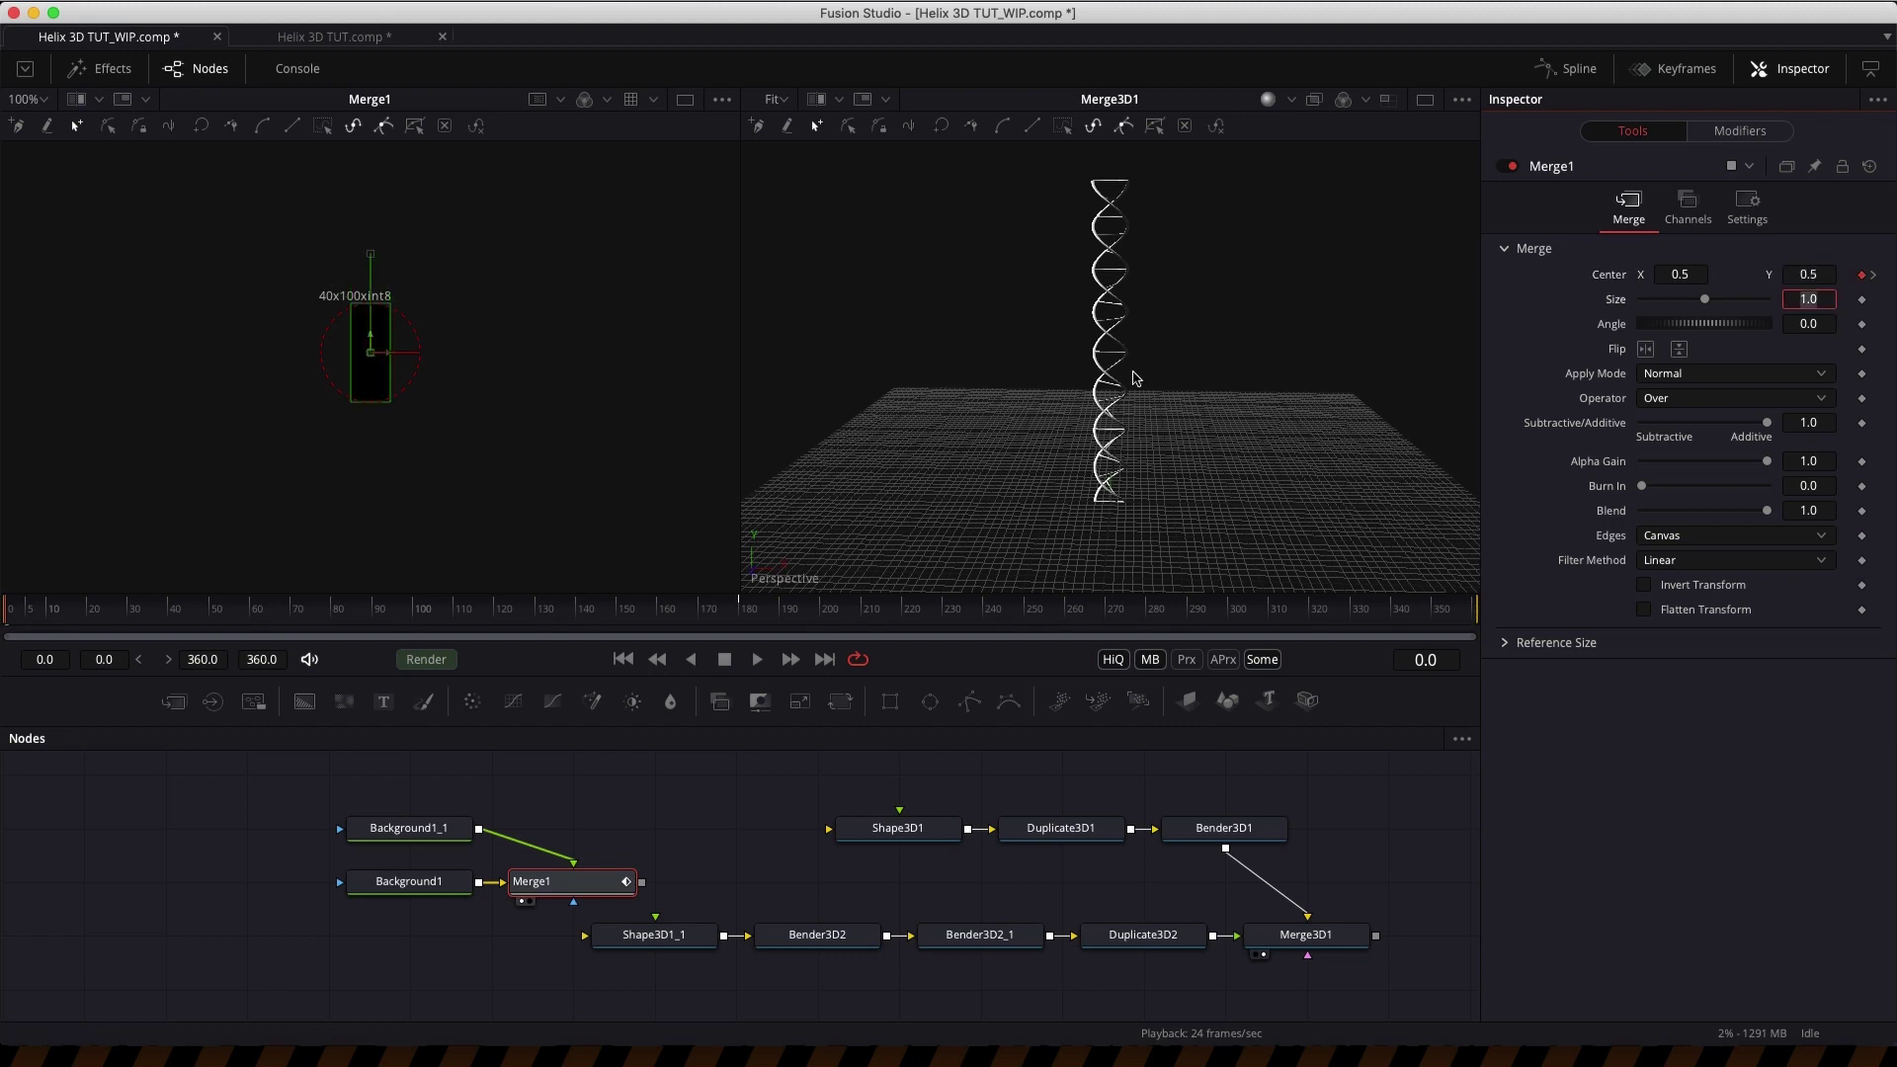
{"action": "left_click", "coordinate": [32, 612]}
{"action": "left_click_drag", "start_coordinate": [33, 613], "coordinate": [347, 648]}
- Set Merge1's operator to XOr and check the resulting transparency up close at frame 97
{"action": "left_click", "coordinate": [1696, 400]}
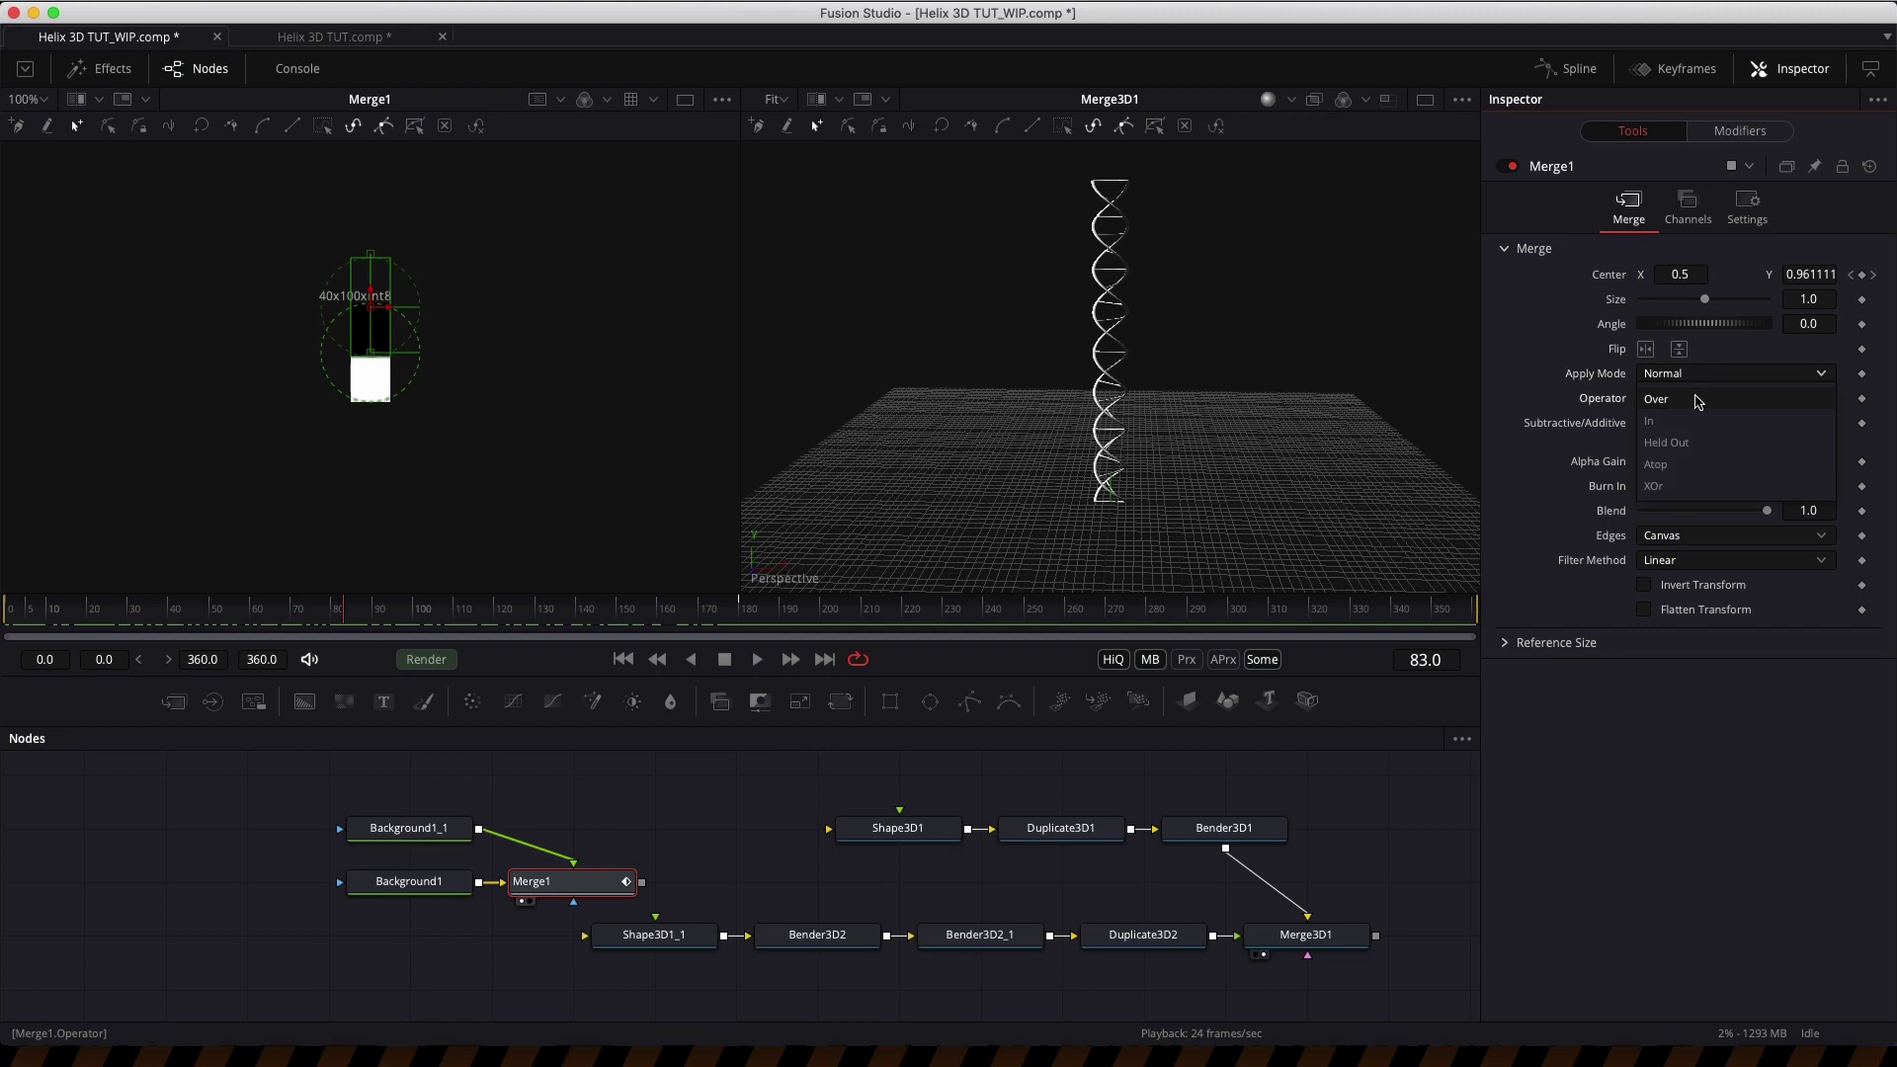
{"action": "left_click", "coordinate": [1684, 487]}
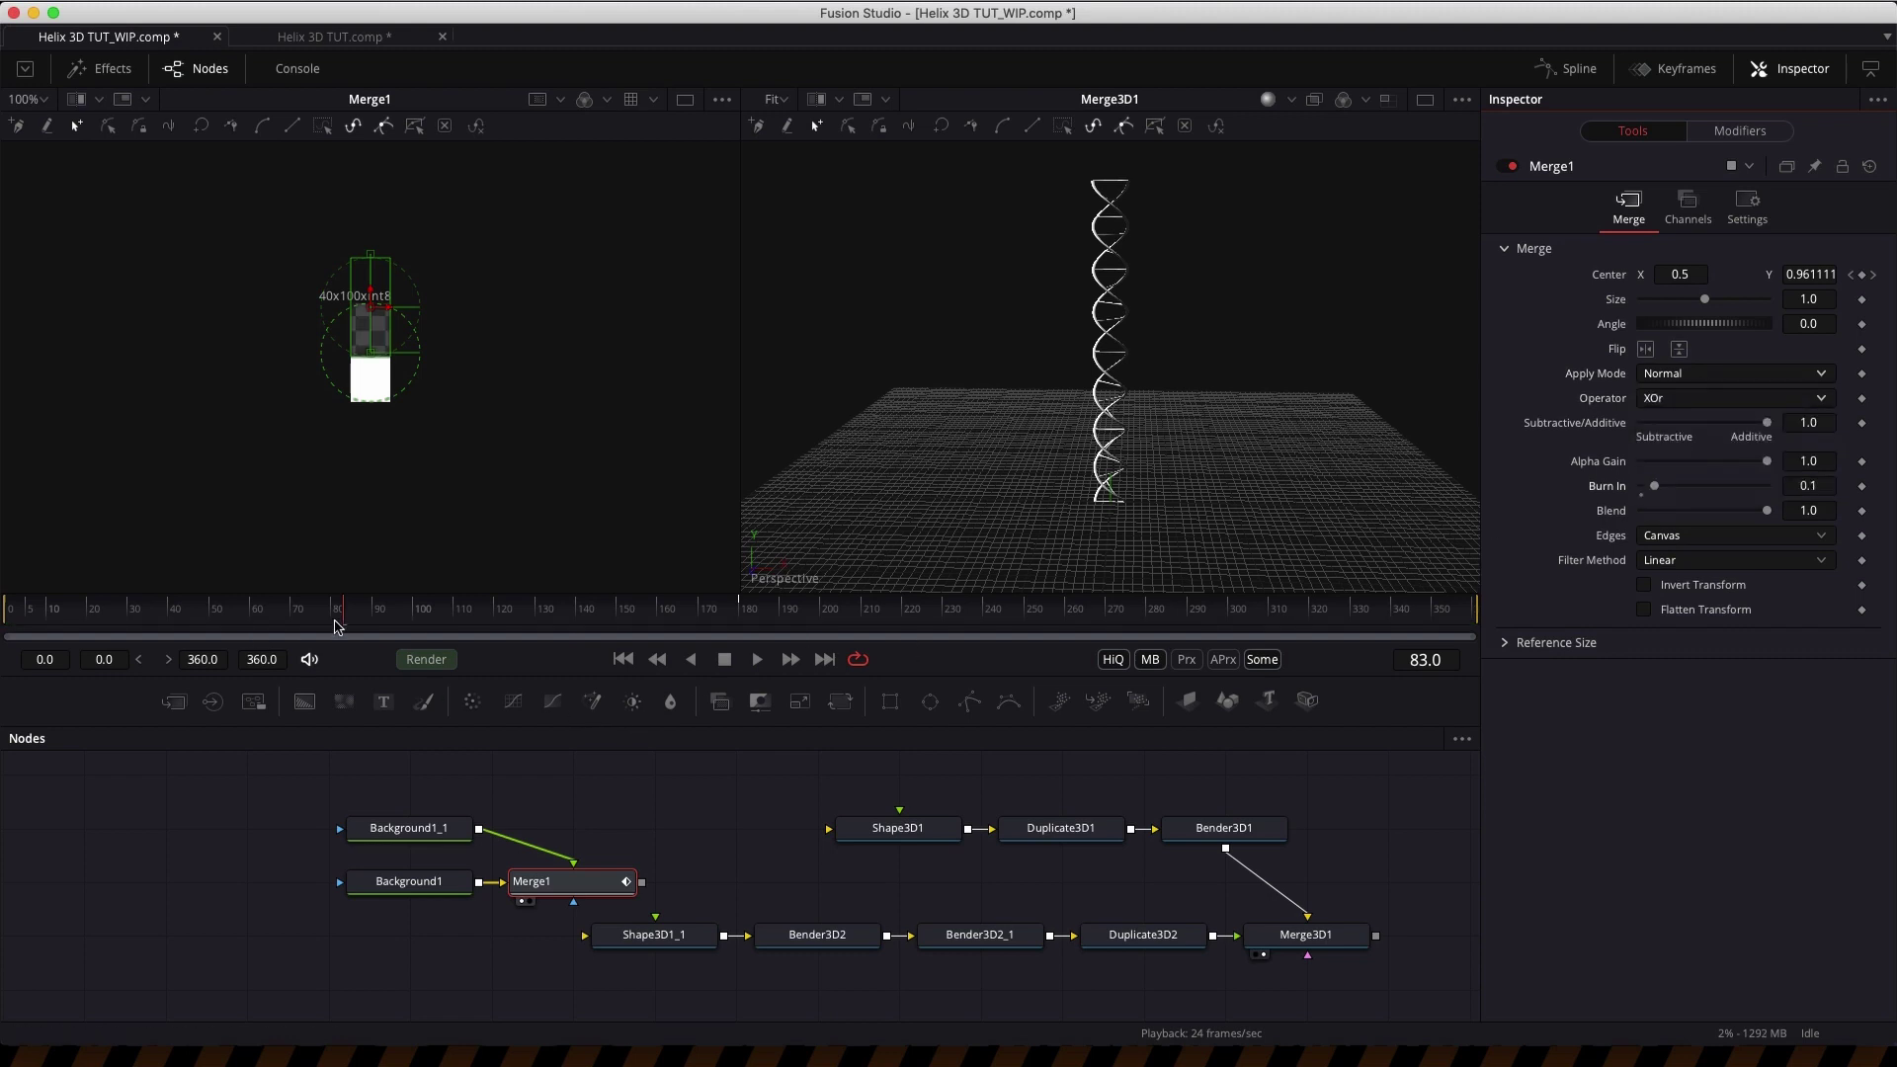
{"action": "left_click_drag", "start_coordinate": [336, 625], "coordinate": [401, 625]}
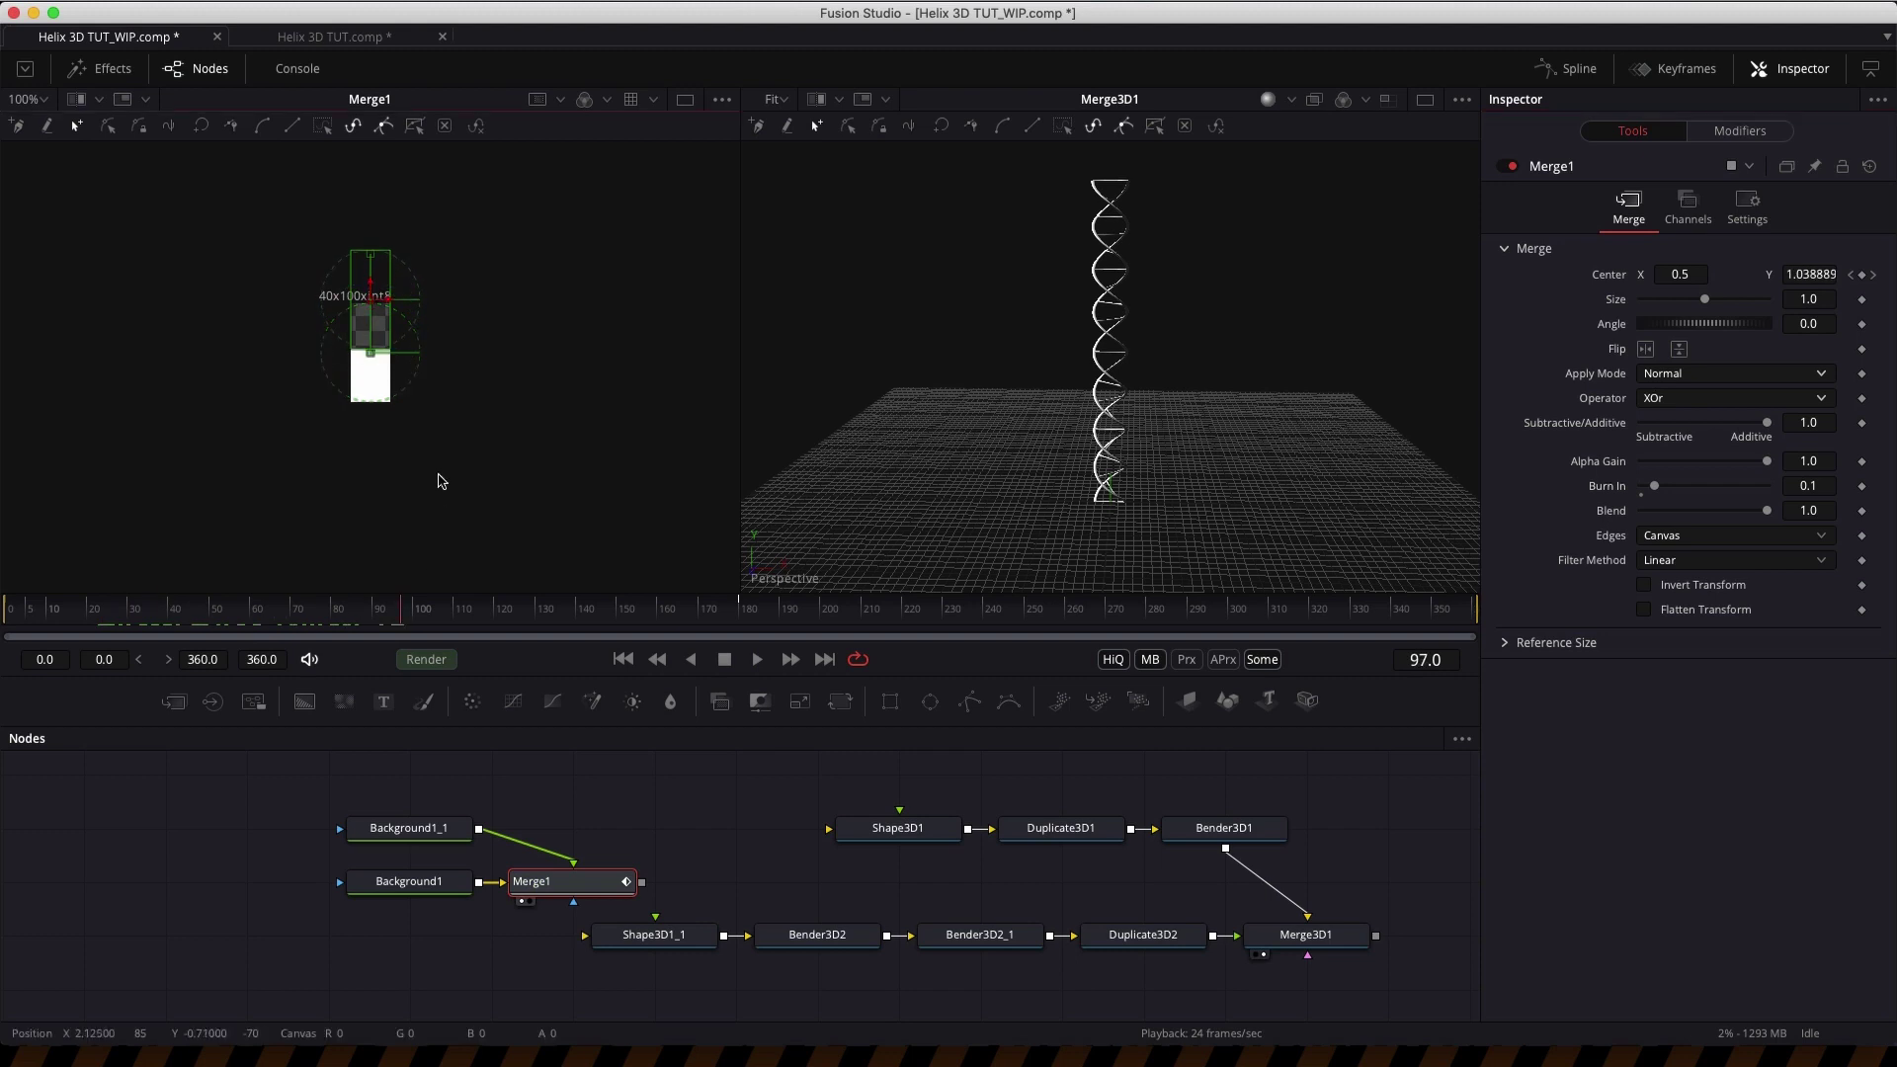
{"action": "scroll", "coordinate": [441, 484], "scroll_direction": "up", "scroll_amount": 6}
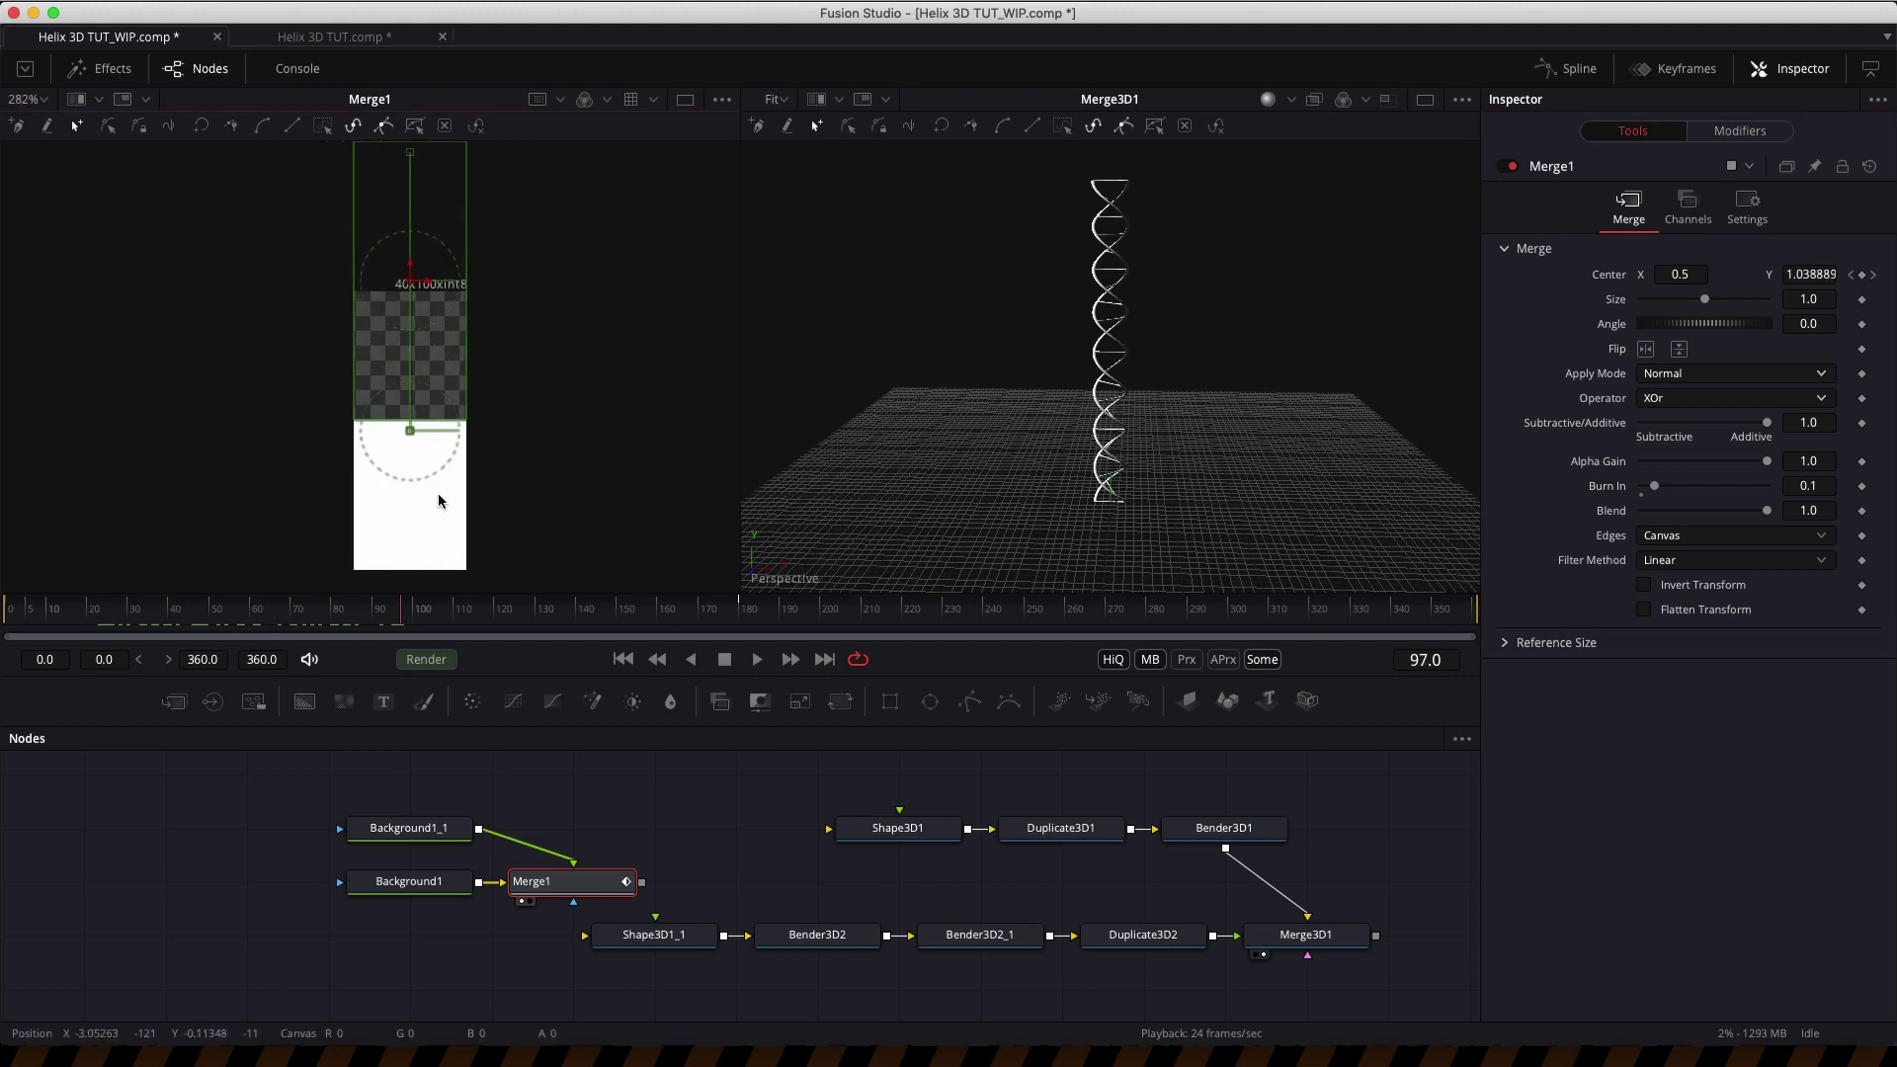
{"action": "left_click_drag", "start_coordinate": [442, 501], "coordinate": [452, 511]}
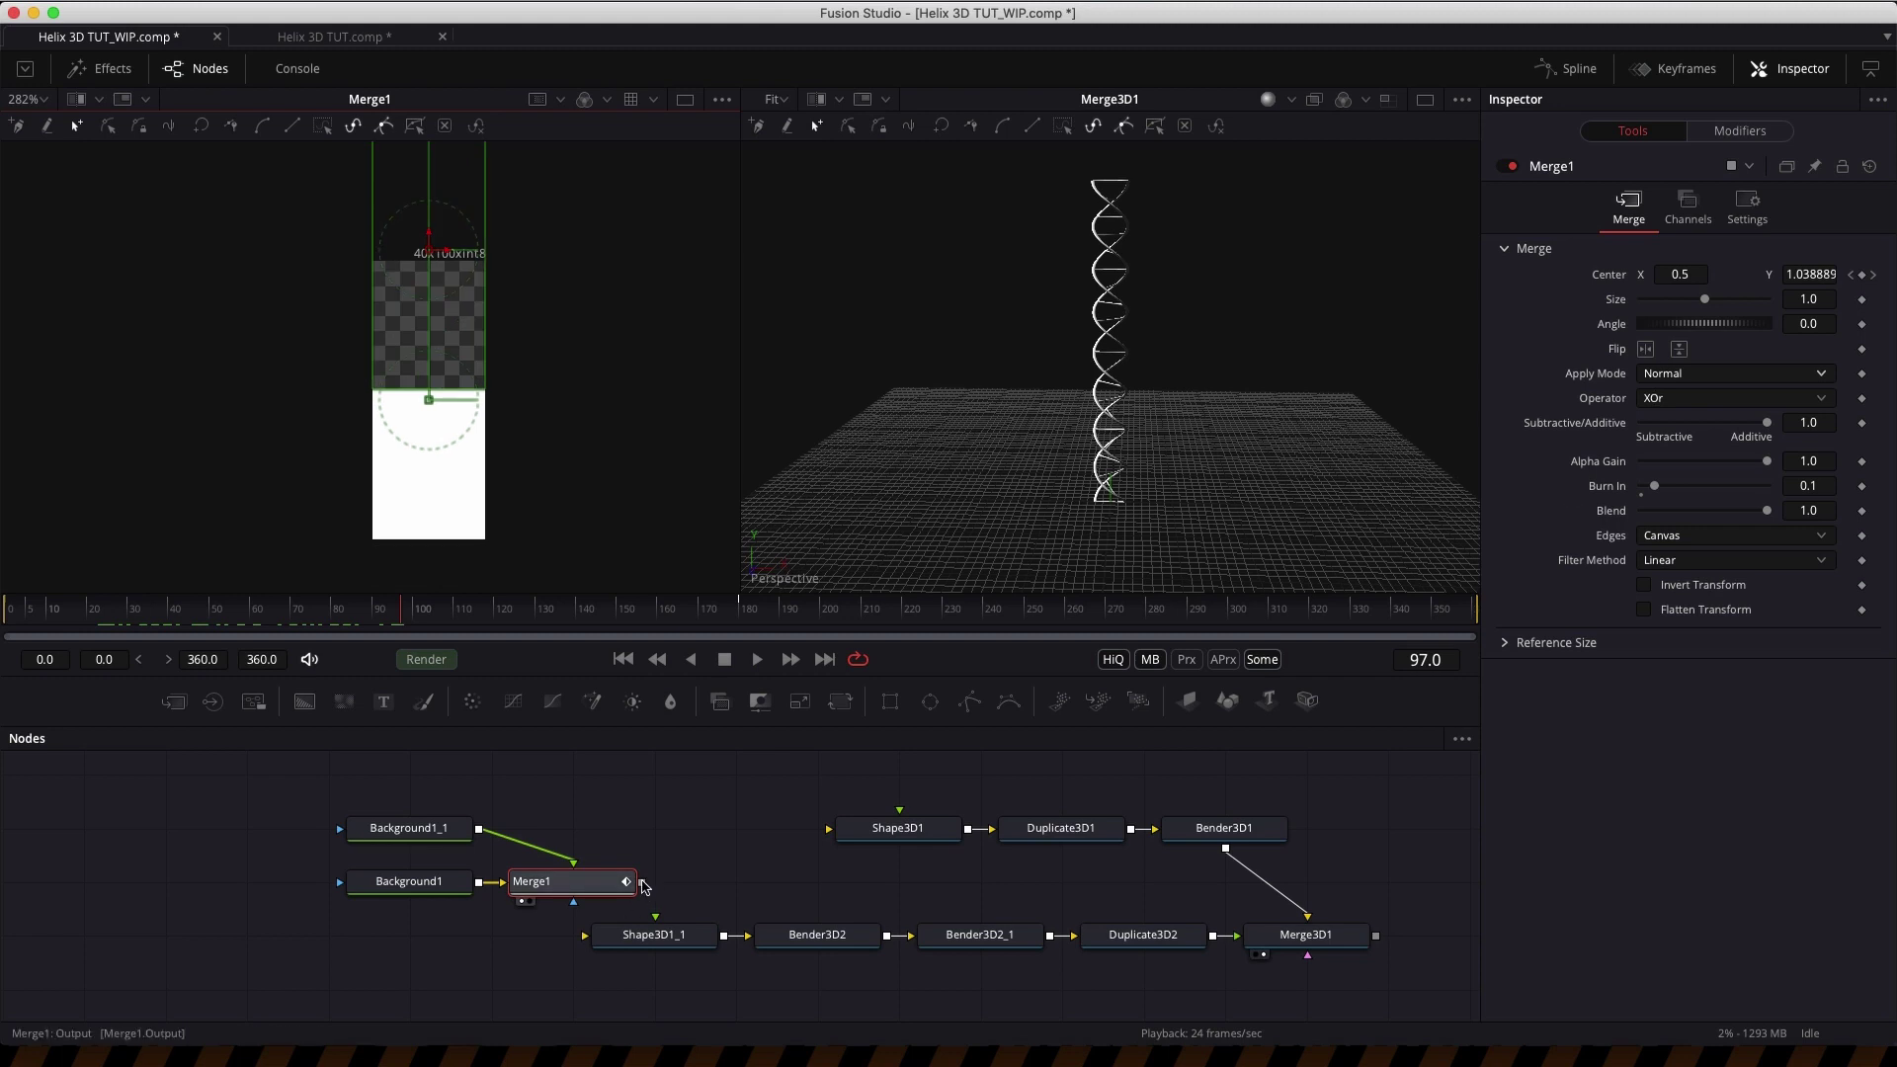
- Select both Background nodes and Merge1 together and move them farther away from the helix nodes
{"action": "left_click_drag", "start_coordinate": [326, 944], "coordinate": [657, 805]}
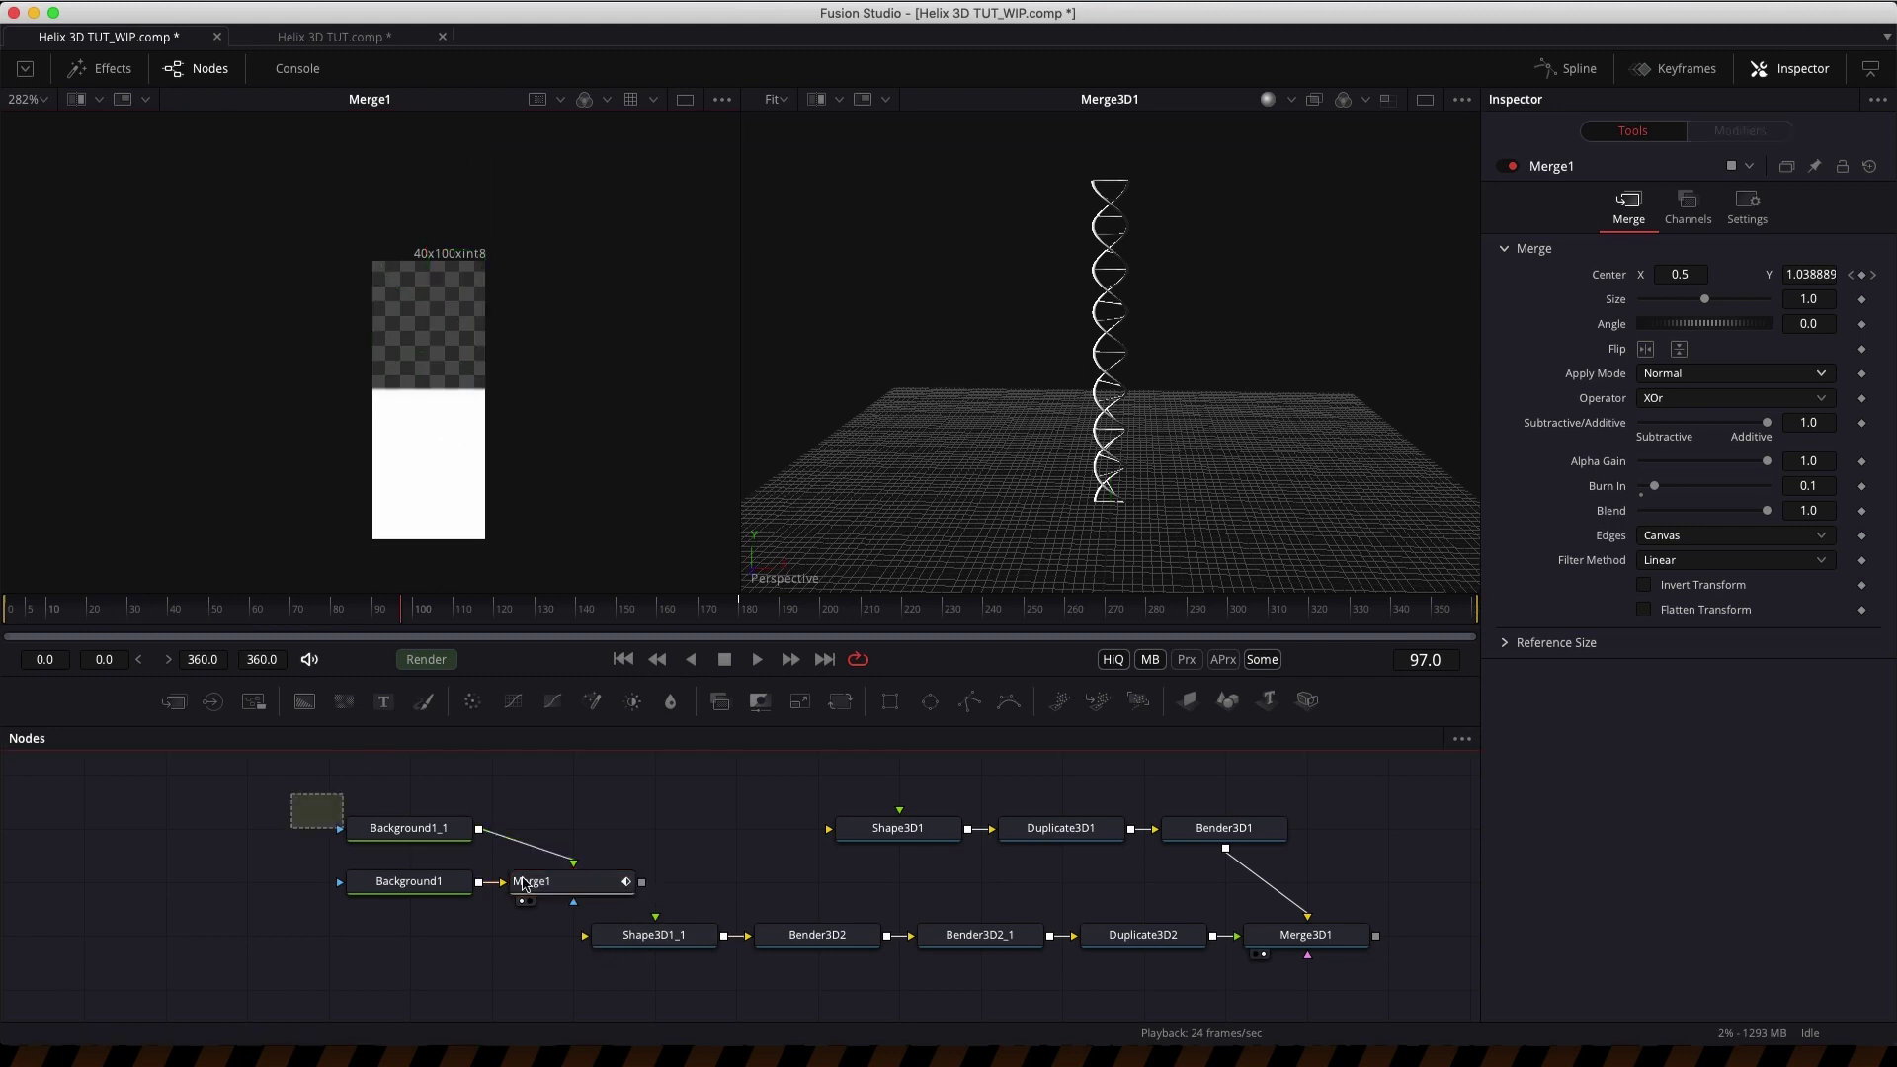
{"action": "left_click_drag", "start_coordinate": [534, 881], "coordinate": [289, 881]}
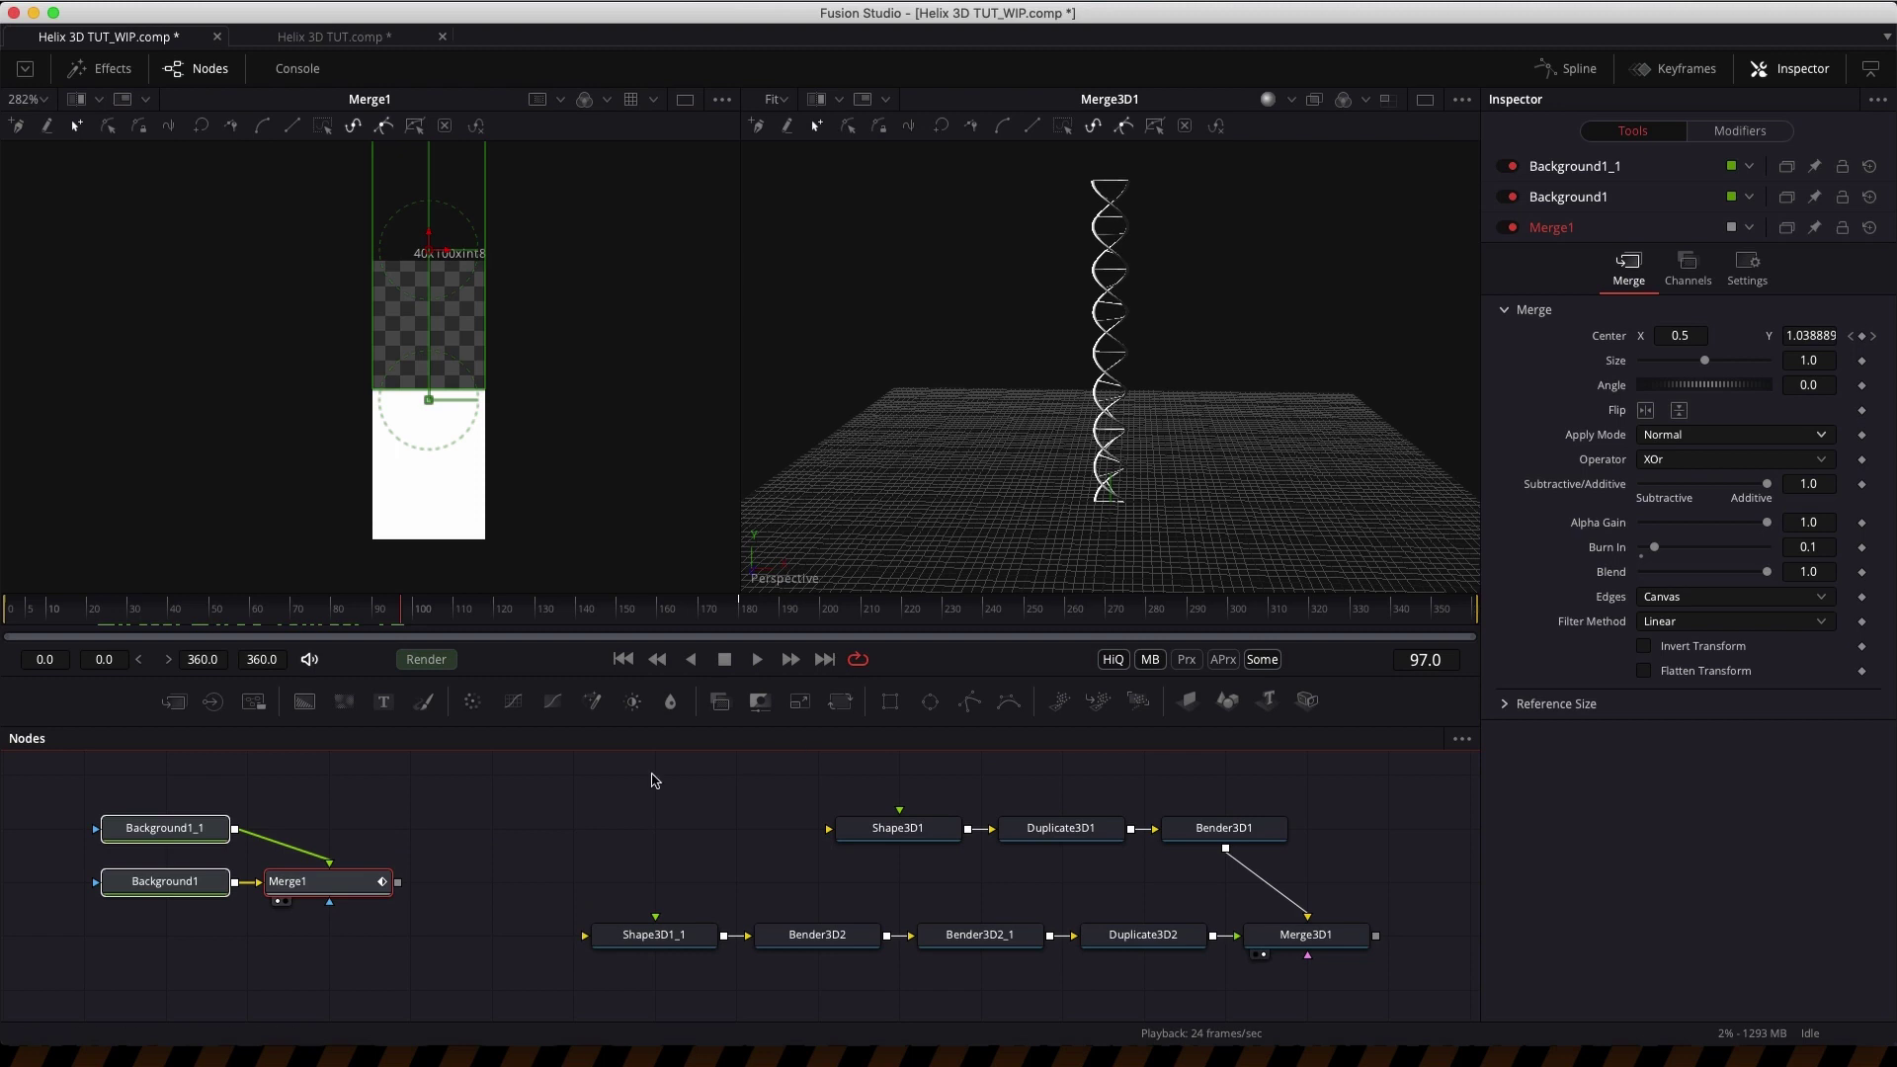
- Add a Blinn material after Merge1 and connect its output to Shape3D1's material input
{"action": "left_click", "coordinate": [329, 886]}
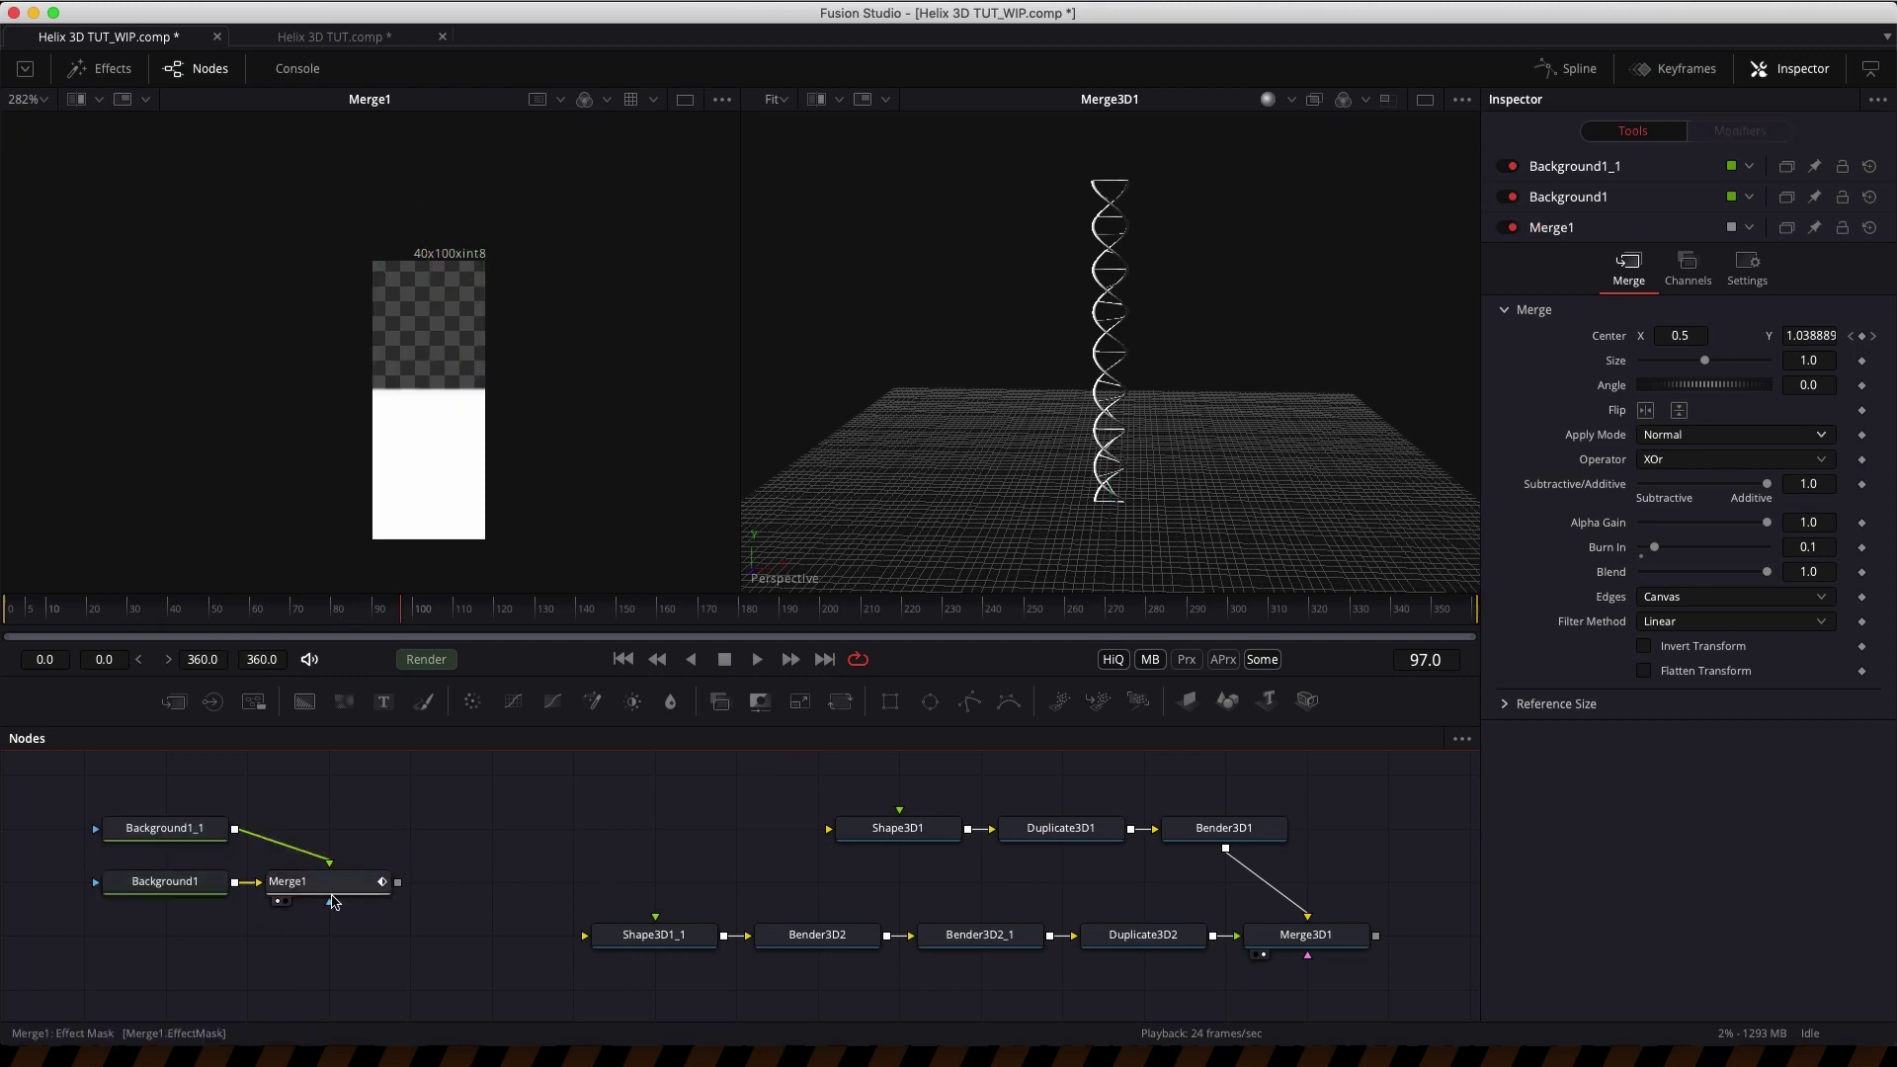
{"action": "key", "text": "shift+space"}
{"action": "type", "text": "blinn"}
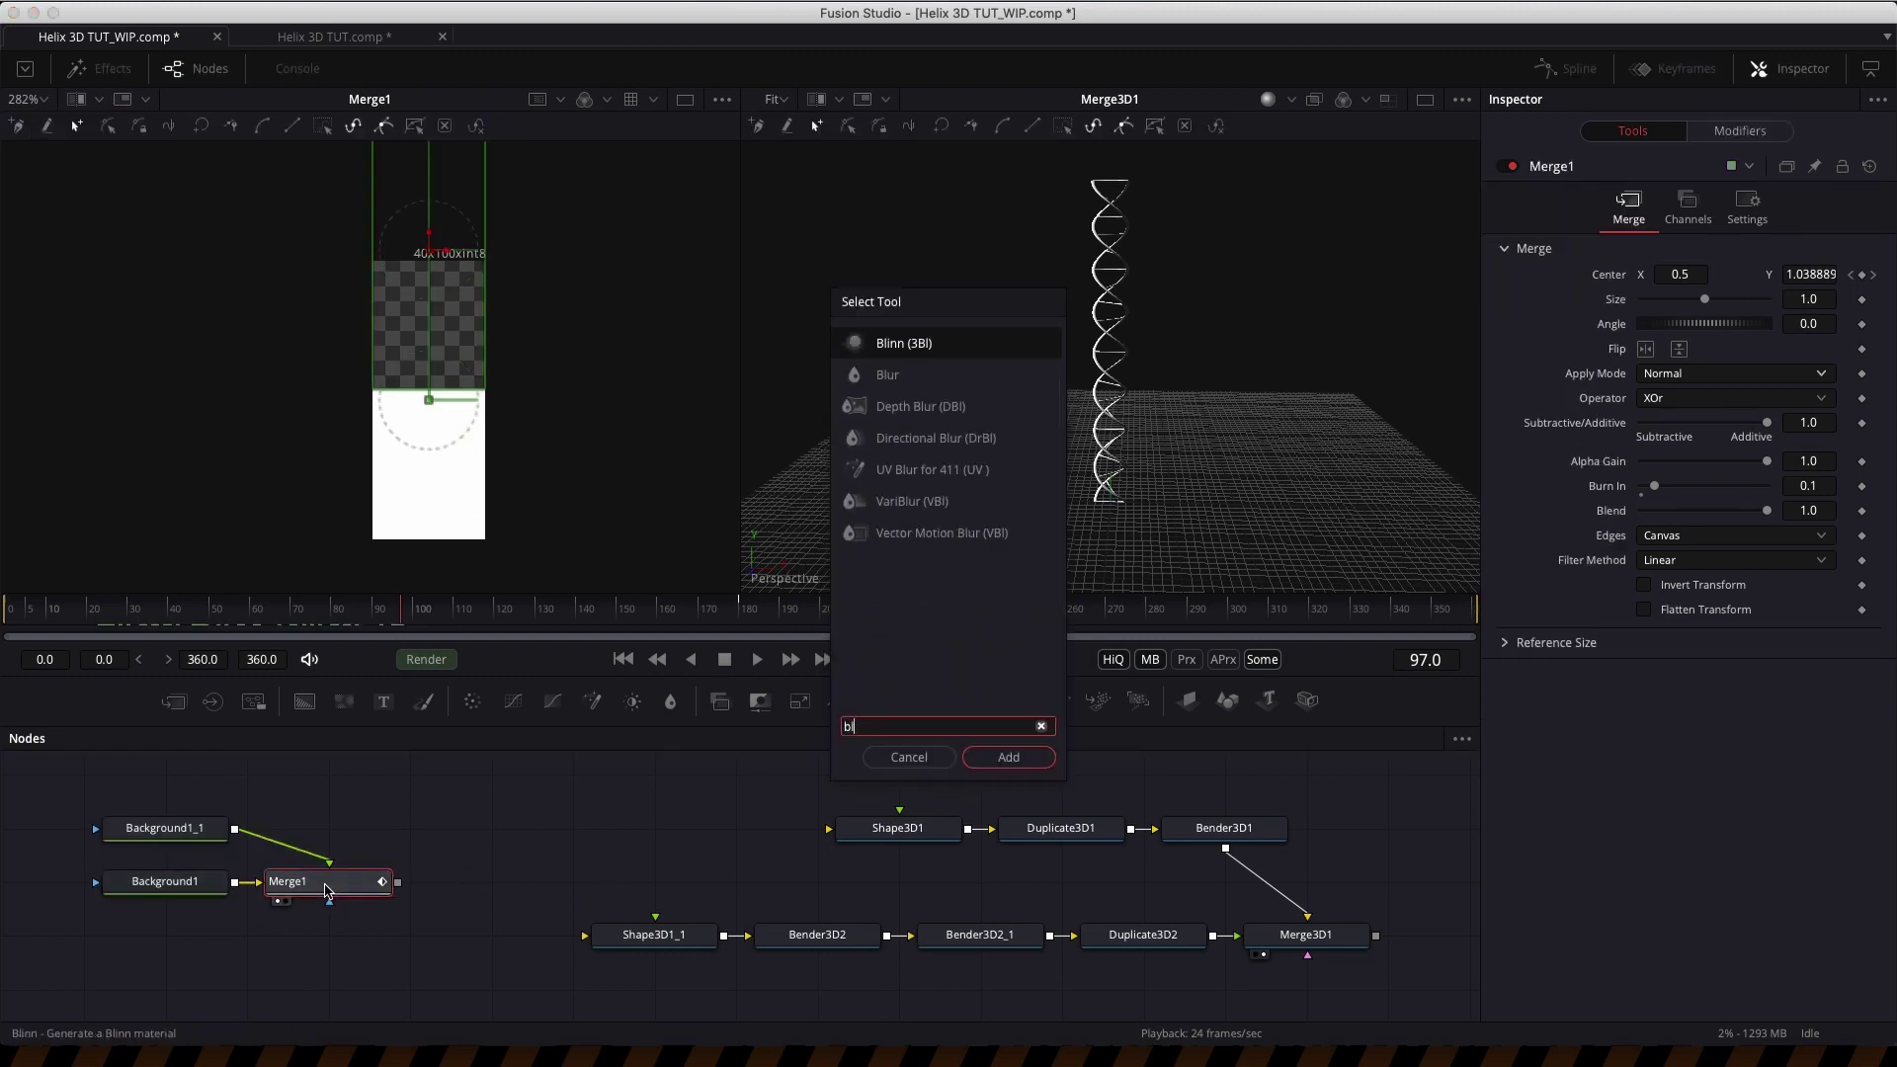
{"action": "key", "text": "Return"}
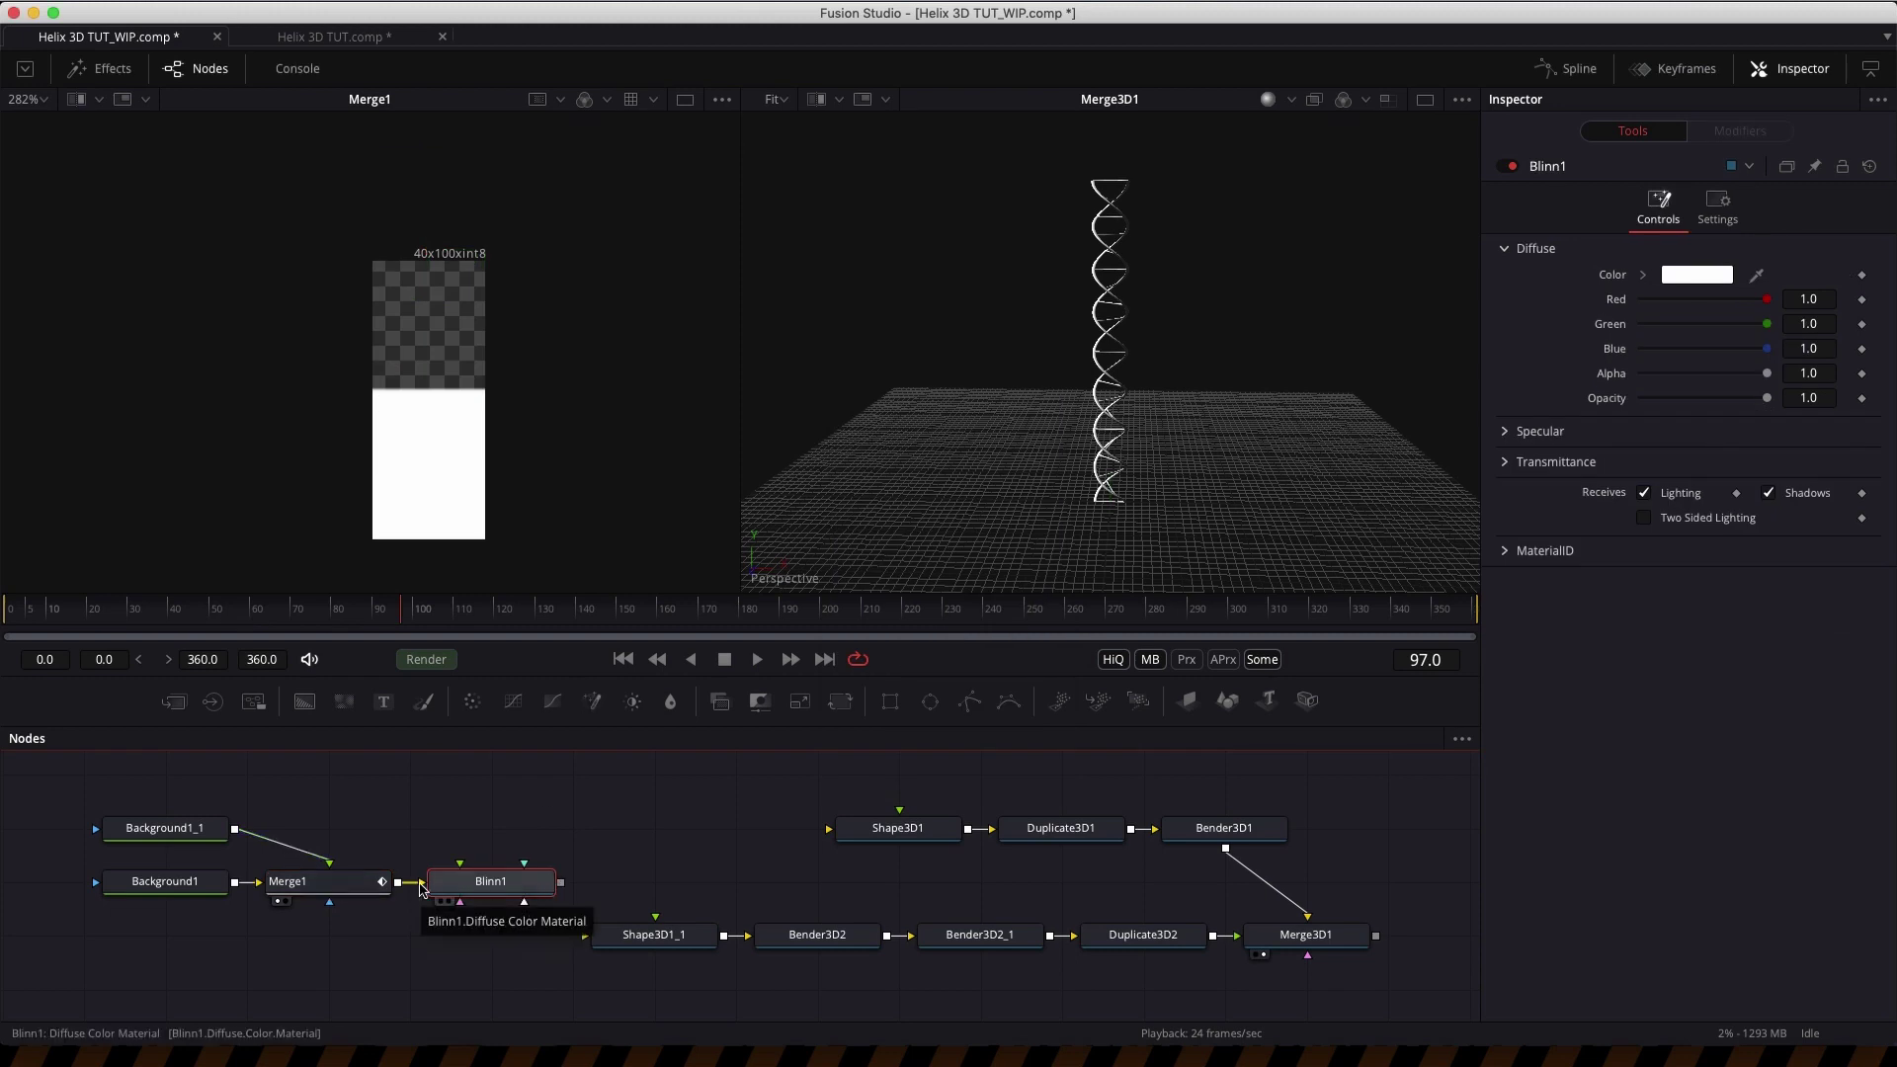
{"action": "left_click_drag", "start_coordinate": [559, 885], "coordinate": [731, 836]}
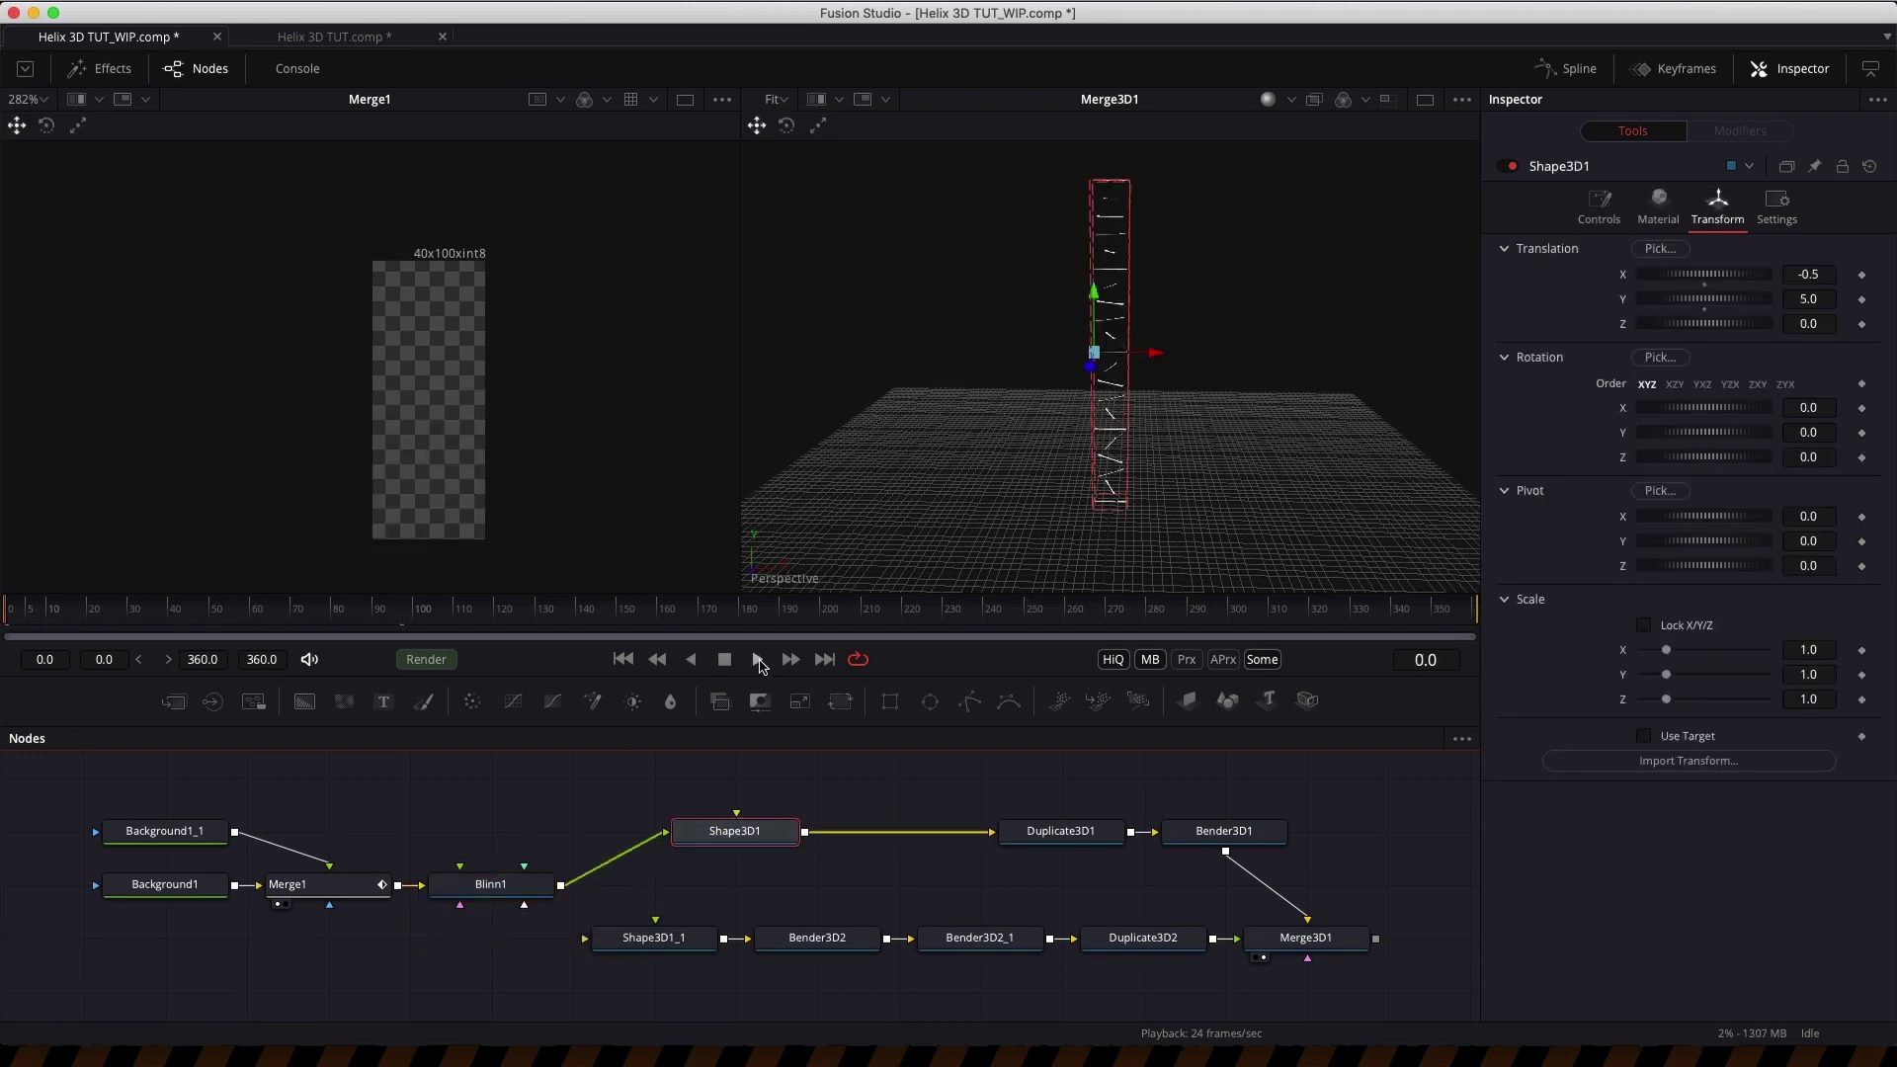
- Play back and scrub the animation to examine how the transparency texture grows the helix uprights
{"action": "left_click", "coordinate": [757, 659]}
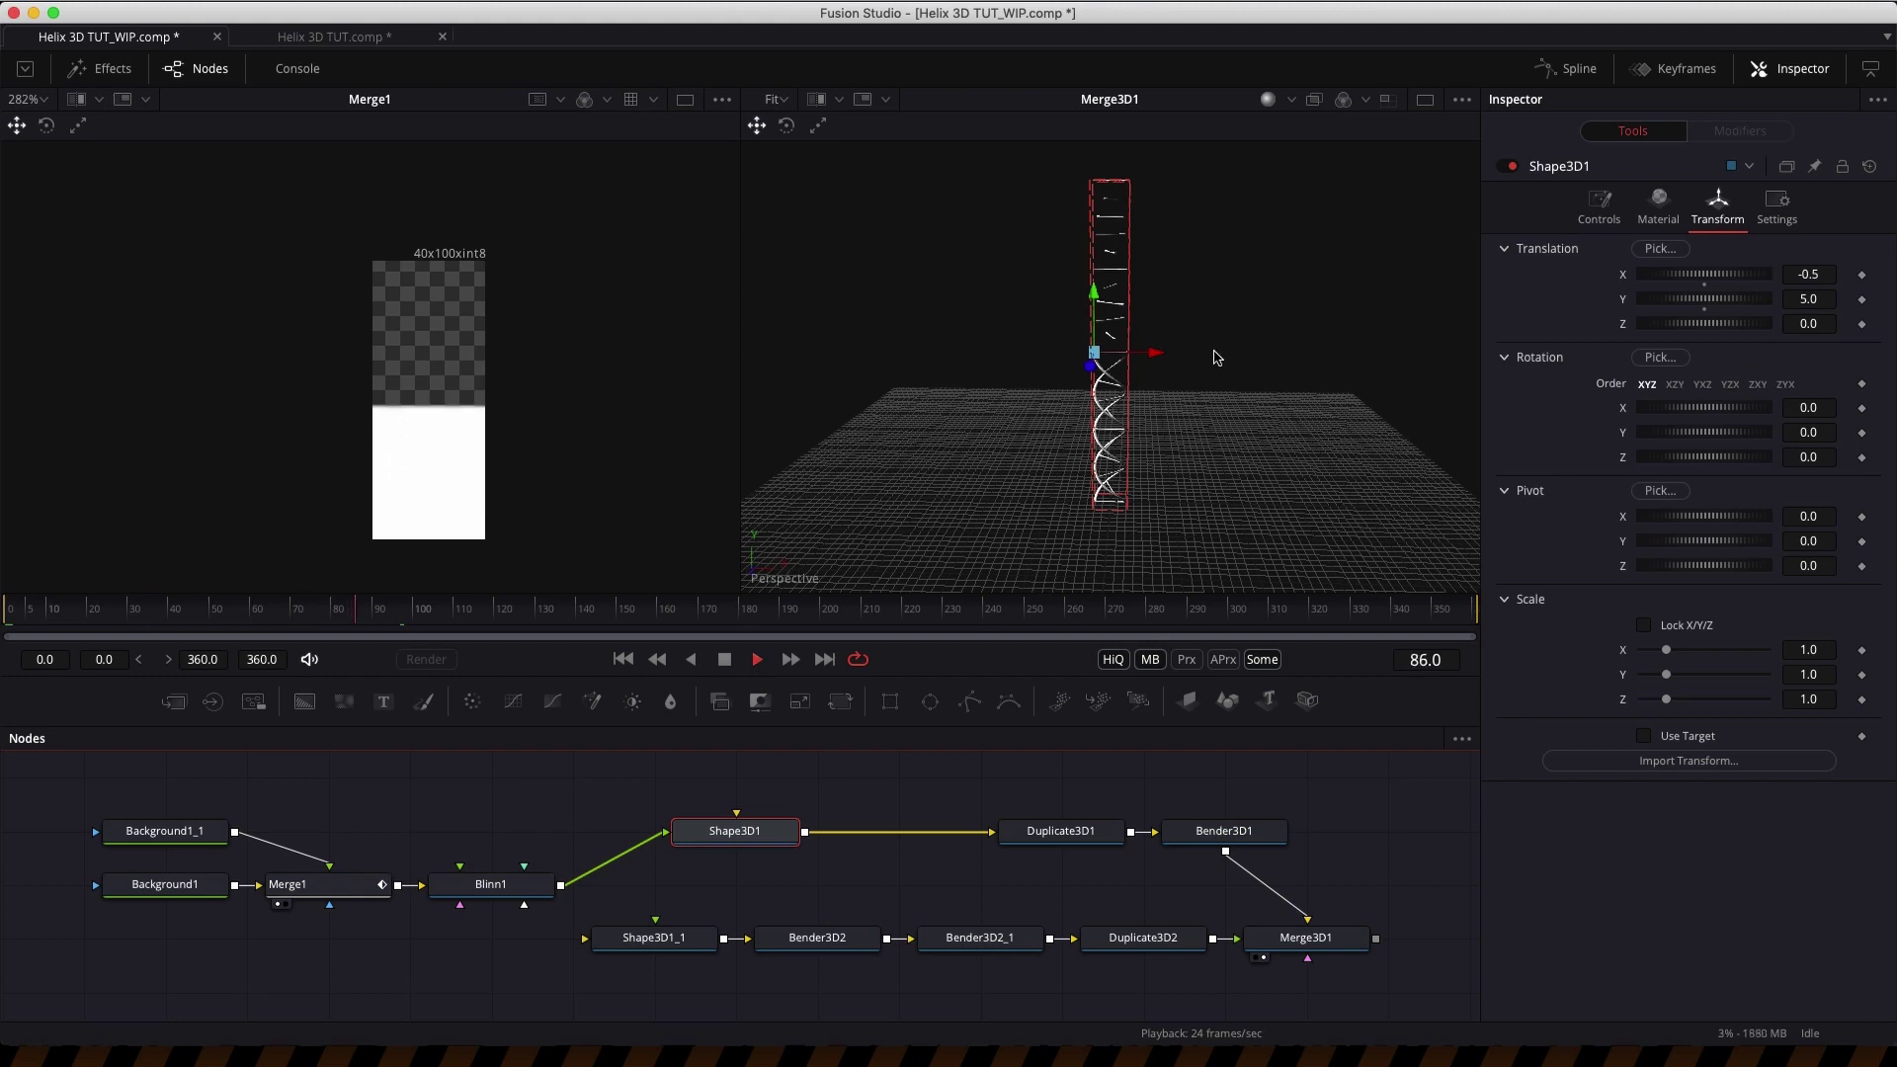
{"action": "scroll", "coordinate": [1208, 382], "scroll_direction": "down", "scroll_amount": 2}
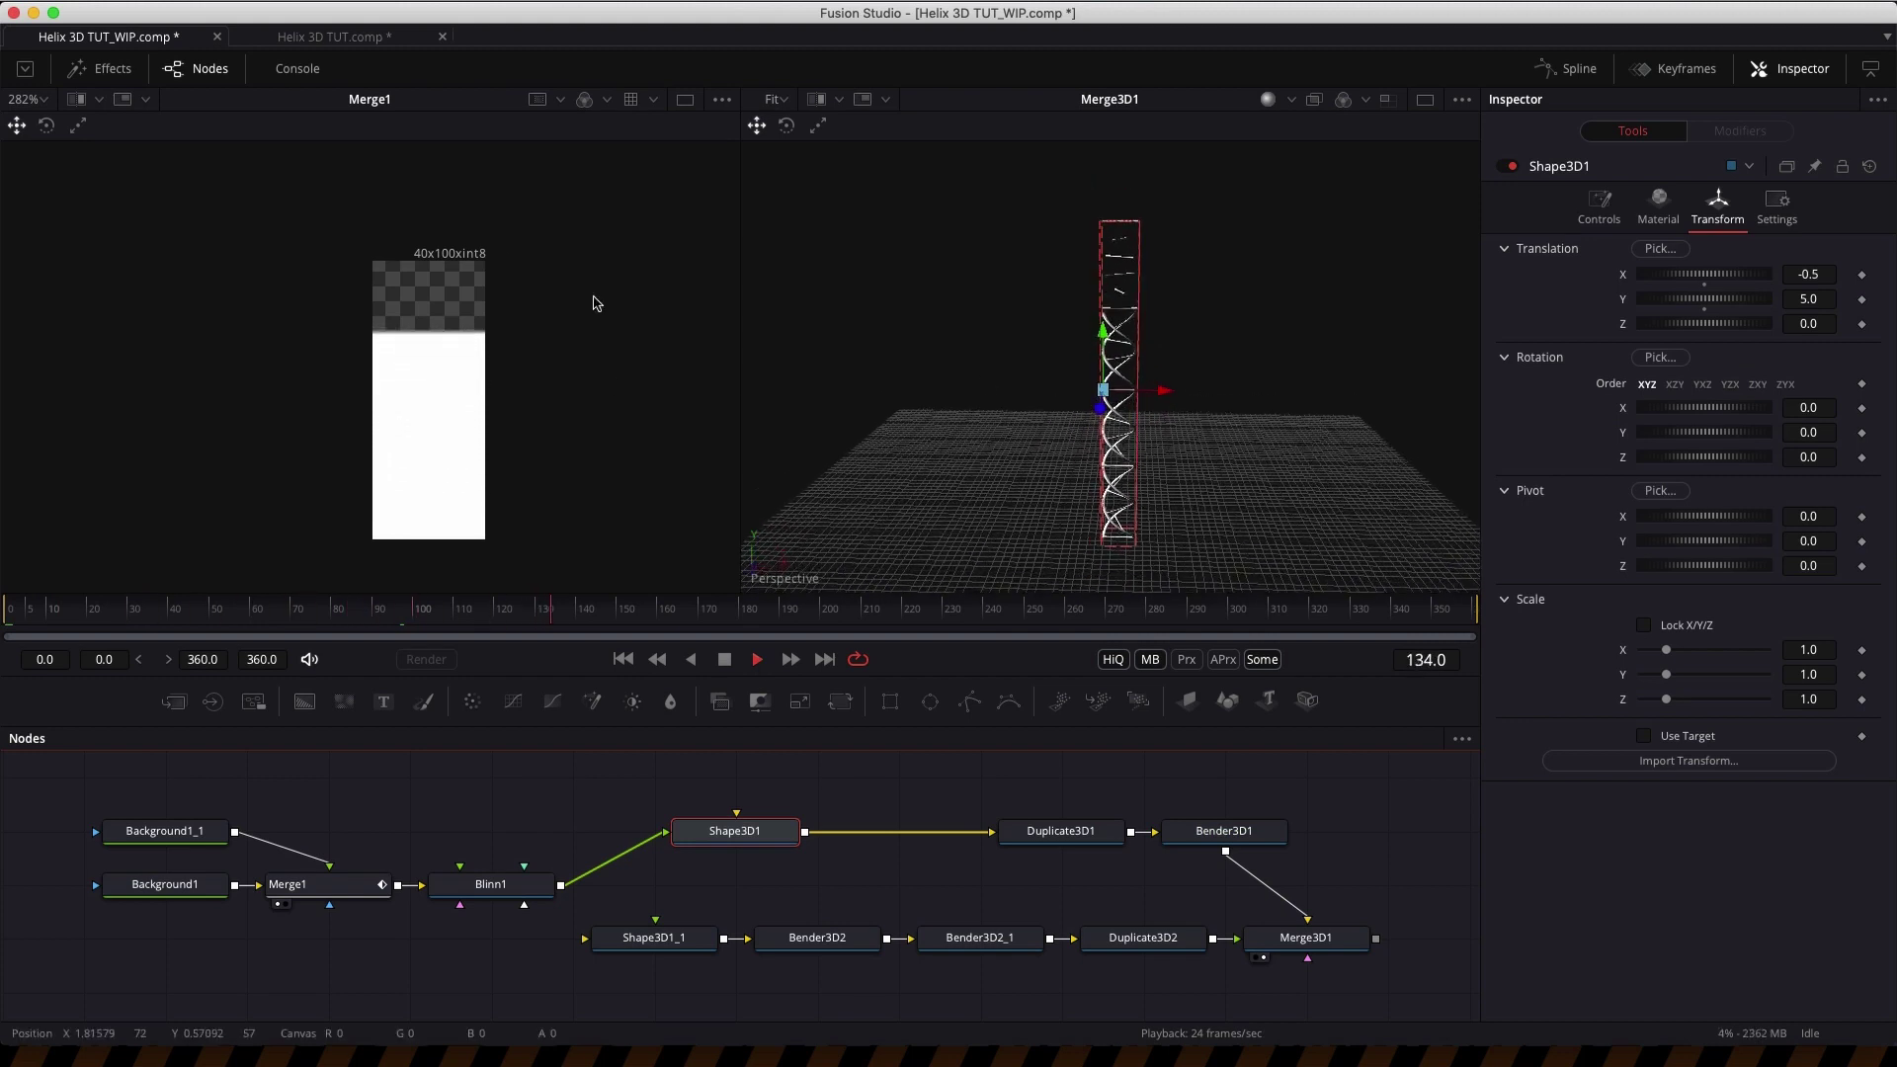
{"action": "key", "text": "space"}
{"action": "left_click", "coordinate": [331, 614]}
{"action": "left_click_drag", "start_coordinate": [304, 618], "coordinate": [436, 617]}
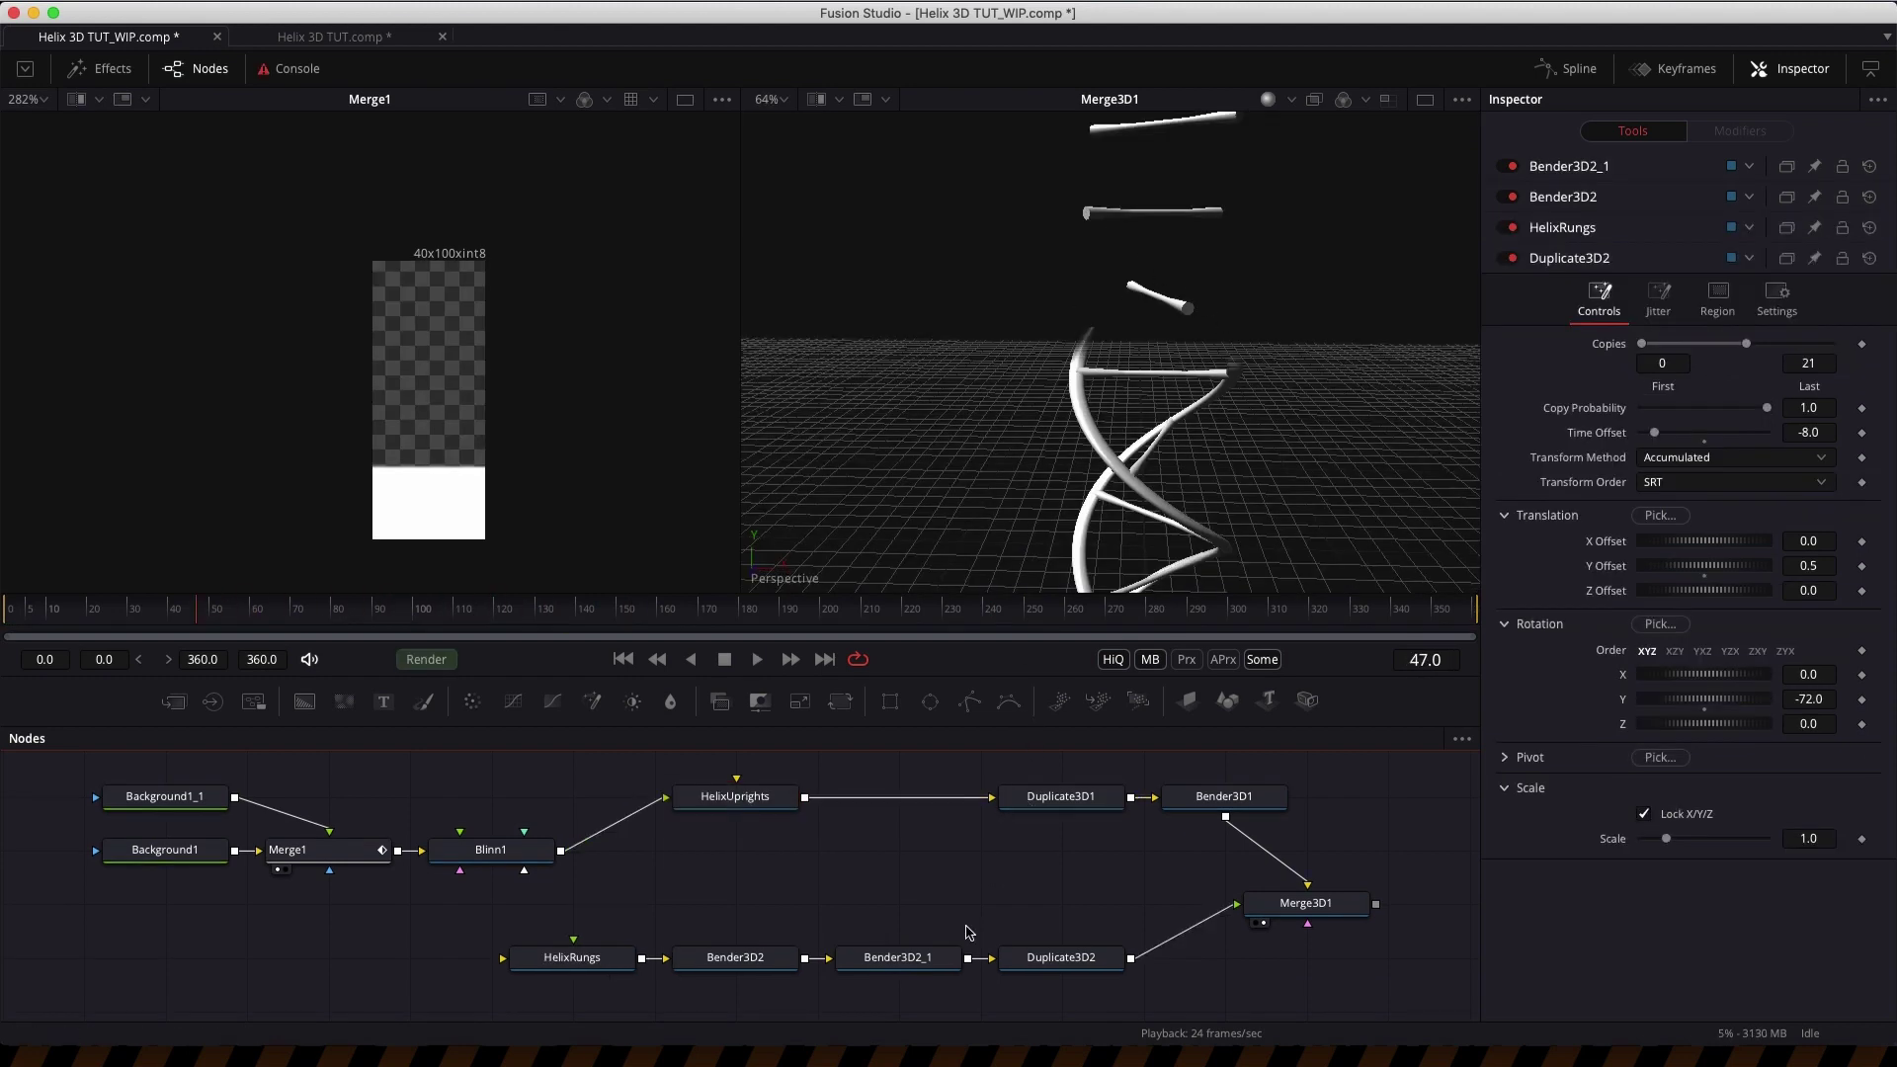
- Move the HelixRungs, Bender3D2 and Bender3D2_1 nodes away from Duplicate3D2 to make room between Bender3D2_1 and Duplicate3D2
{"action": "left_click_drag", "start_coordinate": [936, 909], "coordinate": [486, 1002]}
{"action": "left_click_drag", "start_coordinate": [907, 965], "coordinate": [663, 966]}
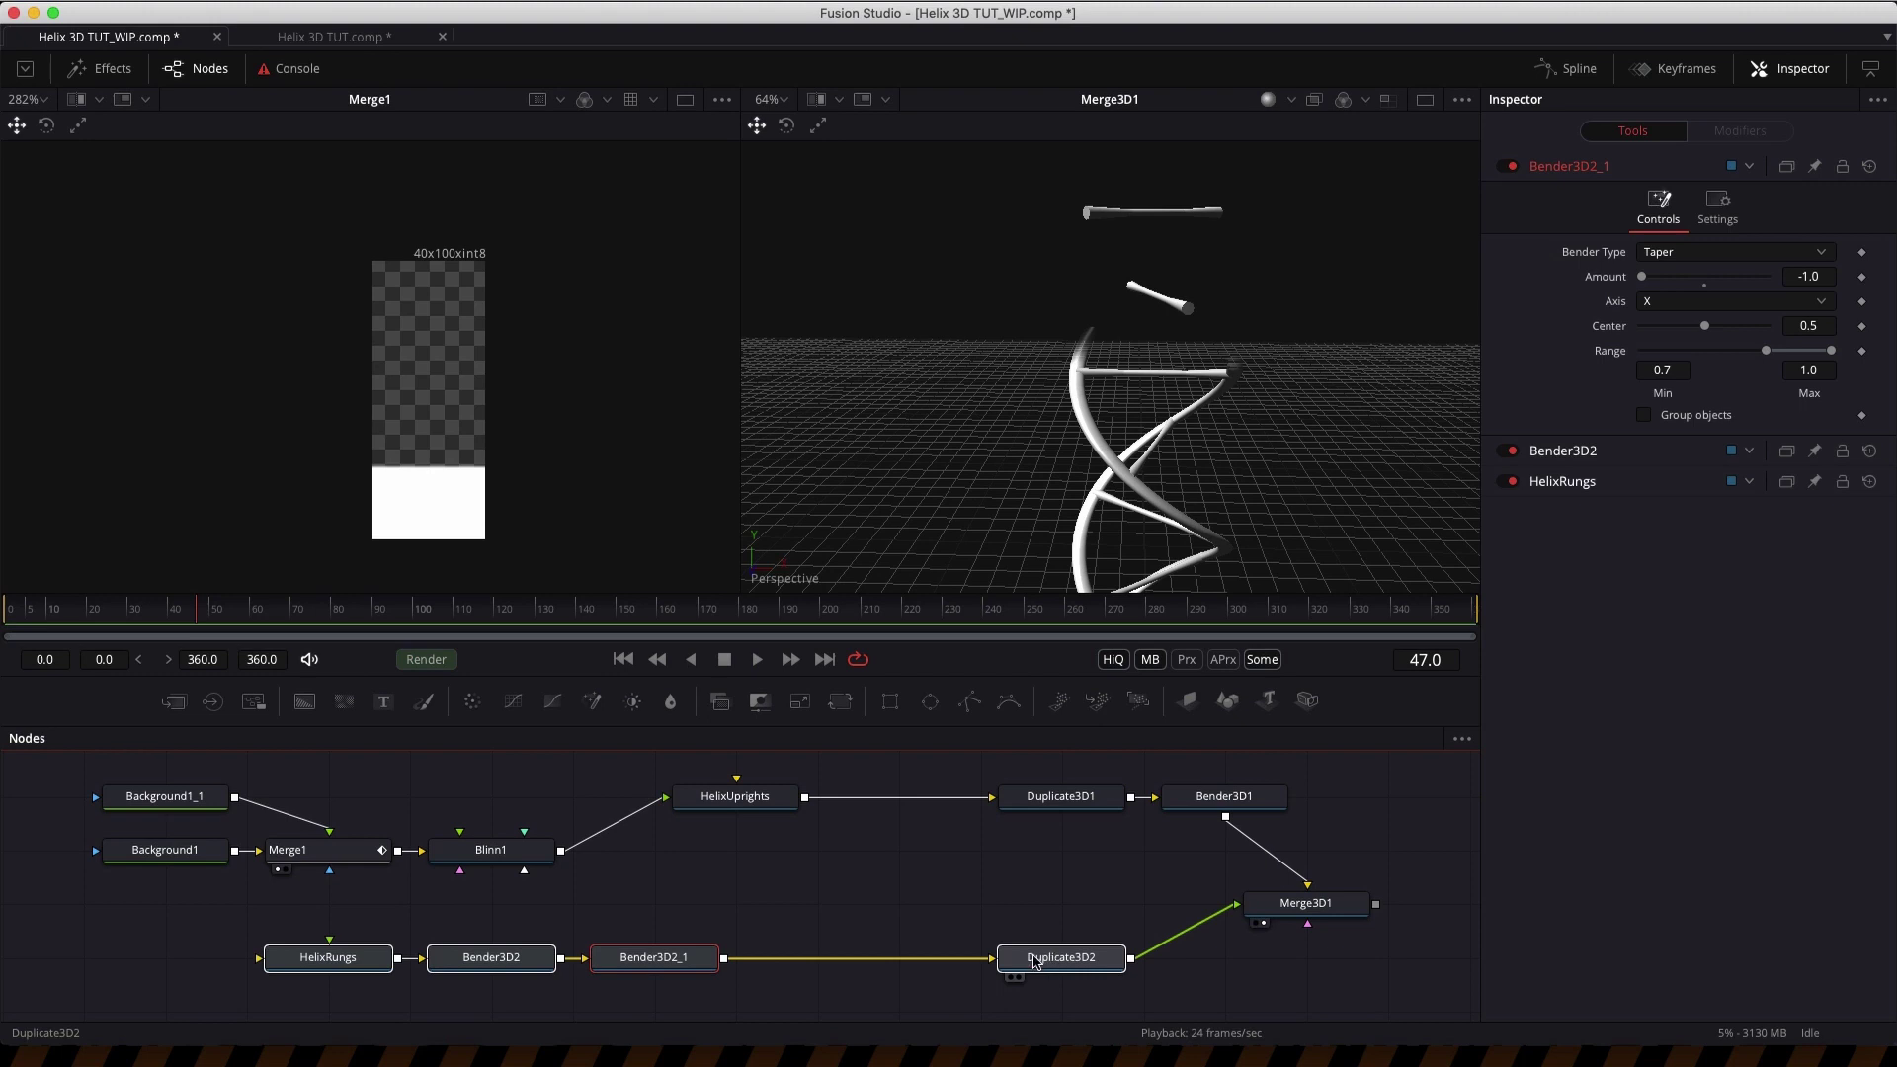
{"action": "left_click", "coordinate": [1035, 963]}
- Insert a Transform 3D node between Bender3D2_1 and Duplicate3D2
{"action": "left_click", "coordinate": [652, 965]}
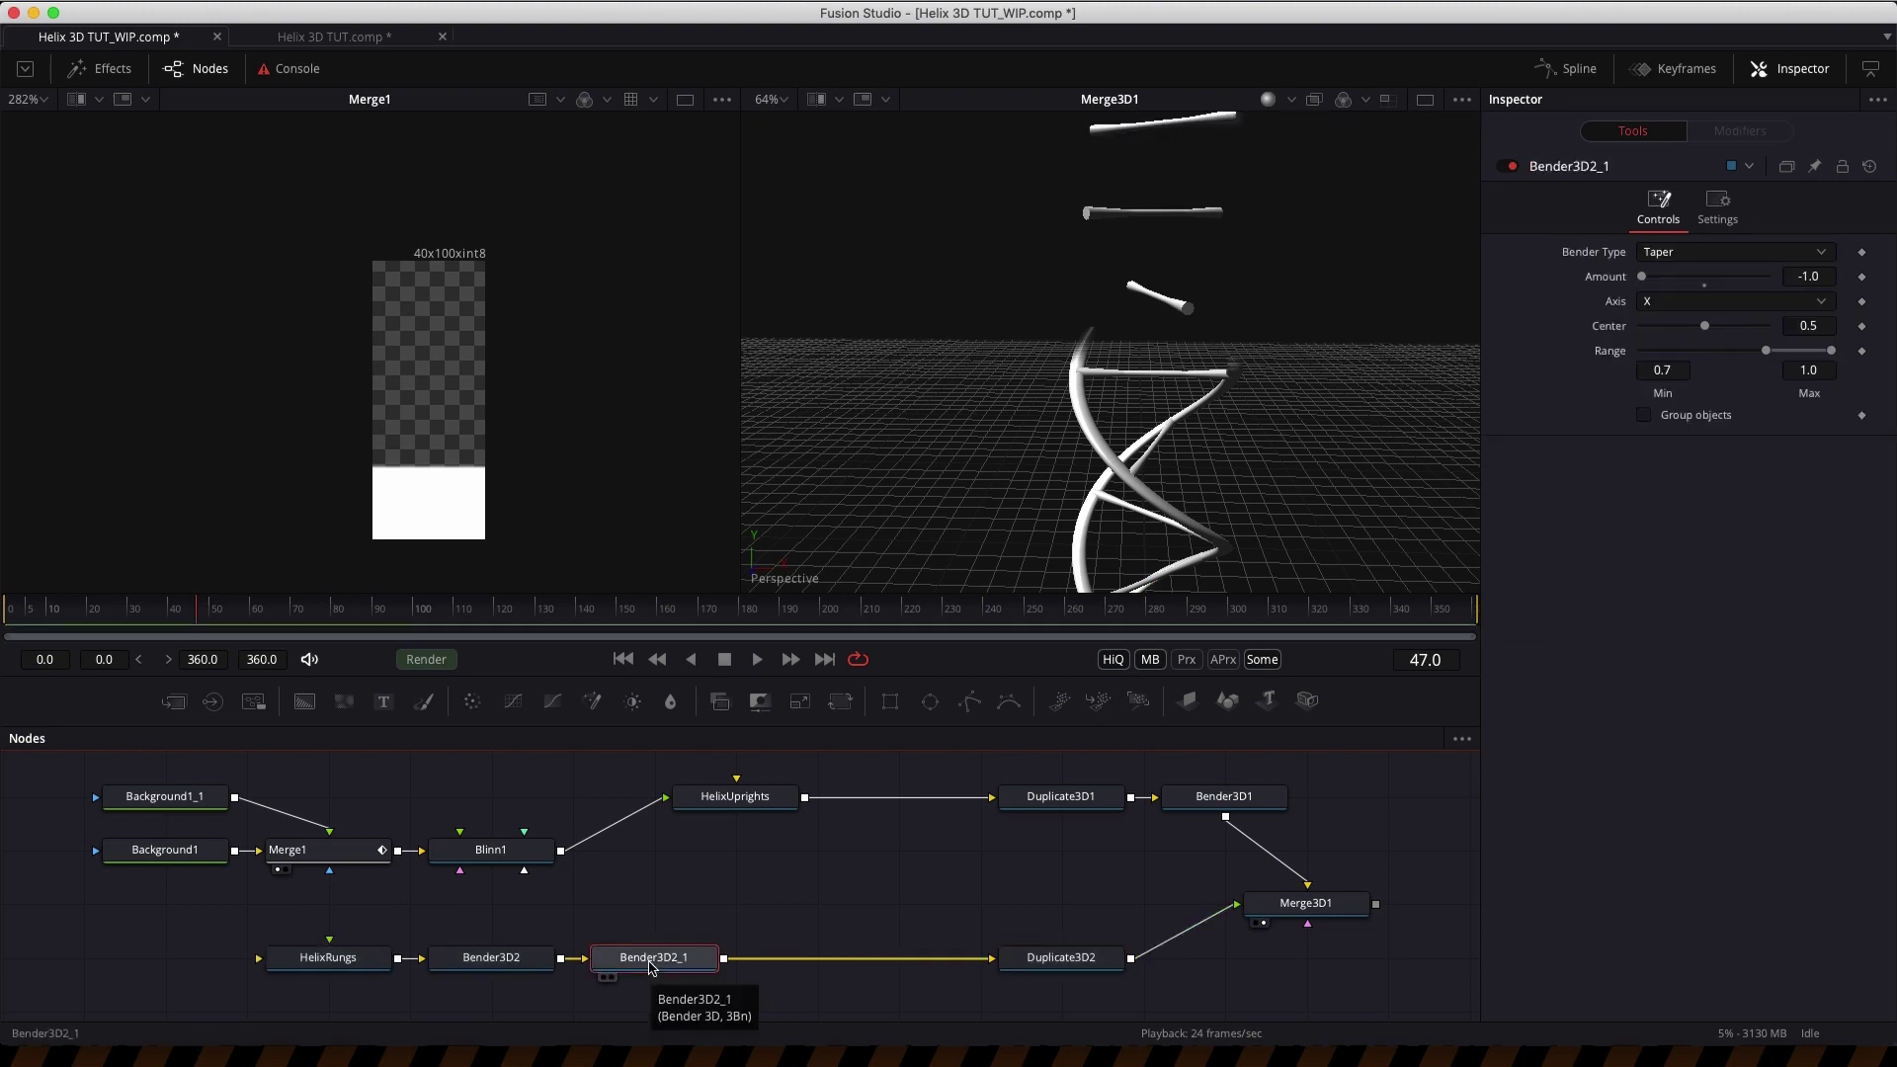
{"action": "key", "text": "shift+space"}
{"action": "type", "text": "3xf"}
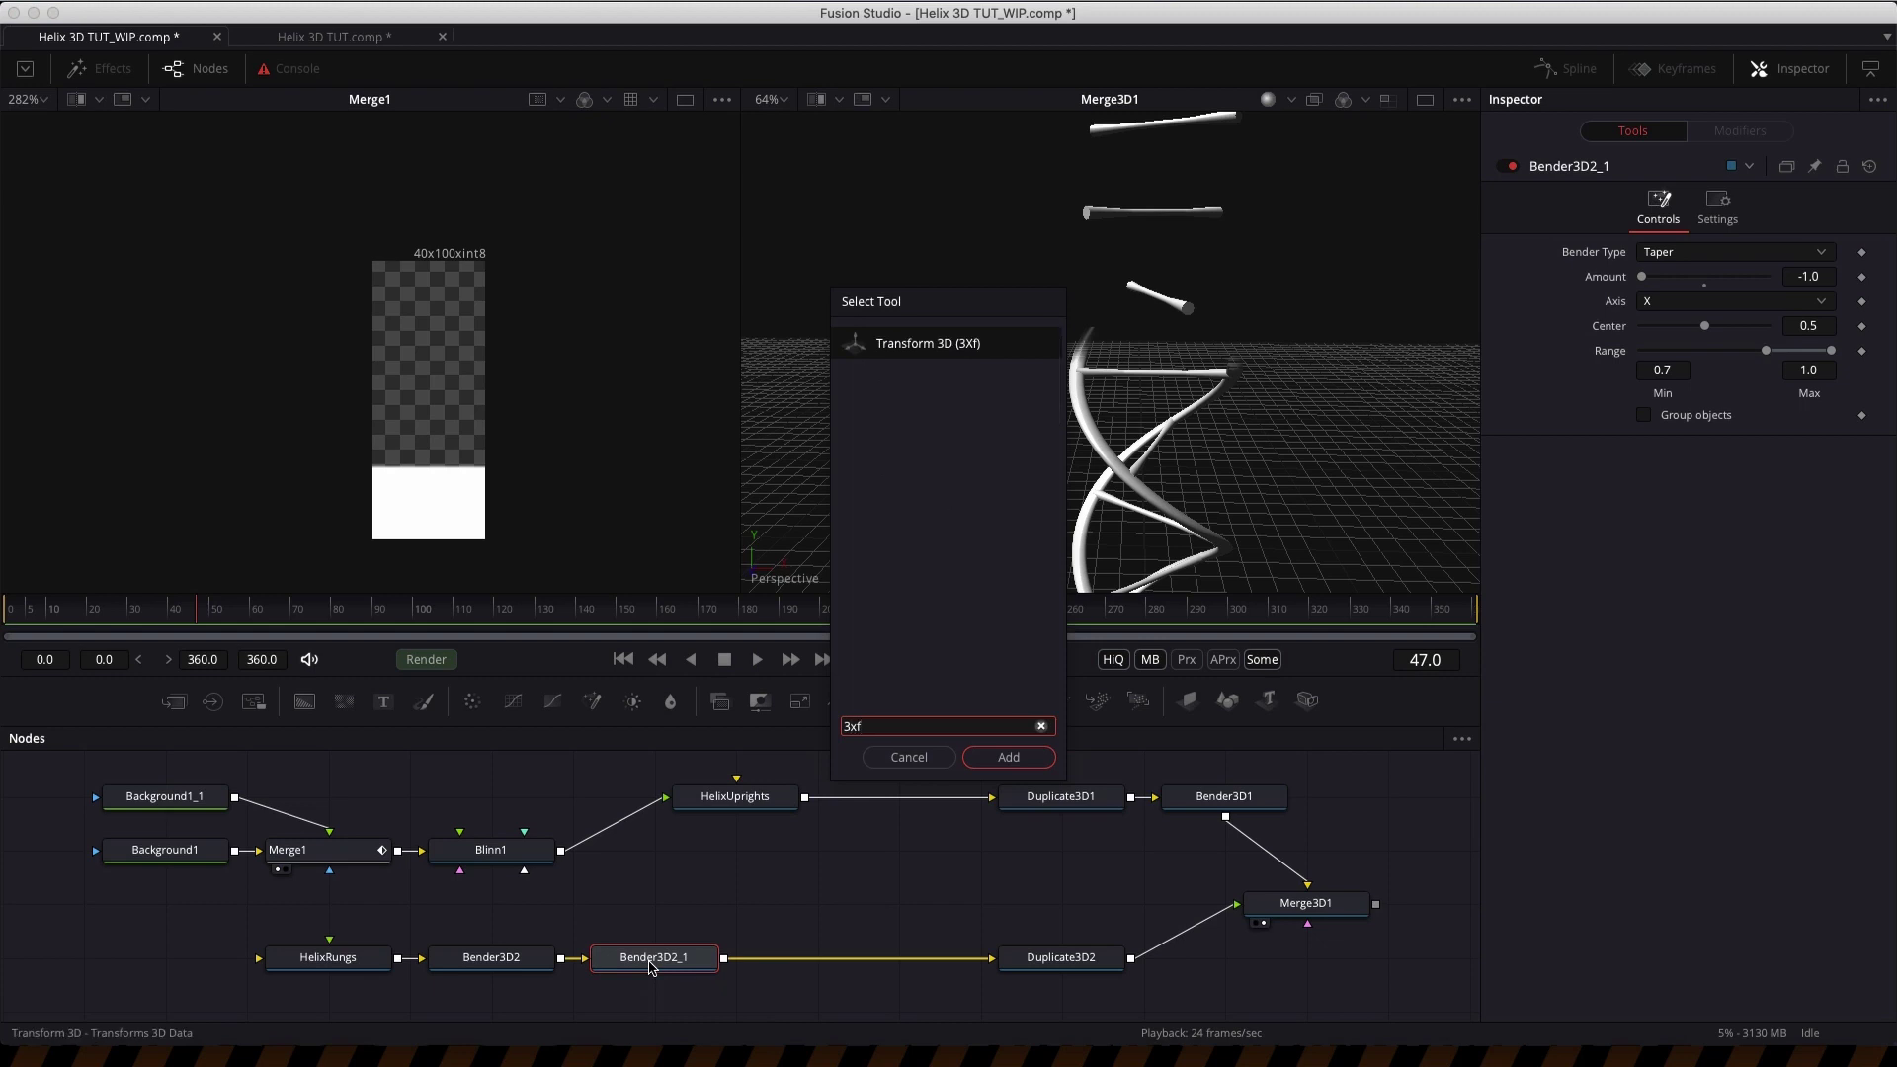
{"action": "key", "text": "Return"}
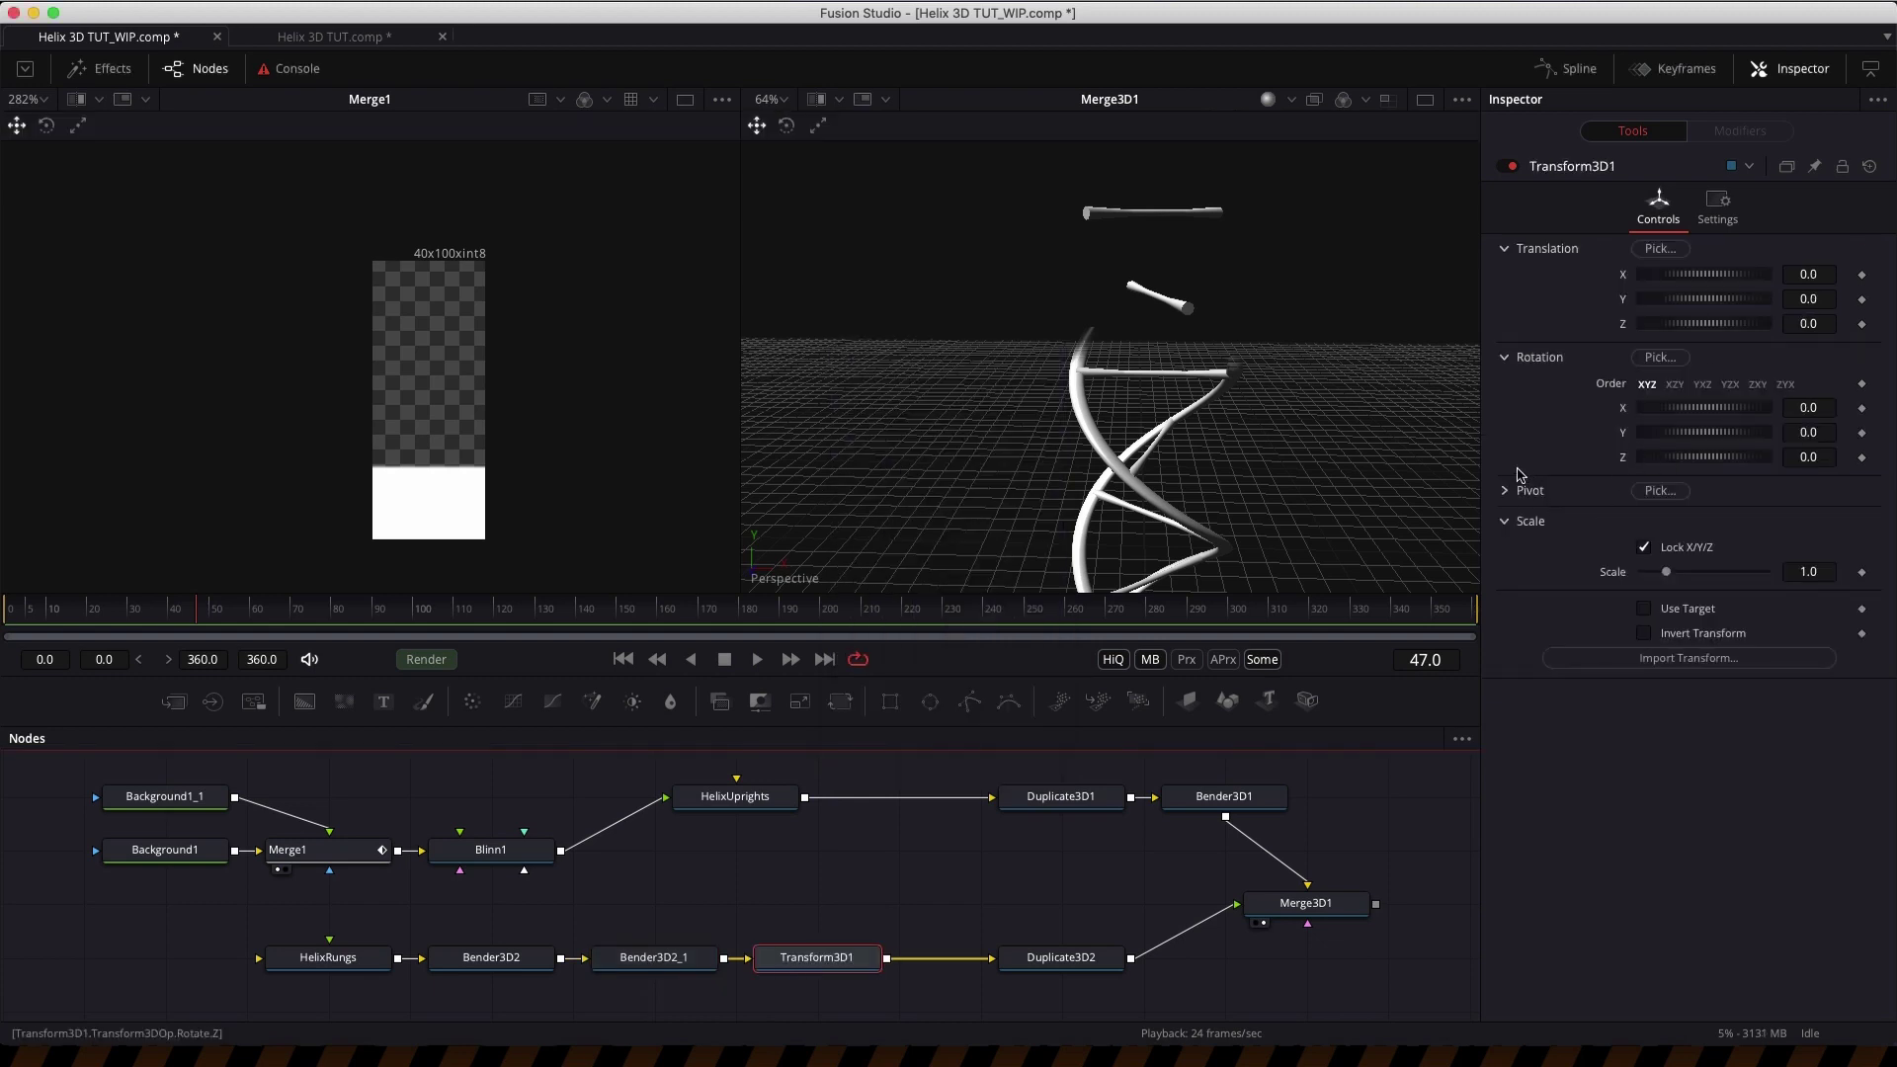
- Set Transform3D1's pivot X to -0.5 and unlock its X/Y/Z scale
{"action": "left_click", "coordinate": [1510, 490]}
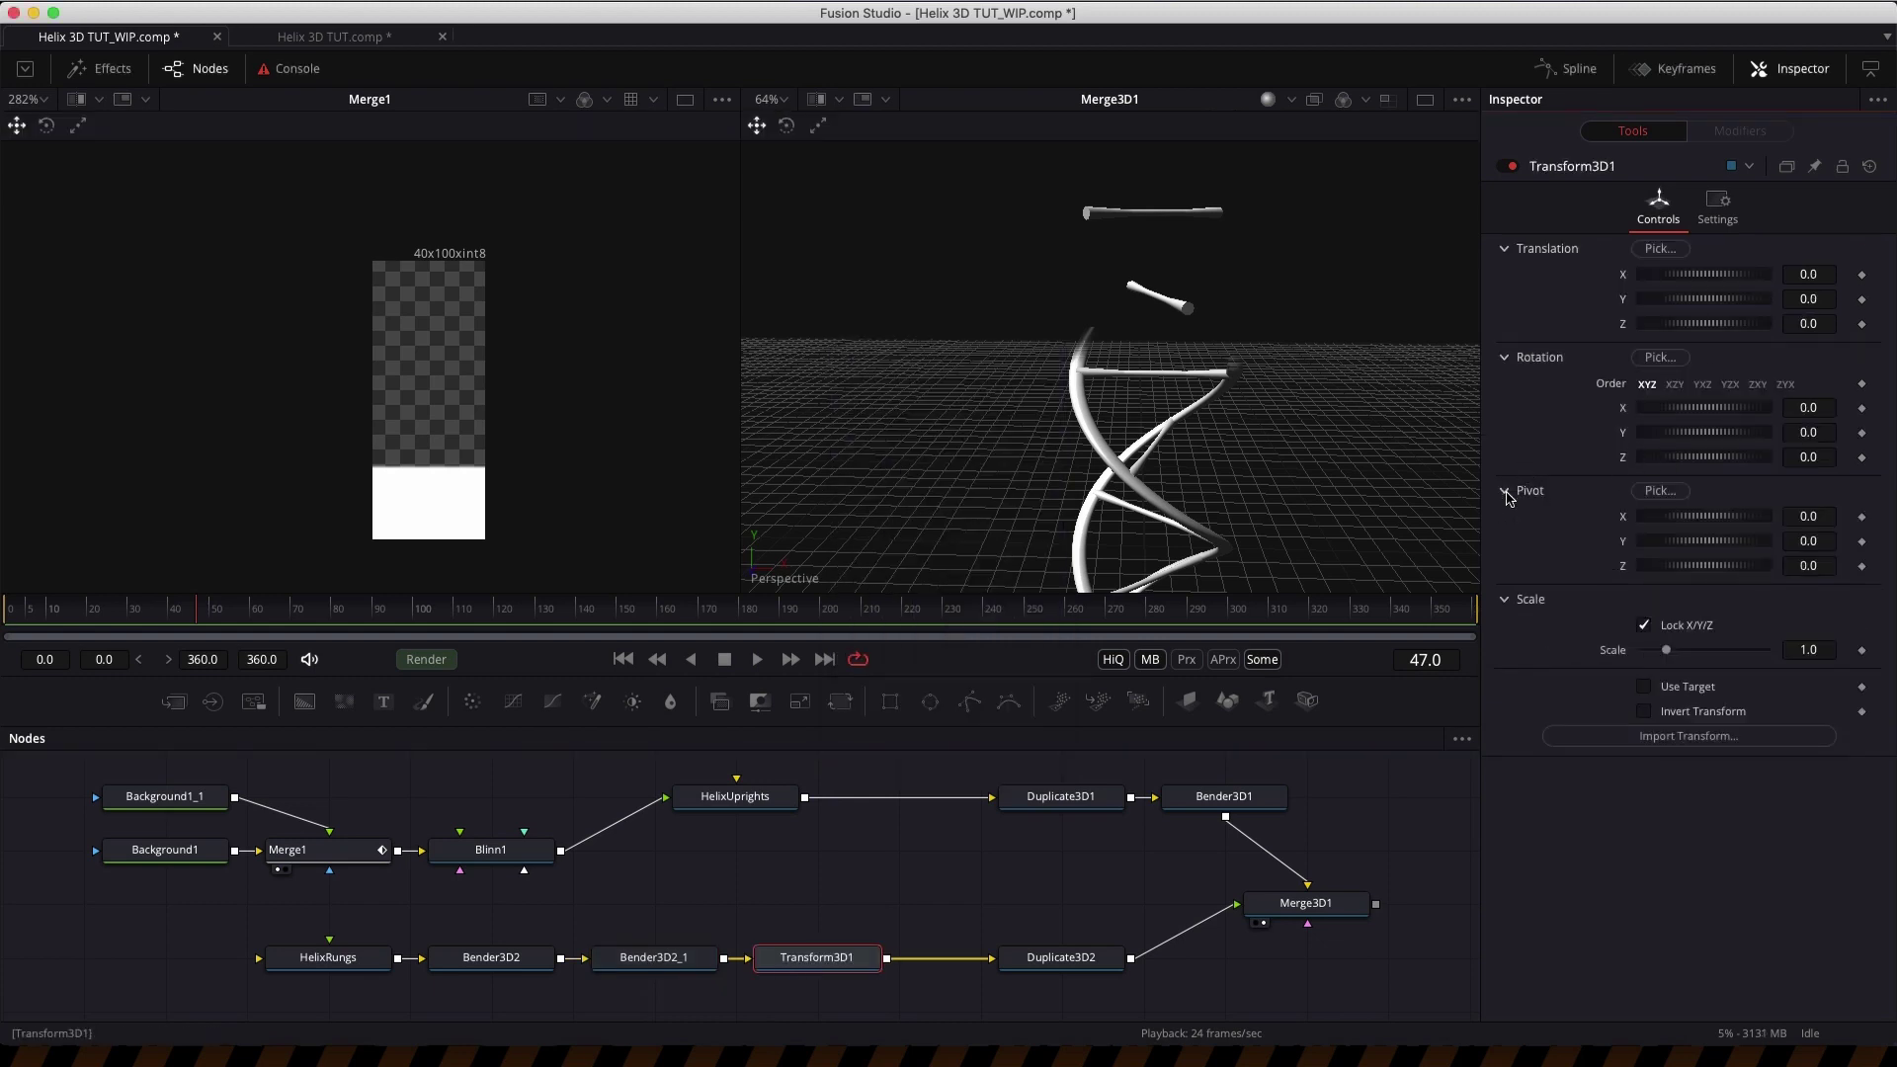
{"action": "left_click", "coordinate": [1823, 516]}
{"action": "type", "text": "-0.5"}
{"action": "key", "text": "Tab"}
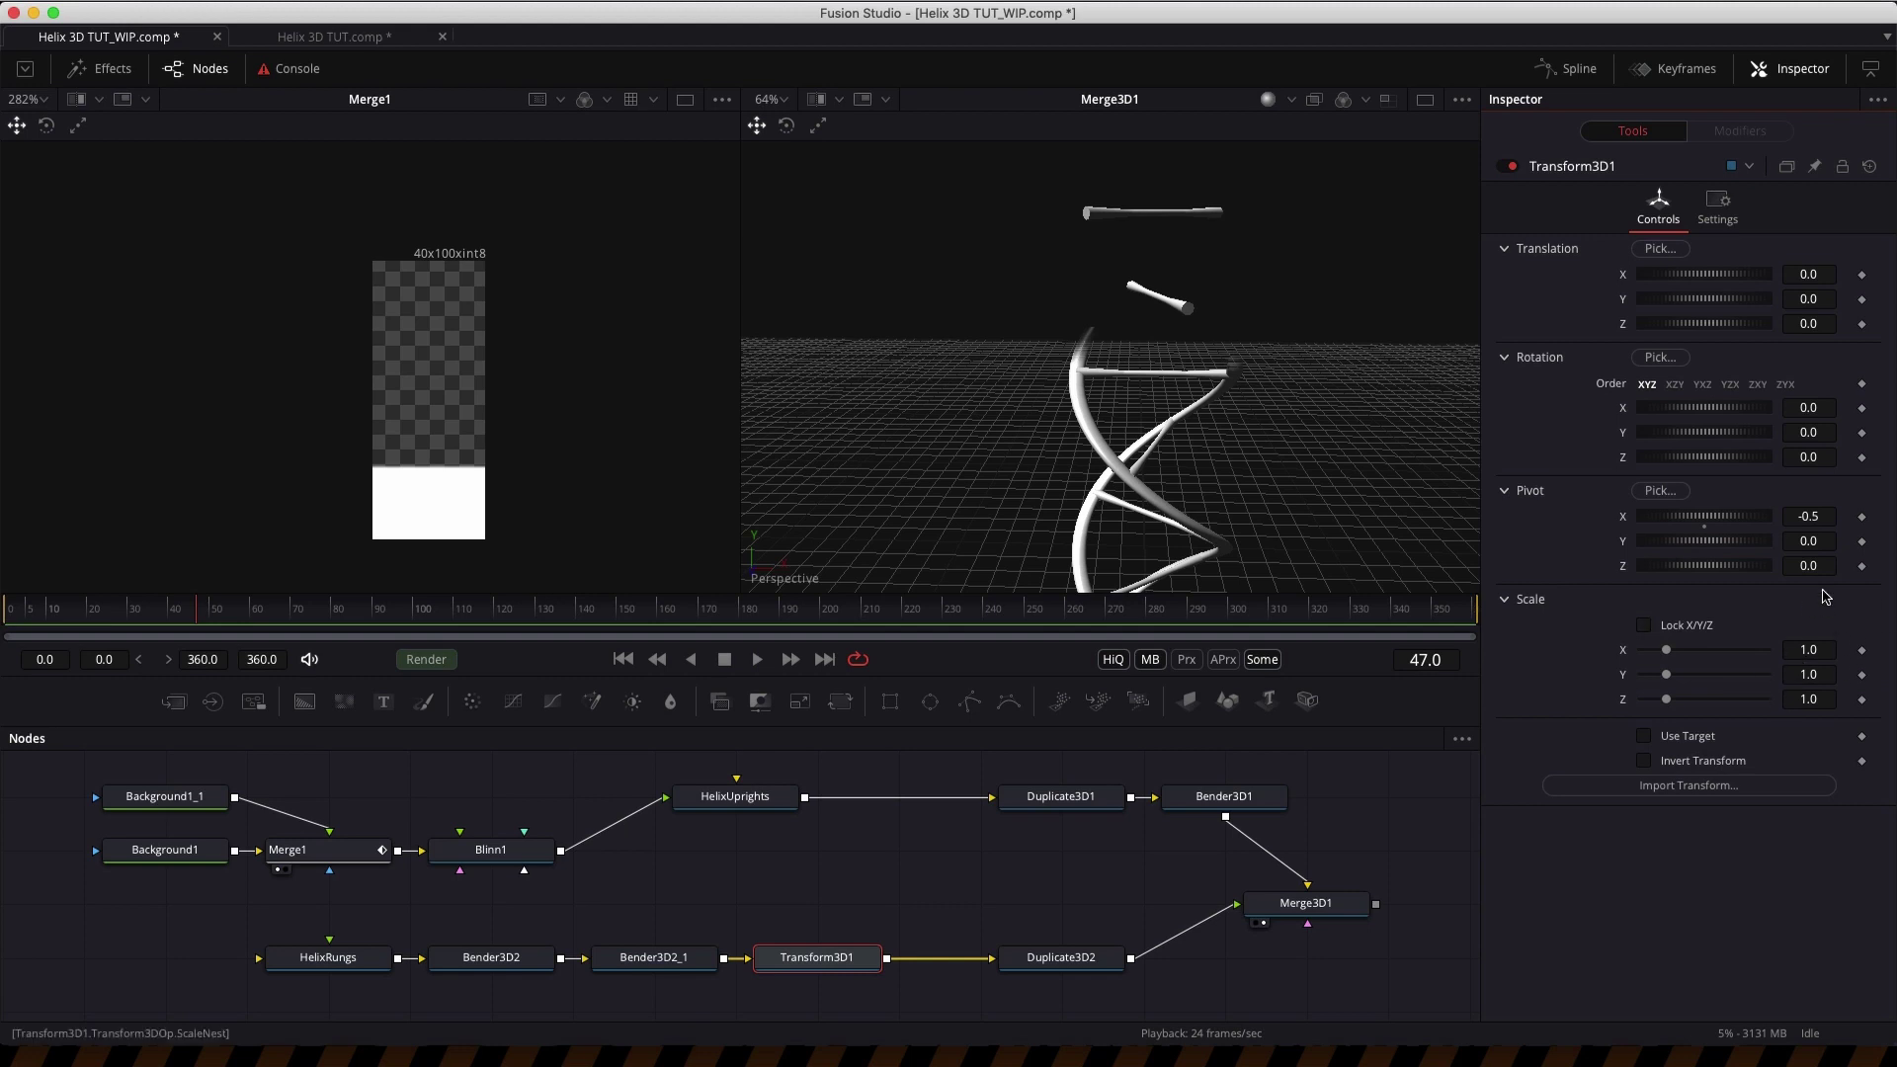
- Keyframe Transform3D1's X scale at 1.0 on frame 30 and 0 on frame 0, and scrub to preview the rungs' growth
{"action": "left_click_drag", "start_coordinate": [176, 618], "coordinate": [129, 627]}
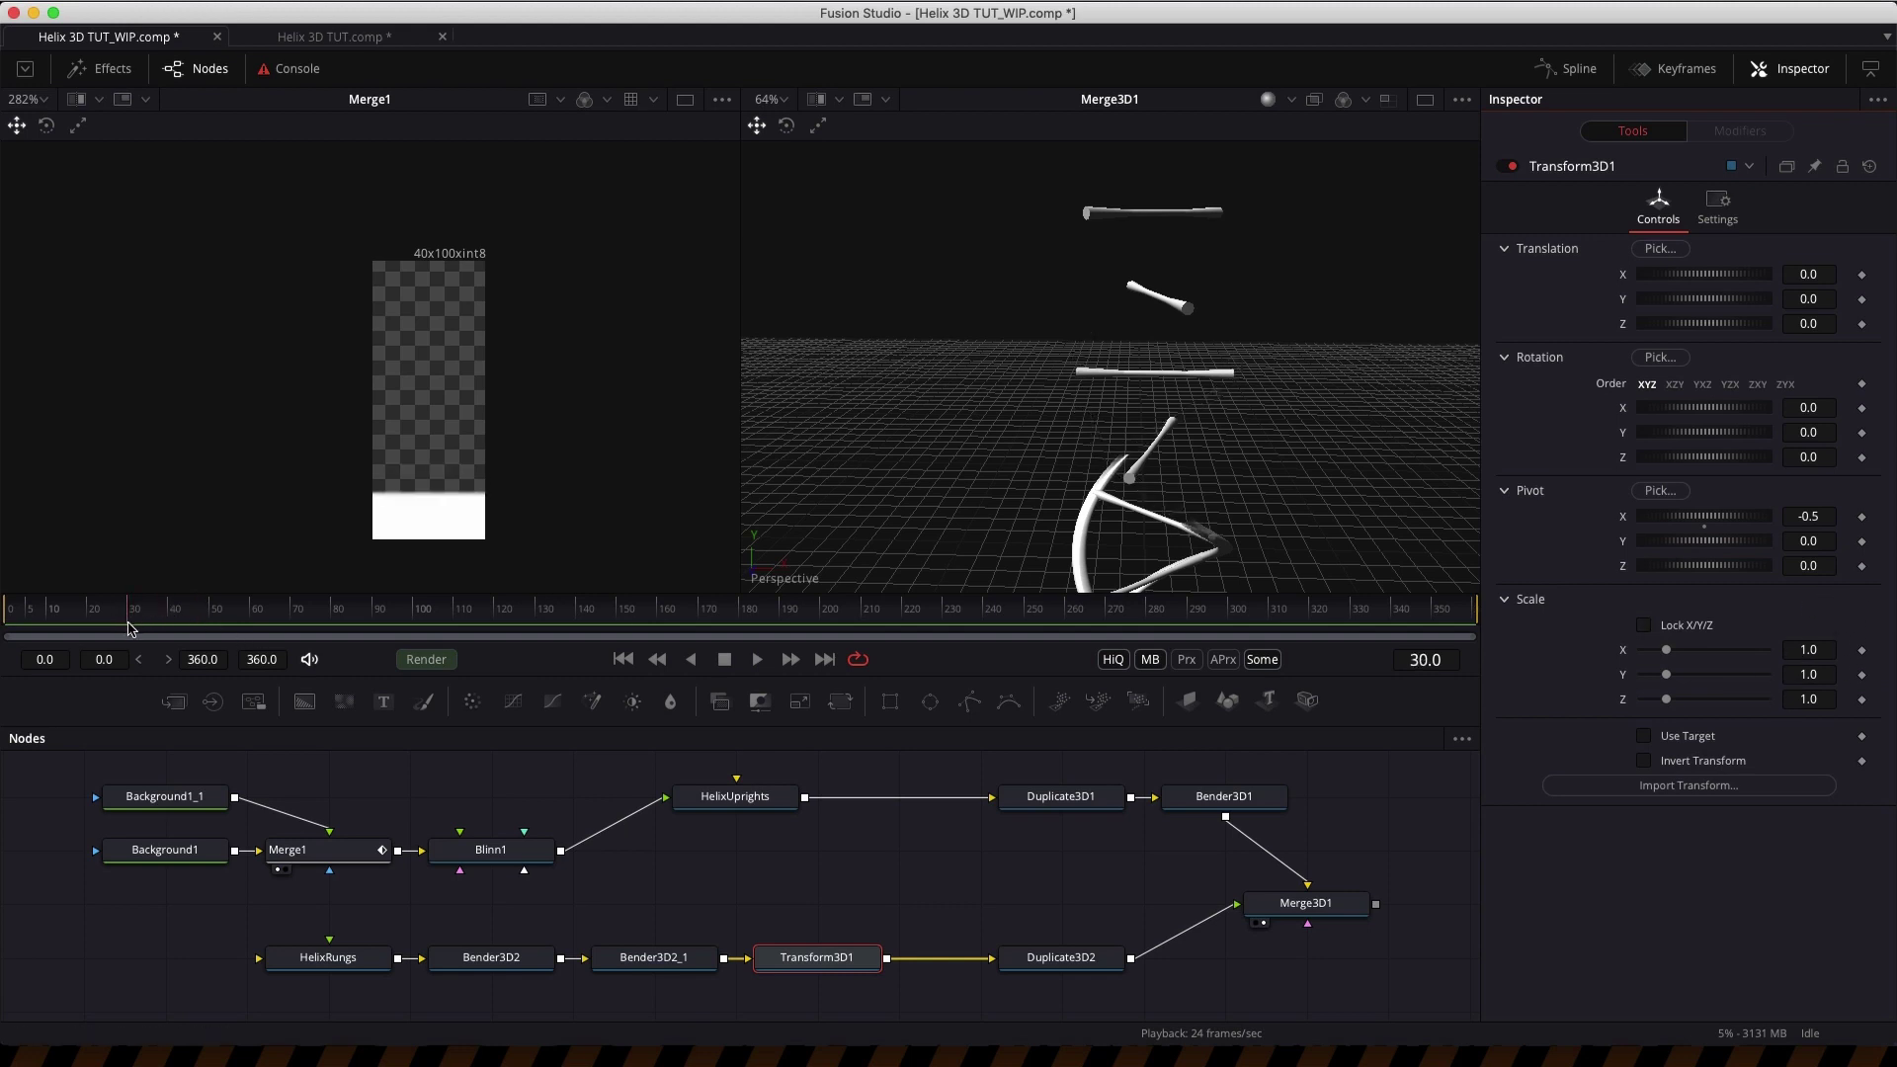
{"action": "left_click", "coordinate": [1862, 649]}
{"action": "left_click", "coordinate": [624, 660]}
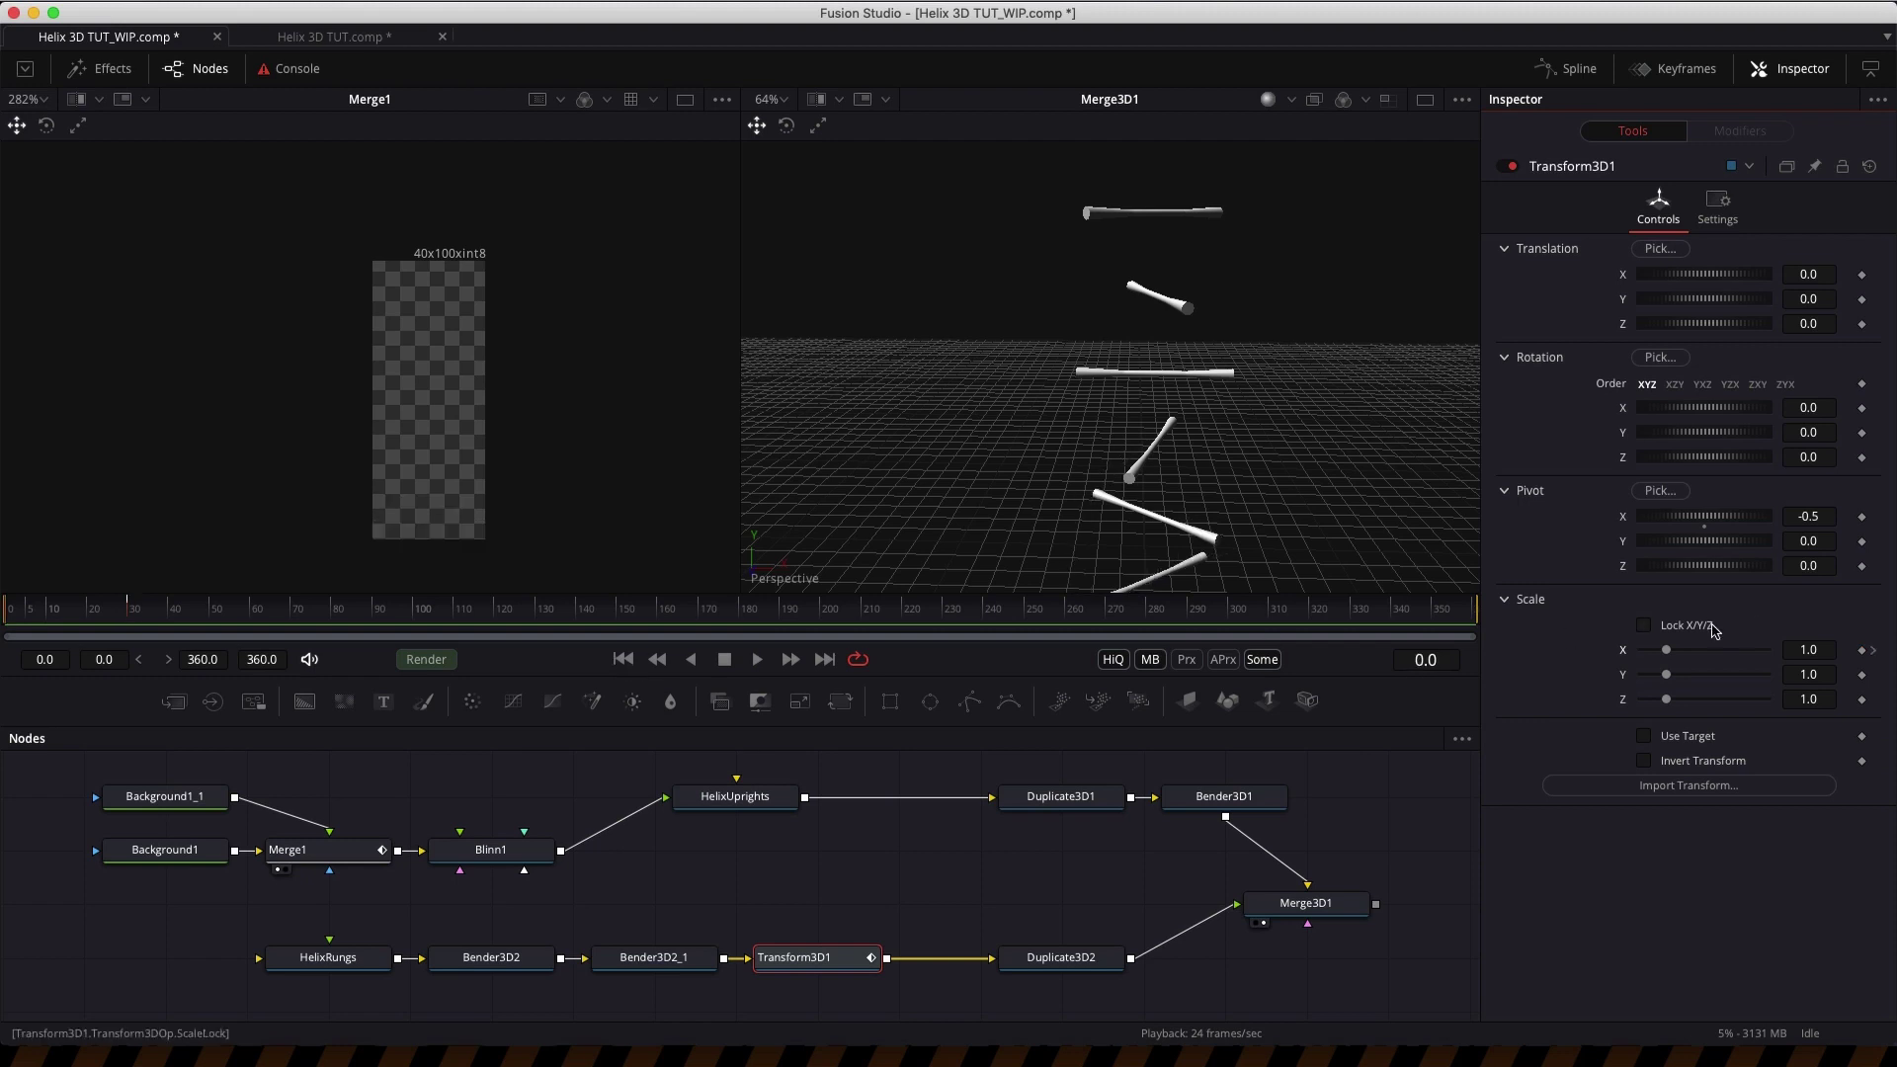
{"action": "left_click_drag", "start_coordinate": [1668, 657], "coordinate": [1597, 656]}
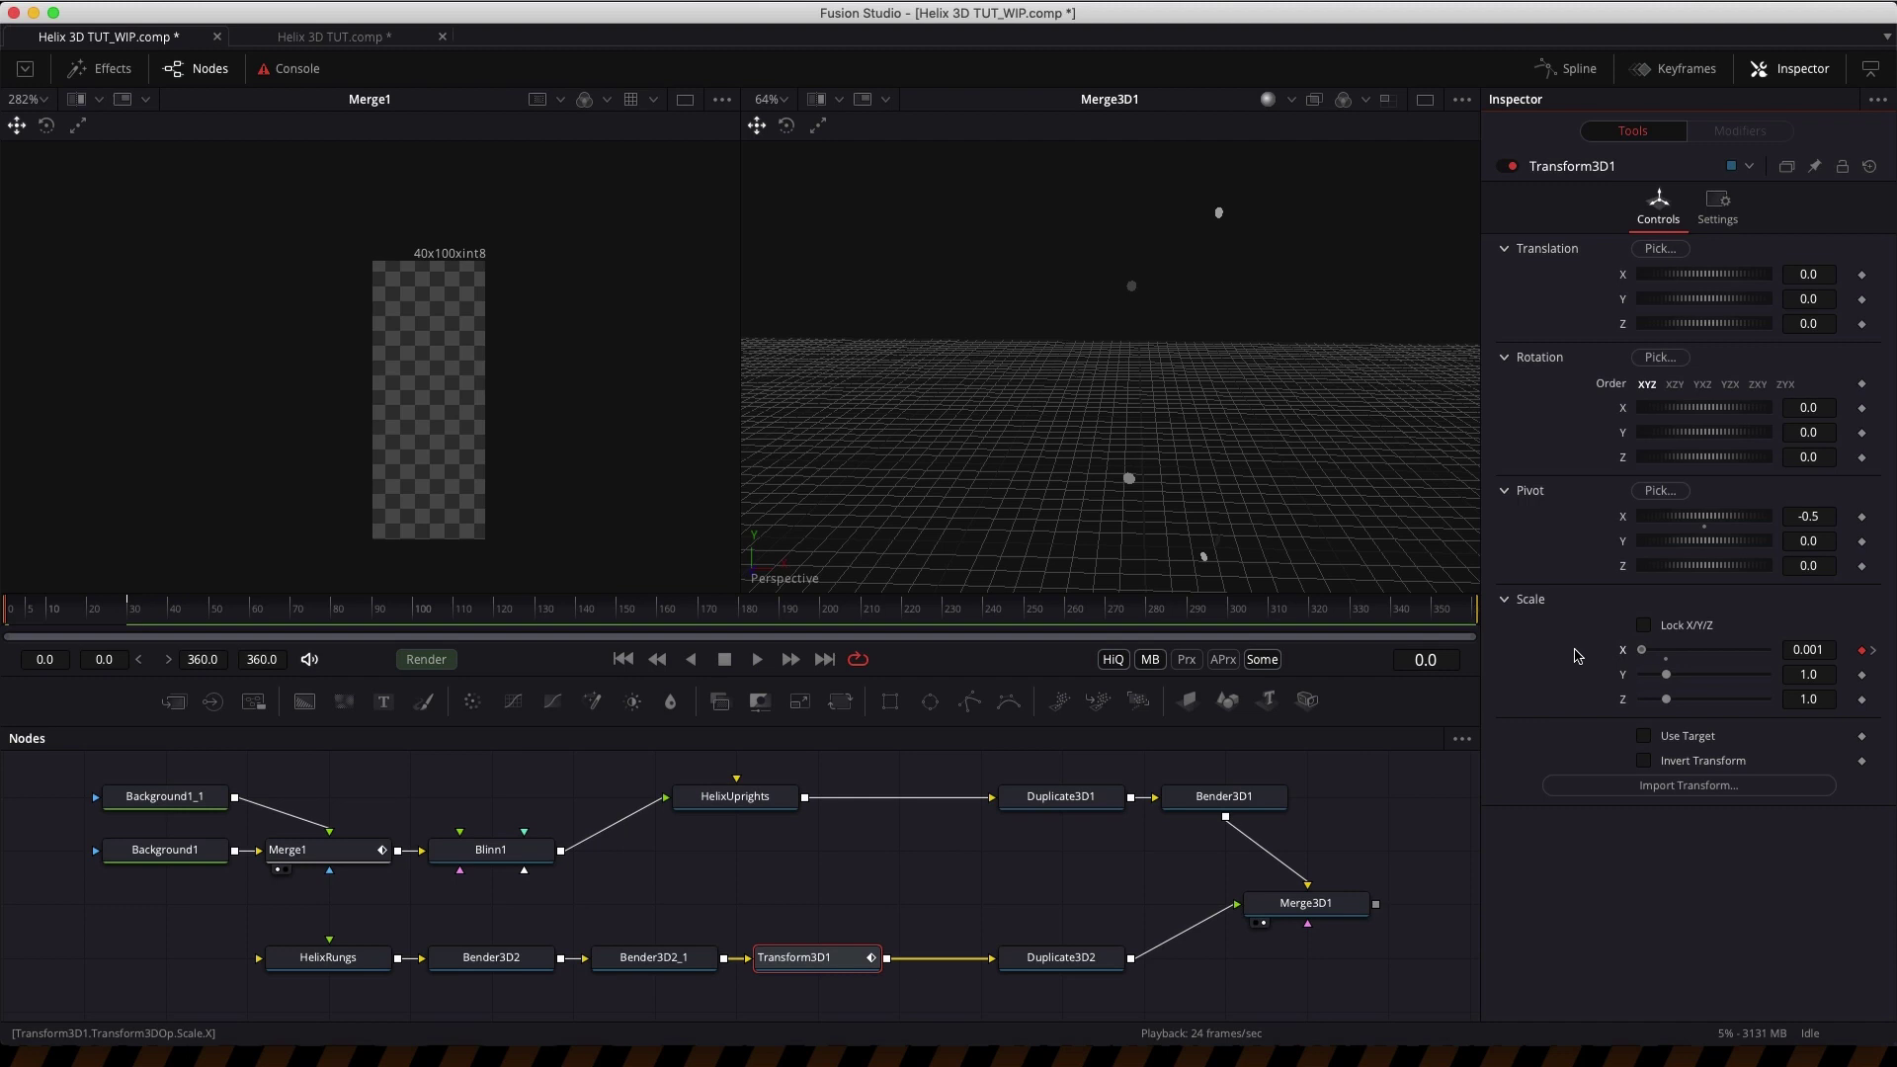
{"action": "left_click", "coordinate": [1831, 650]}
{"action": "type", "text": "0"}
{"action": "key", "text": "Tab"}
{"action": "left_click_drag", "start_coordinate": [61, 620], "coordinate": [263, 616]}
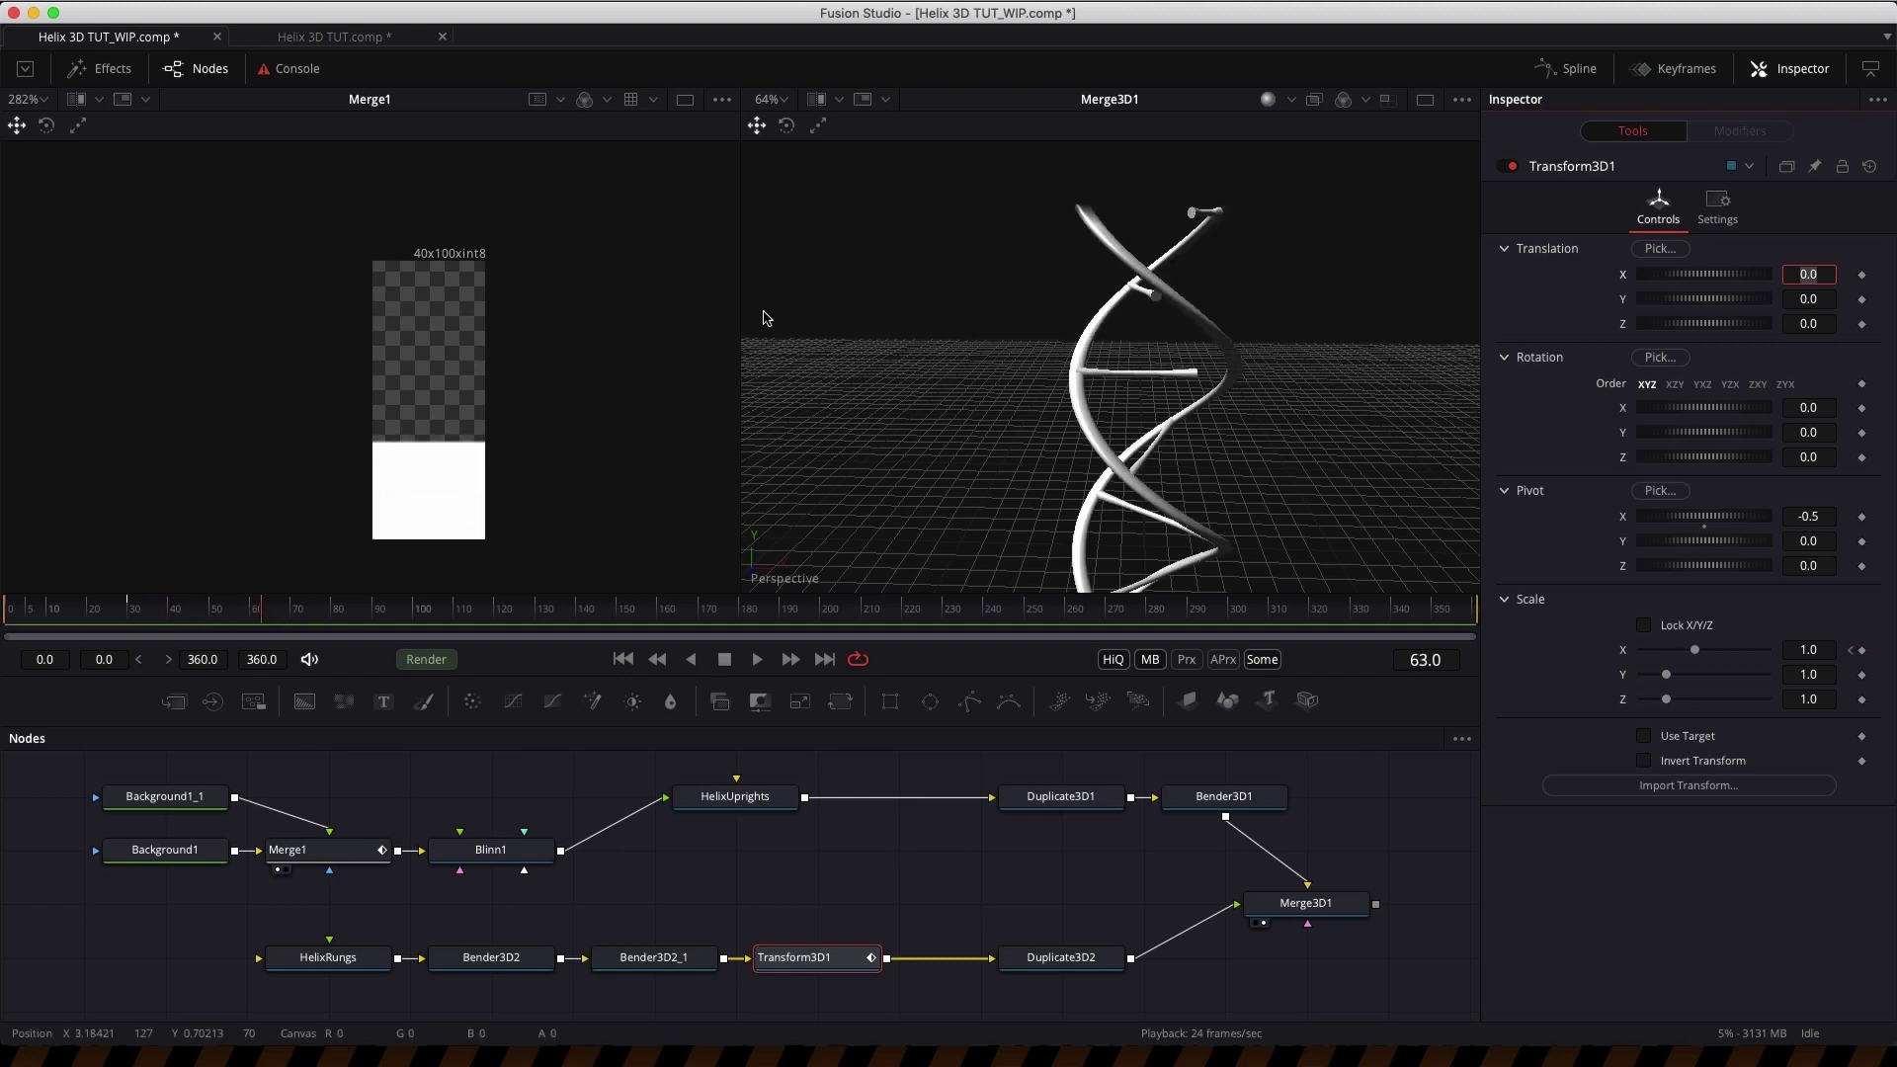
{"action": "scroll", "coordinate": [892, 313], "scroll_direction": "up", "scroll_amount": 5}
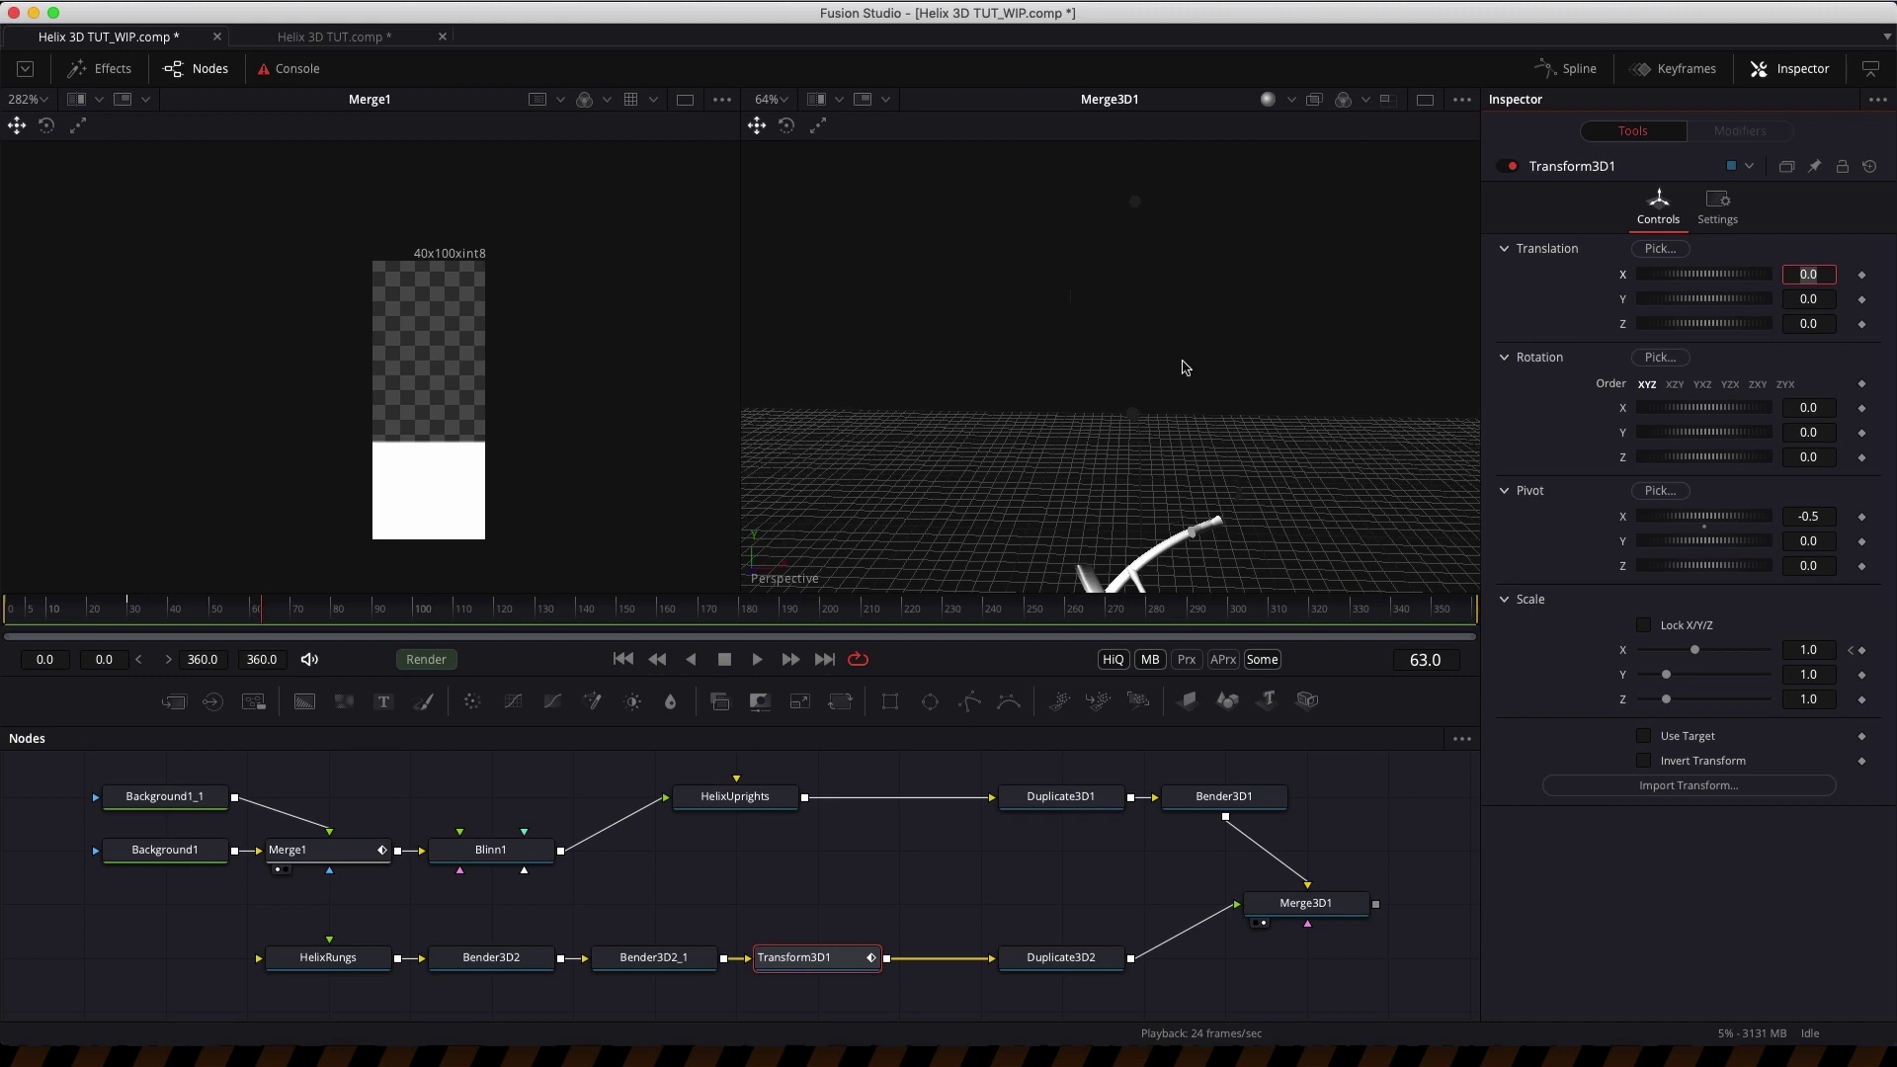
- Keyframe Transform3D1's Y scale at 0 on frame 0 and 1 on frame 1
{"action": "left_click", "coordinate": [4, 608]}
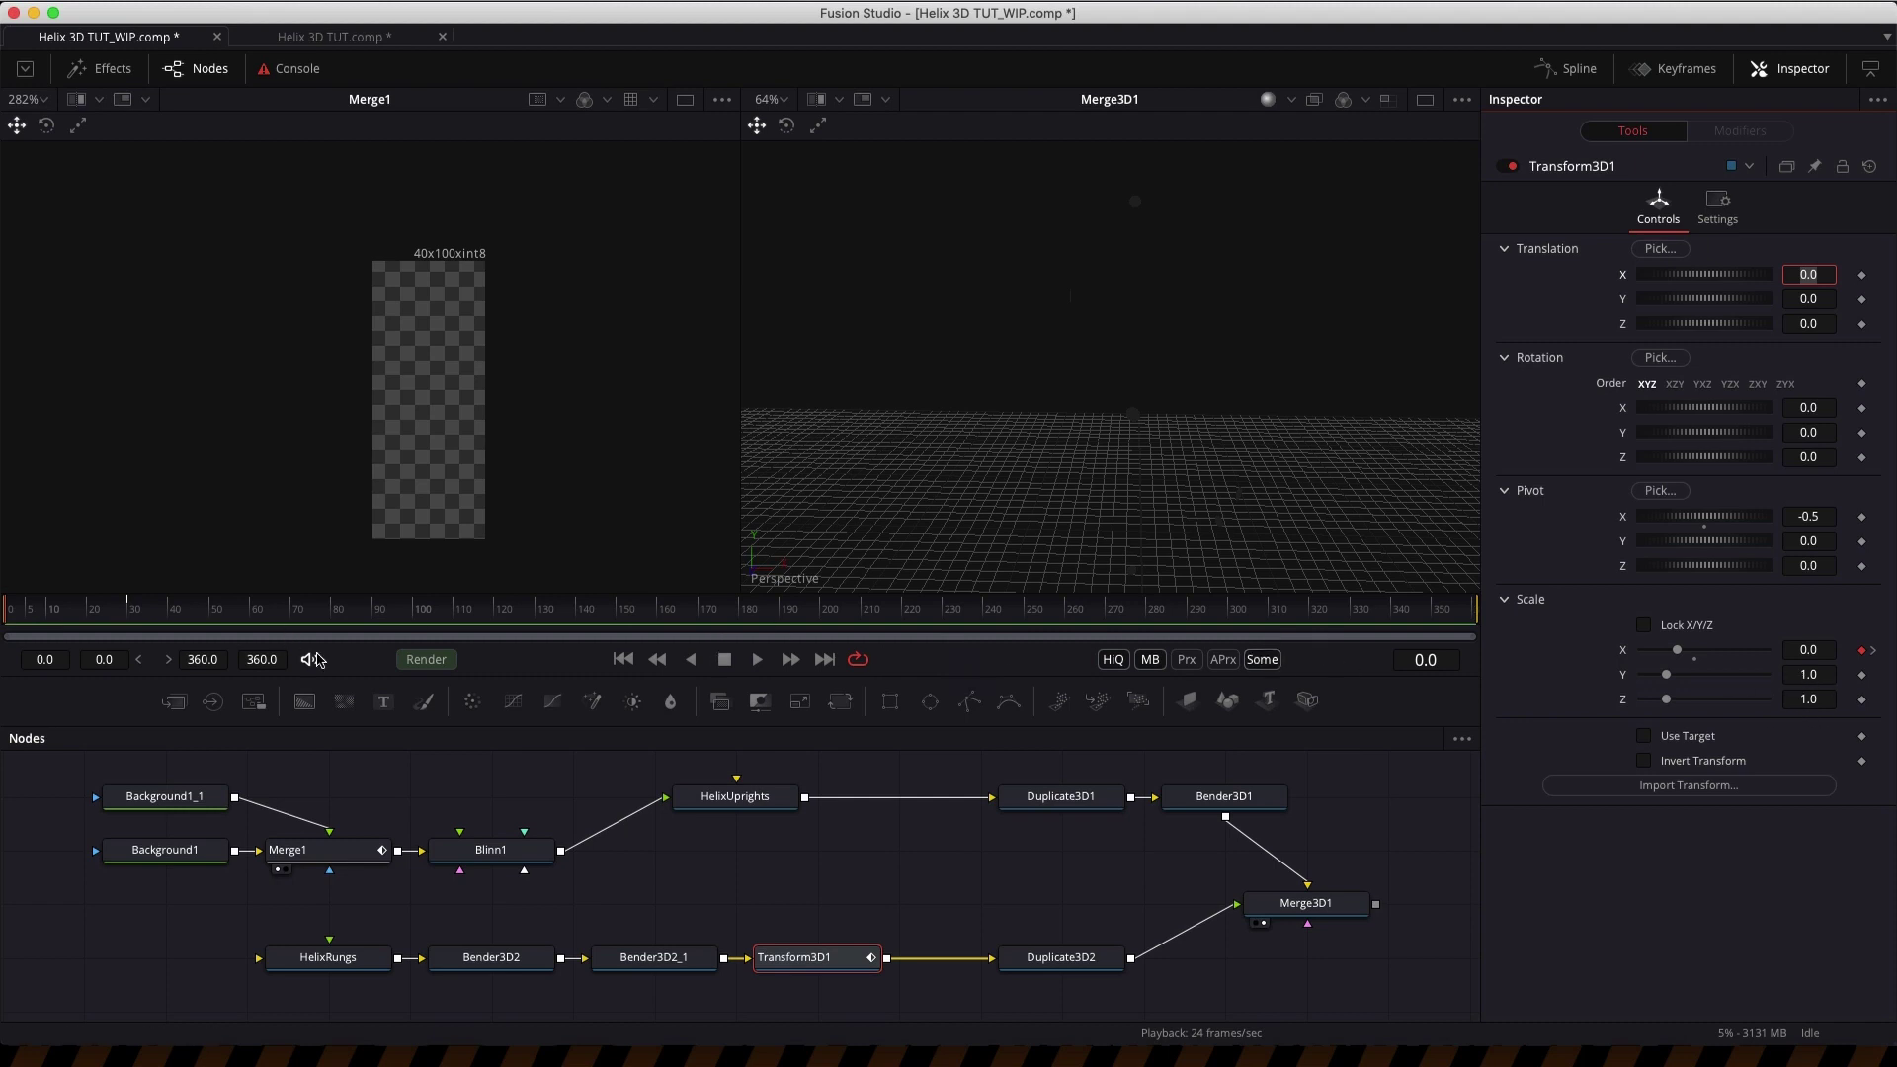
{"action": "left_click", "coordinate": [1862, 676]}
{"action": "left_click", "coordinate": [1828, 673]}
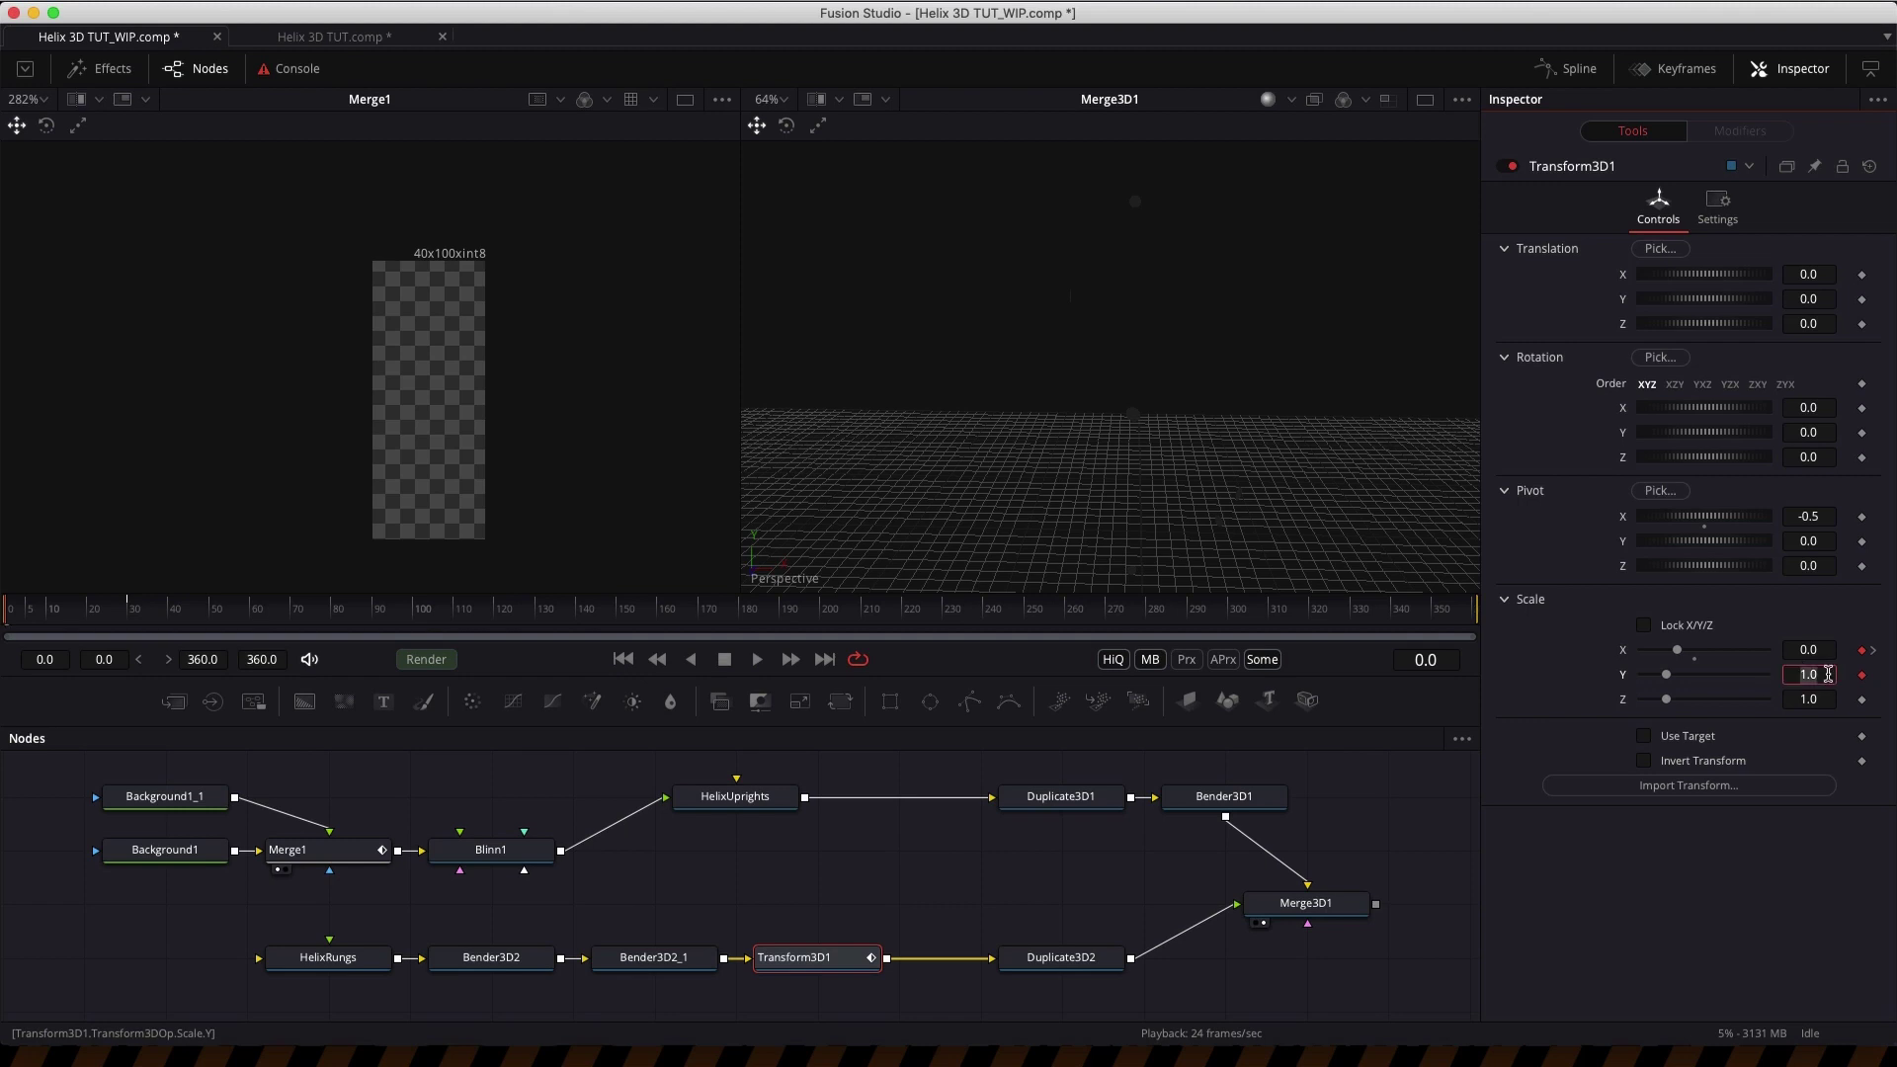
{"action": "type", "text": "0"}
{"action": "key", "text": "Tab"}
{"action": "key", "text": "Right"}
{"action": "left_click", "coordinate": [1827, 674]}
{"action": "type", "text": "1"}
{"action": "key", "text": "Tab"}
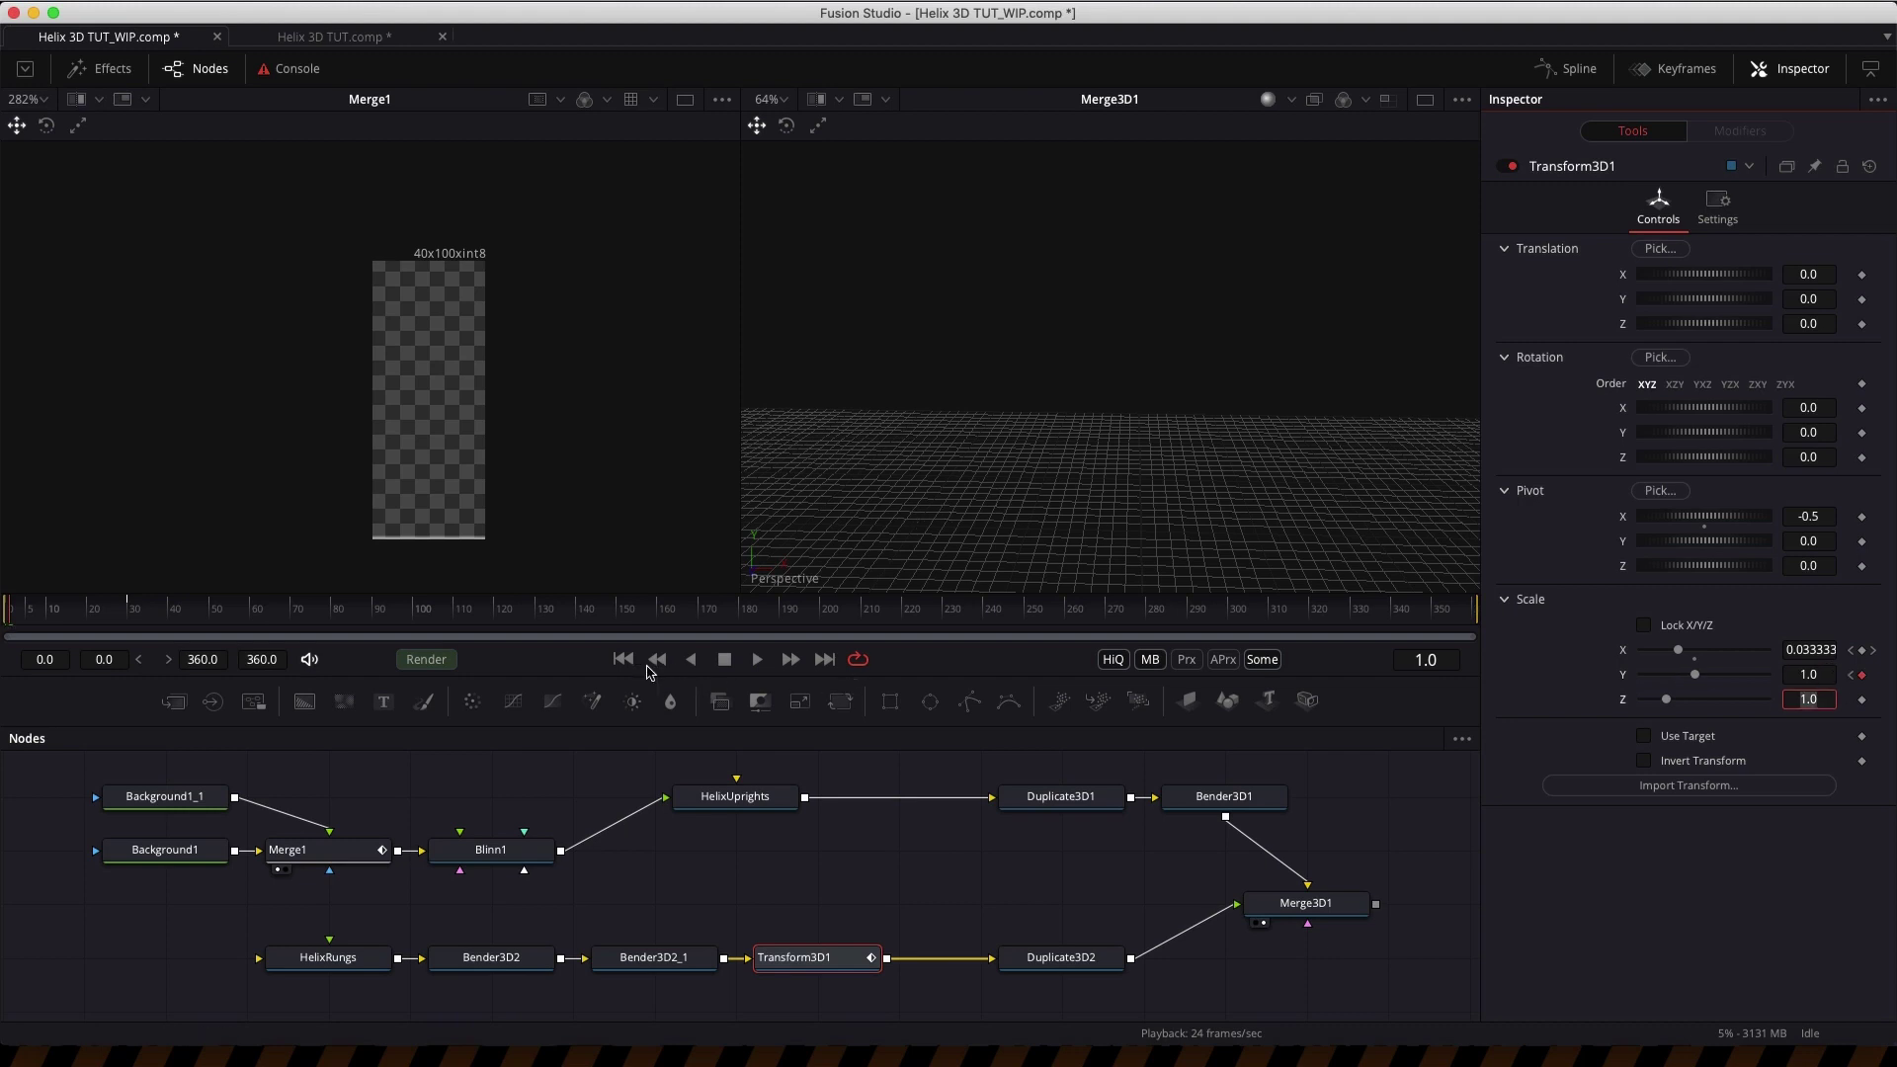
- Play back the combined growth of uprights and rungs, and save the composition
{"action": "left_click", "coordinate": [756, 659]}
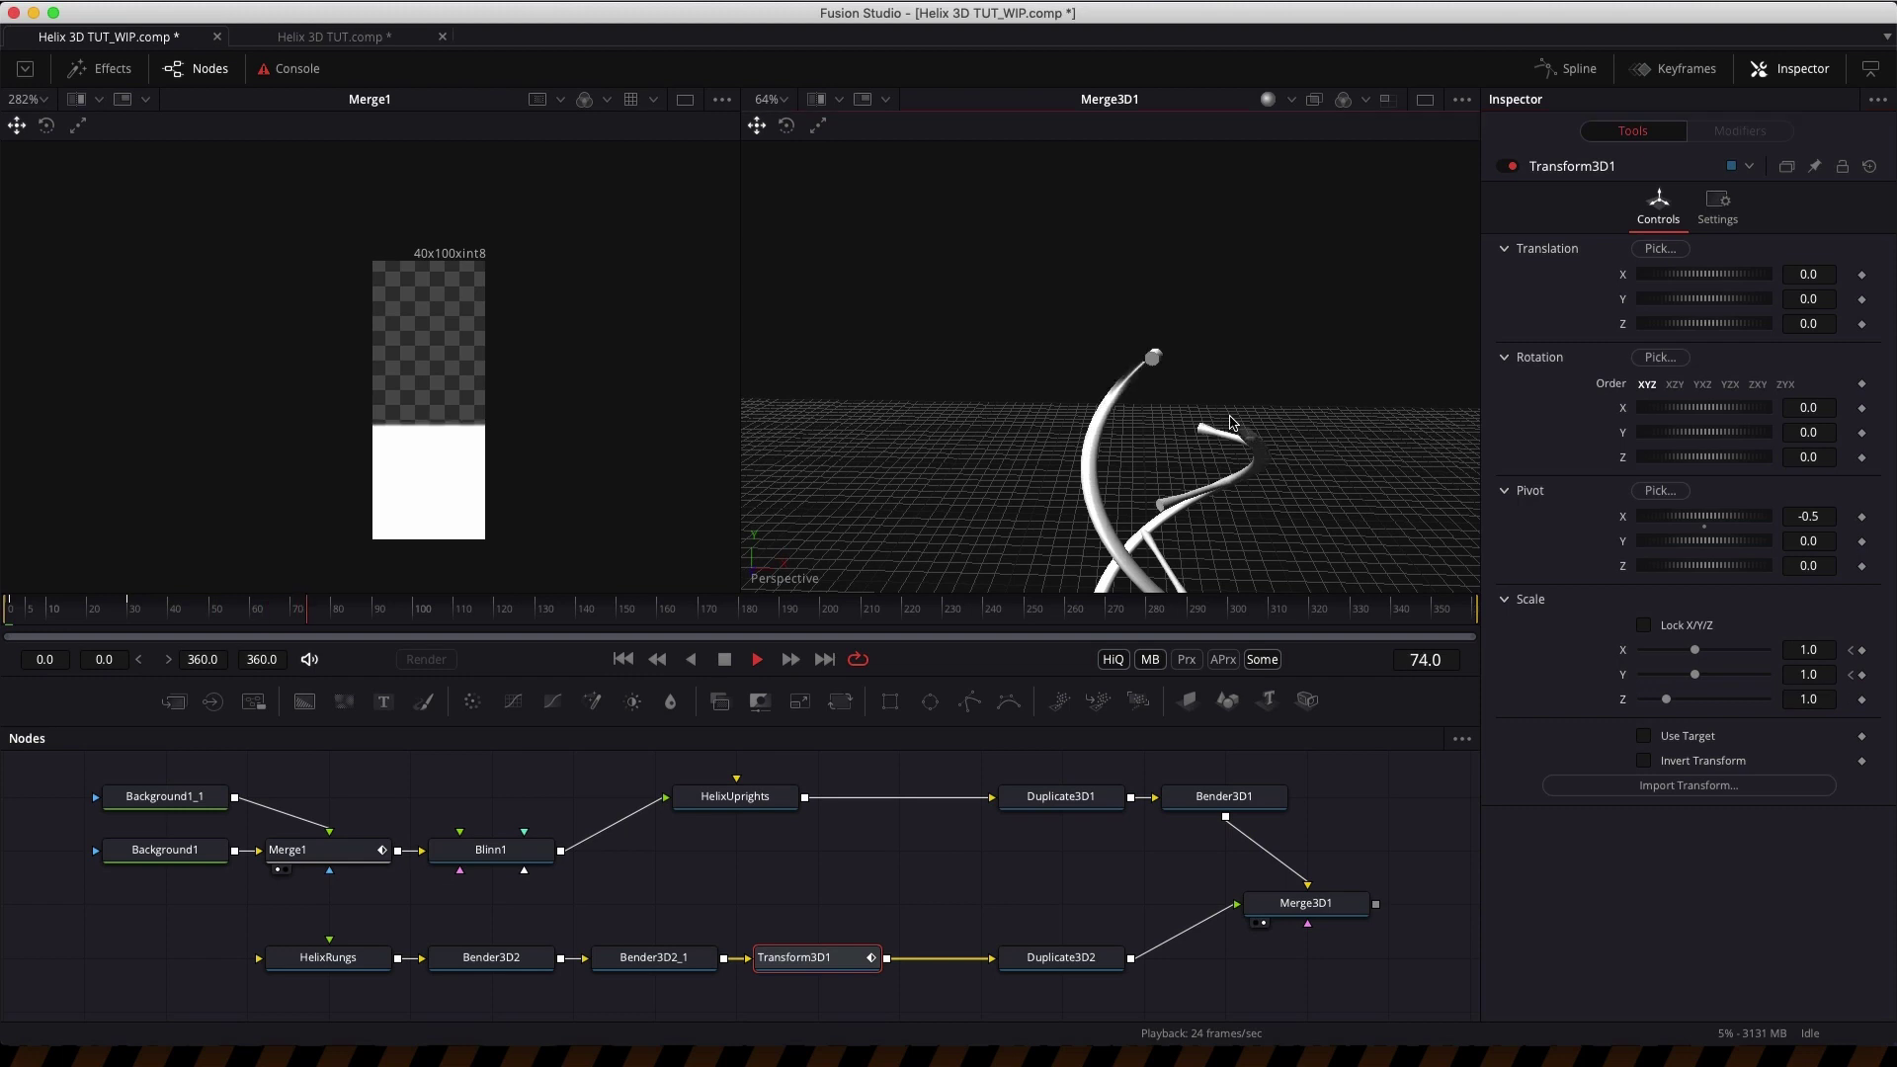
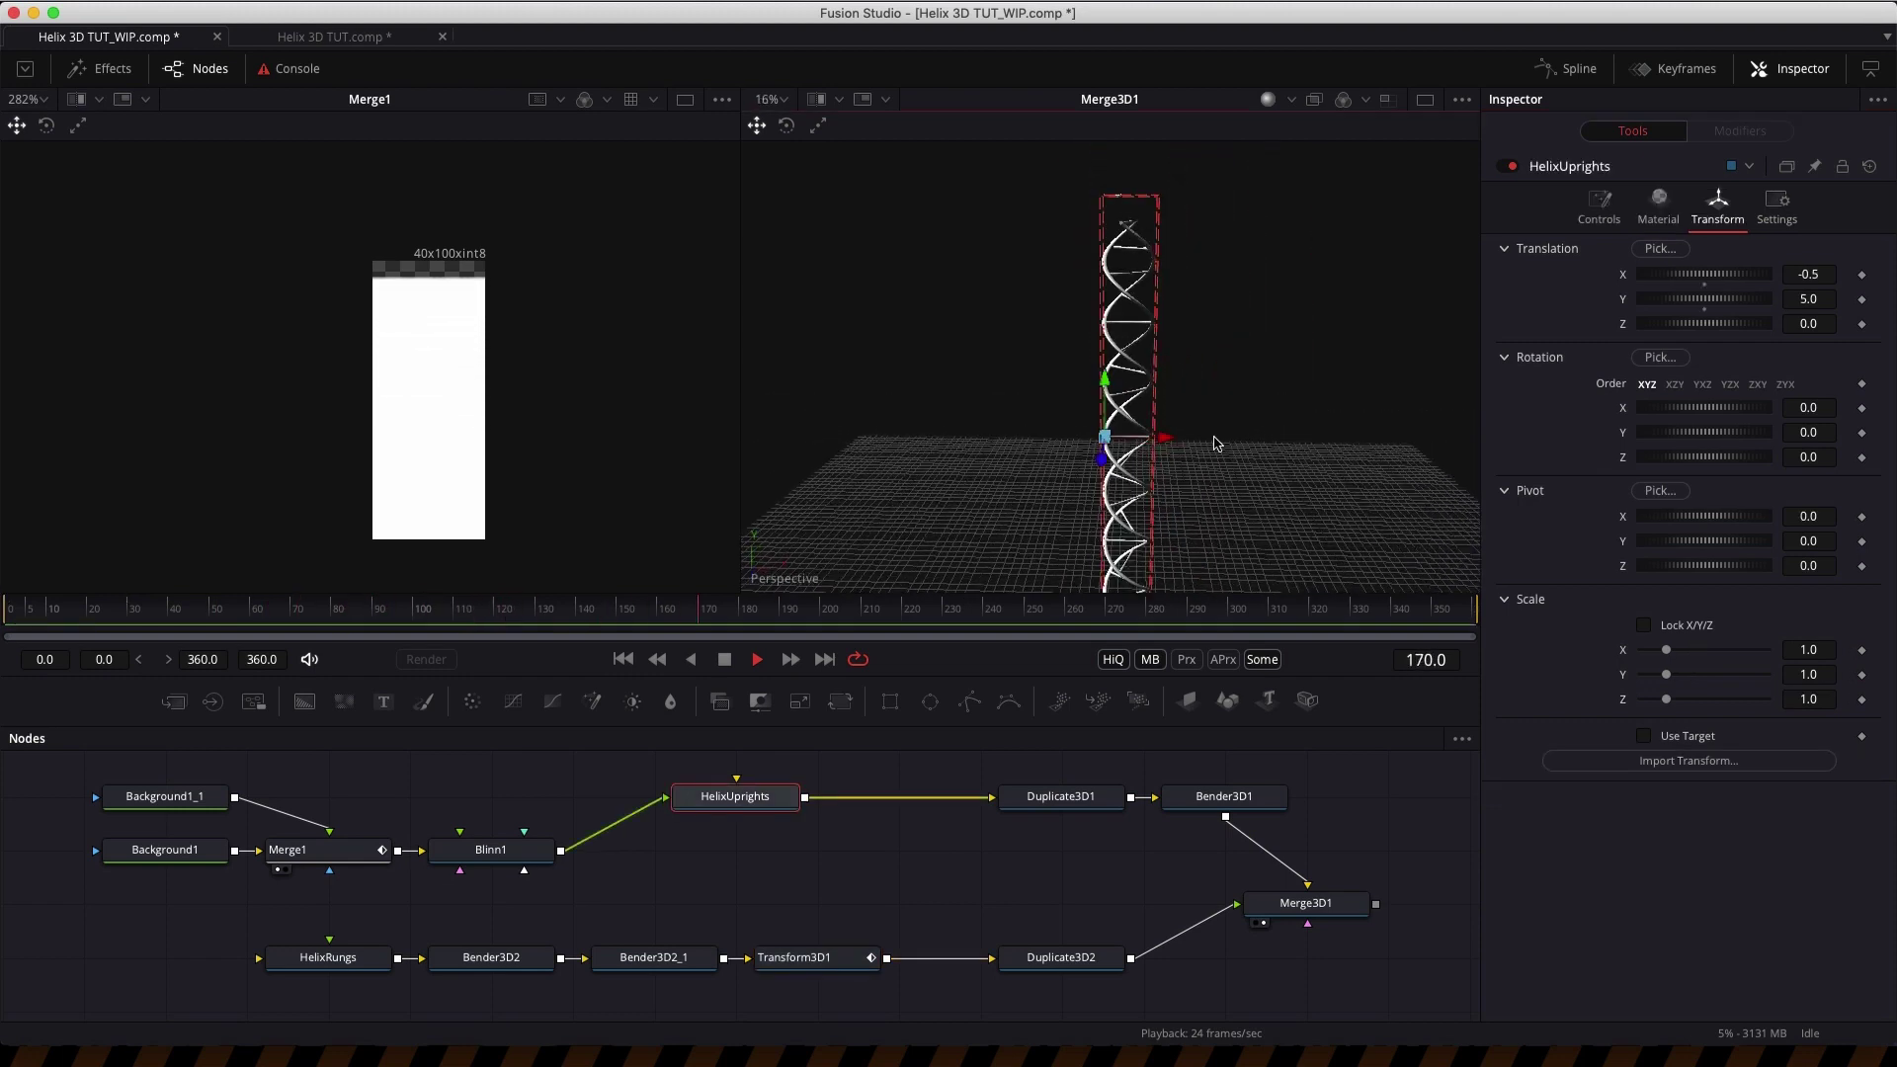
{"action": "key", "text": "space"}
{"action": "key", "text": "super+s"}
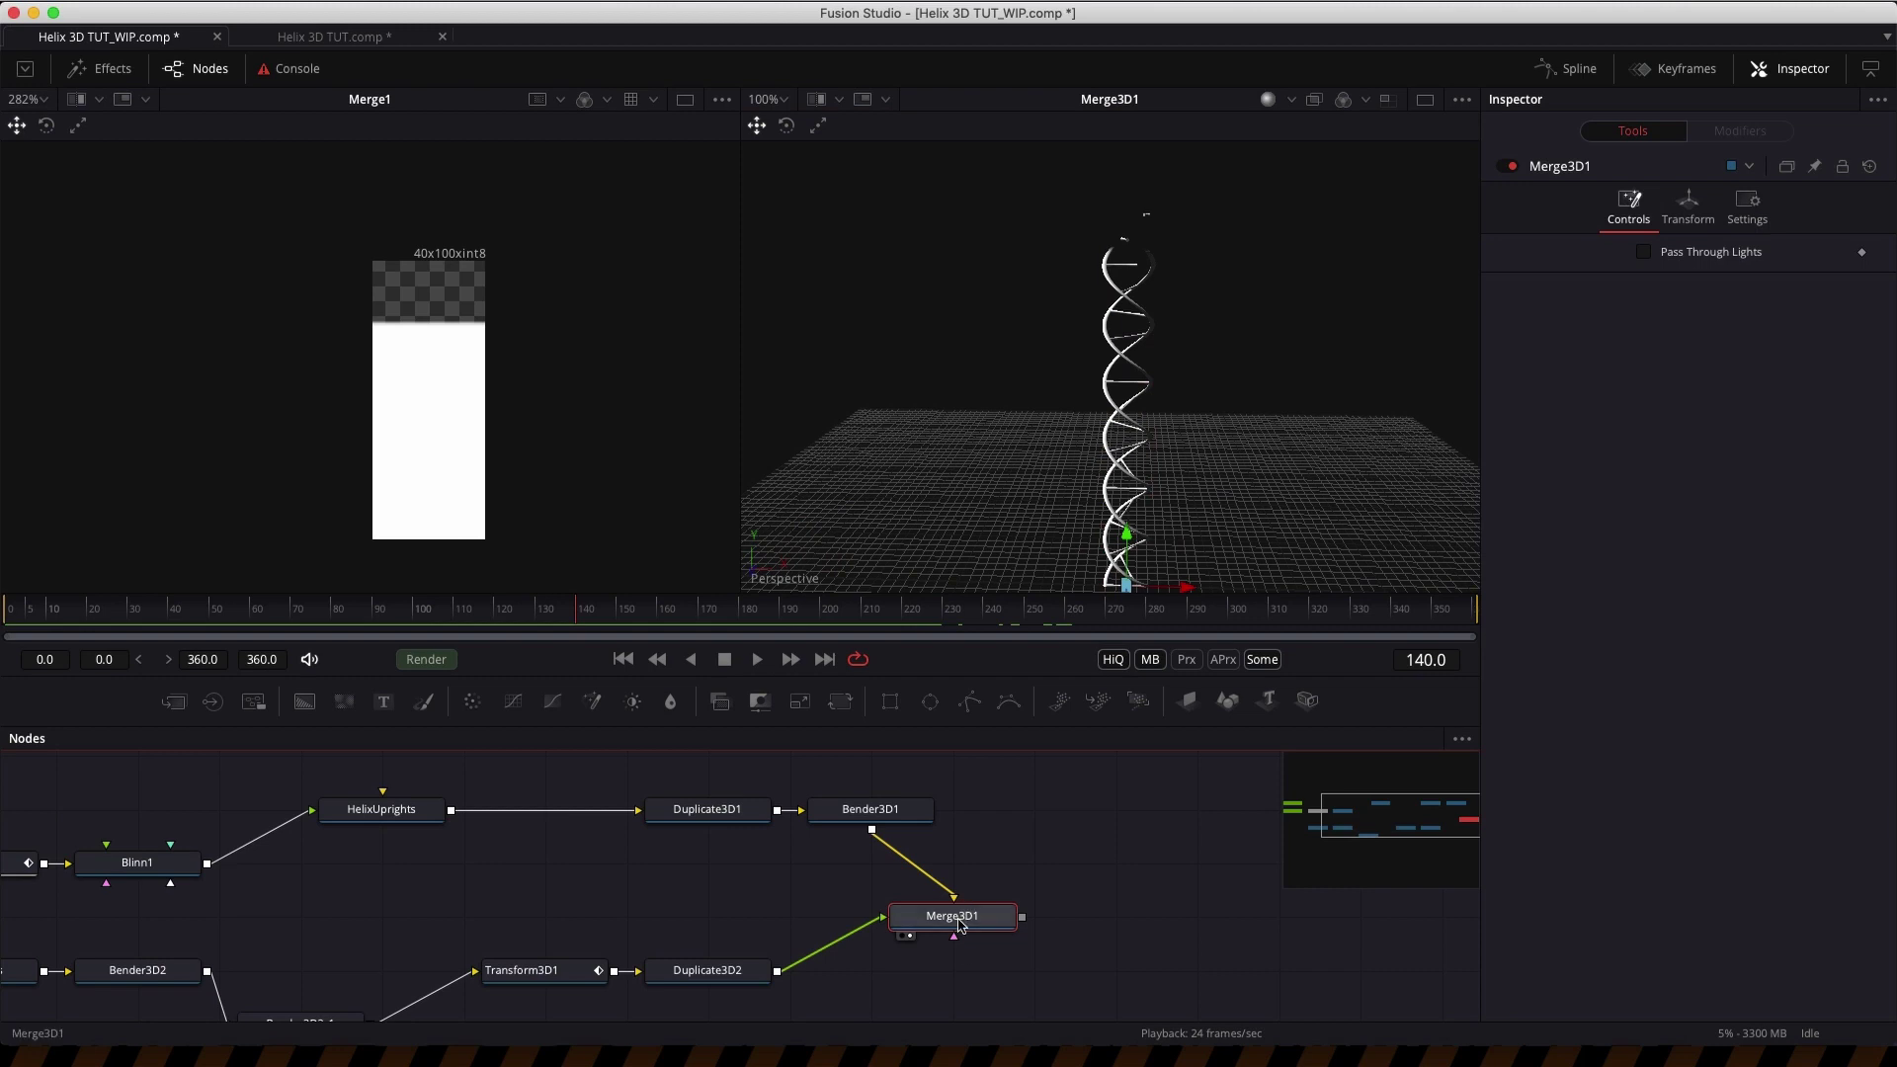
- Add a Transform 3D node after Merge3D1
{"action": "key", "text": "shift+space"}
{"action": "type", "text": "3xf"}
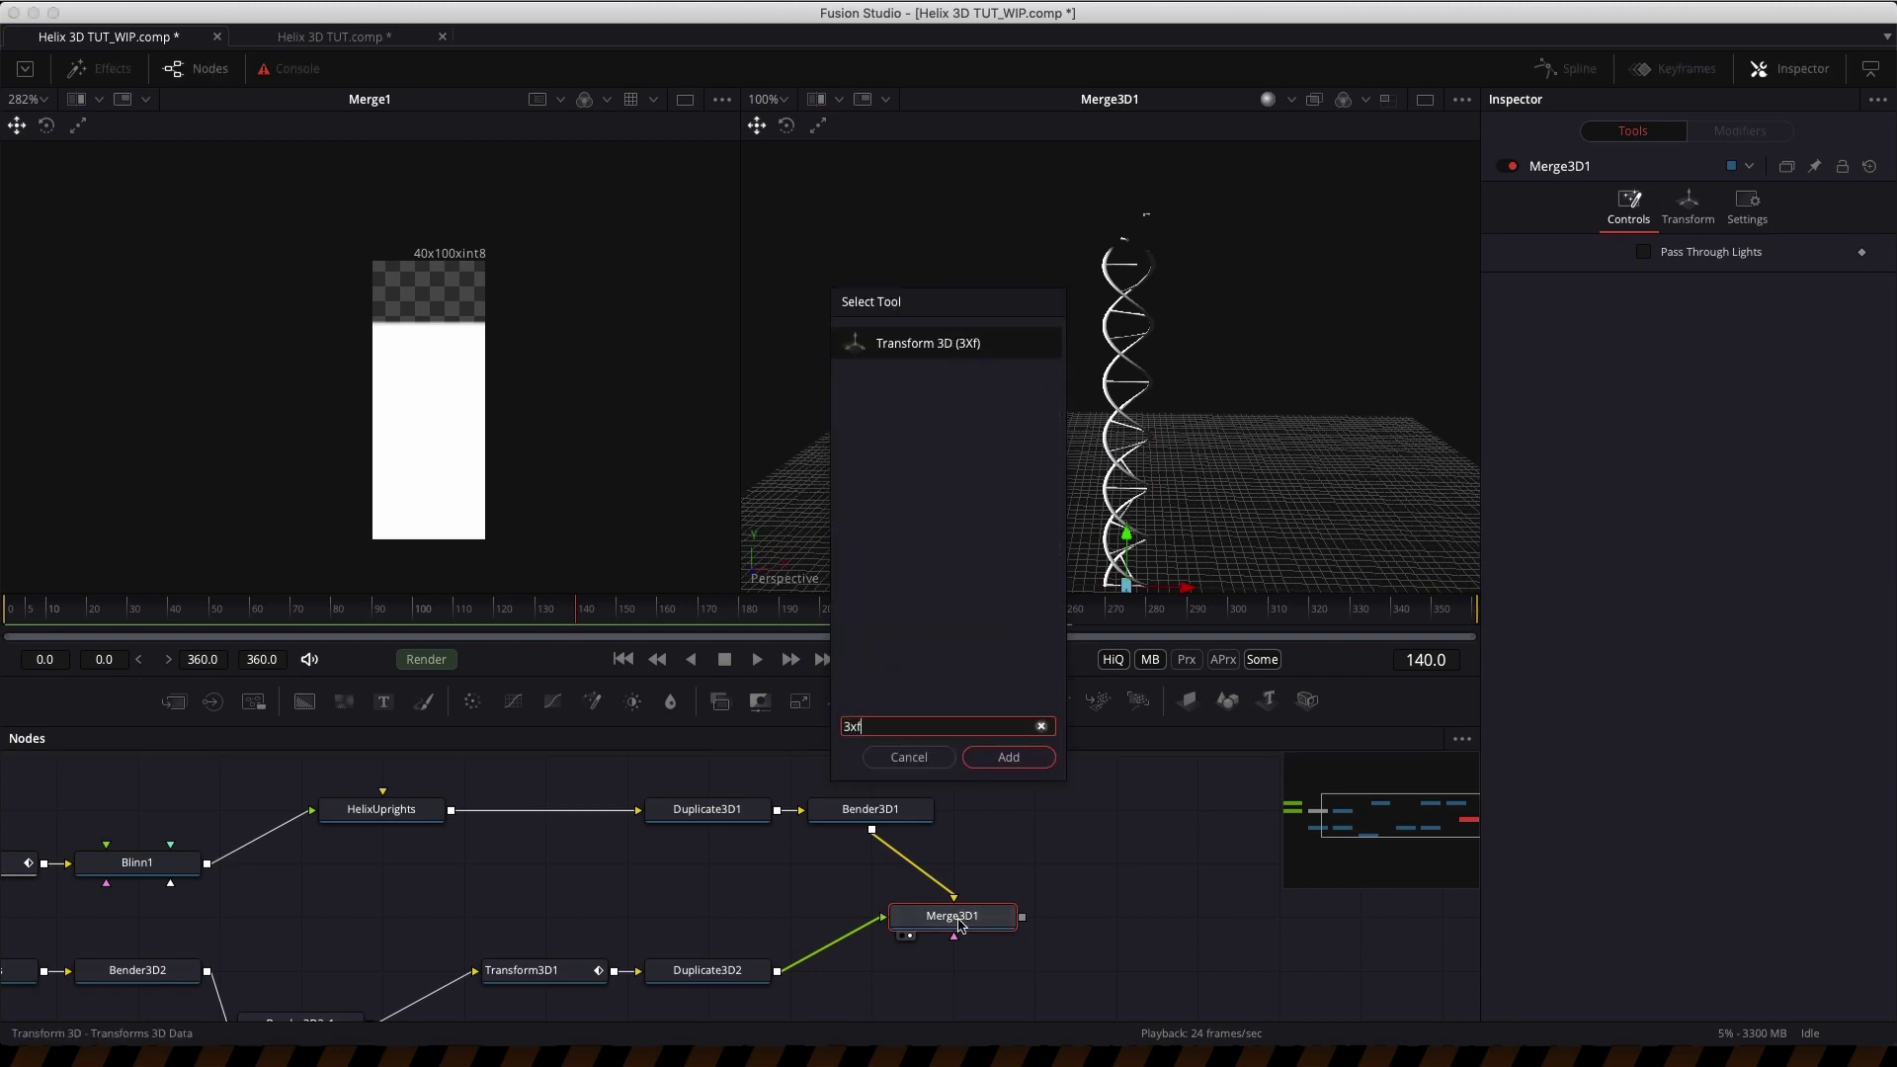
{"action": "key", "text": "Return"}
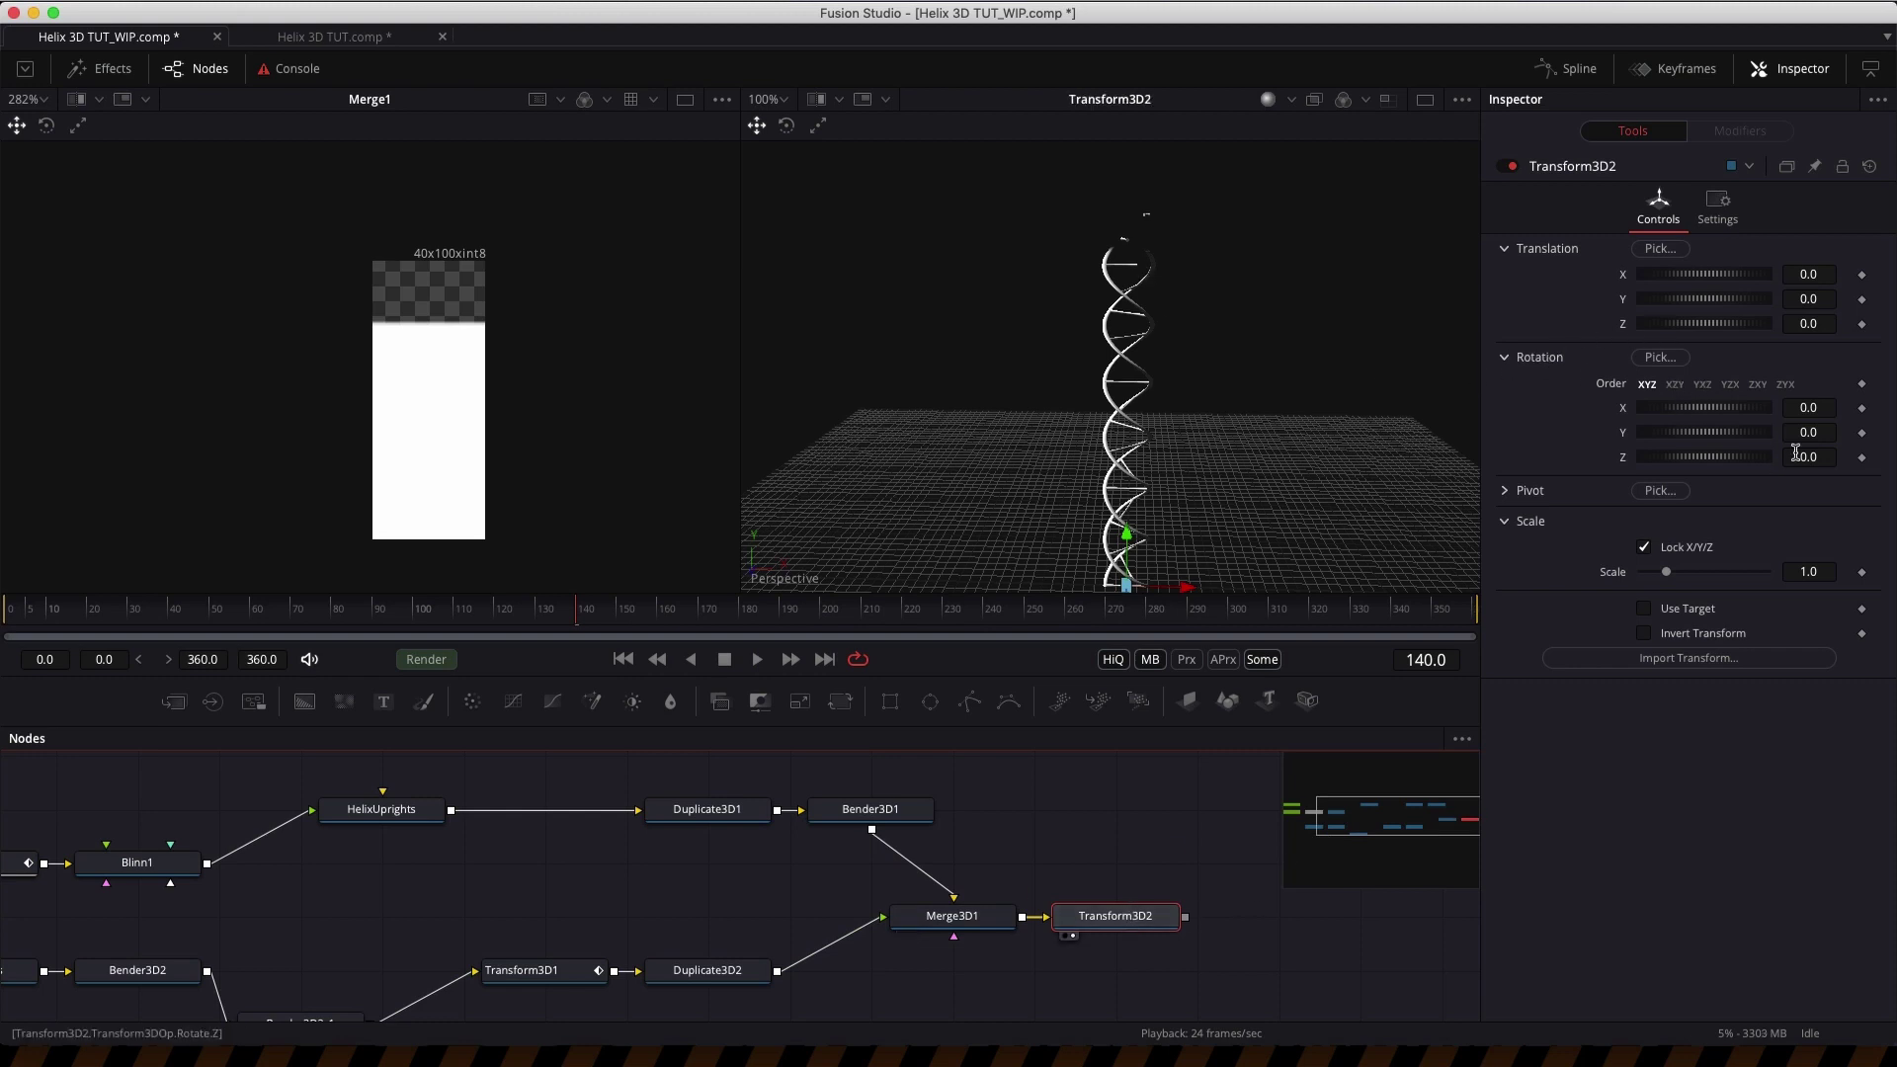
- Drive Transform3D2's Y rotation with the expression time/2 and play back the spin
{"action": "right_click", "coordinate": [1621, 433]}
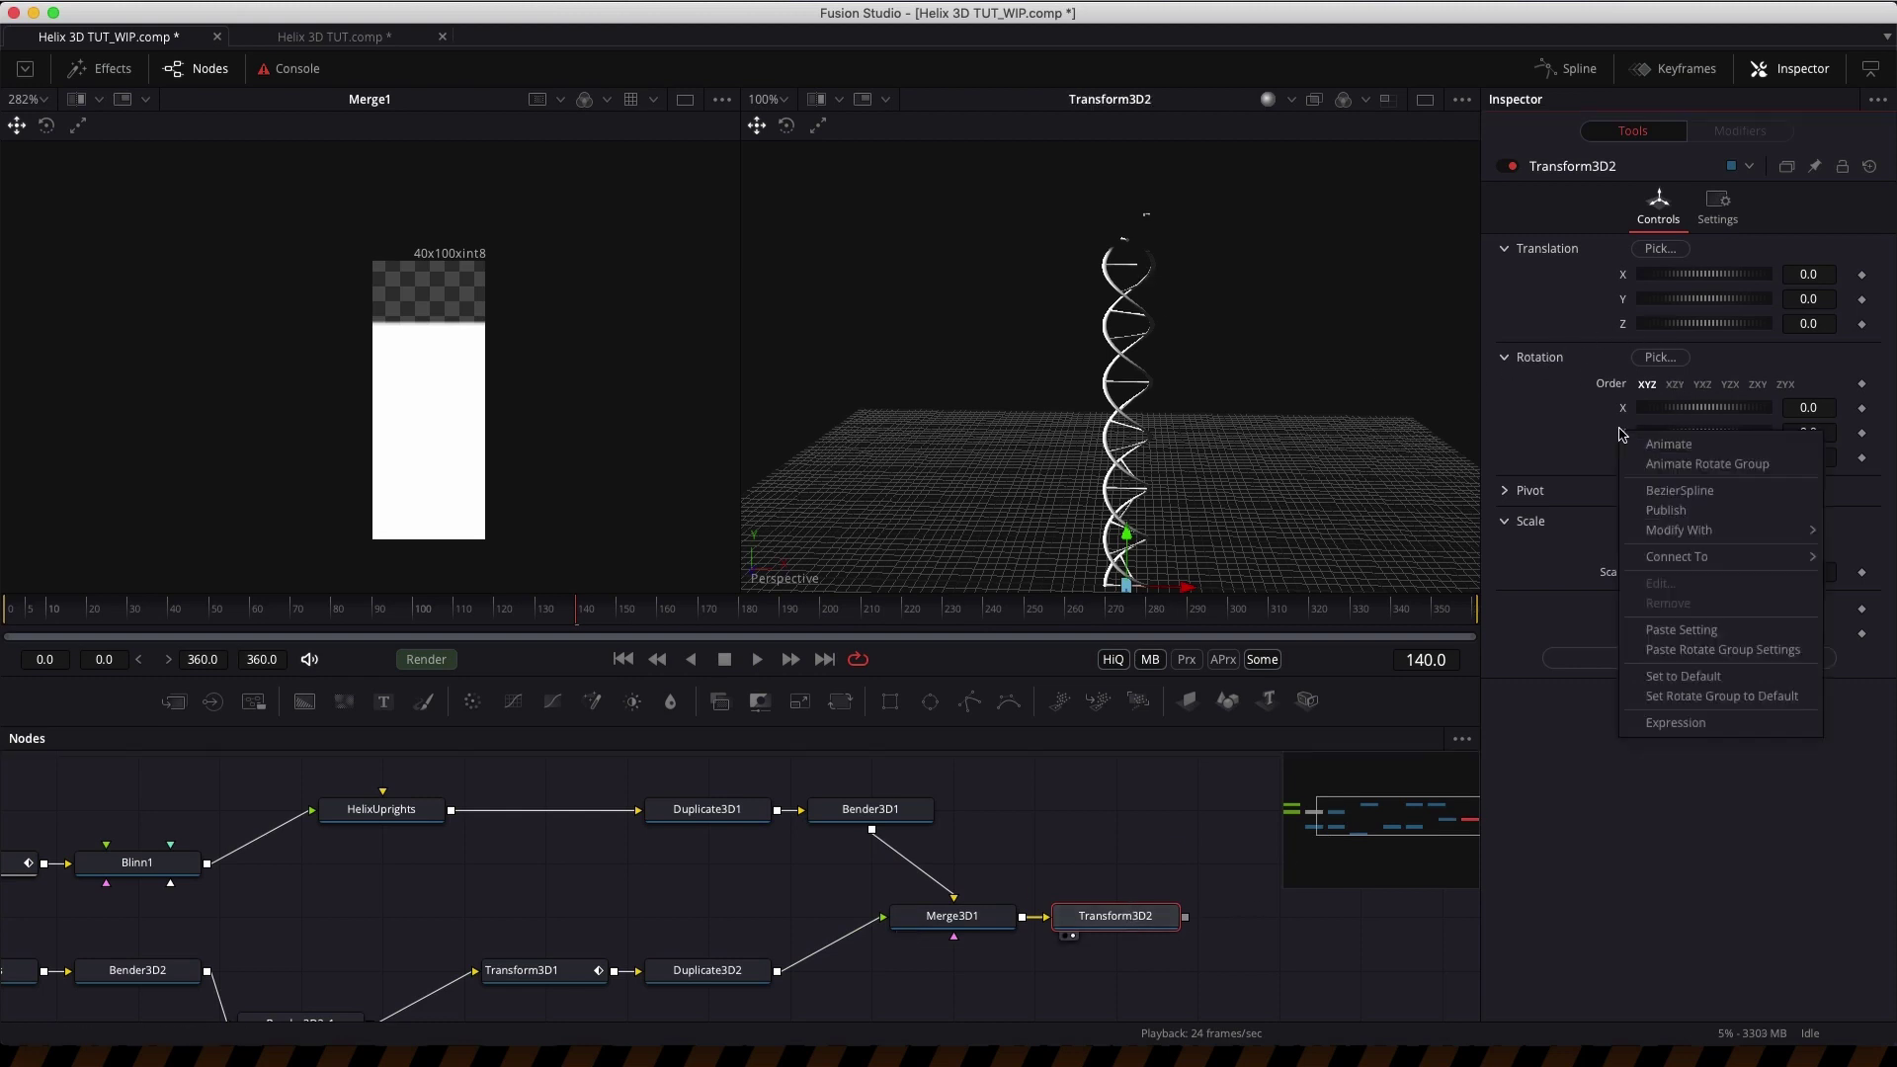
{"action": "left_click", "coordinate": [1683, 722]}
{"action": "left_click", "coordinate": [1735, 457]}
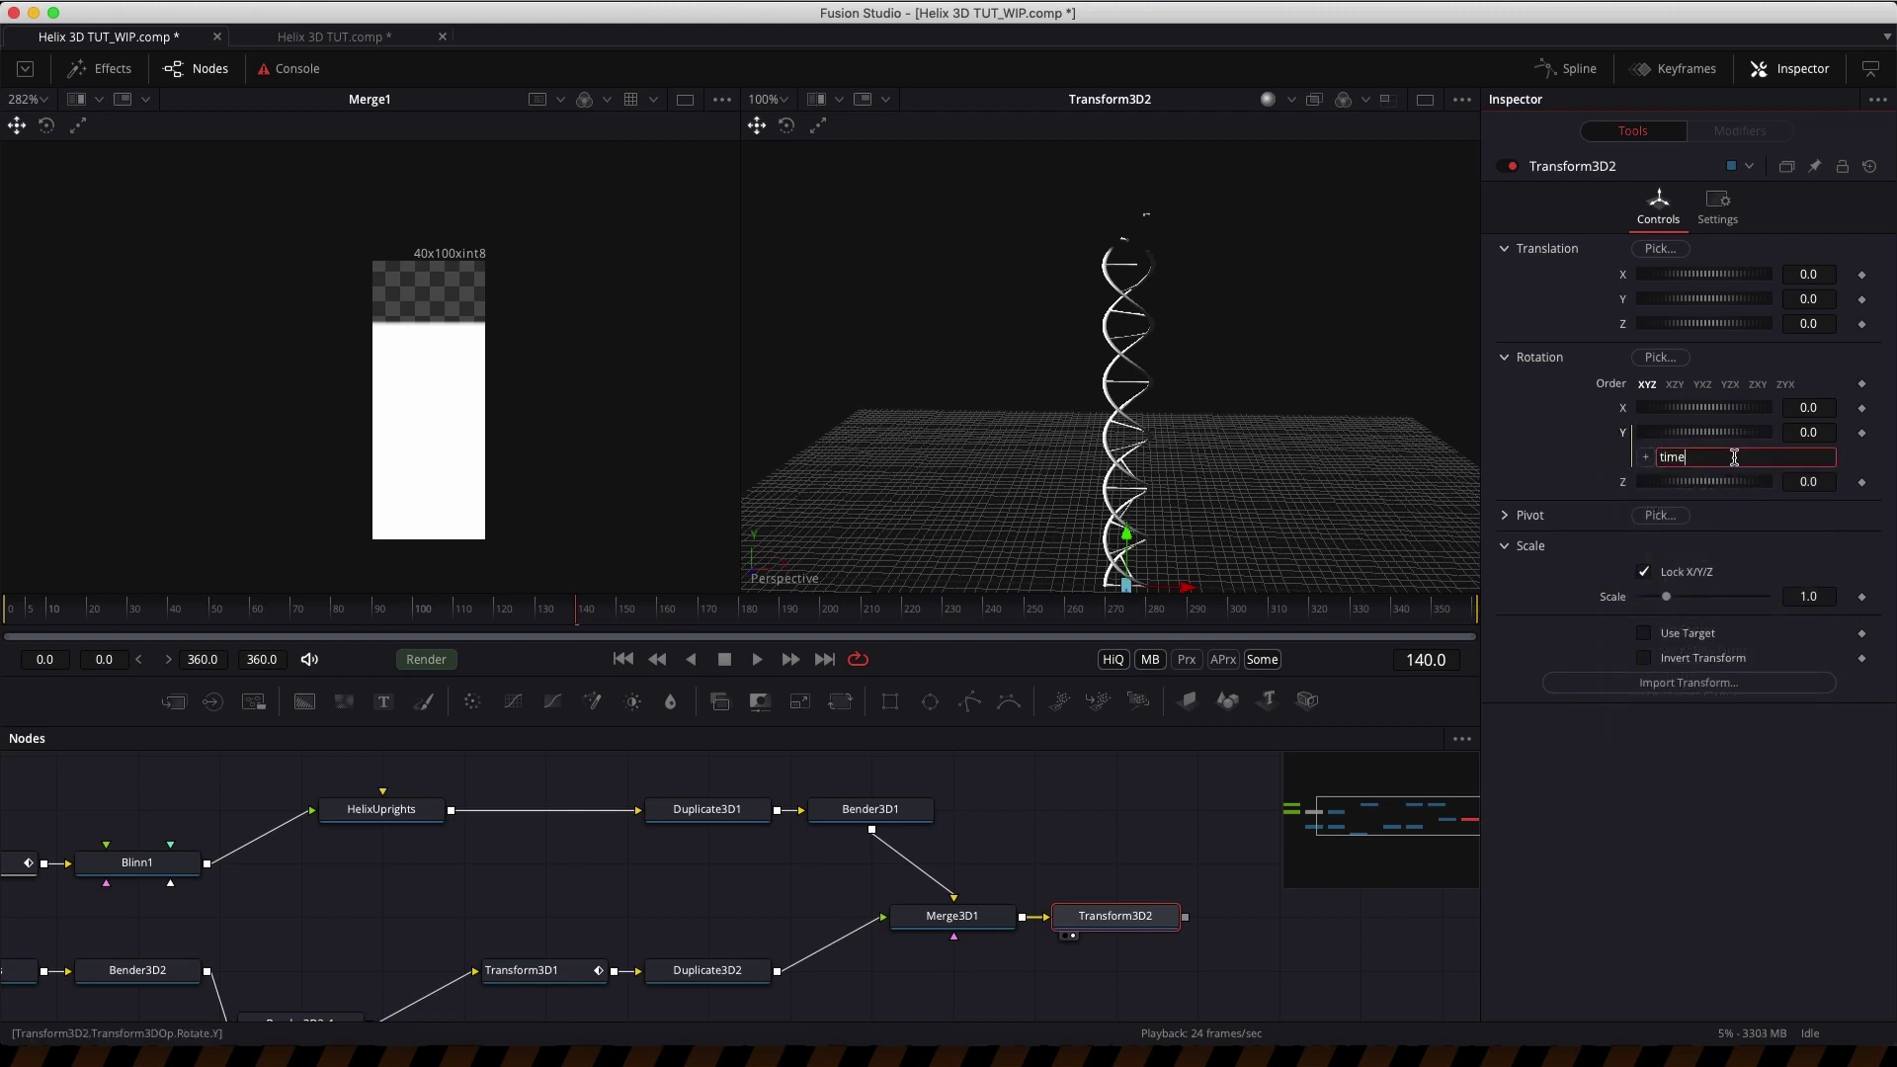
{"action": "key", "text": "Tab"}
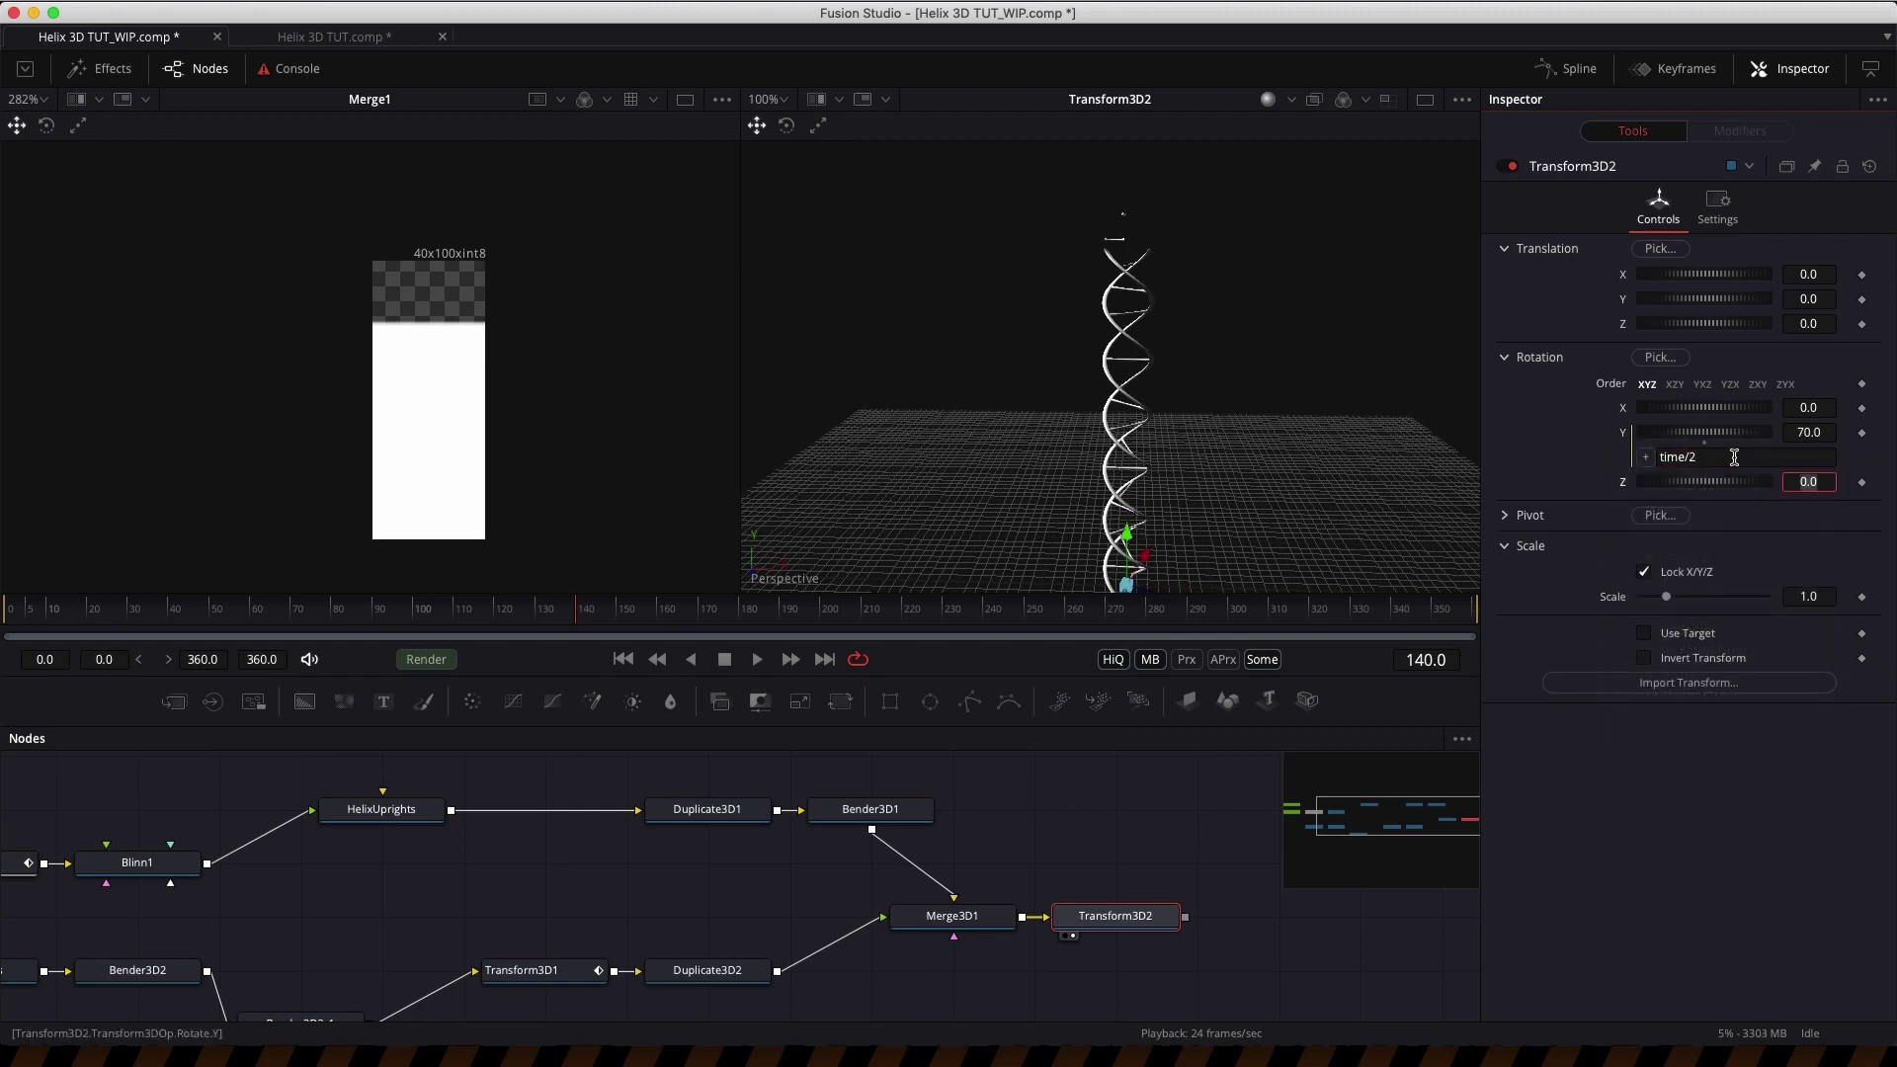
{"action": "left_click", "coordinate": [757, 659]}
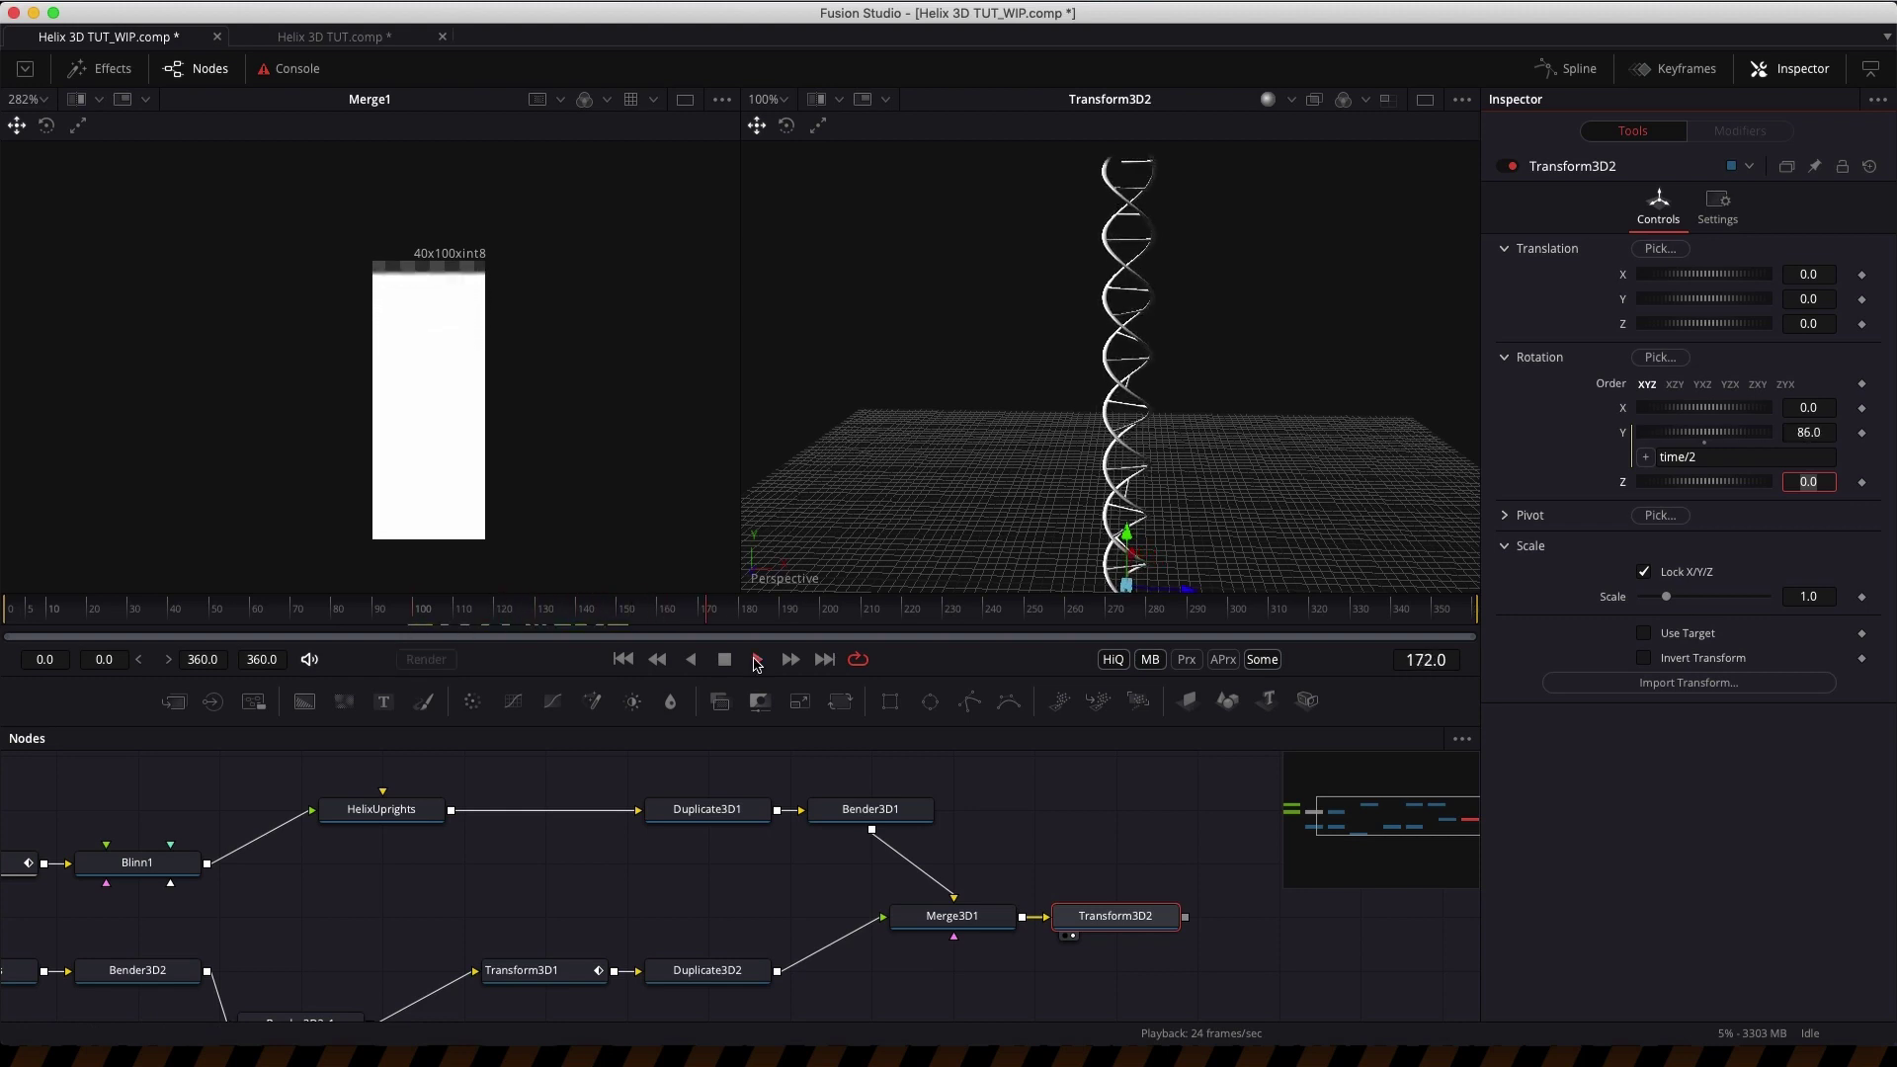
{"action": "key", "text": "space"}
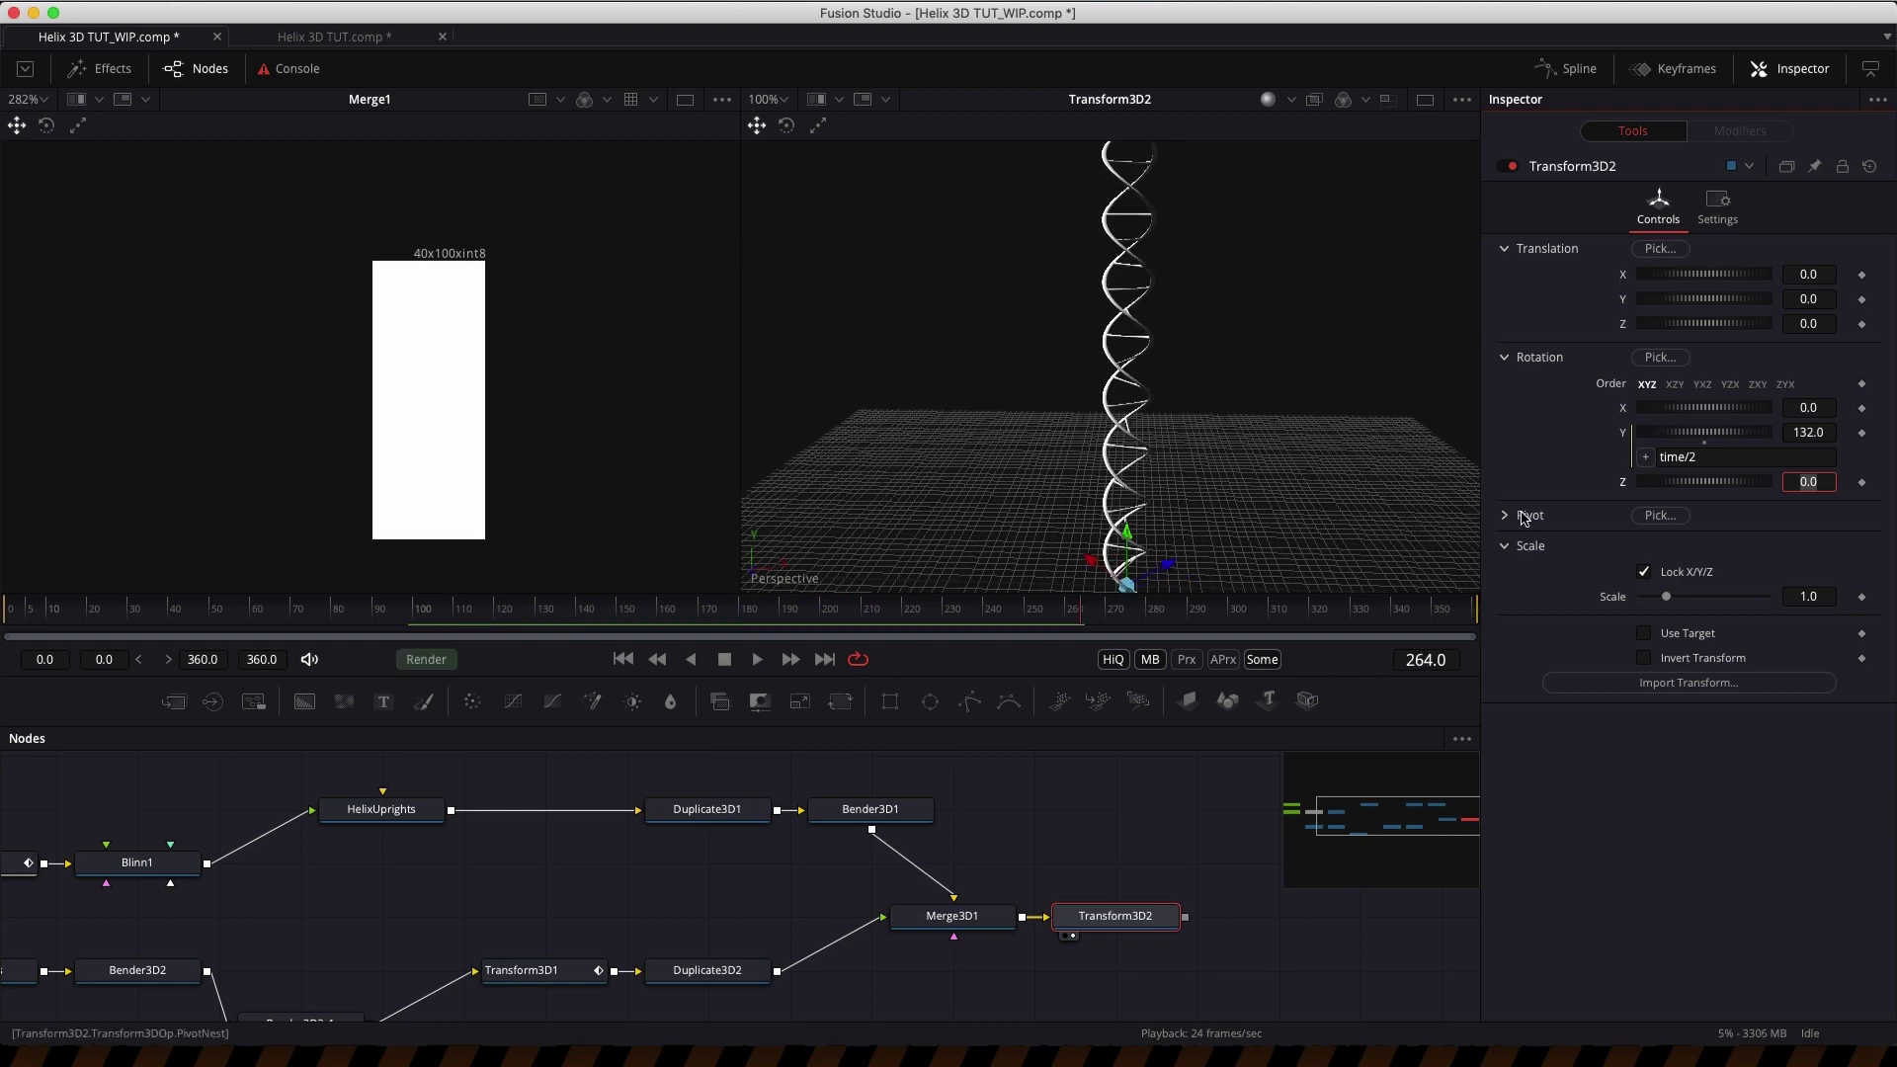
- Change Transform3D2's Y rotation expression to time and play back the faster spin
{"action": "left_click", "coordinate": [1727, 458]}
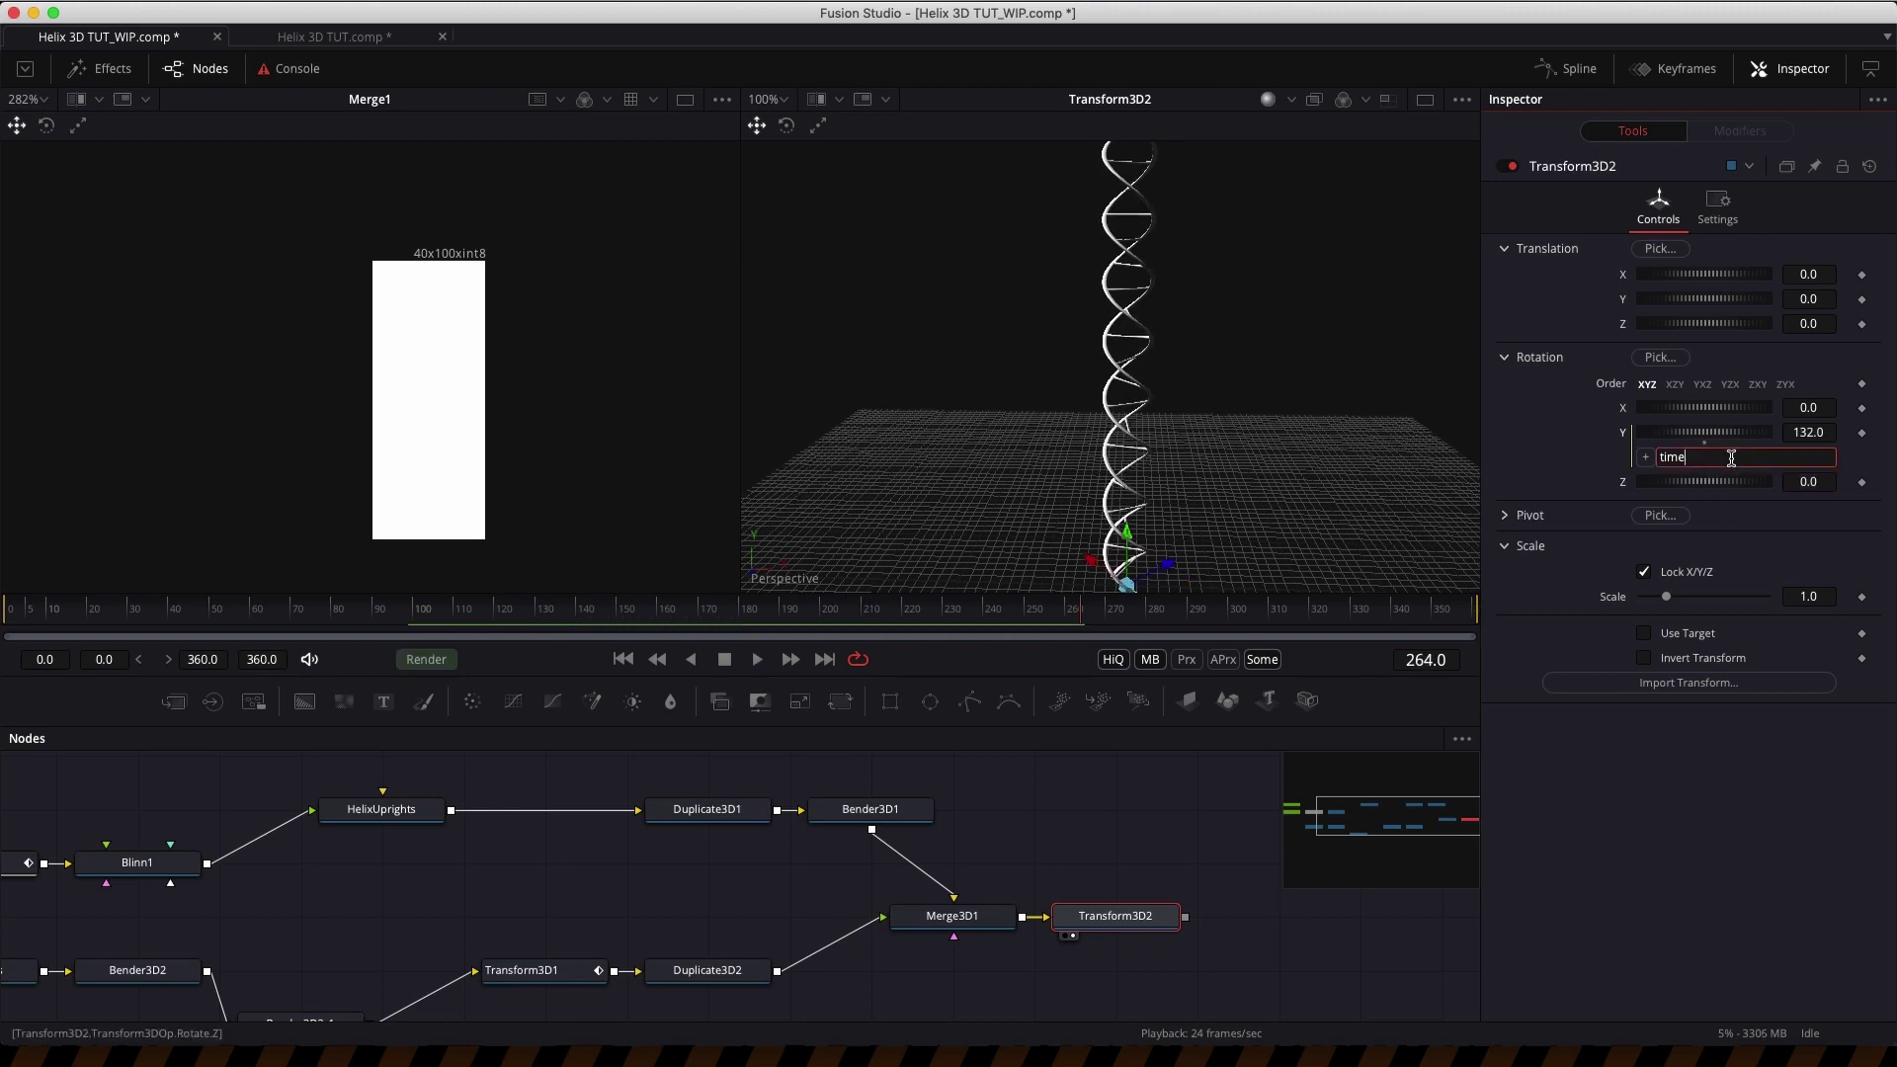
{"action": "key", "text": "Tab"}
{"action": "left_click", "coordinate": [642, 612]}
{"action": "left_click", "coordinate": [757, 659]}
{"action": "left_click", "coordinate": [725, 659]}
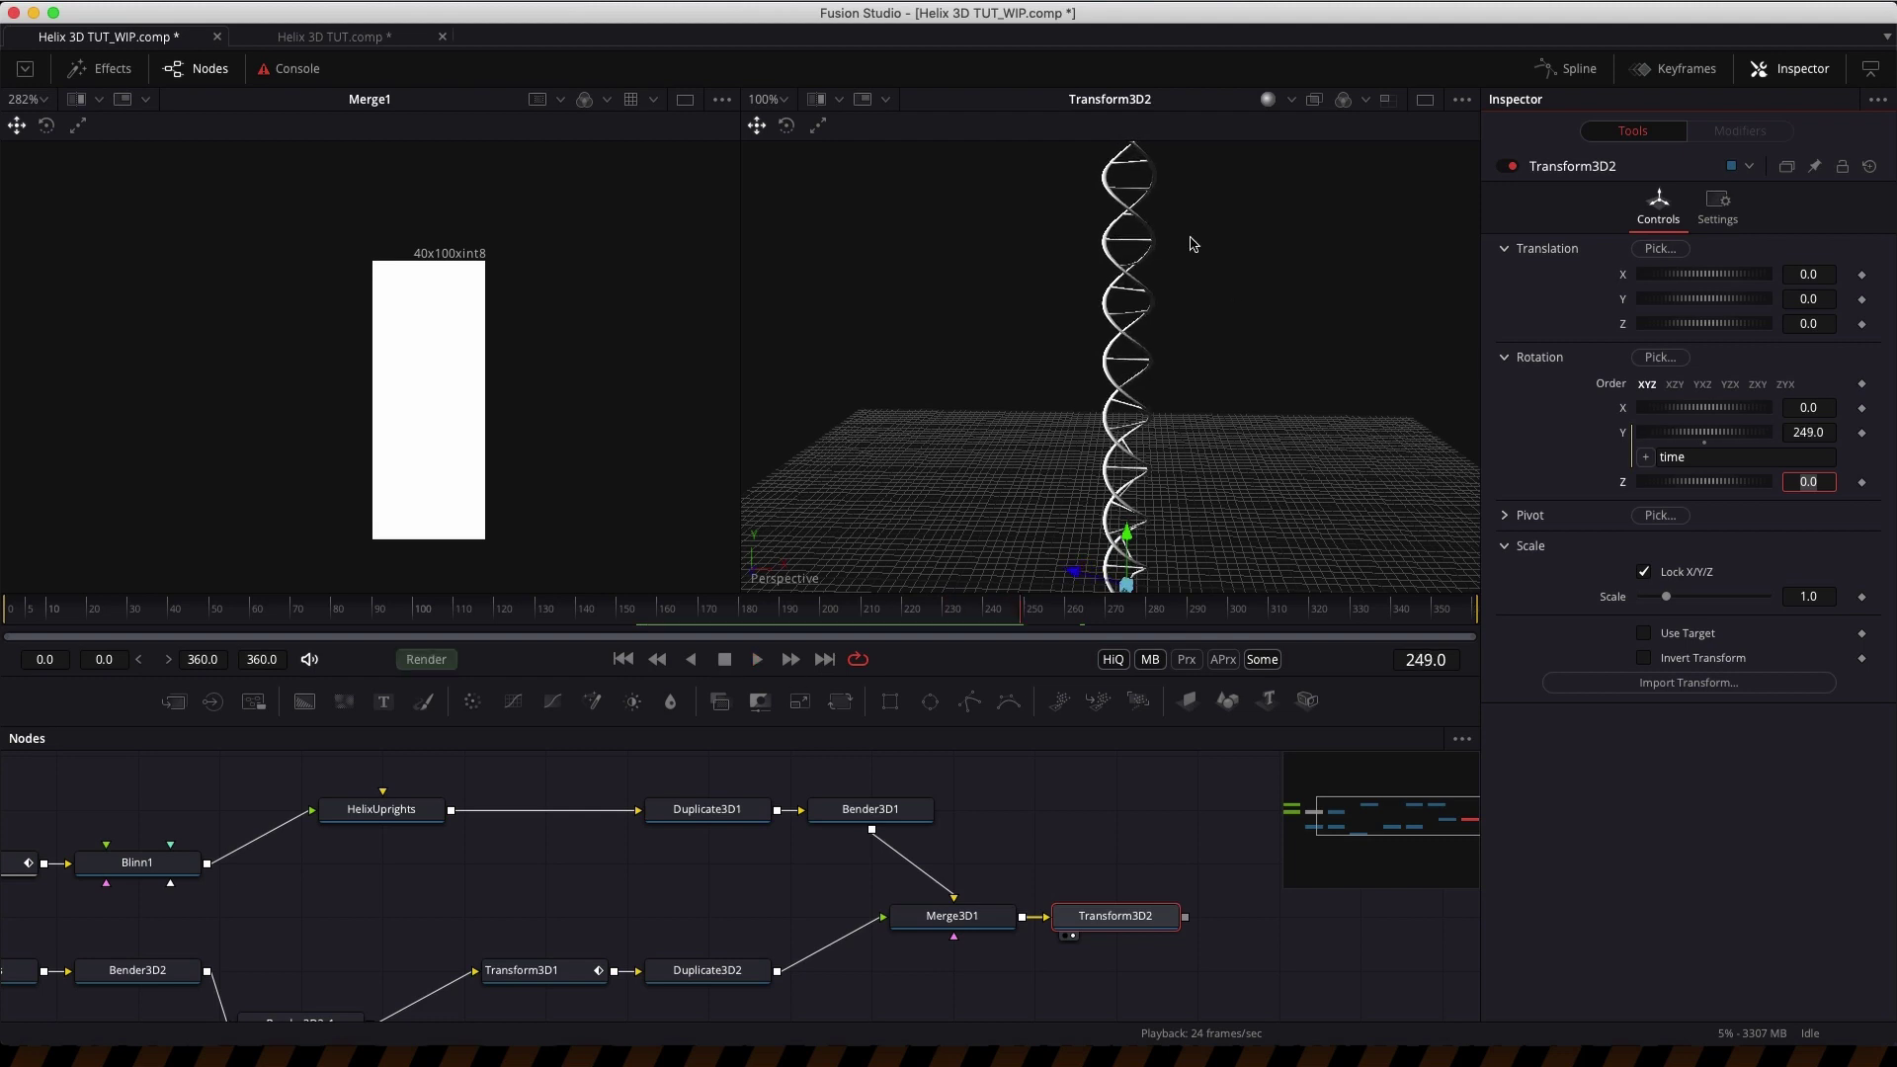
{"action": "scroll", "coordinate": [1166, 487], "scroll_direction": "up", "scroll_amount": 2}
{"action": "left_click", "coordinate": [1728, 458]}
{"action": "left_click_drag", "start_coordinate": [1018, 611], "coordinate": [729, 626]}
- Add a Merge 3D node after Transform3D2
{"action": "left_click", "coordinate": [1141, 917]}
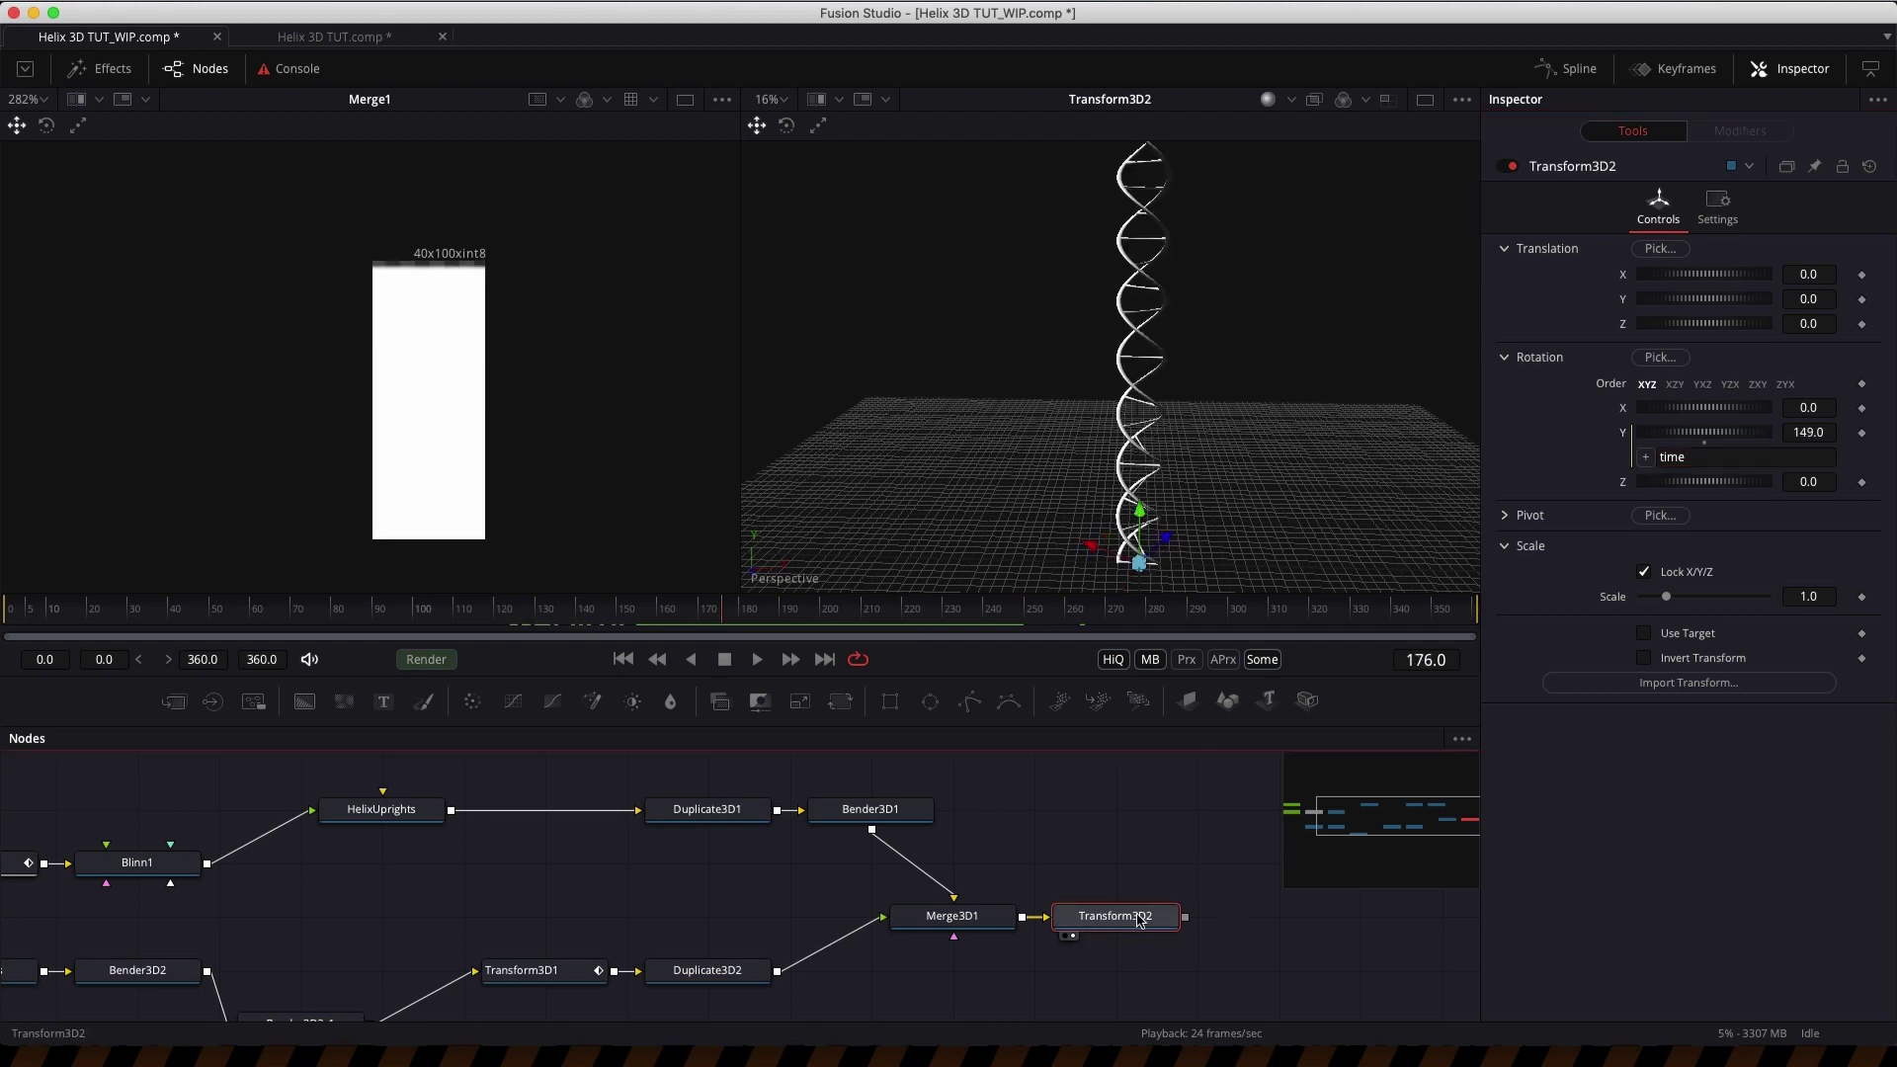
{"action": "key", "text": "shift+space"}
{"action": "type", "text": "3xf"}
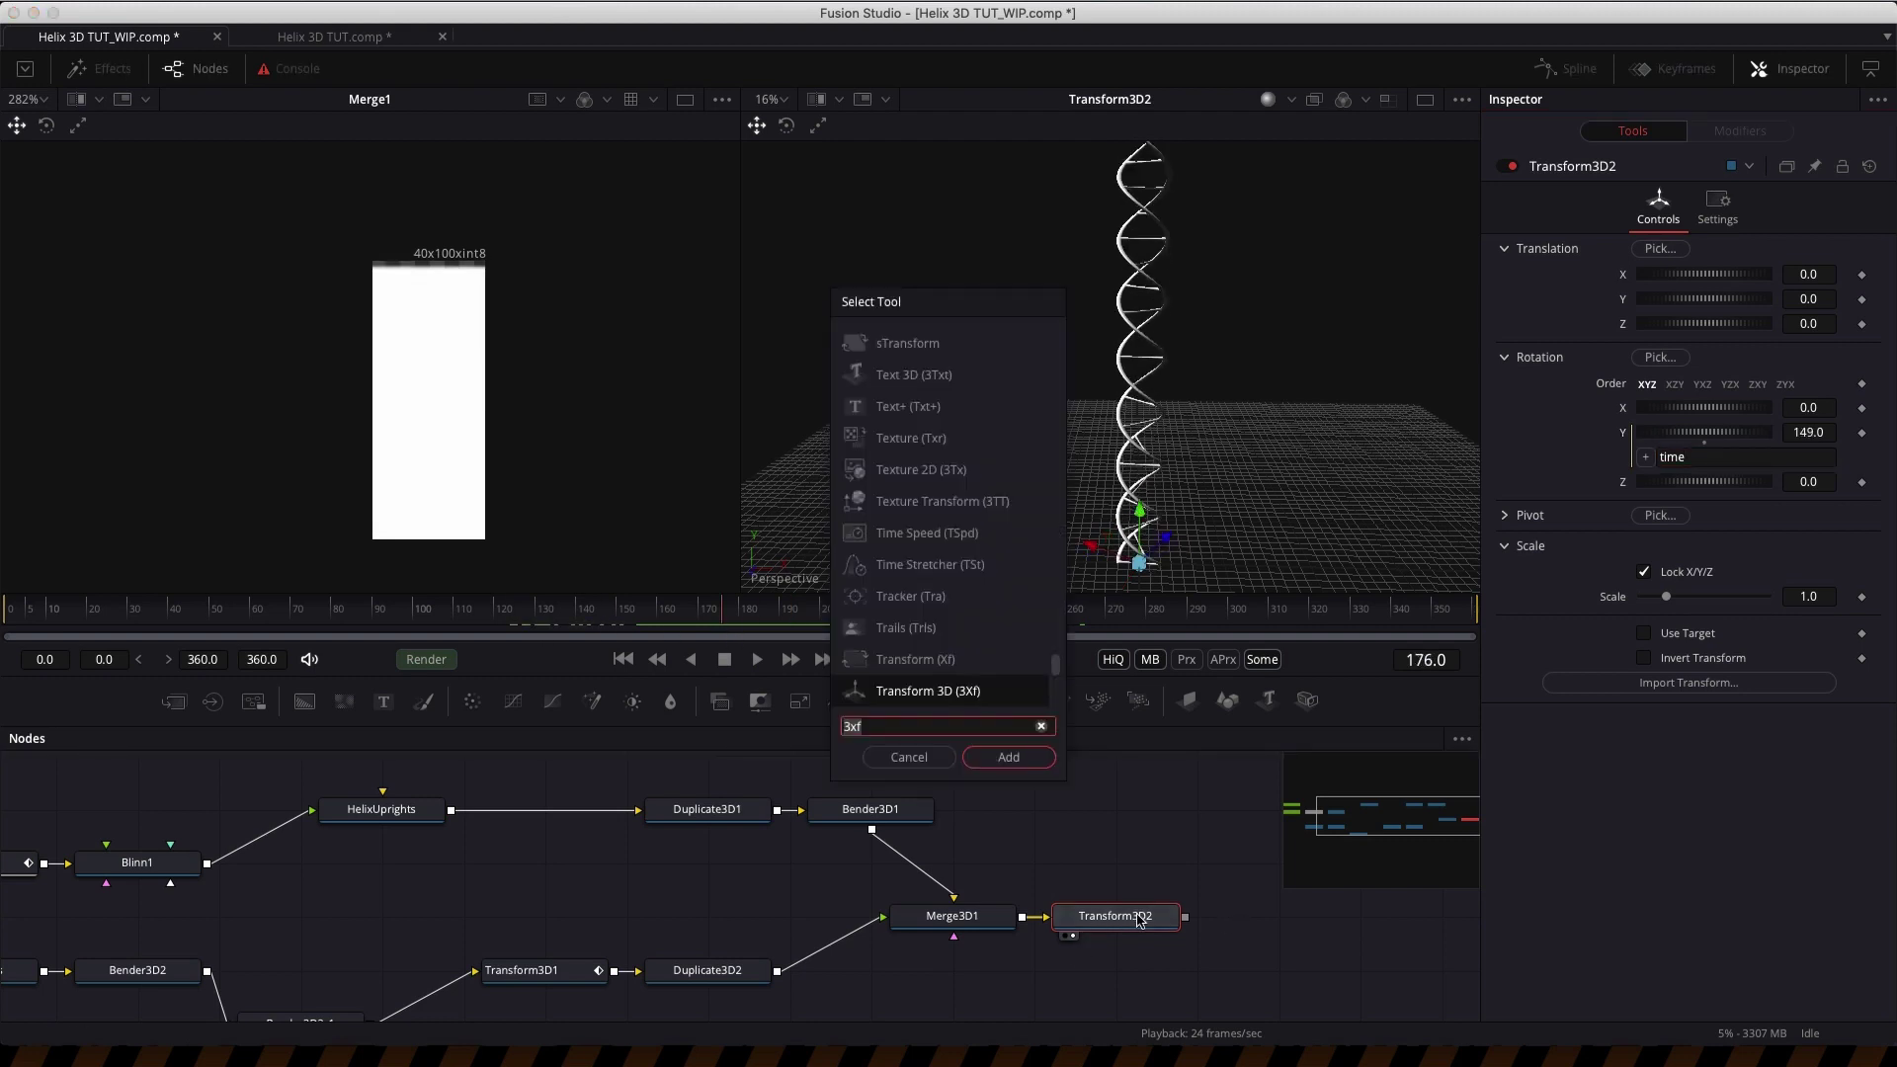
{"action": "key", "text": "BackSpace"}
{"action": "key", "text": "BackSpace"}
{"action": "key", "text": "BackSpace"}
{"action": "type", "text": "3mg"}
{"action": "key", "text": "Return"}
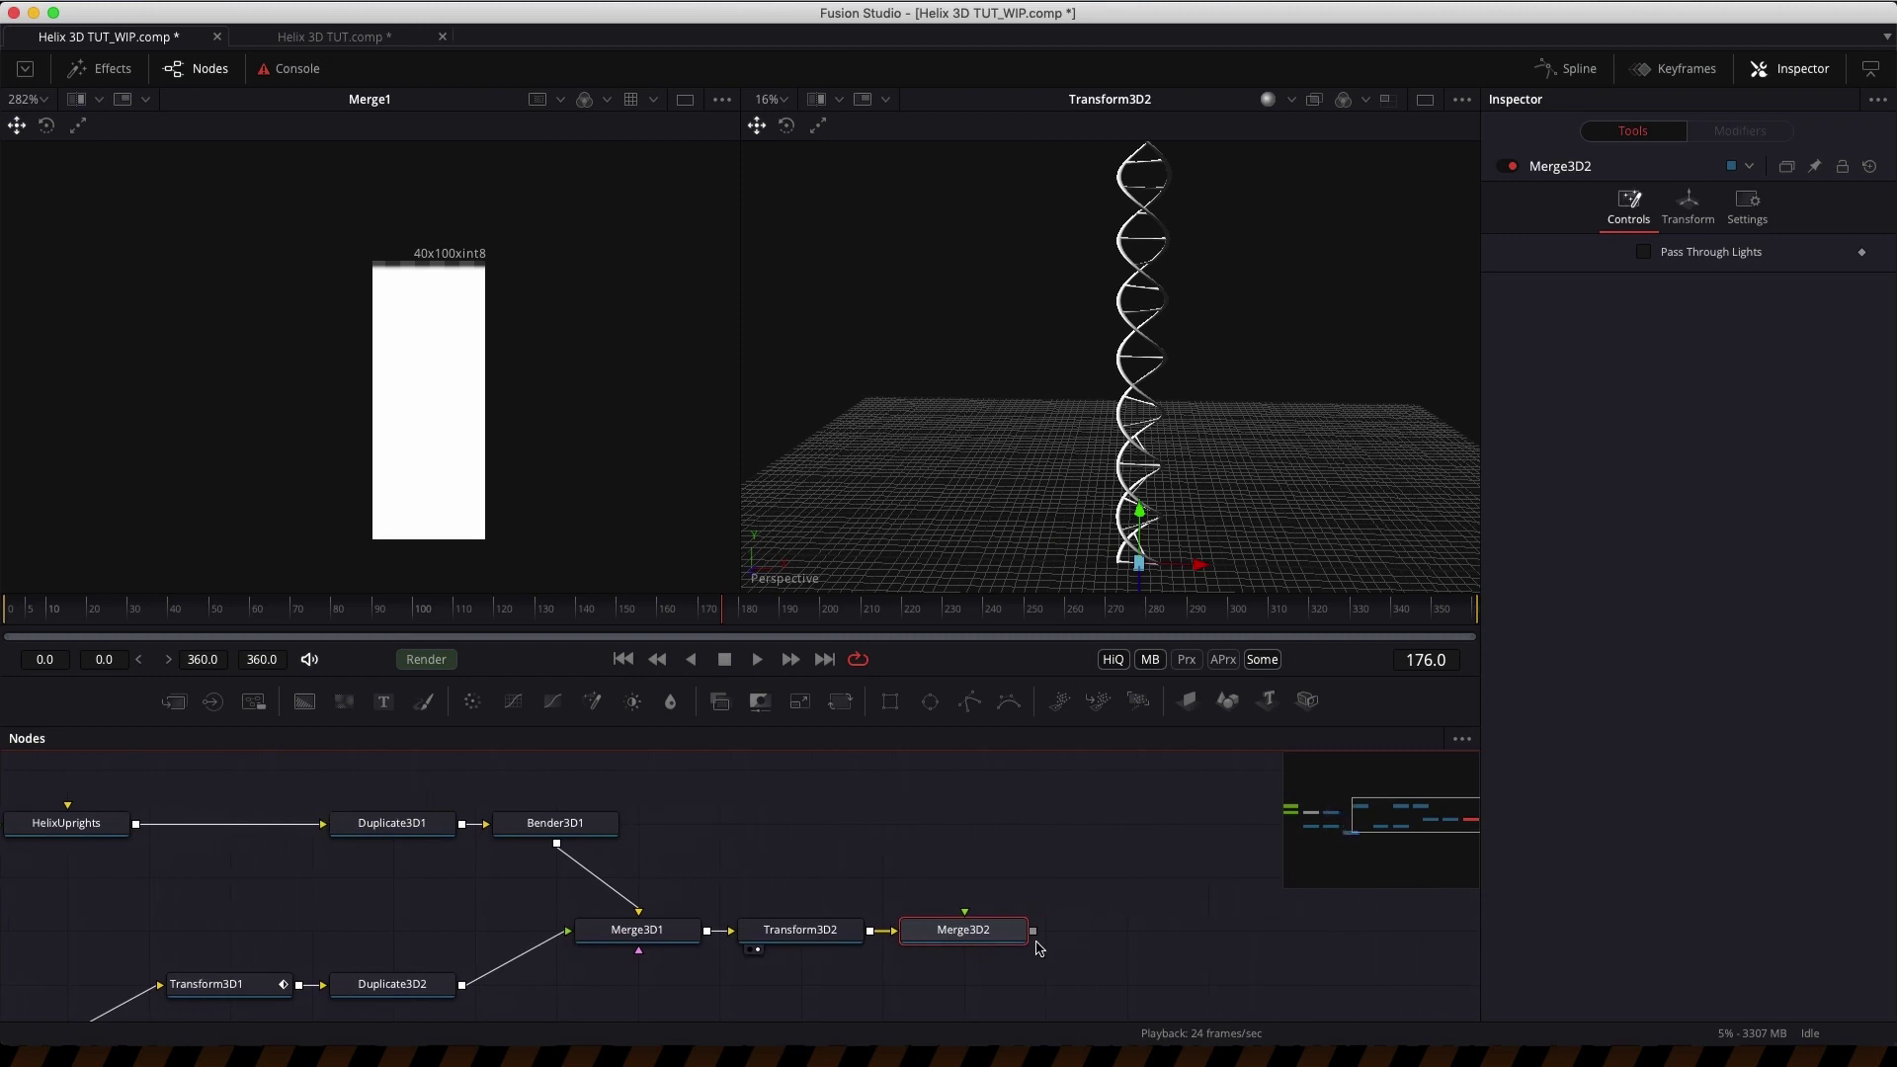
- Add a Camera 3D node connected to Merge3D2
{"action": "key", "text": "shift+space"}
{"action": "key", "text": "BackSpace"}
{"action": "key", "text": "BackSpace"}
{"action": "key", "text": "BackSpace"}
{"action": "type", "text": "3cm"}
{"action": "key", "text": "Return"}
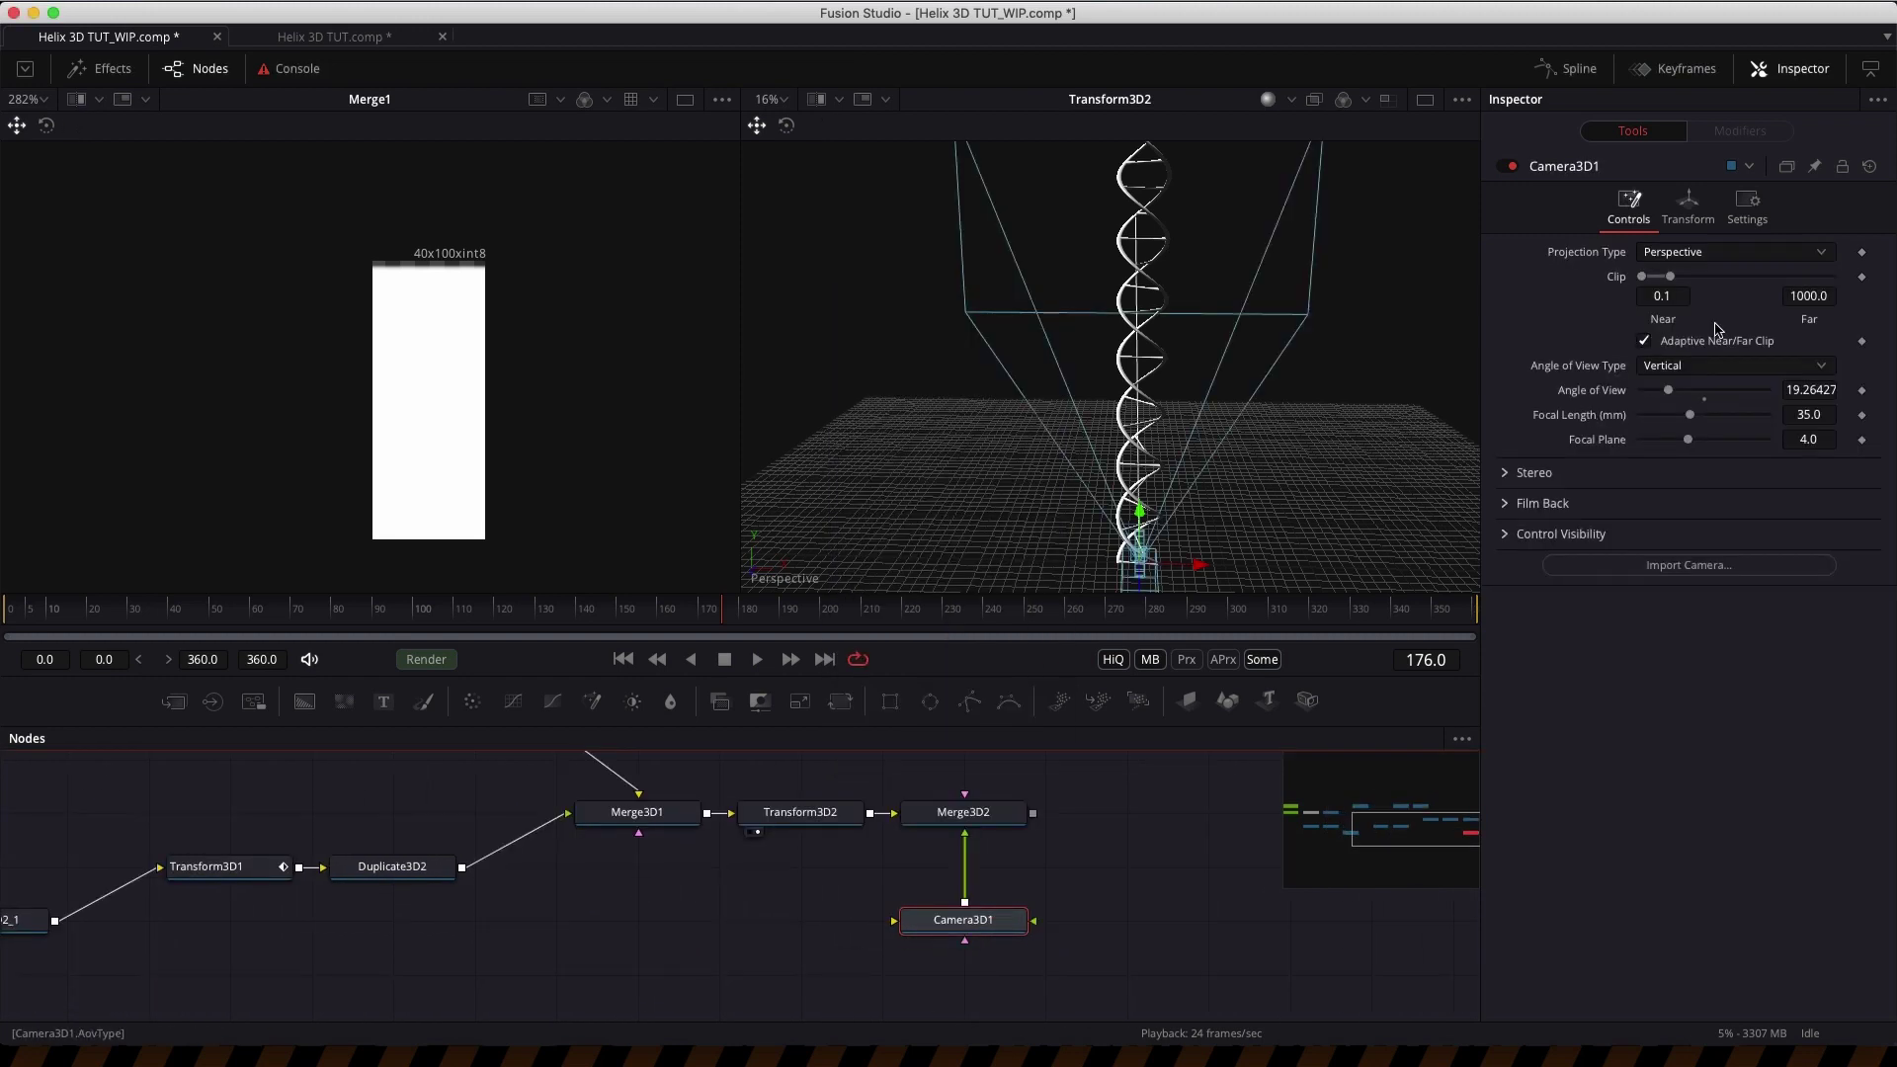
- Set Camera3D1's translation to Y 5 and Z 20, and its Z rotation to 65
{"action": "left_click", "coordinate": [1682, 207]}
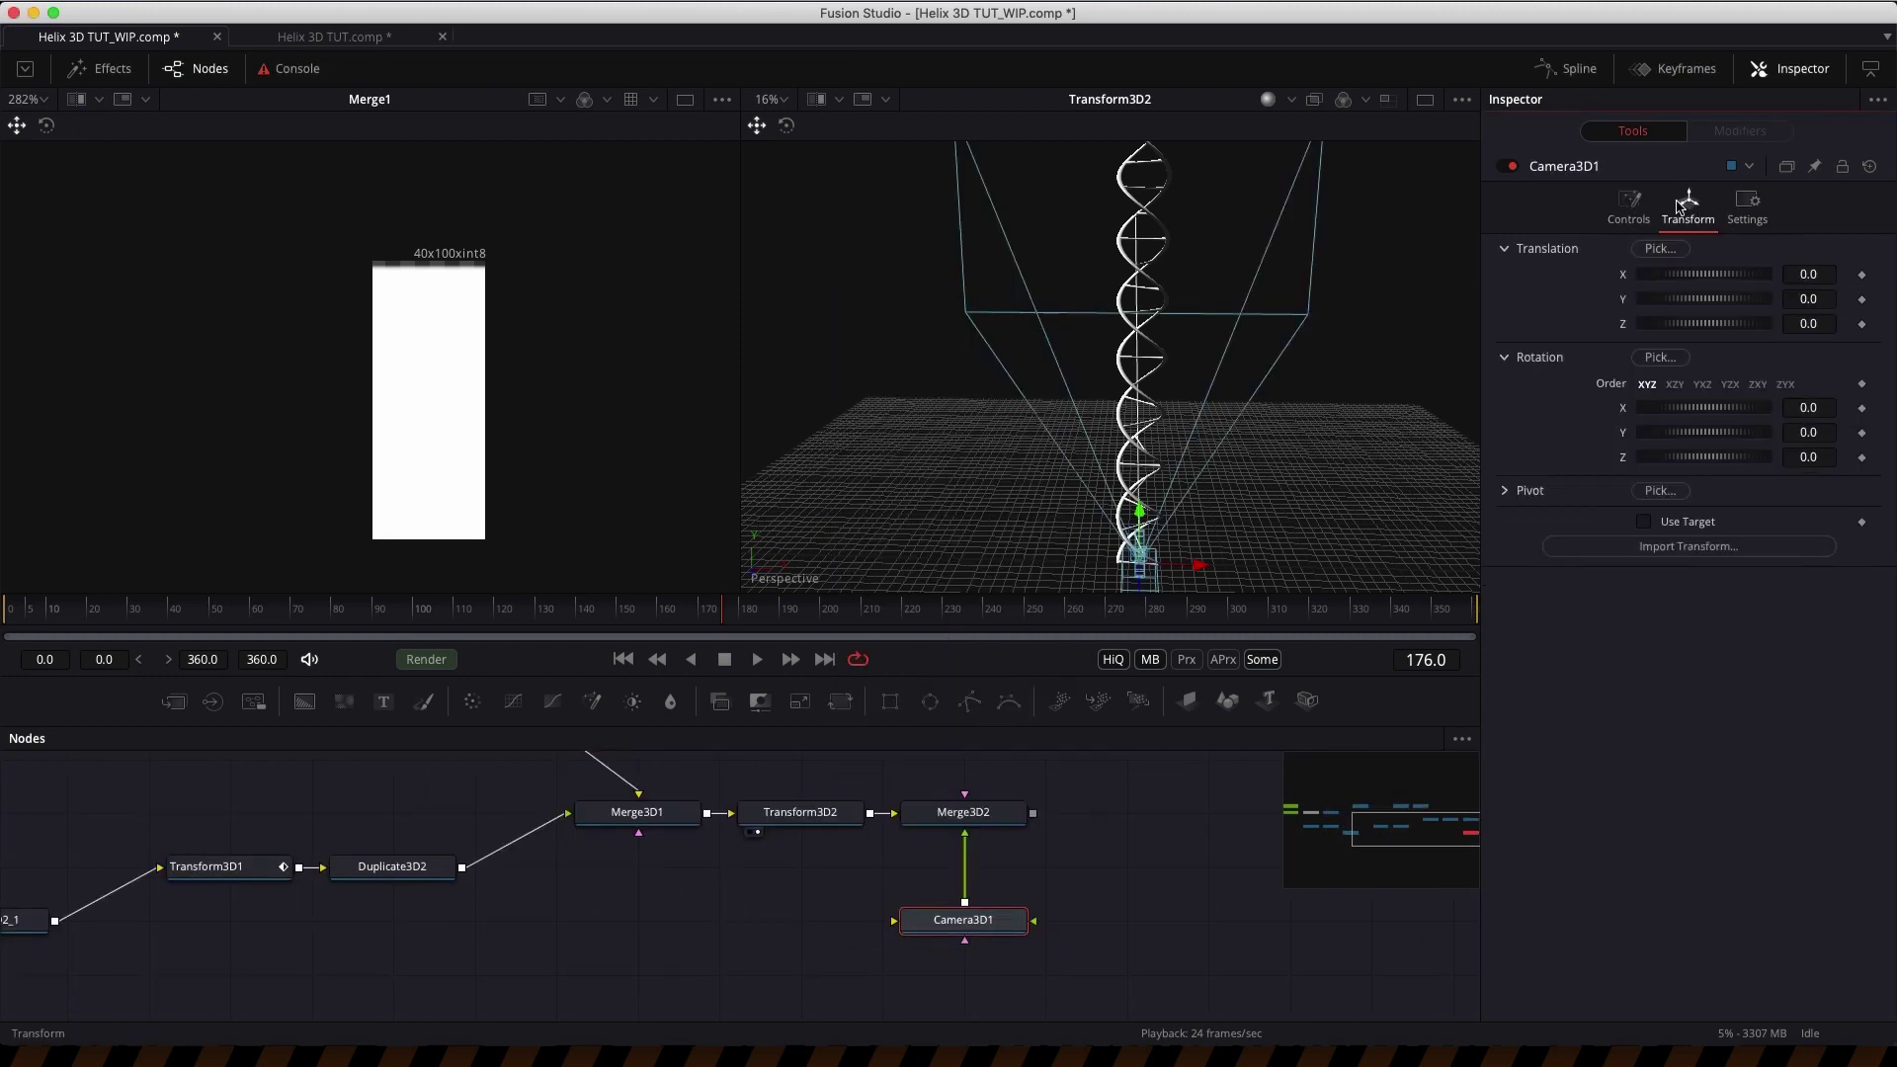
{"action": "left_click", "coordinate": [1830, 299]}
{"action": "key", "text": "Tab"}
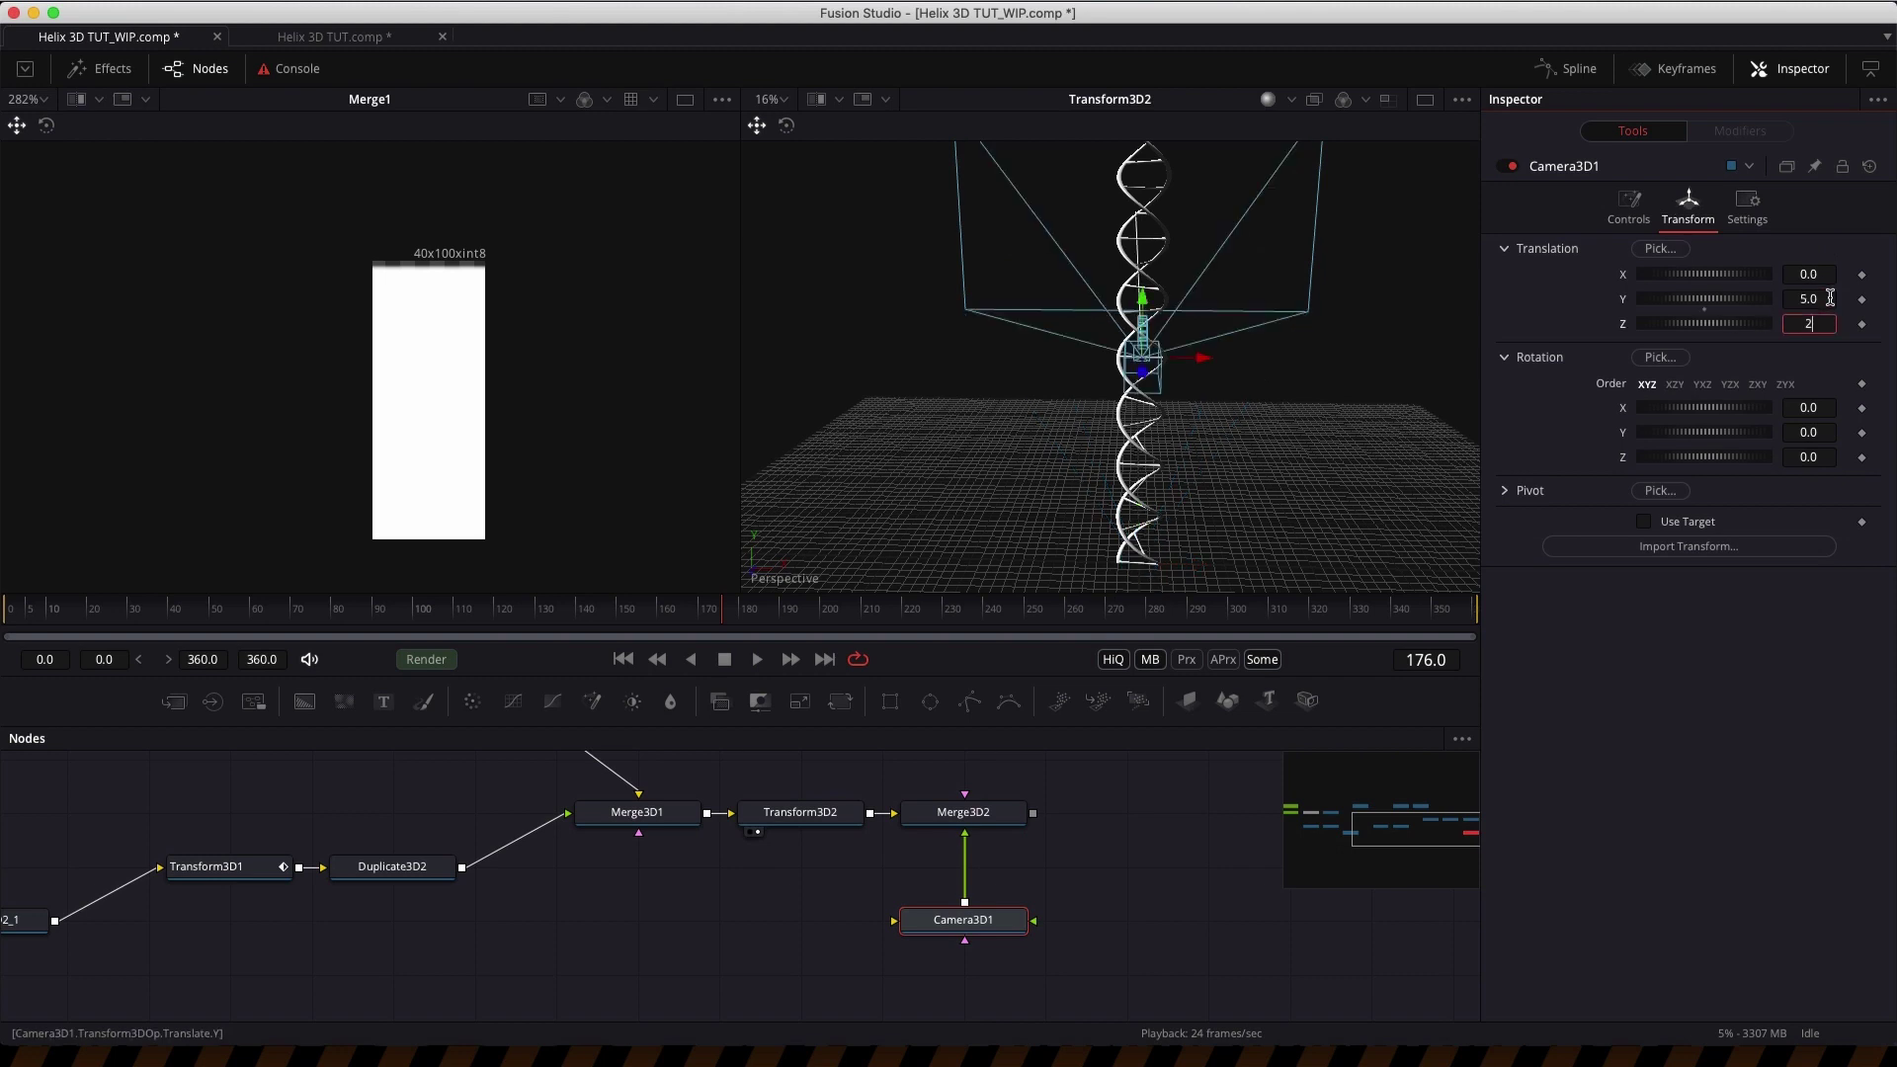
{"action": "key", "text": "Tab"}
{"action": "key", "text": "Tab"}
{"action": "key", "text": "Tab"}
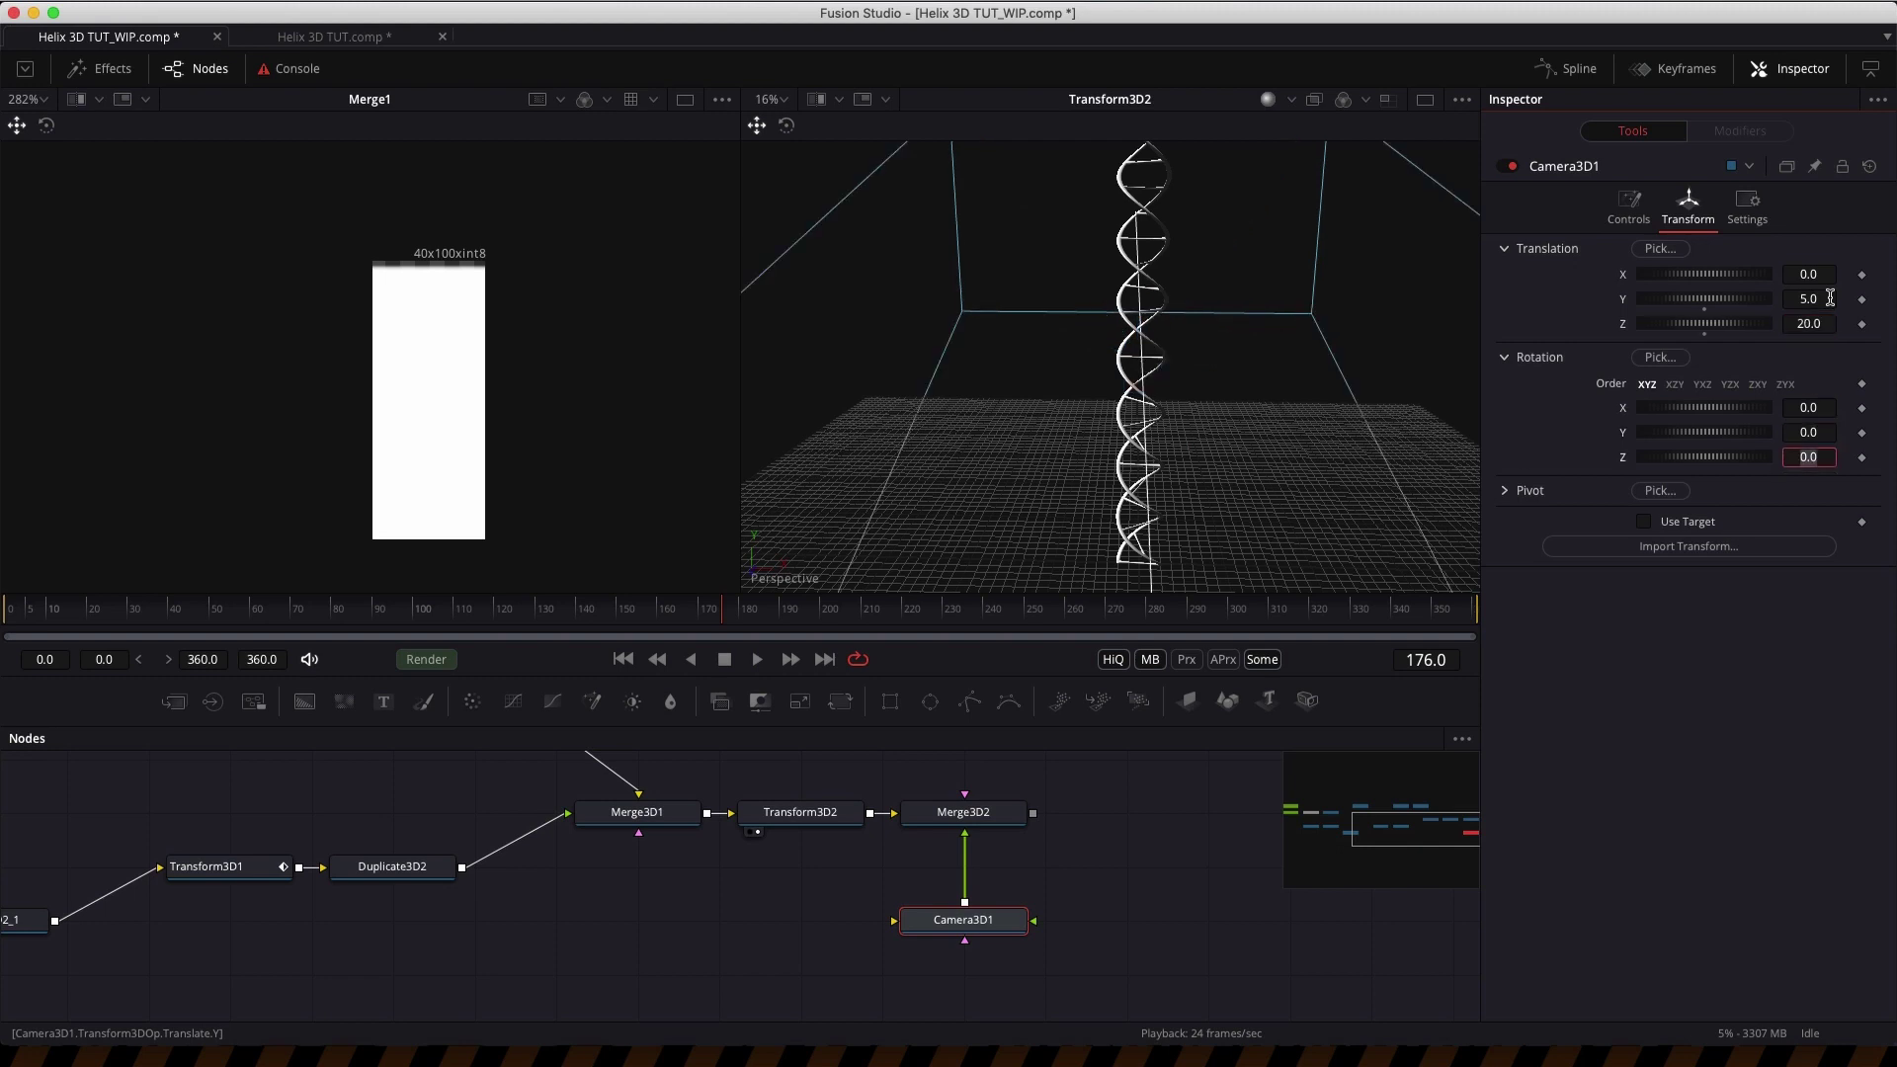
{"action": "key", "text": "Return"}
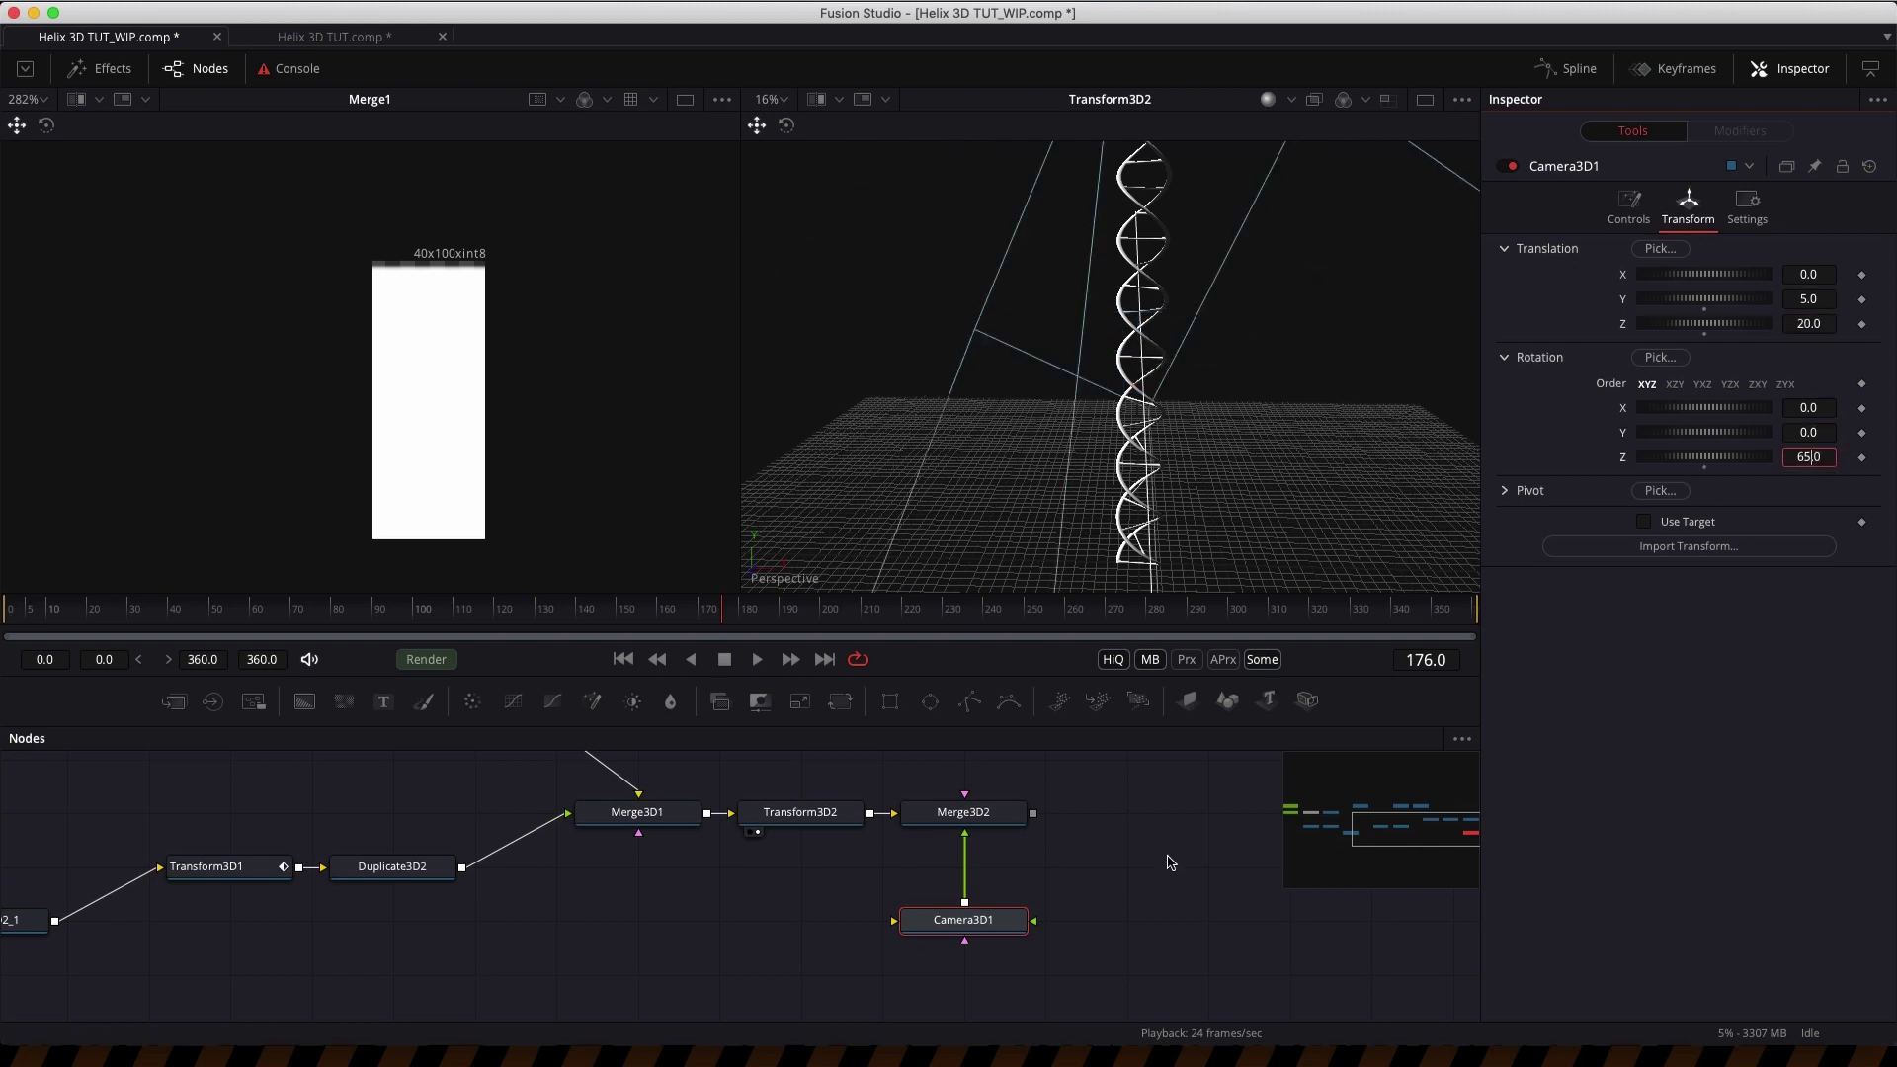
- Add a Renderer 3D node after Merge3D2 and show its output in the viewer that displays Transform3D2
{"action": "left_click", "coordinate": [973, 820]}
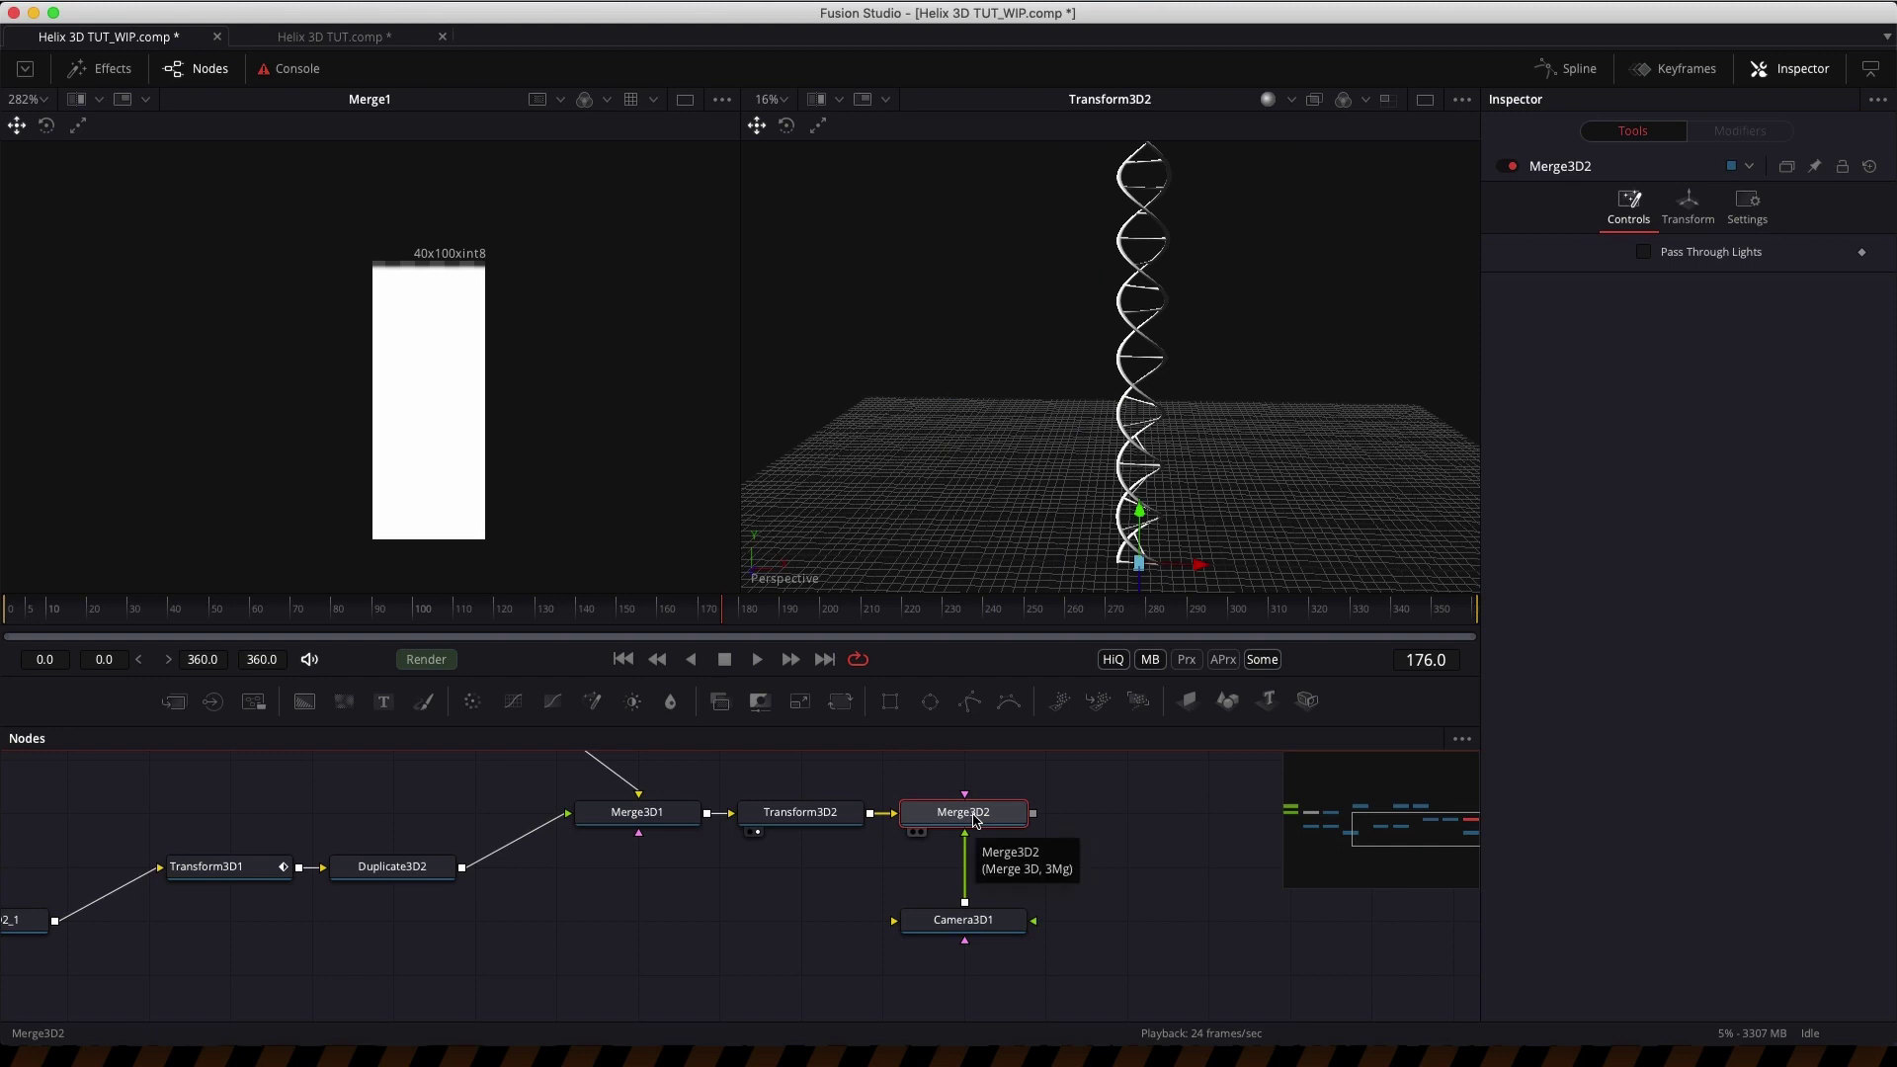
{"action": "key", "text": "shift+space"}
{"action": "type", "text": "rend"}
{"action": "key", "text": "Return"}
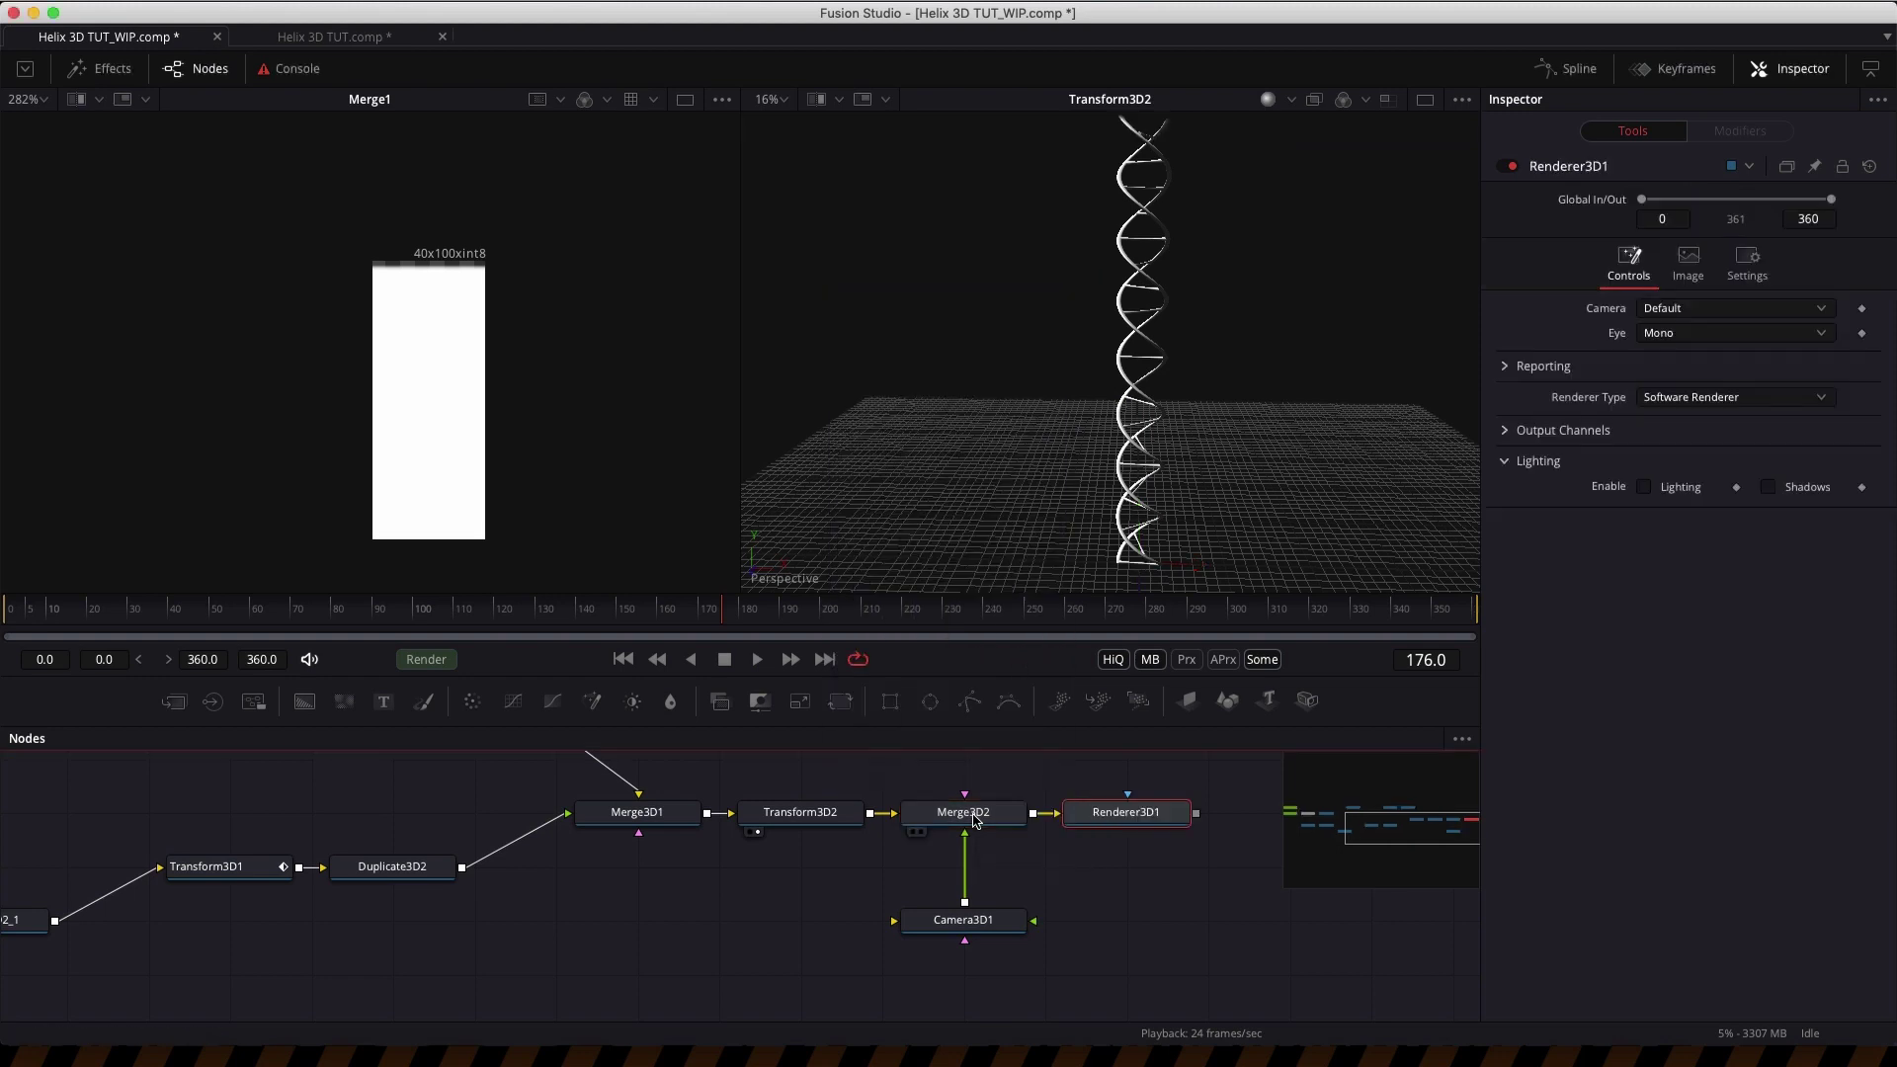
{"action": "left_click_drag", "start_coordinate": [1114, 814], "coordinate": [1052, 314]}
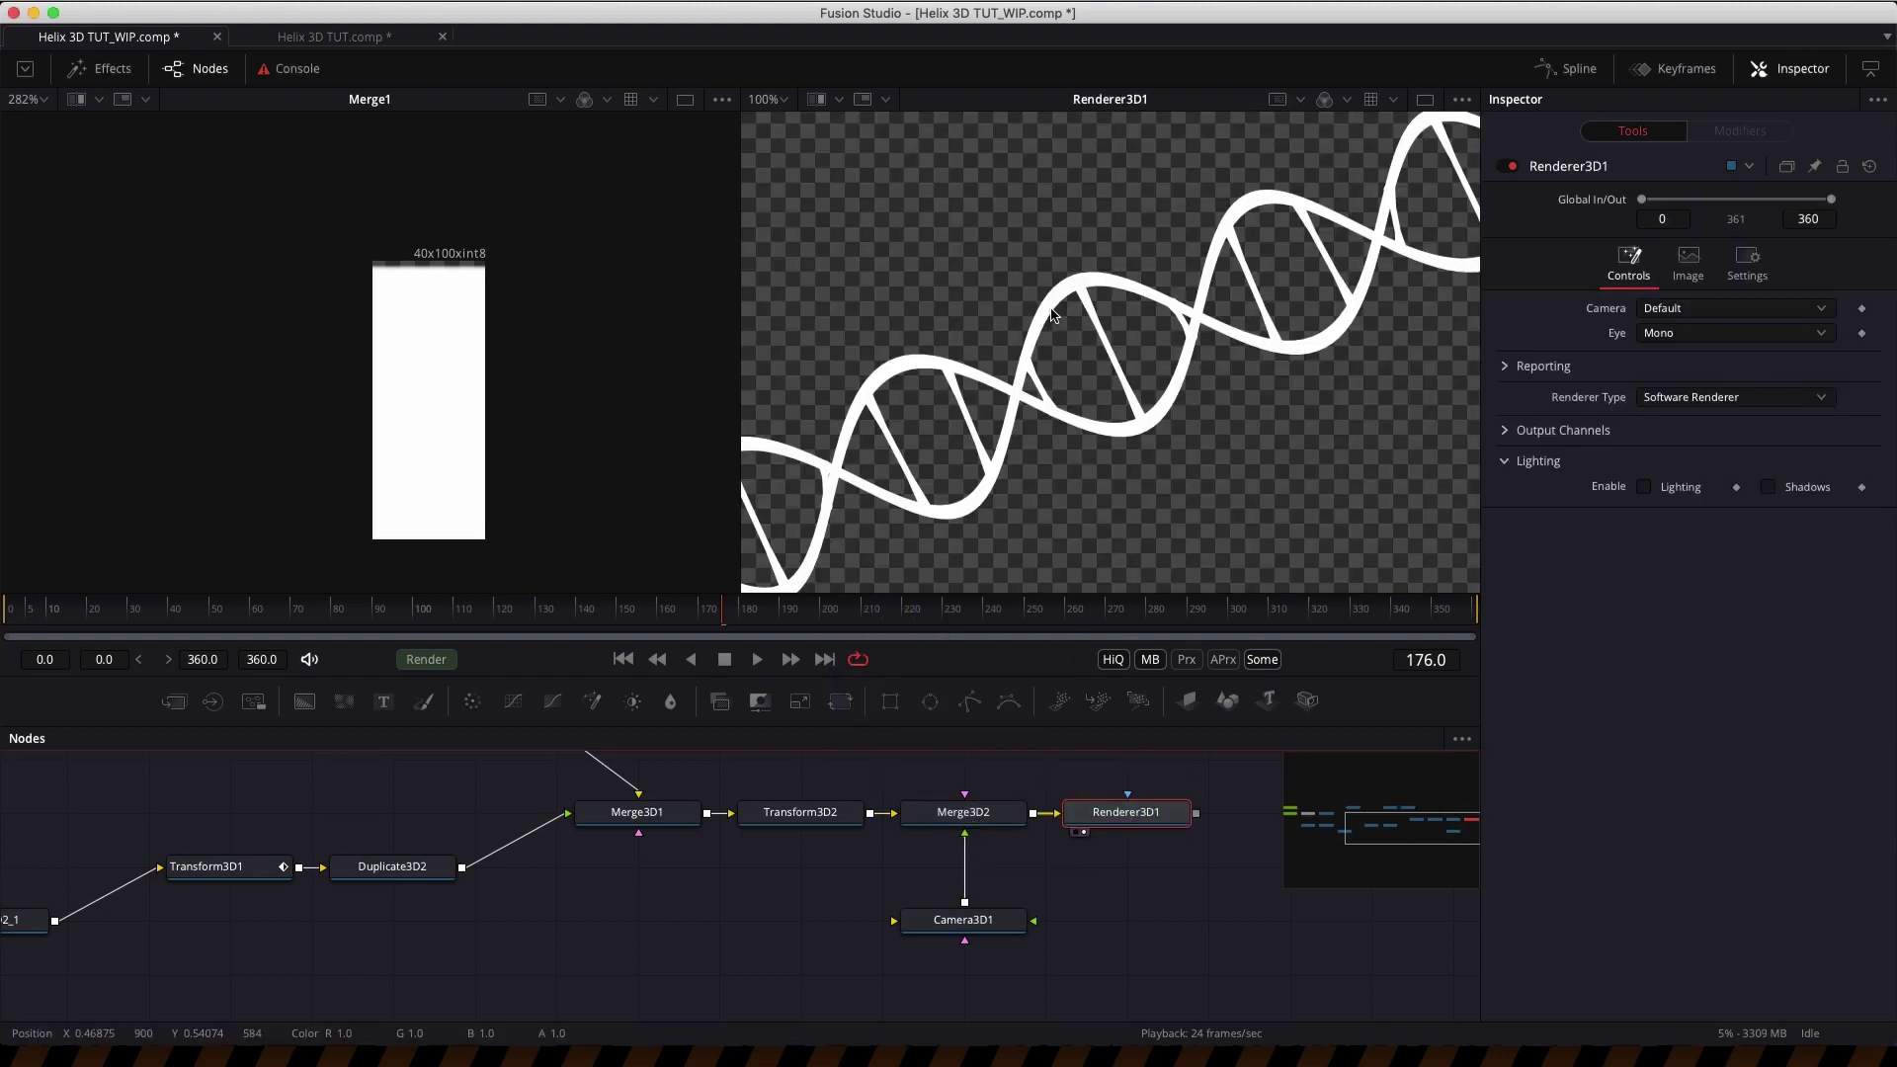
- Enable lighting in Renderer3D1 and add a Point Light connected to Merge3D2, placed above that node
{"action": "left_click", "coordinate": [1645, 487]}
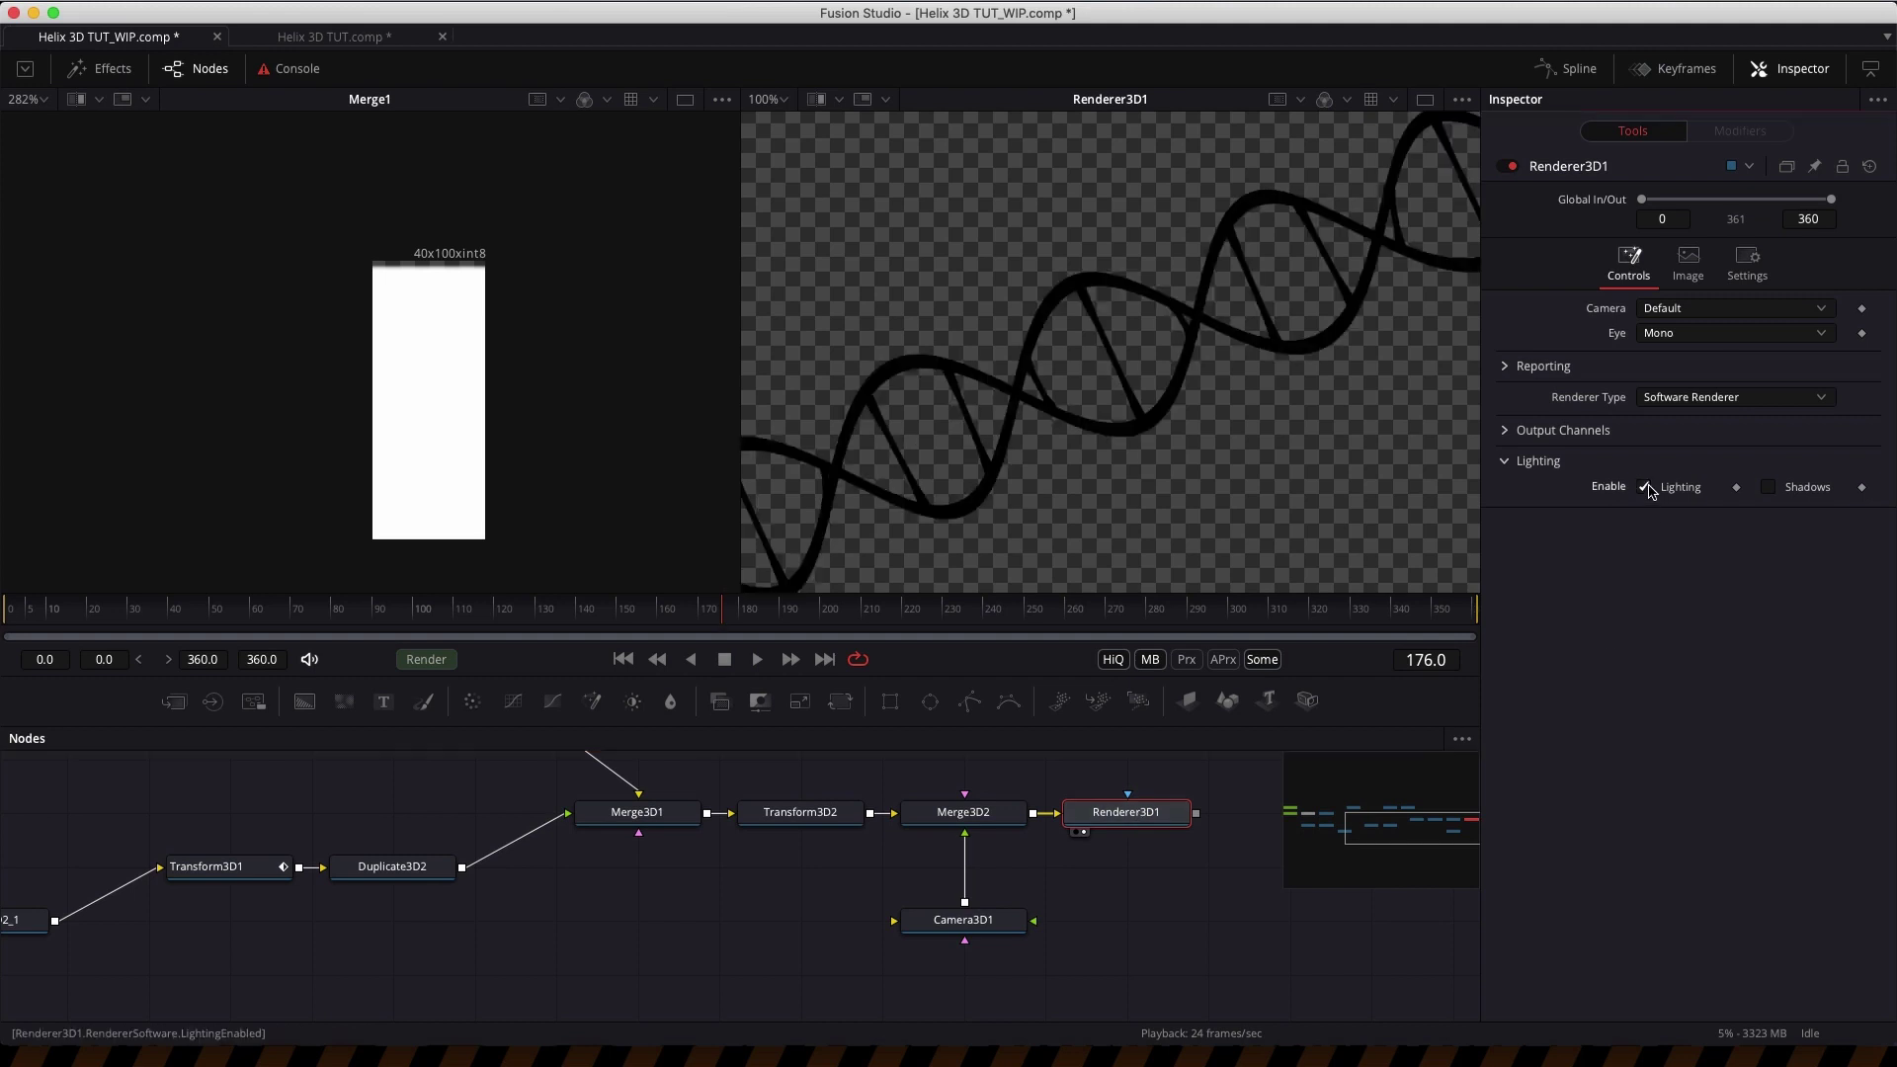
{"action": "left_click", "coordinate": [973, 820]}
{"action": "scroll", "coordinate": [989, 885], "scroll_direction": "up", "scroll_amount": 2}
{"action": "scroll", "coordinate": [989, 884], "scroll_direction": "up", "scroll_amount": 1}
{"action": "key", "text": "shift+space"}
{"action": "type", "text": "pl"}
{"action": "key", "text": "Return"}
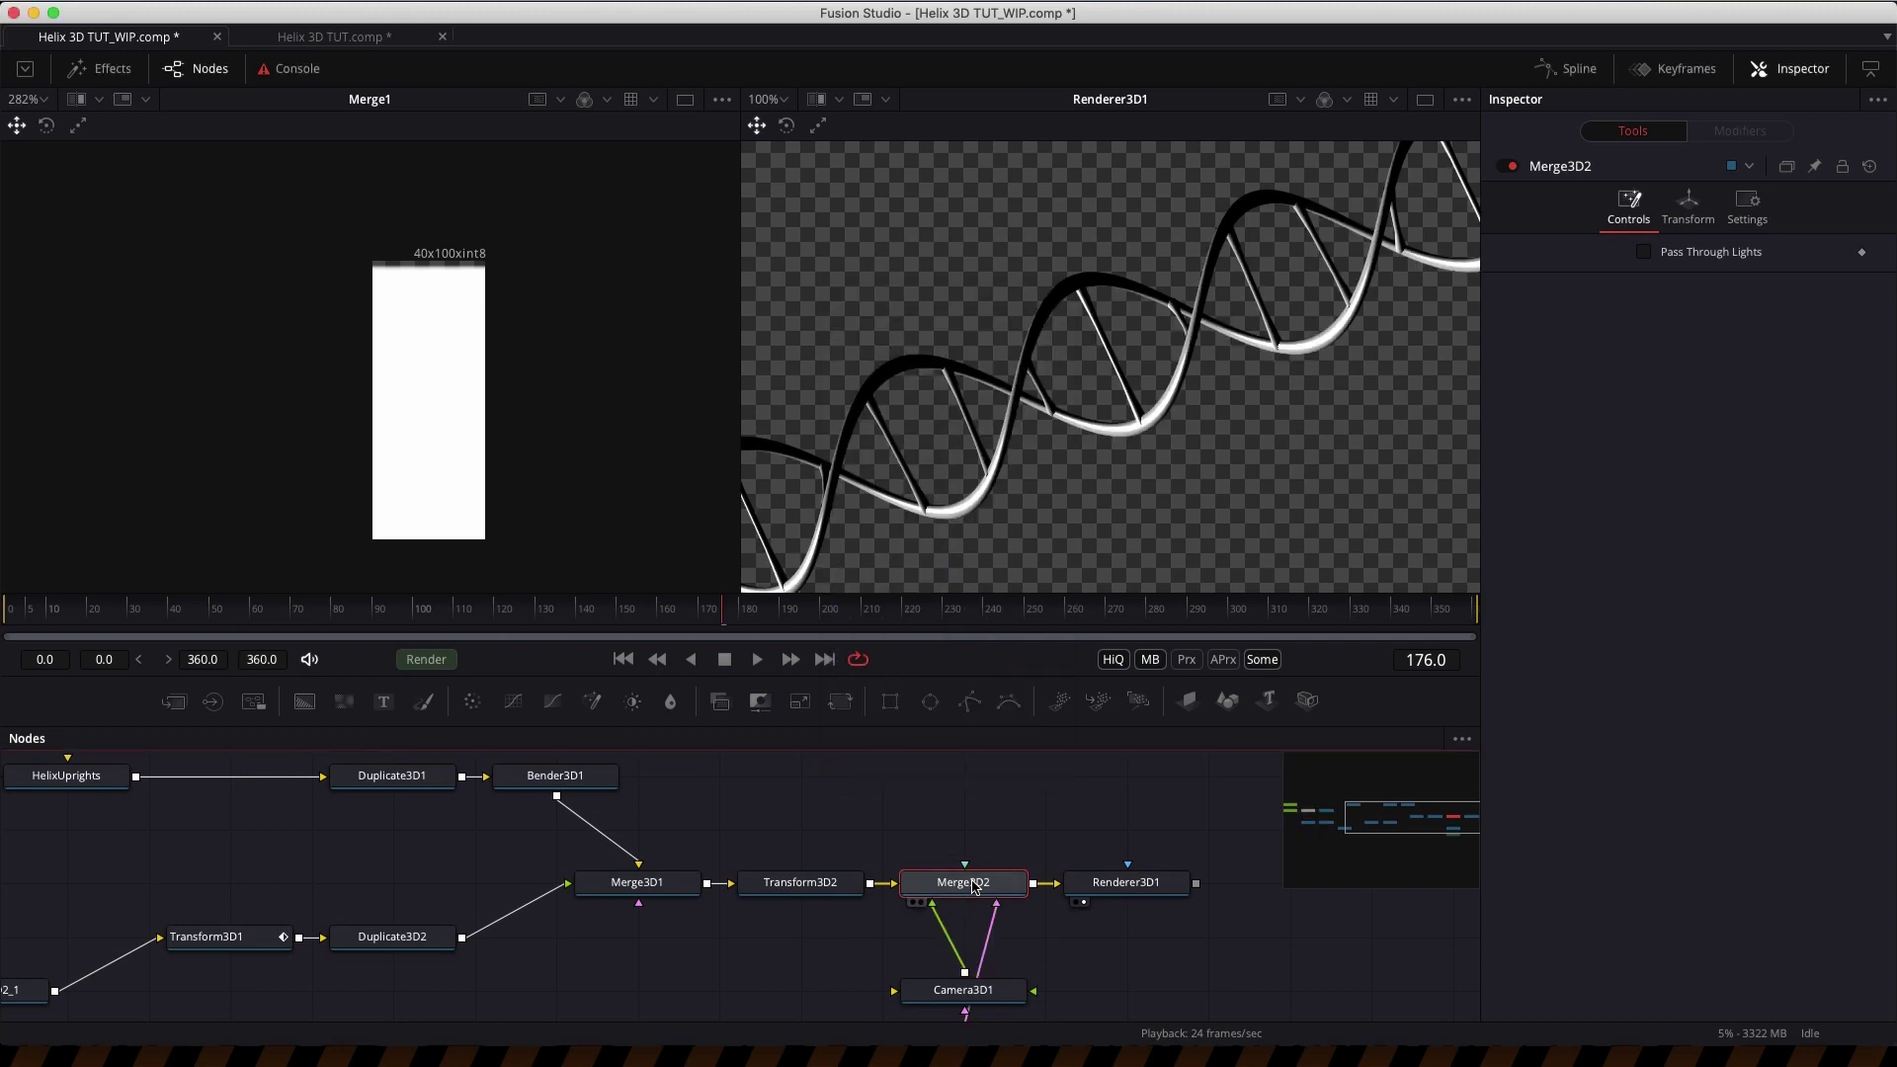
{"action": "left_click", "coordinate": [1122, 882]}
{"action": "scroll", "coordinate": [988, 889], "scroll_direction": "down", "scroll_amount": 3}
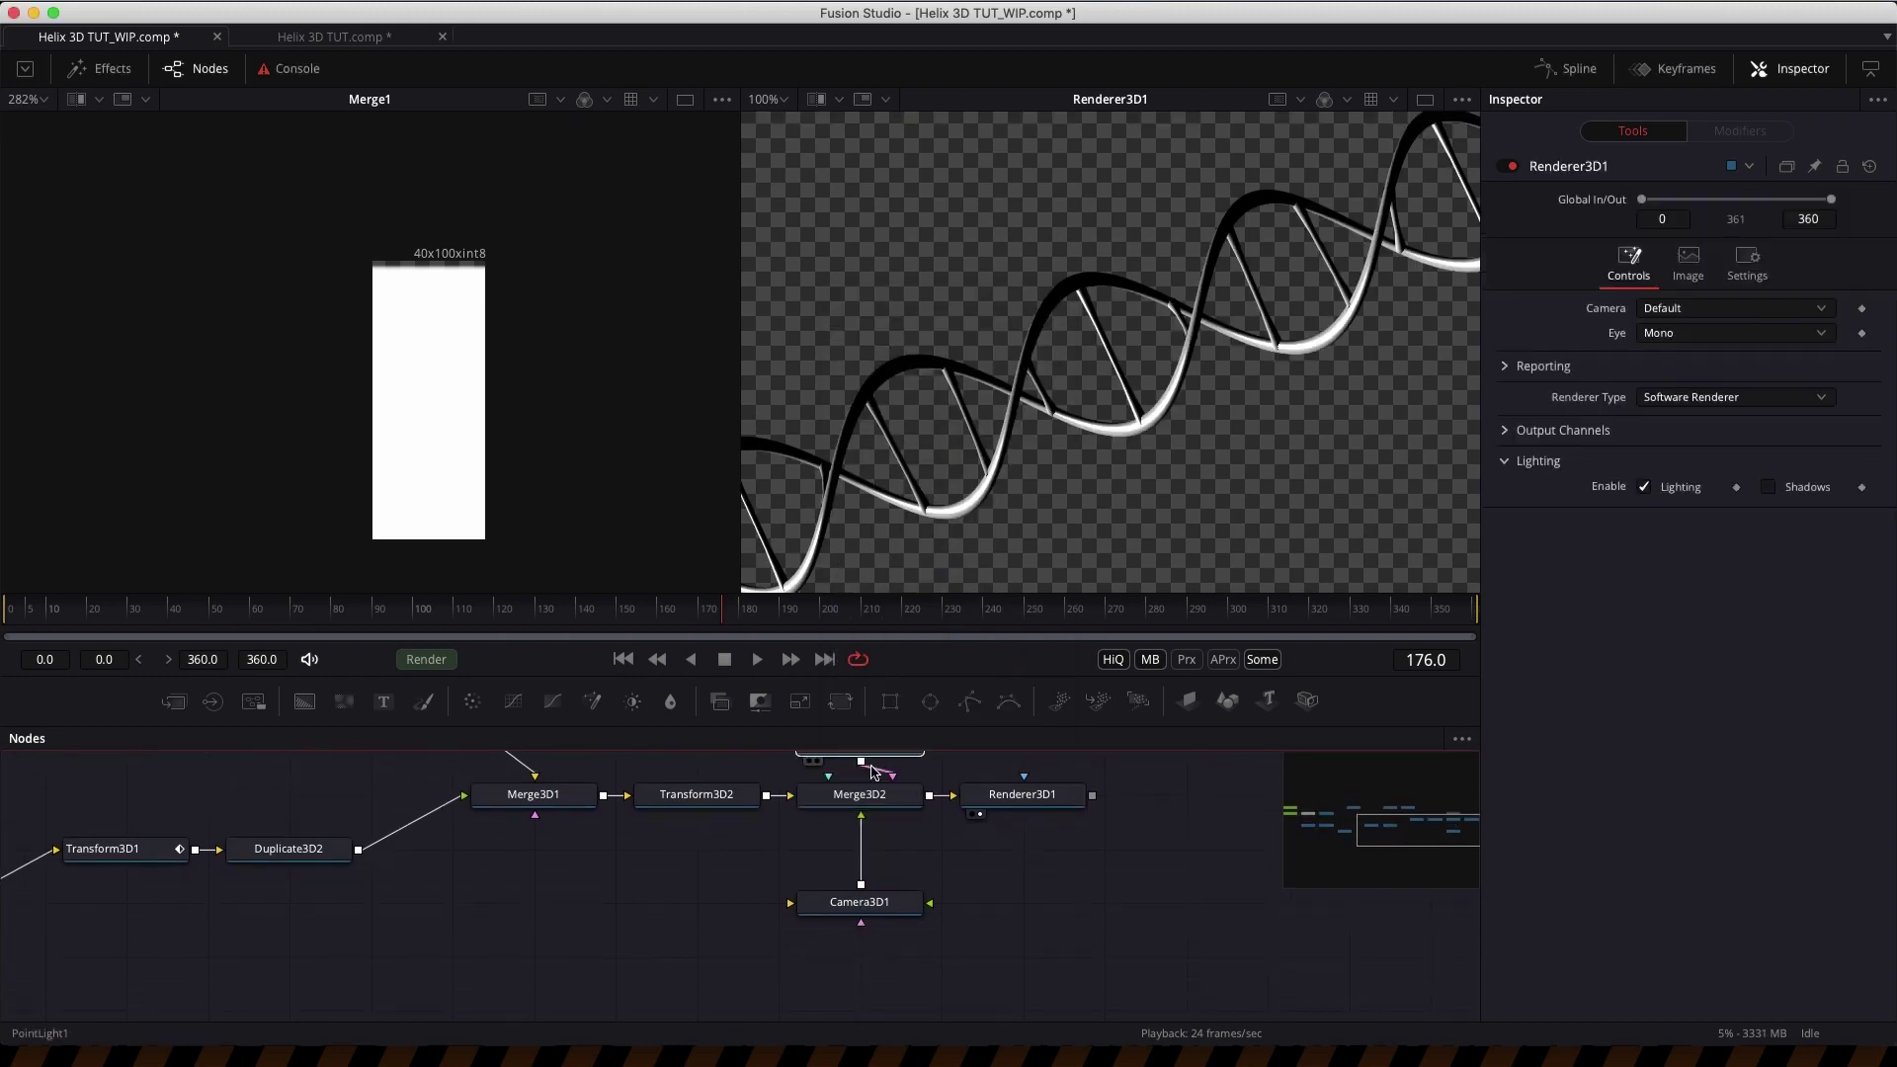
{"action": "left_click", "coordinate": [872, 764]}
{"action": "scroll", "coordinate": [870, 791], "scroll_direction": "up", "scroll_amount": 2}
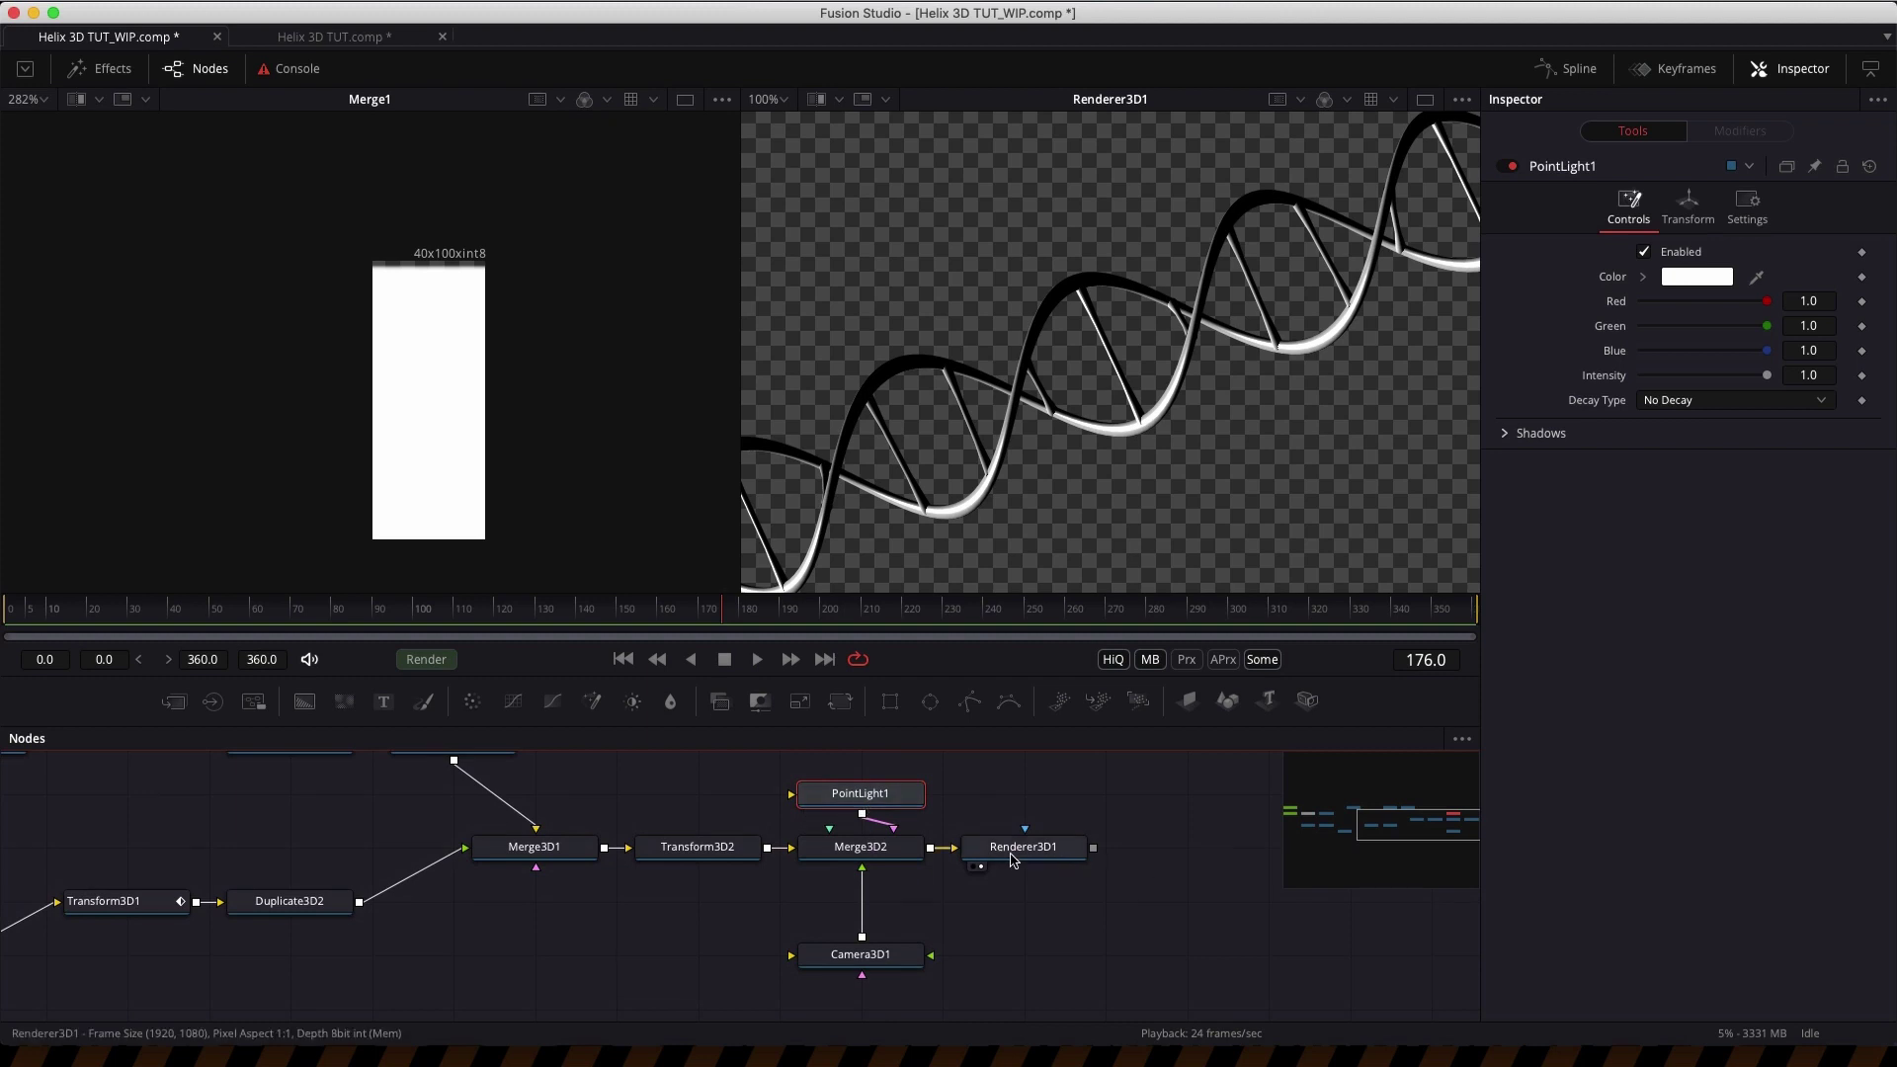
- Merge Renderer3D1 over a new dark blue Background node and view the resulting merge
{"action": "left_click", "coordinate": [1021, 855]}
{"action": "left_click", "coordinate": [1151, 912]}
{"action": "key", "text": "shift+space"}
{"action": "type", "text": "bg"}
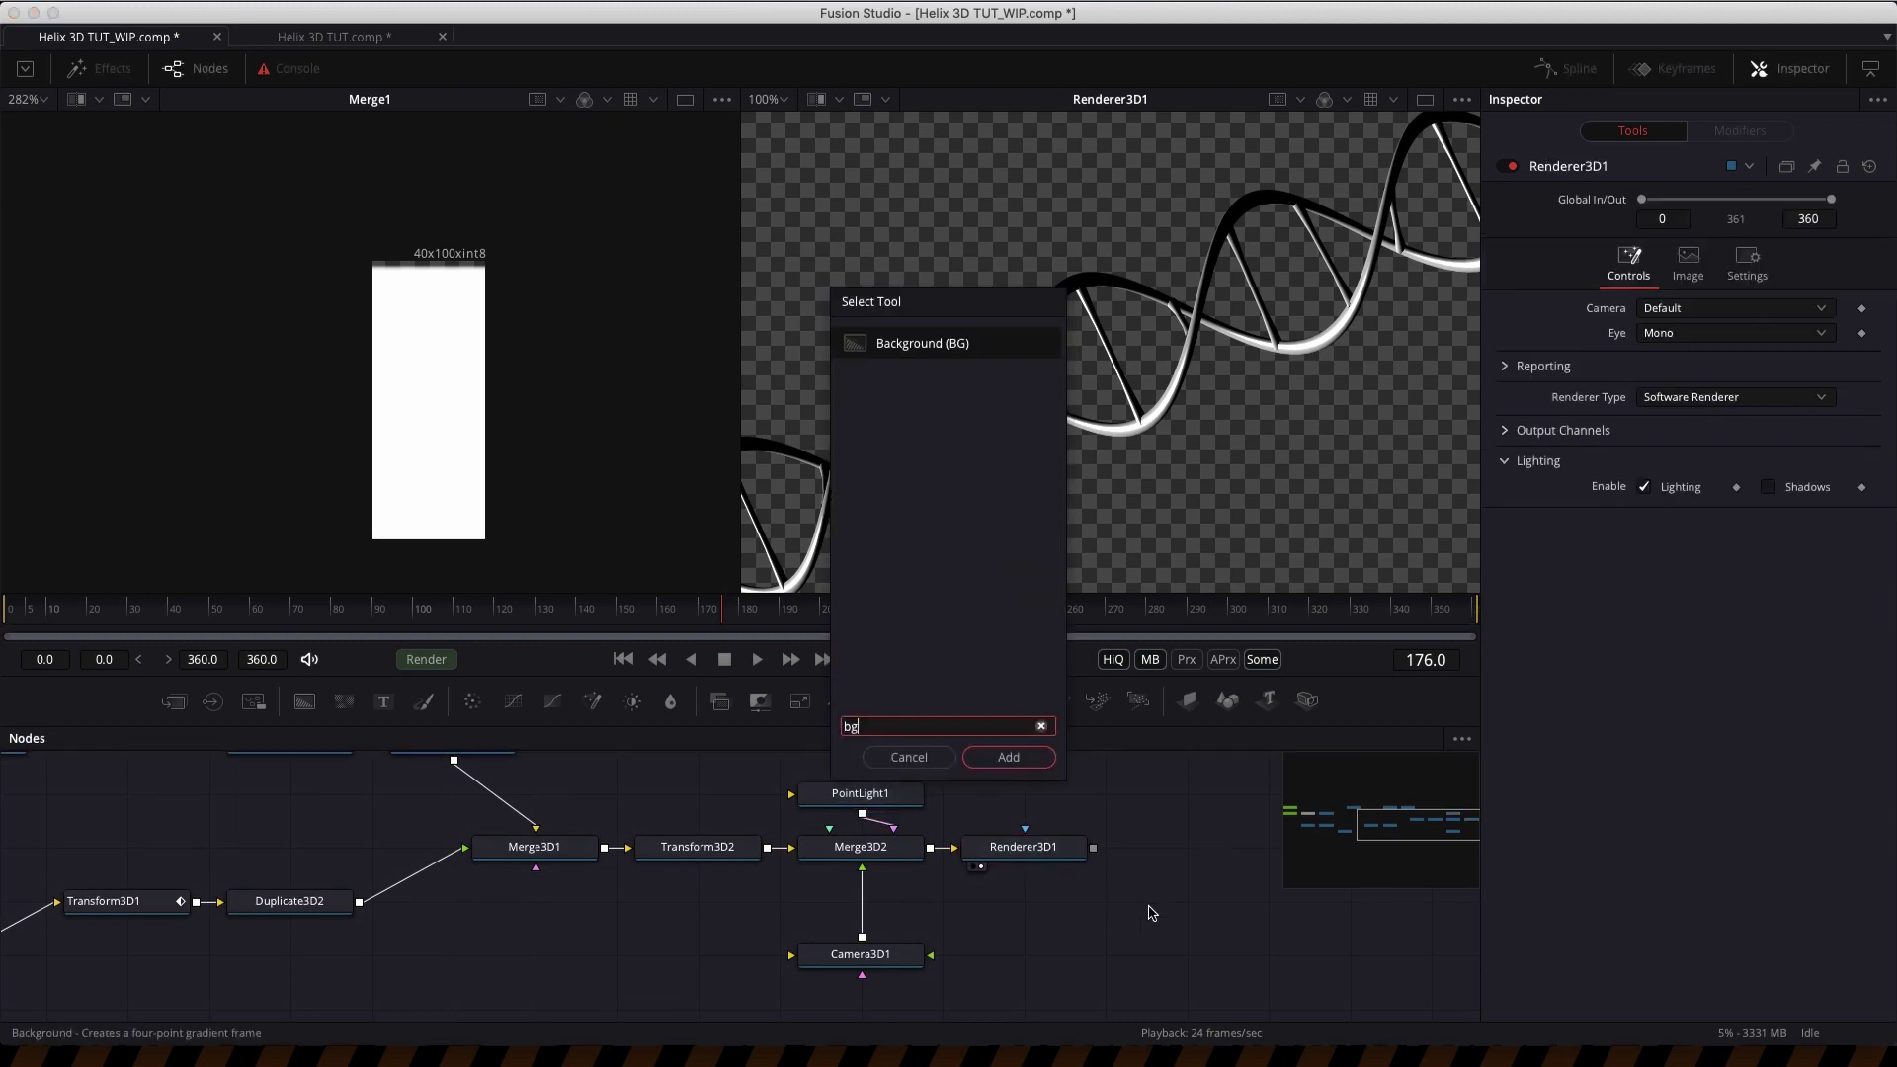
{"action": "key", "text": "Return"}
{"action": "left_click_drag", "start_coordinate": [1176, 914], "coordinate": [1093, 914]}
{"action": "left_click_drag", "start_coordinate": [1093, 847], "coordinate": [1174, 902]}
{"action": "scroll", "coordinate": [1189, 914], "scroll_direction": "up", "scroll_amount": 1}
{"action": "key", "text": "2"}
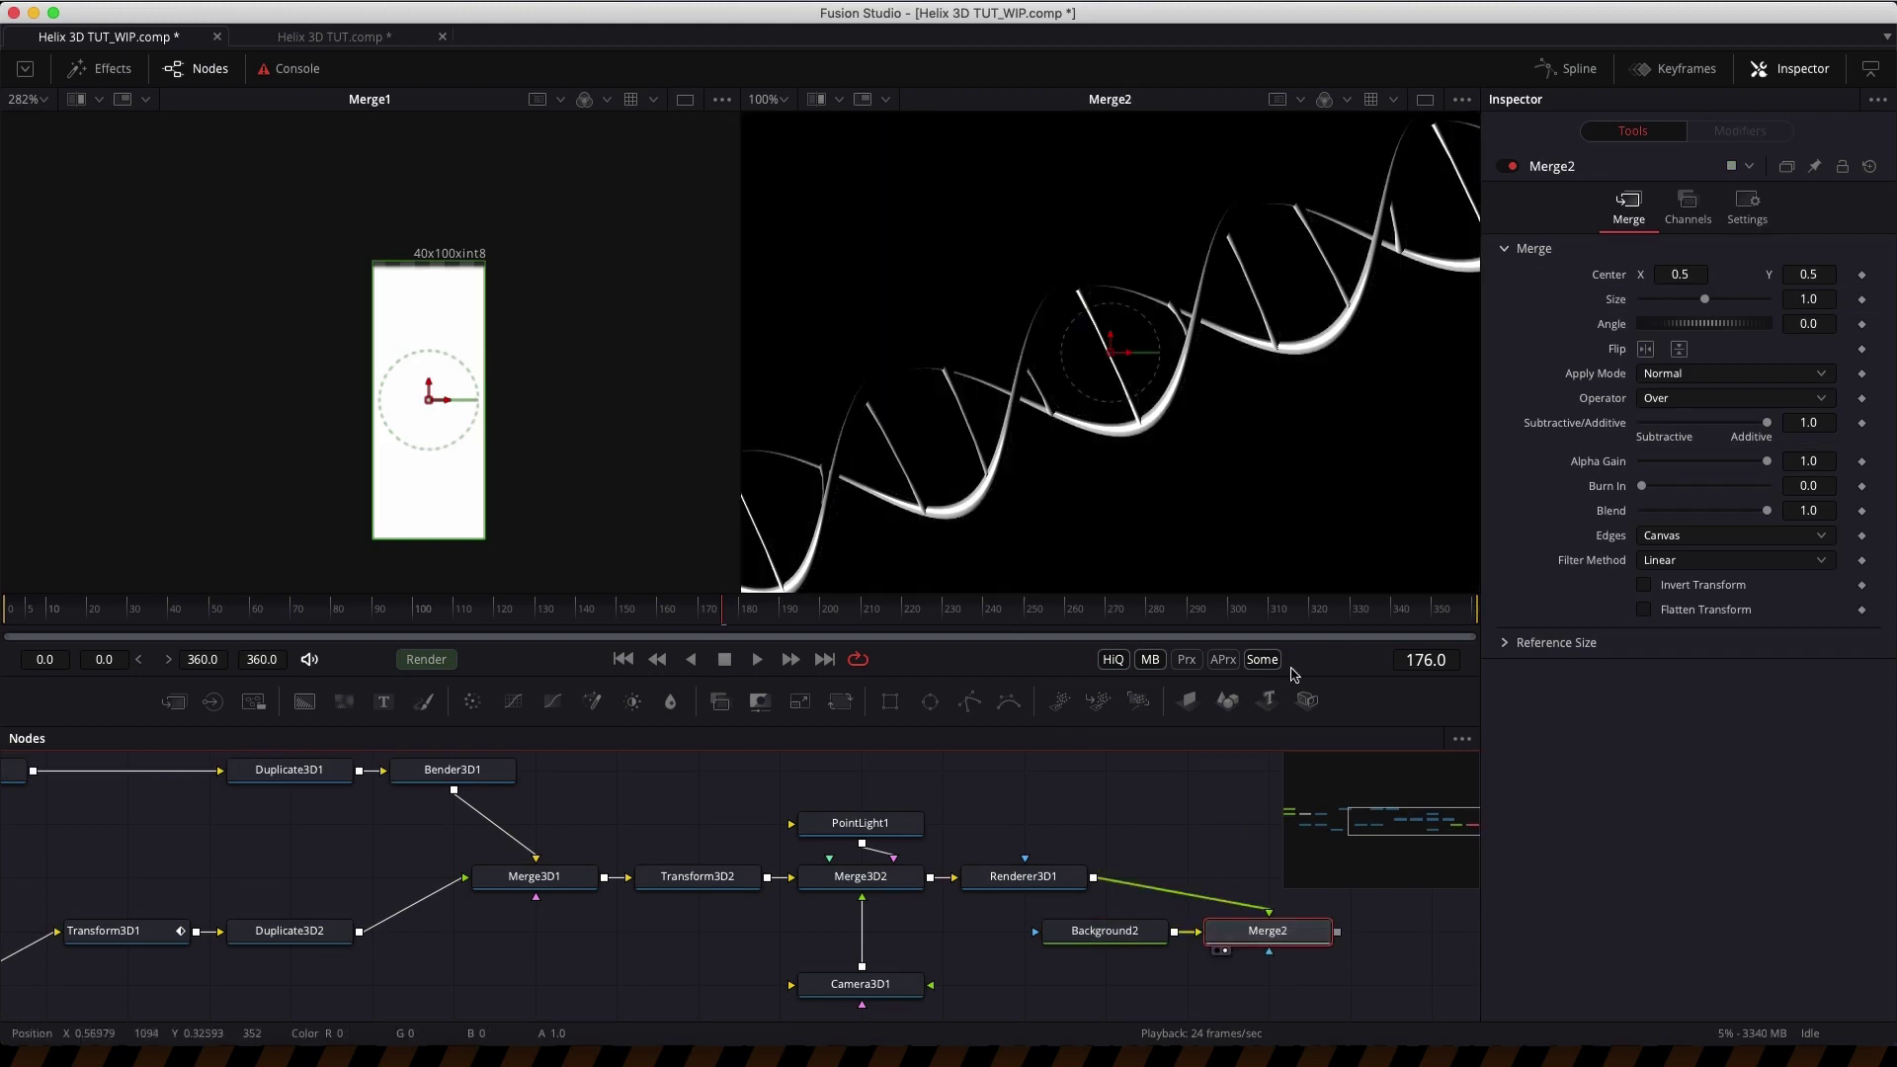
{"action": "left_click_drag", "start_coordinate": [1107, 931], "coordinate": [1025, 931]}
{"action": "left_click", "coordinate": [1641, 427]}
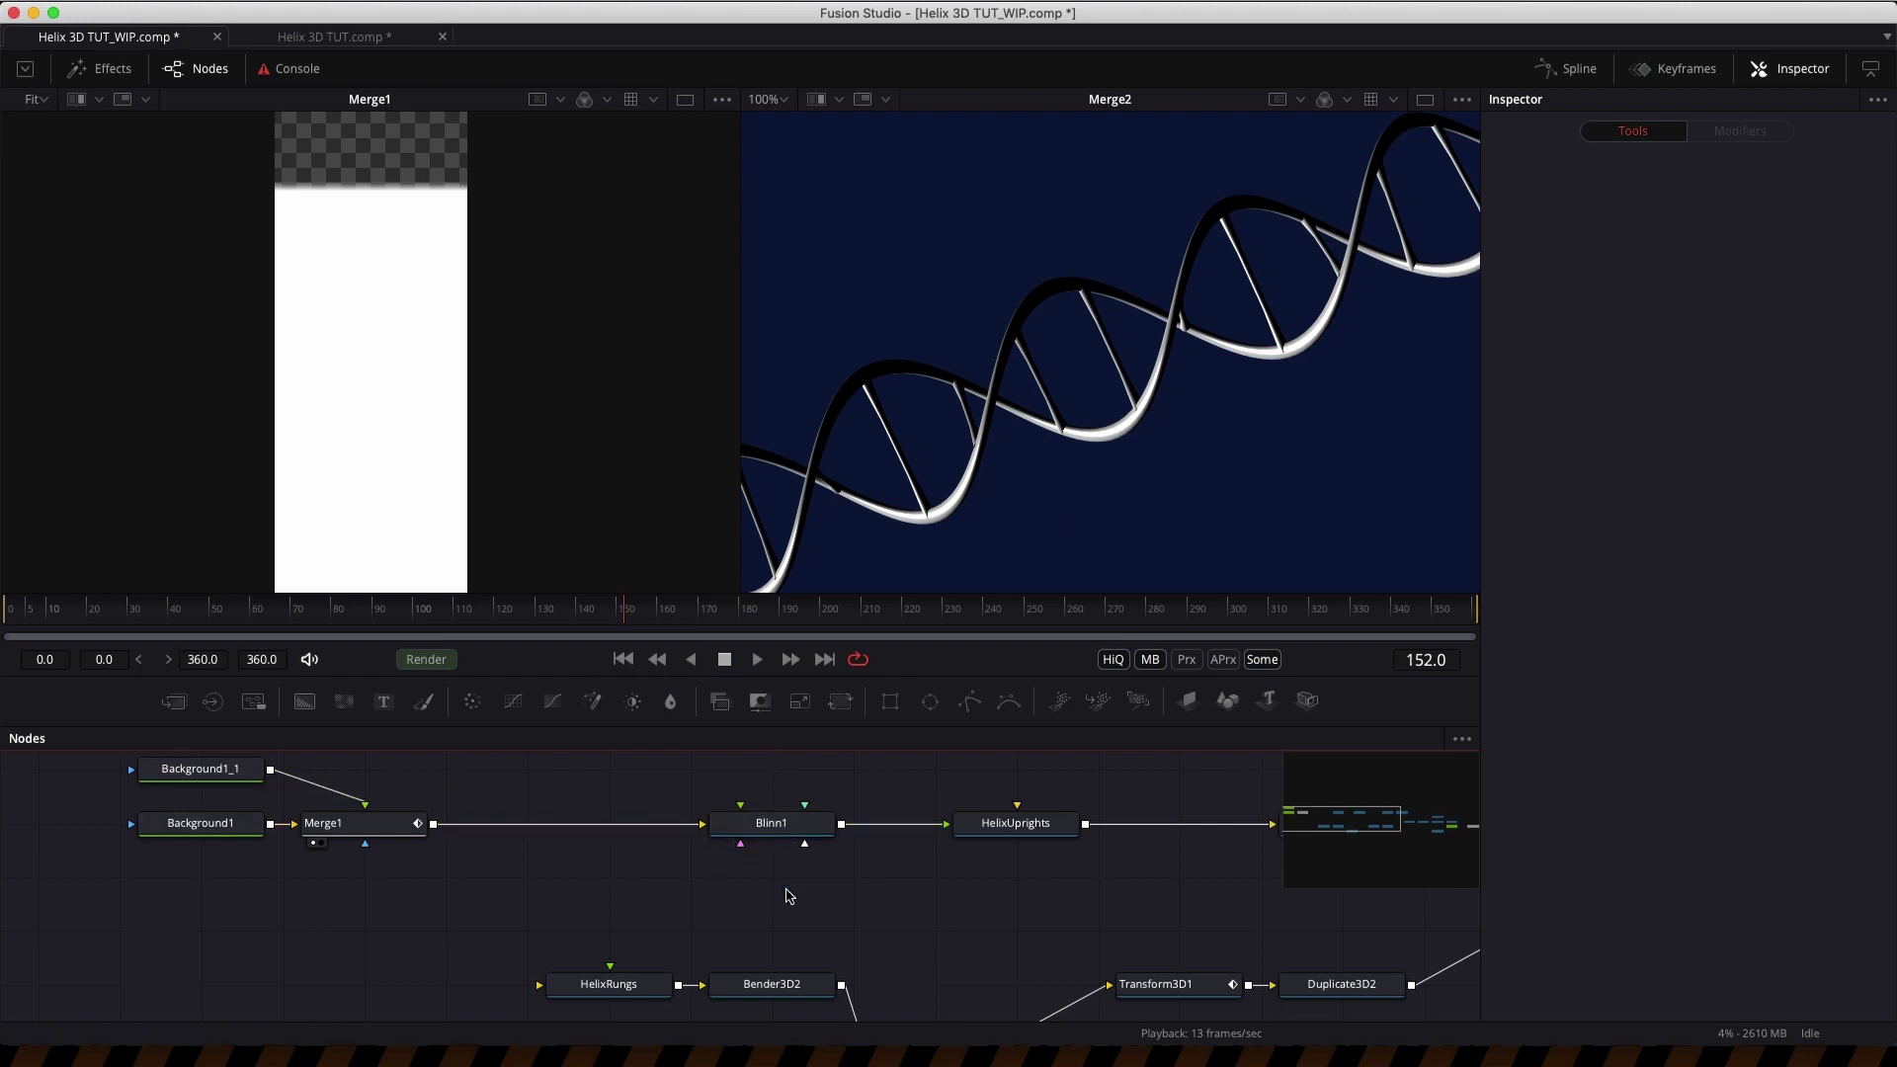
- Play back the rendered helix growth from the first frame and stop at frame 89
{"action": "left_click", "coordinate": [622, 660]}
{"action": "left_click", "coordinate": [756, 661]}
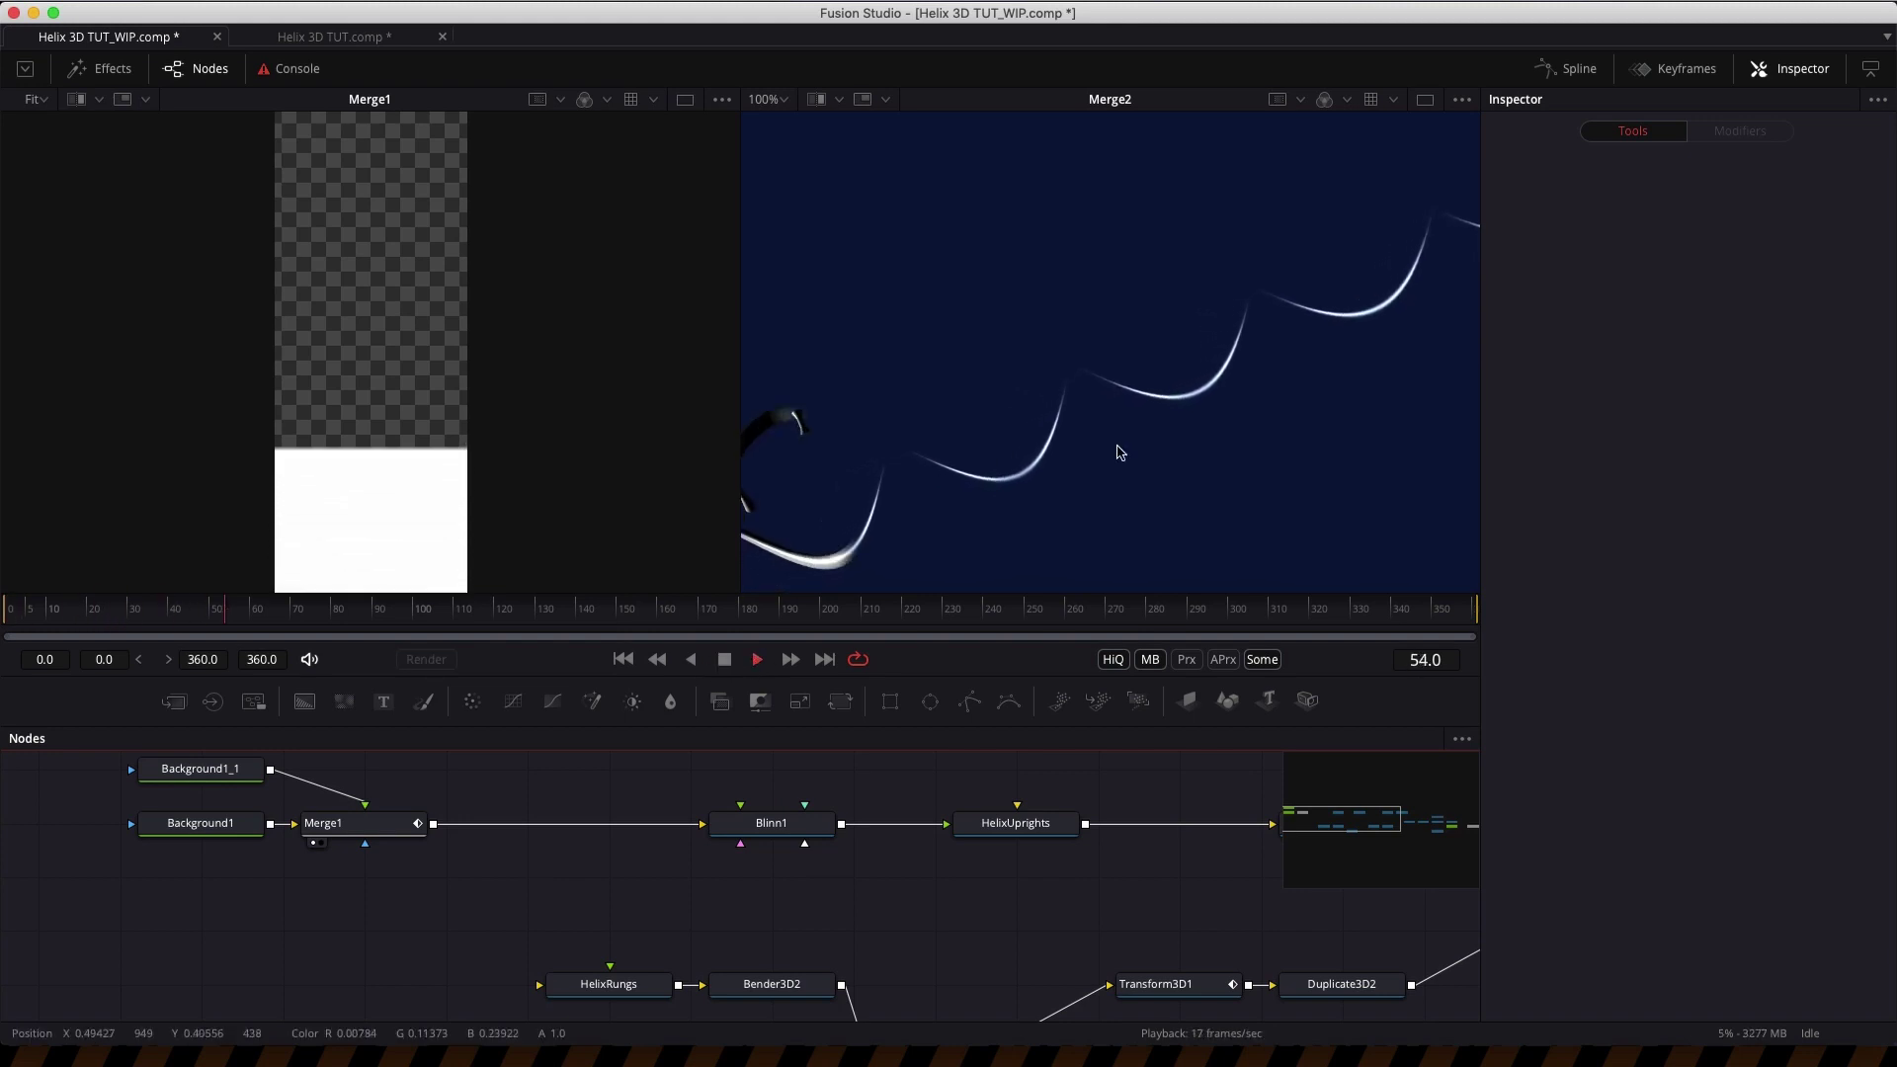
{"action": "left_click", "coordinate": [725, 664]}
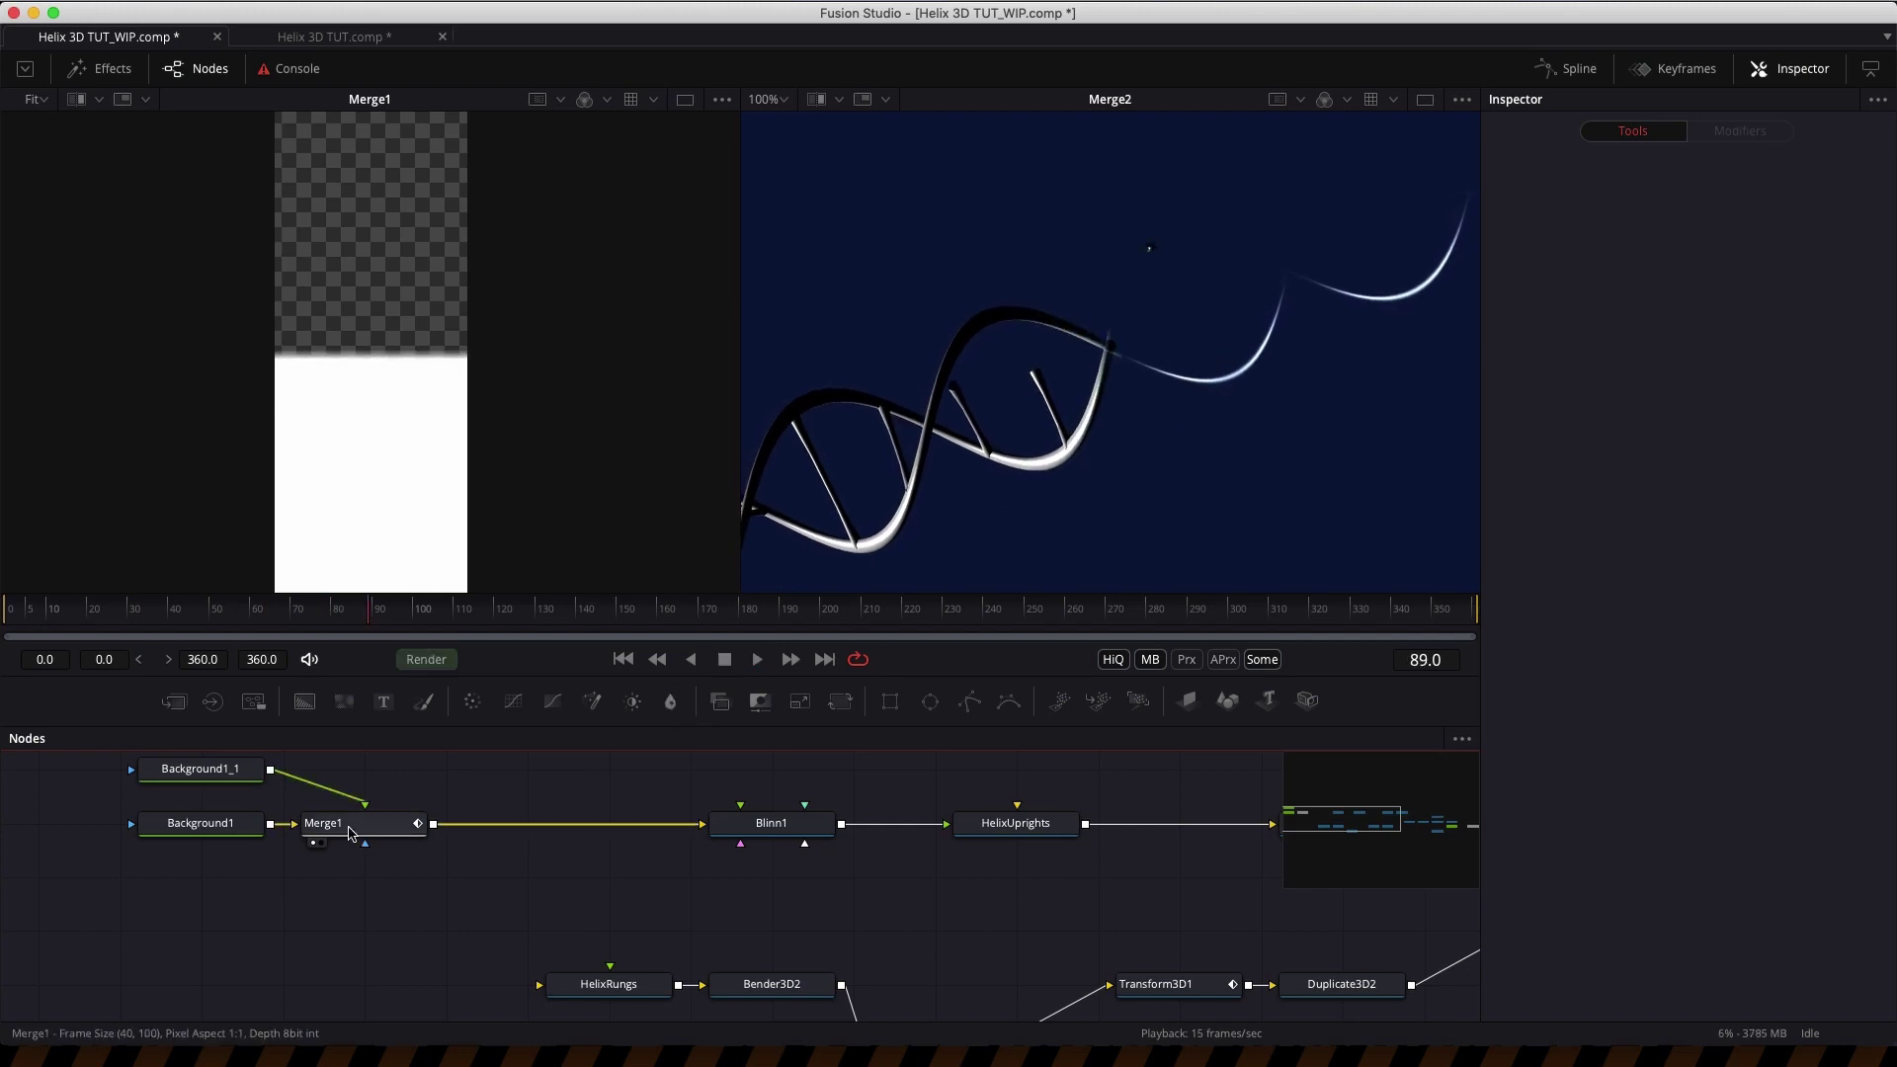
- Connect Merge1's output to Blinn1's Specular Intensity Material input
{"action": "left_click", "coordinate": [784, 828]}
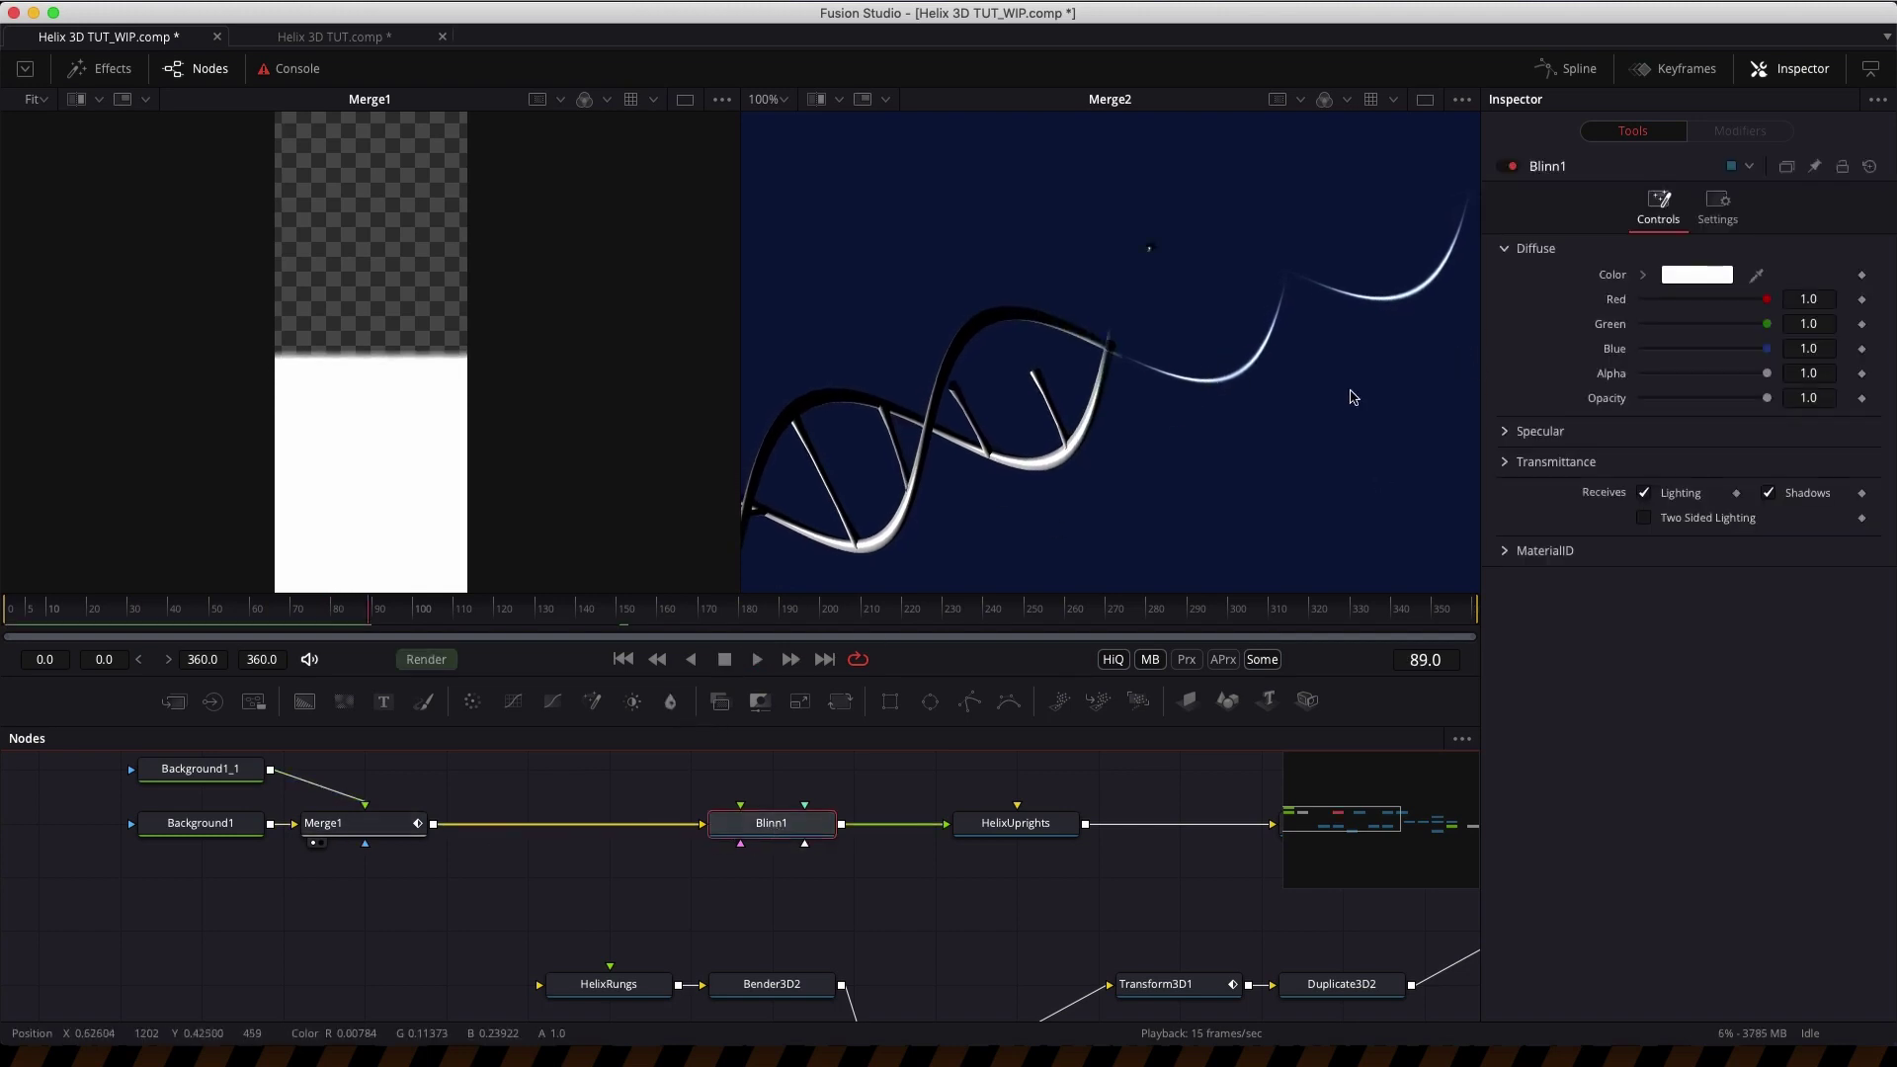
{"action": "left_click", "coordinate": [1532, 431]}
{"action": "left_click_drag", "start_coordinate": [1768, 556], "coordinate": [1889, 592]}
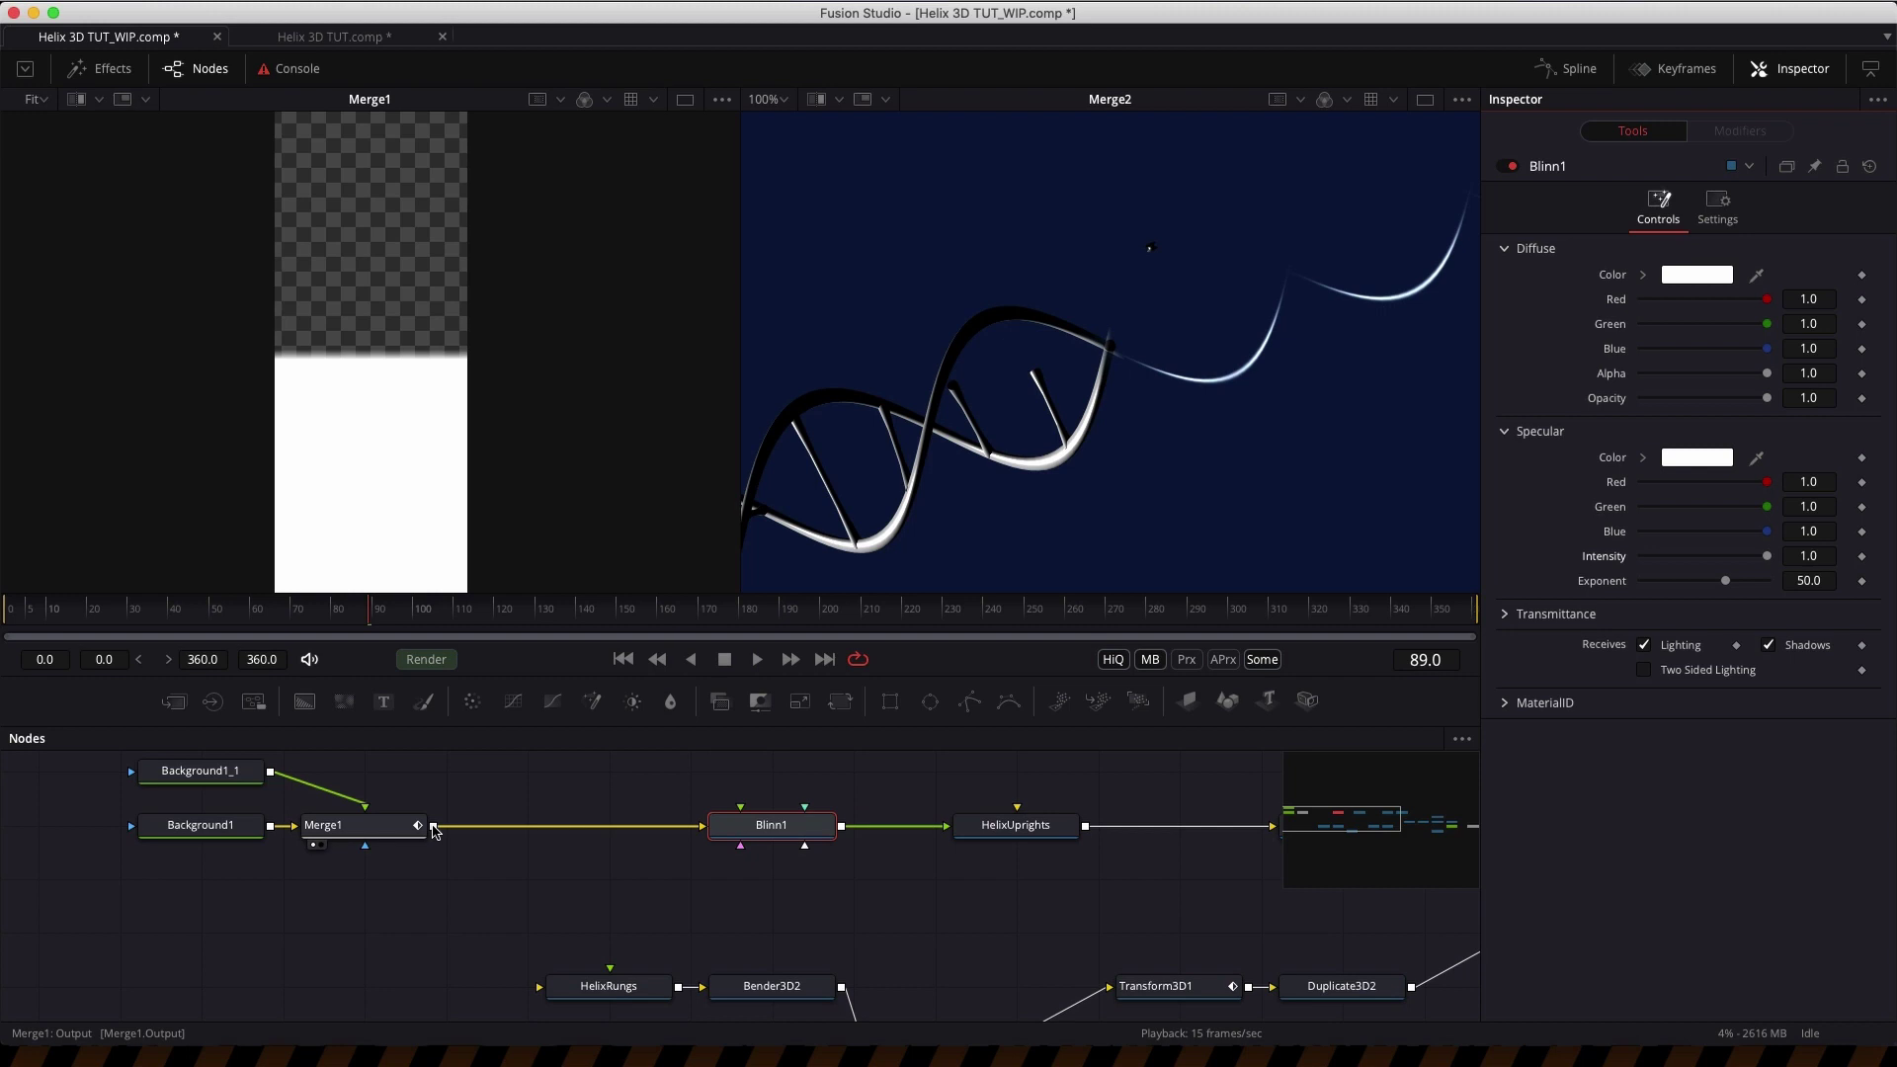
{"action": "mouse_move", "coordinate": [435, 832]}
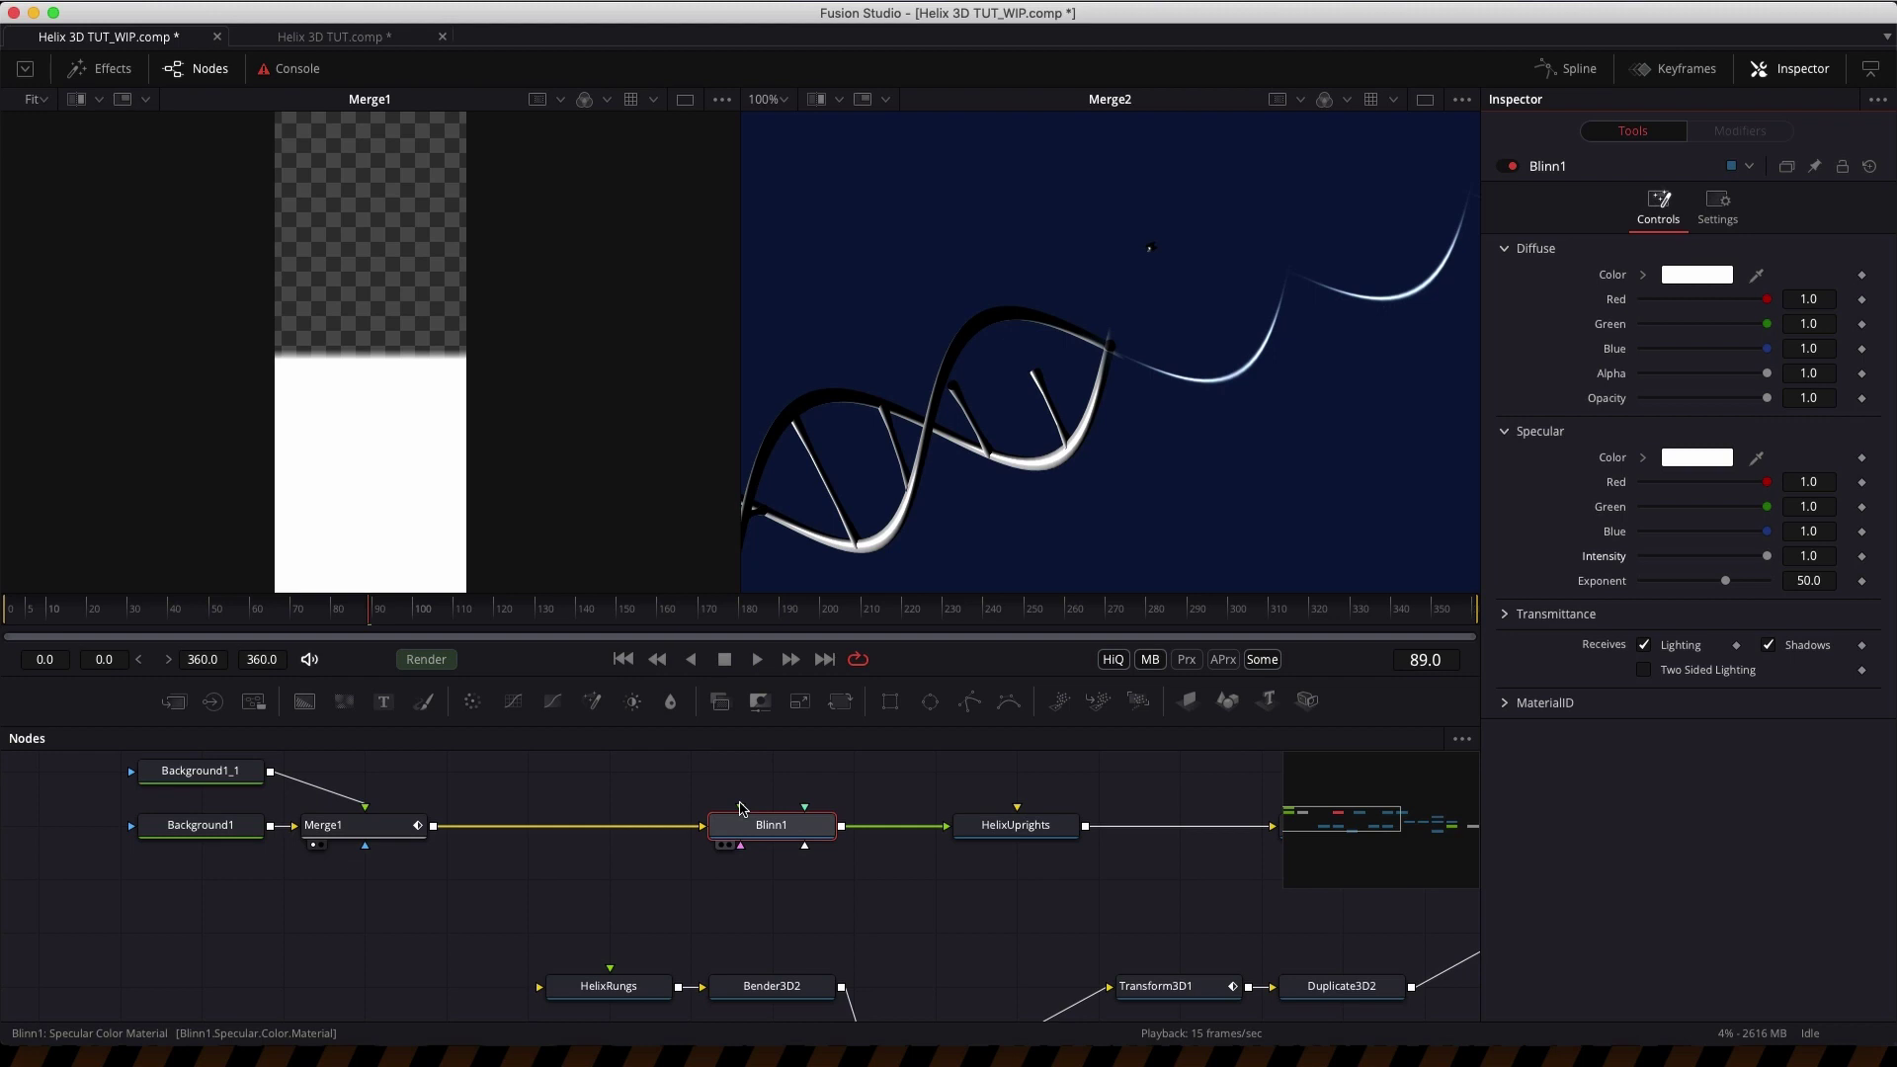
{"action": "mouse_move", "coordinate": [740, 808]}
{"action": "left_mouse_down"}
{"action": "mouse_move", "coordinate": [427, 832]}
{"action": "mouse_move", "coordinate": [721, 797]}
{"action": "mouse_move", "coordinate": [744, 806]}
{"action": "mouse_move", "coordinate": [740, 845]}
{"action": "left_mouse_up"}
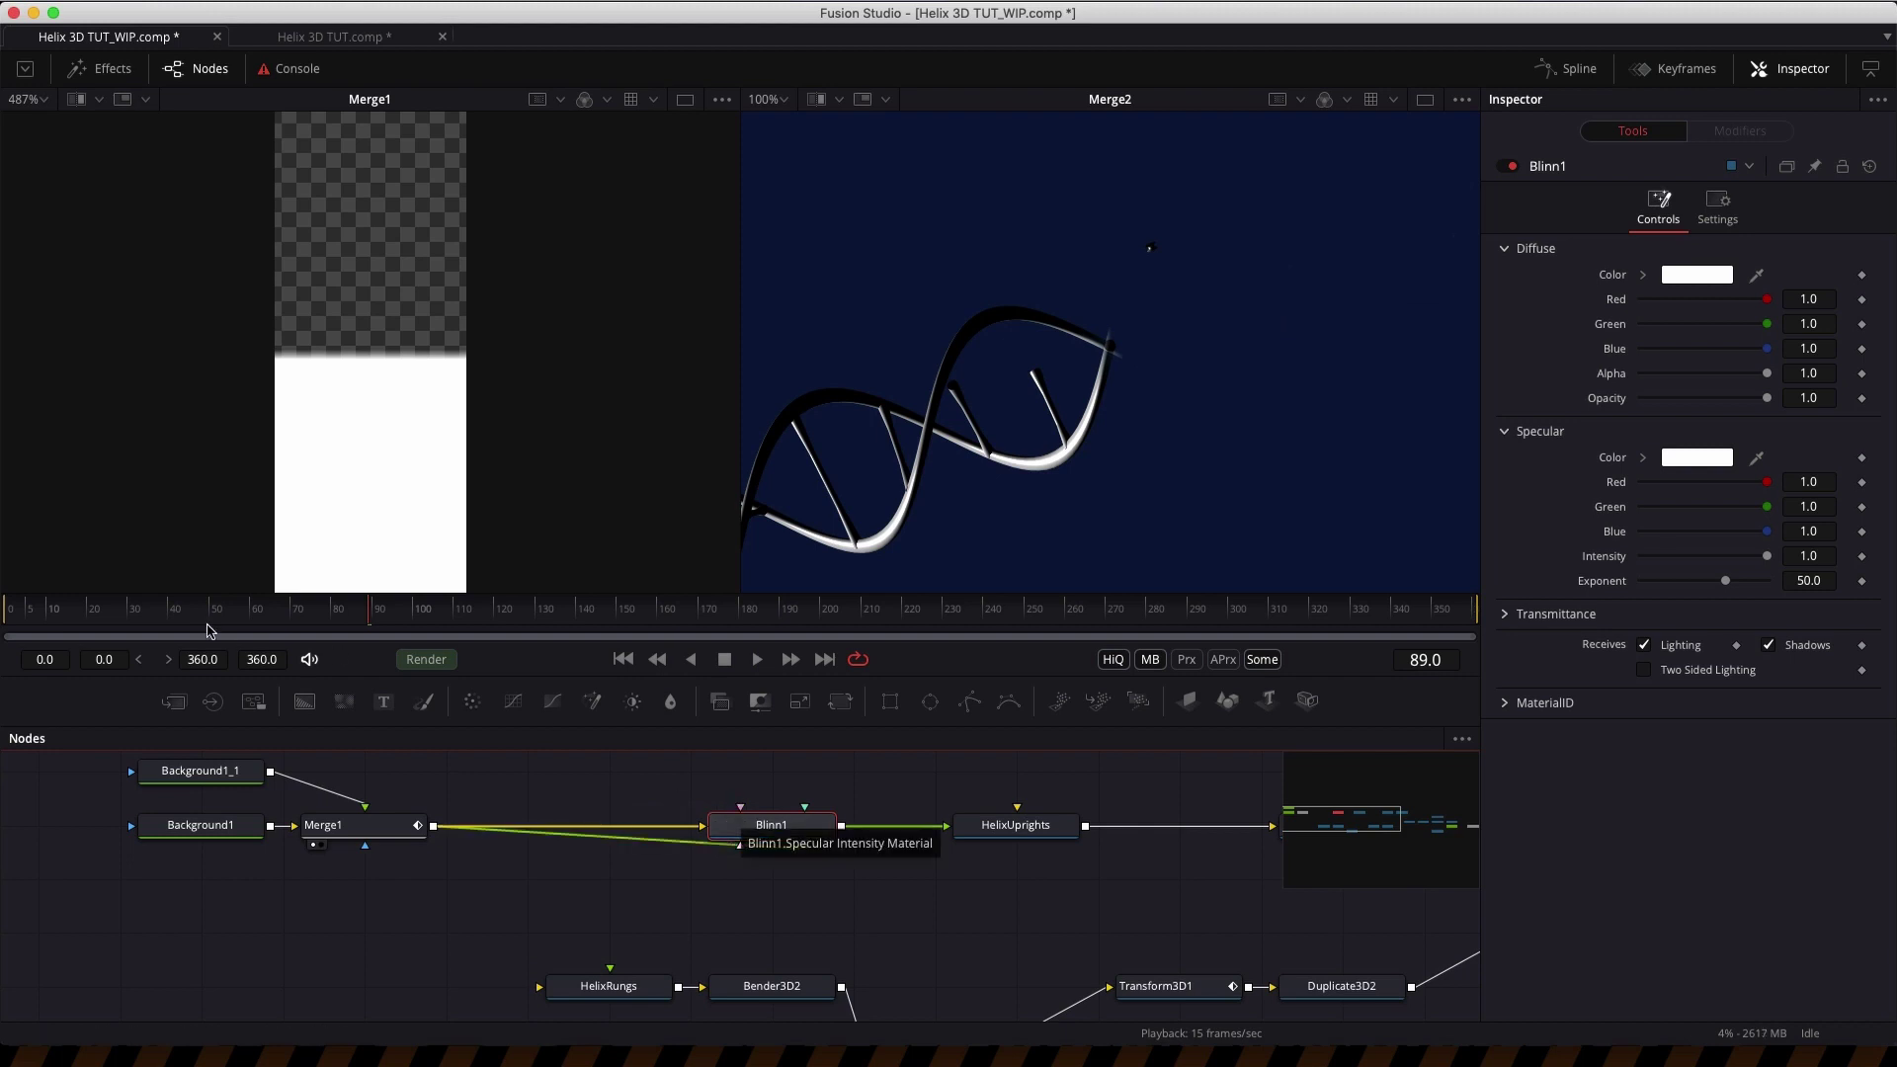
{"action": "left_click", "coordinate": [1763, 556]}
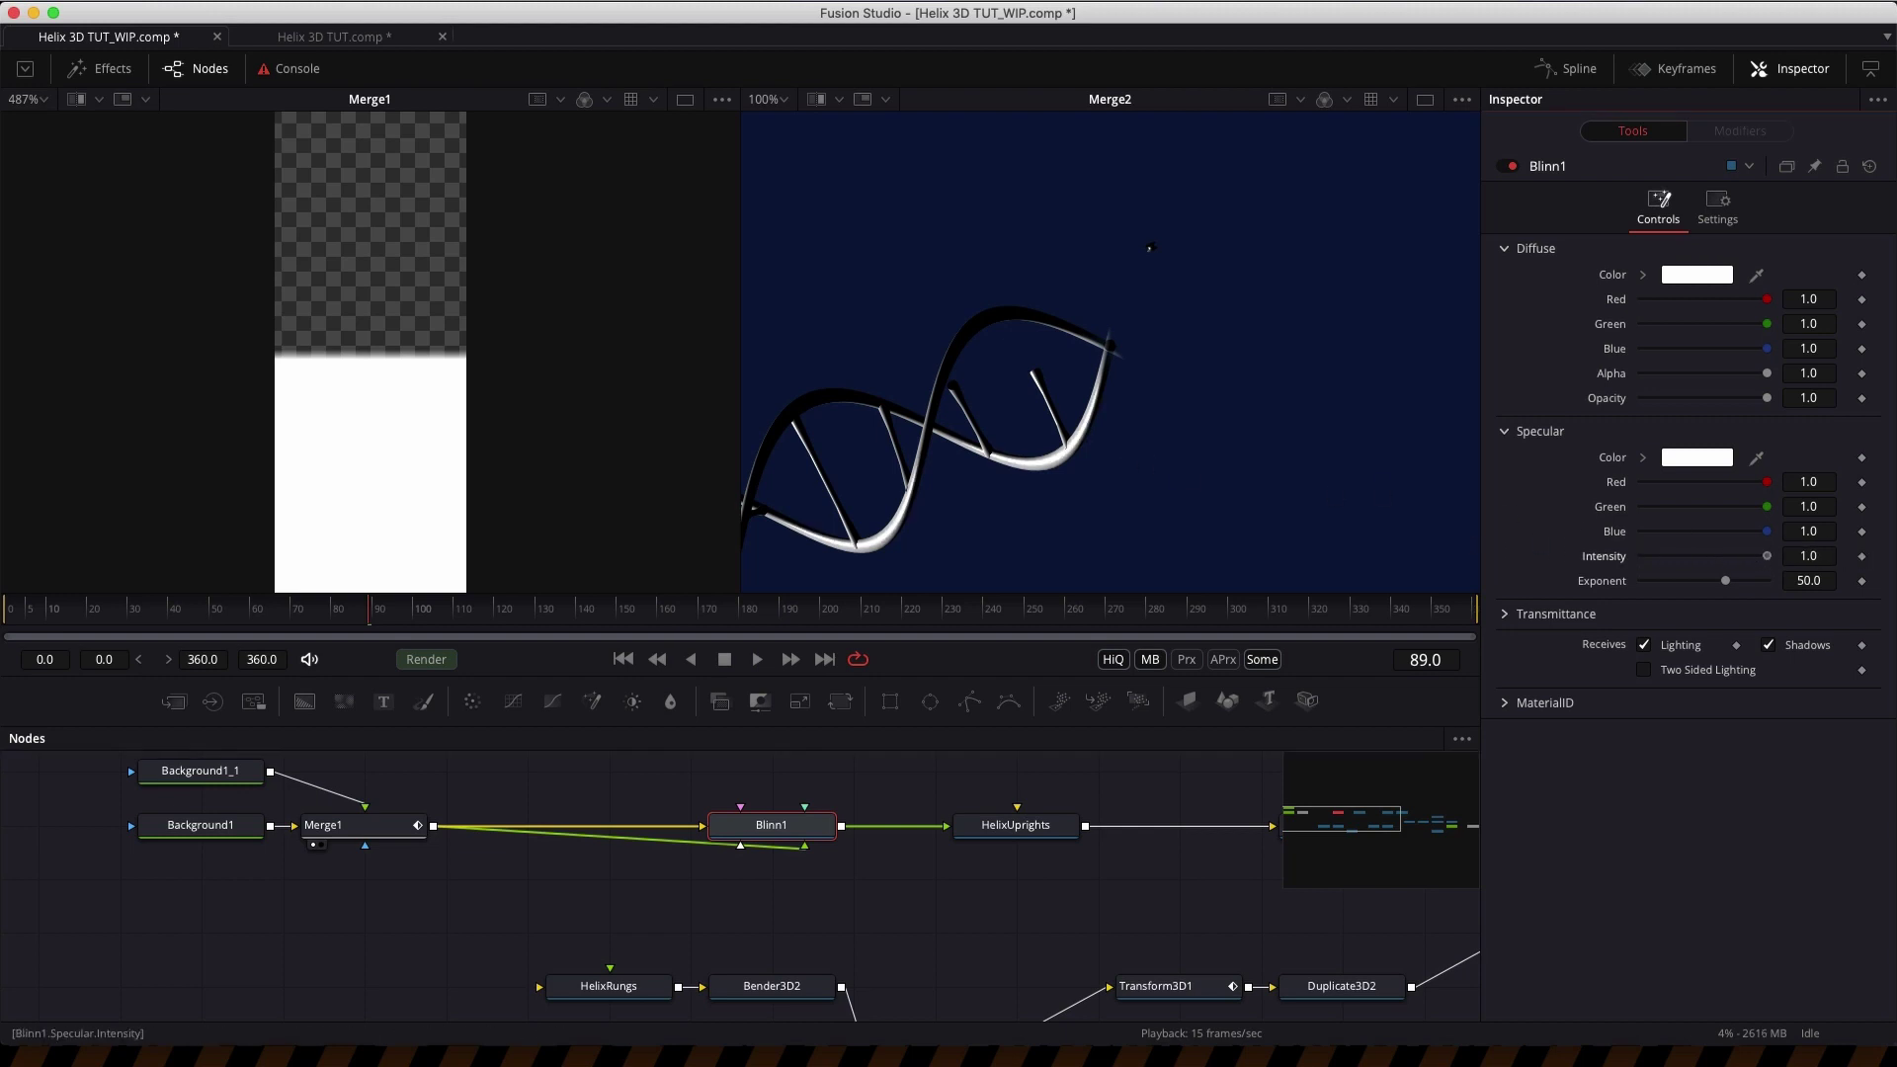
{"action": "key", "text": "super+z"}
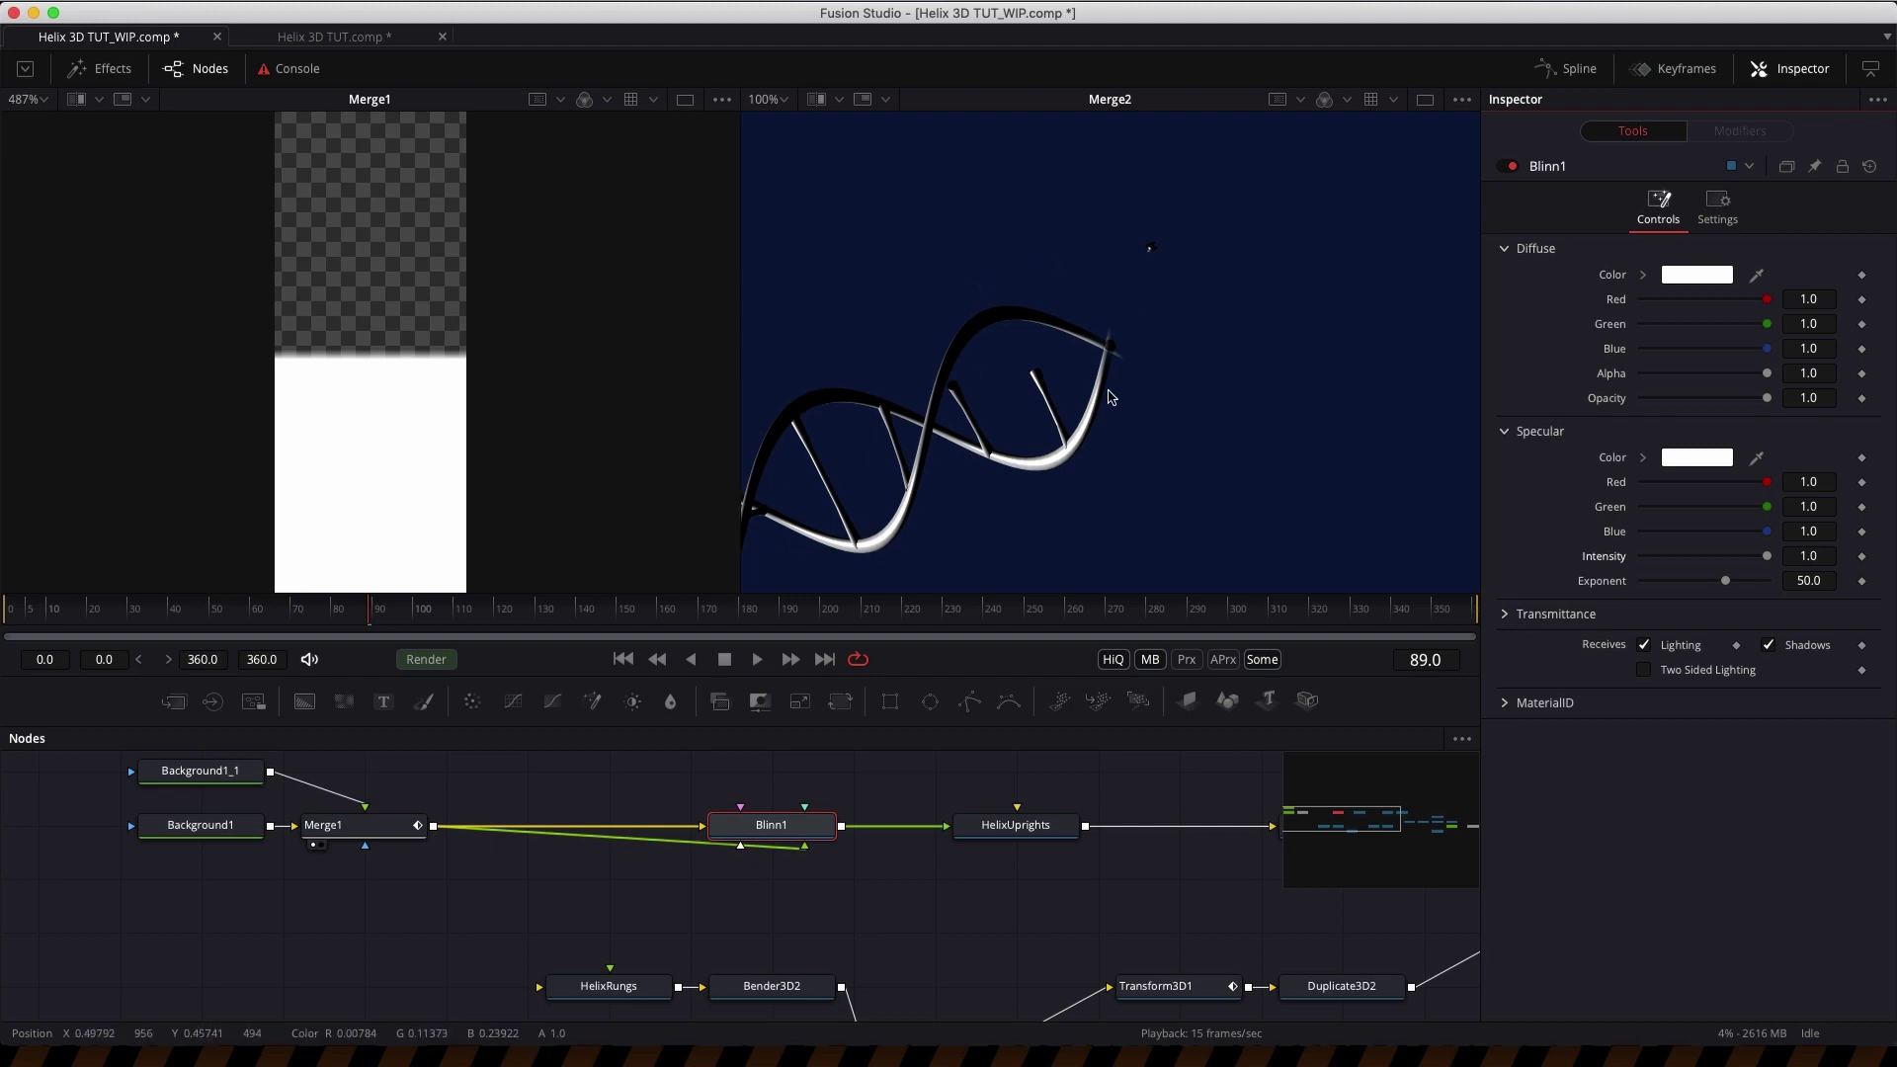
- Add a FastNoise node below Background1 and feed it into a new BumpMap node
{"action": "key", "text": "shift+space"}
{"action": "type", "text": "fast"}
{"action": "key", "text": "Down"}
{"action": "key", "text": "Down"}
{"action": "key", "text": "Return"}
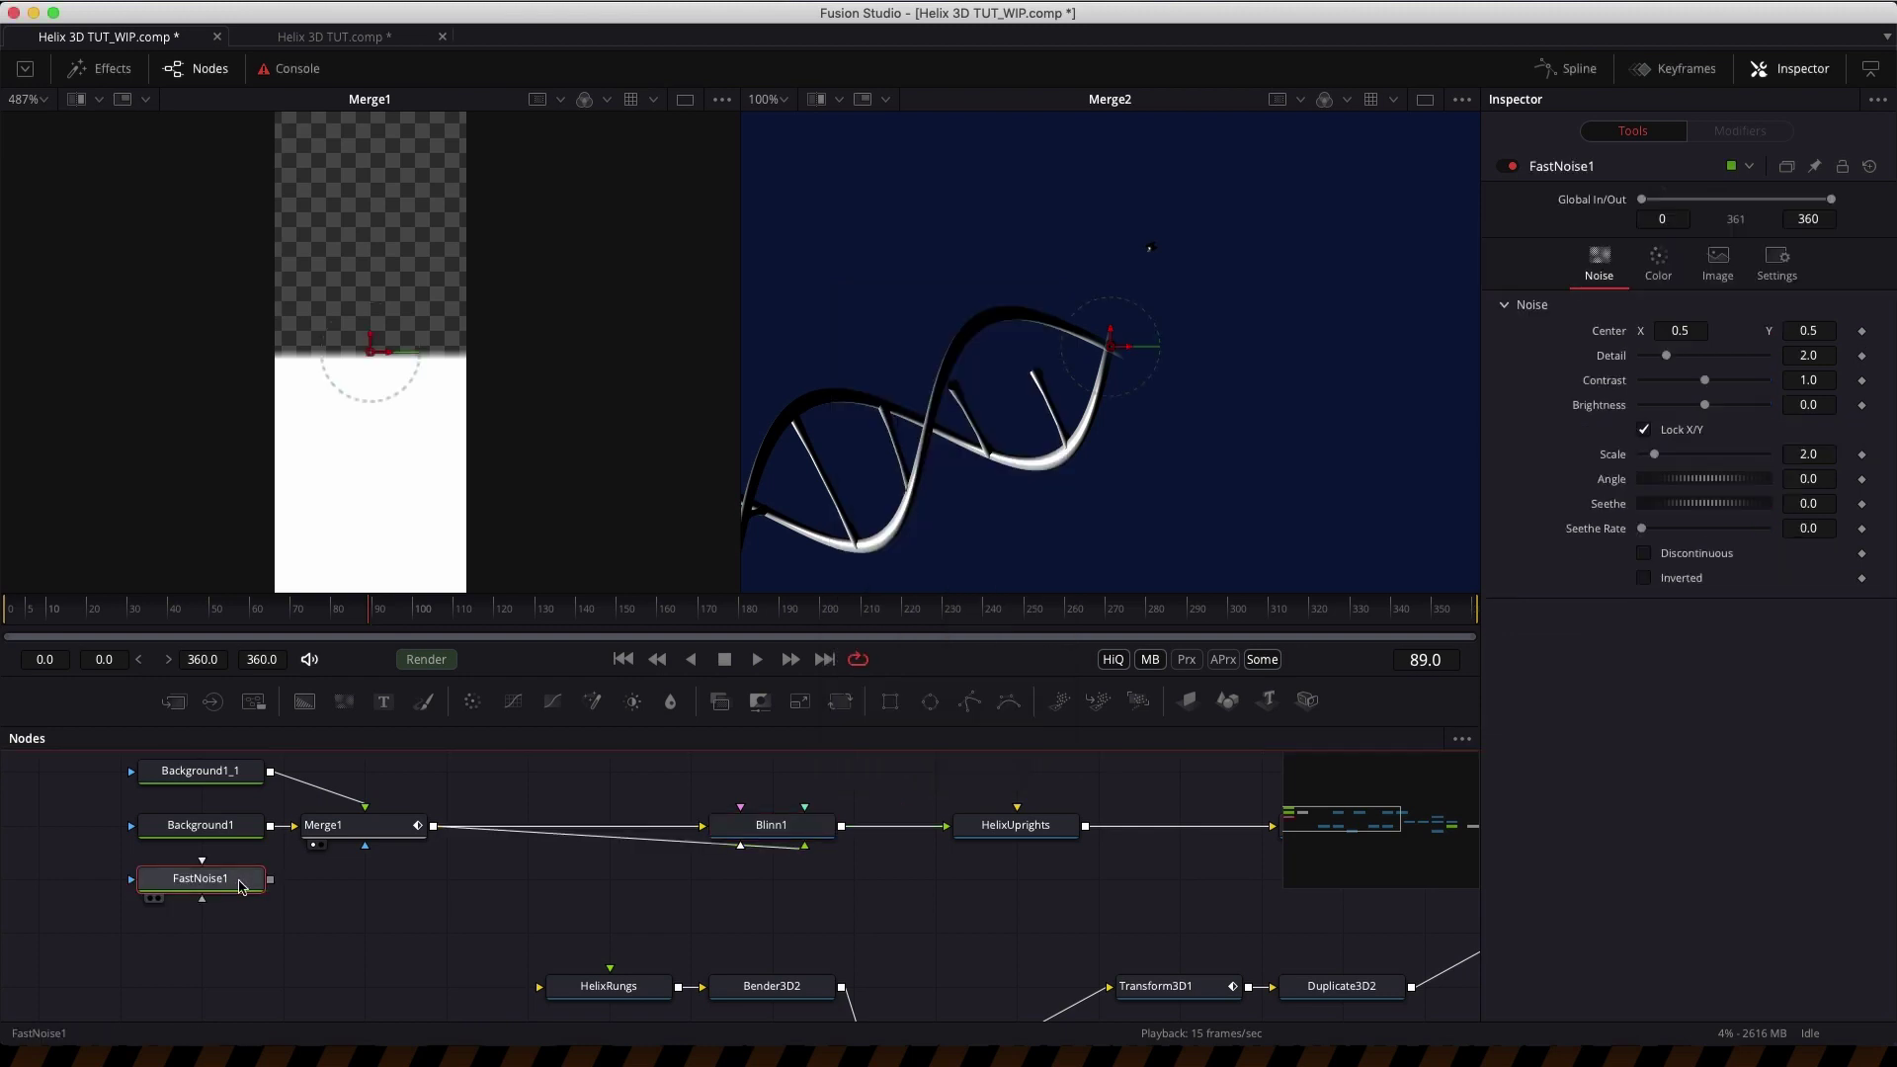
{"action": "left_click_drag", "start_coordinate": [238, 886], "coordinate": [223, 926]}
{"action": "key", "text": "shift+space"}
{"action": "type", "text": "bum"}
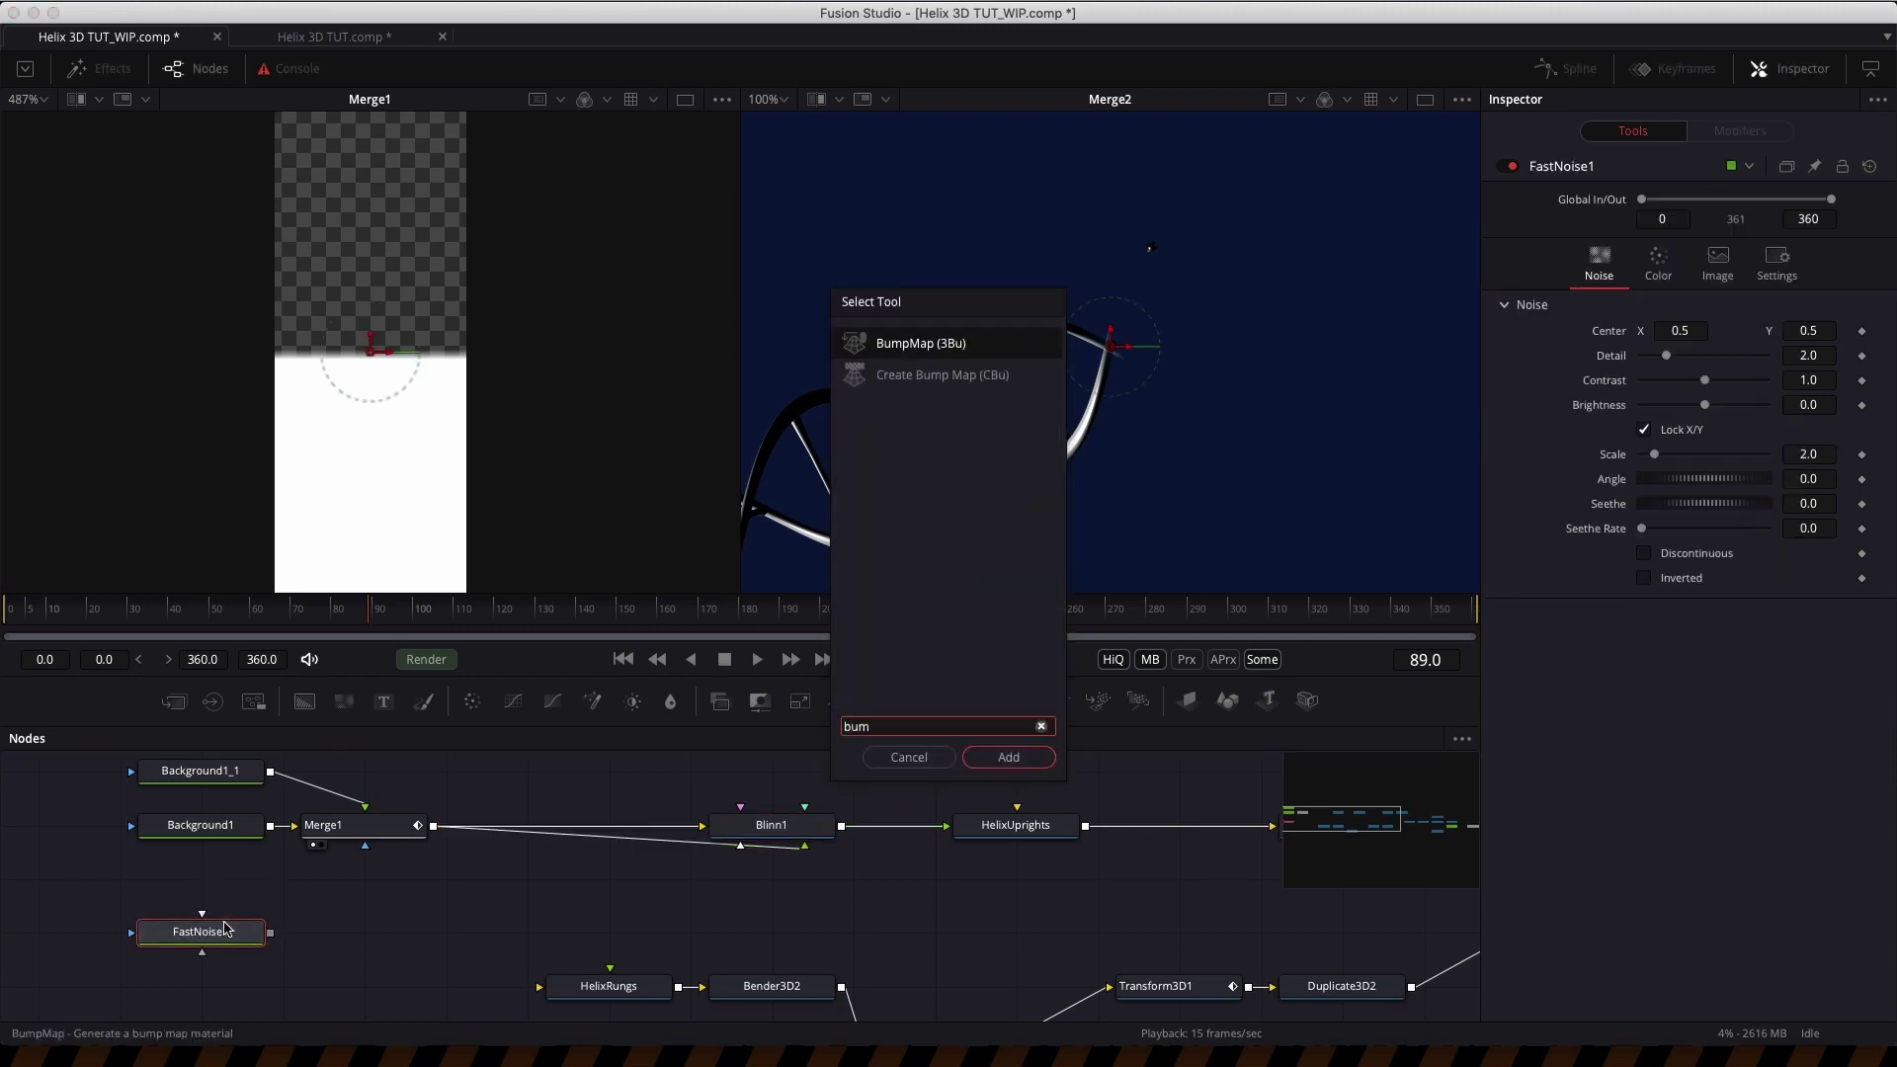
{"action": "key", "text": "Return"}
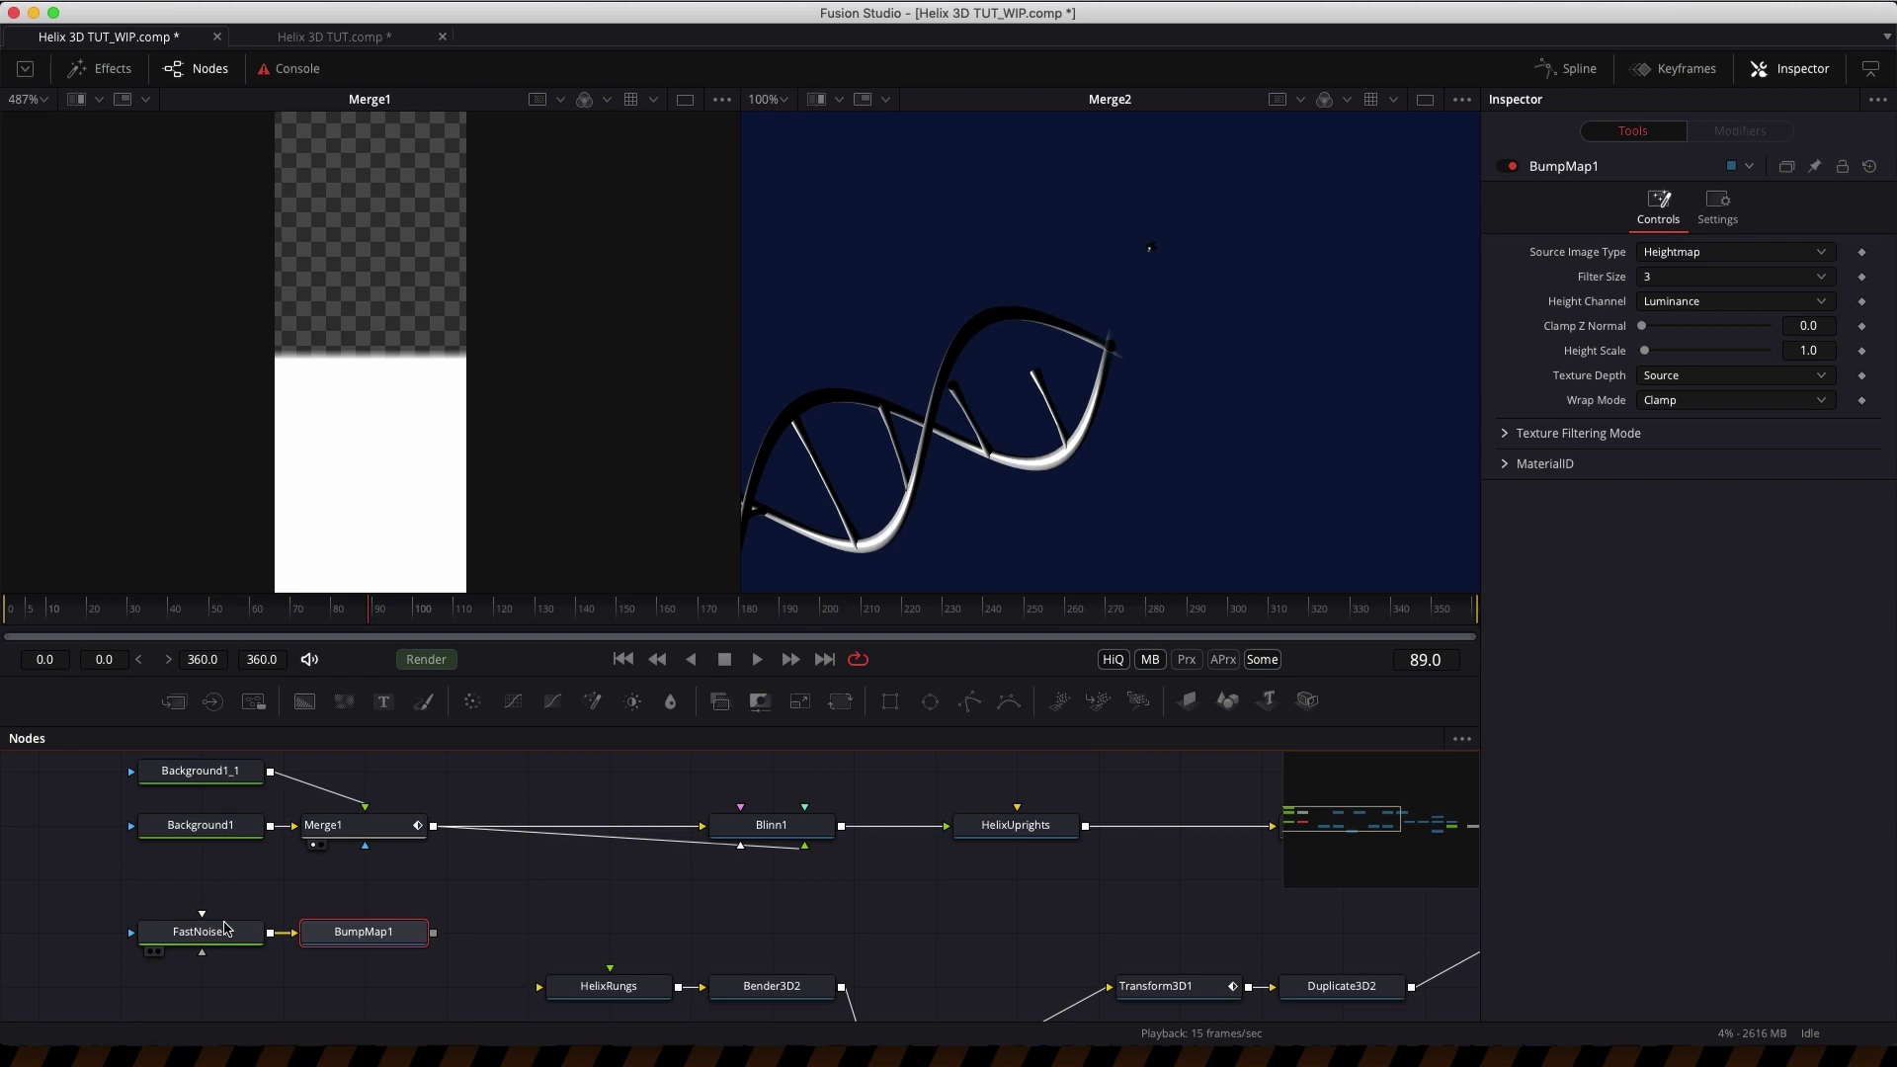
- View FastNoise1 and set its image width to 40, height to 2000 and noise contrast to 3.0
{"action": "left_click", "coordinate": [206, 939]}
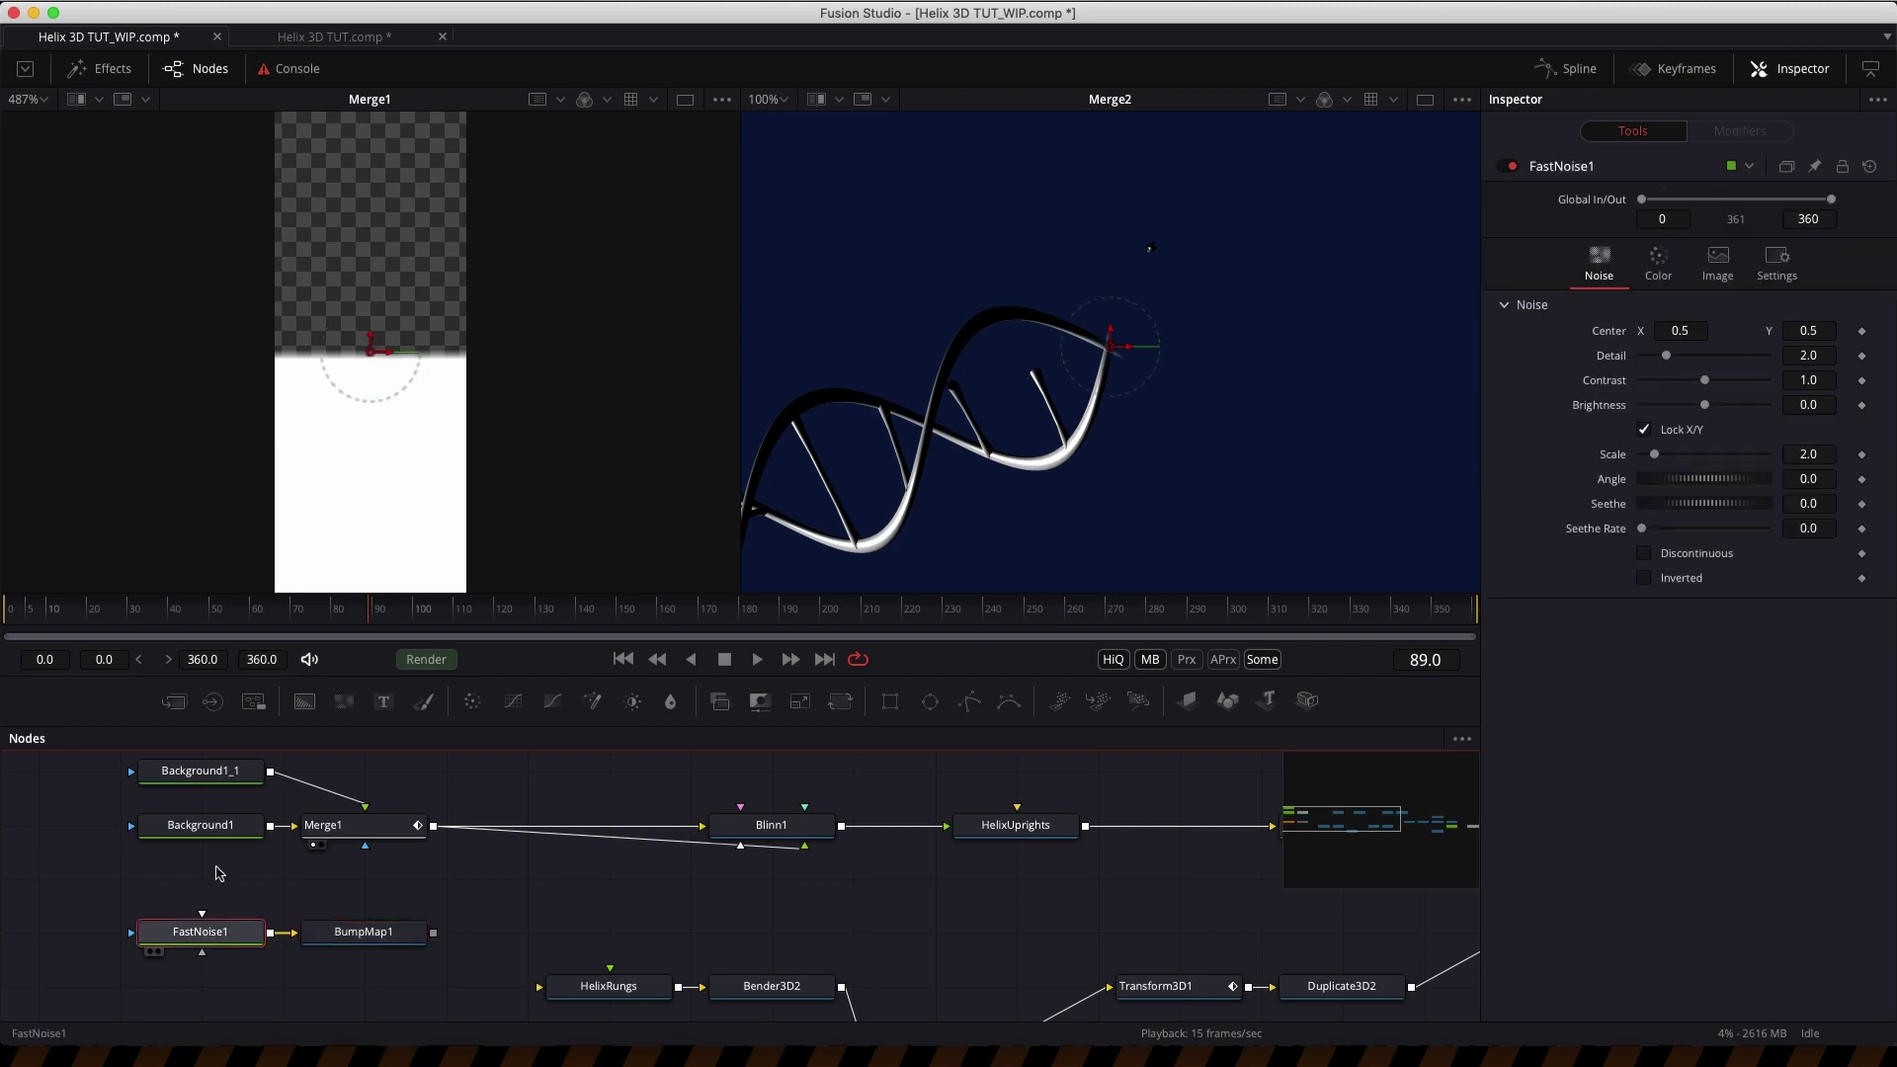
{"action": "key", "text": "1"}
{"action": "key", "text": "ctrl+f"}
{"action": "left_click", "coordinate": [1717, 261]}
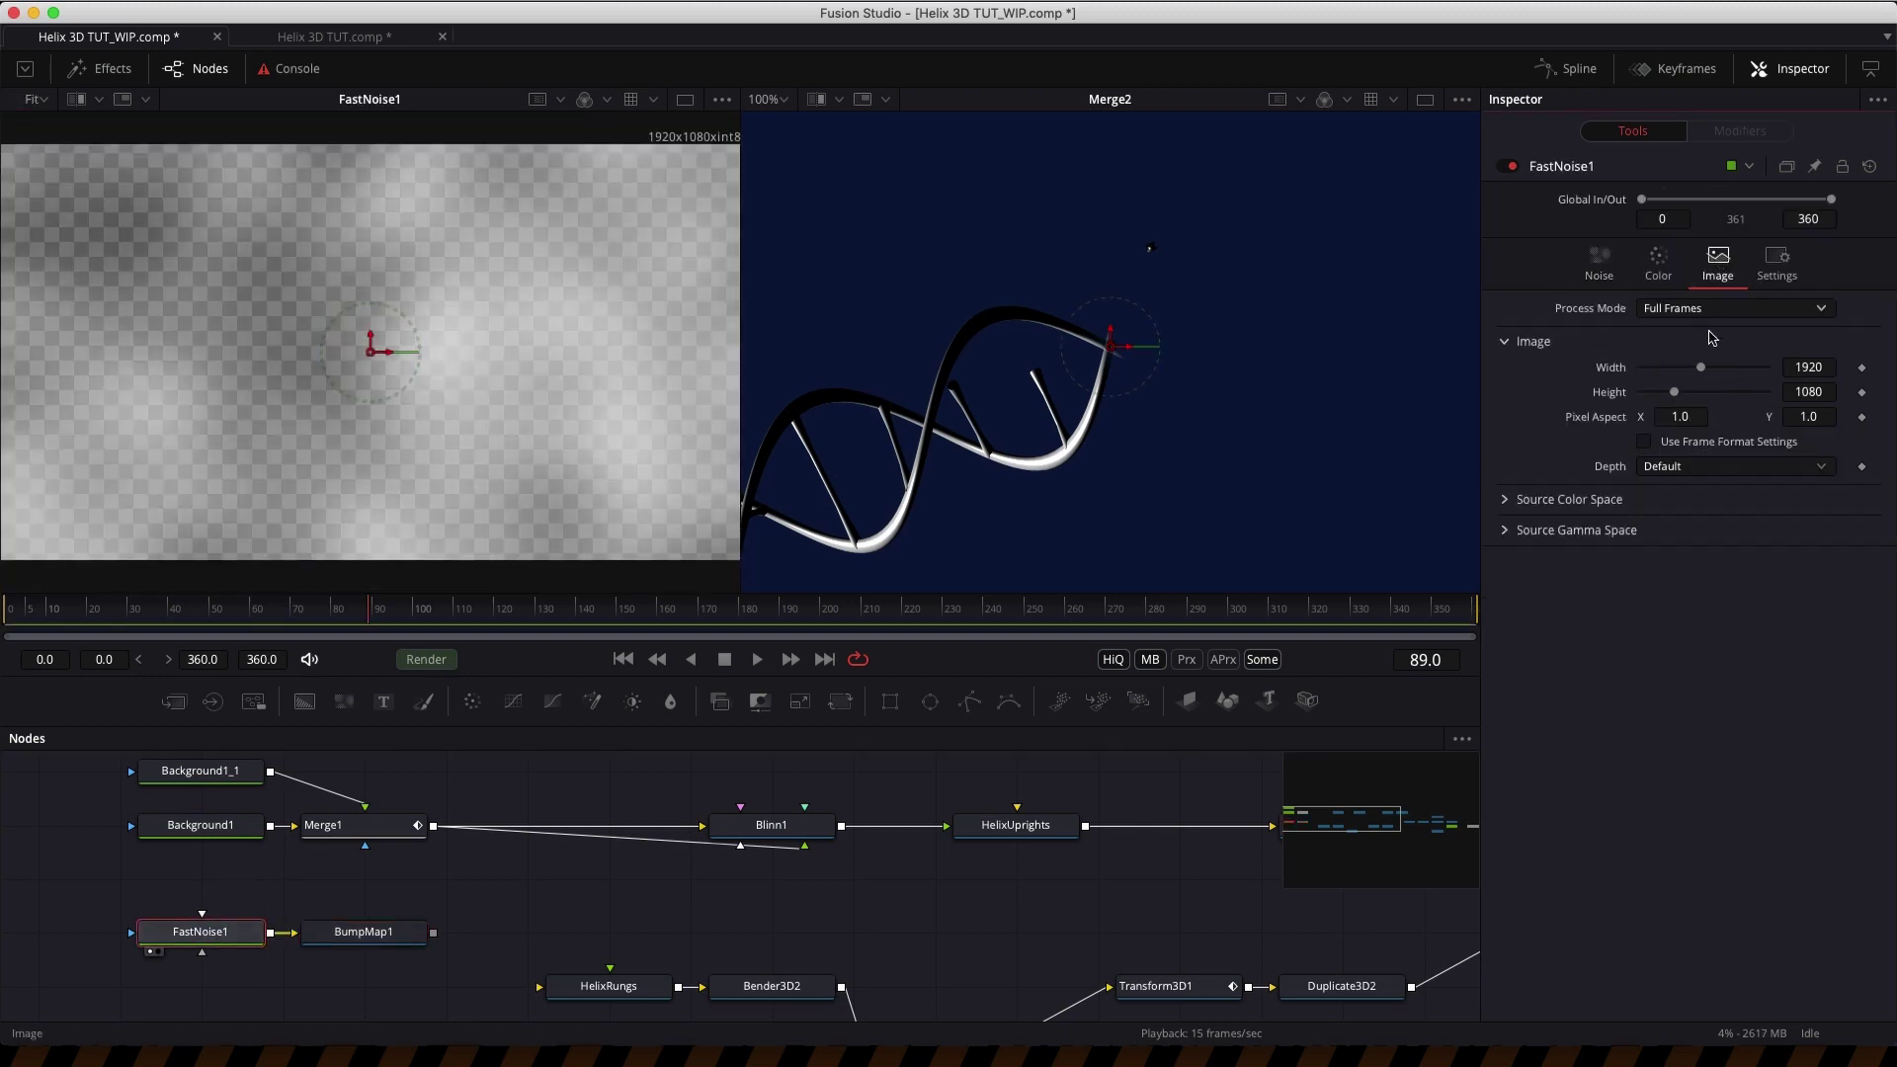
{"action": "left_click", "coordinate": [1832, 366]}
{"action": "type", "text": "40"}
{"action": "key", "text": "Tab"}
{"action": "type", "text": "2"}
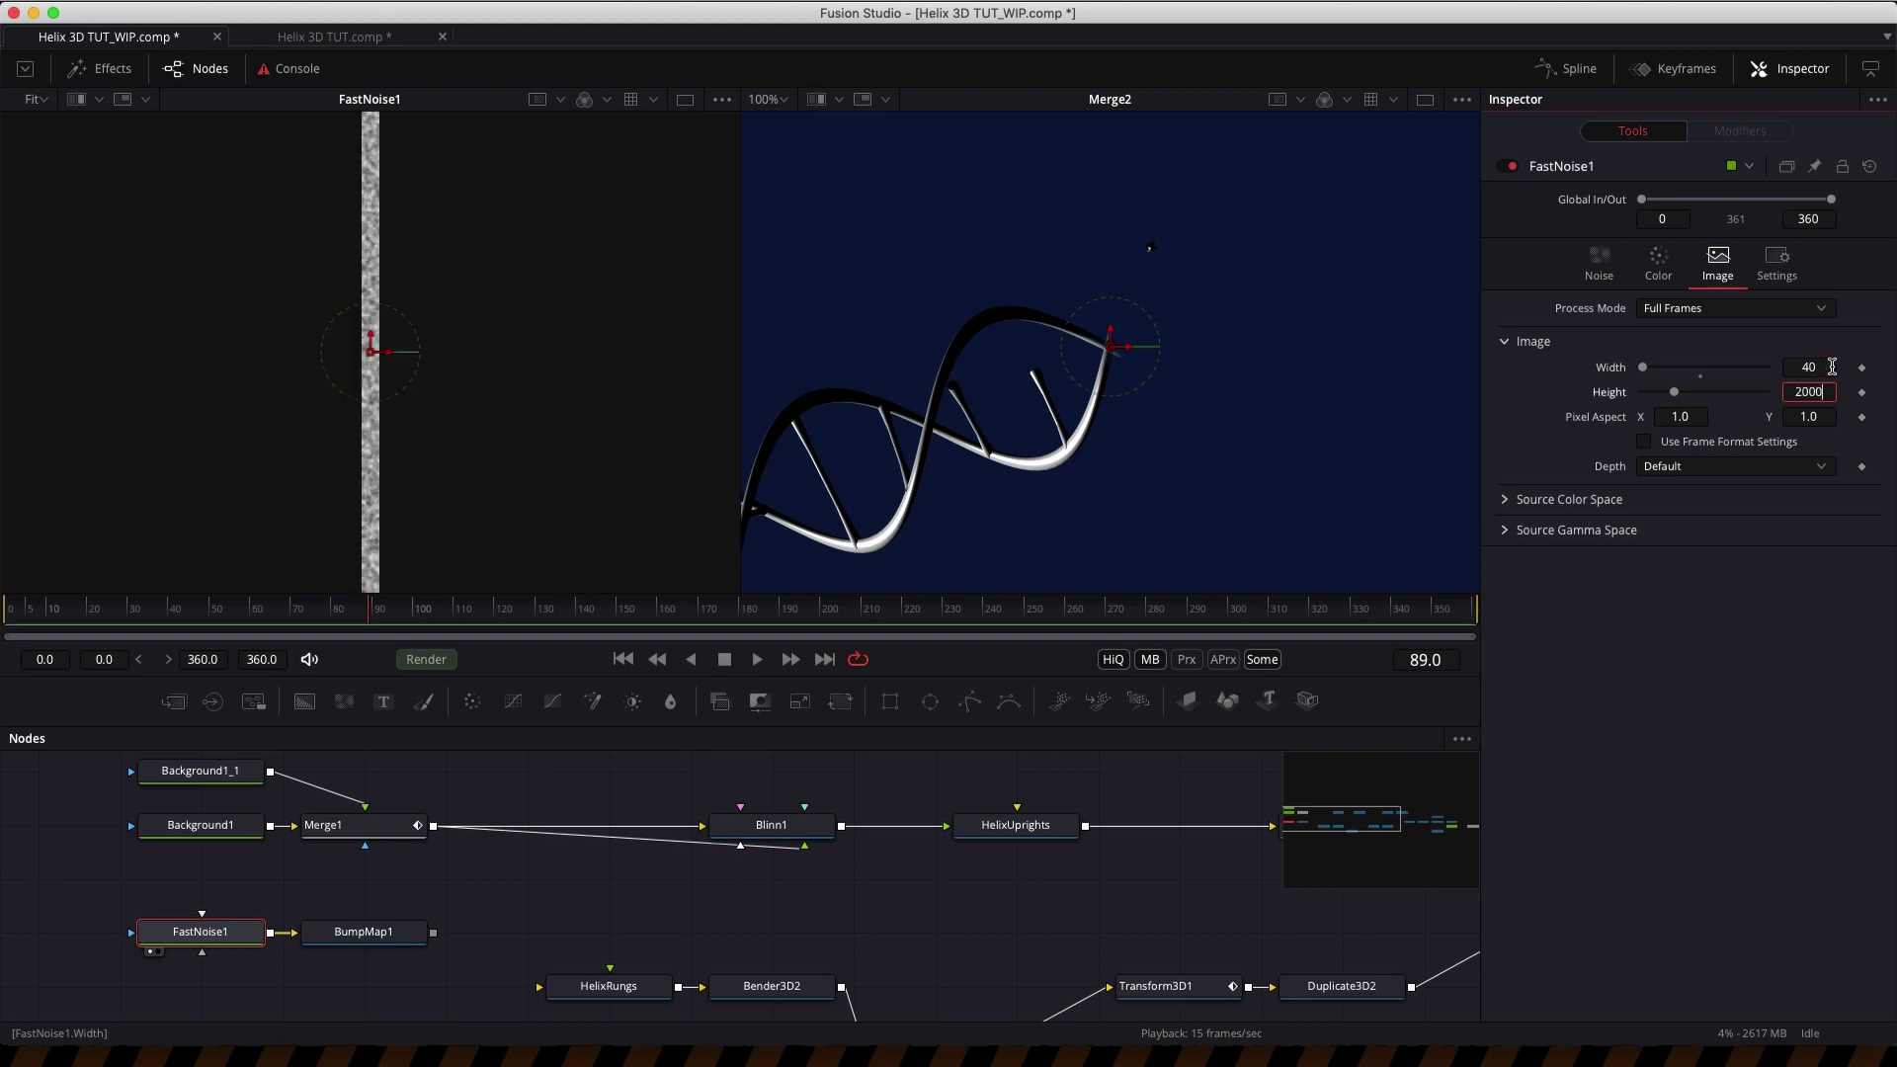
{"action": "key", "text": "Tab"}
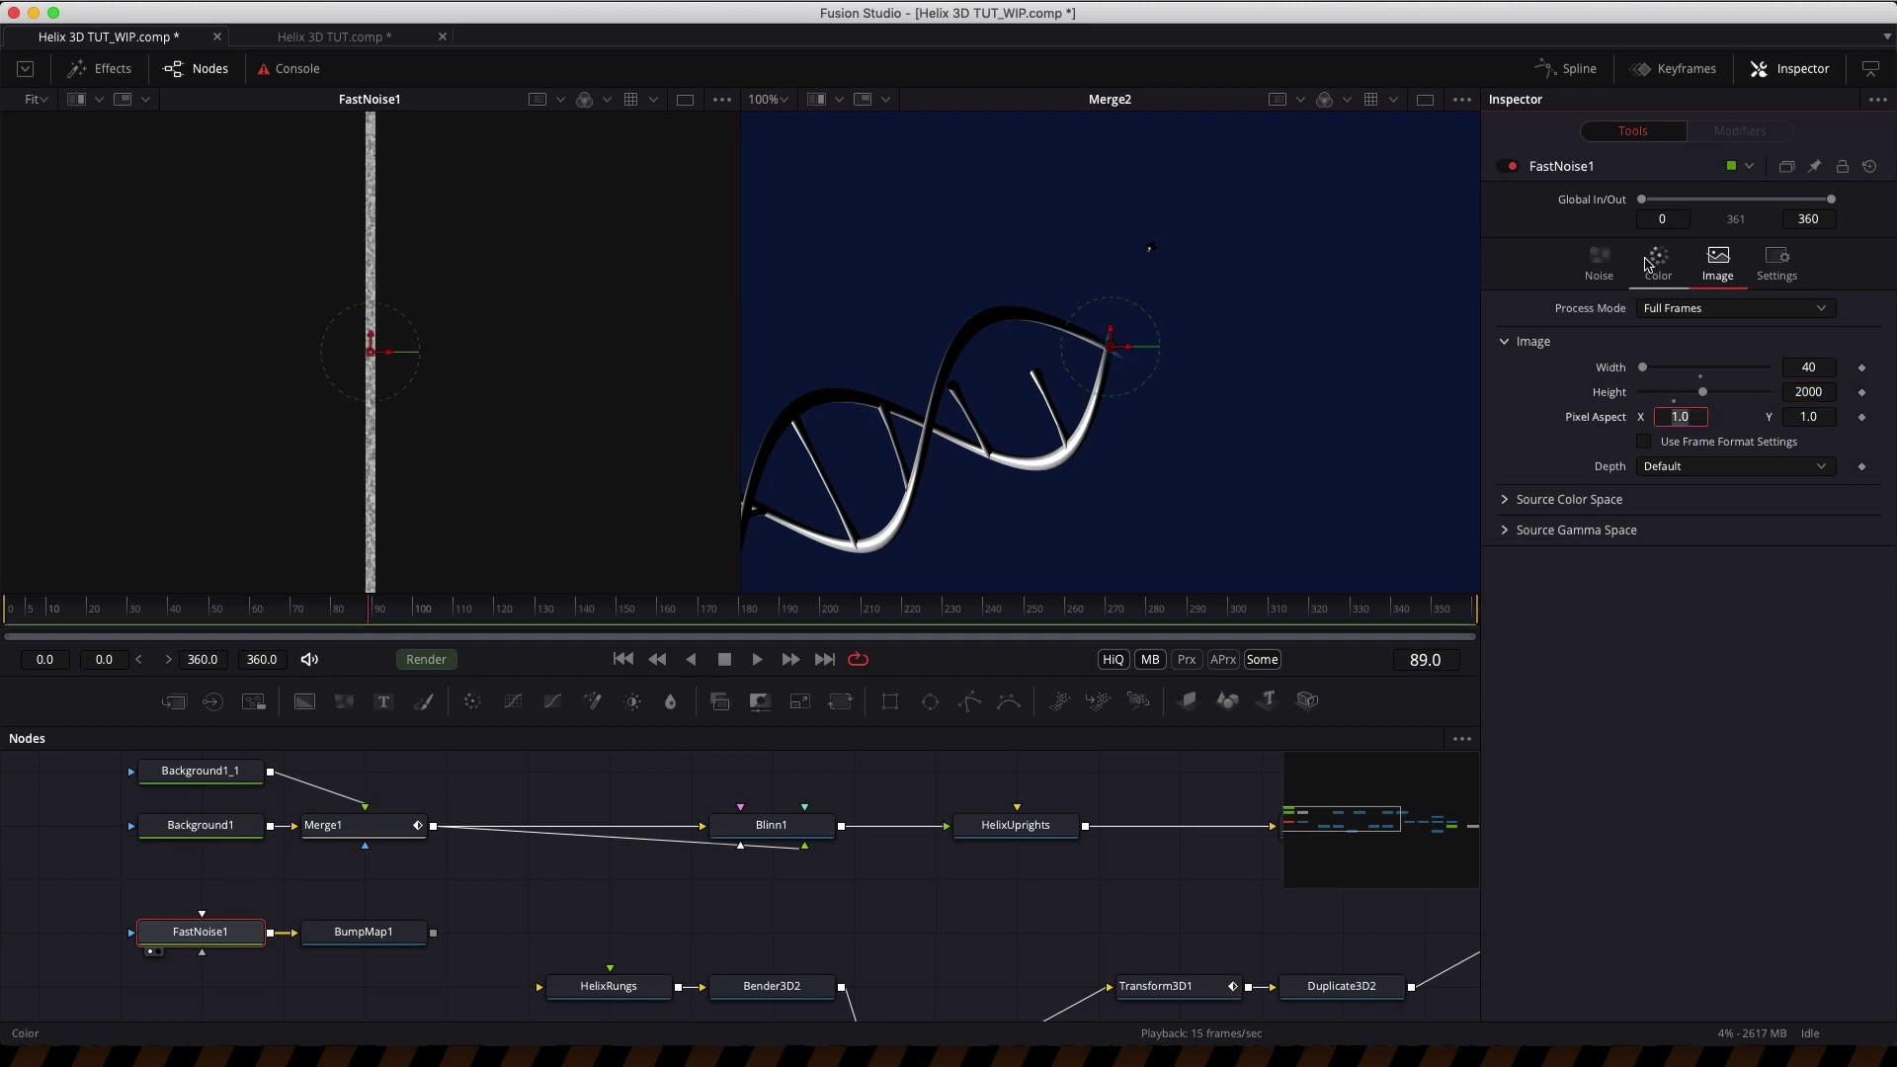
{"action": "left_click", "coordinate": [1599, 263]}
{"action": "left_click", "coordinate": [1827, 379]}
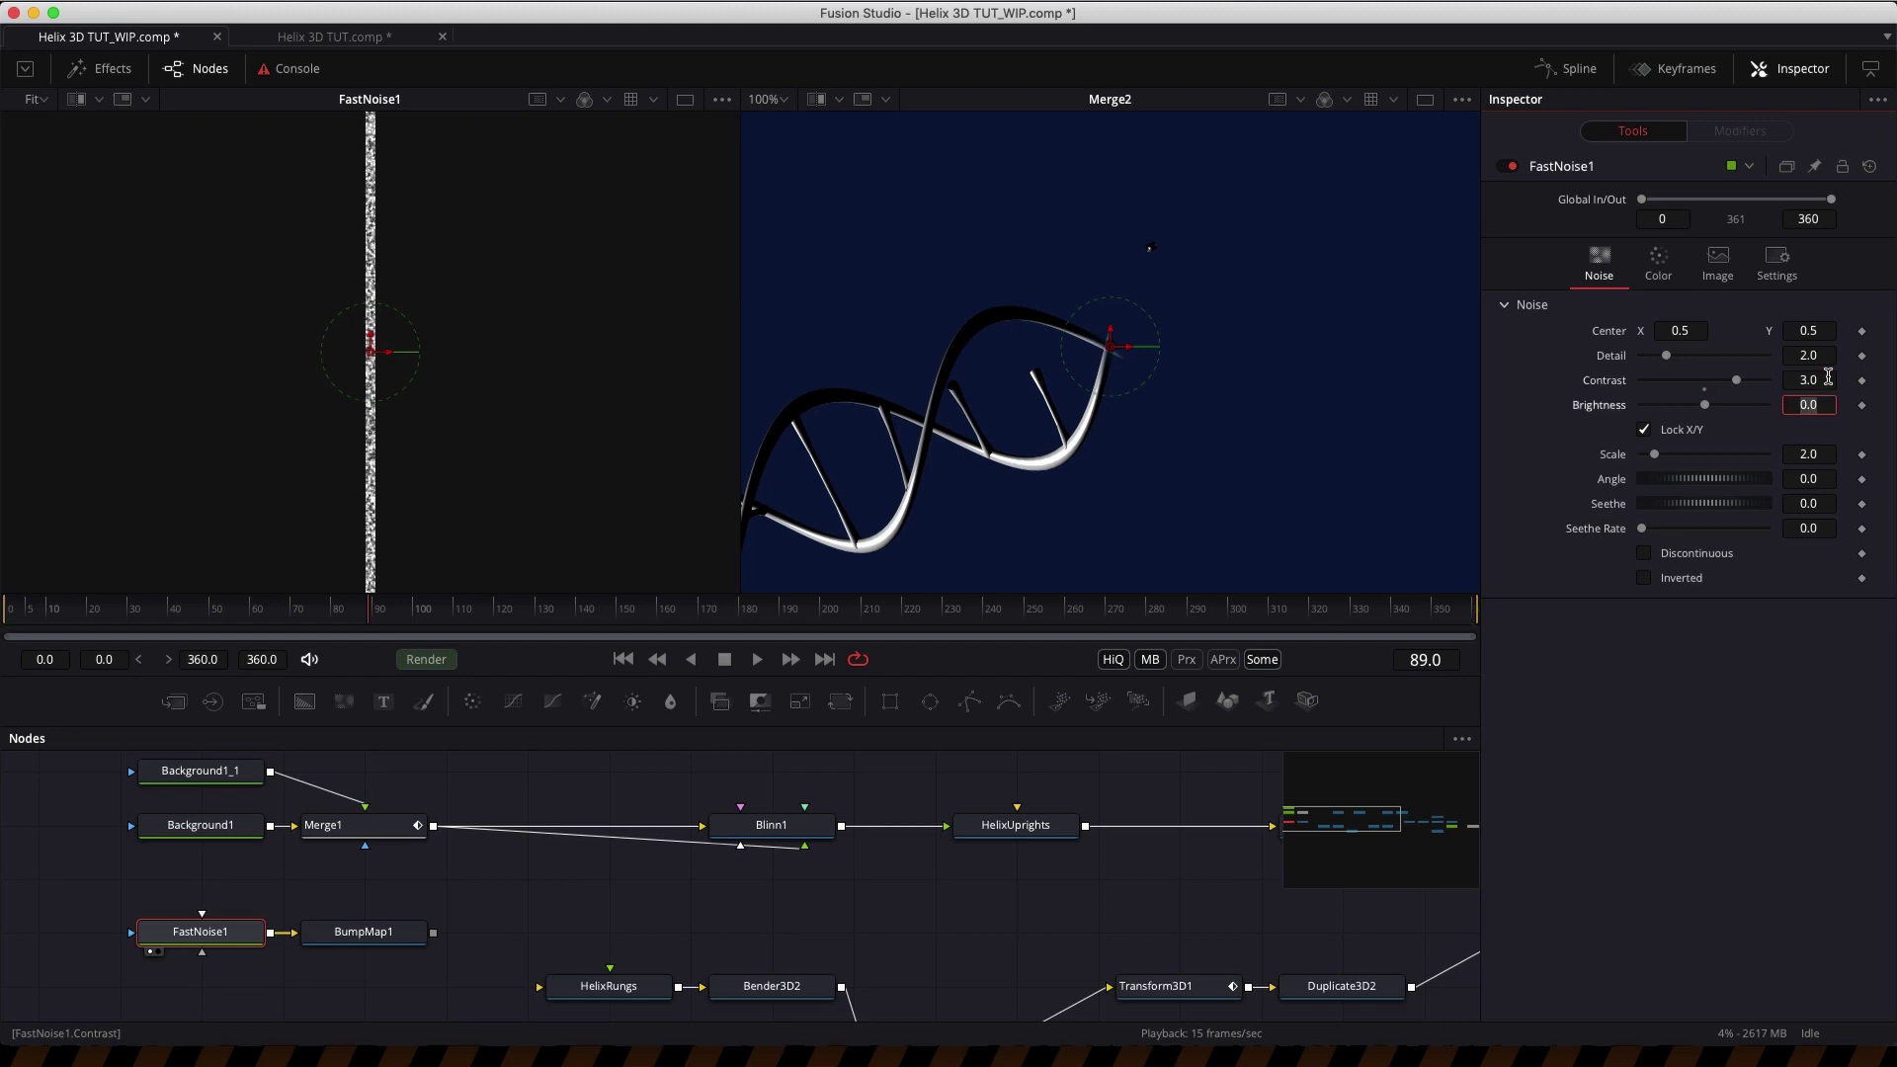
- Set BumpMap1's height scale to 4 and connect its output to Blinn1's bump map input
{"action": "left_click", "coordinate": [364, 931]}
{"action": "left_click", "coordinate": [1827, 350]}
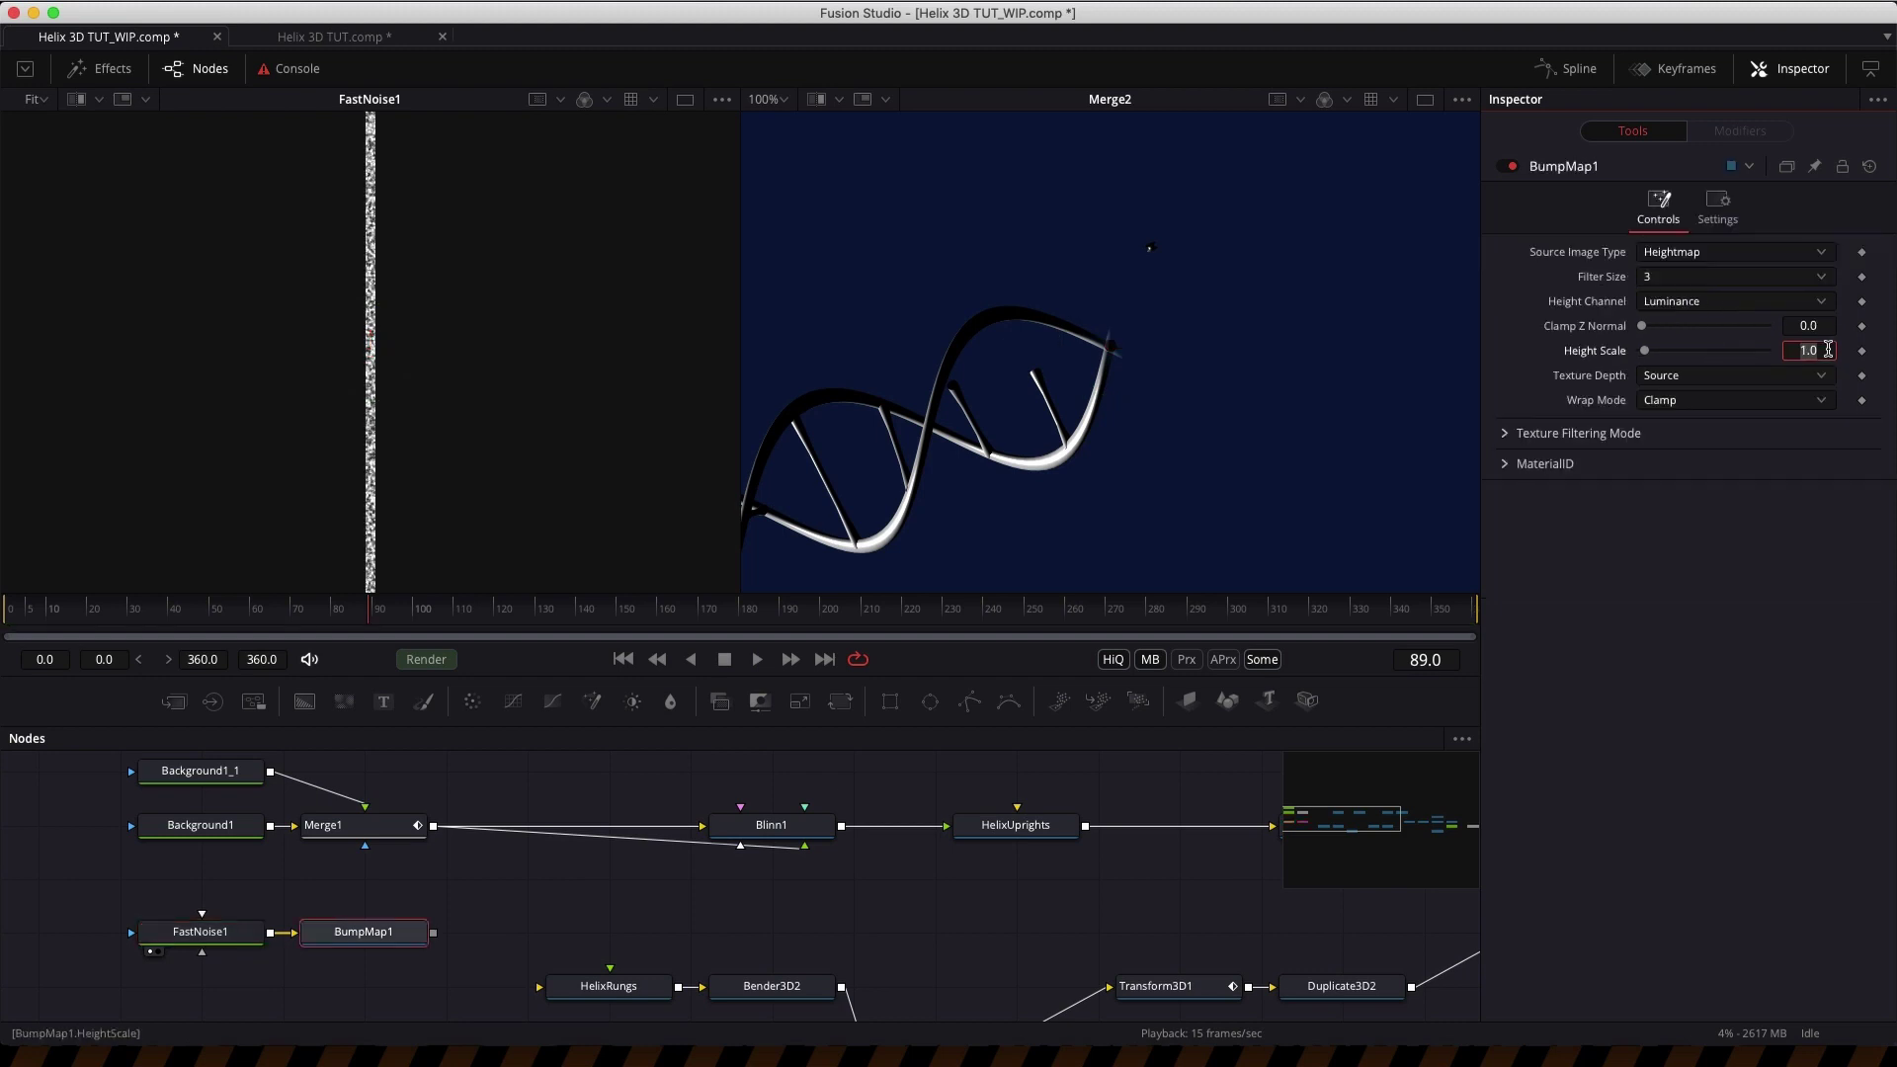
{"action": "type", "text": "4"}
{"action": "key", "text": "shift+Tab"}
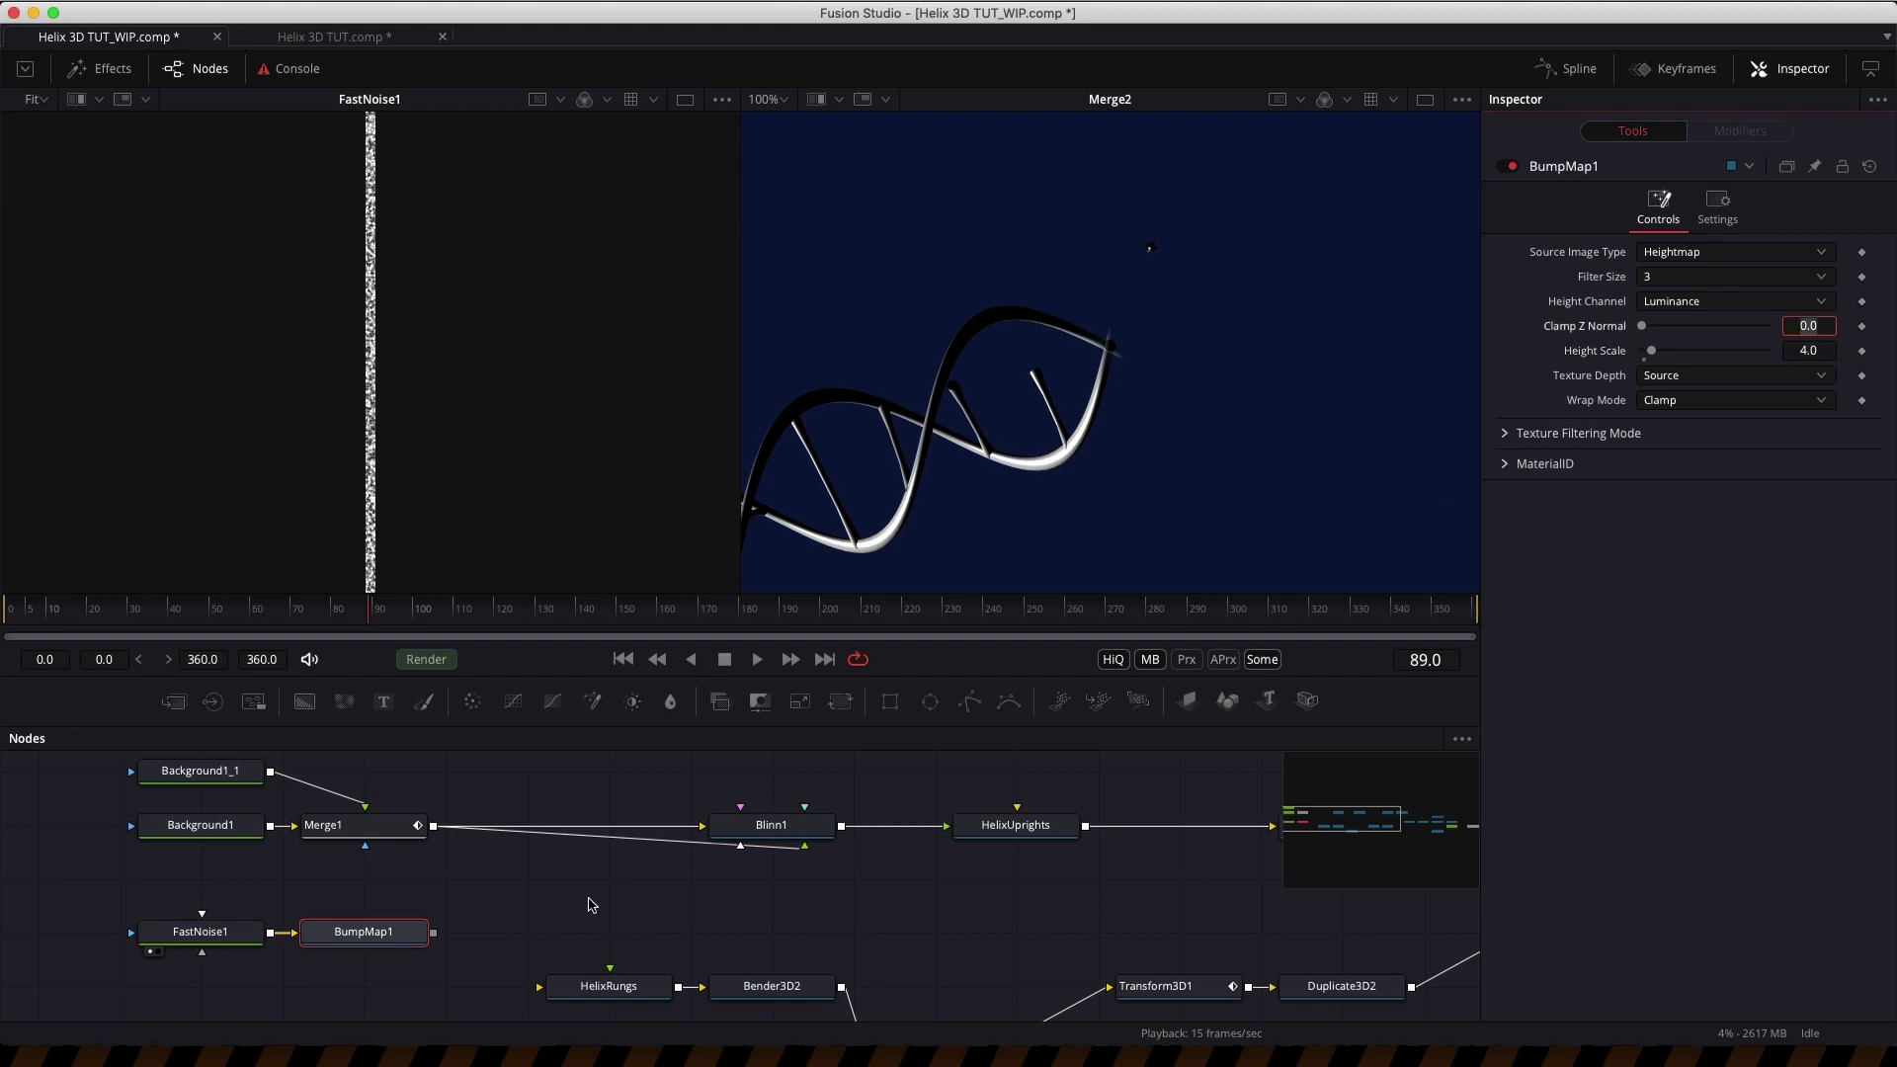
{"action": "left_click_drag", "start_coordinate": [433, 932], "coordinate": [740, 852]}
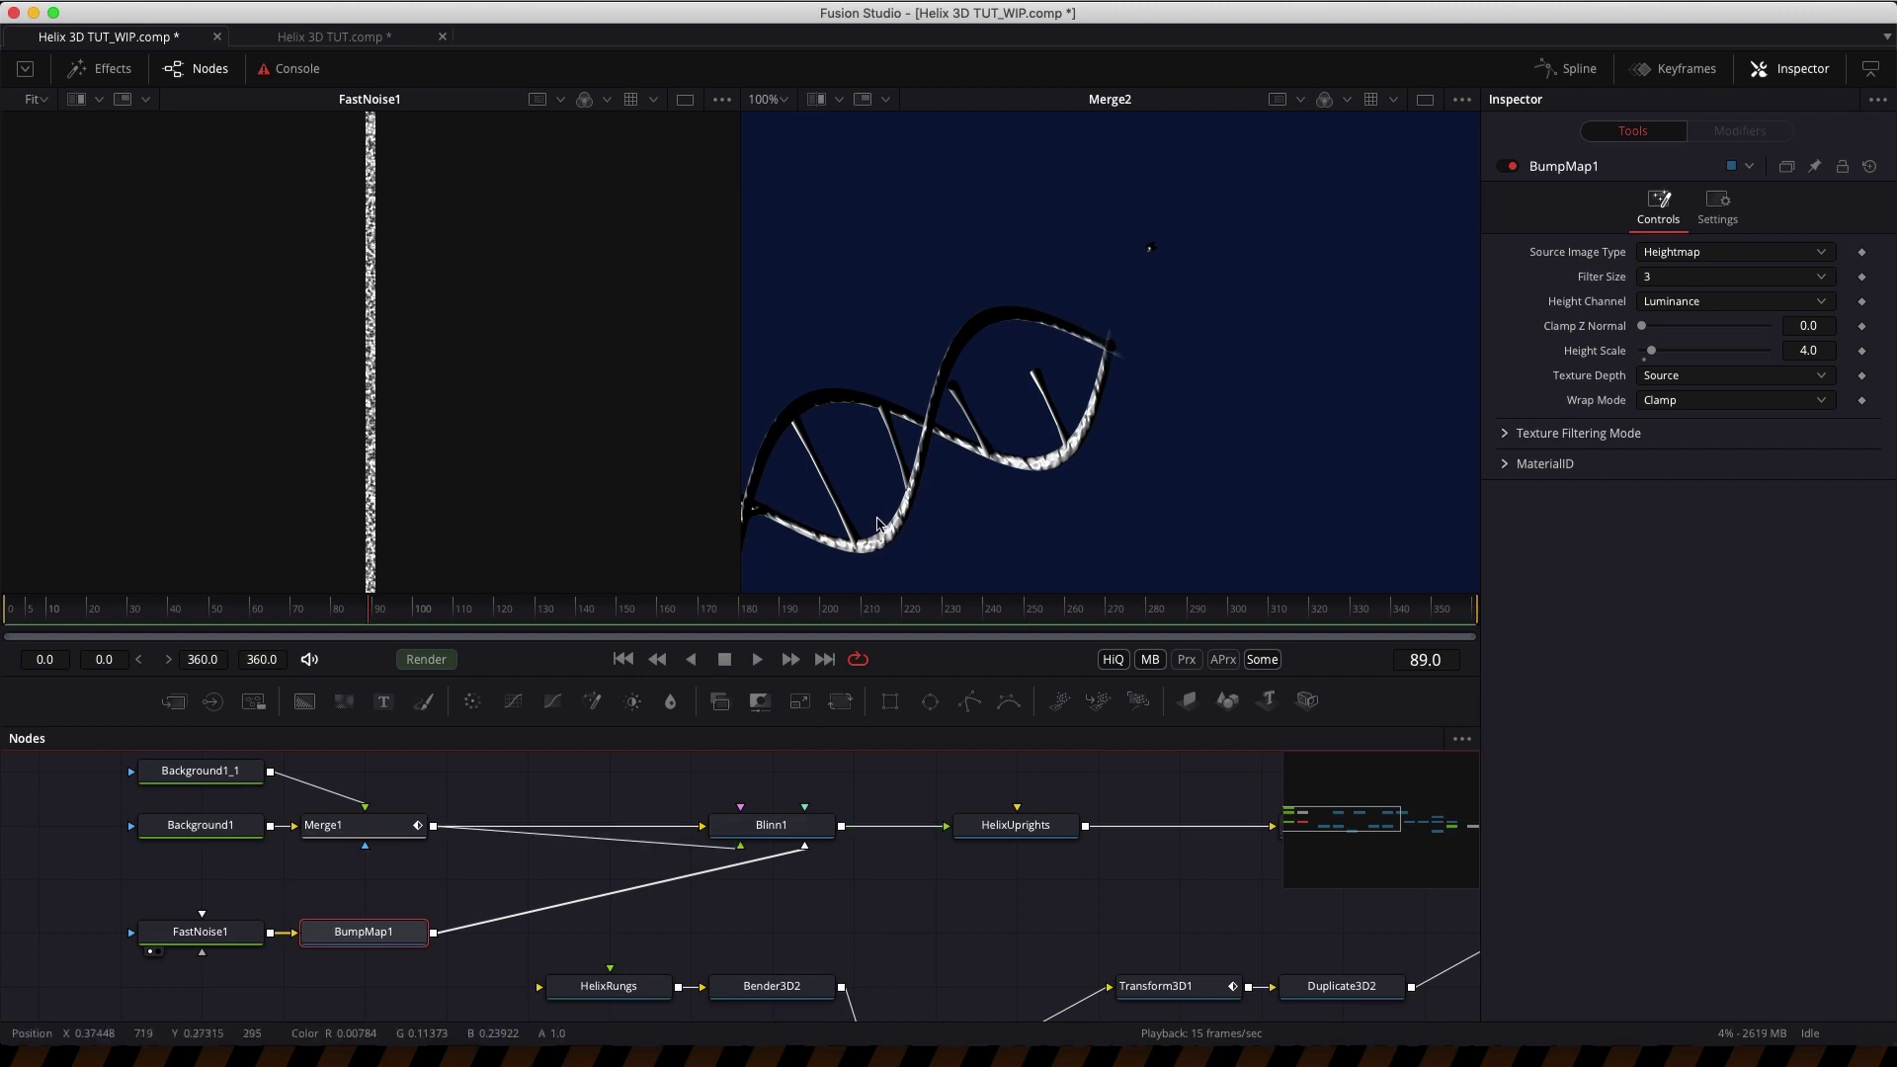
- Move Blinn1 up level with Background1_1, and play the bump-mapped helix animation through to frame 138
{"action": "left_click_drag", "start_coordinate": [790, 838], "coordinate": [791, 784]}
{"action": "key", "text": "space"}
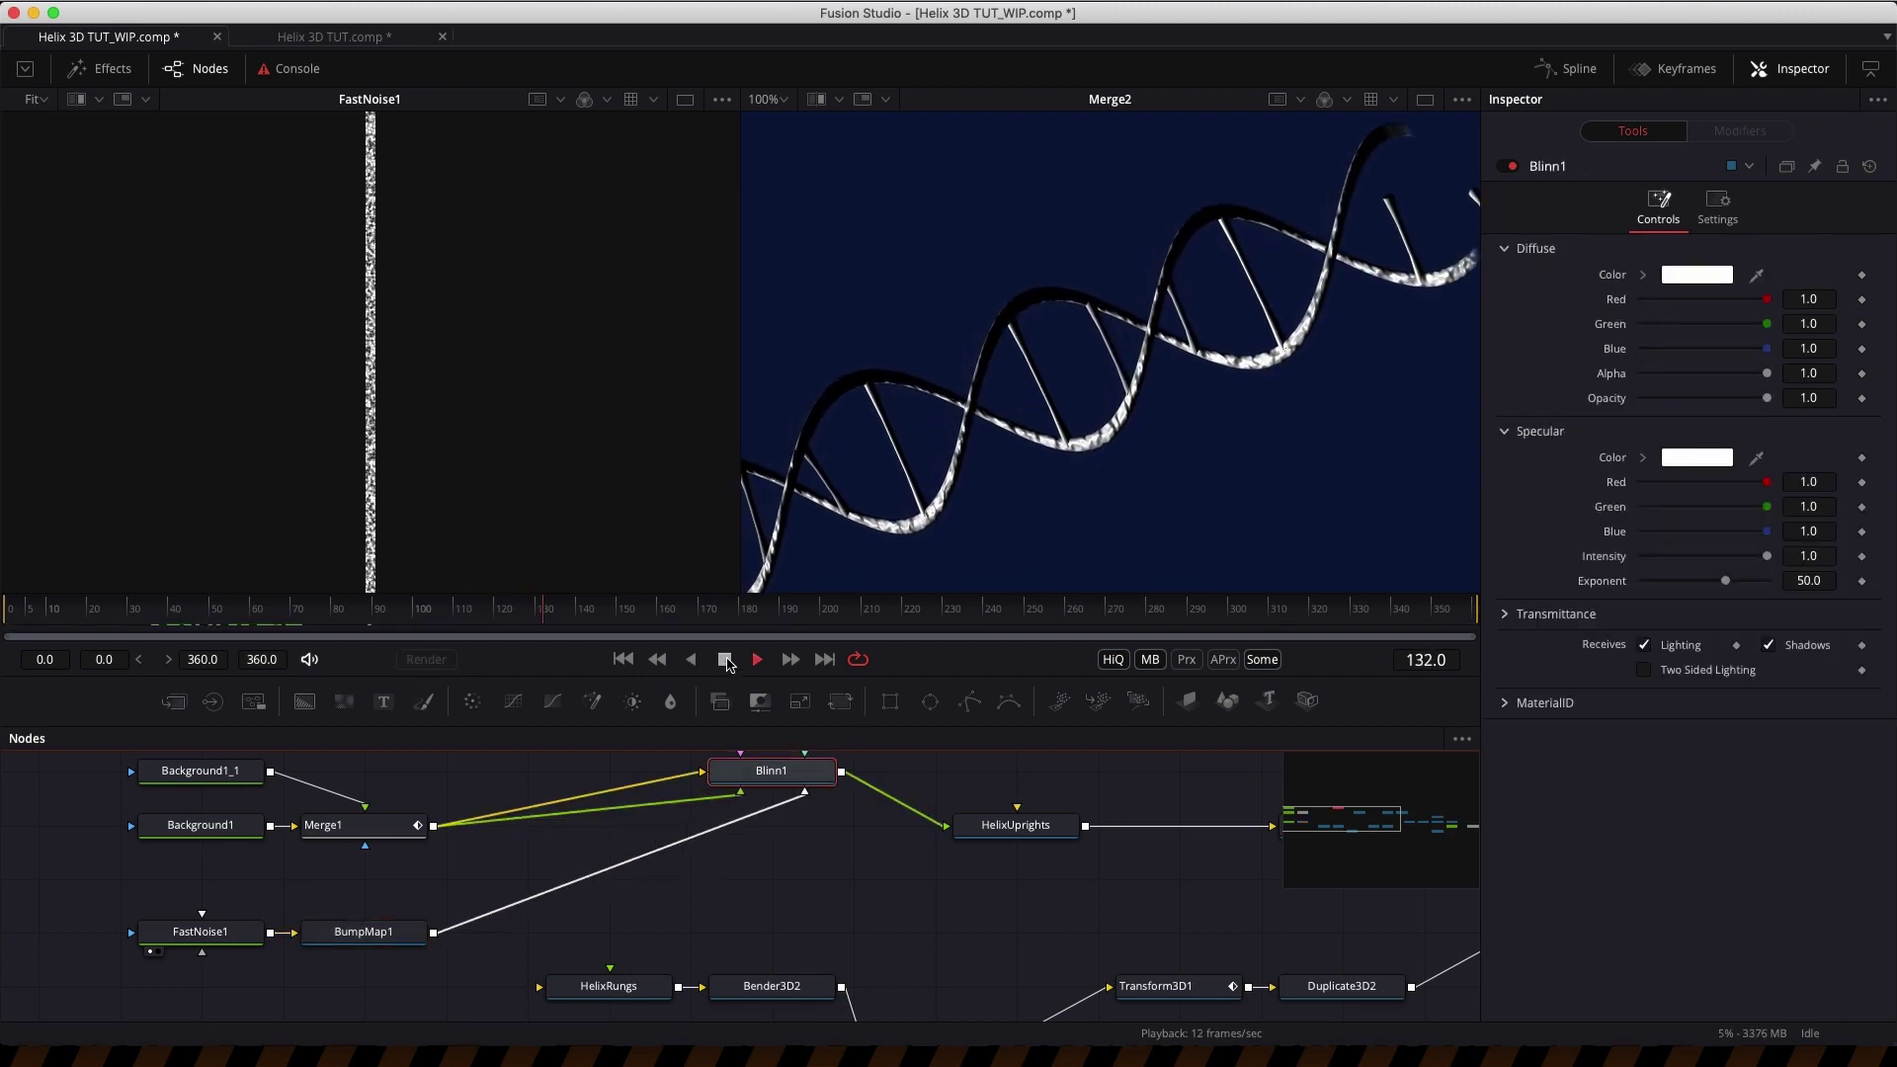
{"action": "key", "text": "space"}
- Duplicate the FastNoise1 and BumpMap1 pair directly below the originals in the node graph
{"action": "scroll", "coordinate": [524, 805], "scroll_direction": "down", "scroll_amount": 3}
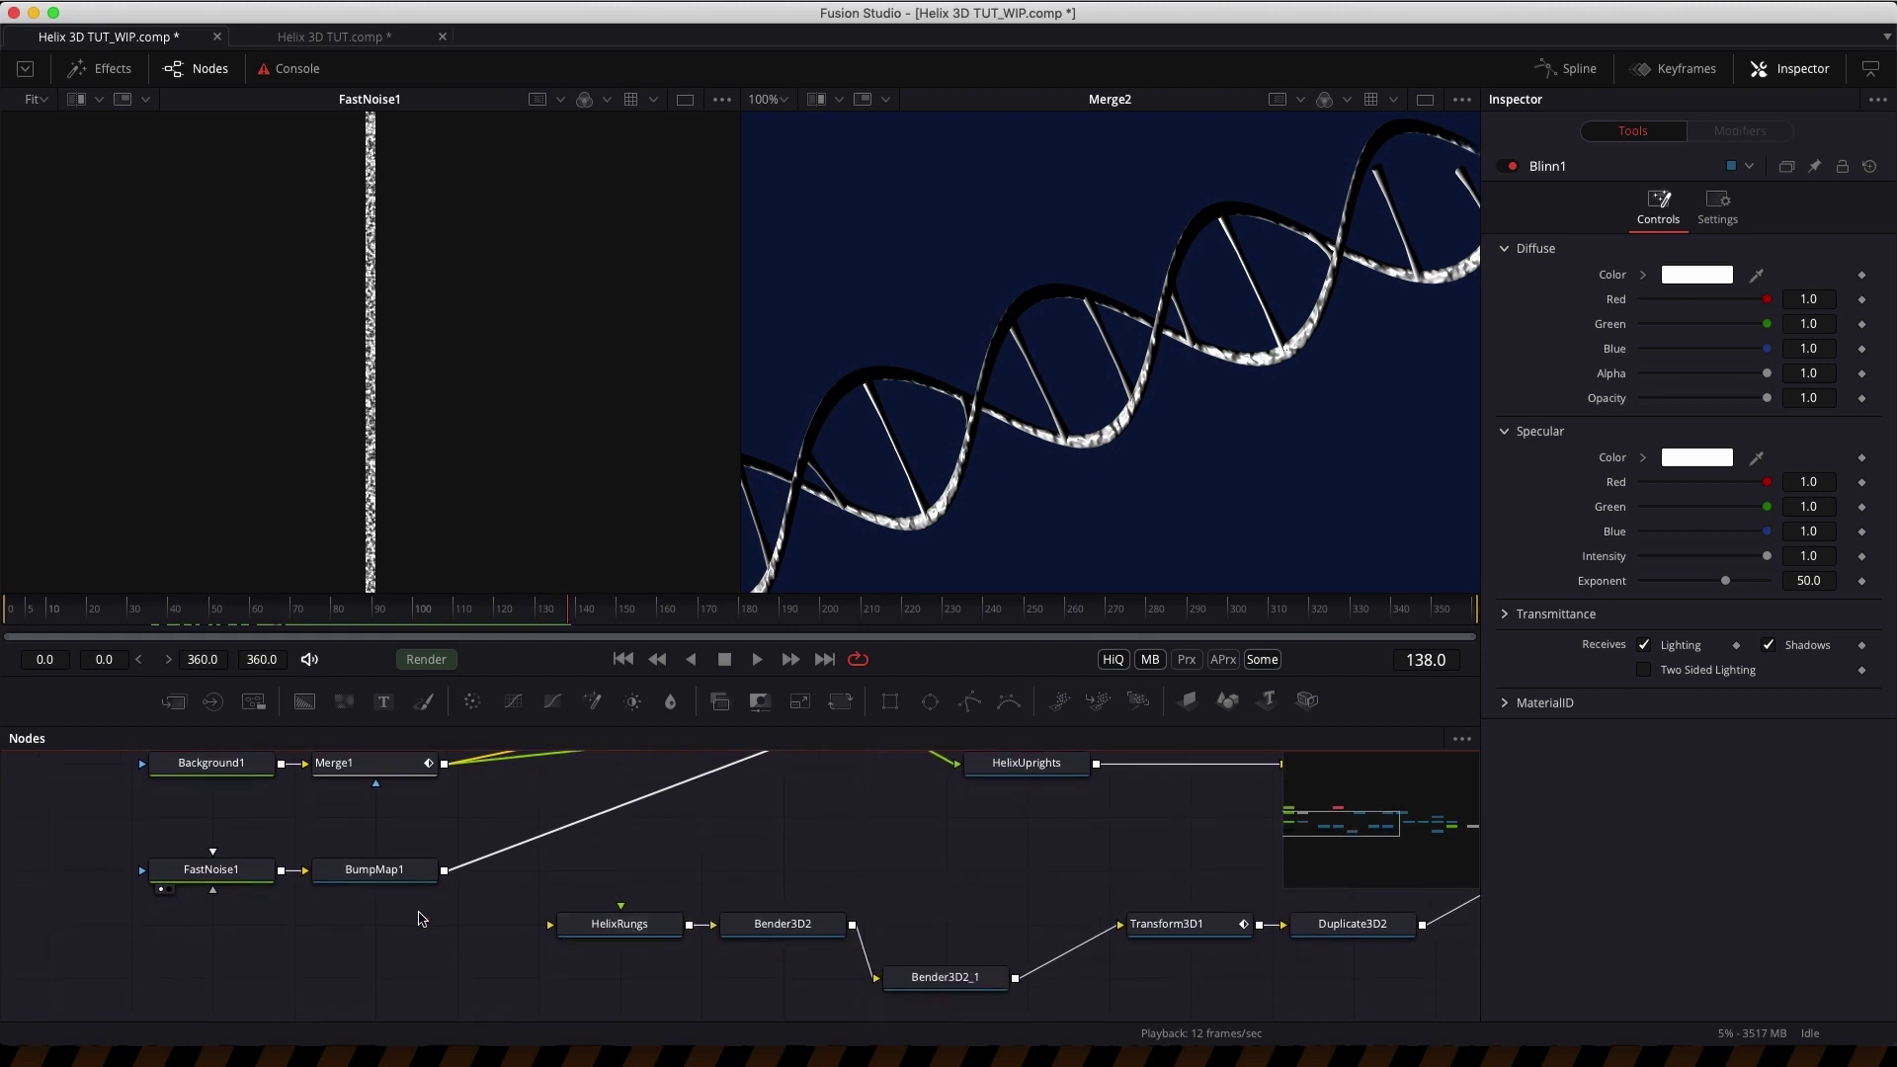
{"action": "scroll", "coordinate": [420, 919], "scroll_direction": "up", "scroll_amount": 1}
{"action": "scroll", "coordinate": [427, 918], "scroll_direction": "left", "scroll_amount": 3}
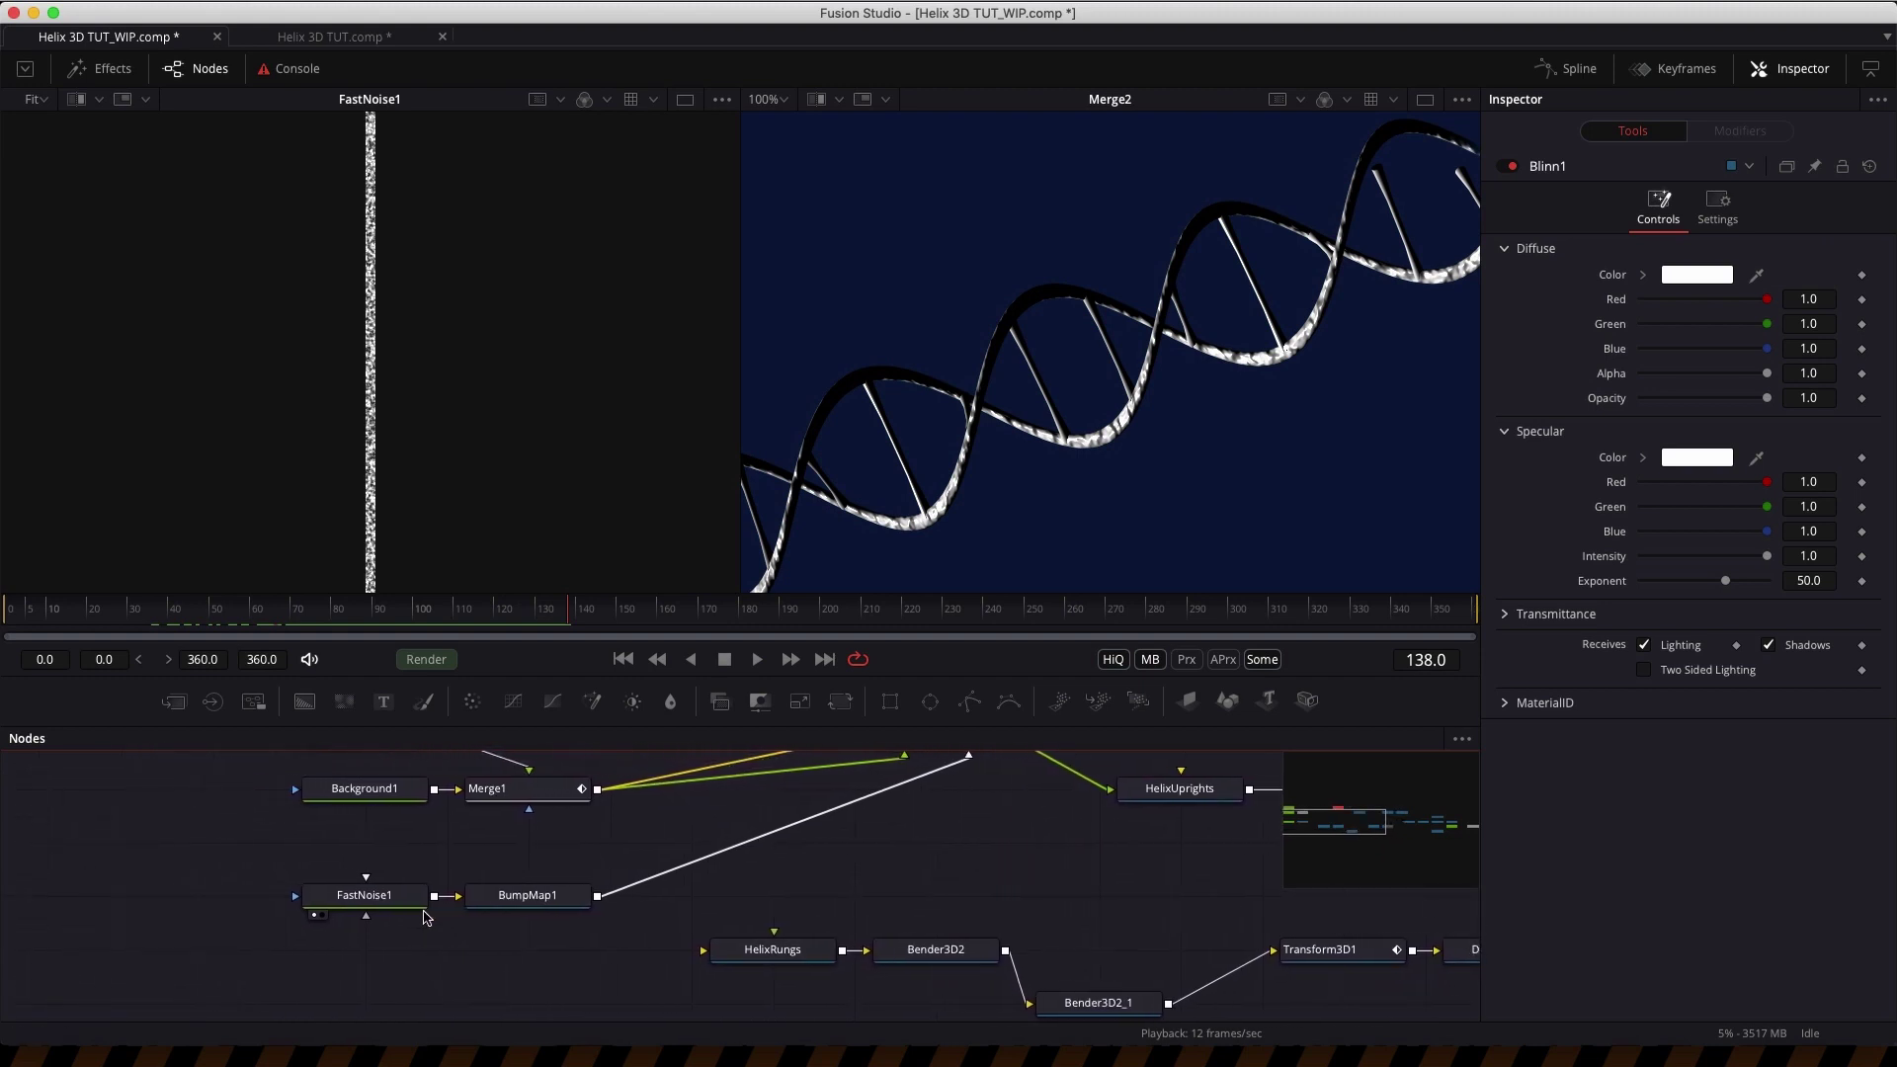
{"action": "left_click_drag", "start_coordinate": [570, 946], "coordinate": [339, 892]}
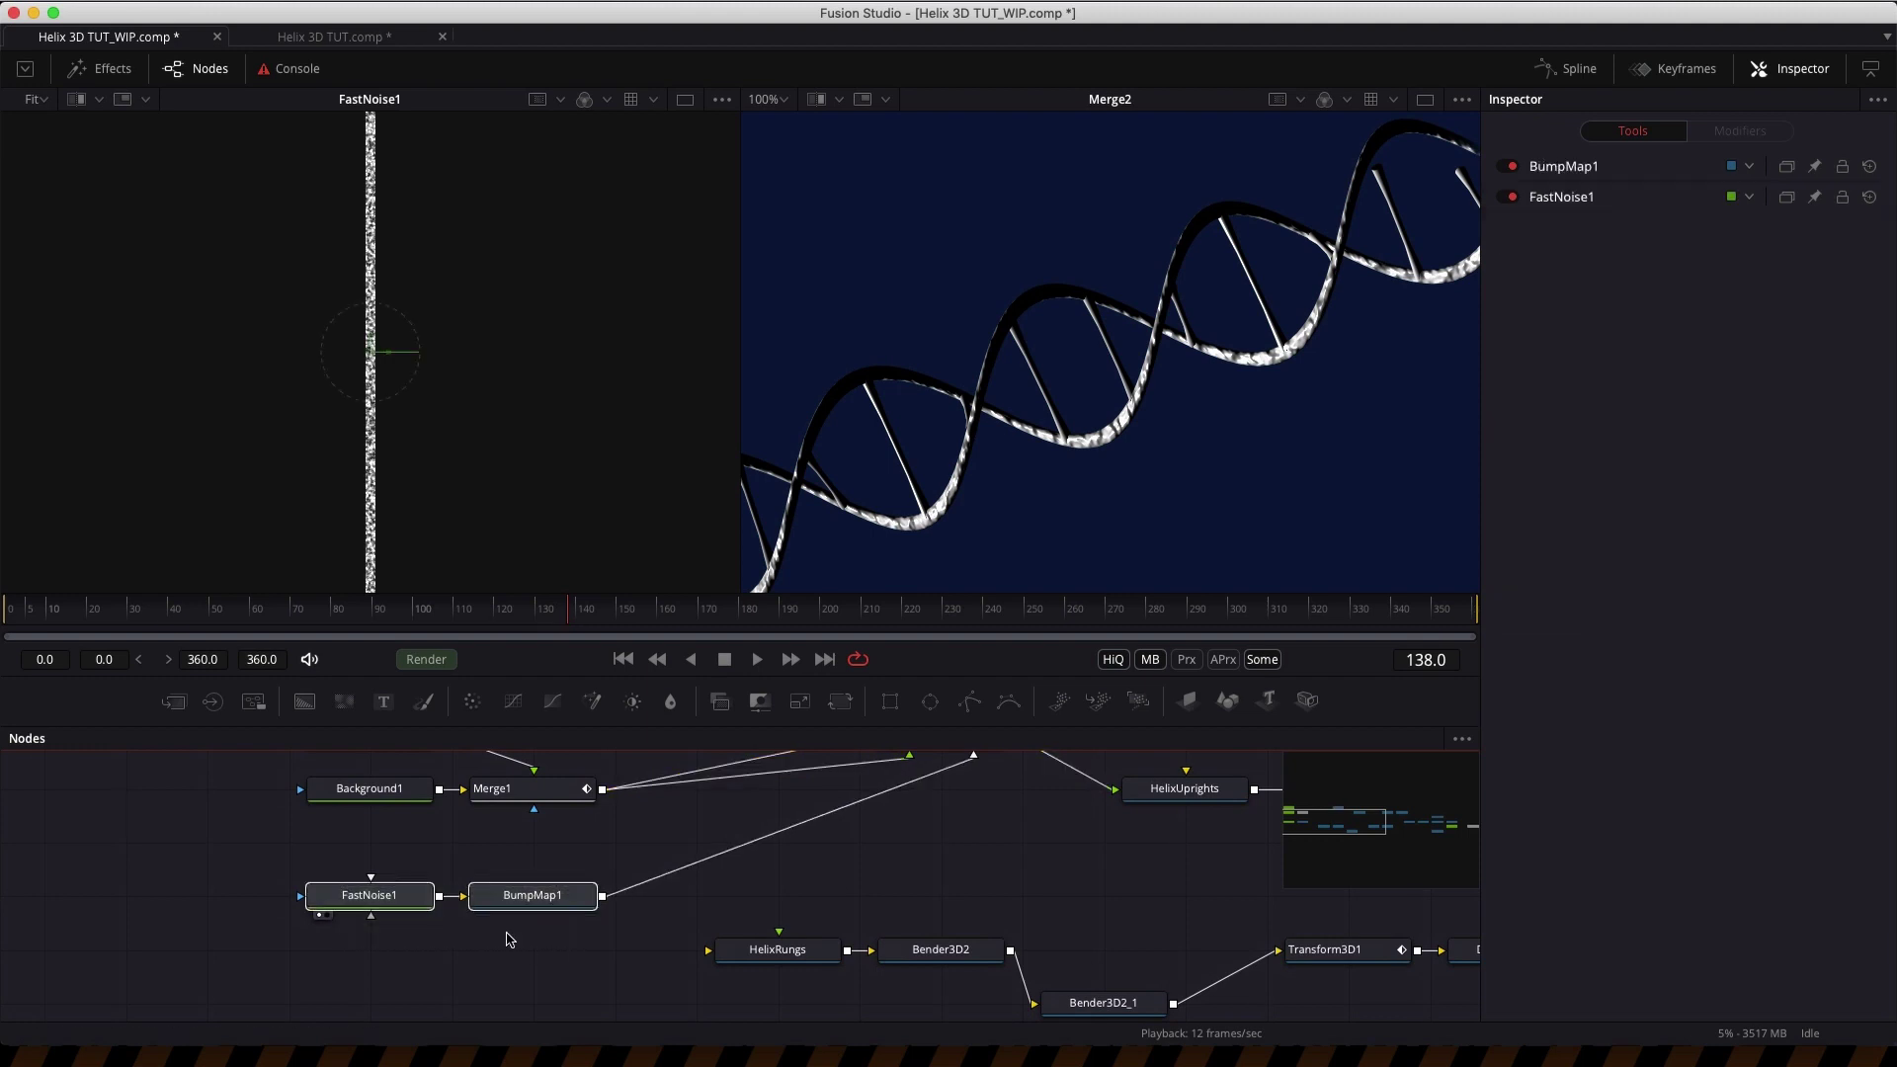
{"action": "key", "text": "super+c"}
{"action": "key", "text": "super+v"}
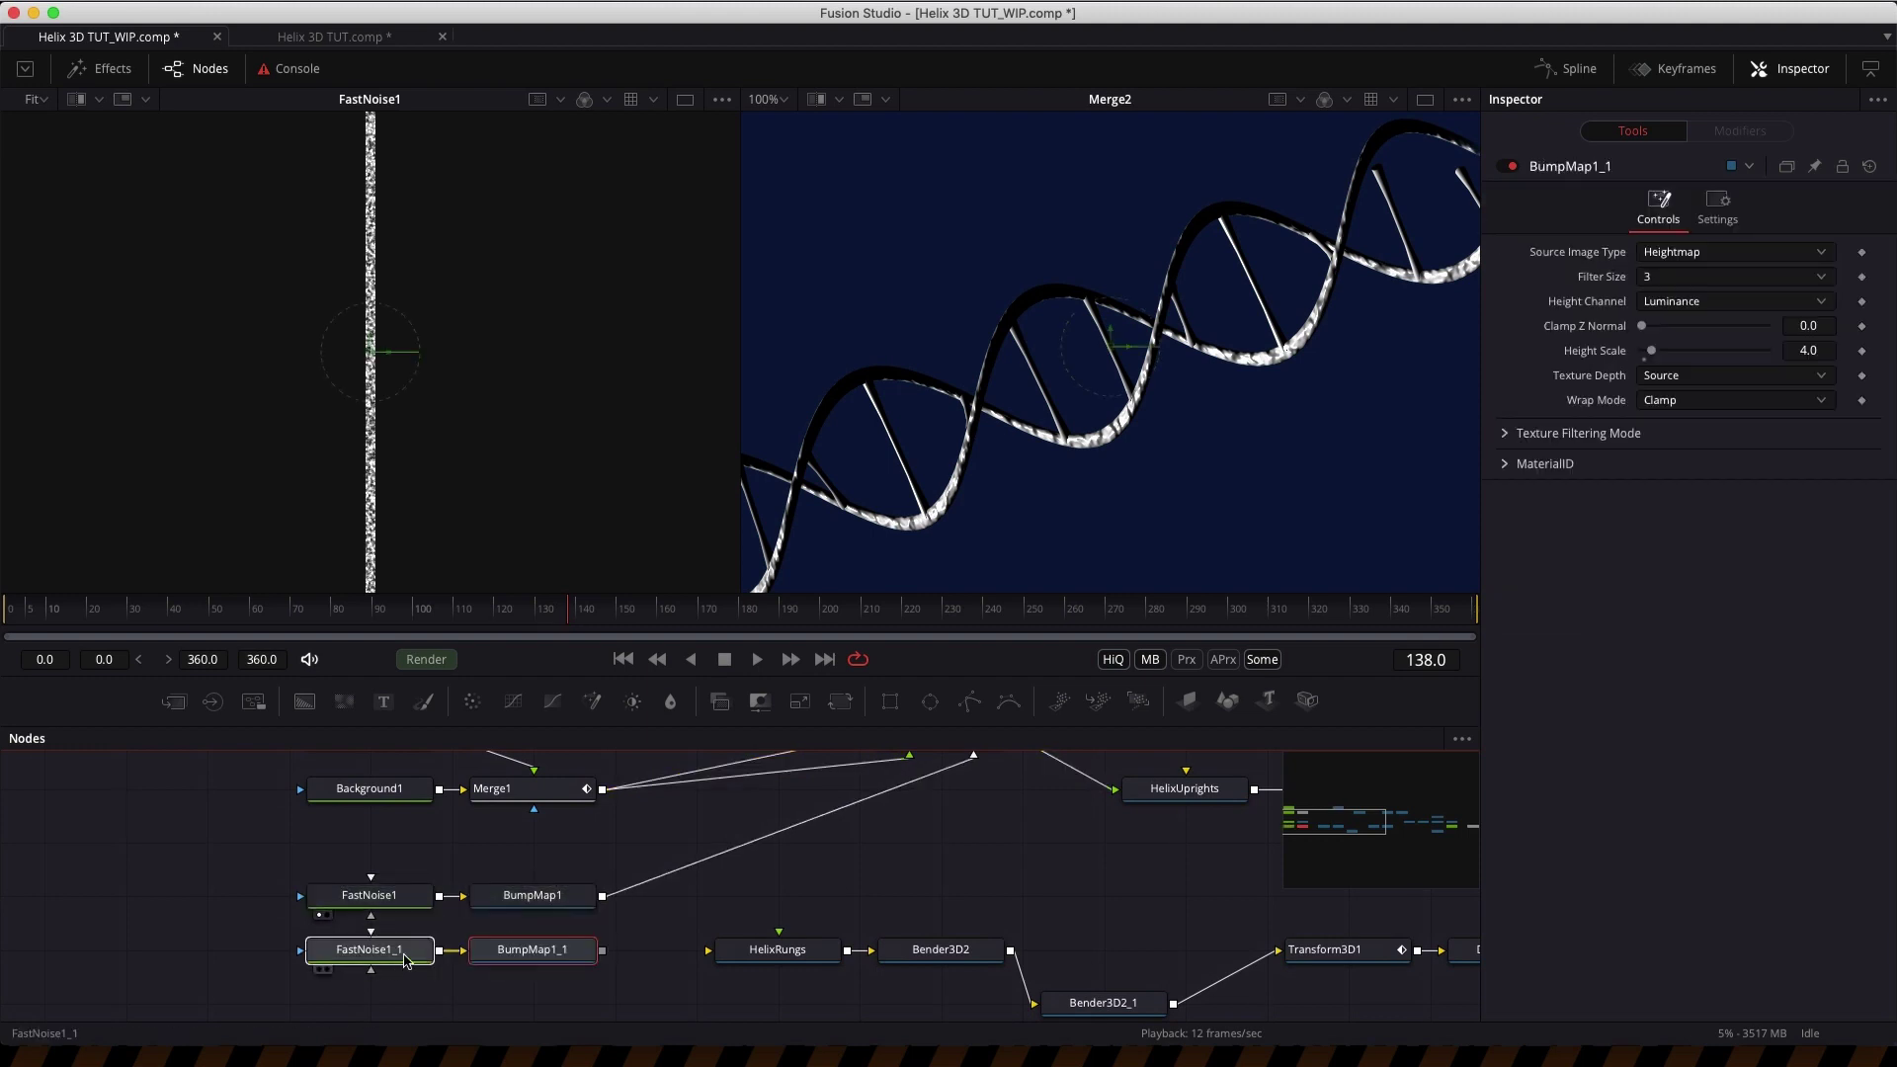
- Set the image height of the duplicated noise node FastNoise1_1 to 10
{"action": "left_click", "coordinate": [359, 951]}
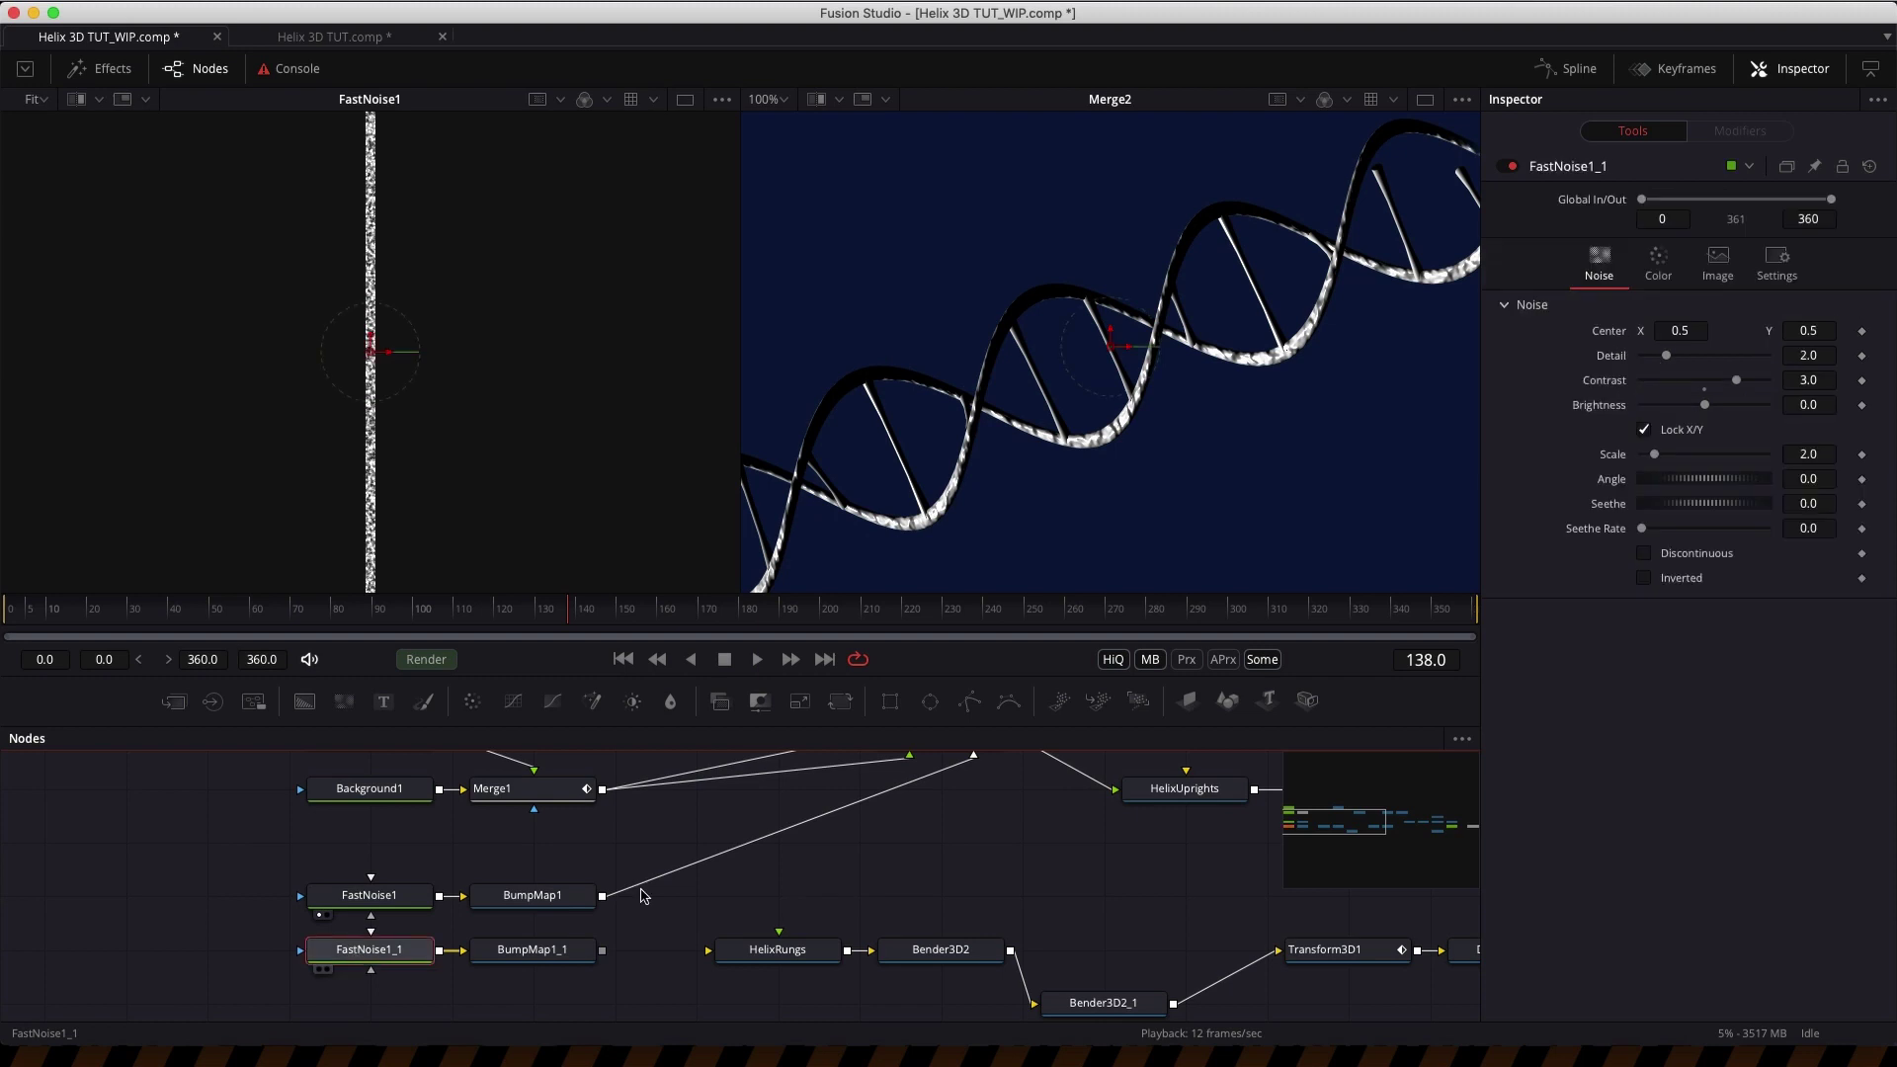
{"action": "left_click", "coordinate": [1831, 392]}
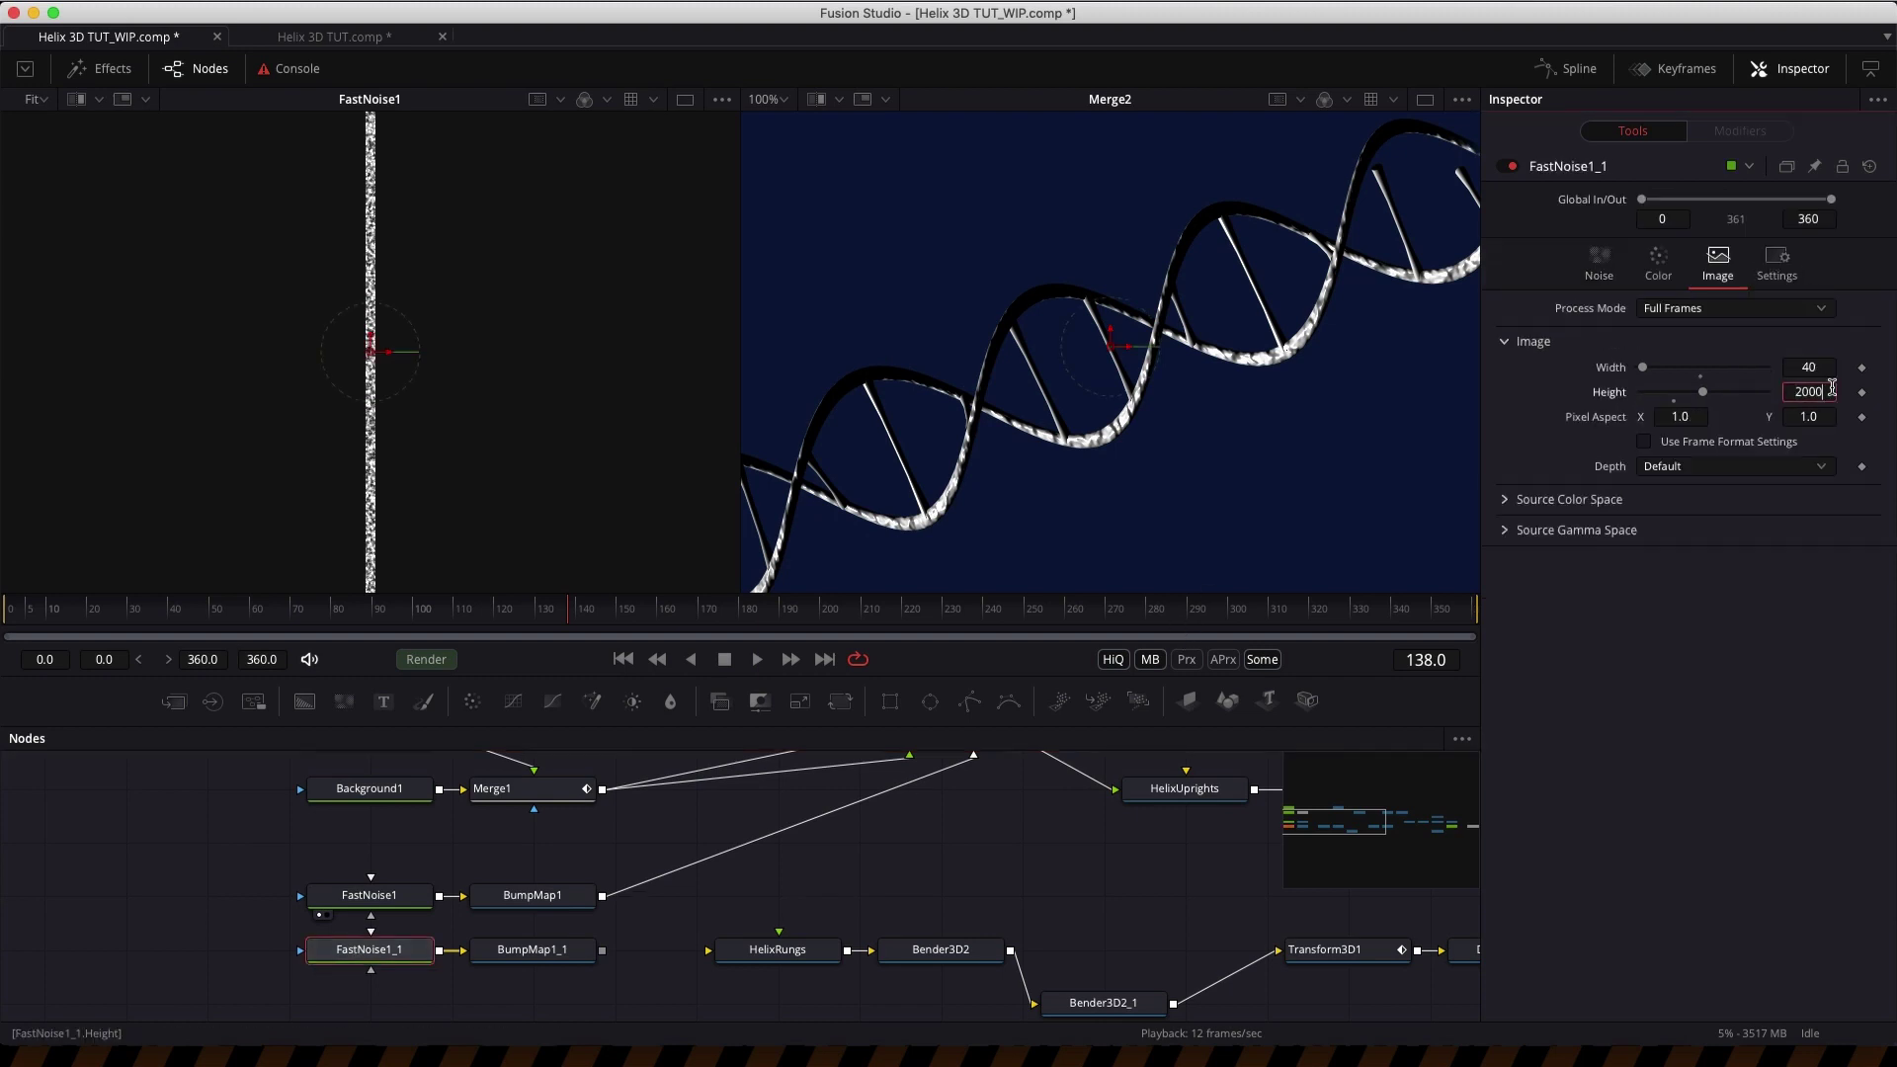
{"action": "type", "text": "10"}
{"action": "key", "text": "Return"}
- Add a Blinn material fed by BumpMap1_1 and connect its output to the HelixRungs material input
{"action": "left_click", "coordinate": [532, 950]}
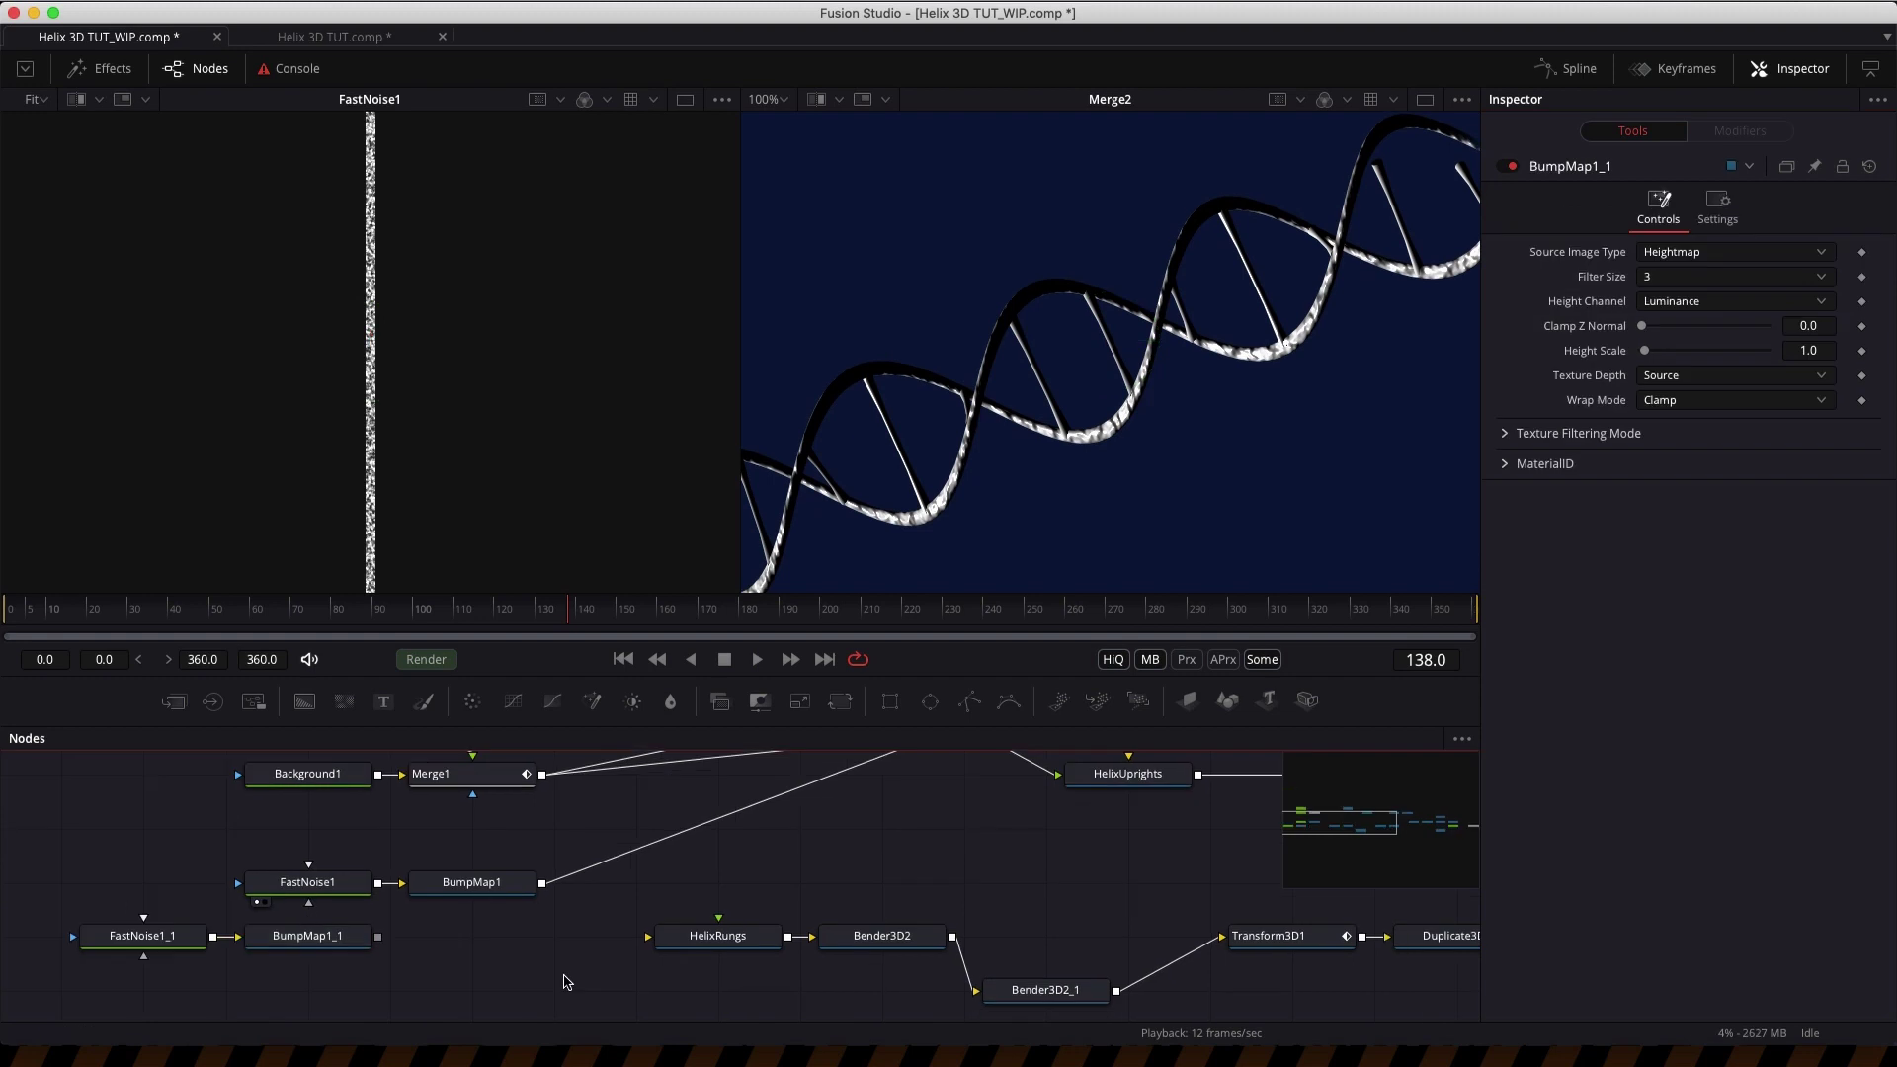
{"action": "key", "text": "shift+space"}
{"action": "type", "text": "blin"}
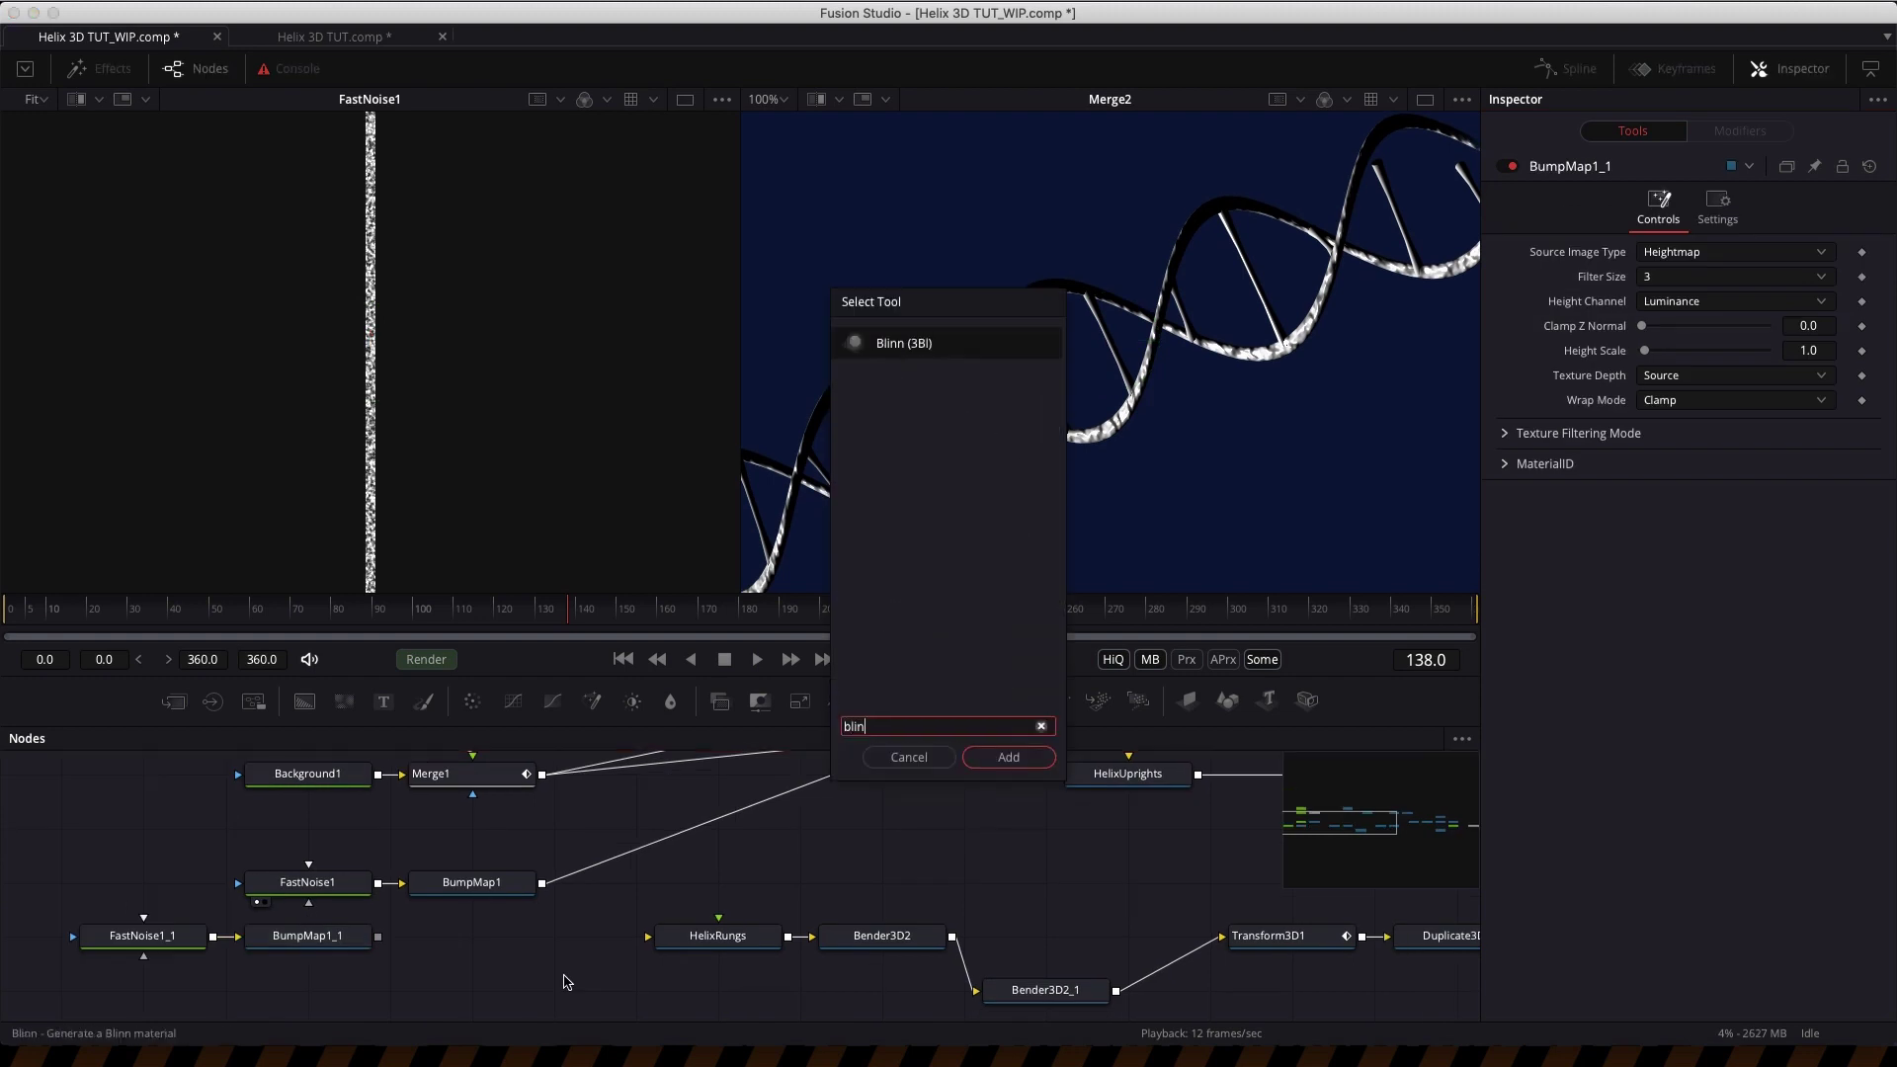
{"action": "key", "text": "Return"}
{"action": "left_click_drag", "start_coordinate": [556, 974], "coordinate": [489, 968]}
{"action": "key", "text": "super+z"}
{"action": "key", "text": "super+shift+z"}
{"action": "left_click_drag", "start_coordinate": [381, 921], "coordinate": [732, 919]}
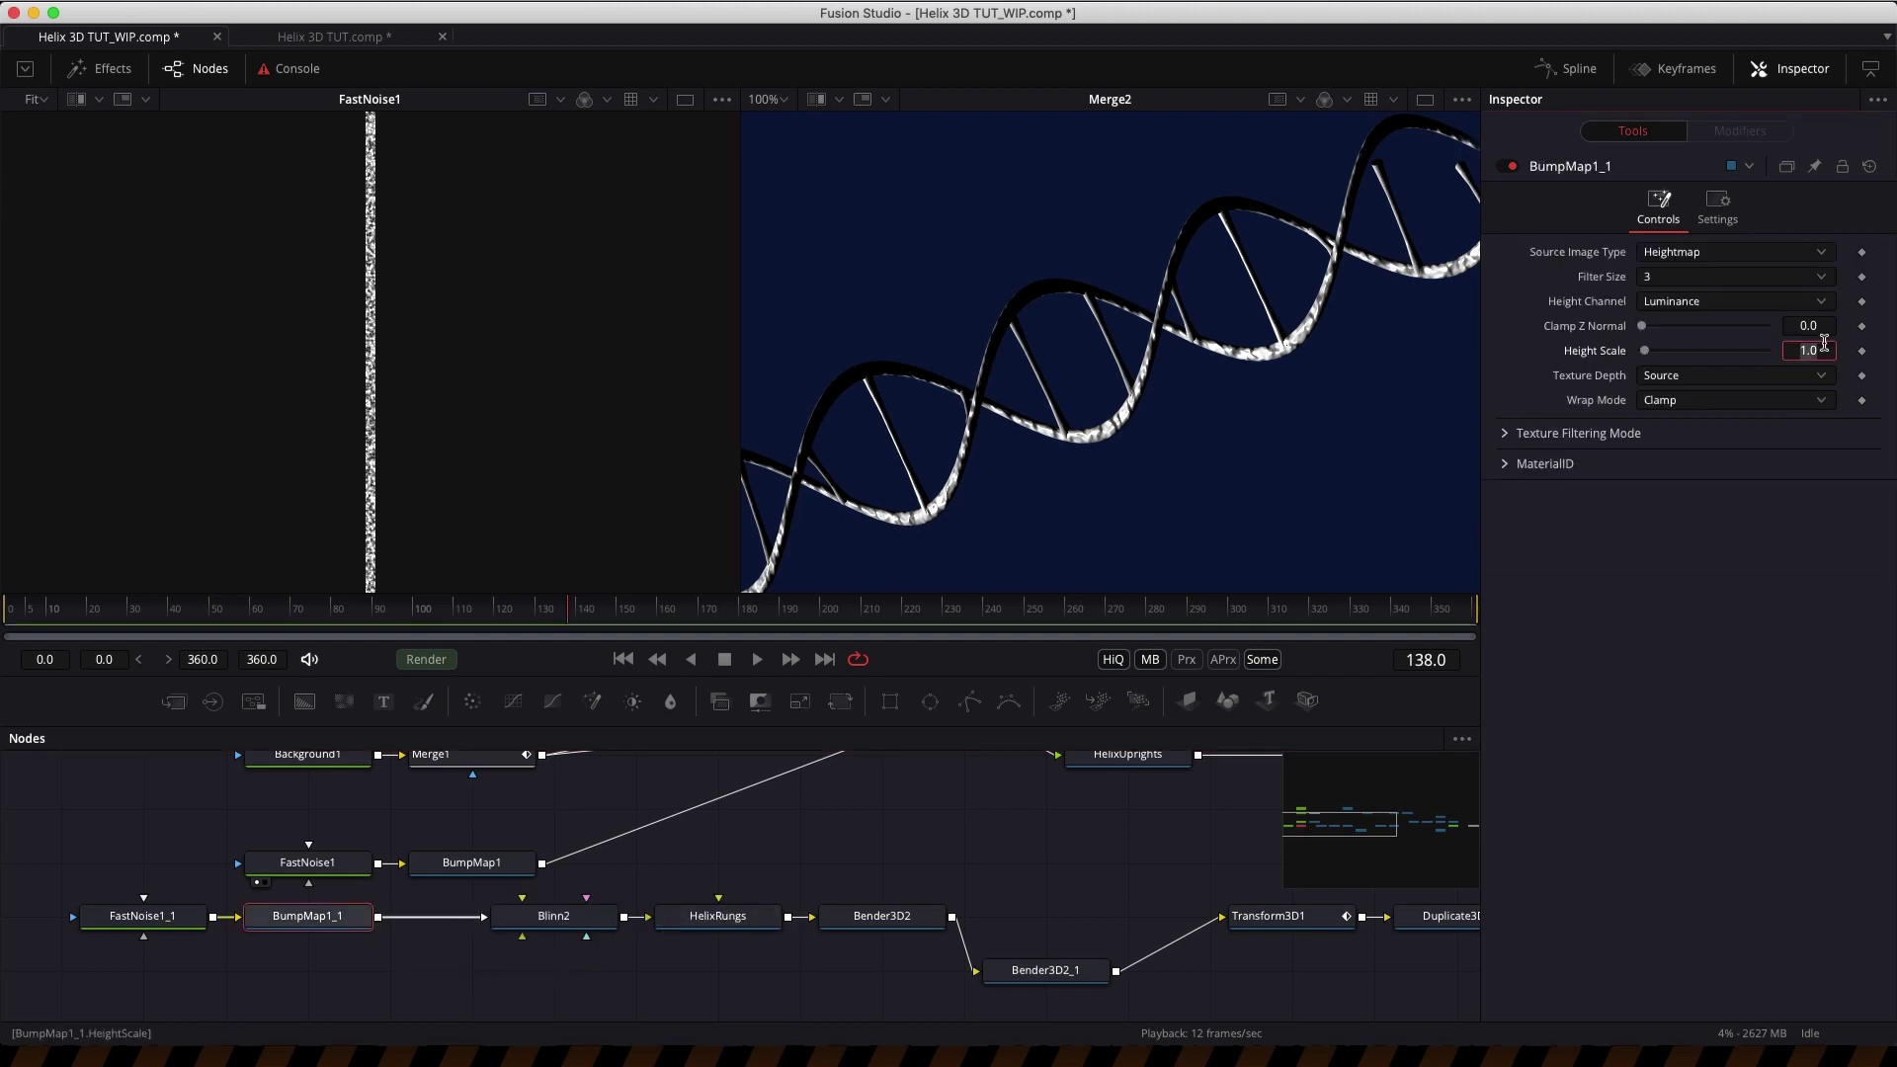
- Set BumpMap1_1's height scale to 4 and play back the helix animation
{"action": "key", "text": "Tab"}
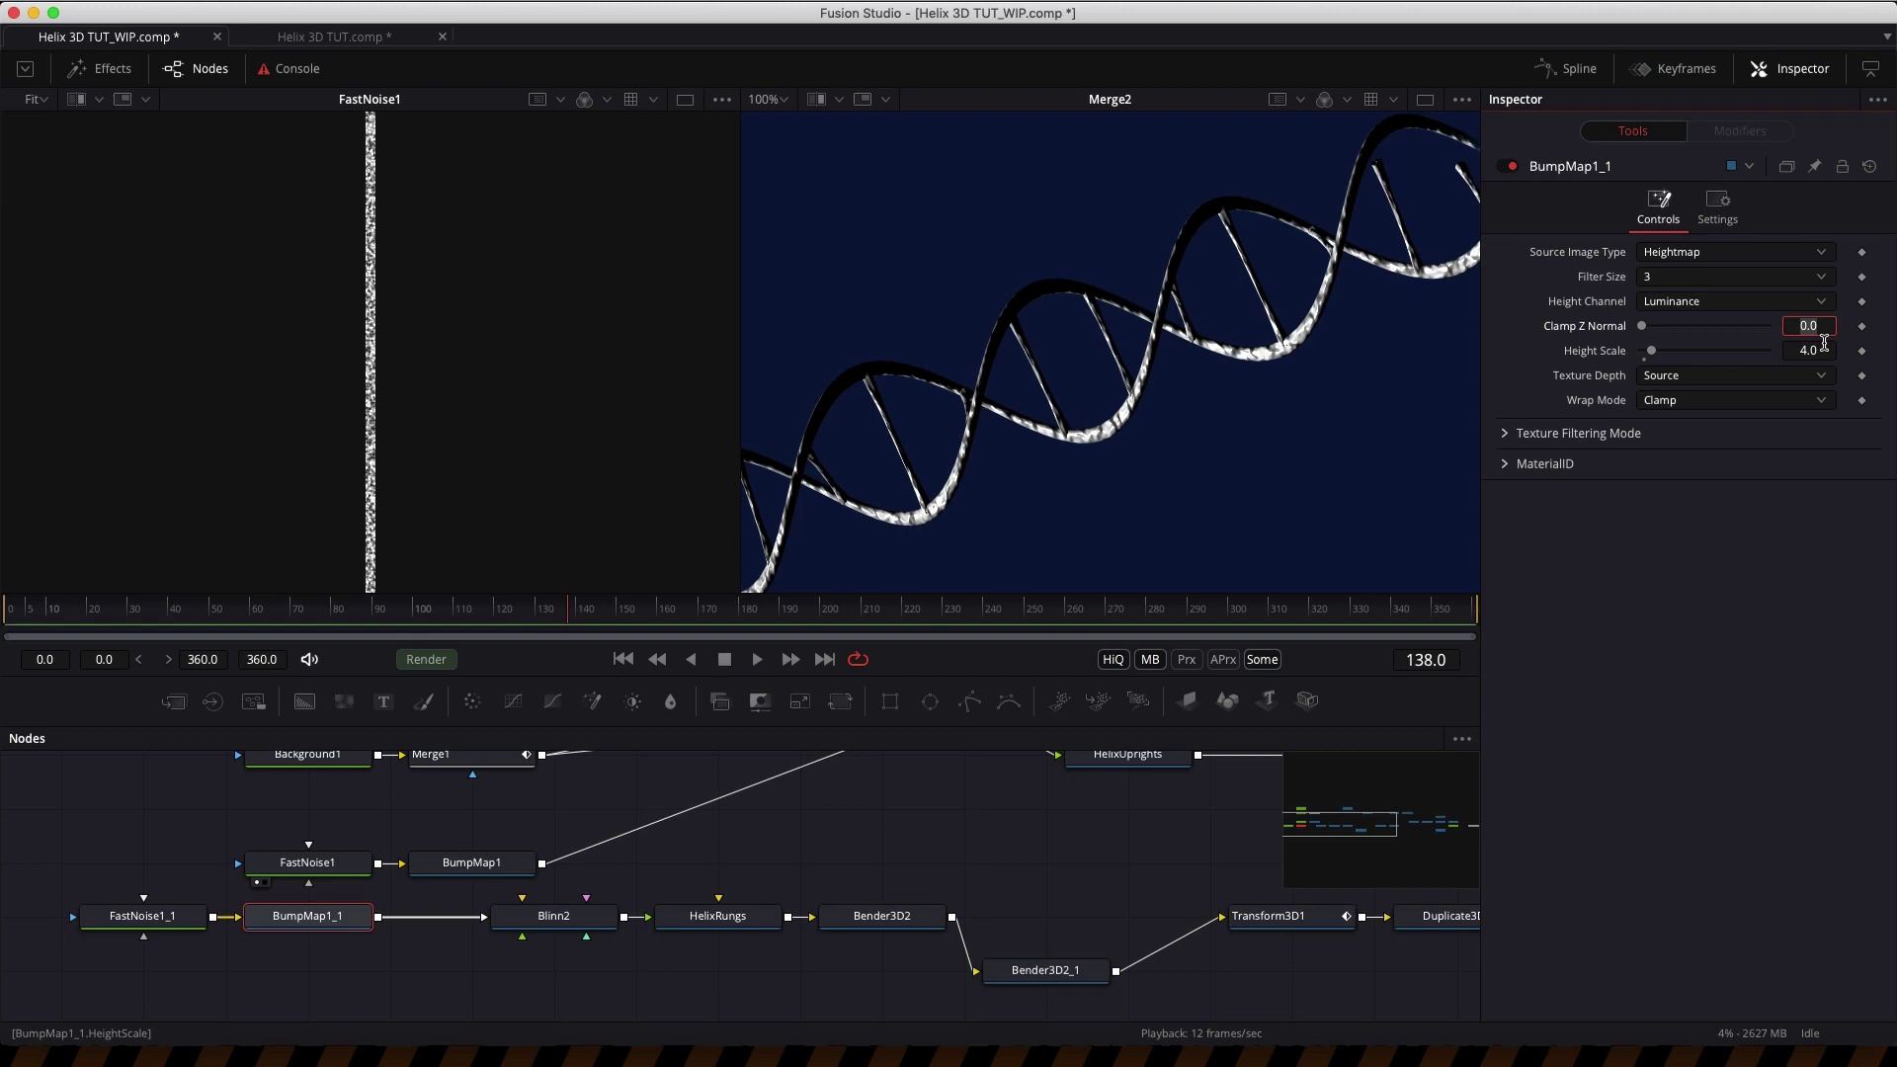
{"action": "scroll", "coordinate": [1822, 354], "scroll_direction": "up", "scroll_amount": 1}
{"action": "left_click", "coordinate": [756, 659]}
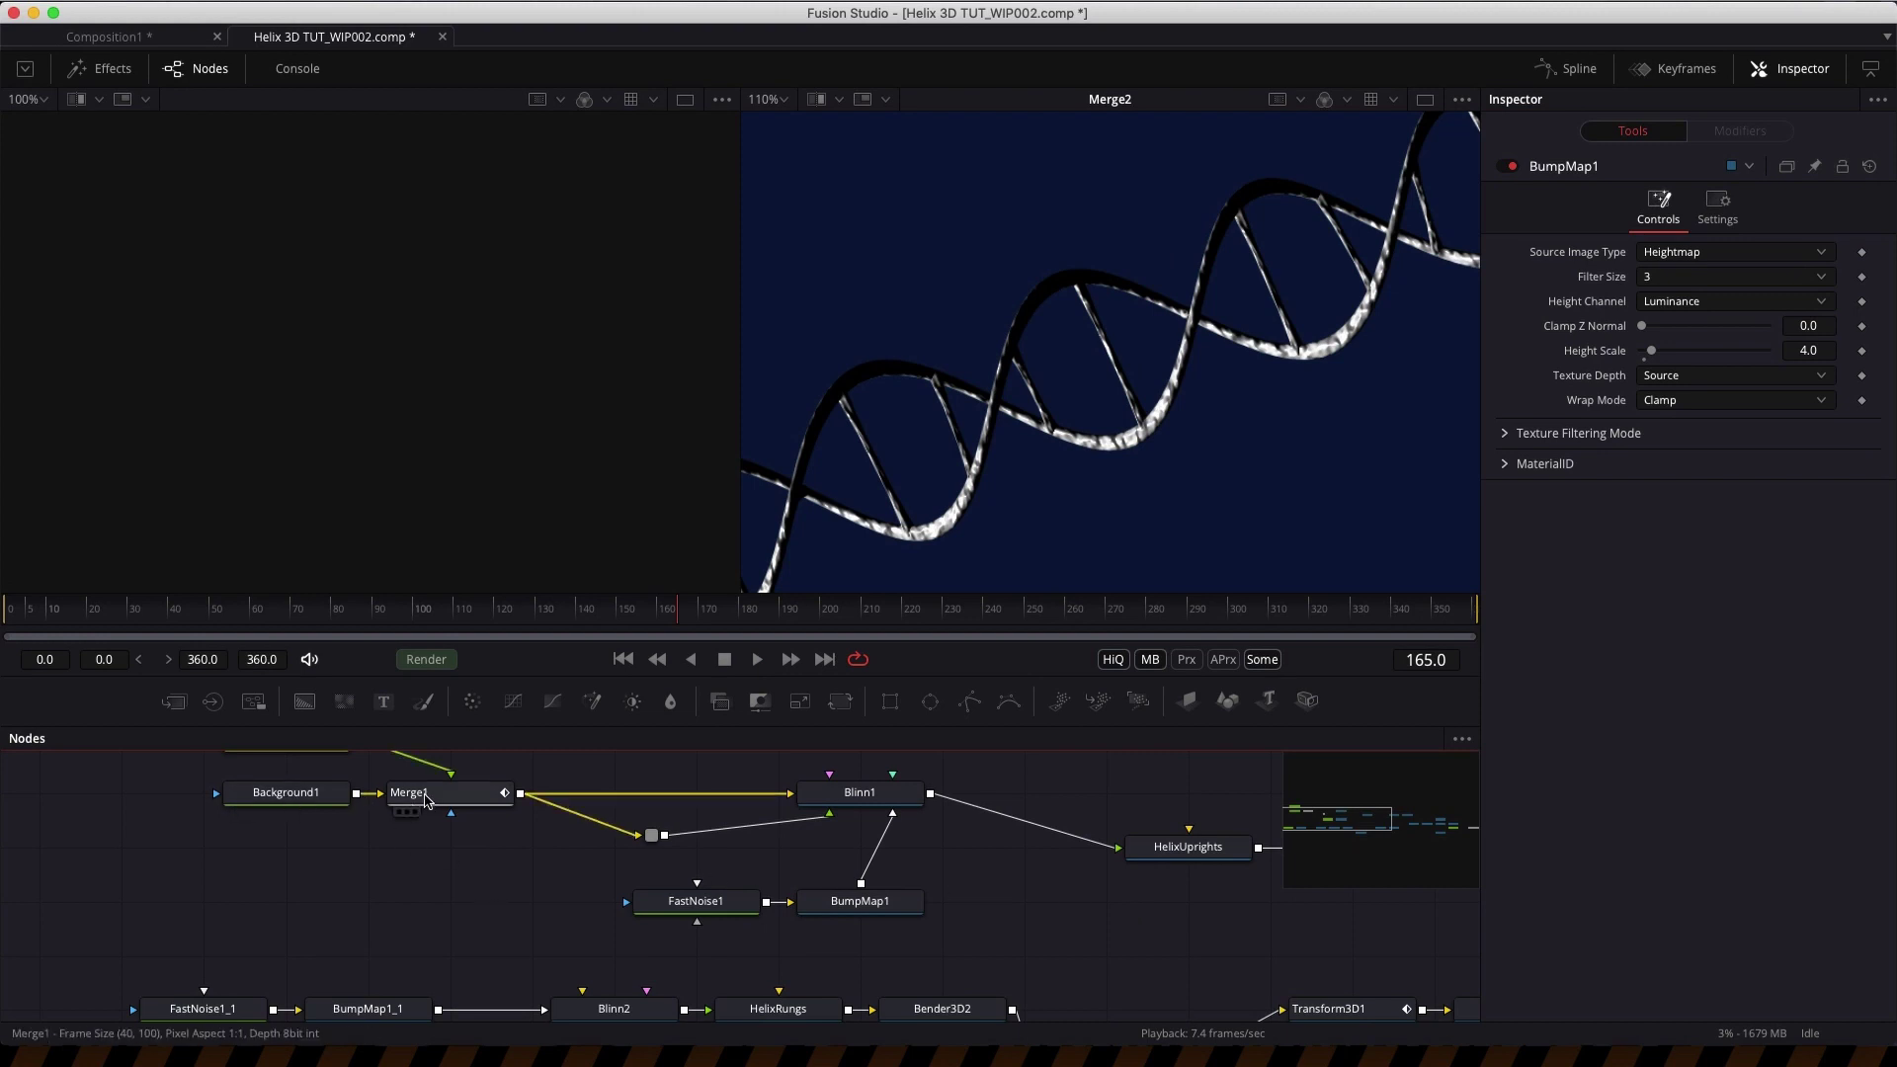
- View Merge1, set Background1's red to 0.55 and green to 0.75, and connect Background1 to Blinn2's Diffuse Color Material input
{"action": "left_click_drag", "start_coordinate": [427, 798], "coordinate": [297, 523]}
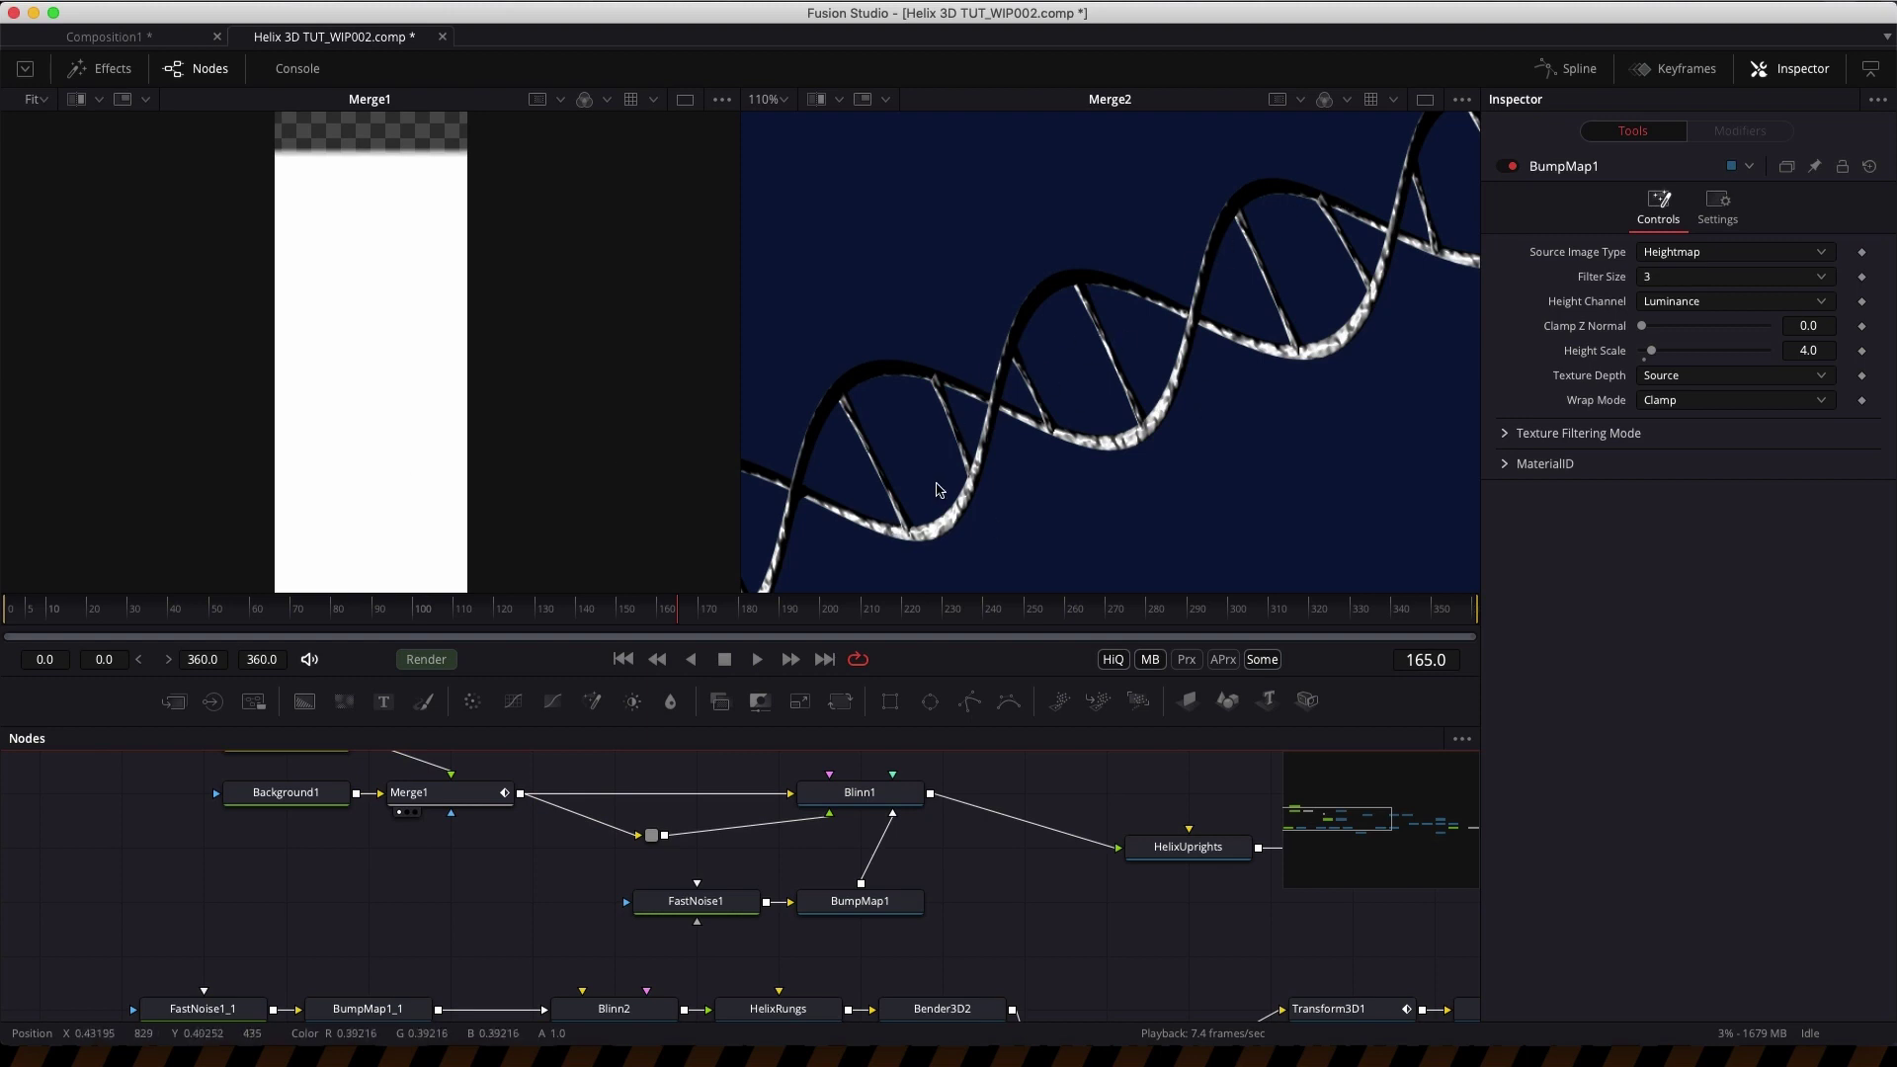
{"action": "left_click", "coordinate": [289, 806]}
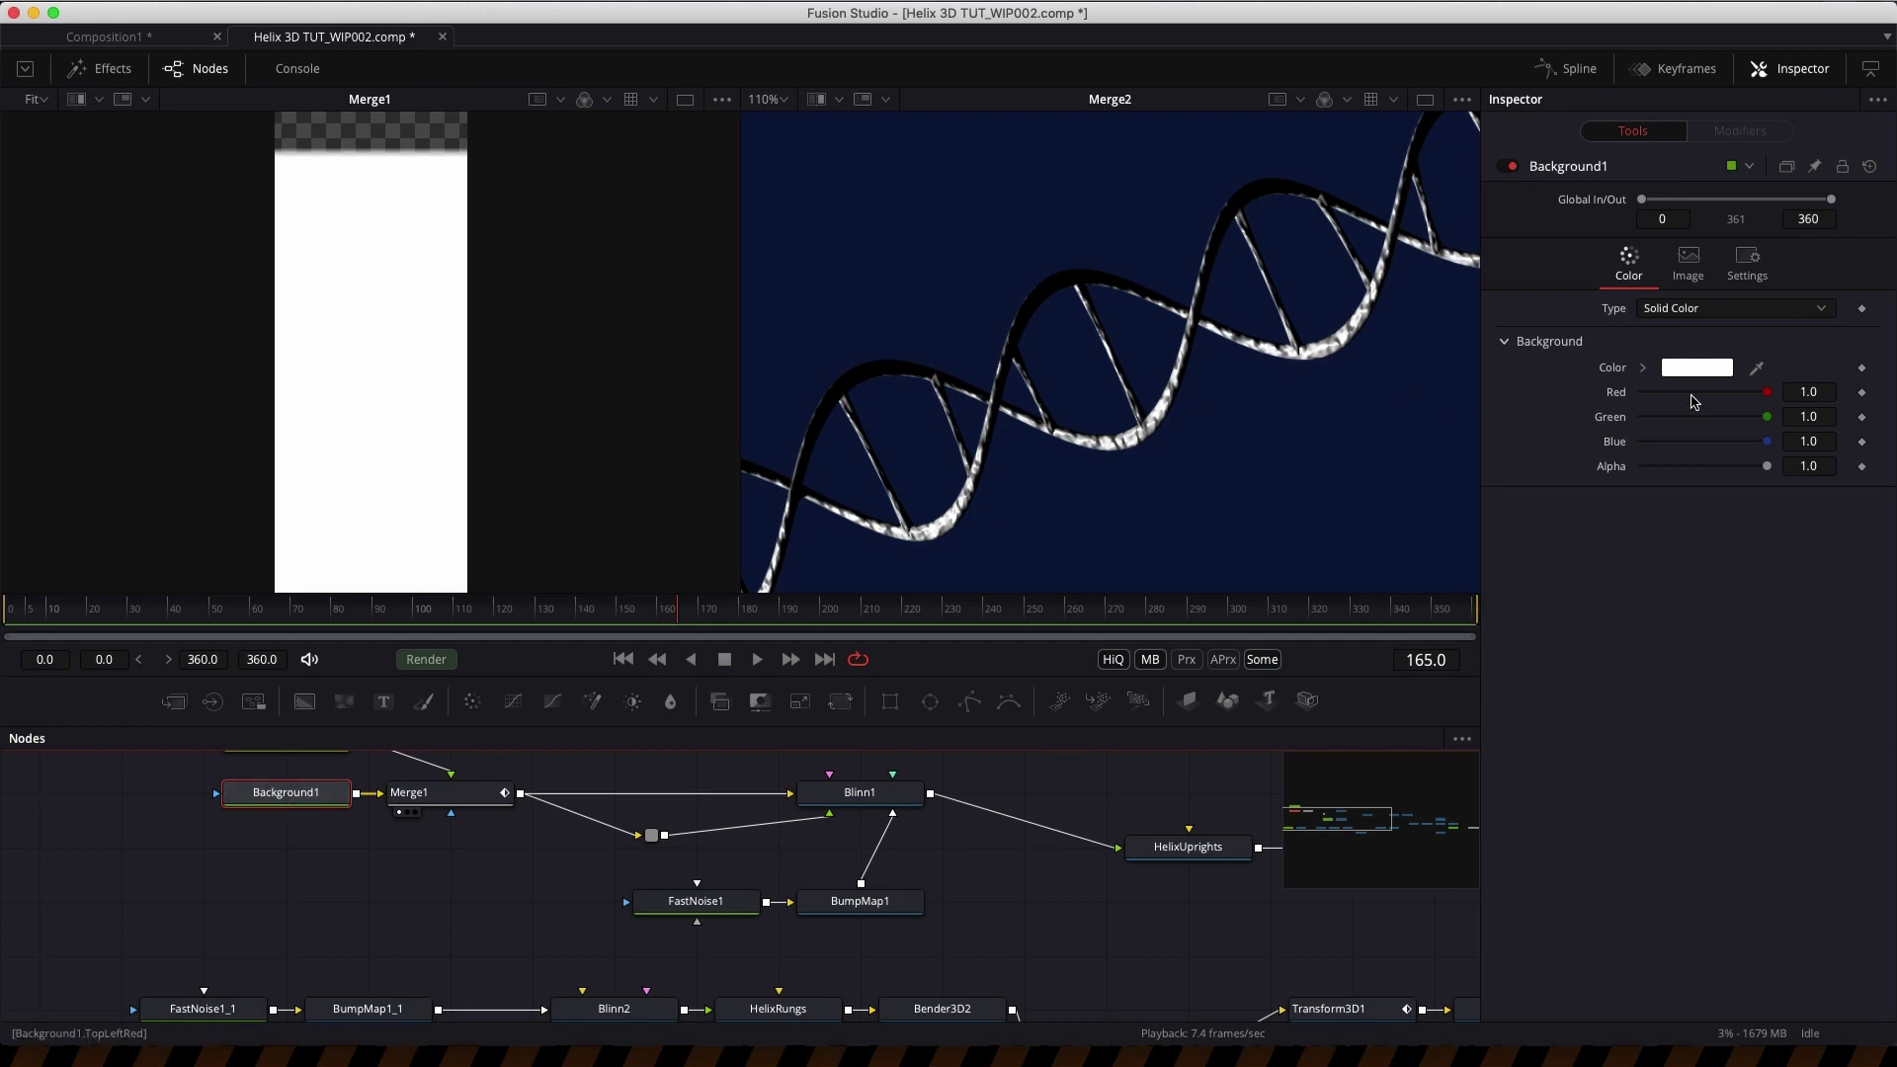
{"action": "mouse_move", "coordinate": [1766, 416]}
{"action": "left_mouse_down"}
{"action": "mouse_move", "coordinate": [1715, 400]}
{"action": "mouse_move", "coordinate": [1745, 421]}
{"action": "left_mouse_up"}
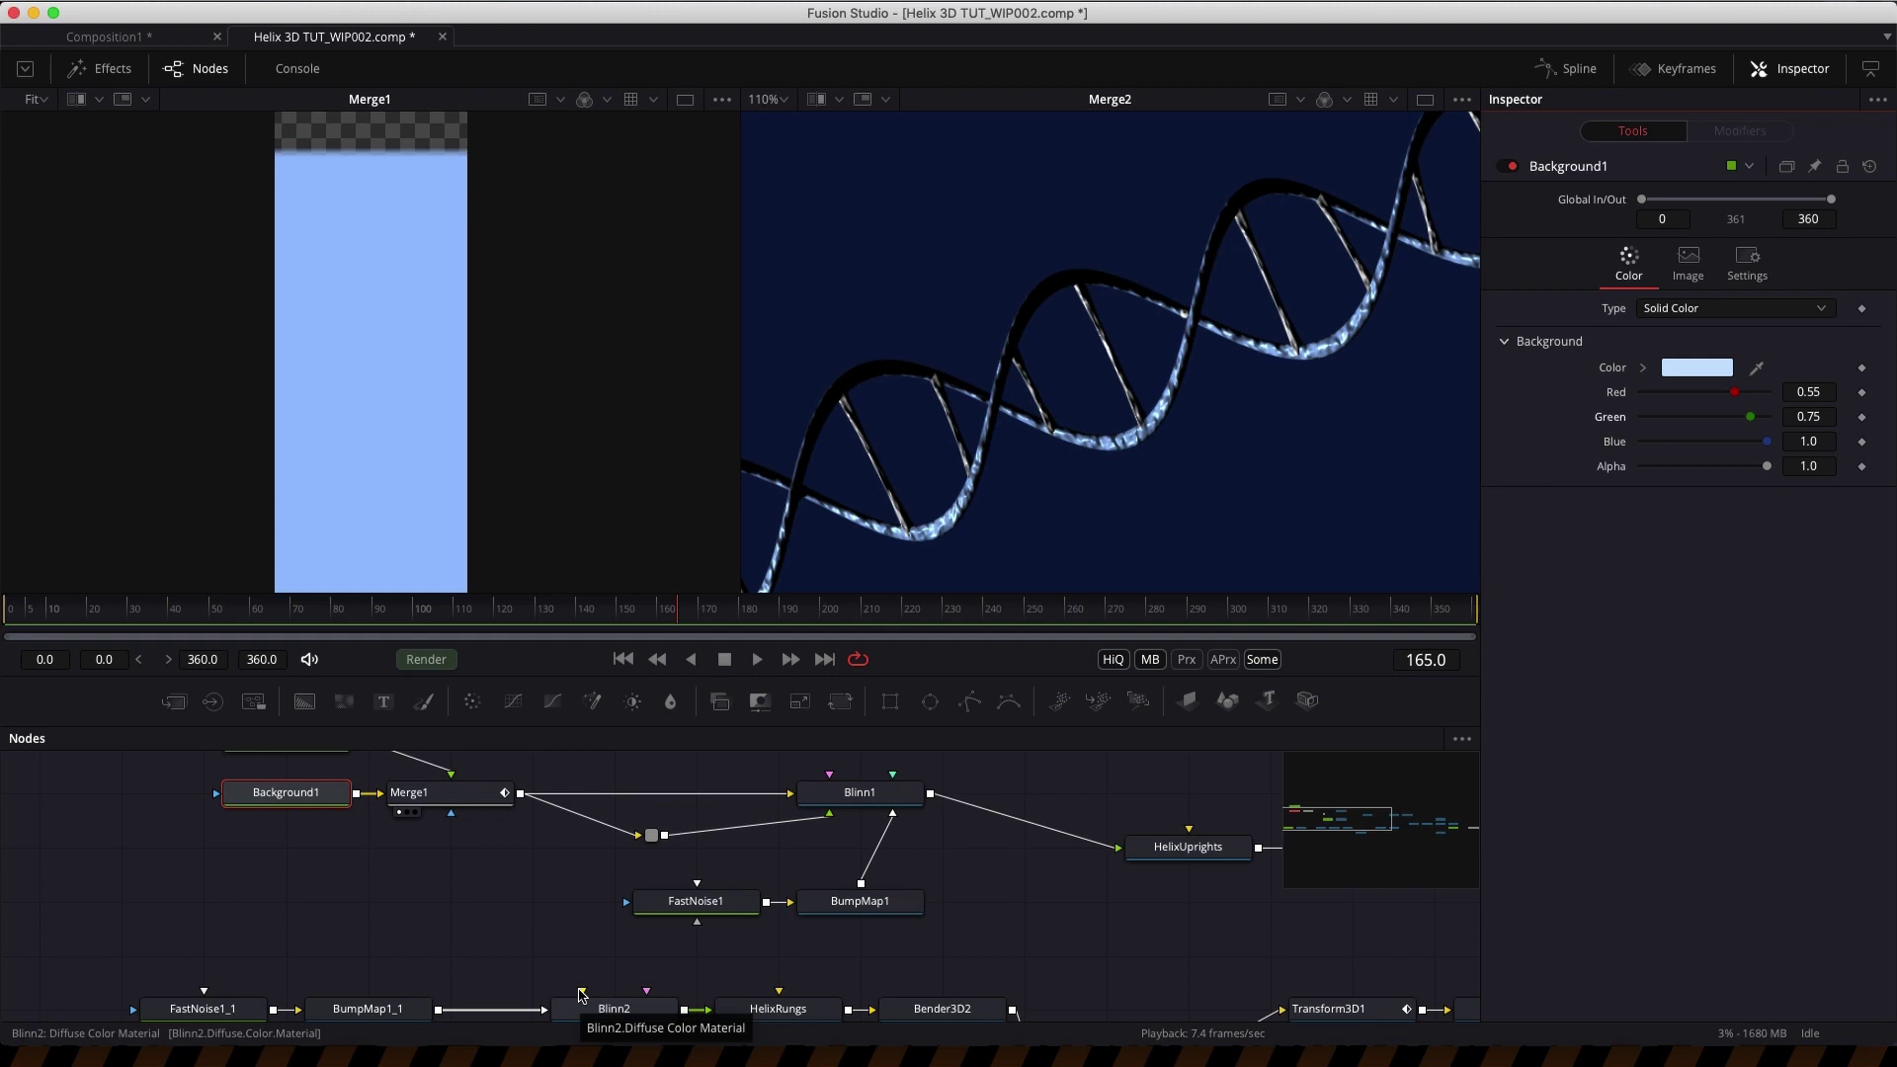
{"action": "left_click_drag", "start_coordinate": [354, 797], "coordinate": [583, 990]}
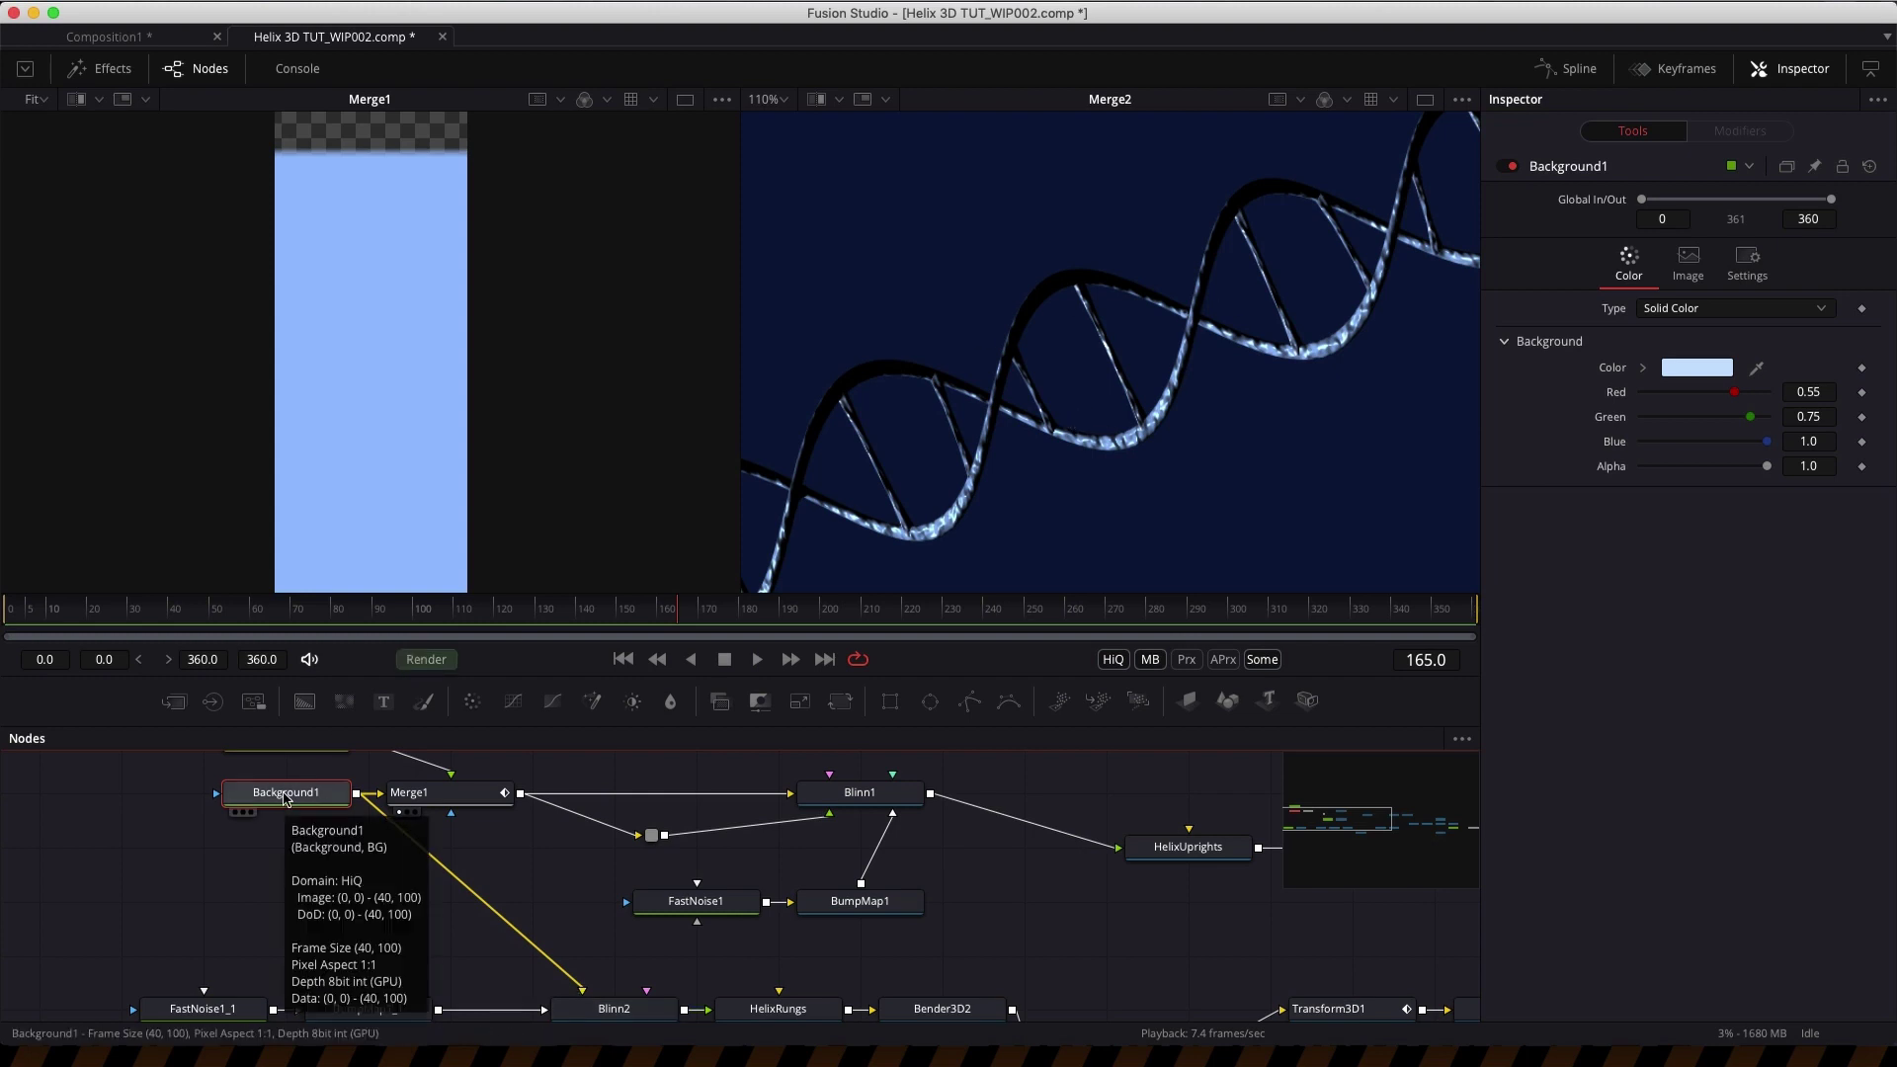
- Move Bender3D2_1 up into line with Bender3D2 and Transform3D1 in the rungs branch
{"action": "scroll", "coordinate": [1086, 883], "scroll_direction": "right", "scroll_amount": 3}
{"action": "scroll", "coordinate": [1086, 882], "scroll_direction": "down", "scroll_amount": 2}
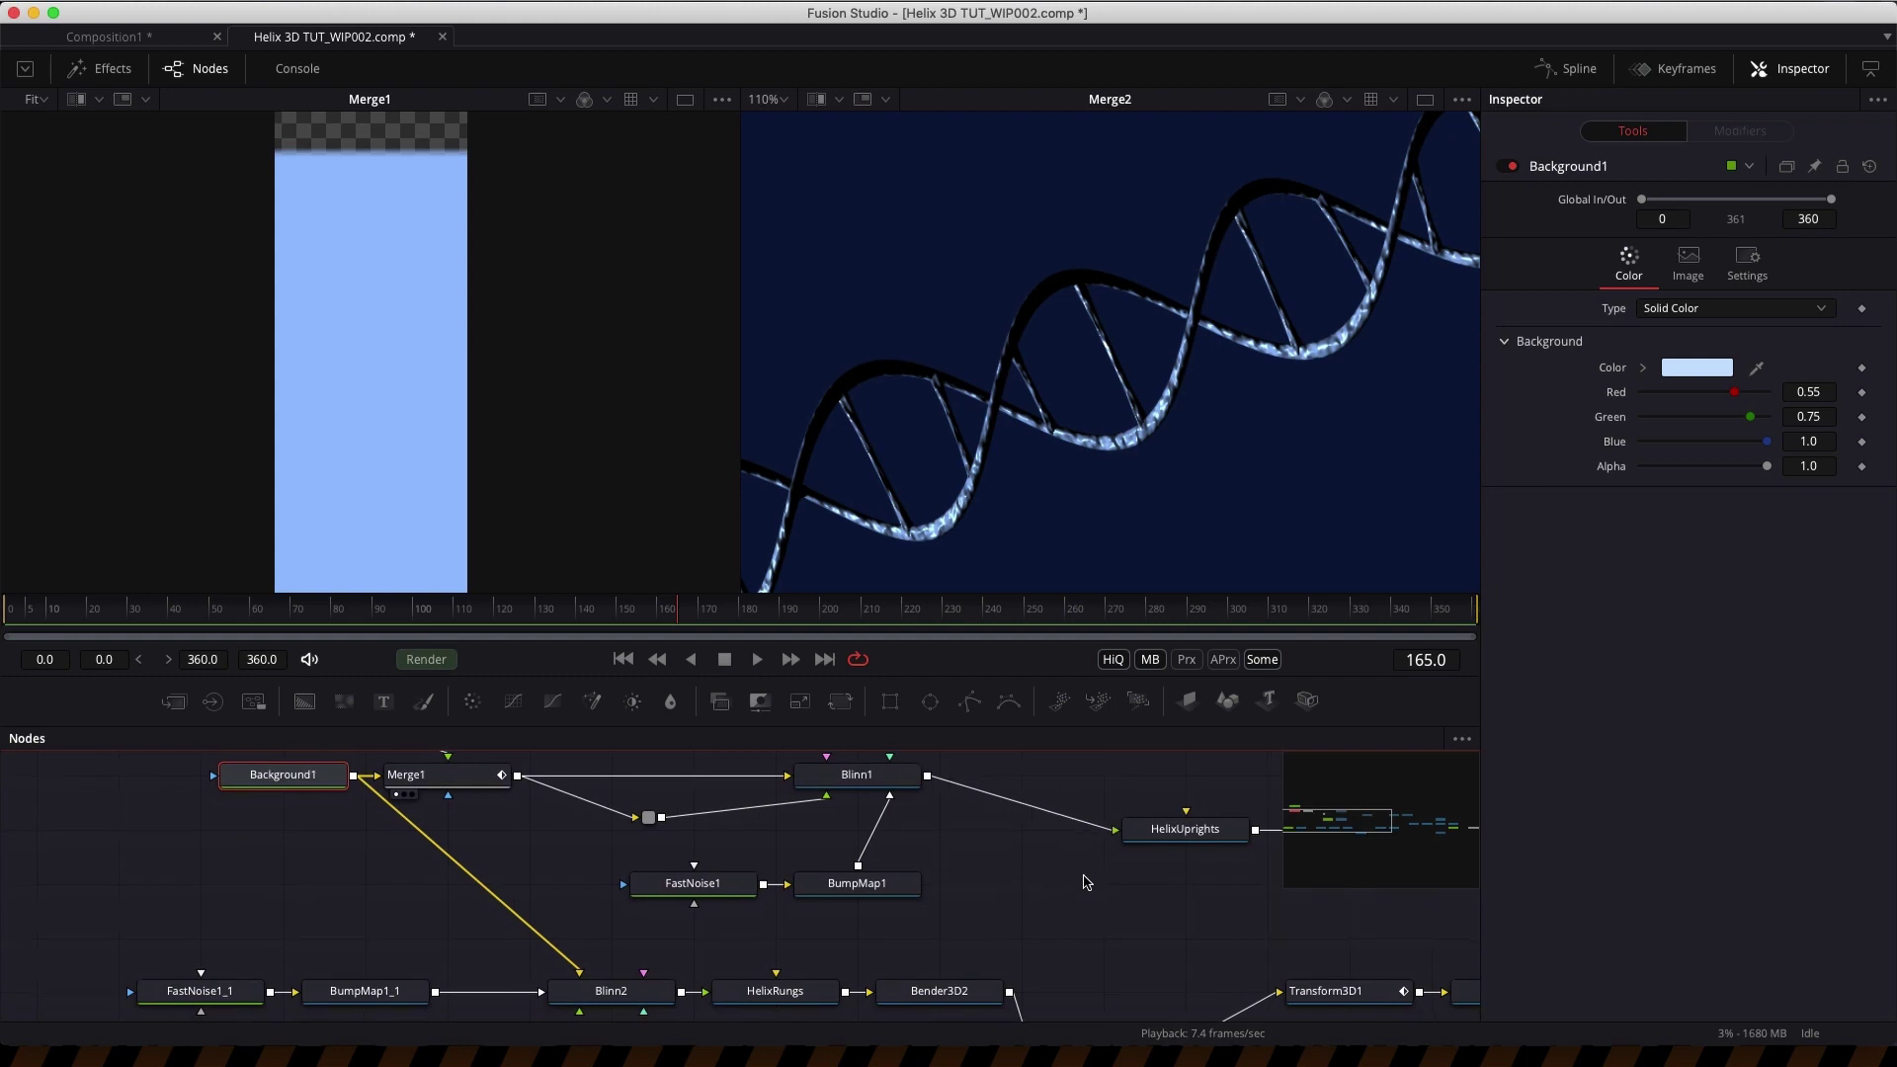
{"action": "scroll", "coordinate": [1086, 882], "scroll_direction": "right", "scroll_amount": 5}
{"action": "scroll", "coordinate": [1086, 883], "scroll_direction": "down", "scroll_amount": 2}
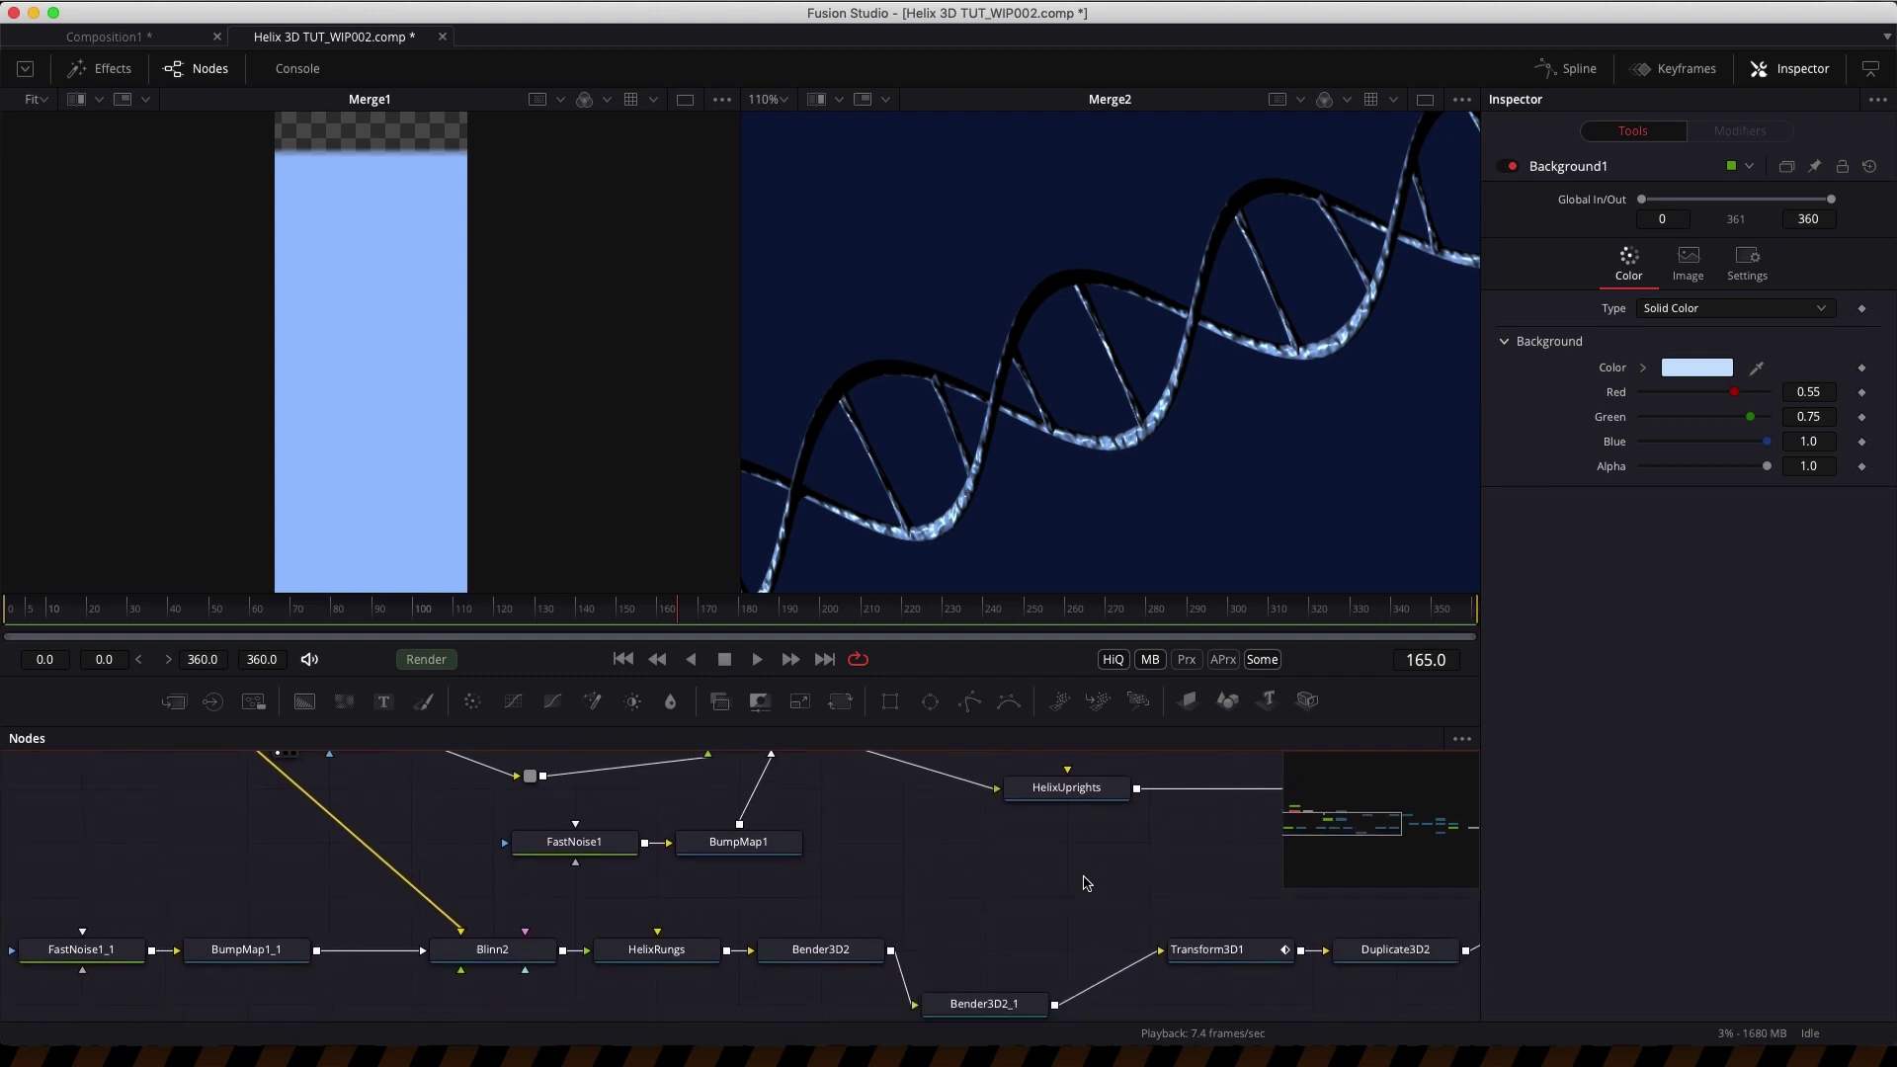
{"action": "scroll", "coordinate": [1086, 882], "scroll_direction": "right", "scroll_amount": 10}
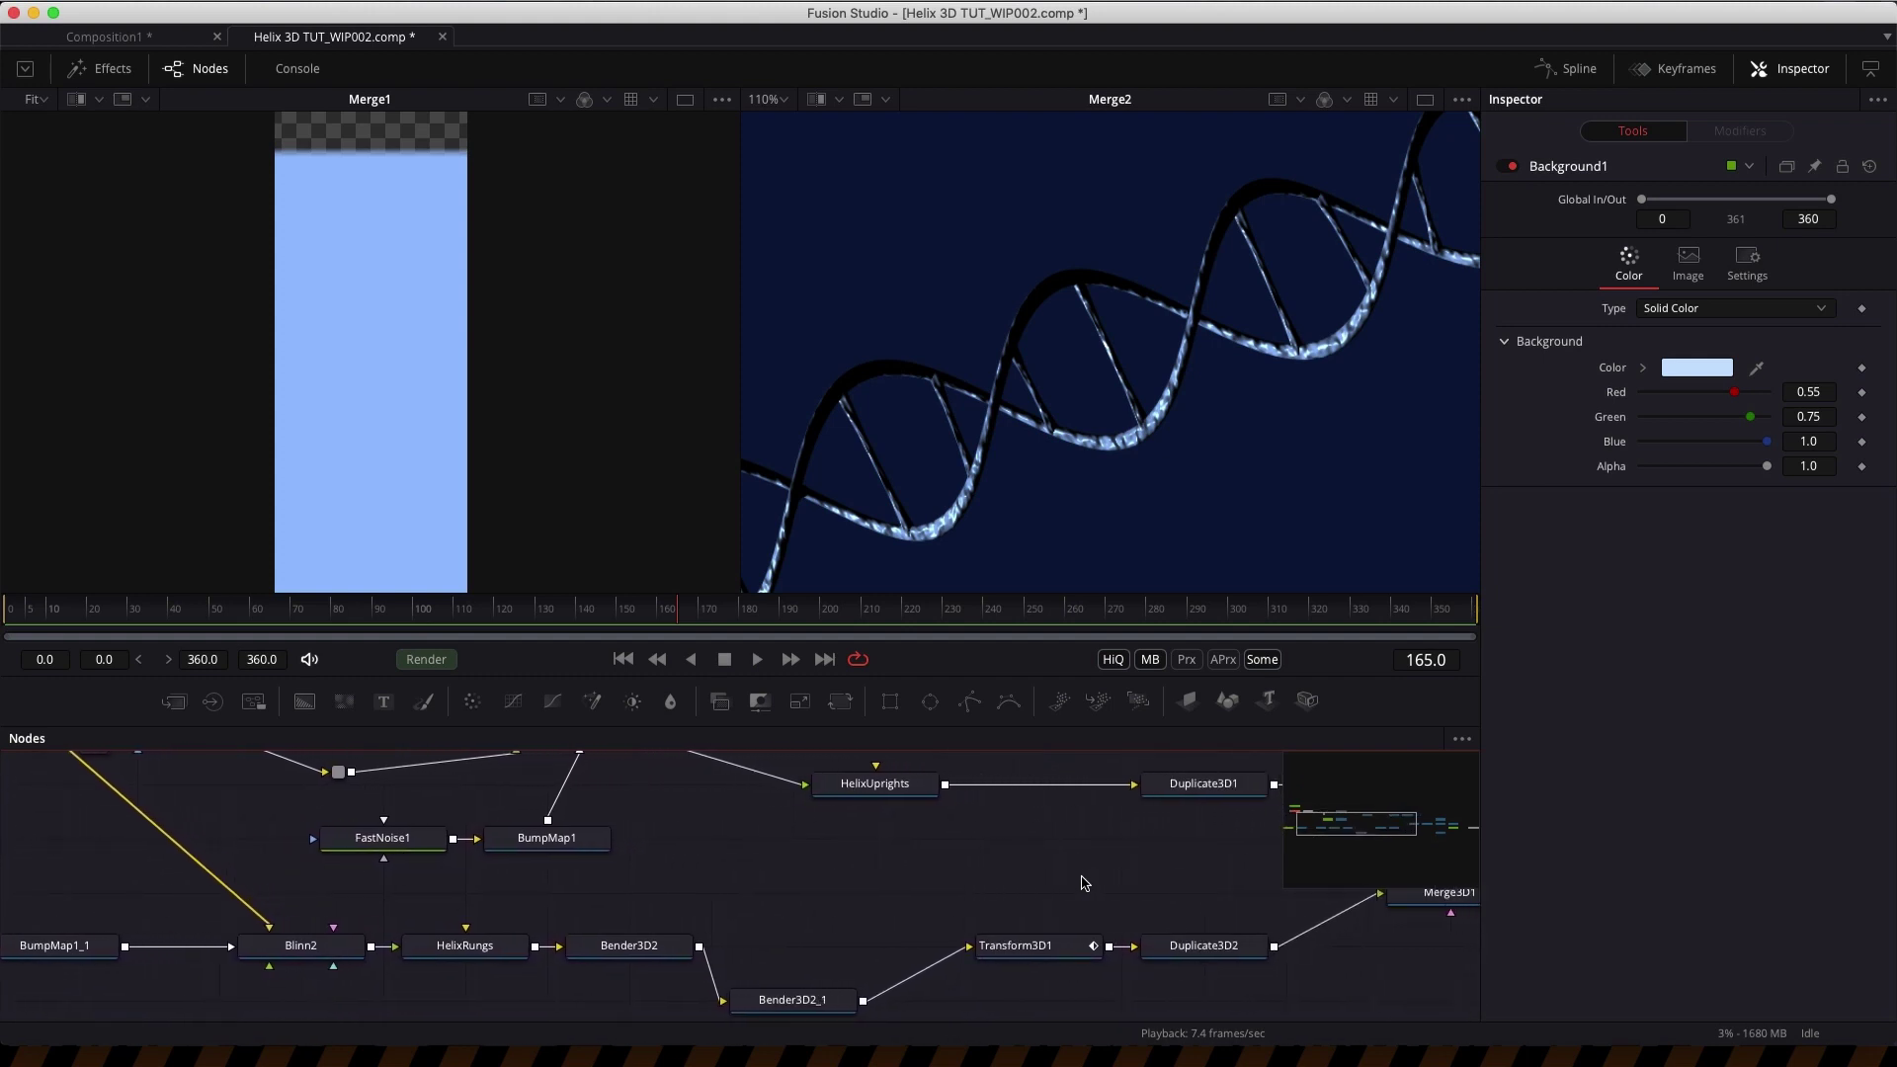
{"action": "scroll", "coordinate": [1083, 883], "scroll_direction": "right", "scroll_amount": 1}
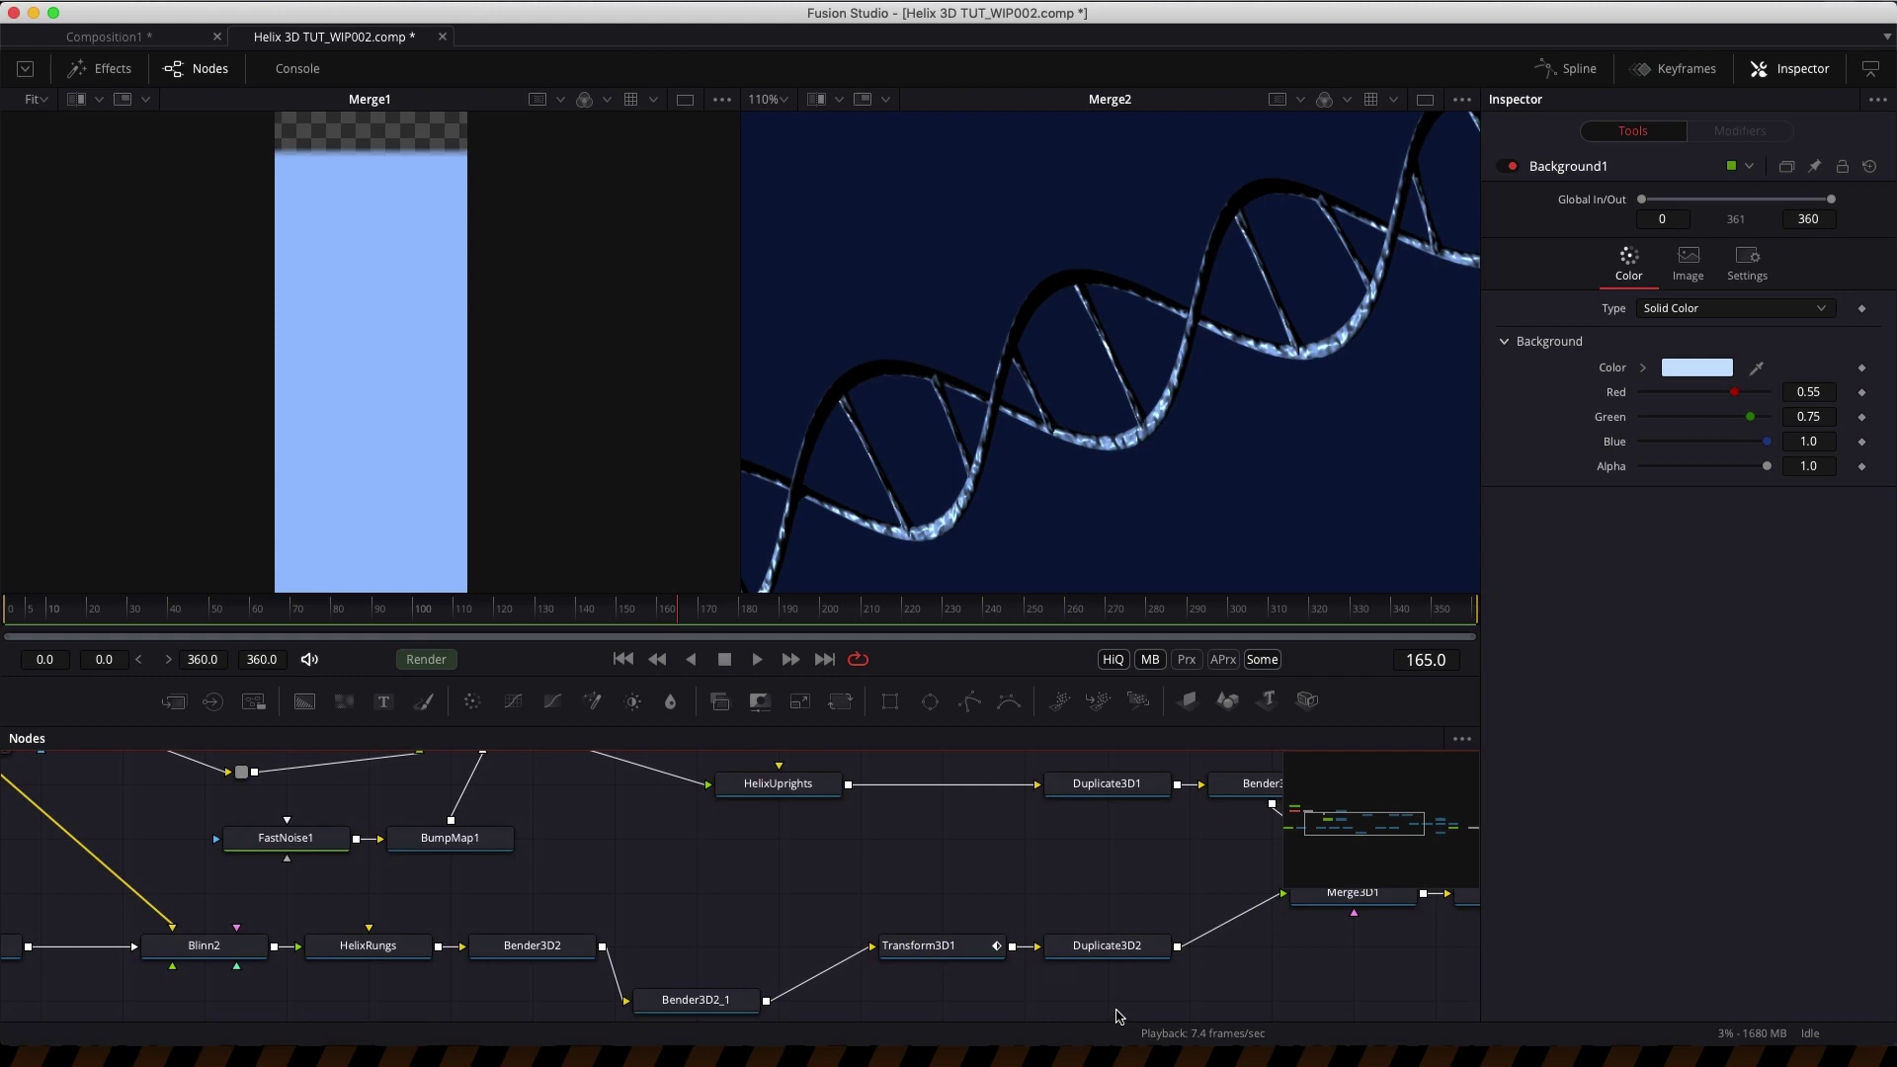
{"action": "left_click", "coordinate": [1117, 955]}
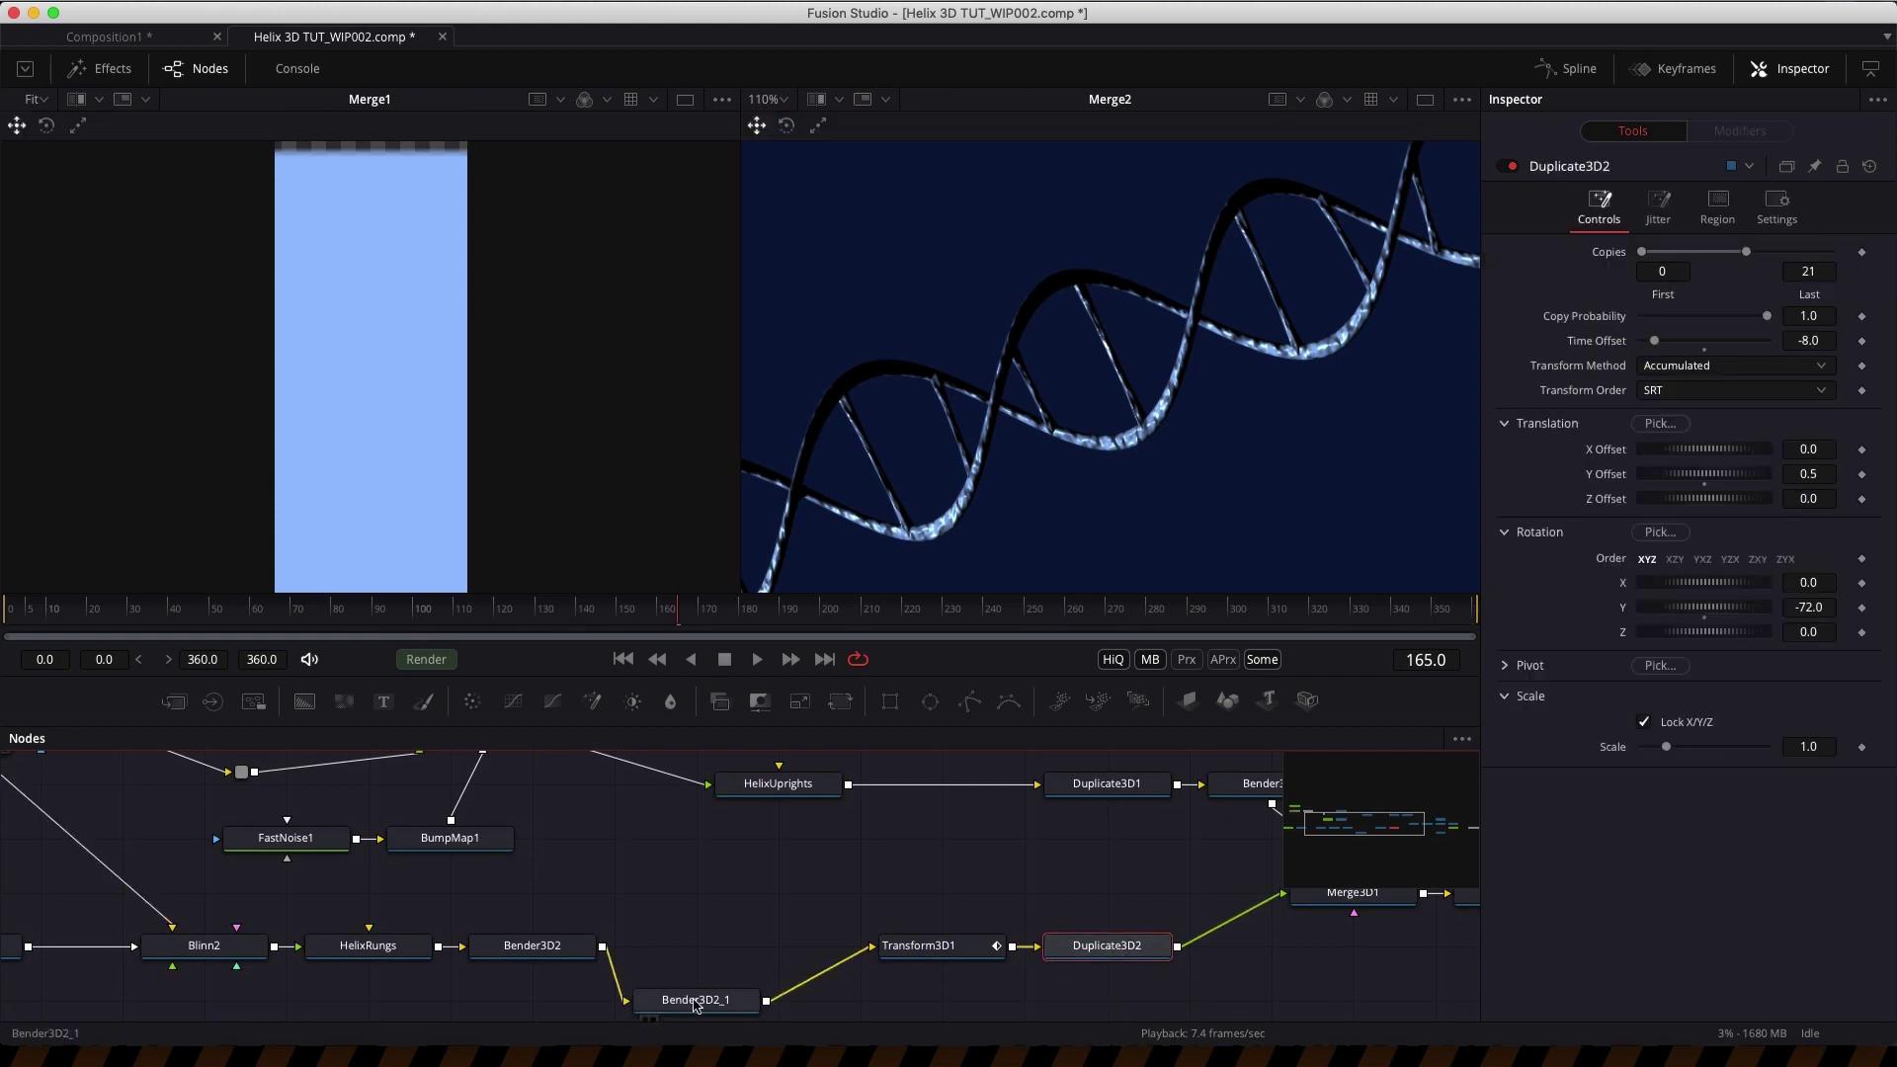
{"action": "left_click_drag", "start_coordinate": [692, 1008], "coordinate": [691, 954]}
- Set Duplicate3D2's Y translation offset to 0.25 and its Y rotation to -36
{"action": "left_click", "coordinate": [1109, 951]}
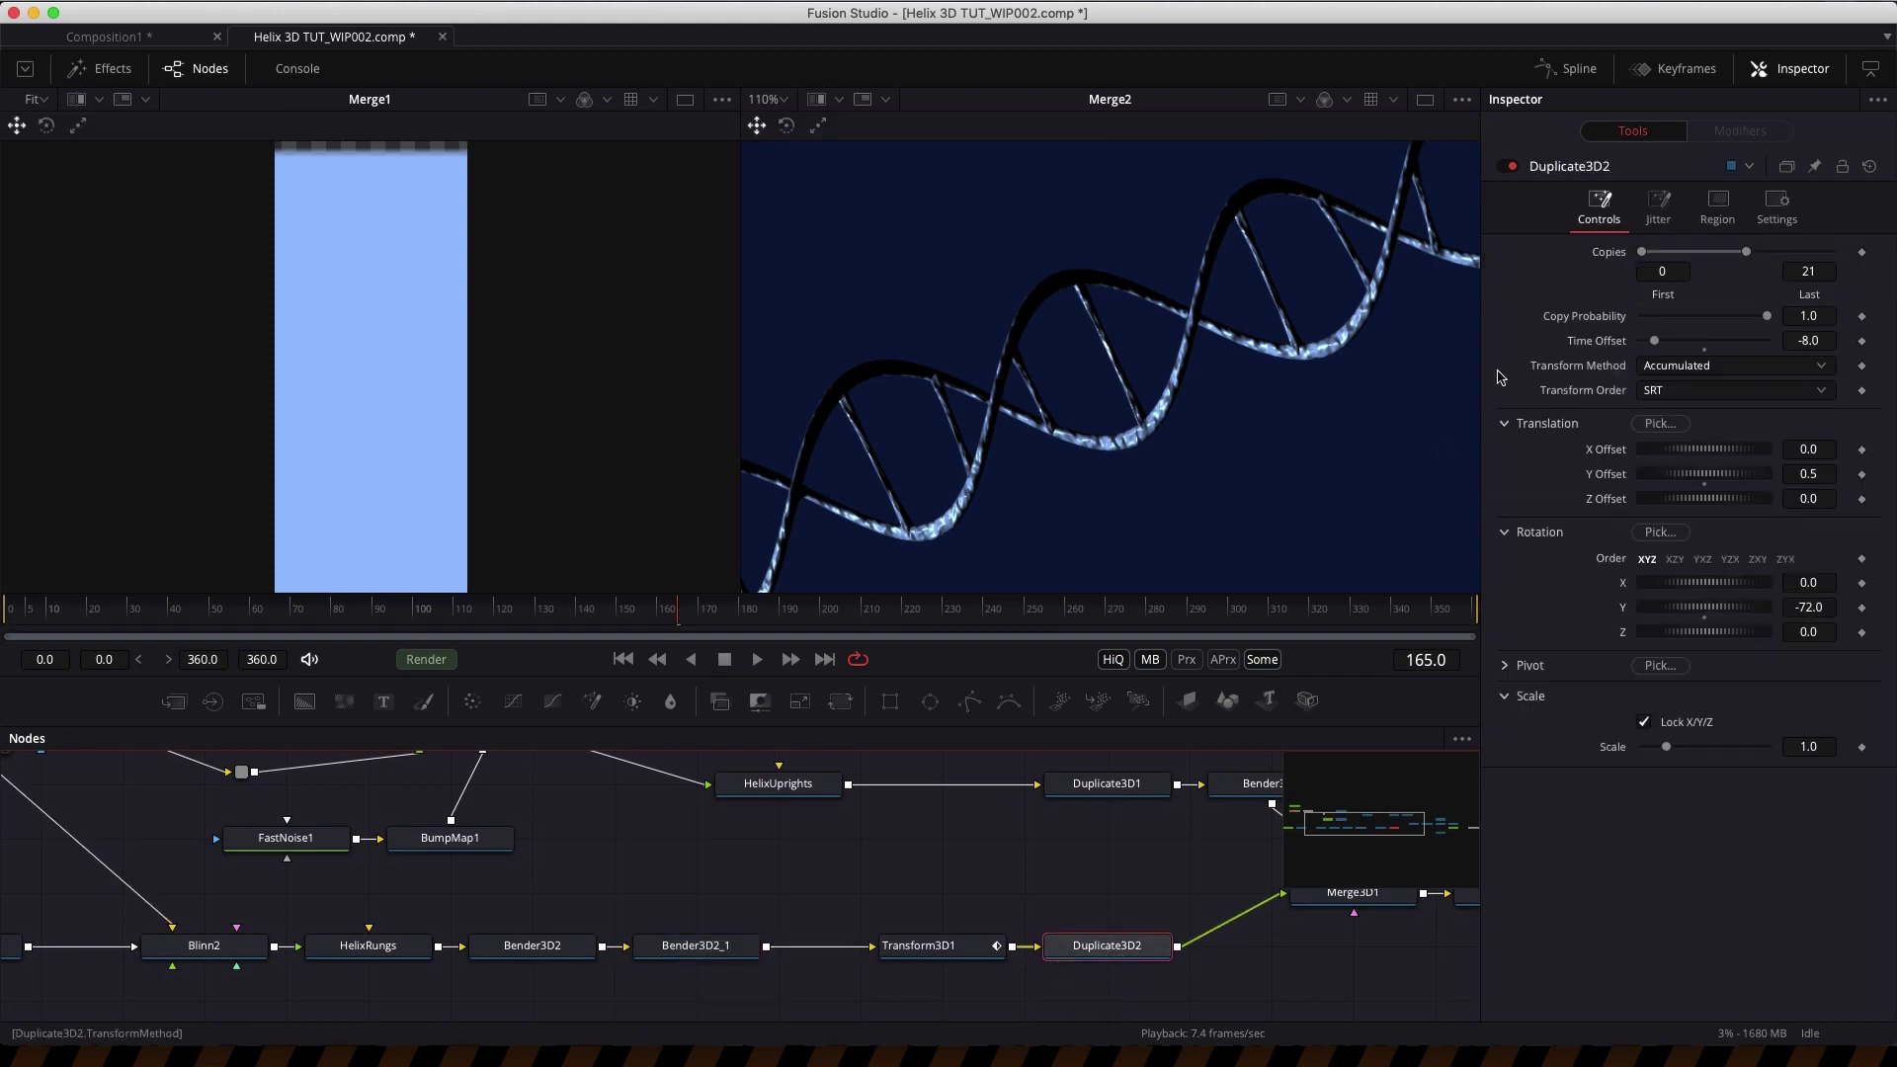
{"action": "left_click", "coordinate": [1828, 473]}
{"action": "key", "text": "BackSpace"}
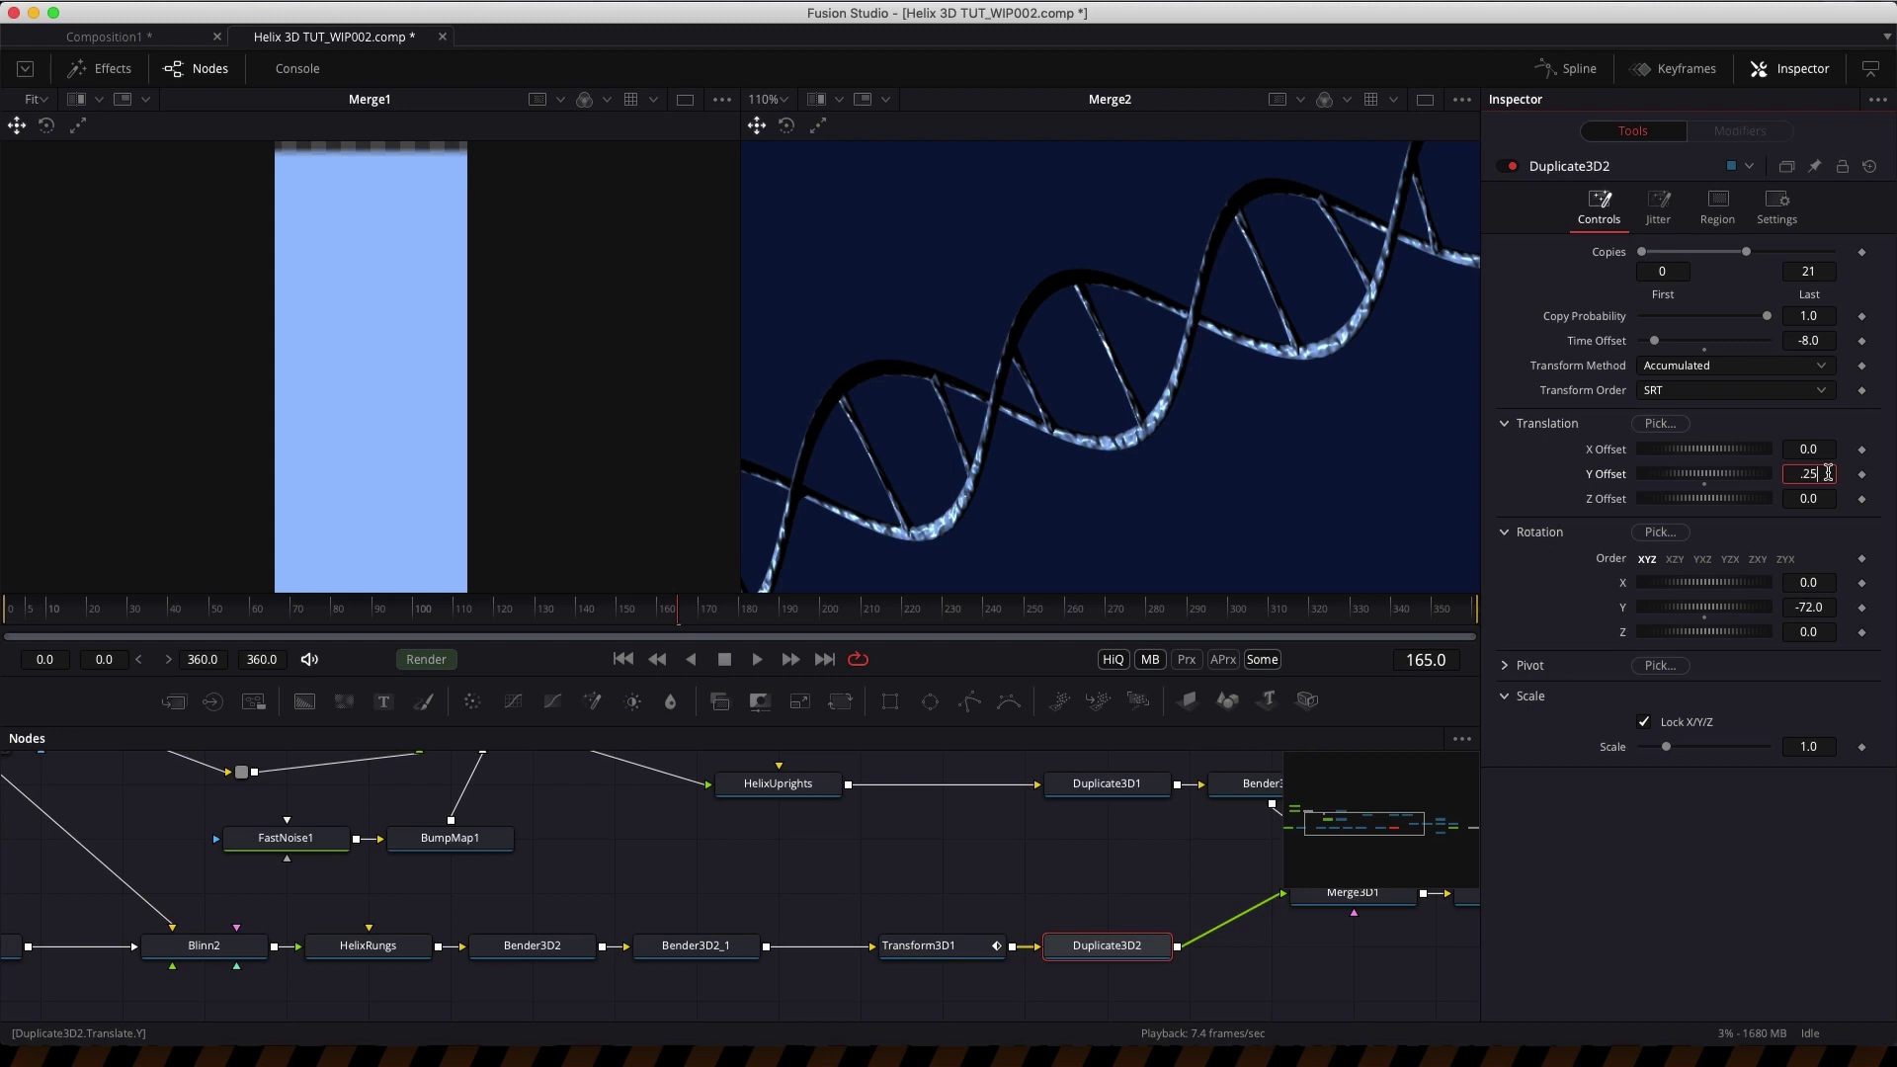
{"action": "type", "text": ".25"}
{"action": "key", "text": "Tab"}
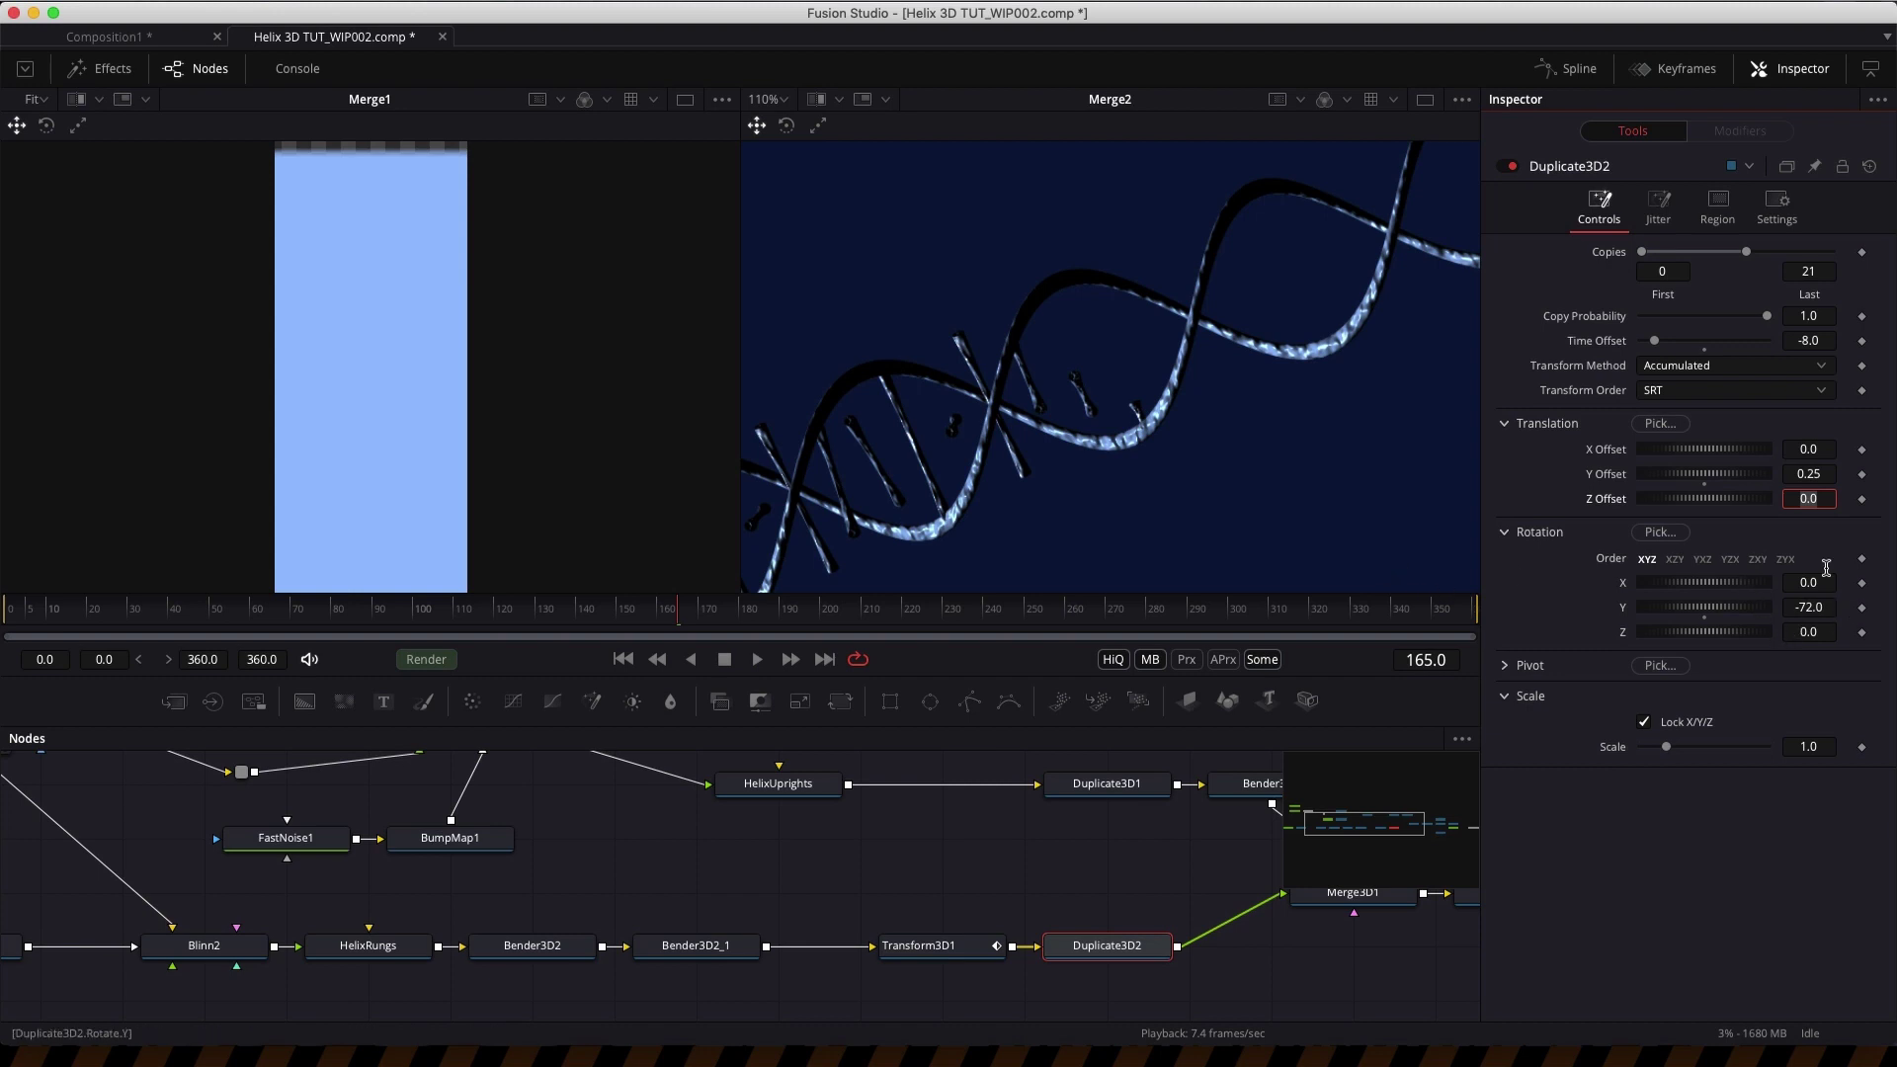
{"action": "left_click", "coordinate": [1833, 608]}
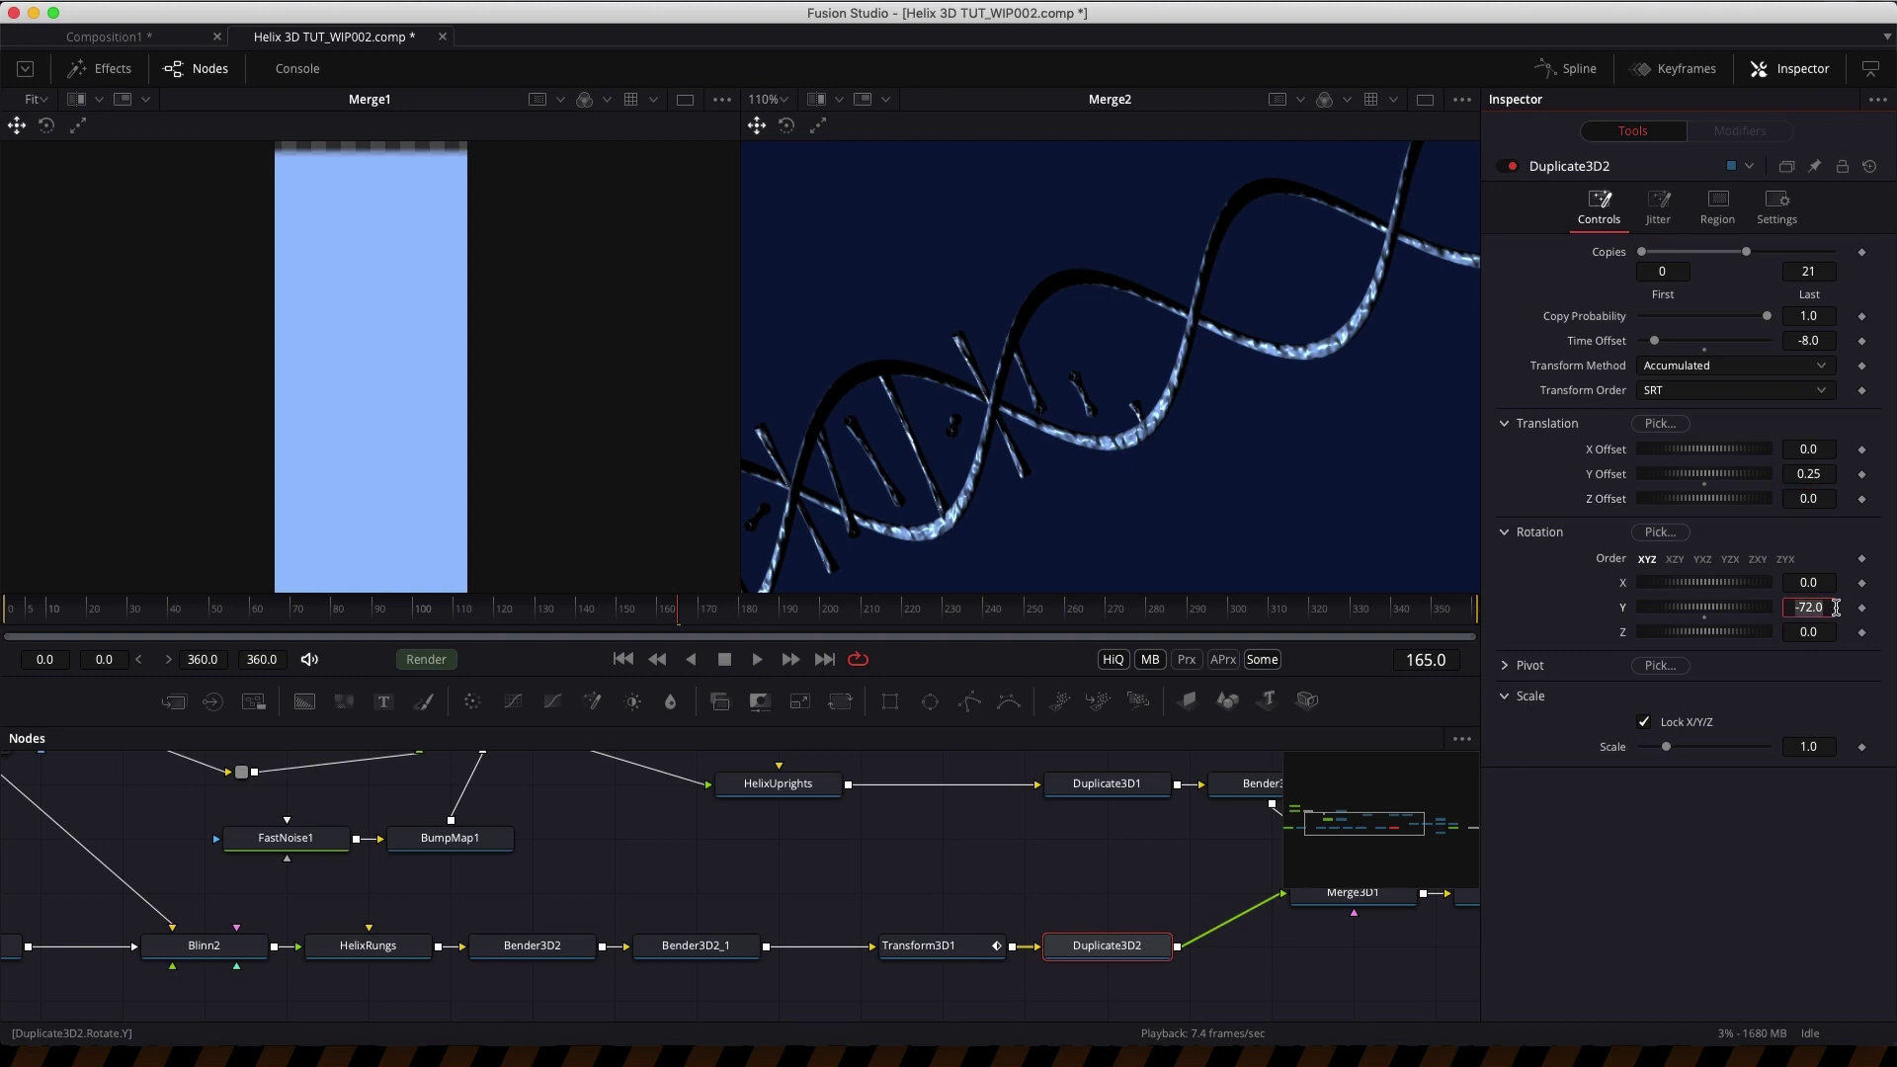
{"action": "type", "text": "-36"}
{"action": "key", "text": "Tab"}
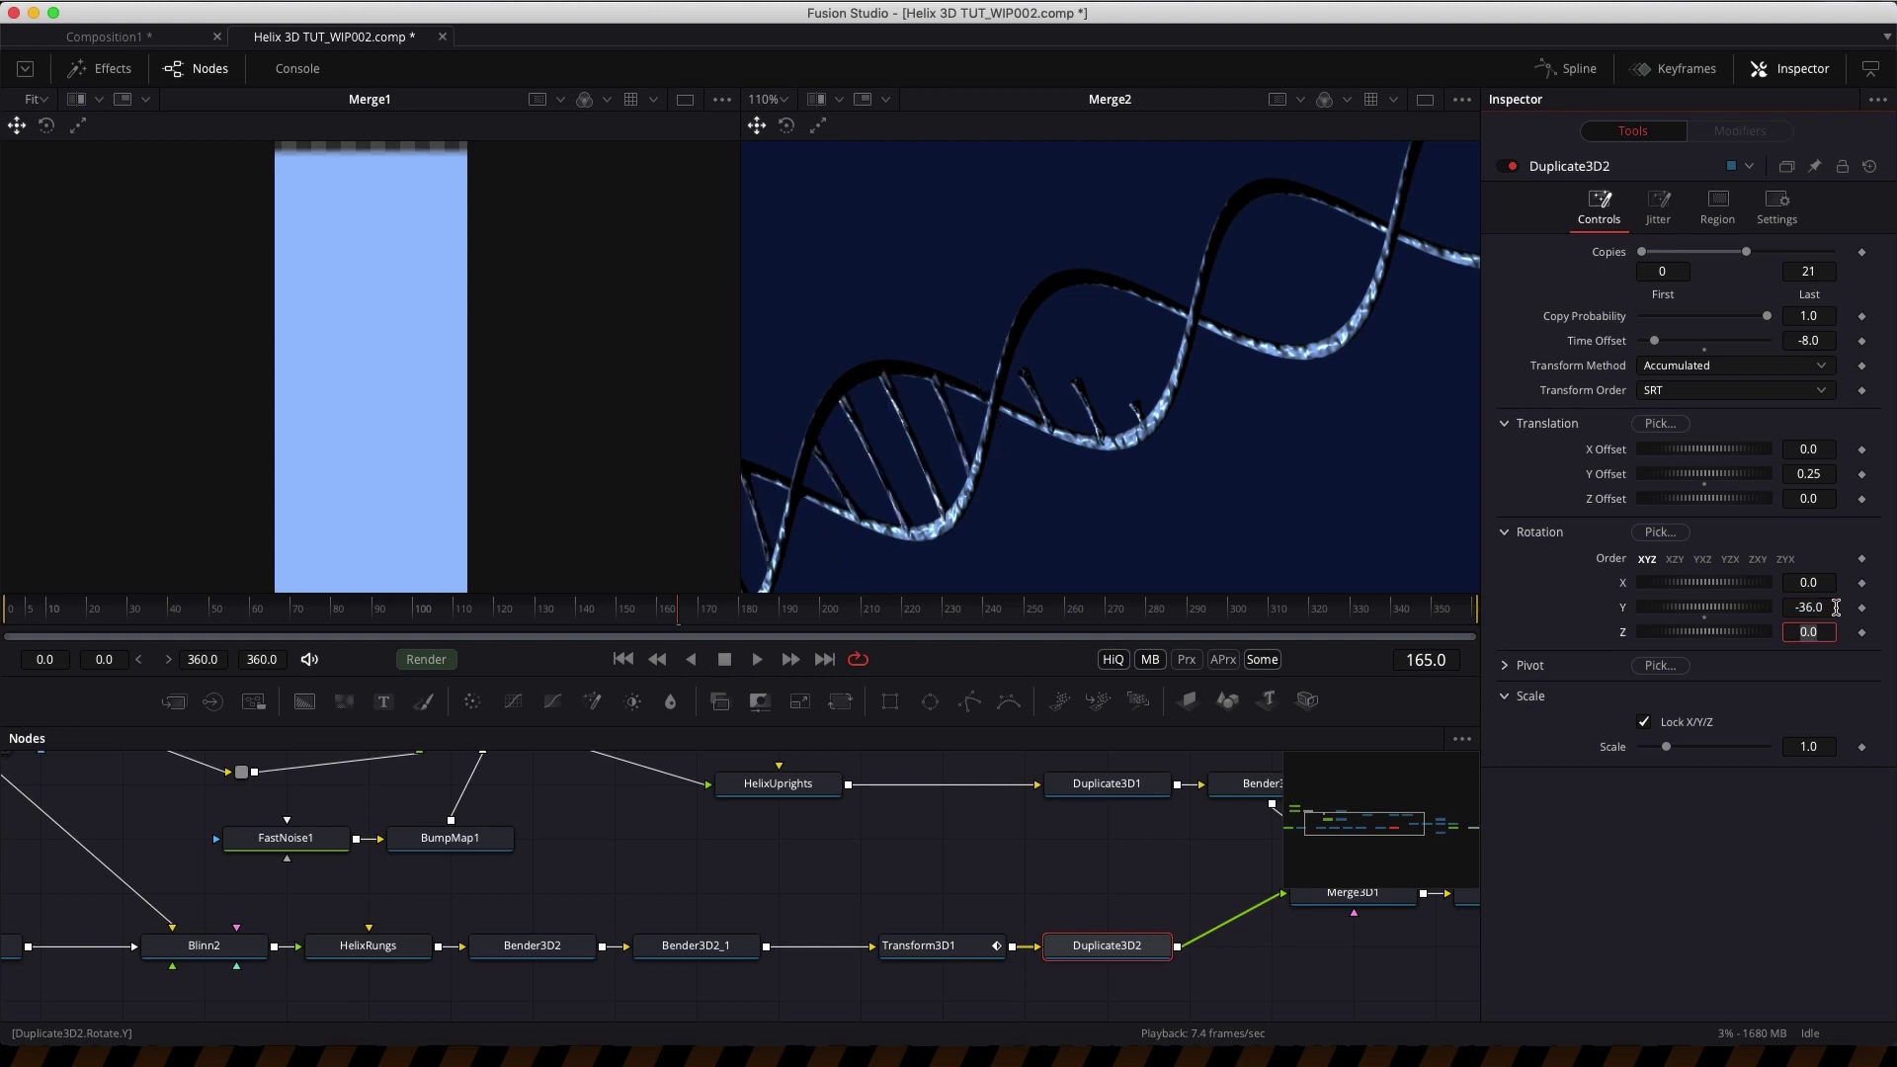
- Set Duplicate3D2's last copy to 41, then fit the Merge2 view and scrub to frame 353
{"action": "left_click", "coordinate": [1825, 270]}
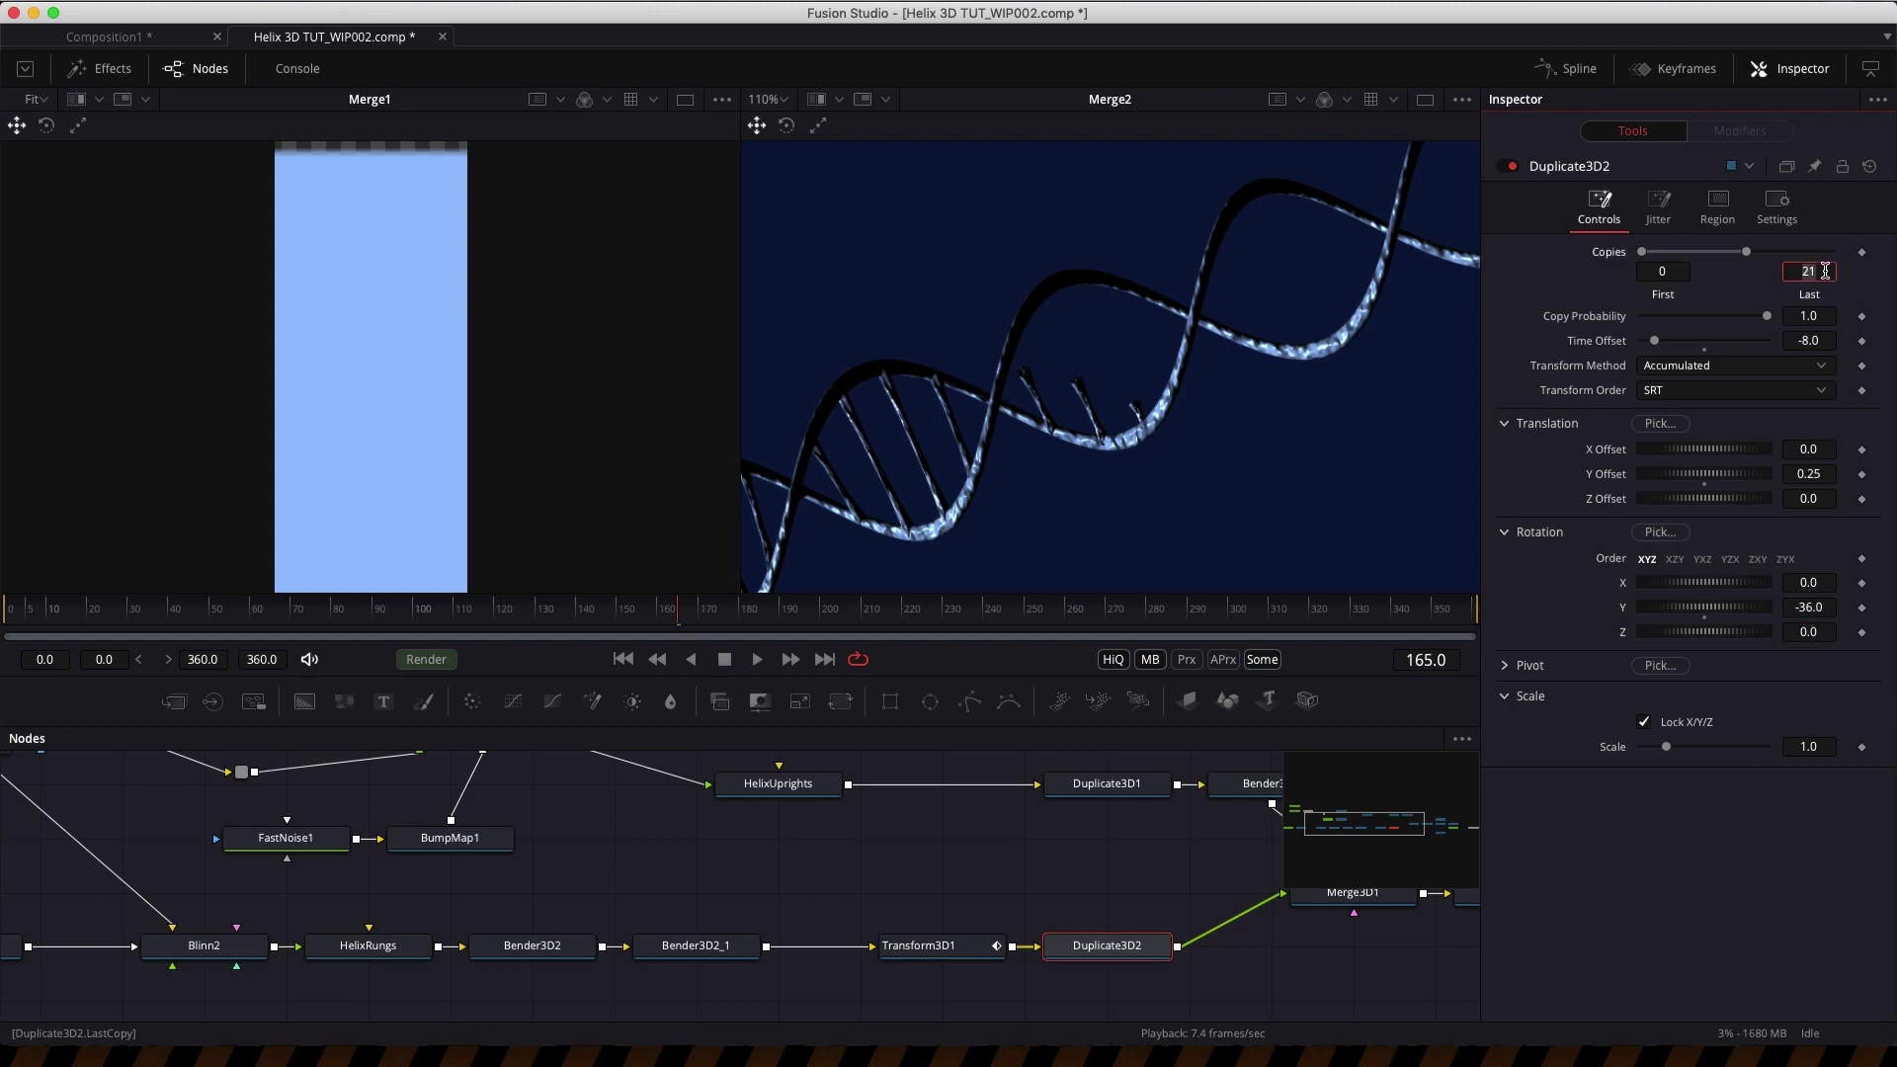
{"action": "type", "text": "41"}
{"action": "key", "text": "Tab"}
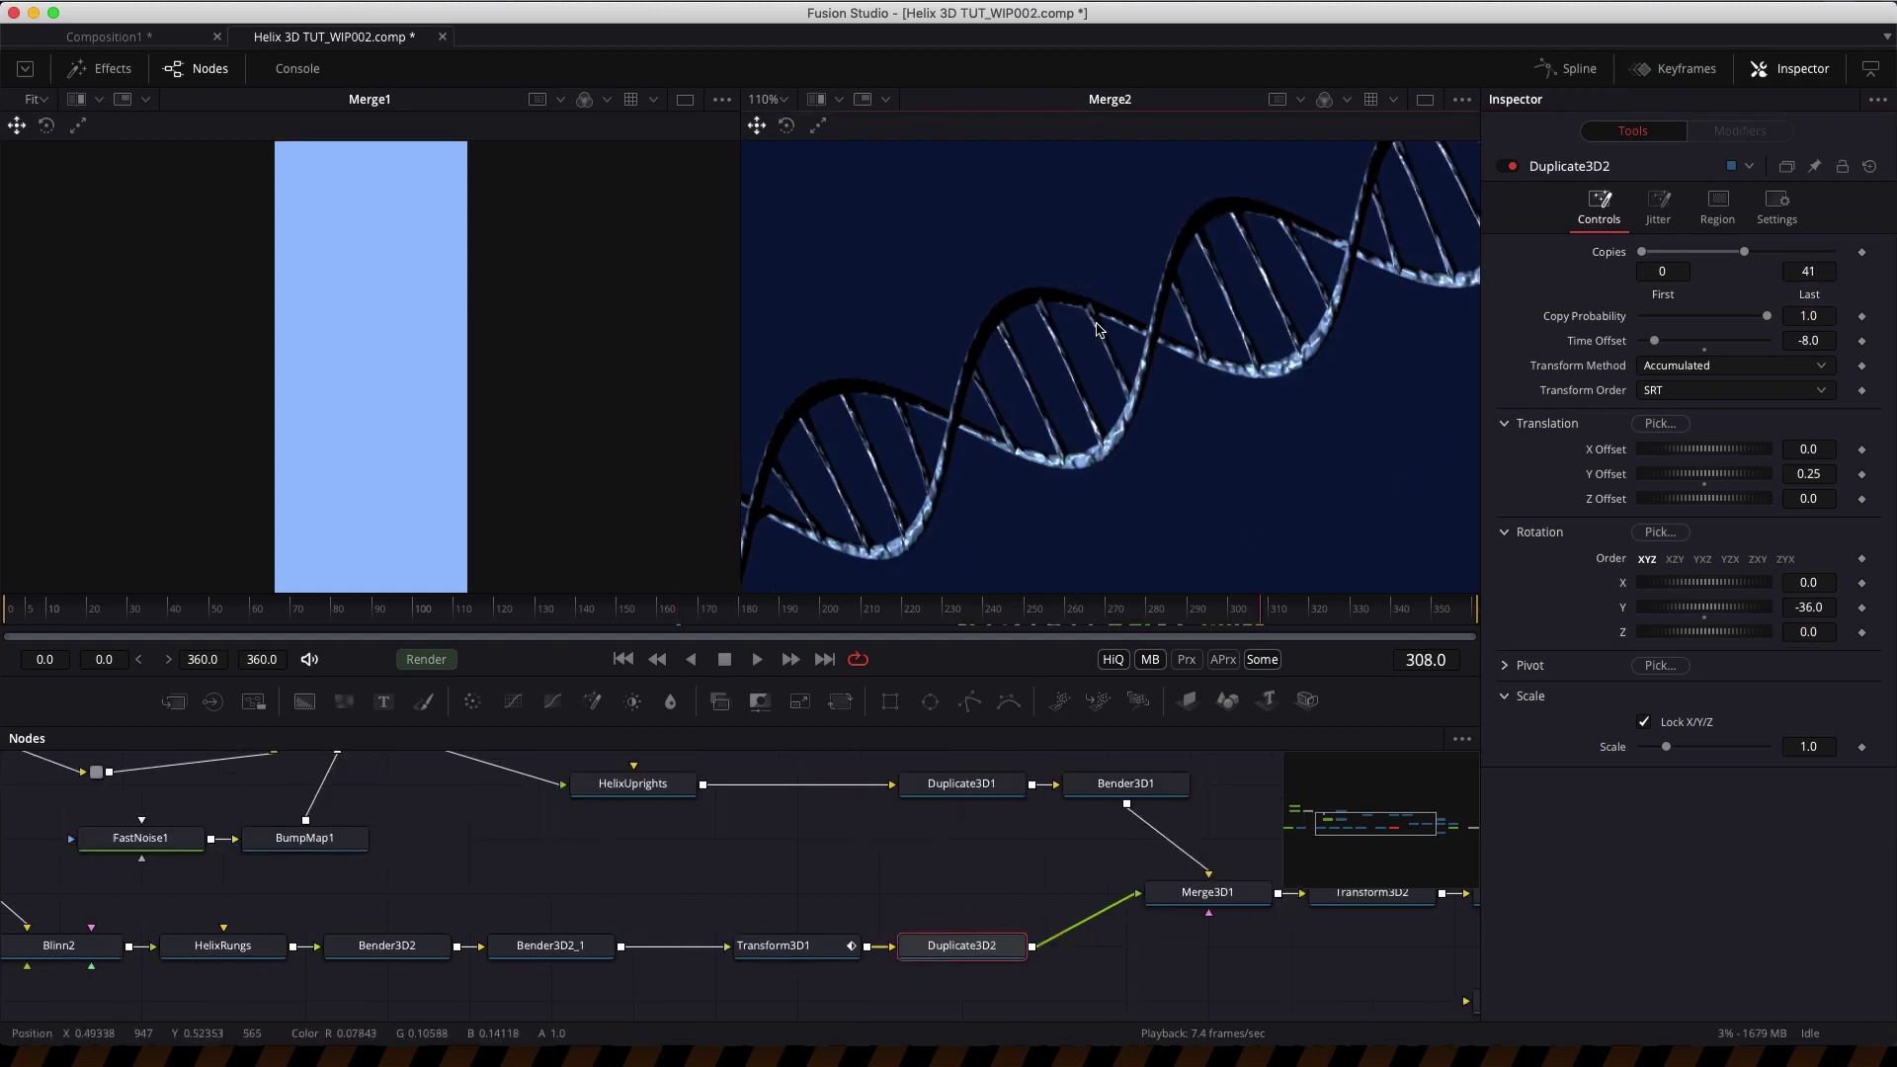
{"action": "key", "text": "ctrl+f"}
{"action": "left_click_drag", "start_coordinate": [1235, 617], "coordinate": [1453, 618]}
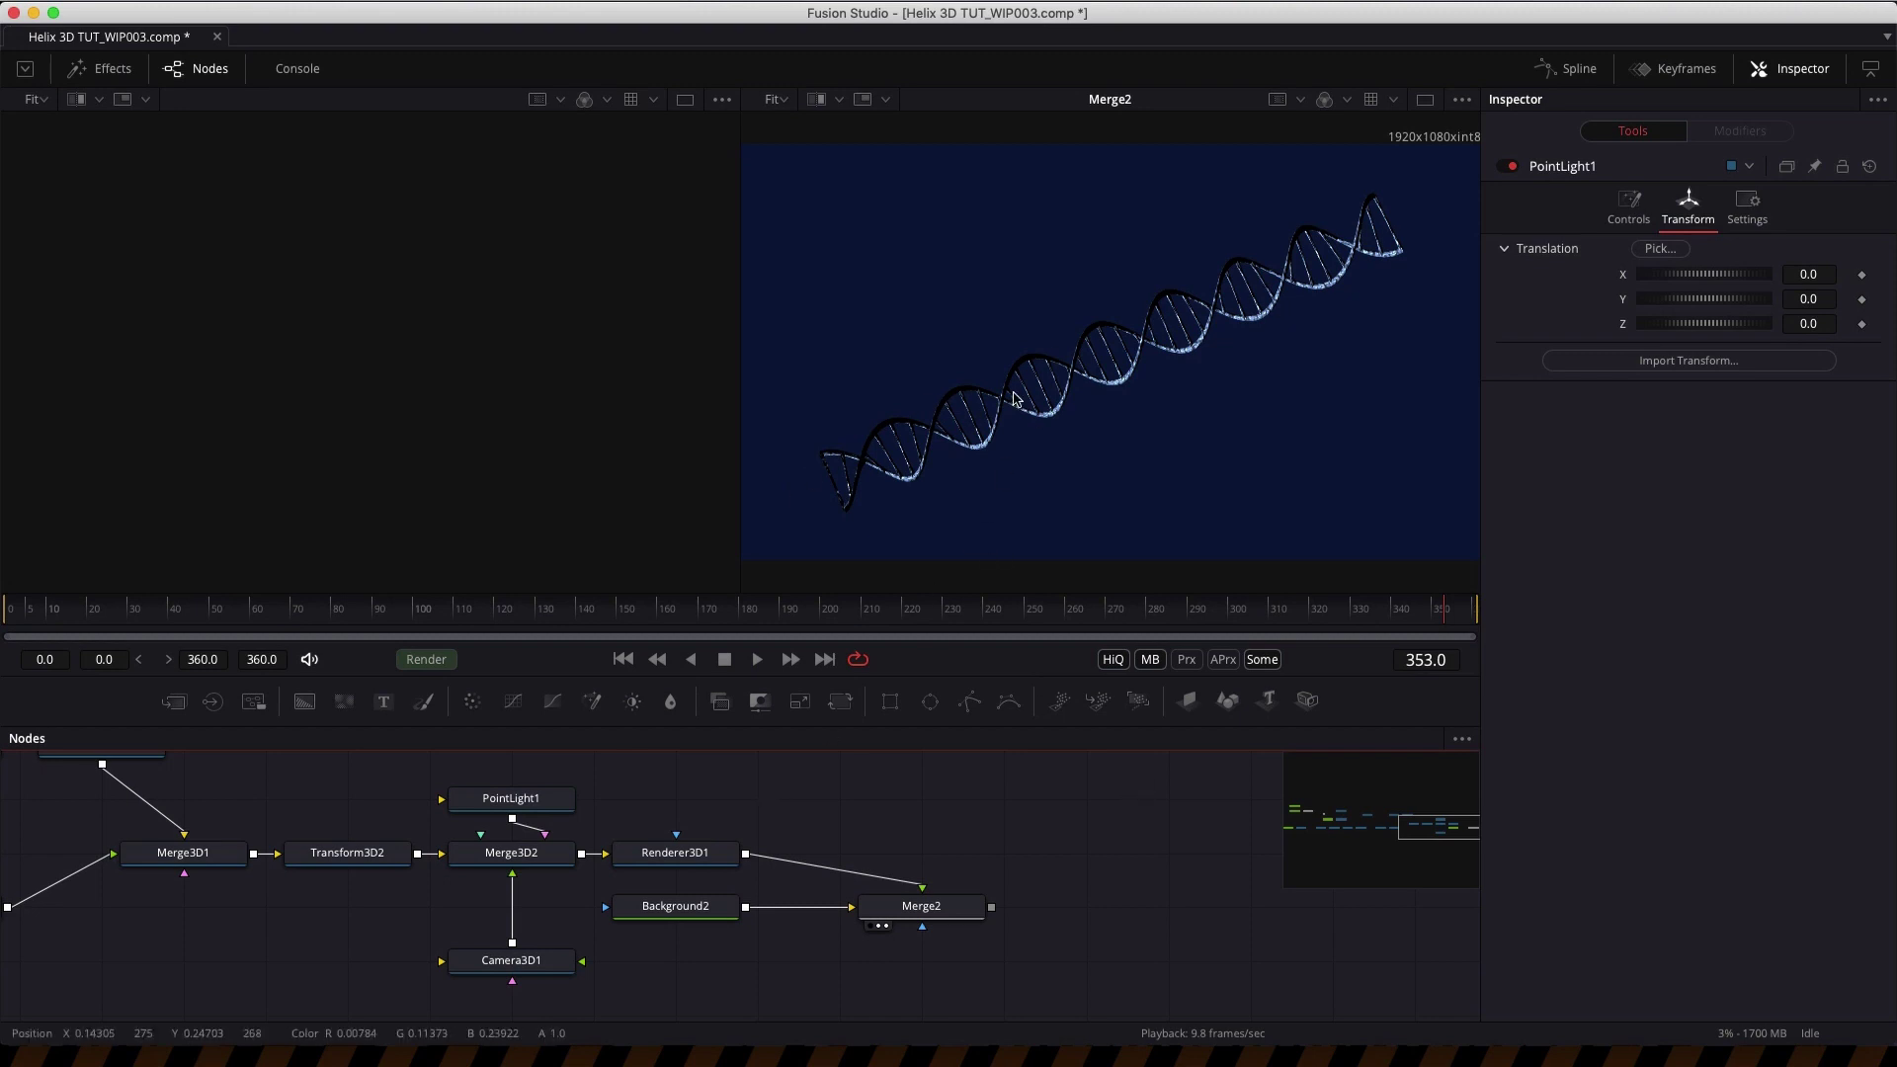
- Set PointLight1's translation to X -1 and Y 3
{"action": "left_click", "coordinate": [506, 797]}
{"action": "left_click", "coordinate": [1826, 272]}
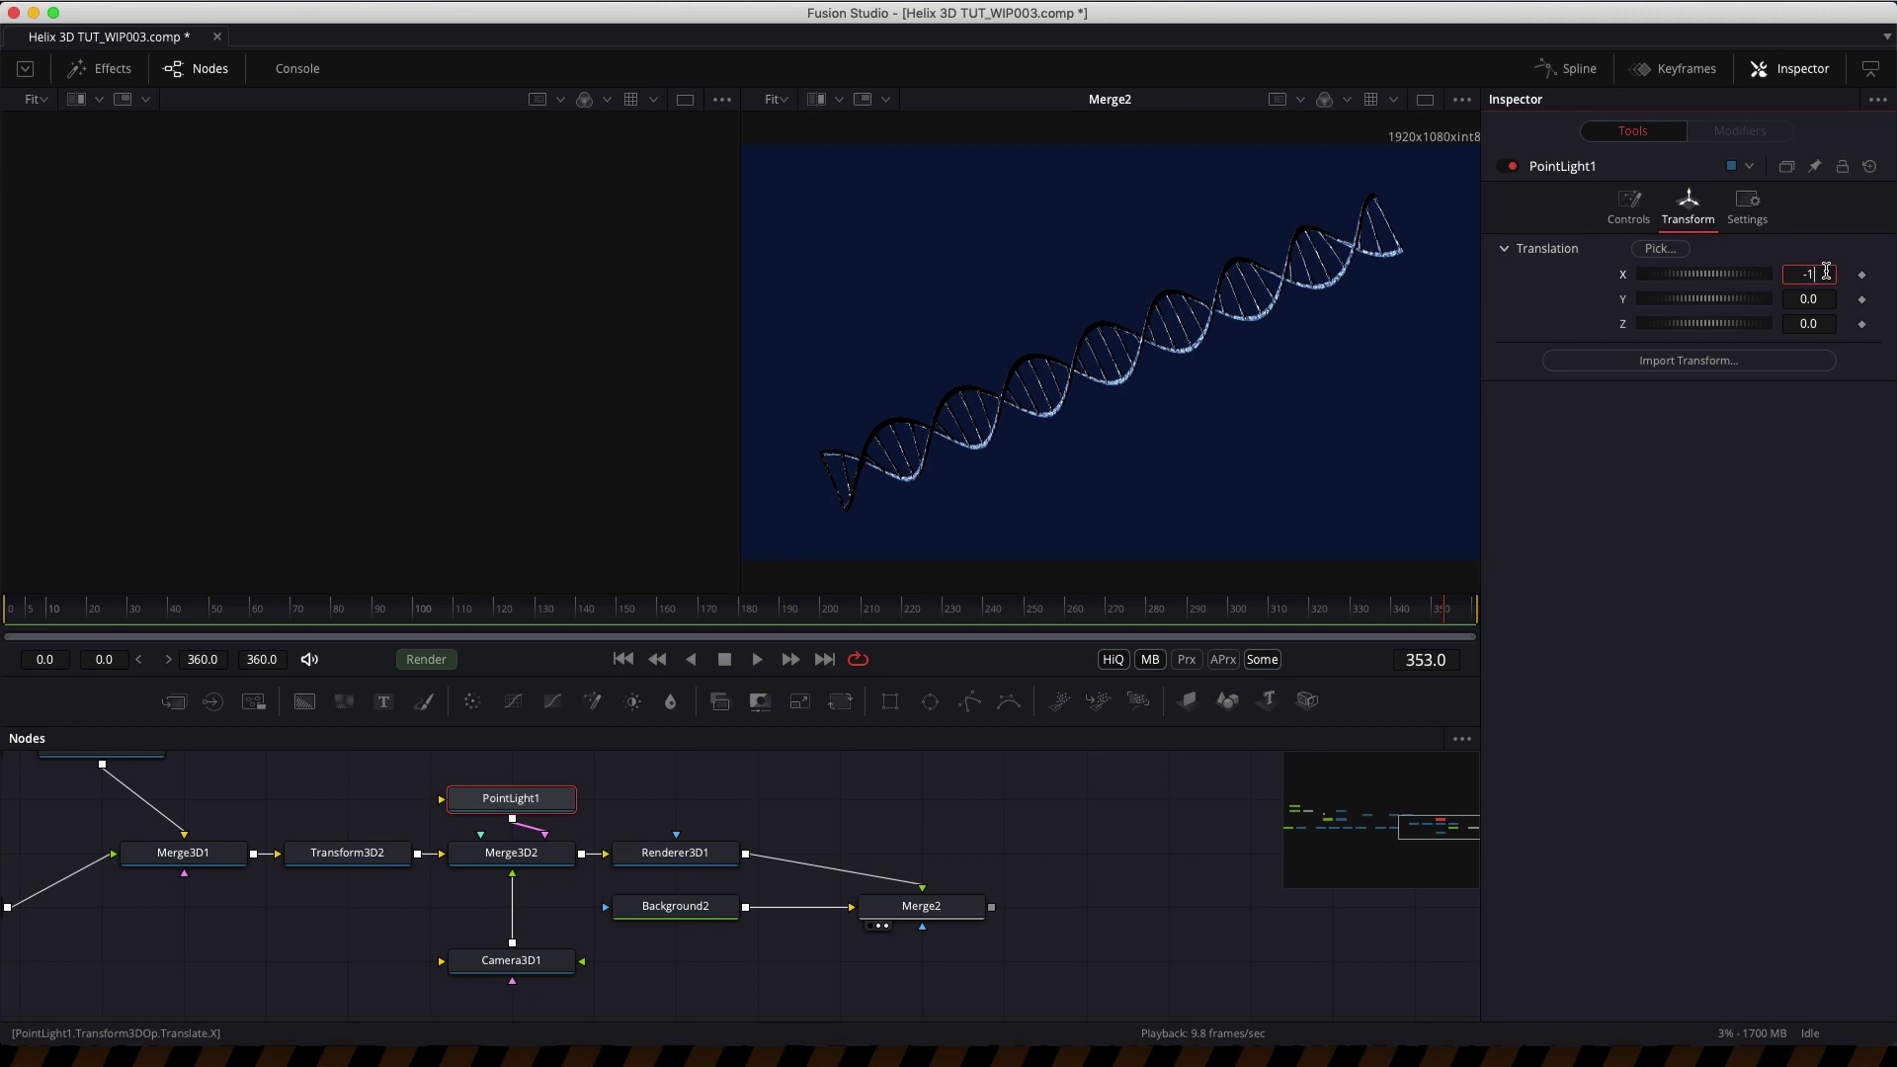
{"action": "type", "text": "-1"}
{"action": "key", "text": "Tab"}
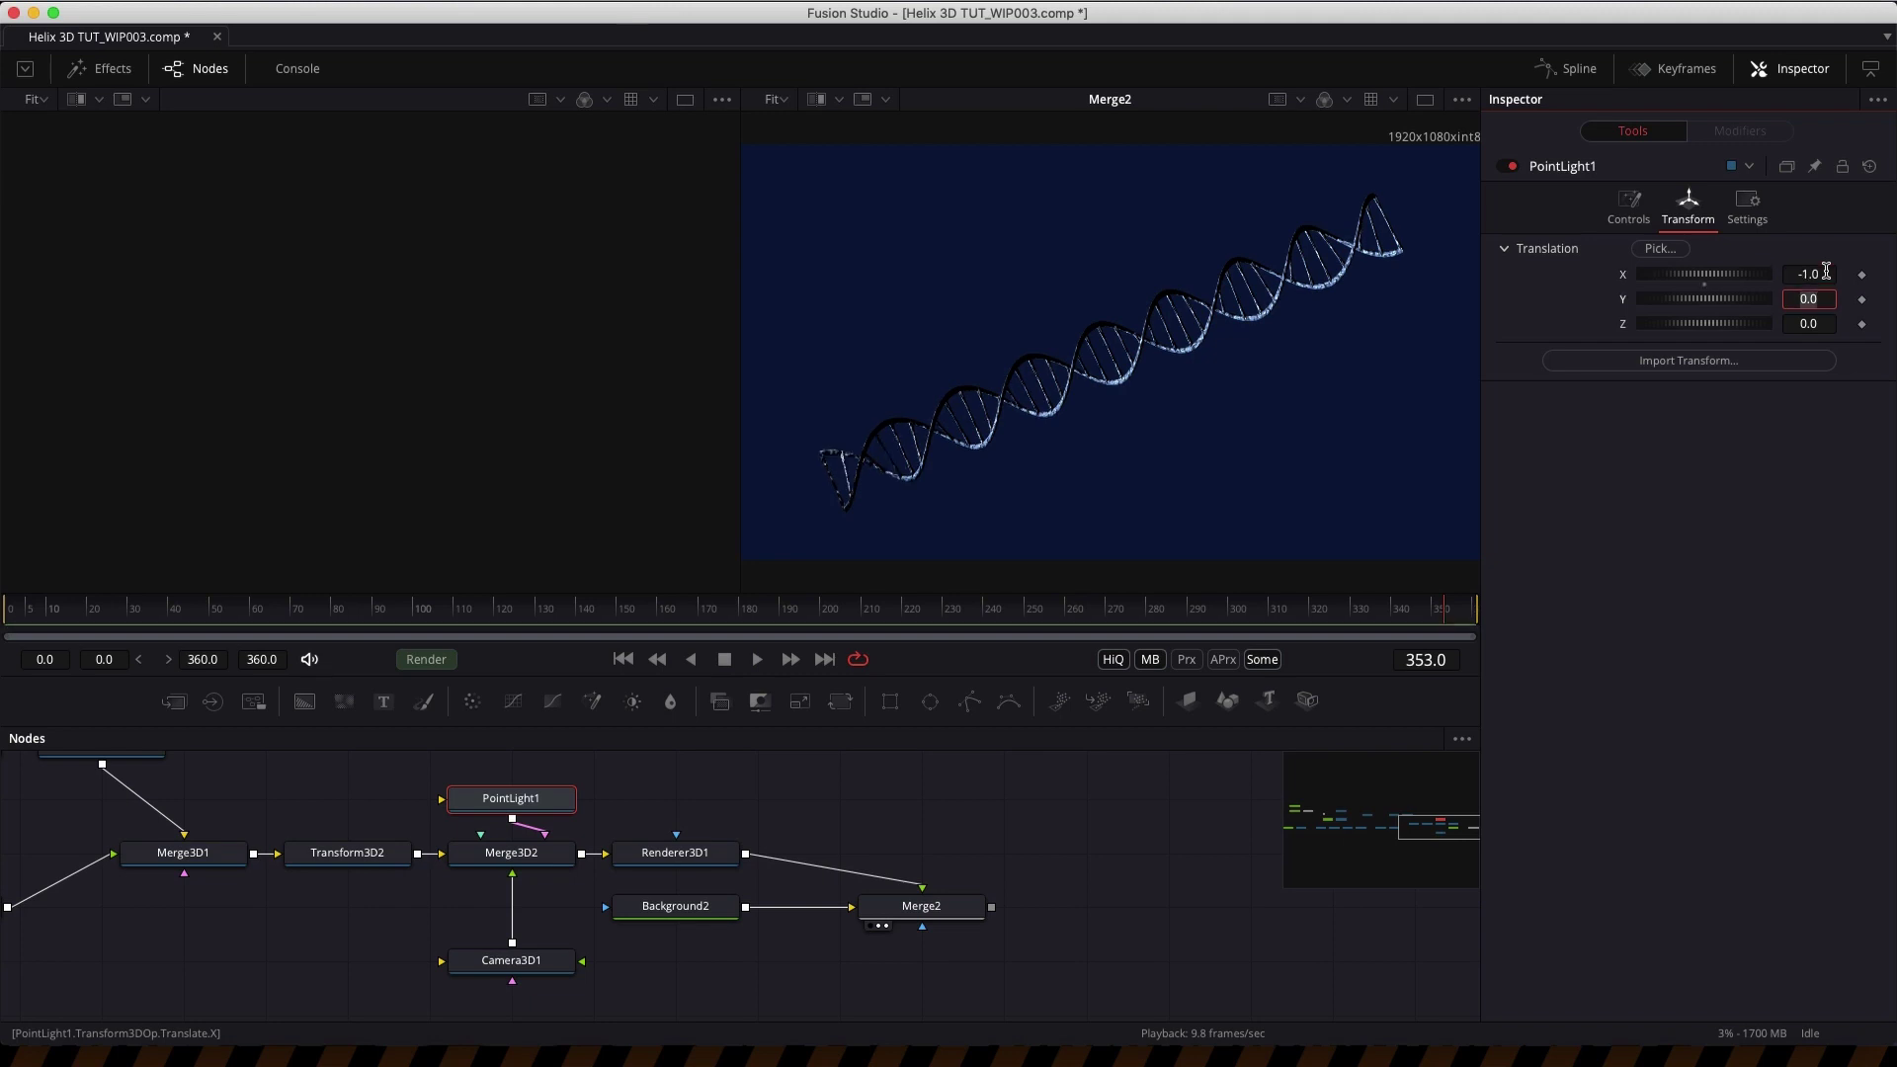
{"action": "type", "text": "3"}
{"action": "key", "text": "Tab"}
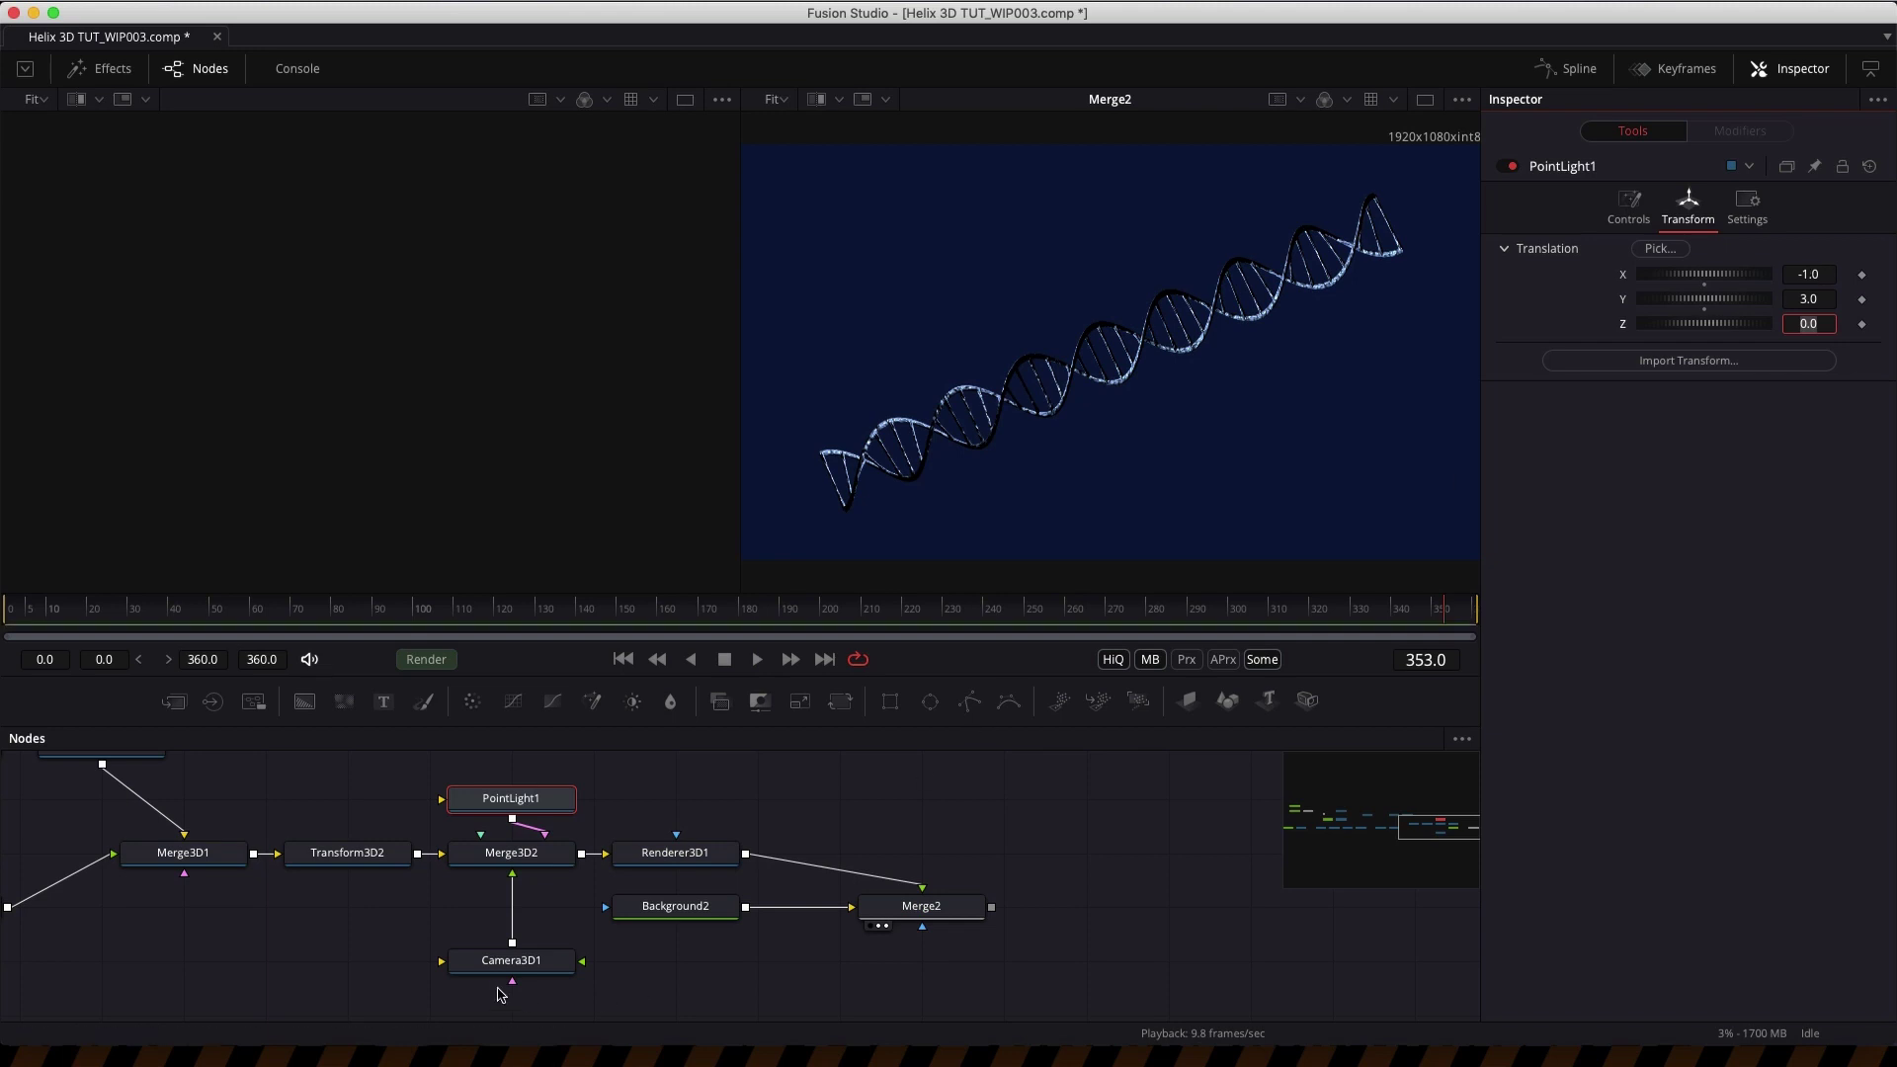
- Add an expression to Camera3D1's Z pivot that multiplies its Z translation by -1
{"action": "left_click", "coordinate": [516, 964]}
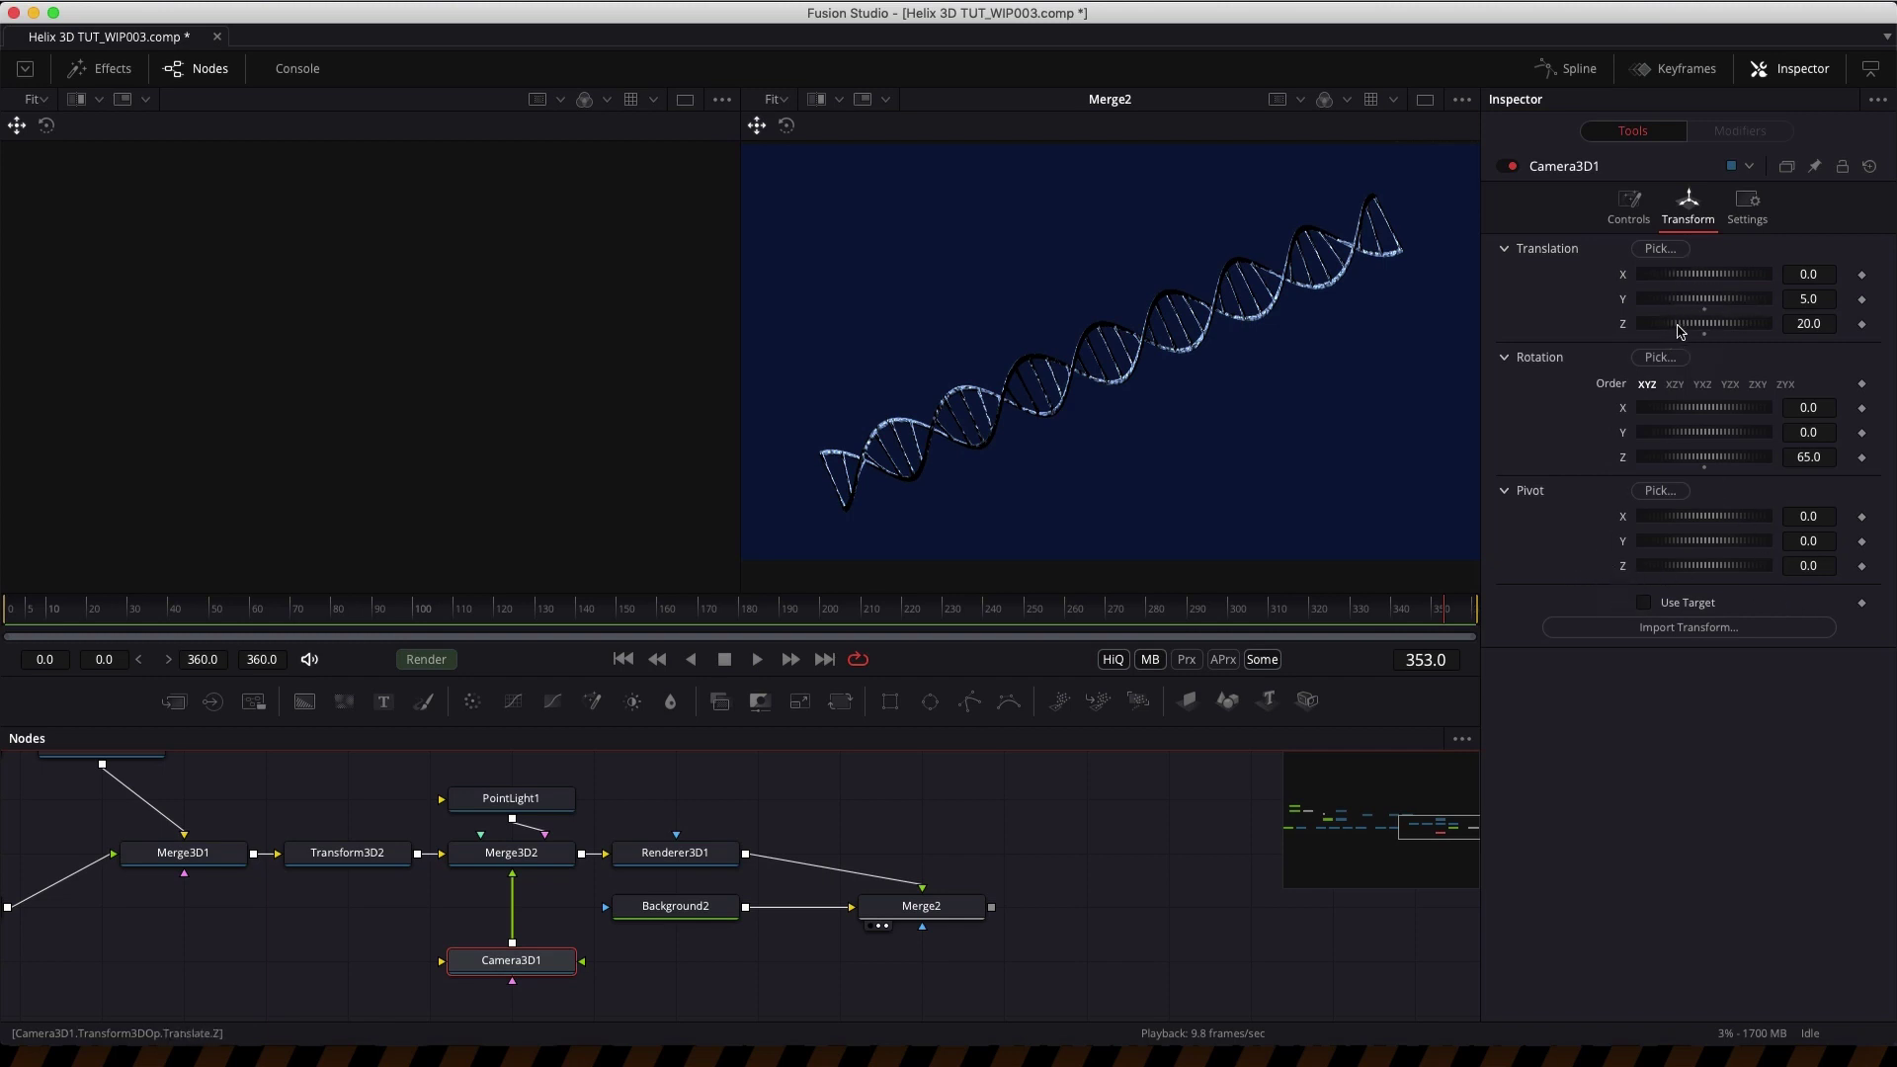
{"action": "right_click", "coordinate": [1624, 570]}
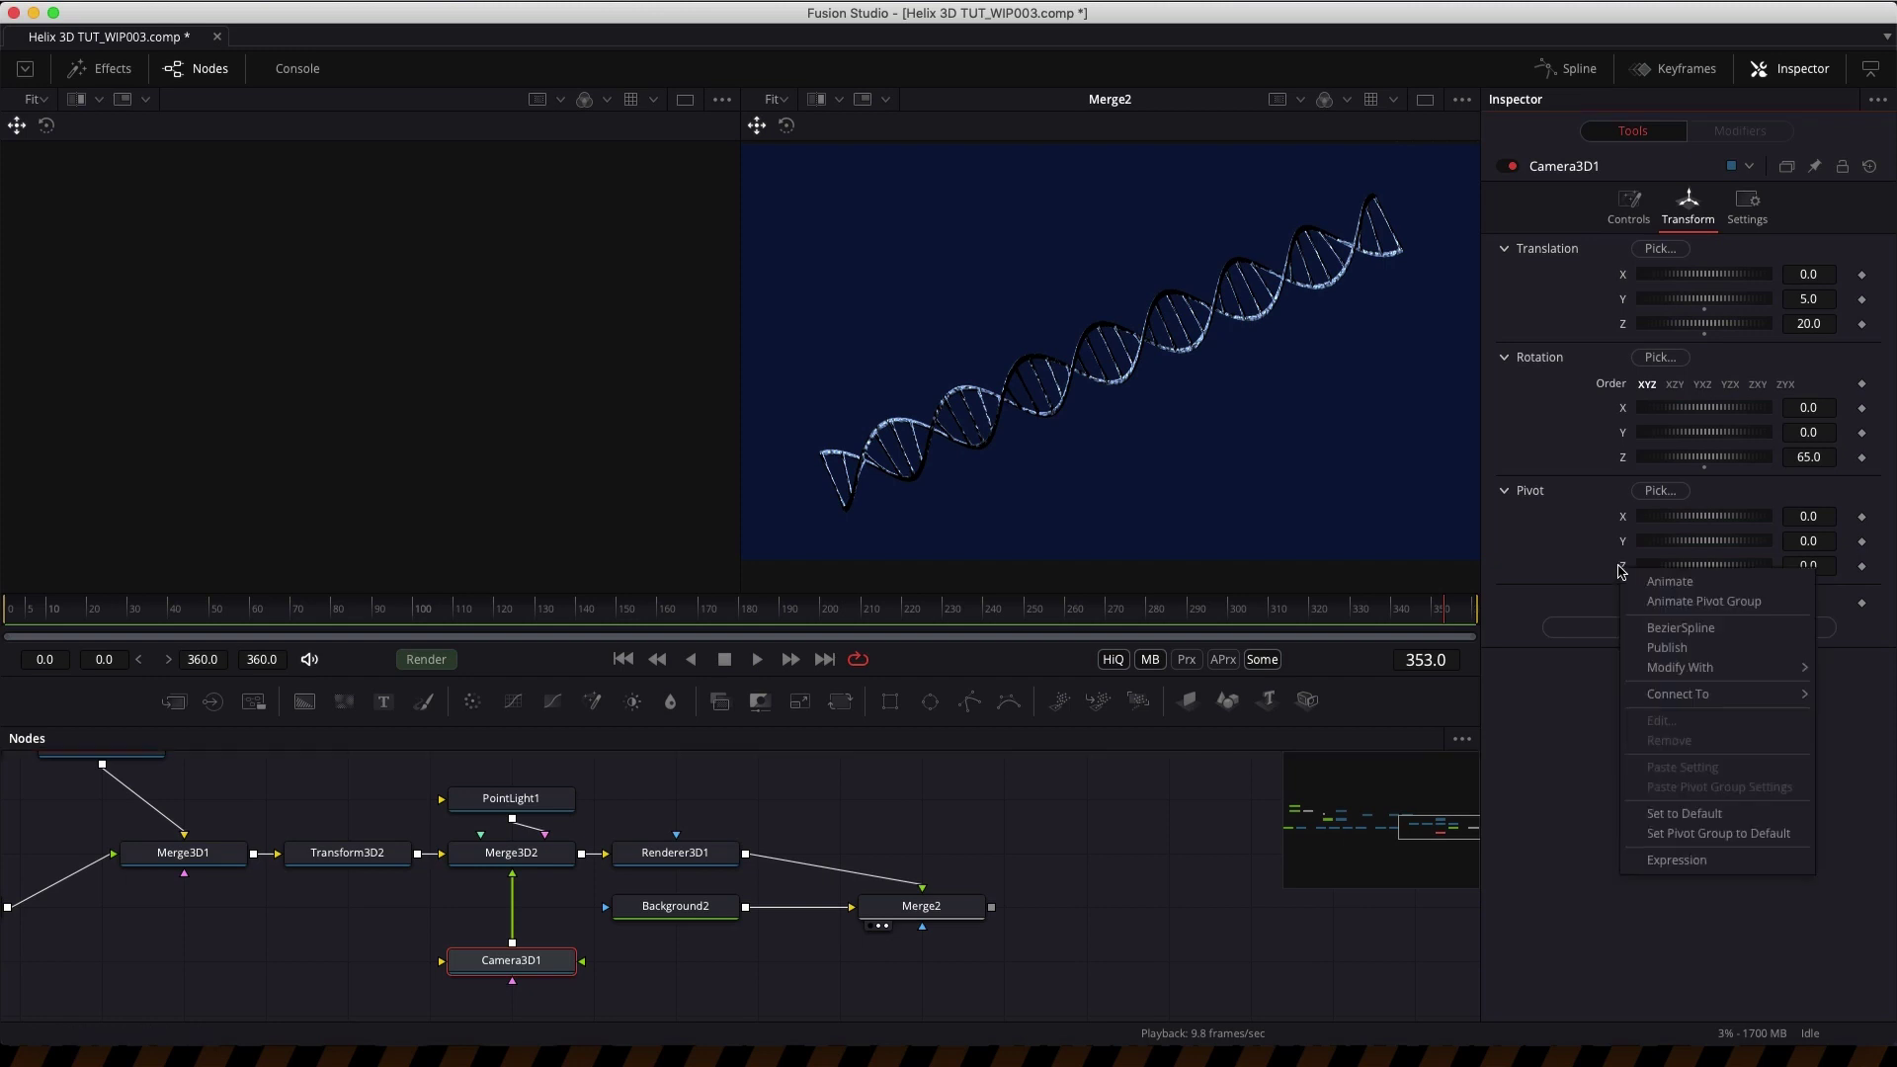
{"action": "left_click", "coordinate": [1677, 859]}
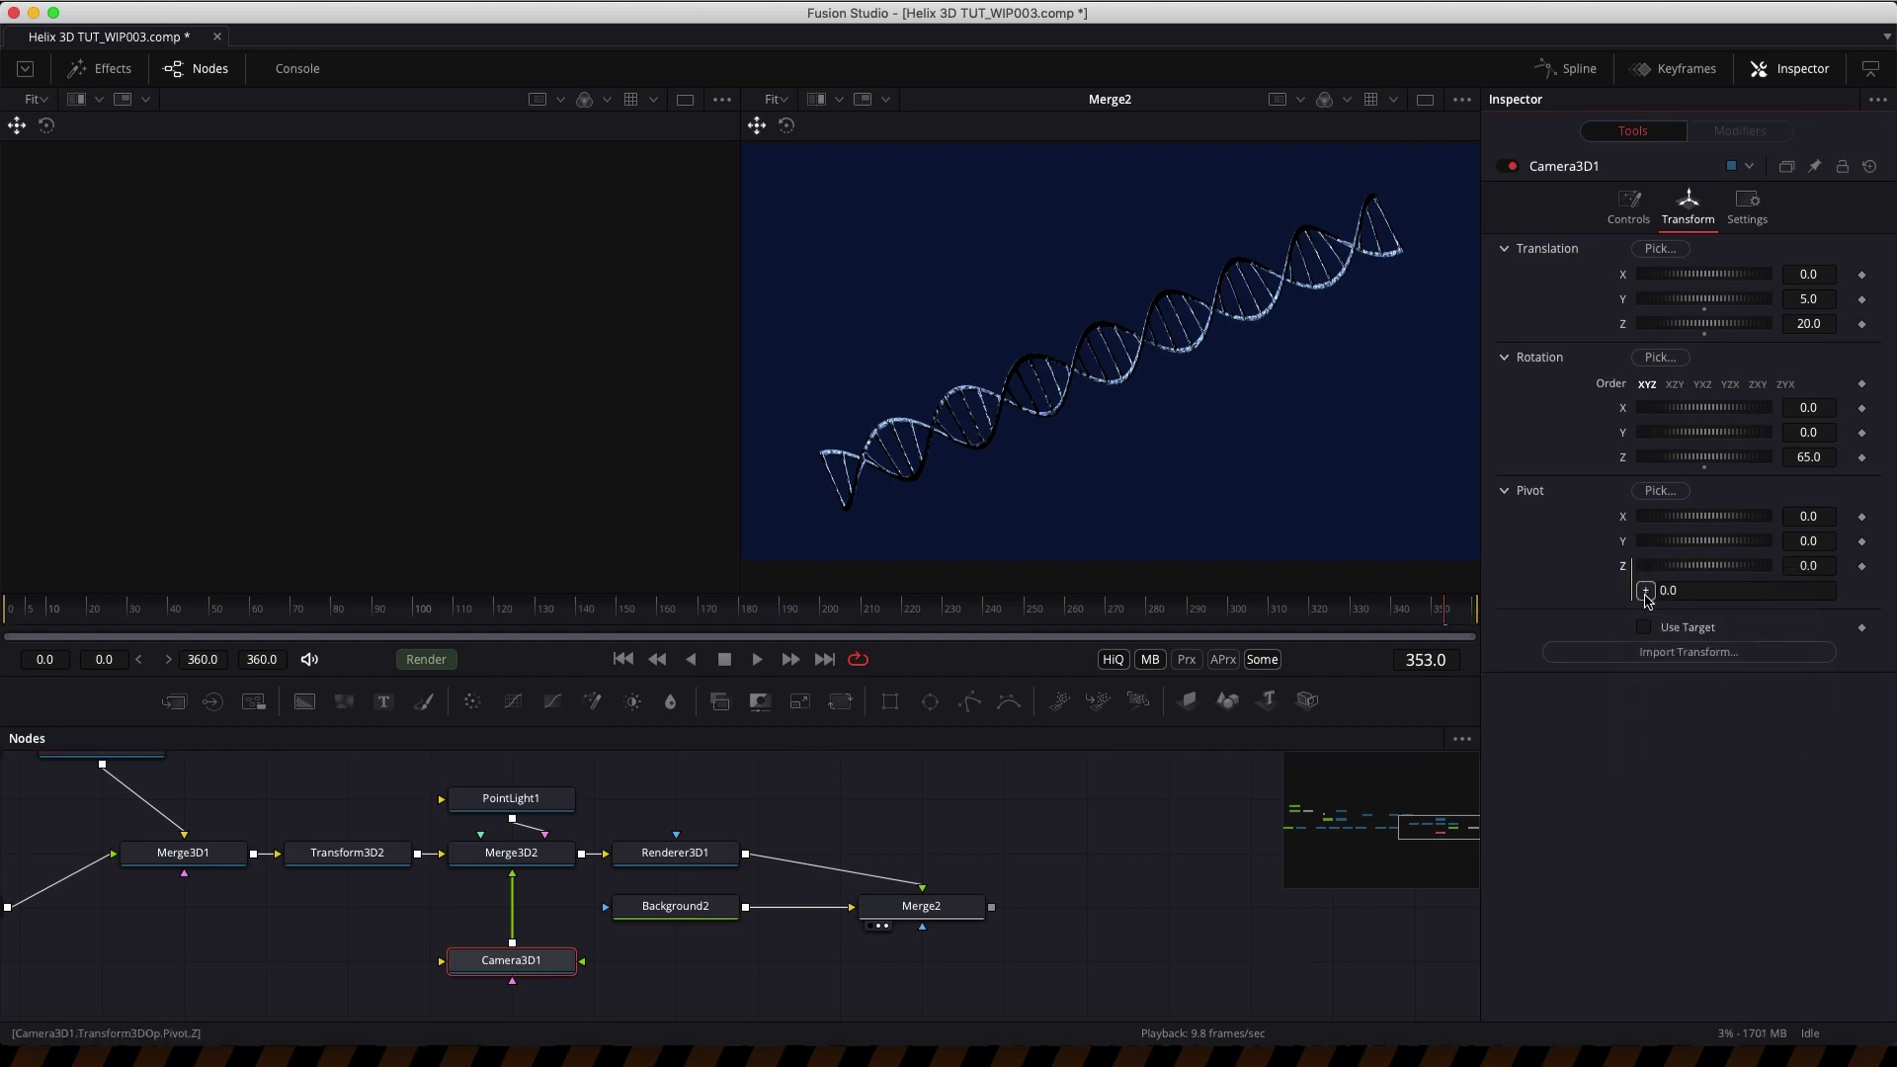
{"action": "left_click_drag", "start_coordinate": [1647, 598], "coordinate": [1683, 326]}
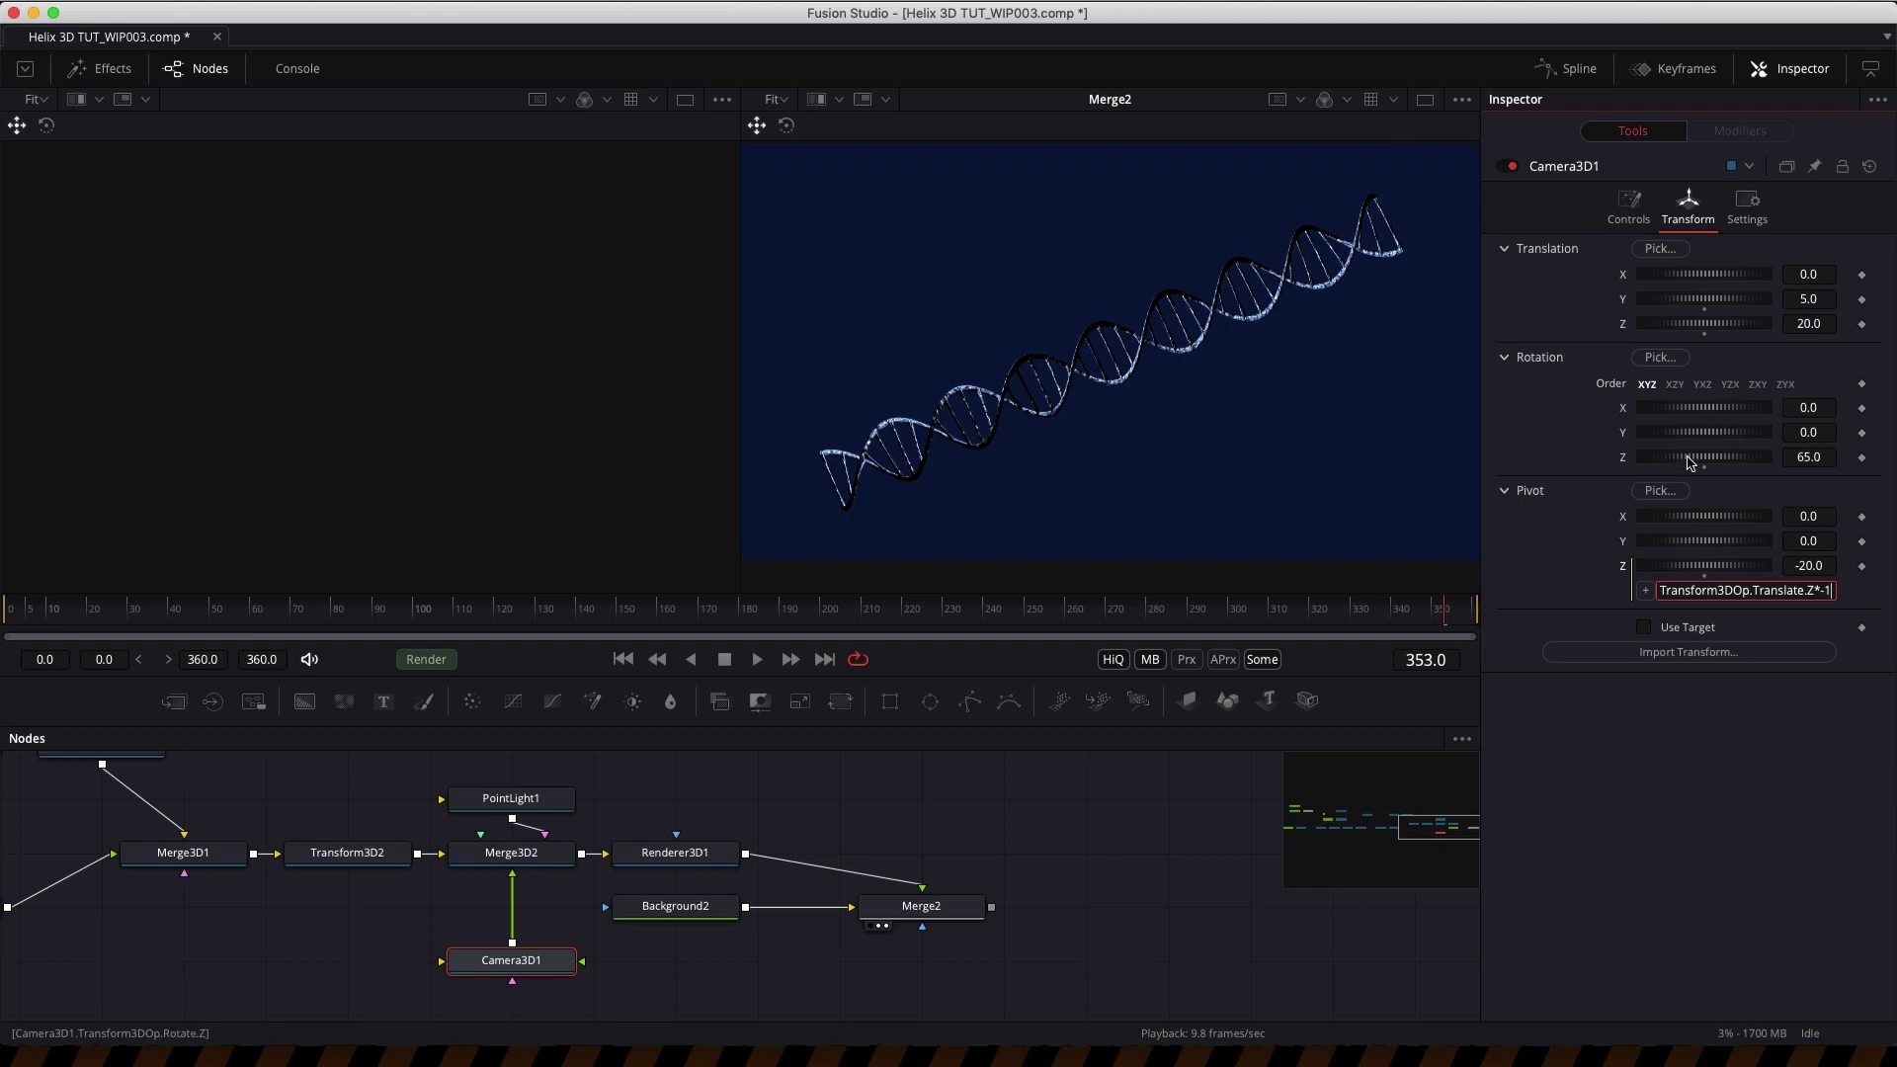
- Rotate Camera3D1 to about X 107, Y 41.7 and Z 67.6 and set its Z translation to 10
{"action": "left_click_drag", "start_coordinate": [1690, 460], "coordinate": [1699, 414]}
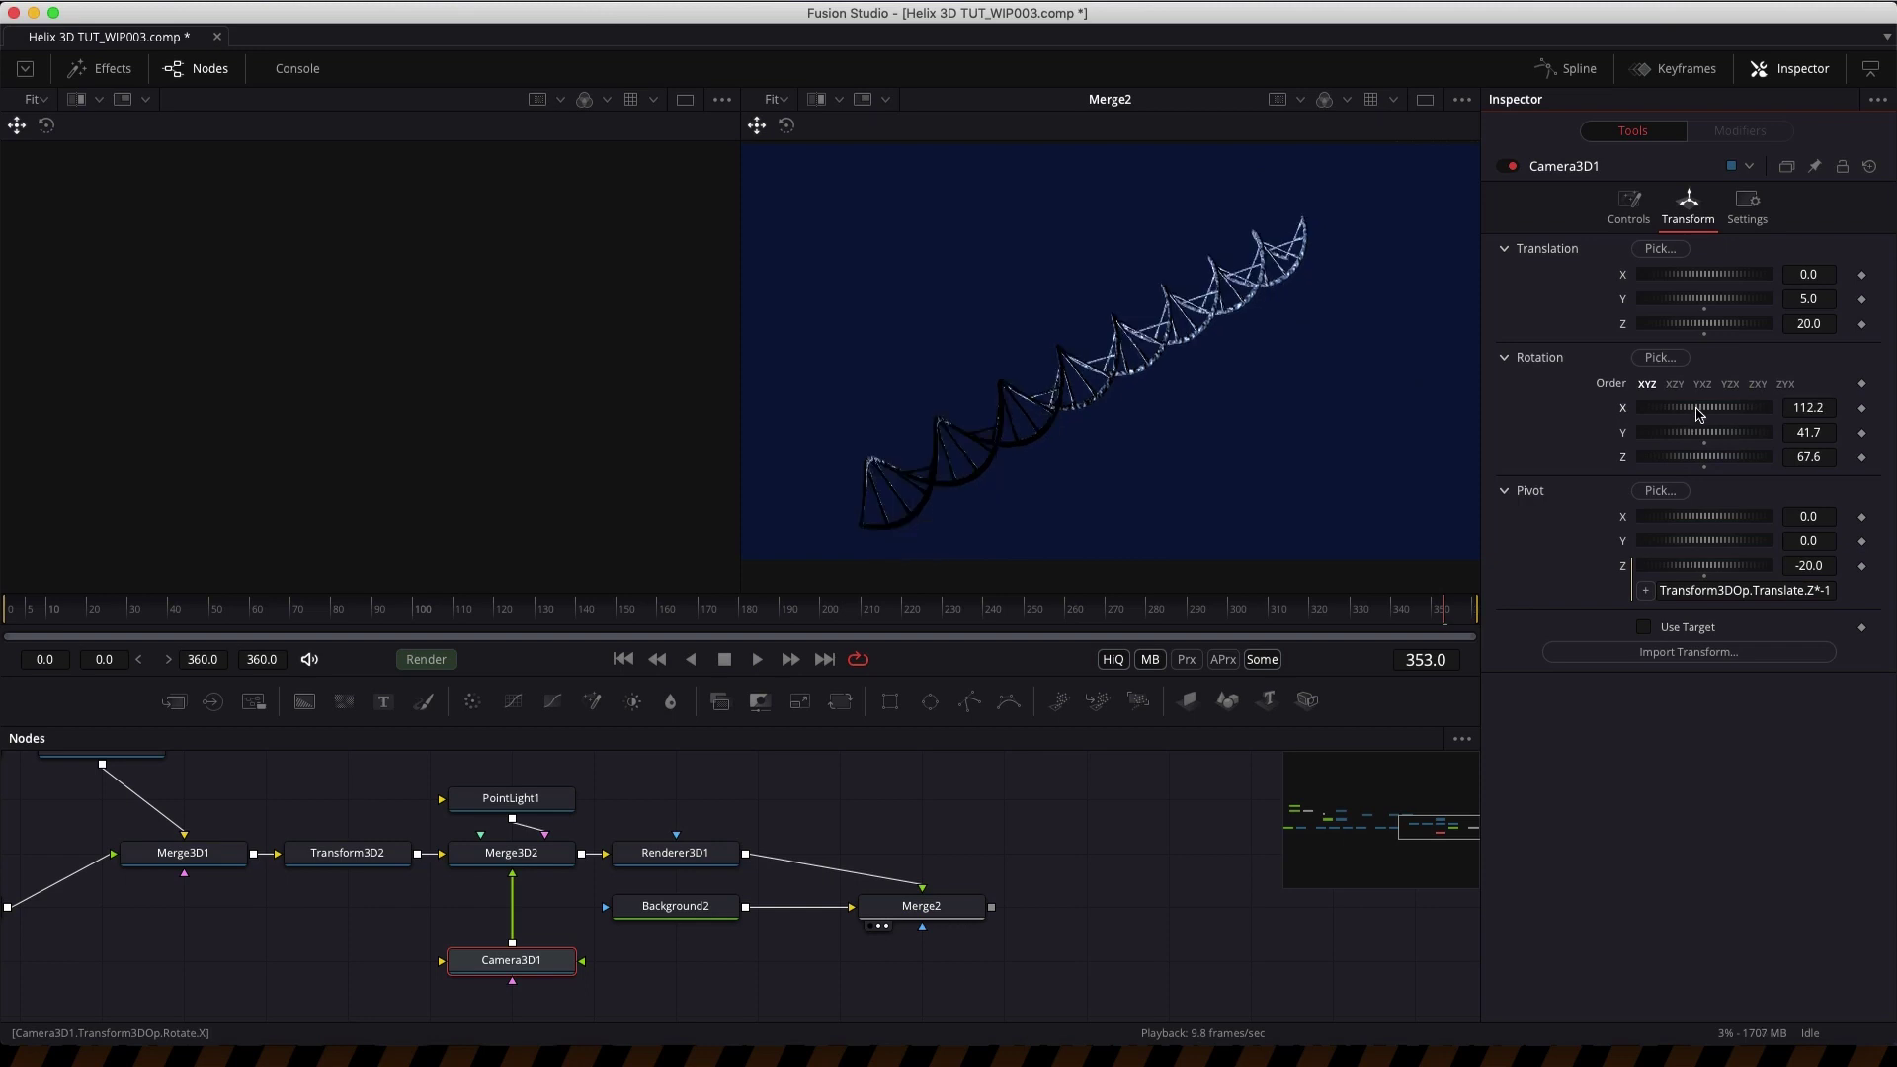
{"action": "left_click", "coordinate": [1826, 324]}
{"action": "type", "text": "10"}
{"action": "key", "text": "Tab"}
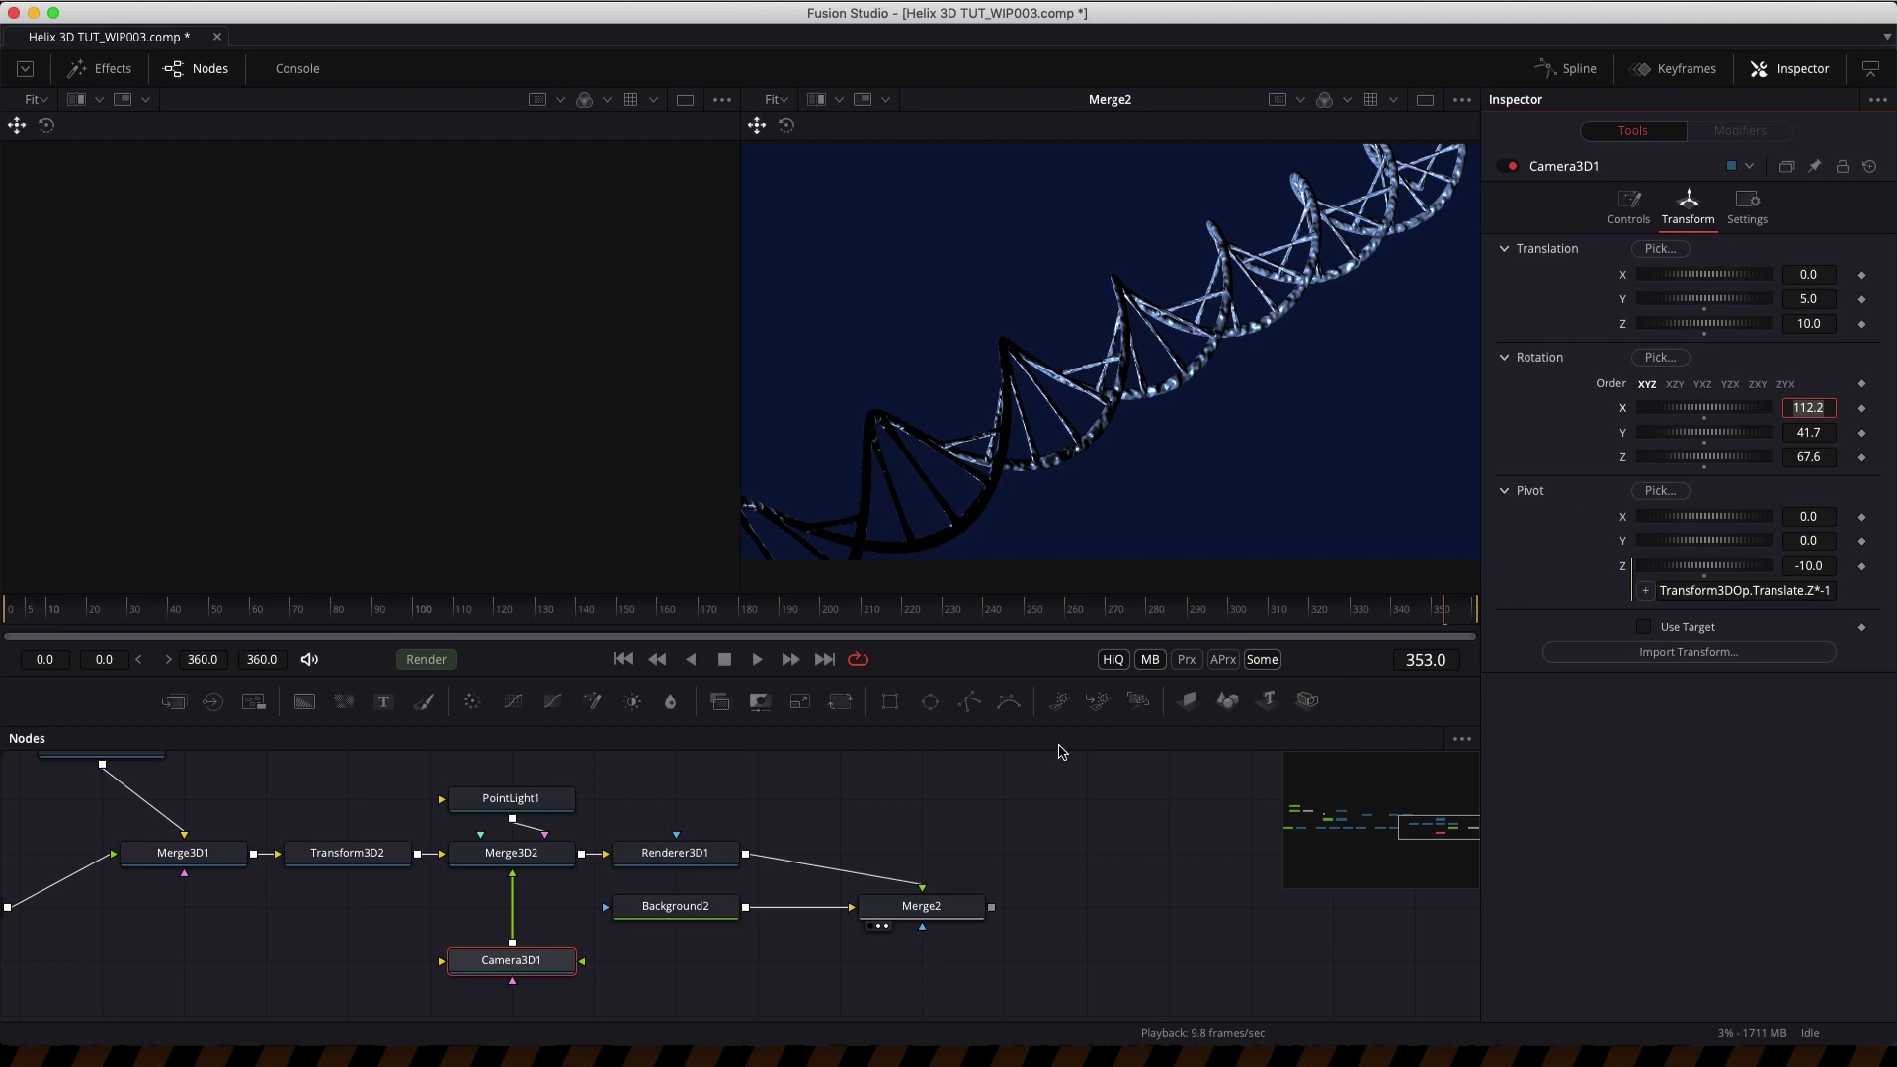
{"action": "left_click_drag", "start_coordinate": [1693, 406], "coordinate": [1692, 413]}
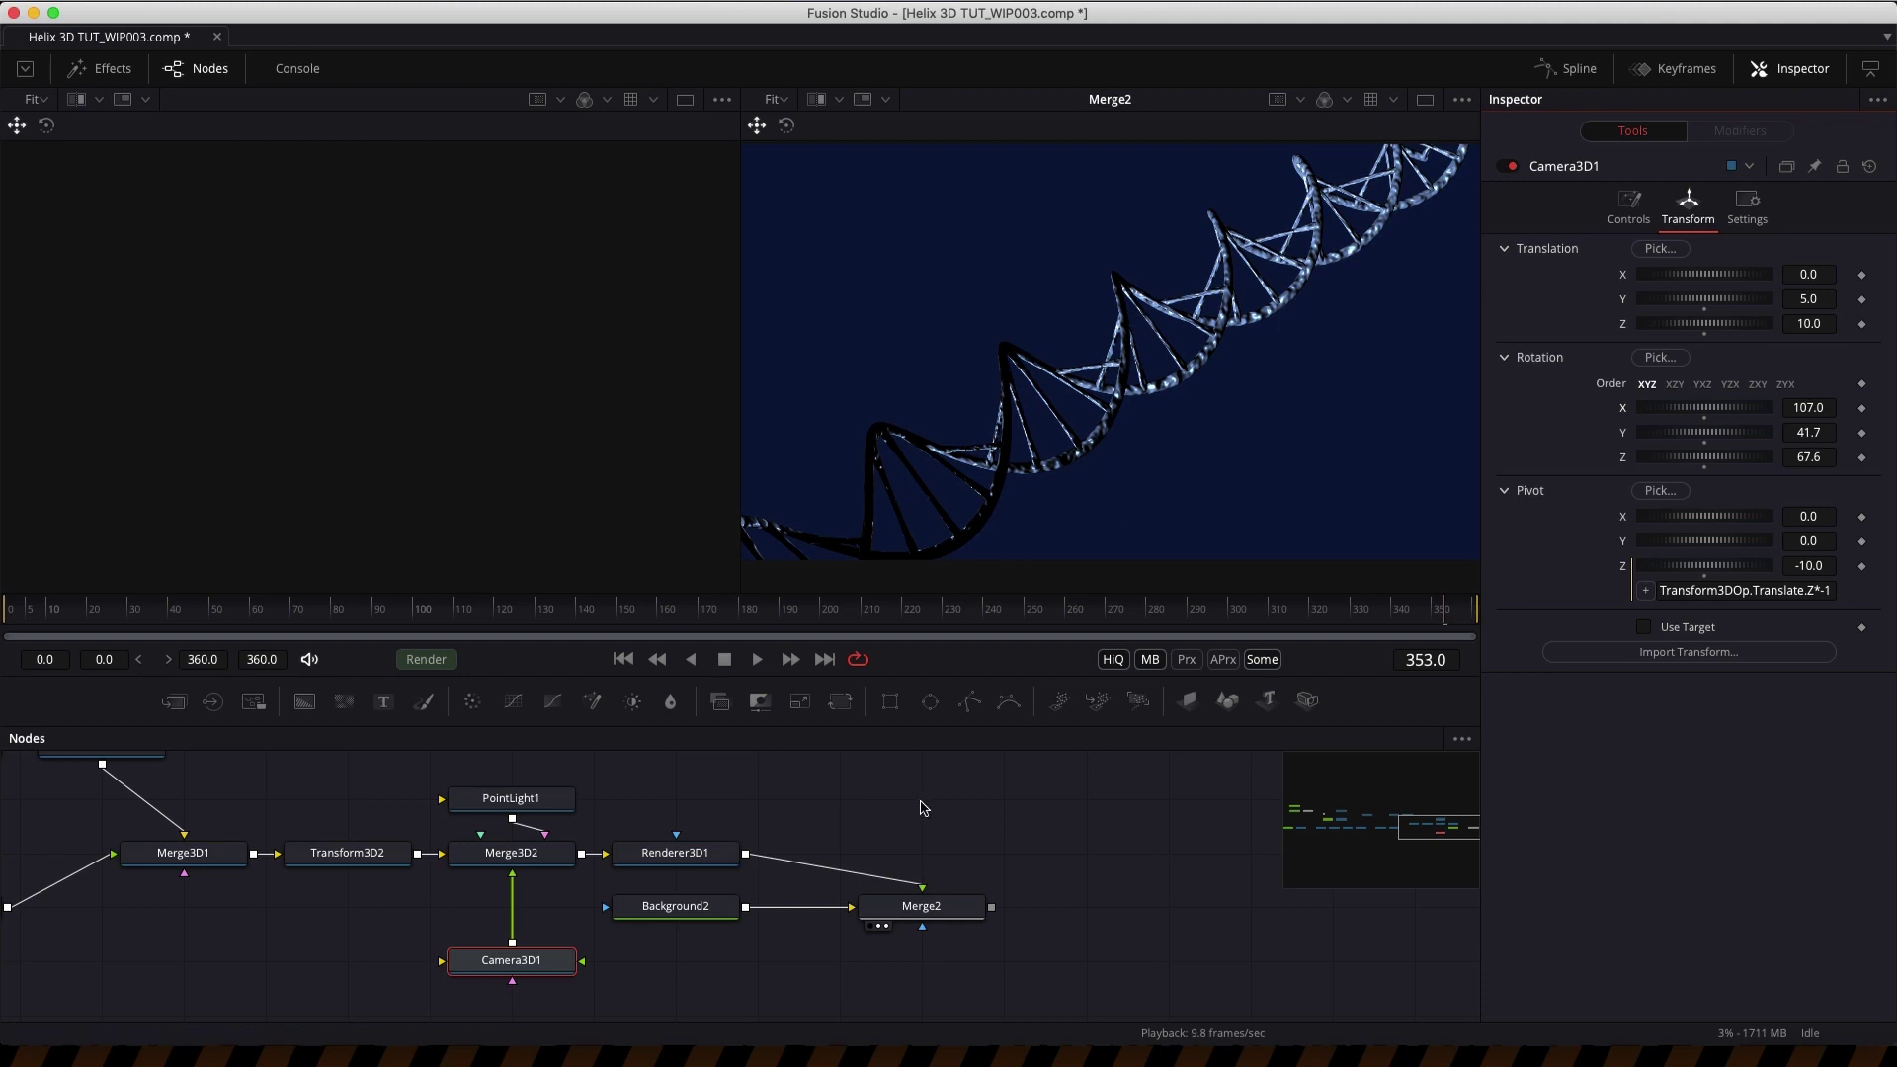
- Insert a Brightness/Contrast node between Background2 and Merge2 and lower its brightness to about -0.23
{"action": "left_click_drag", "start_coordinate": [960, 914], "coordinate": [1042, 915]}
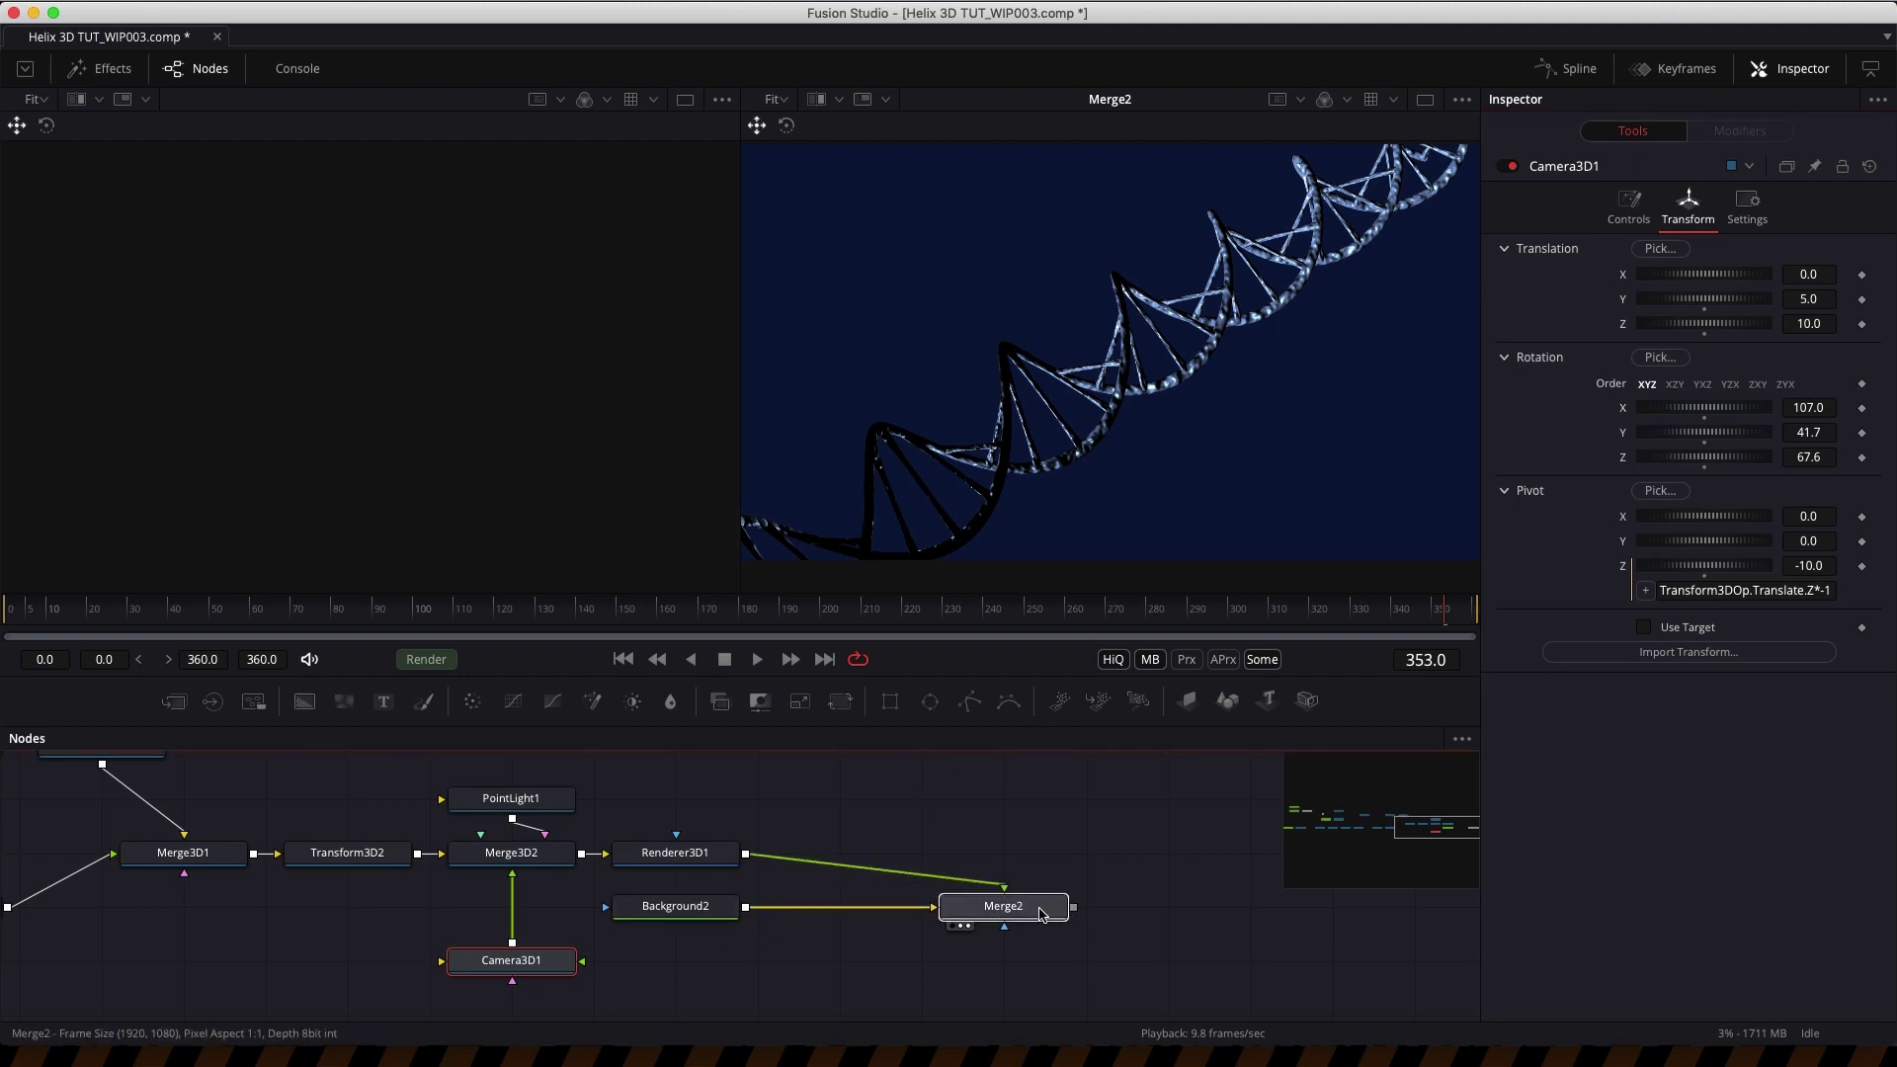
{"action": "left_click", "coordinate": [680, 906]}
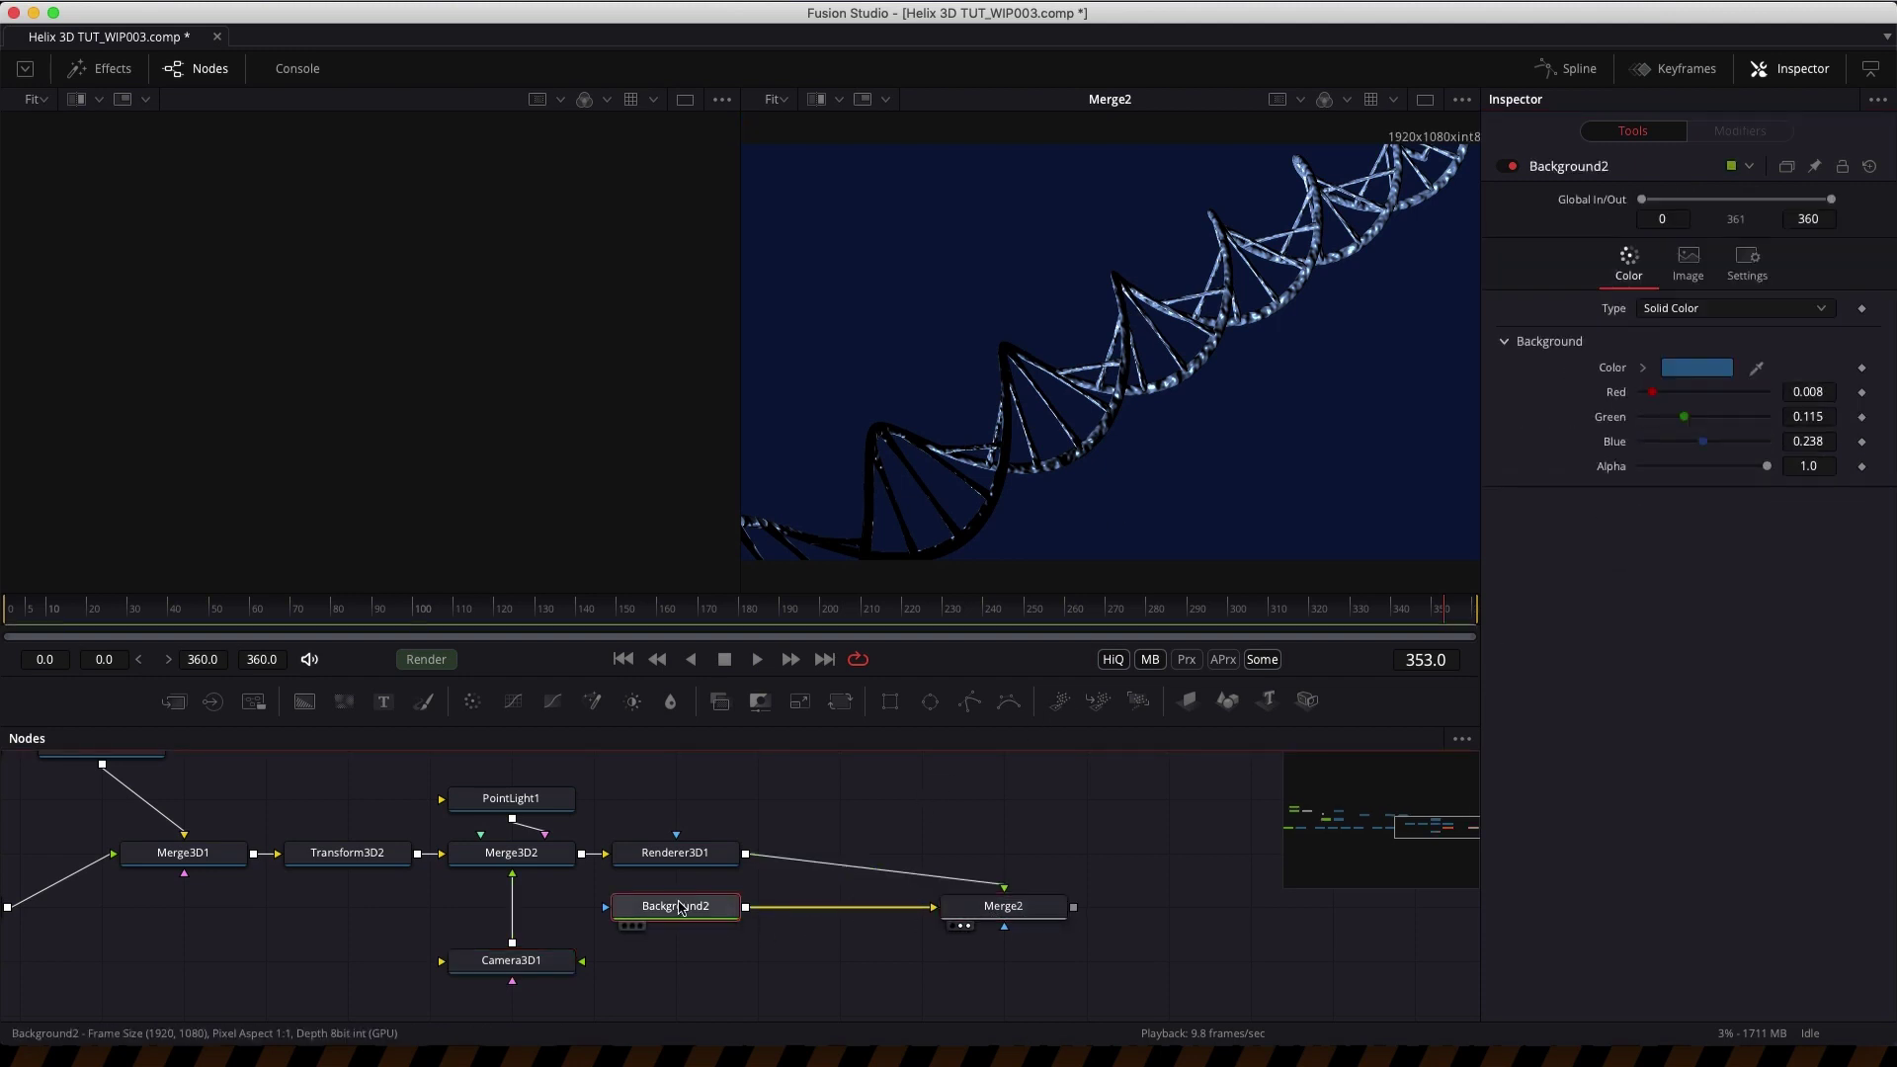
{"action": "left_click_drag", "start_coordinate": [680, 906], "coordinate": [394, 332]}
{"action": "key", "text": "shift+space"}
{"action": "type", "text": "bc"}
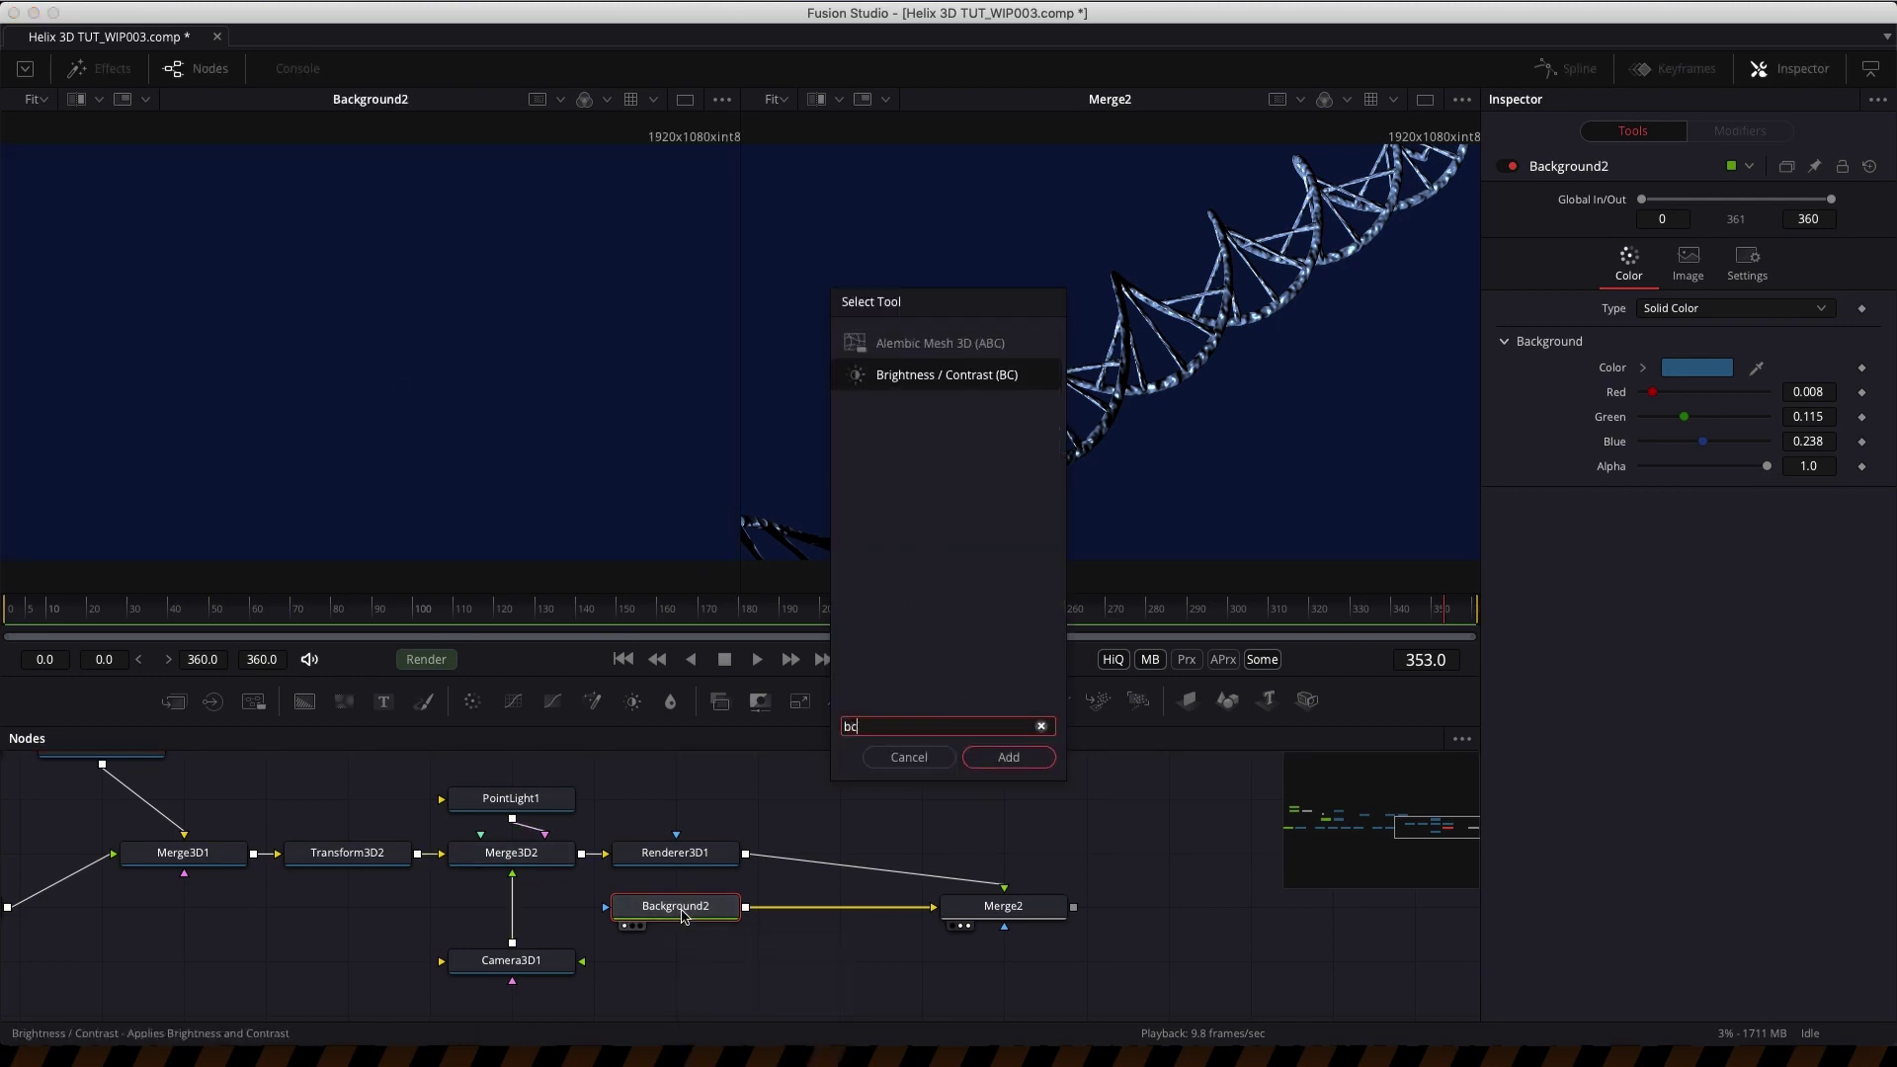
{"action": "key", "text": "Return"}
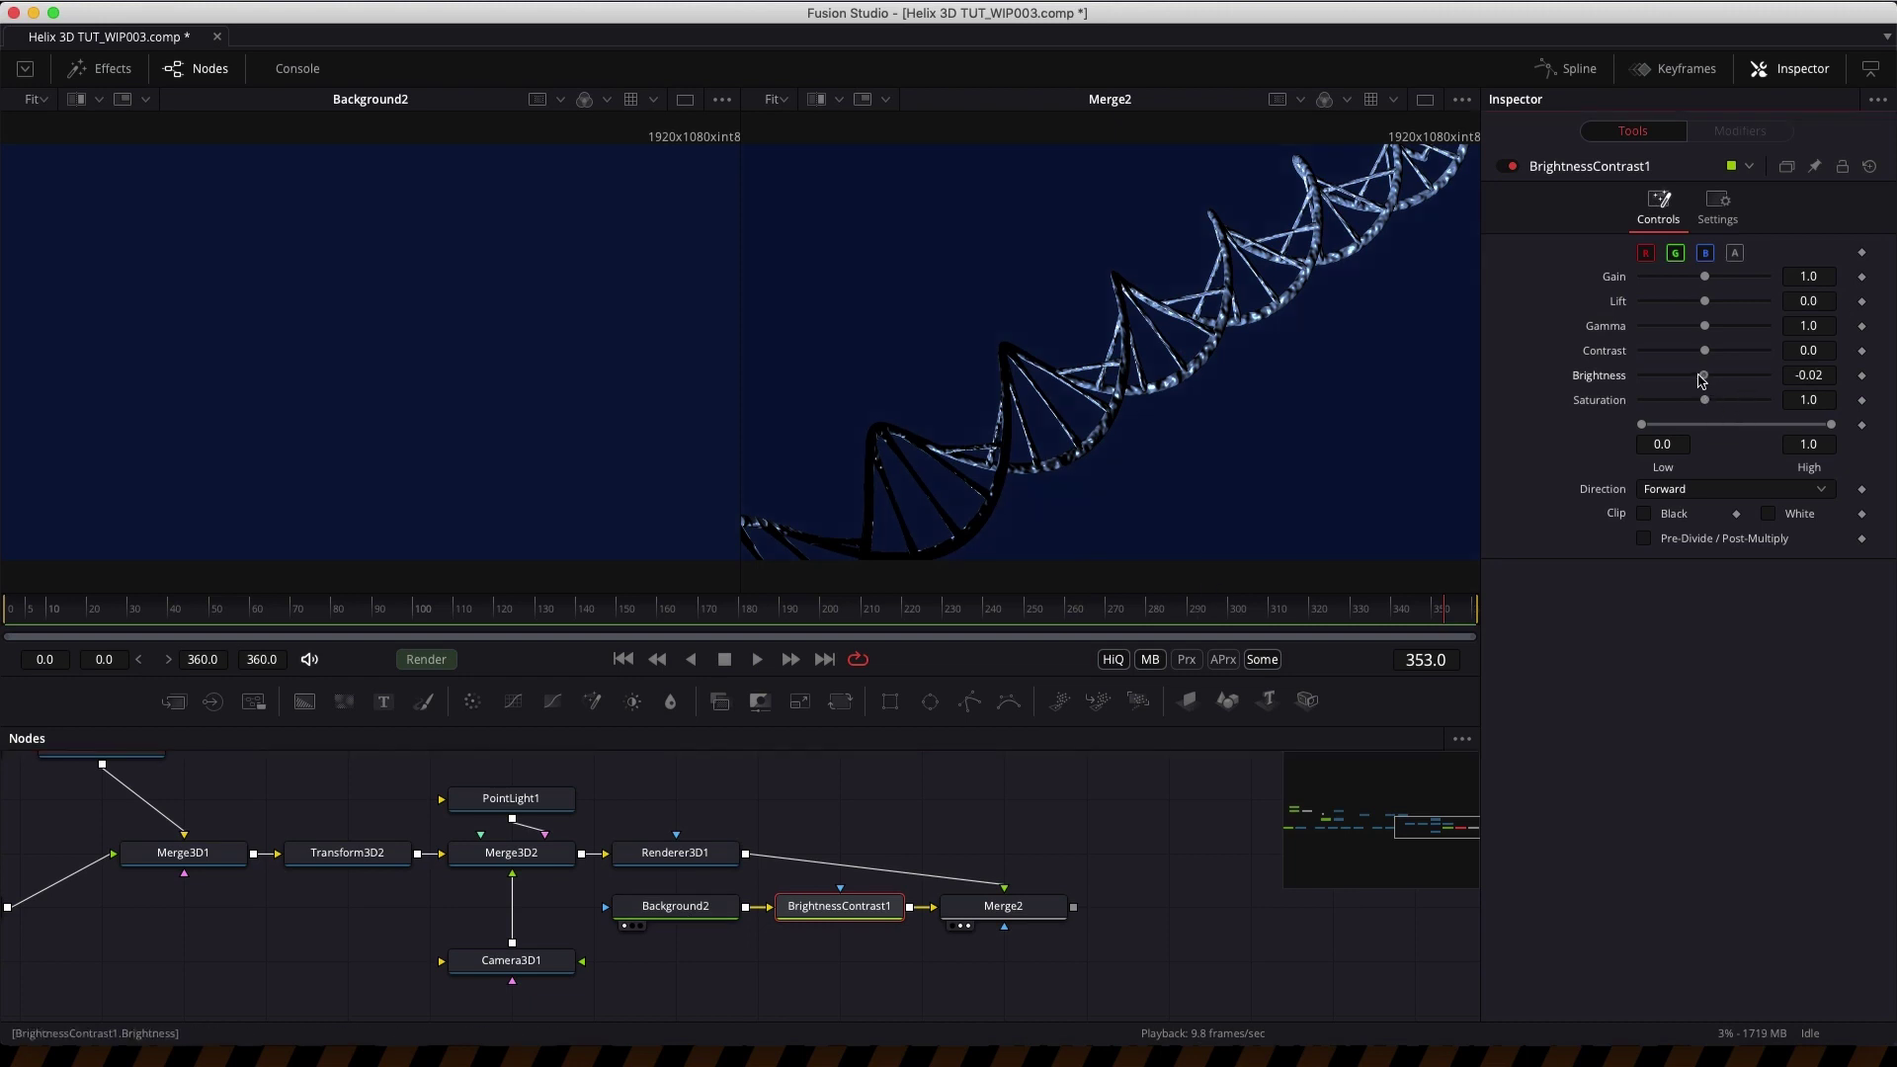
{"action": "left_click_drag", "start_coordinate": [1705, 376], "coordinate": [1677, 384]}
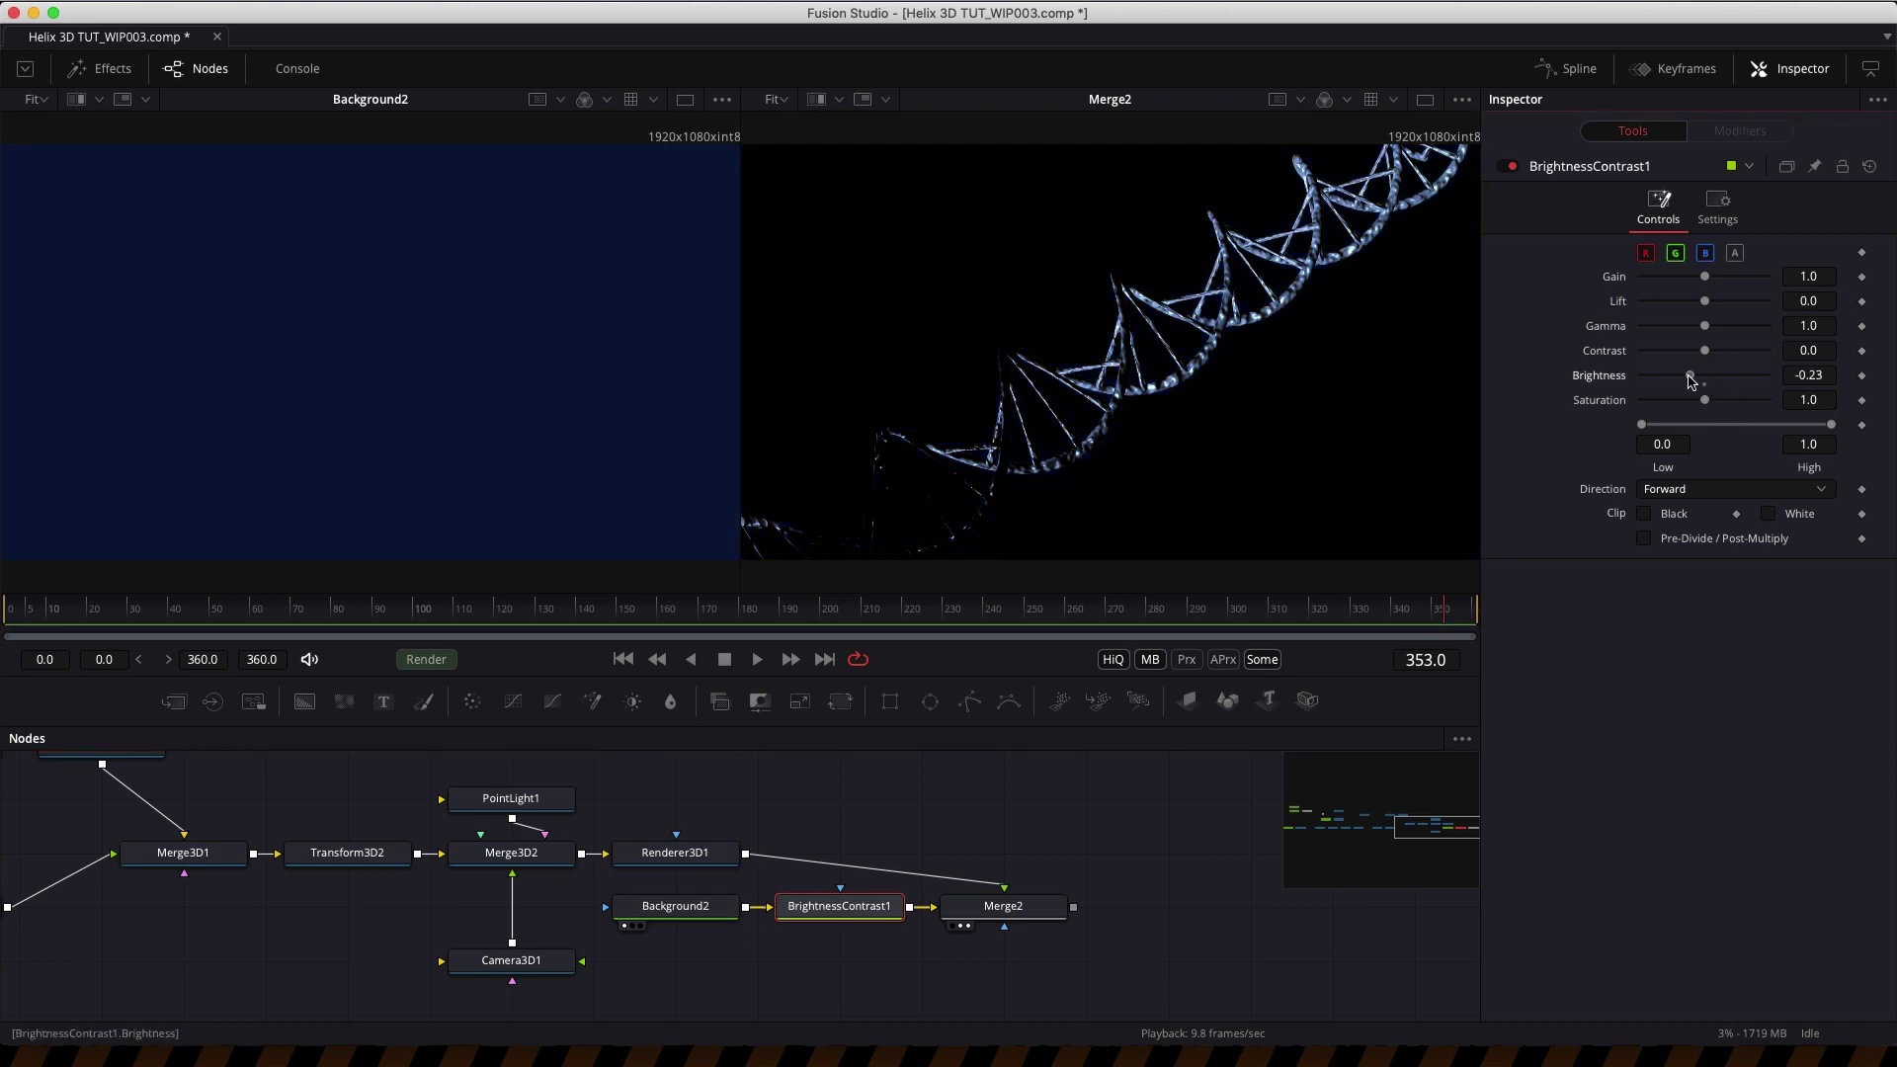
- Mask BrightnessContrast1 with an inverted ellipse that has a soft edge of about 0.14
{"action": "left_click", "coordinate": [932, 702]}
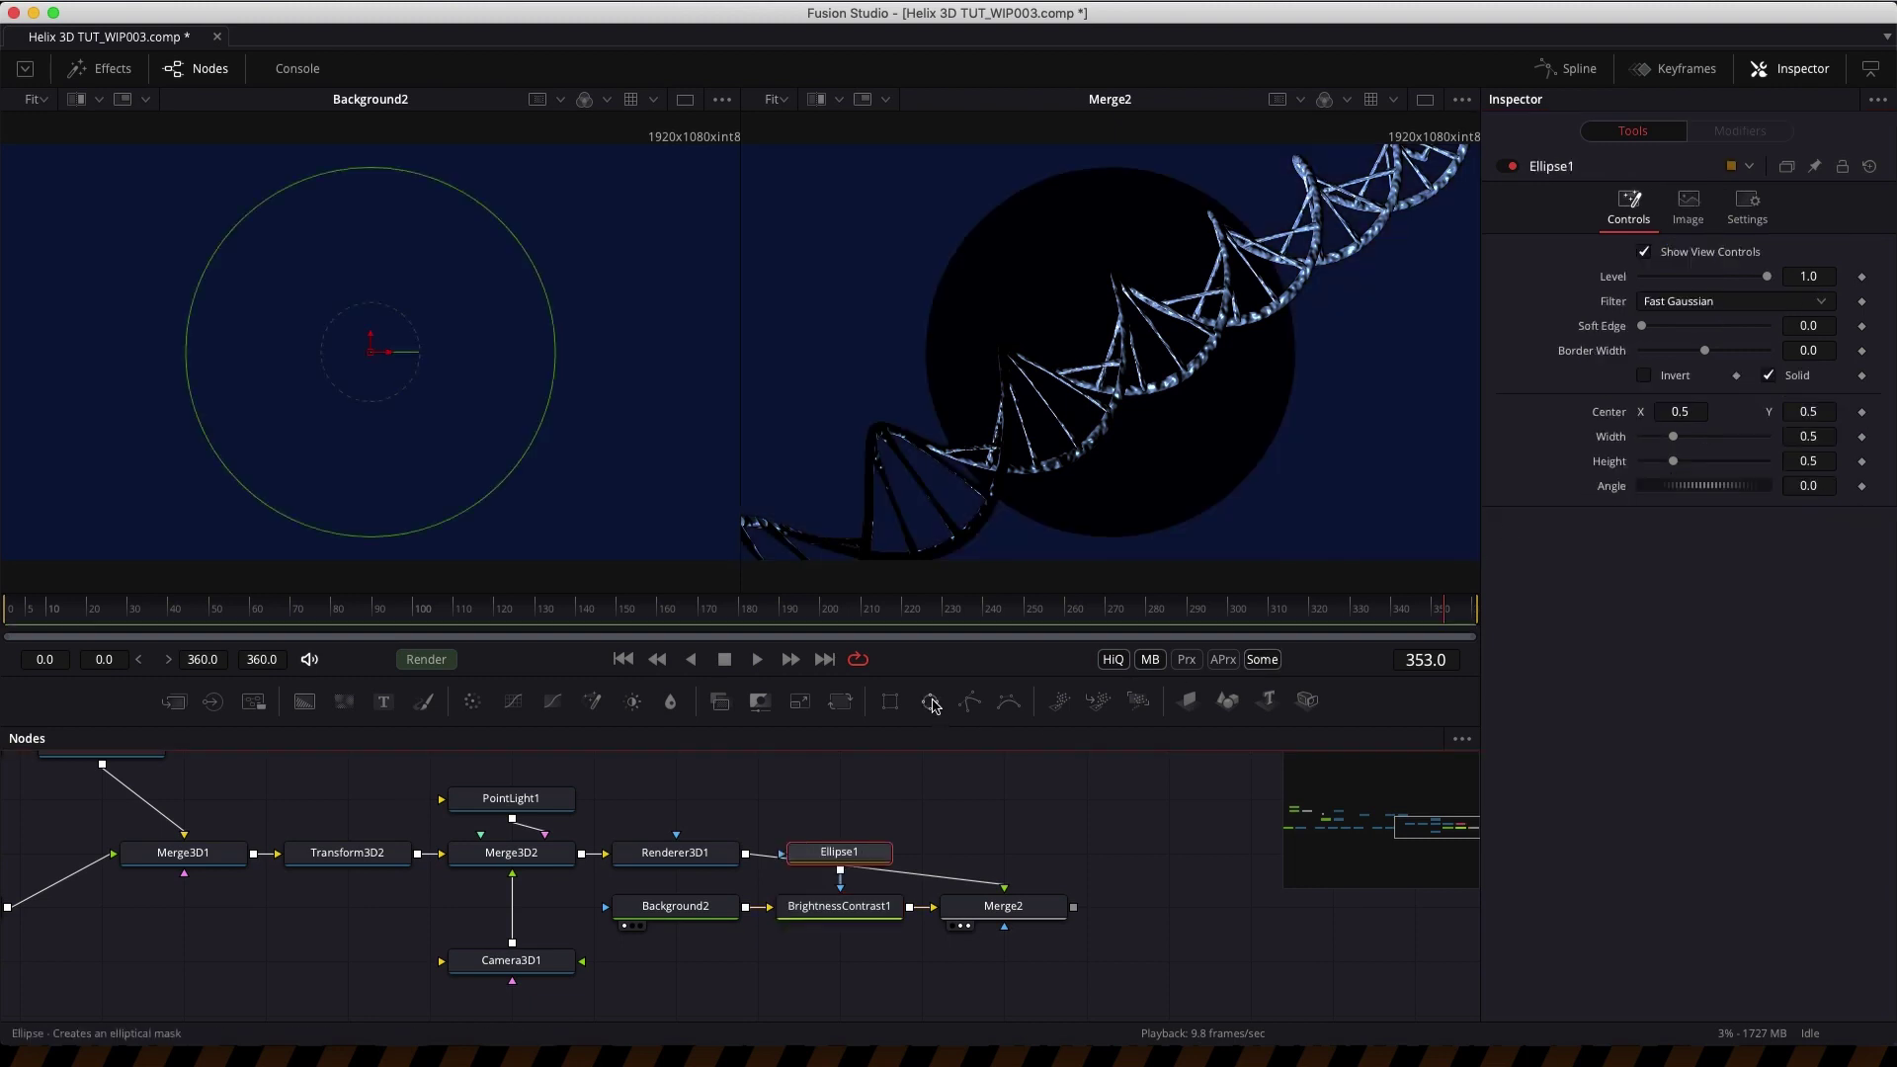
{"action": "left_click", "coordinate": [1645, 376]}
{"action": "left_click_drag", "start_coordinate": [1641, 326], "coordinate": [1728, 335]}
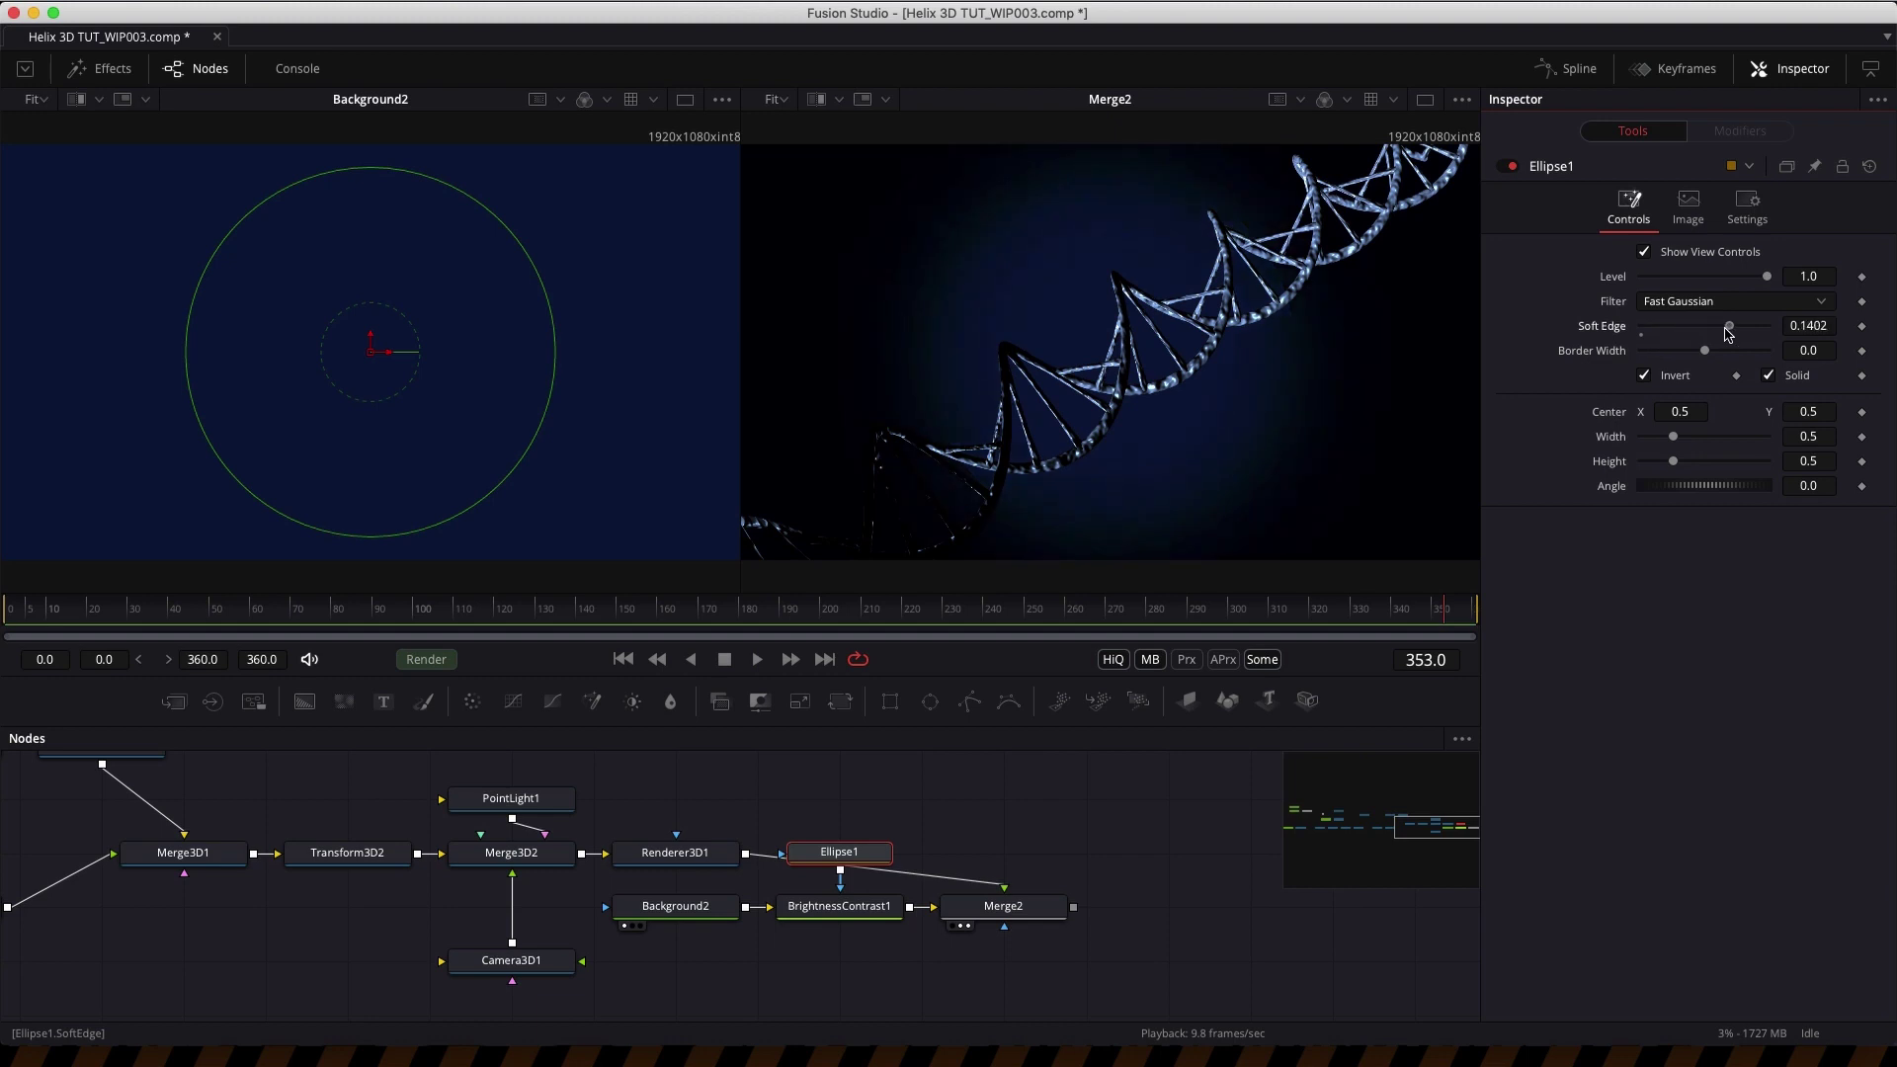
- Set Ellipse1's width to 0.75, angle to about 23.5 and soft edge to about 0.16, and place it below BrightnessContrast1
{"action": "left_click", "coordinate": [1828, 436]}
{"action": "type", "text": ".75"}
{"action": "key", "text": "Return"}
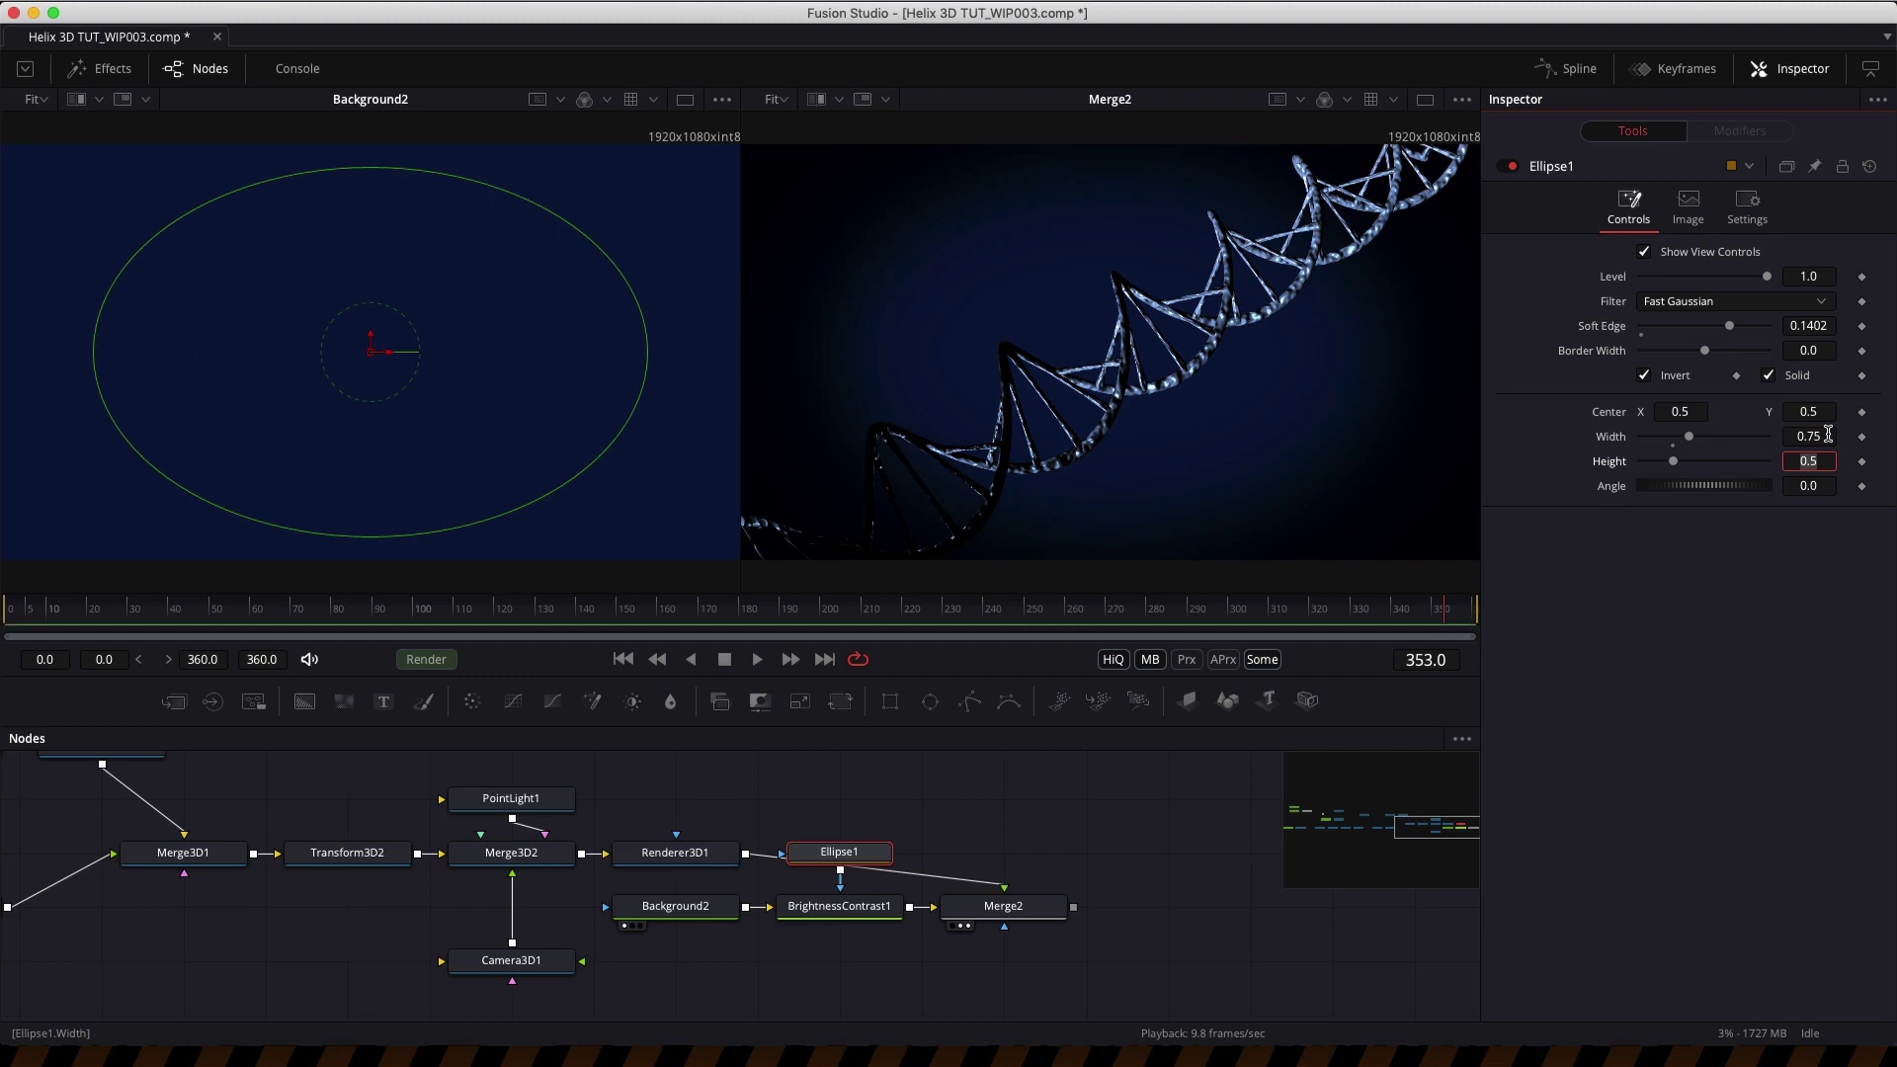
{"action": "left_click_drag", "start_coordinate": [1684, 486], "coordinate": [1703, 494]}
{"action": "mouse_move", "coordinate": [1731, 331]}
{"action": "left_mouse_down"}
{"action": "mouse_move", "coordinate": [1769, 333]}
{"action": "mouse_move", "coordinate": [1741, 332]}
{"action": "left_mouse_up"}
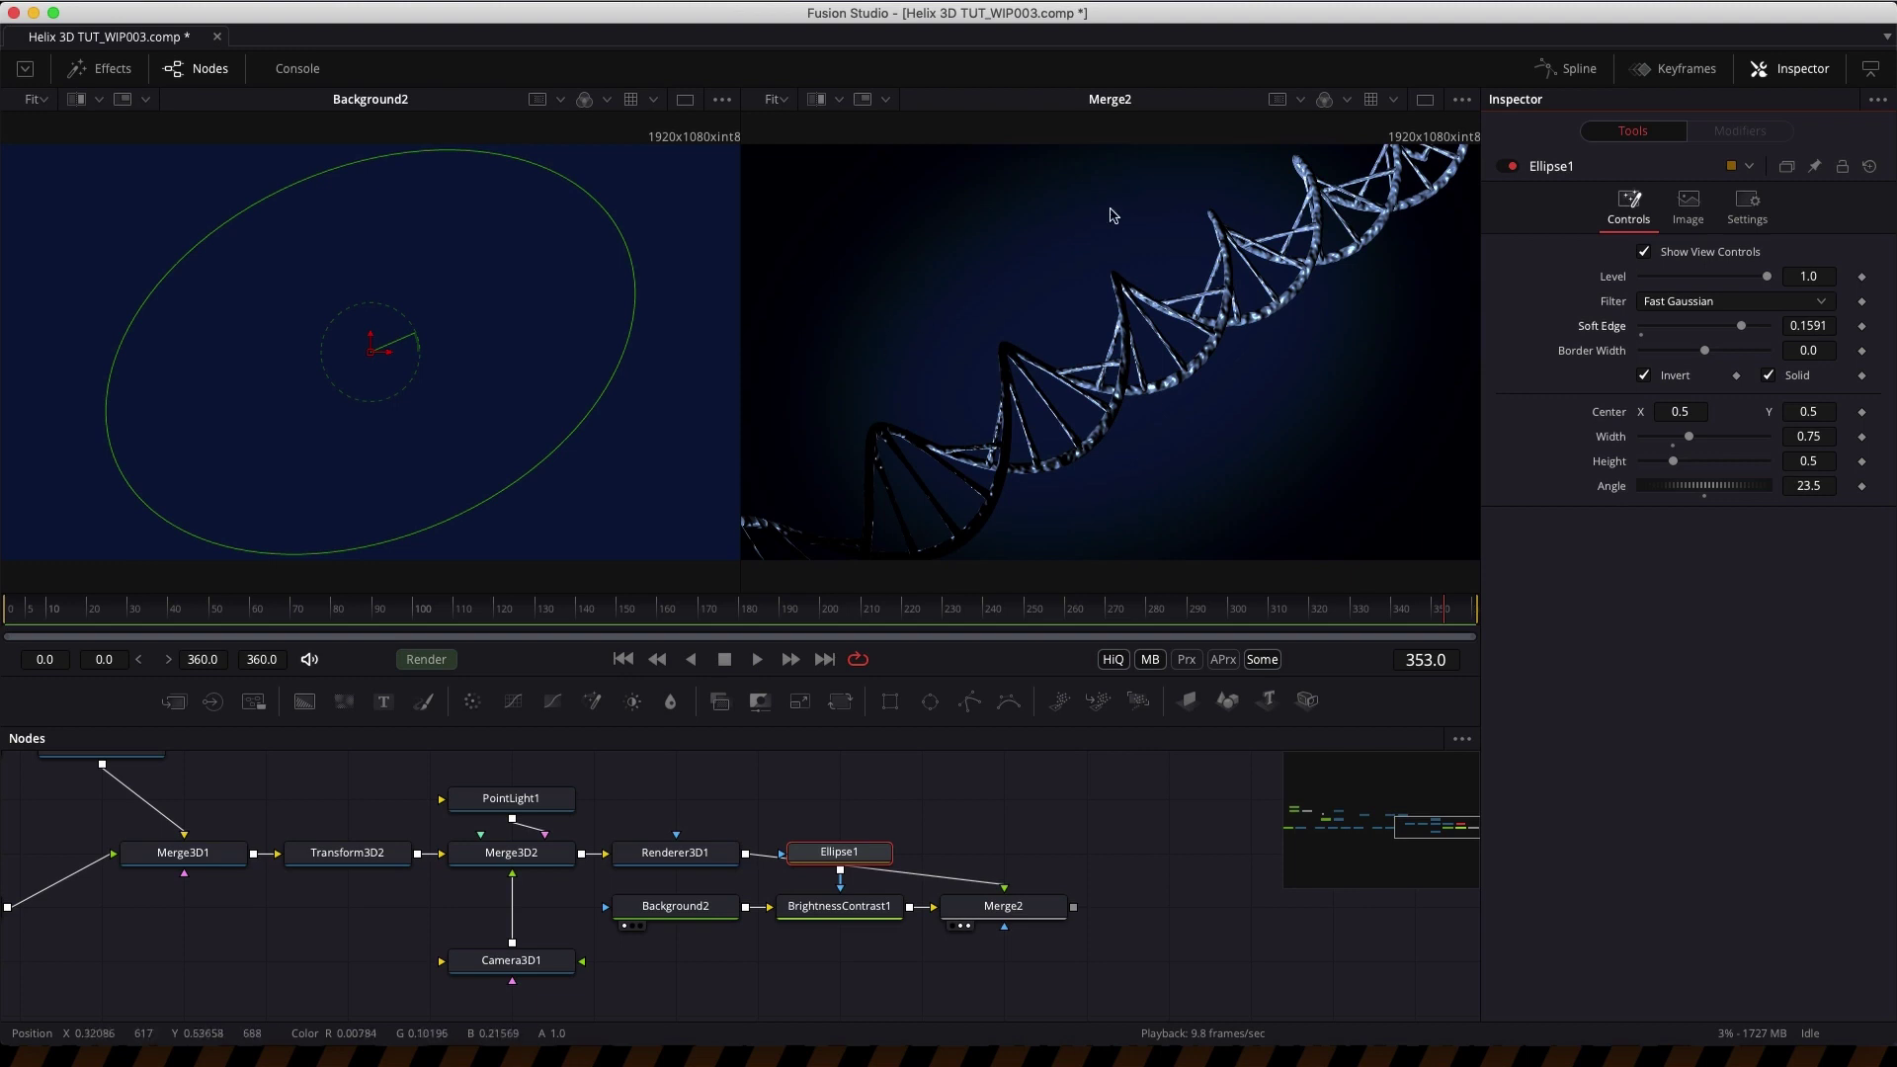
{"action": "left_click_drag", "start_coordinate": [839, 852], "coordinate": [839, 959]}
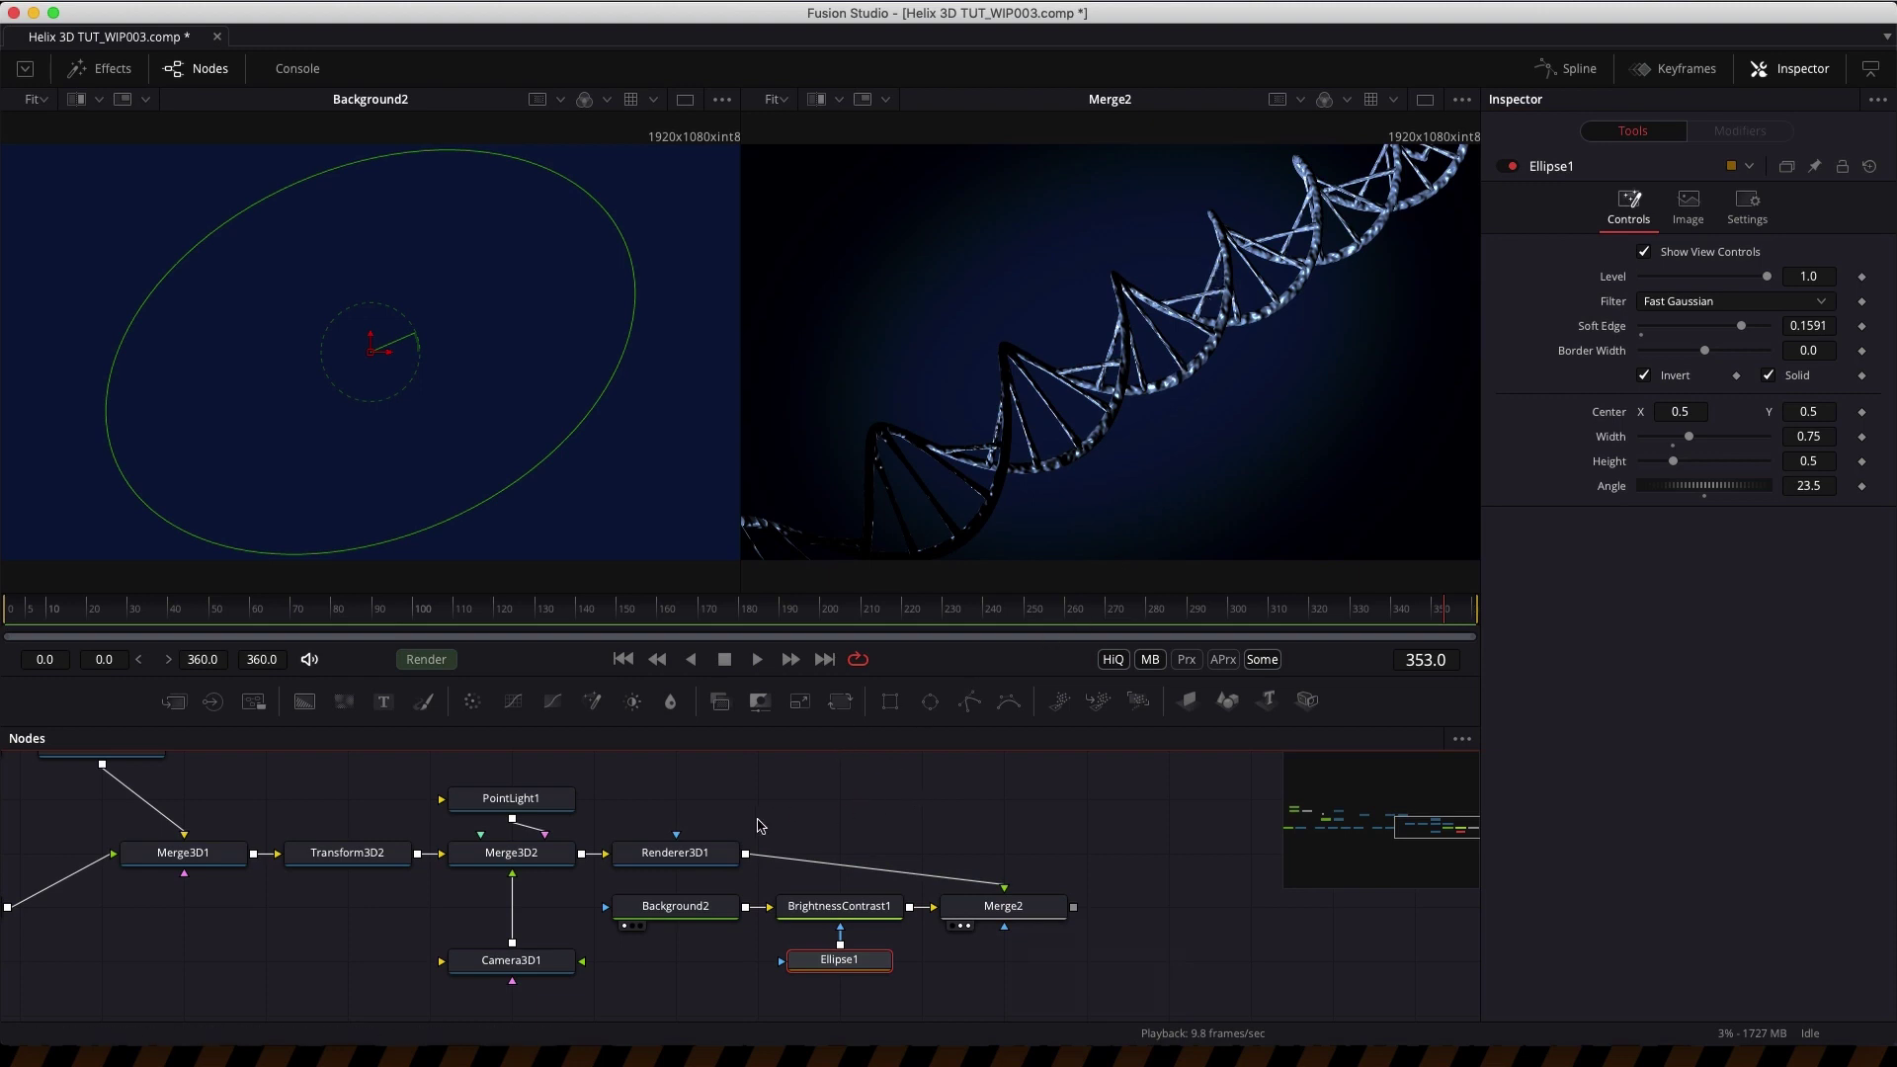
- Try a Glow node between Renderer3D1 and Merge2 and inspect the helix up close
{"action": "left_click", "coordinate": [689, 860]}
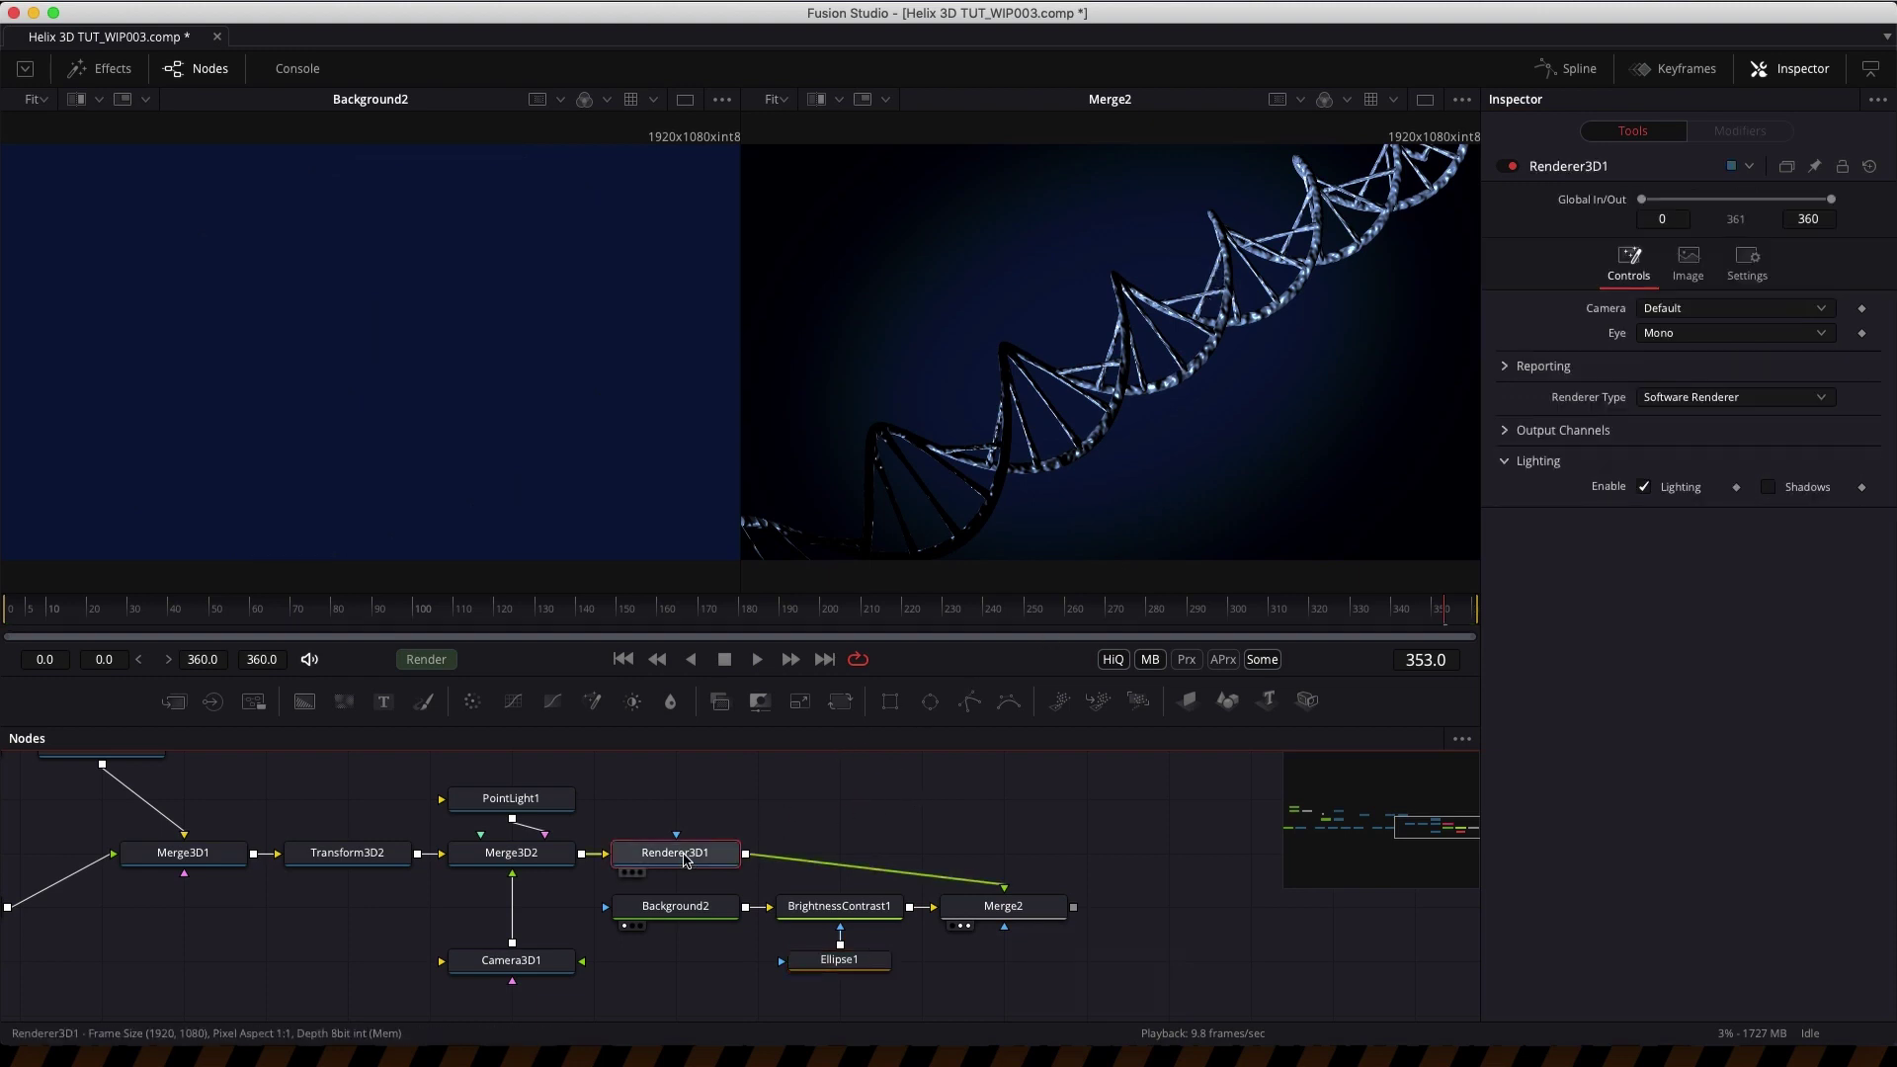
{"action": "key", "text": "shift+space"}
{"action": "type", "text": "glo"}
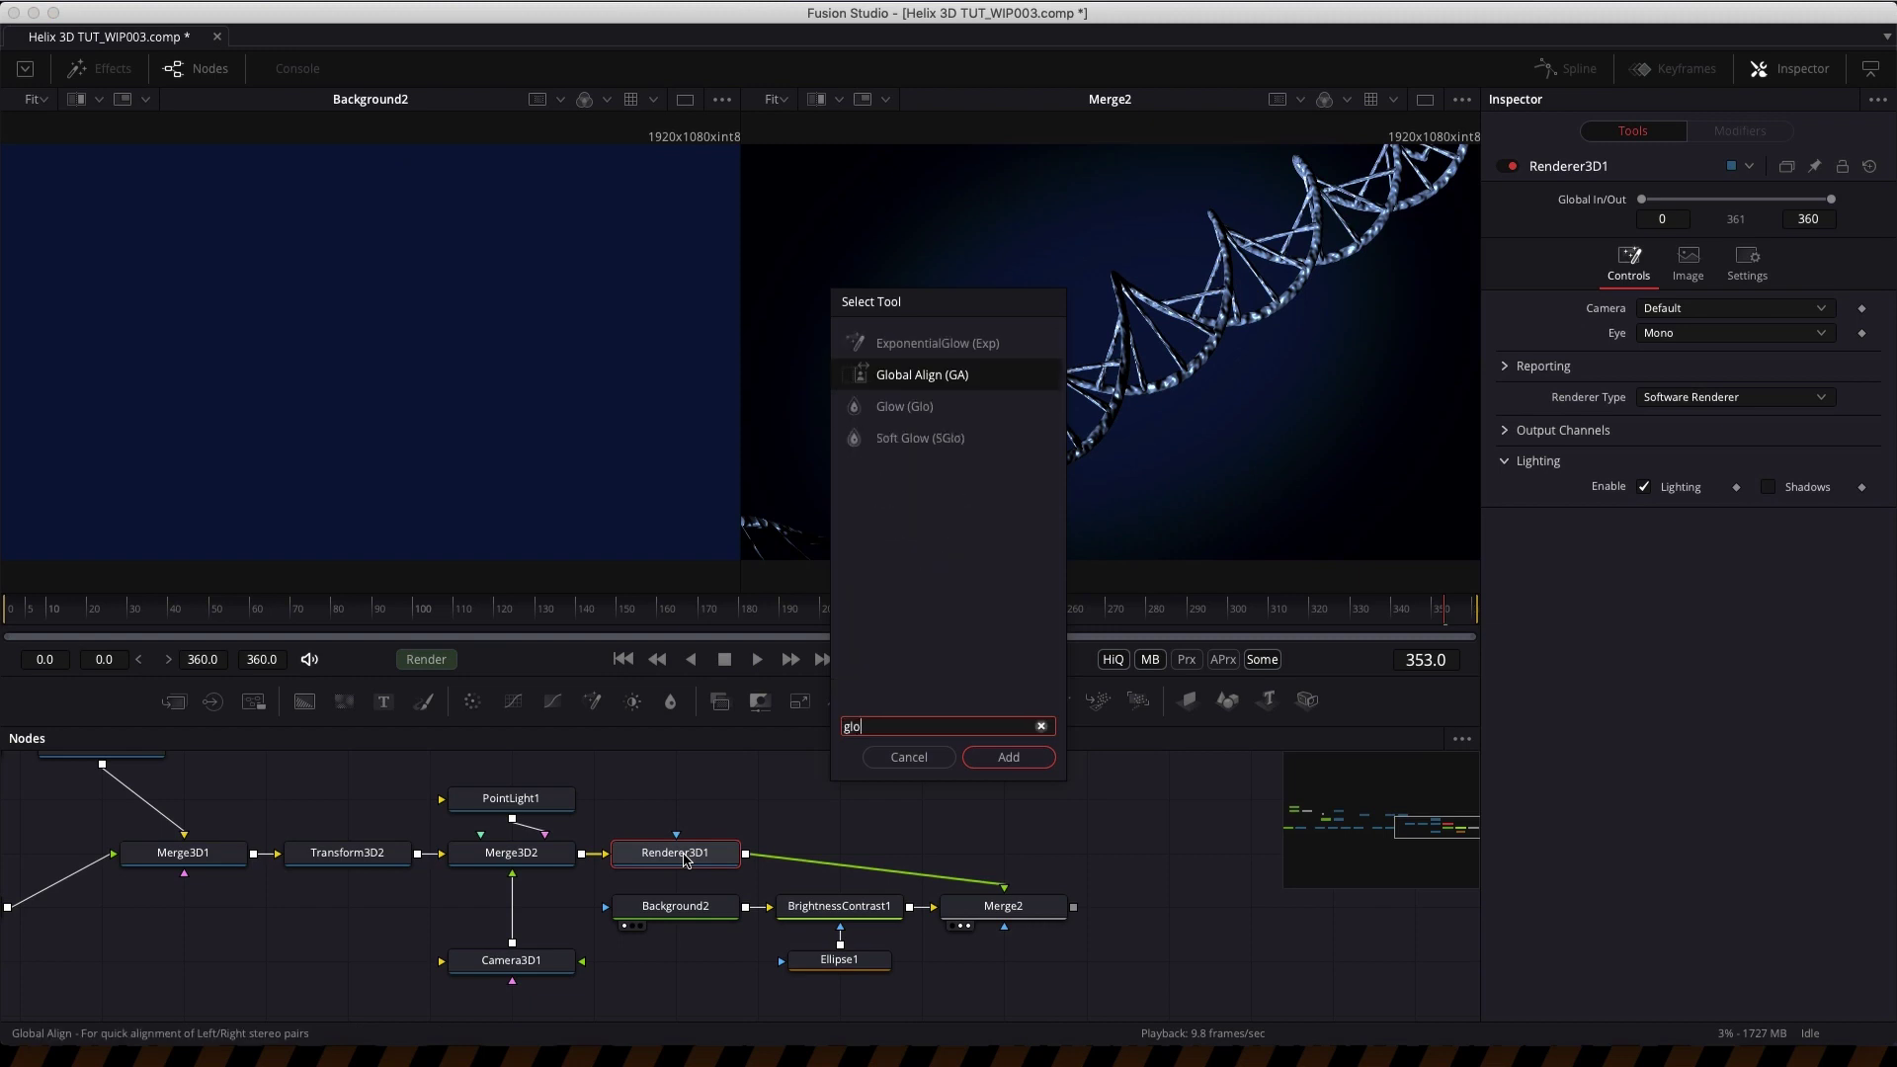
{"action": "type", "text": "w"}
{"action": "key", "text": "Return"}
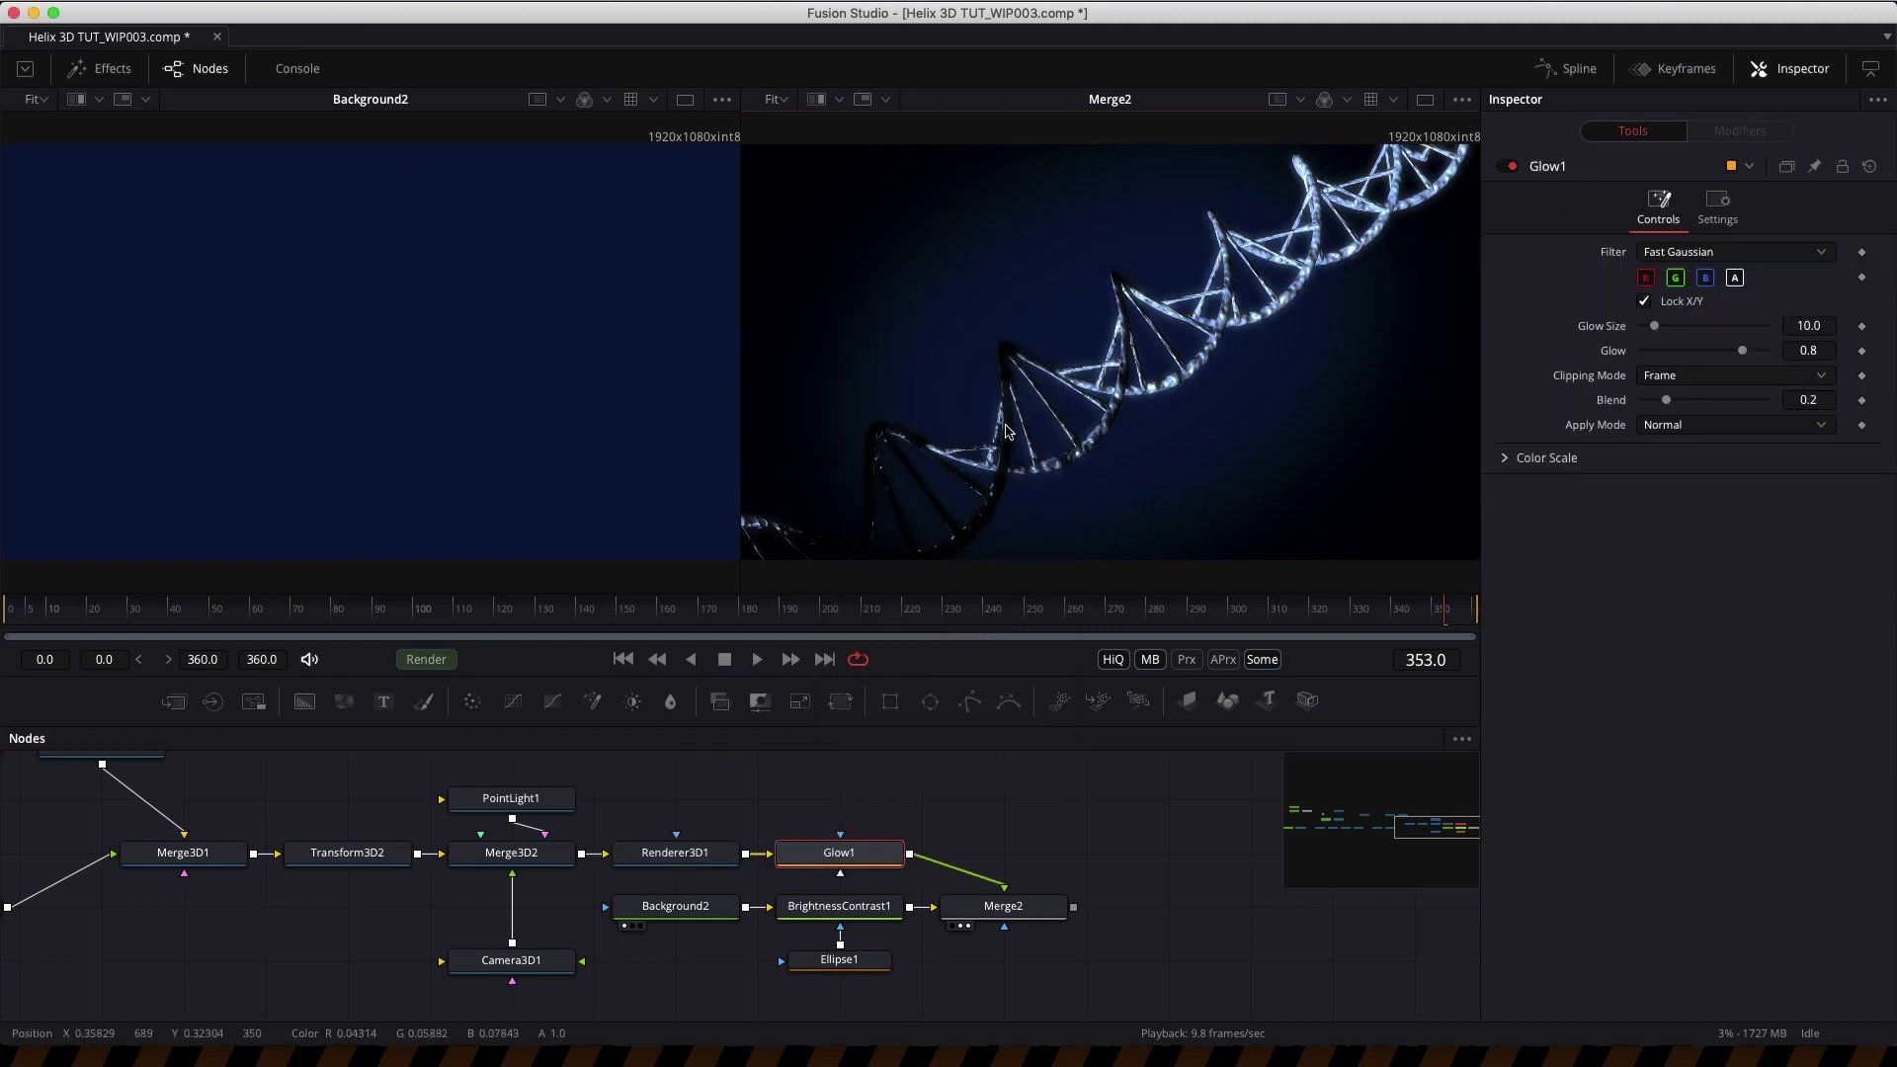
{"action": "scroll", "coordinate": [1002, 435], "scroll_direction": "up", "scroll_amount": 5}
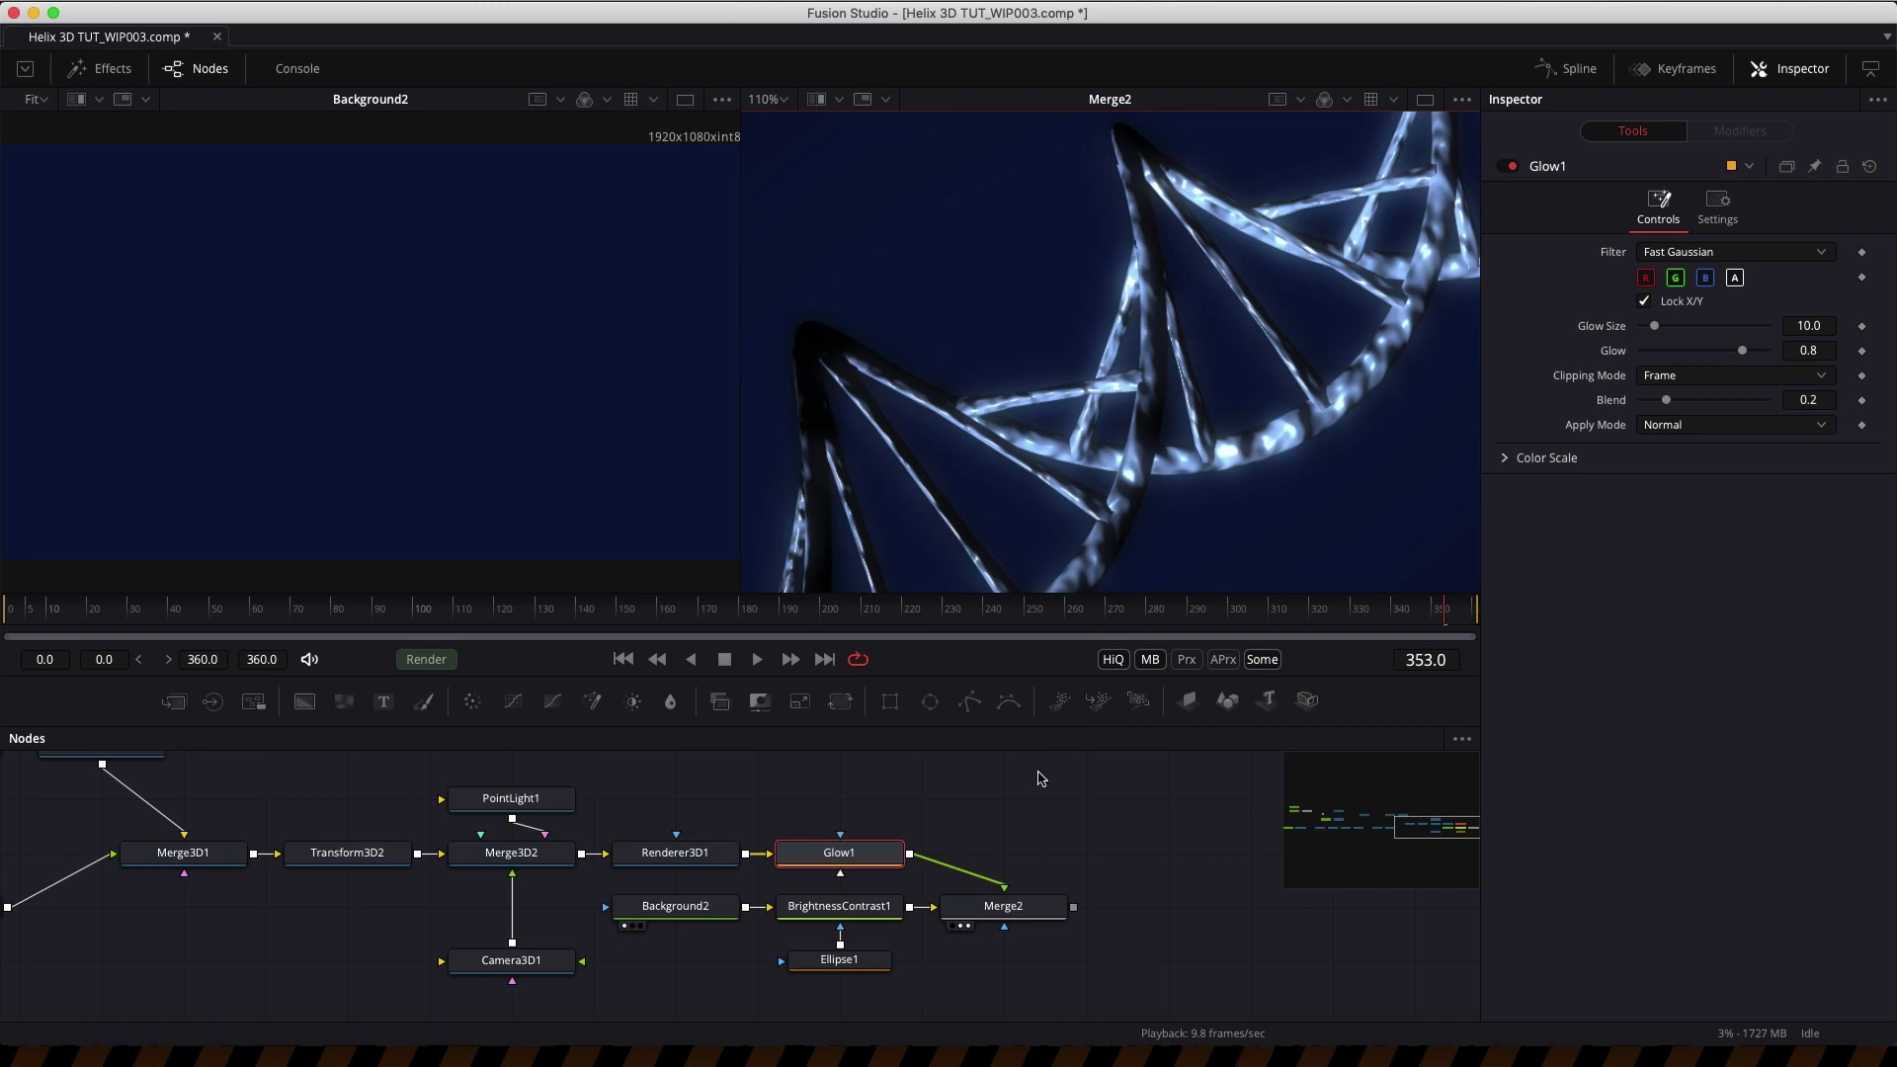
- Delete the Glow node and fit the Merge2 view again
{"action": "left_click", "coordinate": [856, 863]}
{"action": "key", "text": "Delete"}
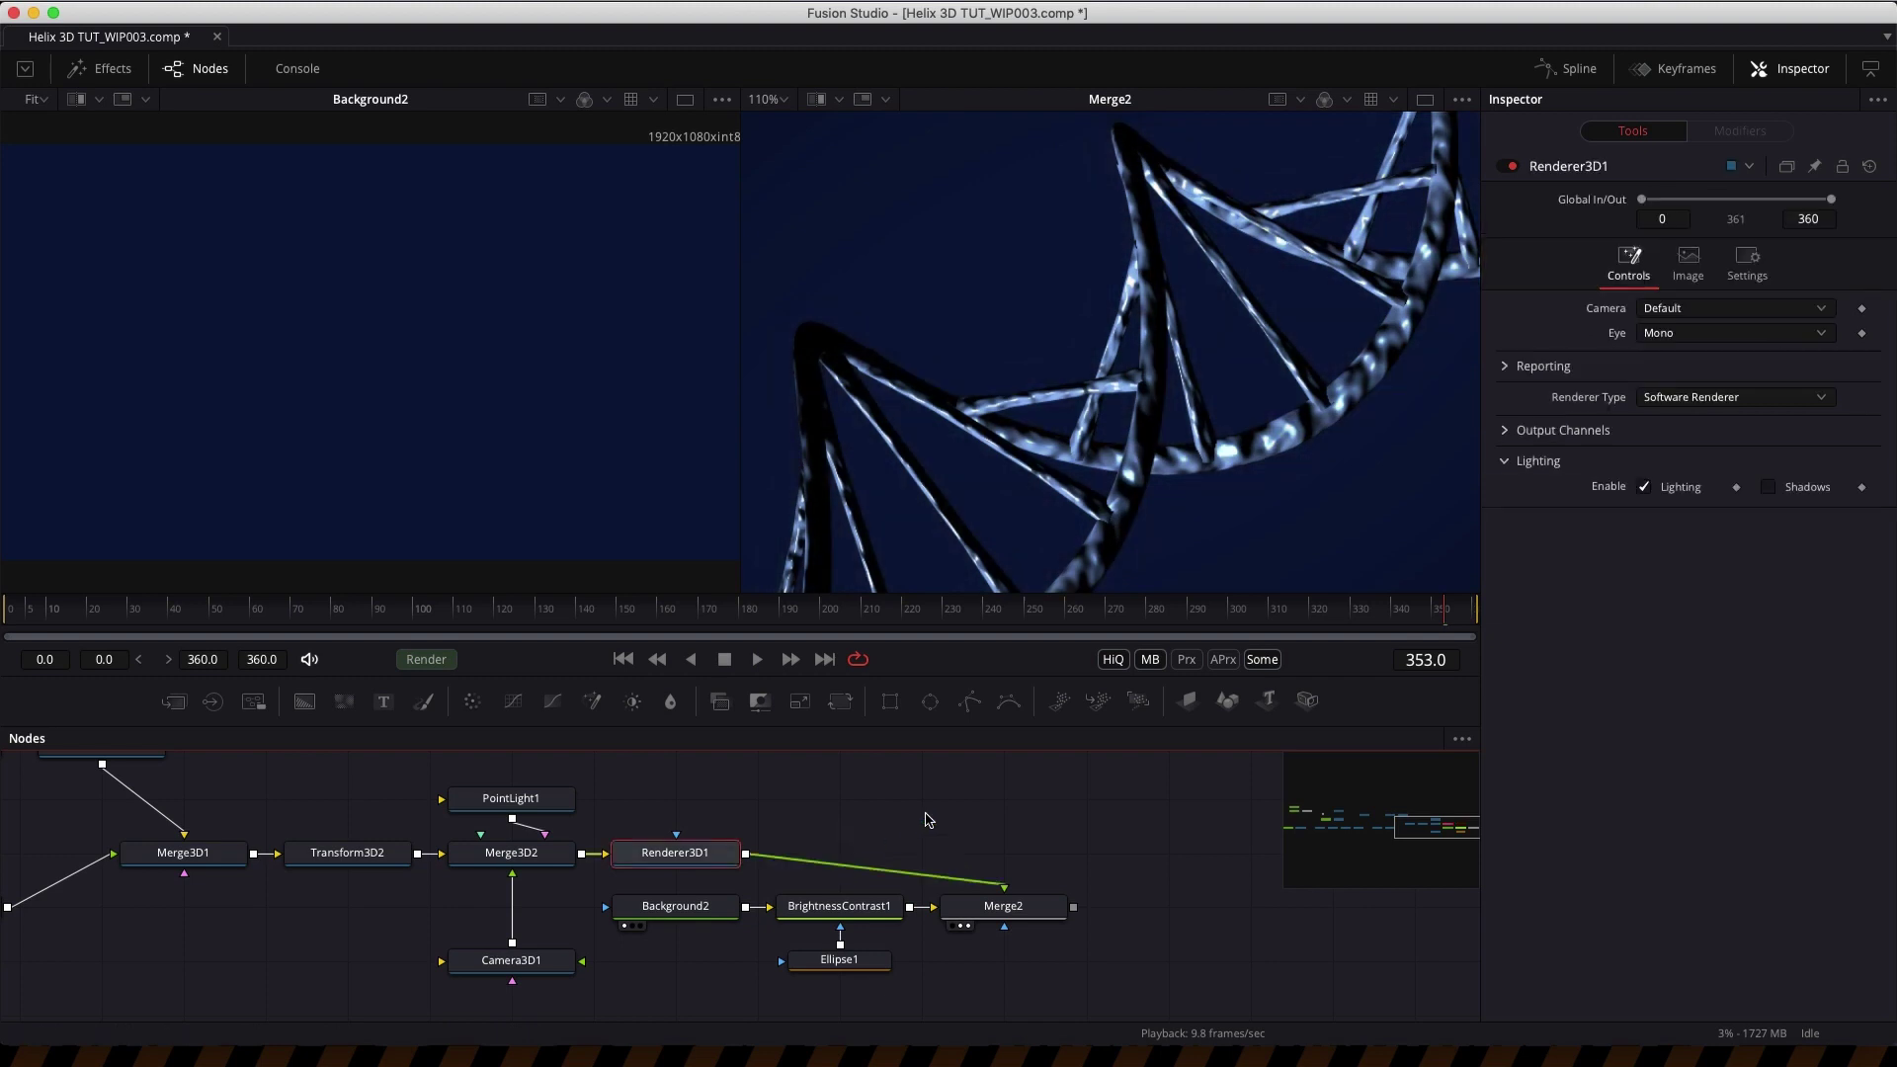
{"action": "scroll", "coordinate": [927, 820], "scroll_direction": "up", "scroll_amount": 1}
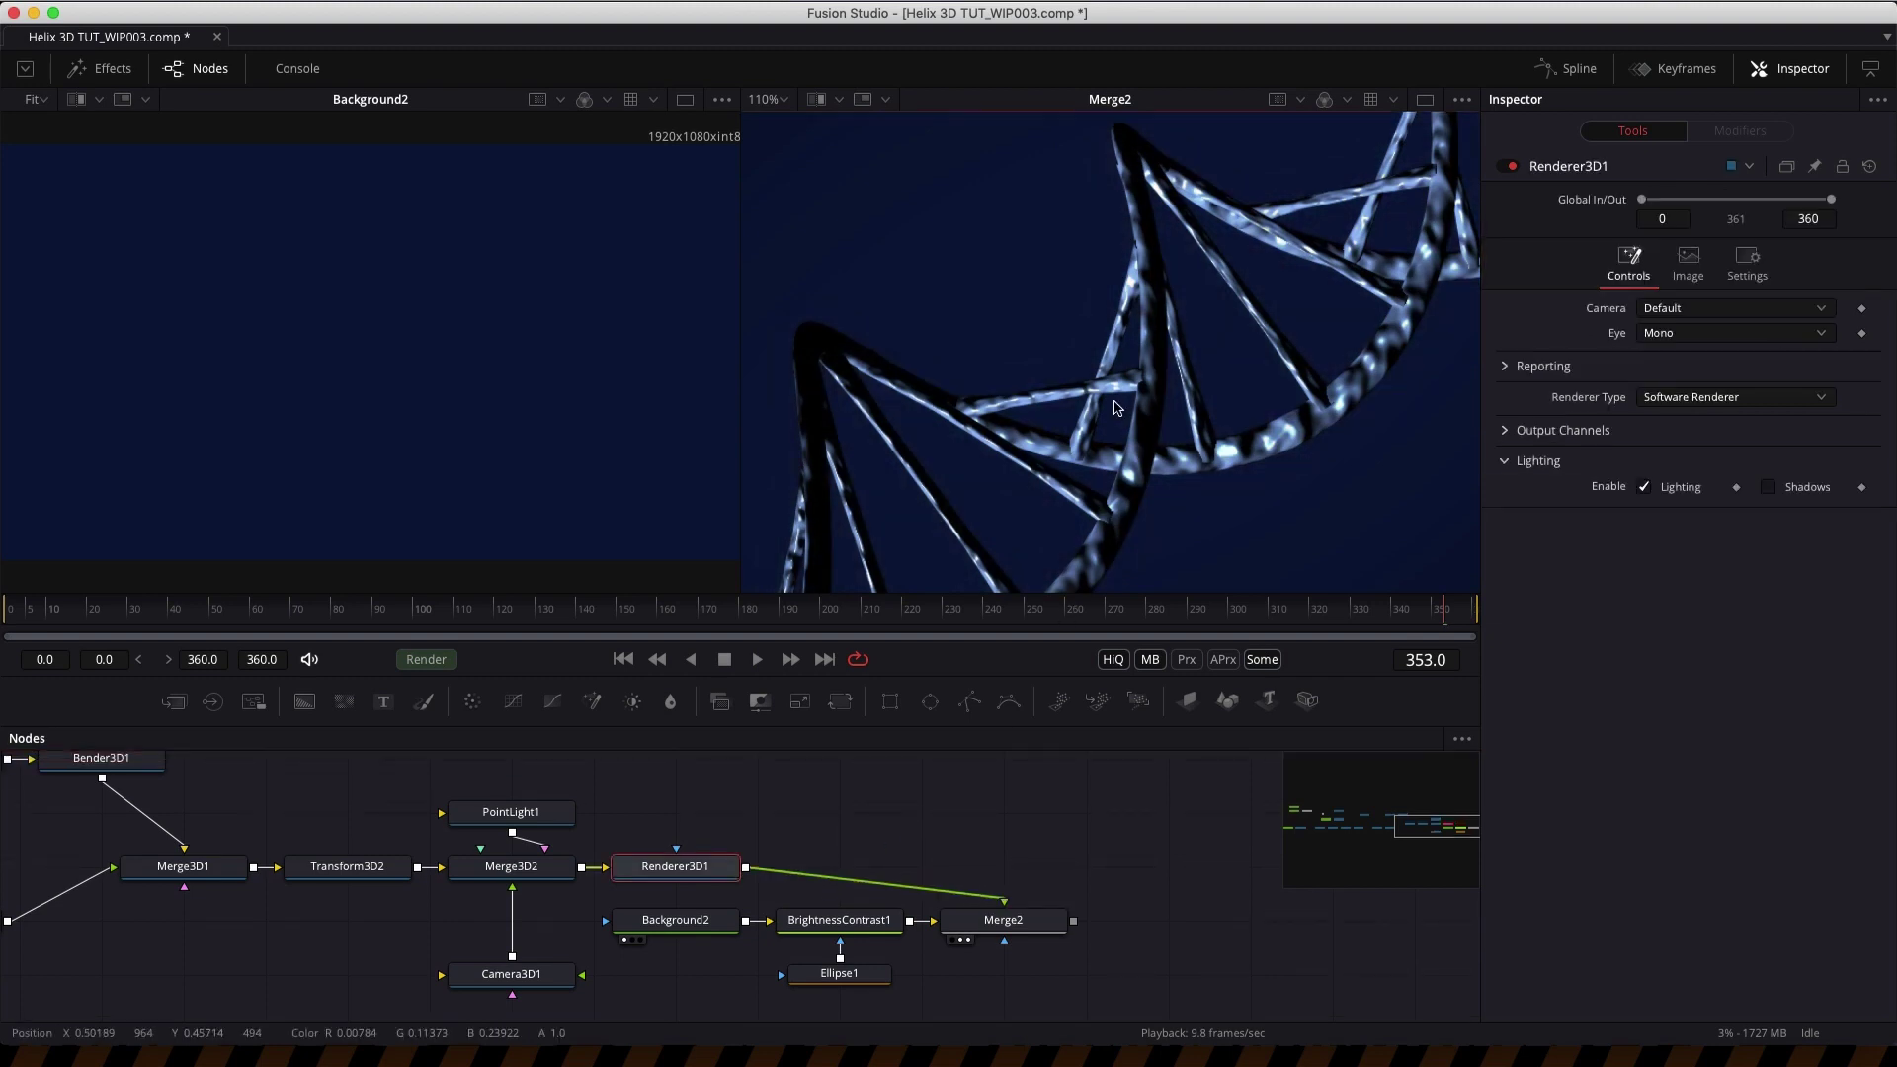
{"action": "key", "text": "super+f"}
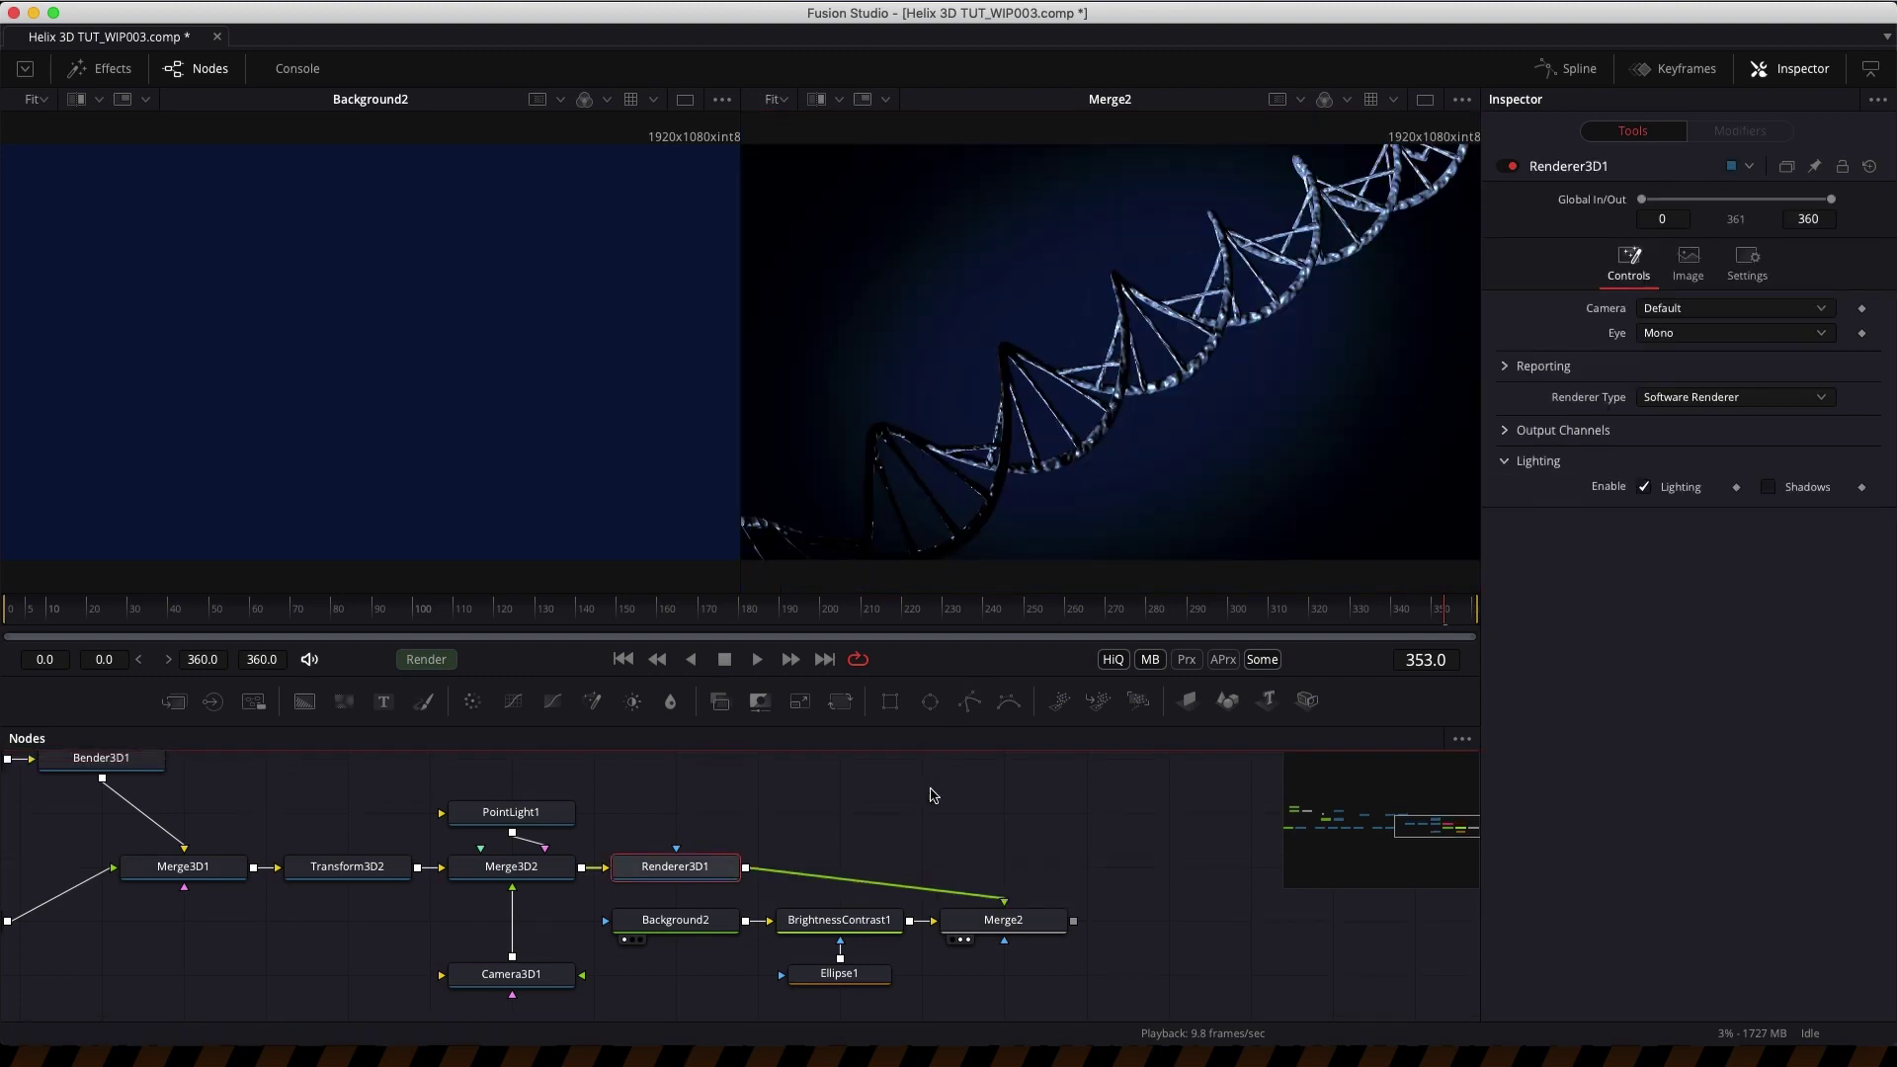
- Add a Luma Keyer on a separate branch from Renderer3D1, view it and lower its High threshold to about 0.244
{"action": "key", "text": "shift+space"}
{"action": "type", "text": "lum"}
{"action": "key", "text": "Return"}
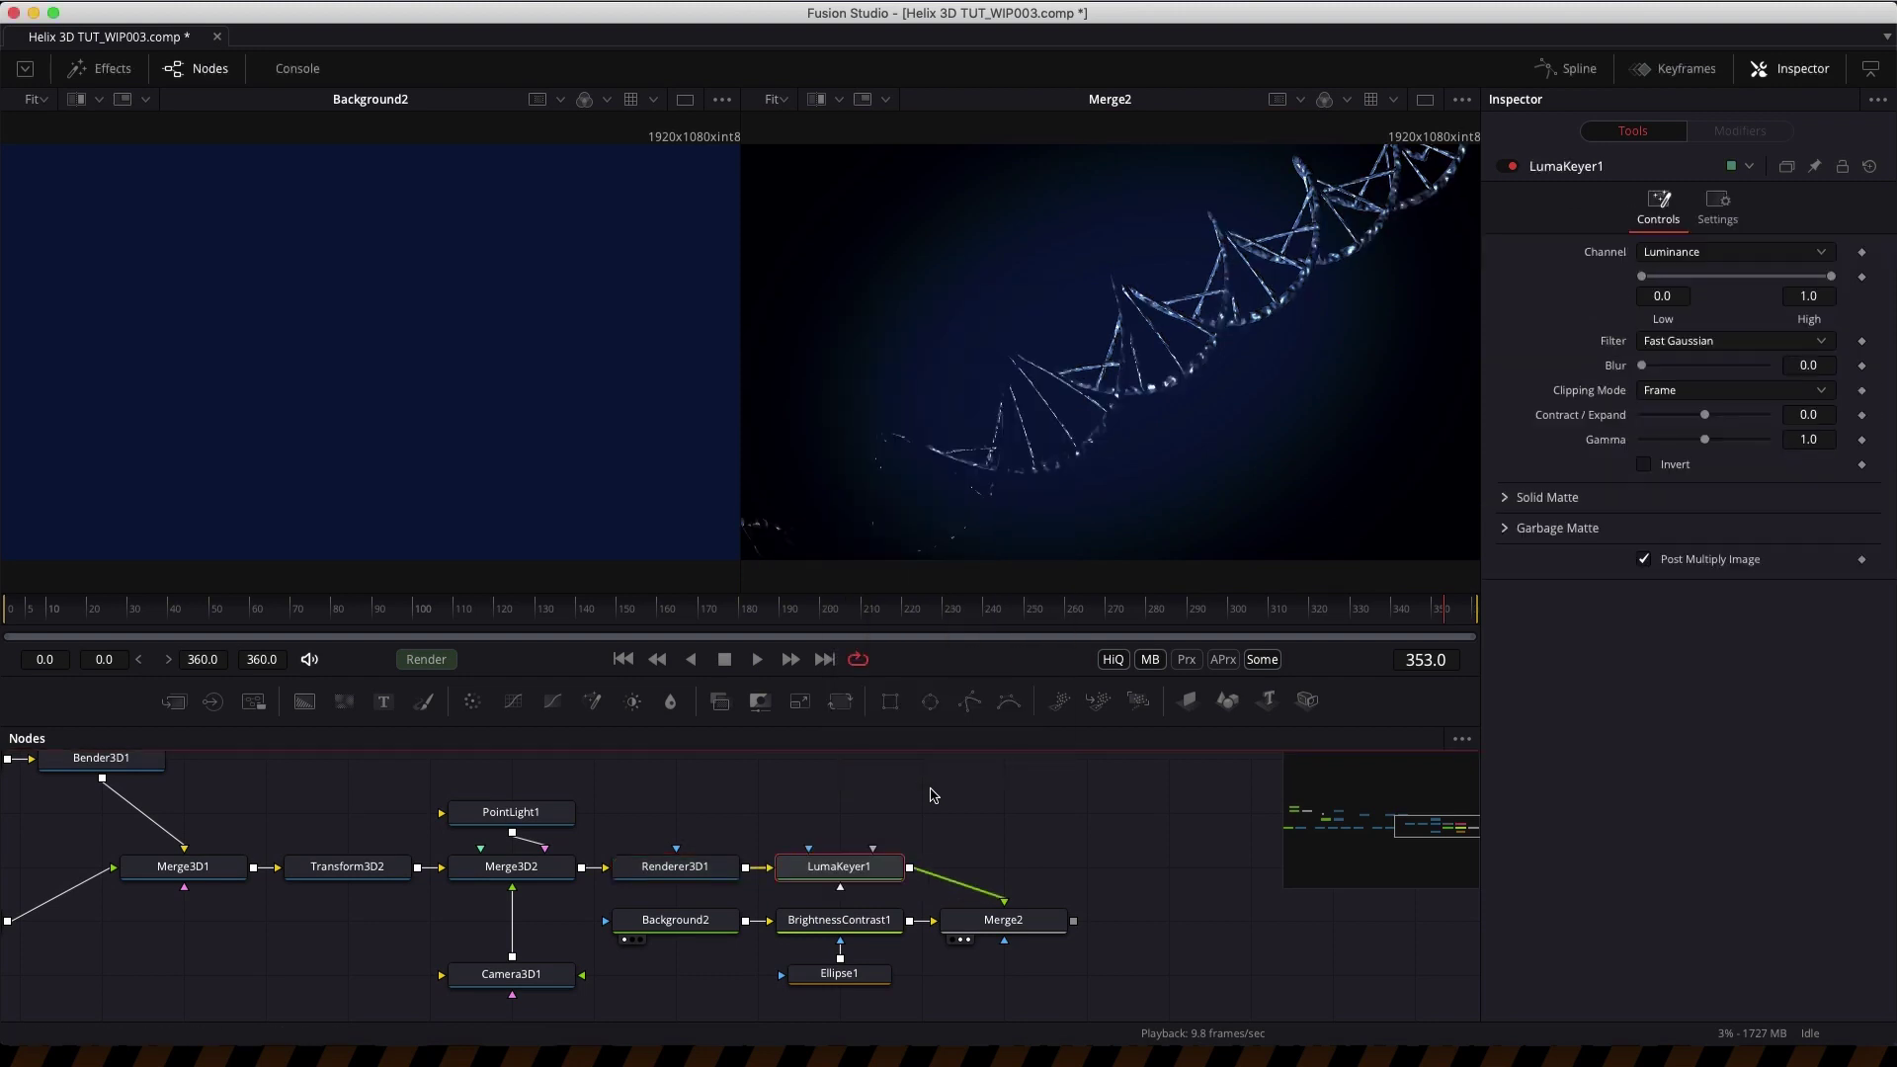
{"action": "left_click_drag", "start_coordinate": [826, 875], "coordinate": [826, 821]}
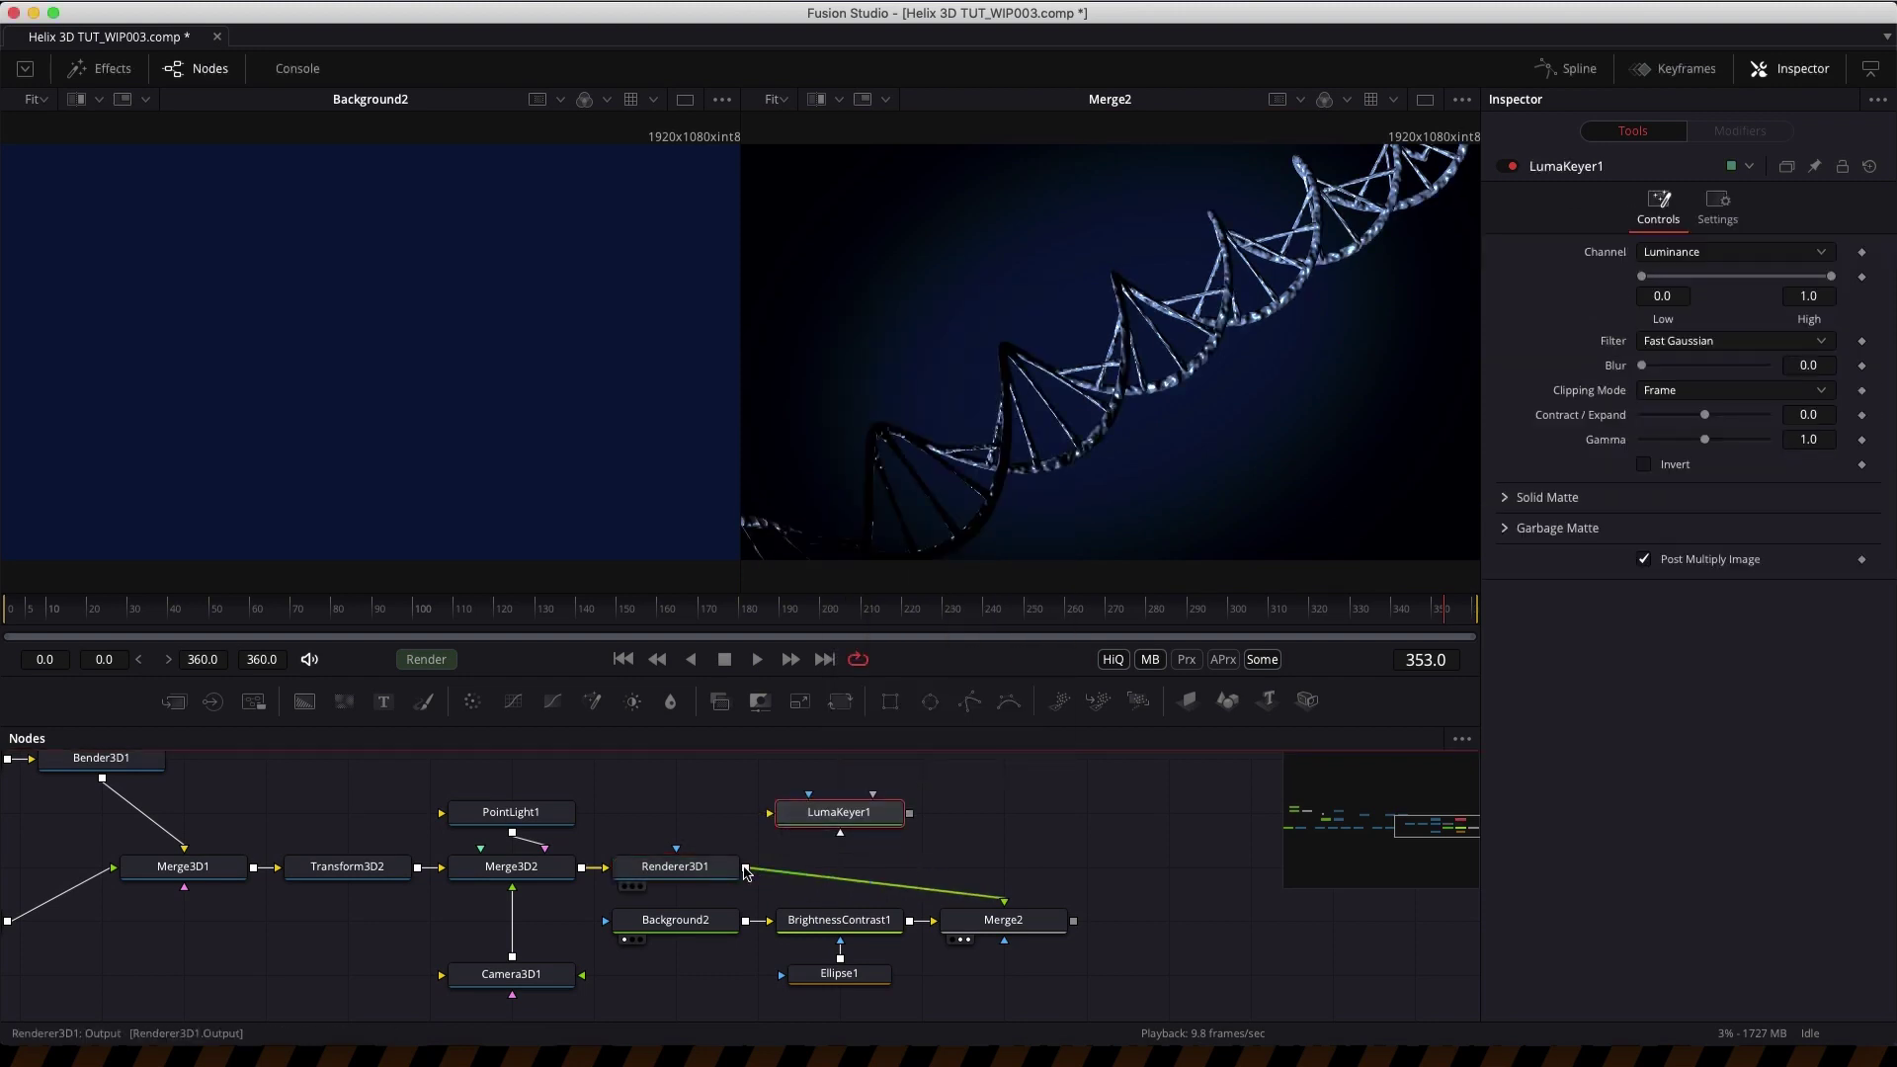
{"action": "left_click_drag", "start_coordinate": [746, 869], "coordinate": [412, 487]}
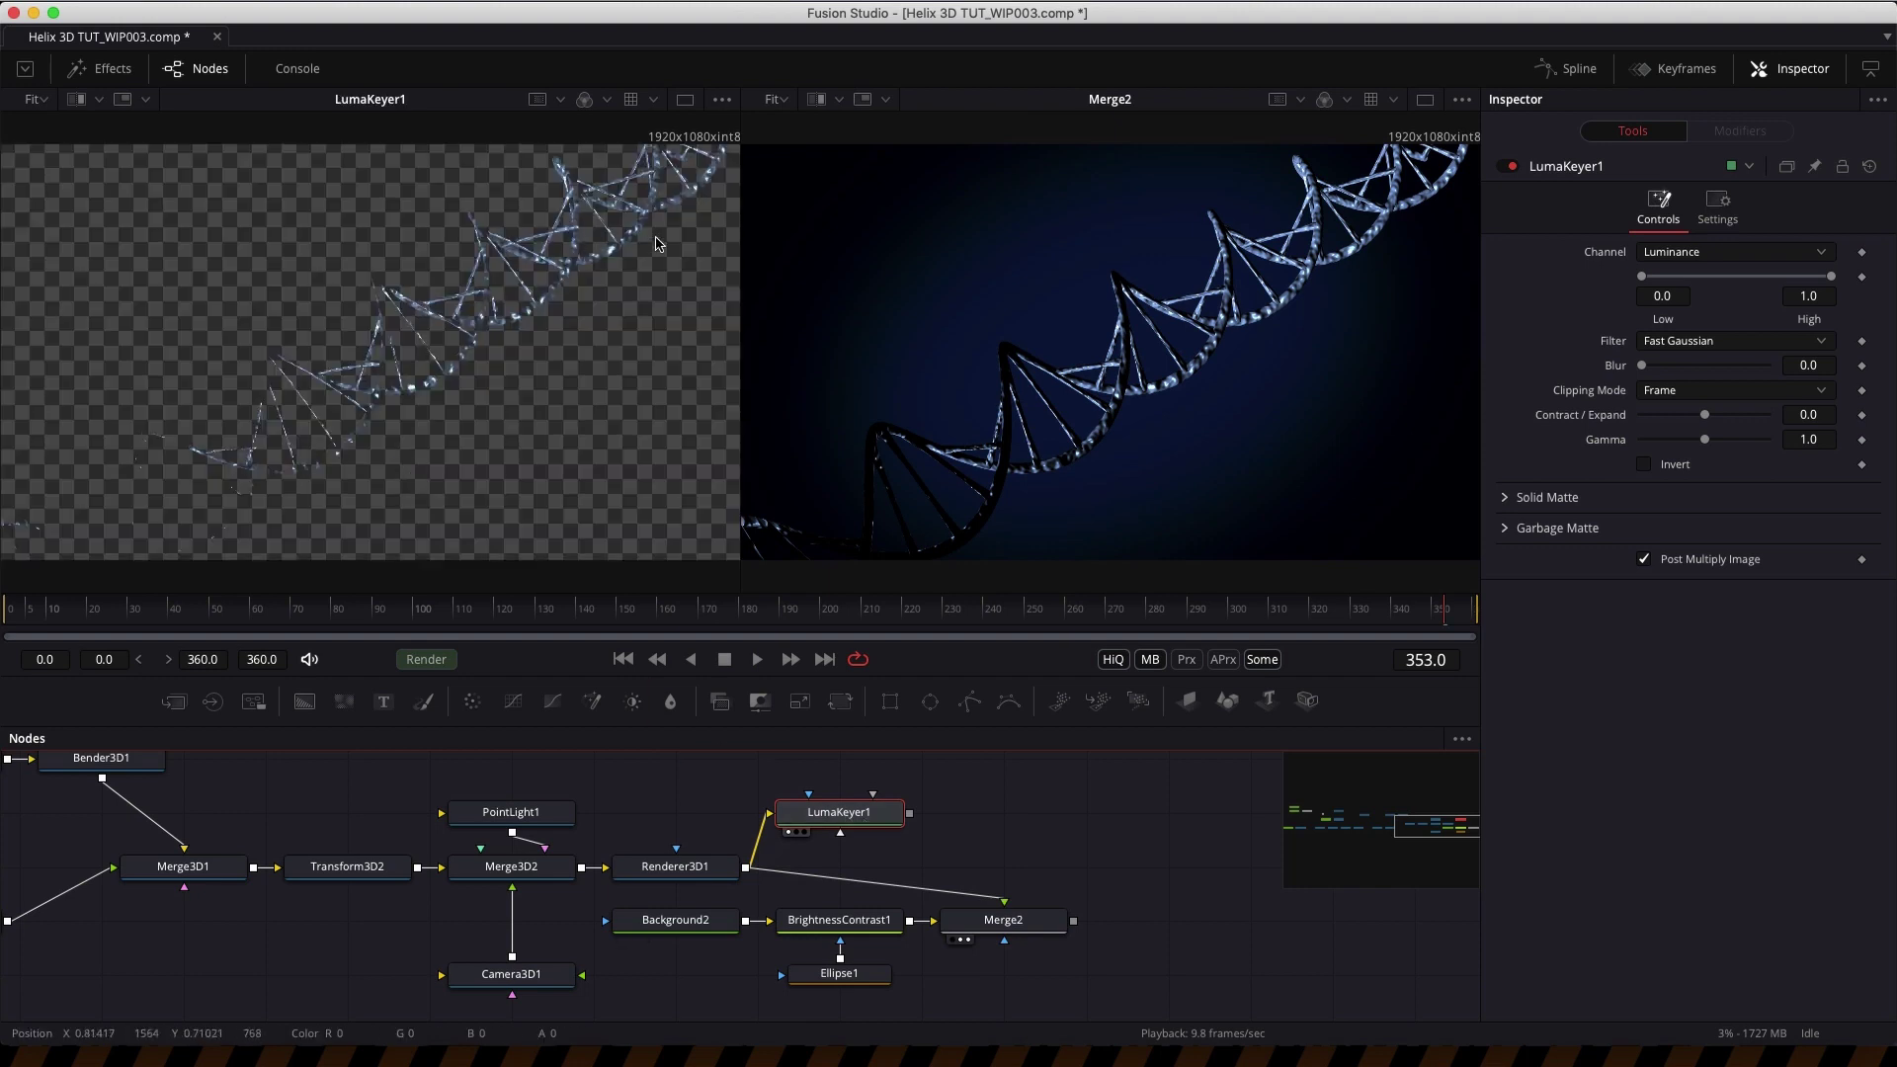
{"action": "left_click_drag", "start_coordinate": [1830, 283], "coordinate": [1695, 290]}
- Add a Blur node after LumaKeyer1 with a blur size of 10
{"action": "left_click", "coordinate": [853, 822]}
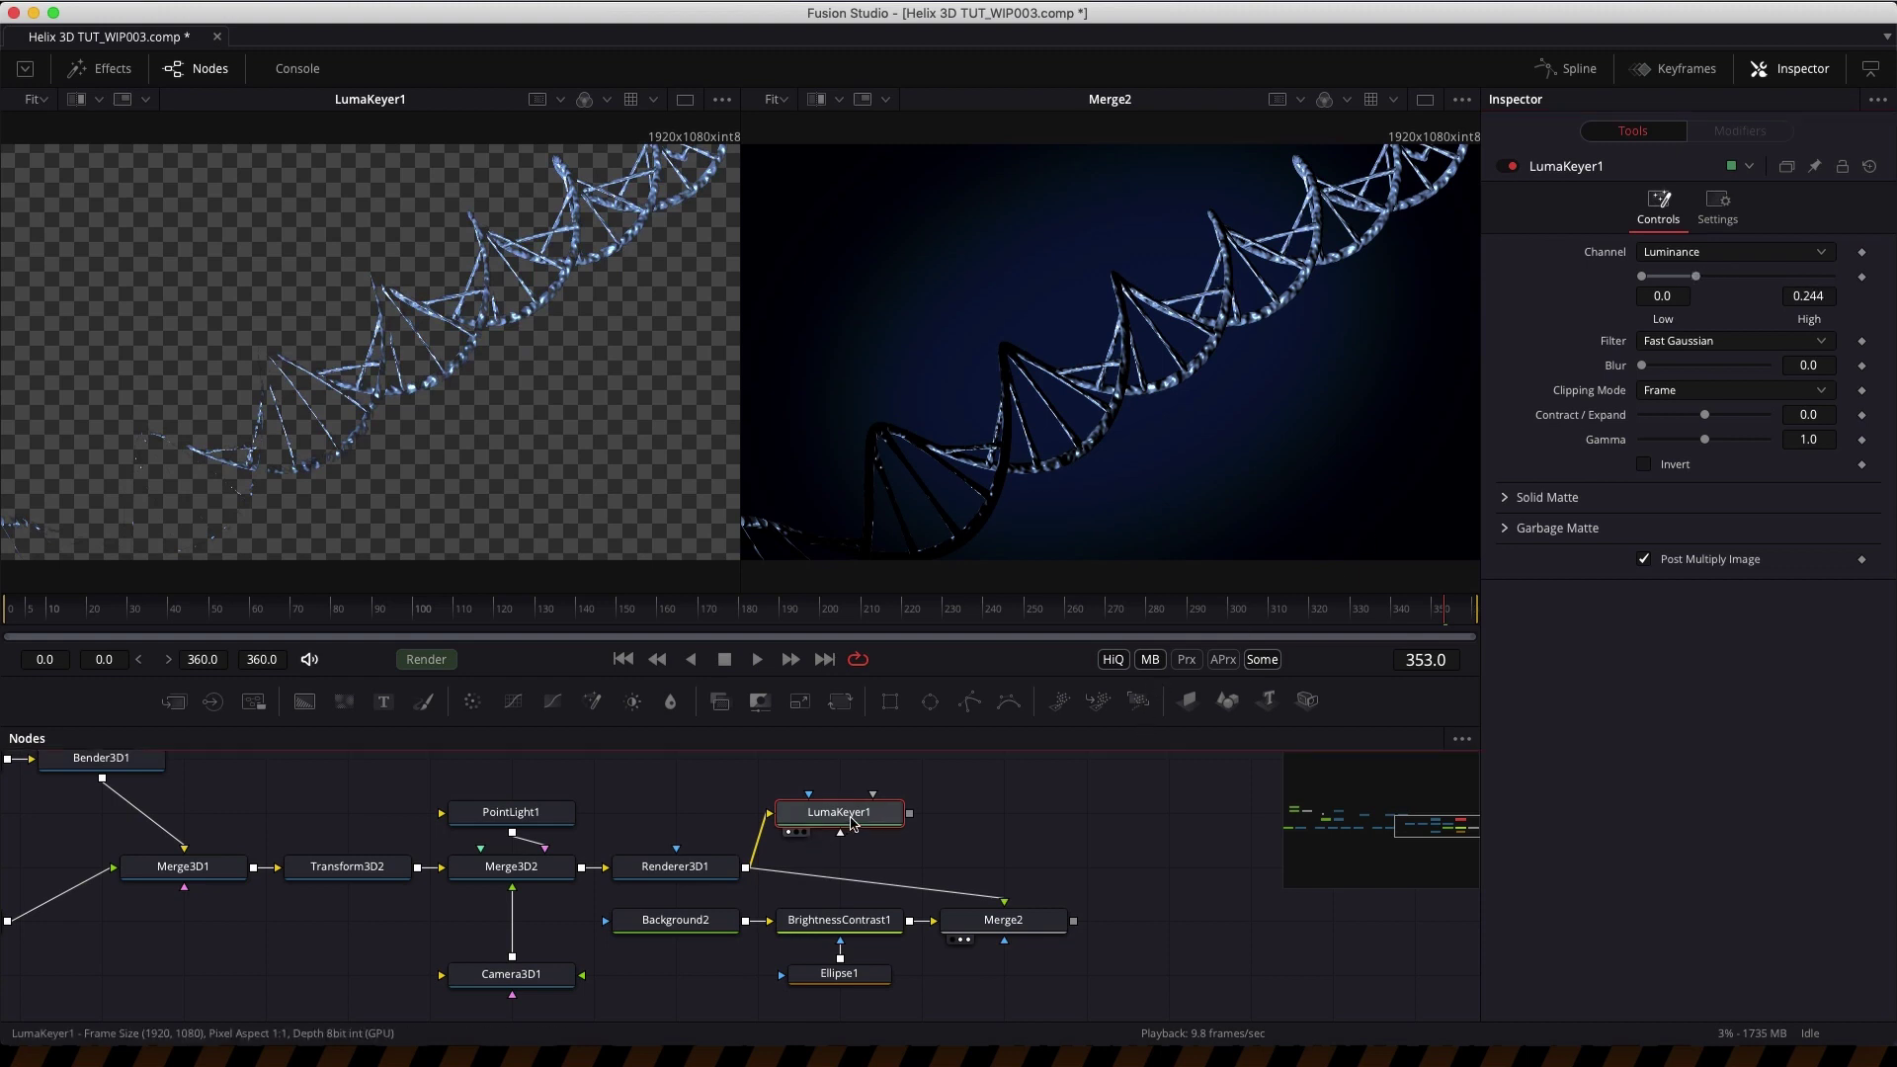
{"action": "key", "text": "shift+space"}
{"action": "type", "text": "blur"}
{"action": "key", "text": "Return"}
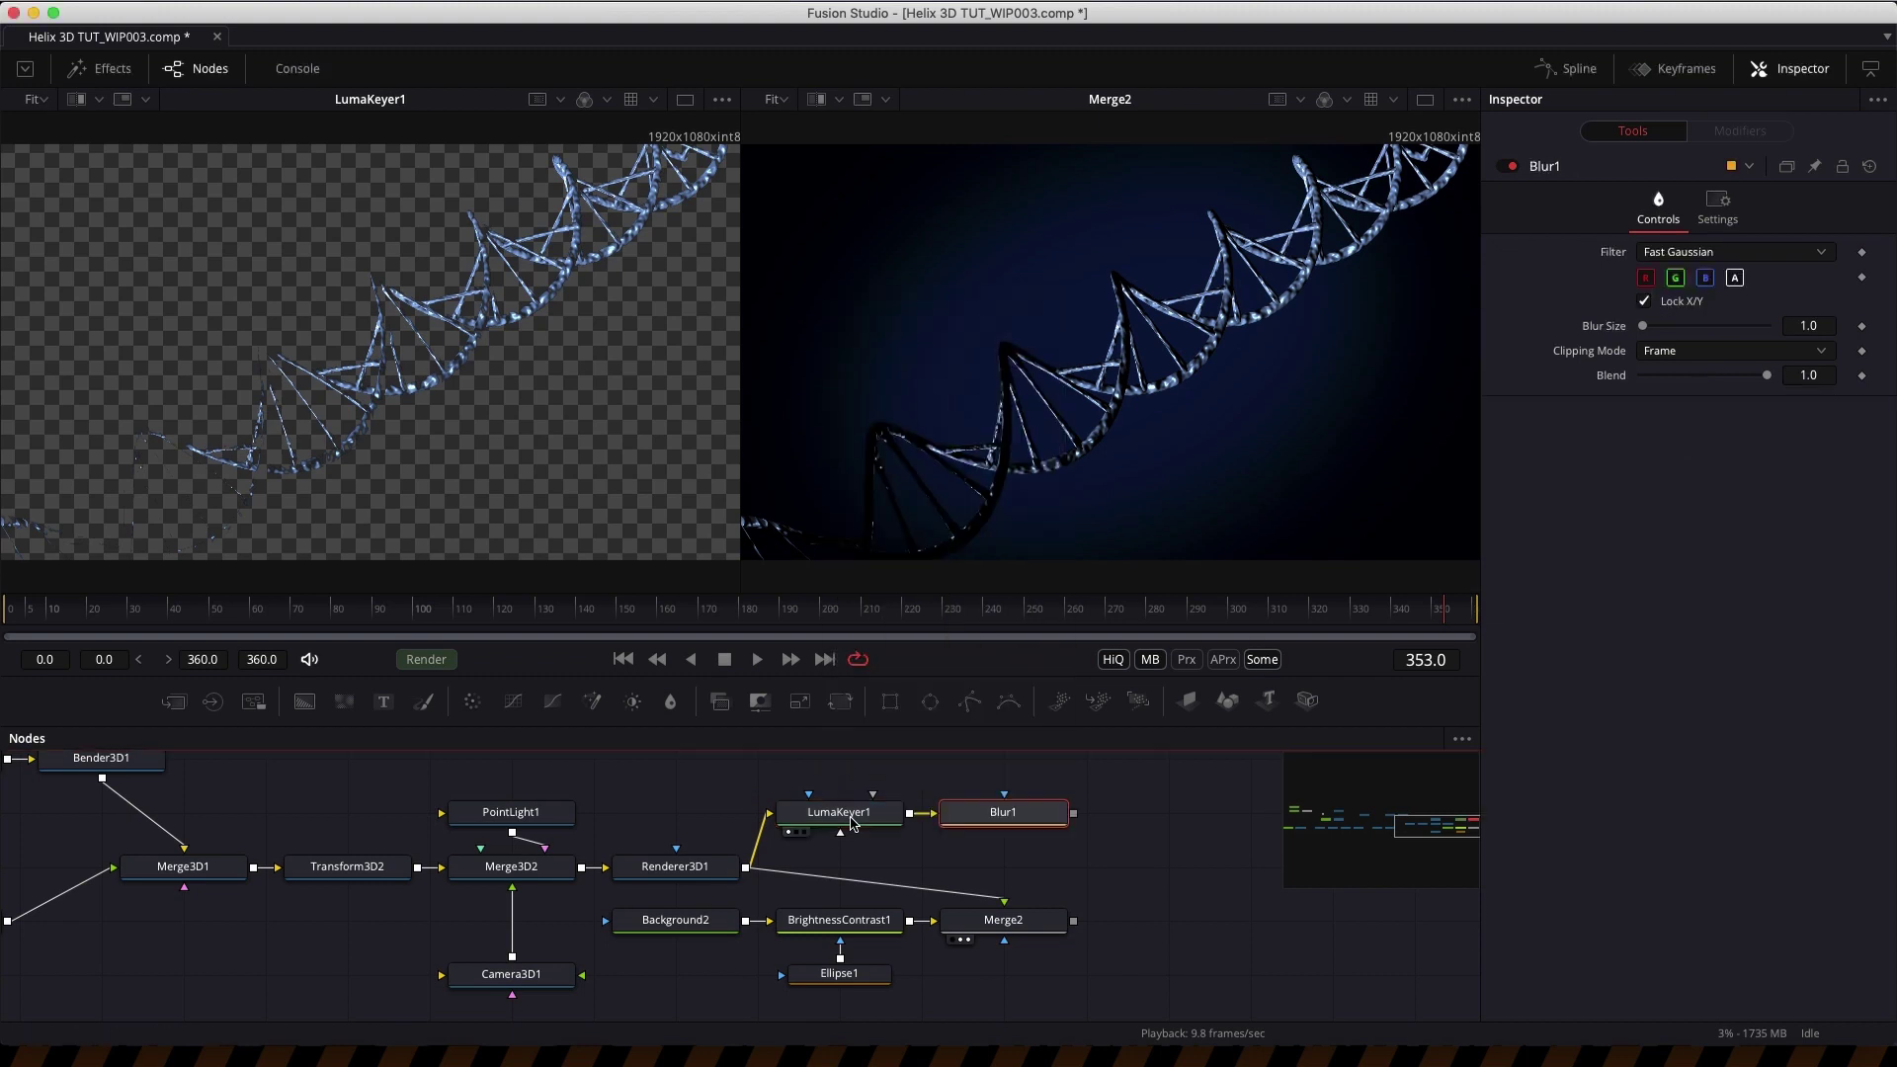
{"action": "left_click", "coordinate": [1825, 325]}
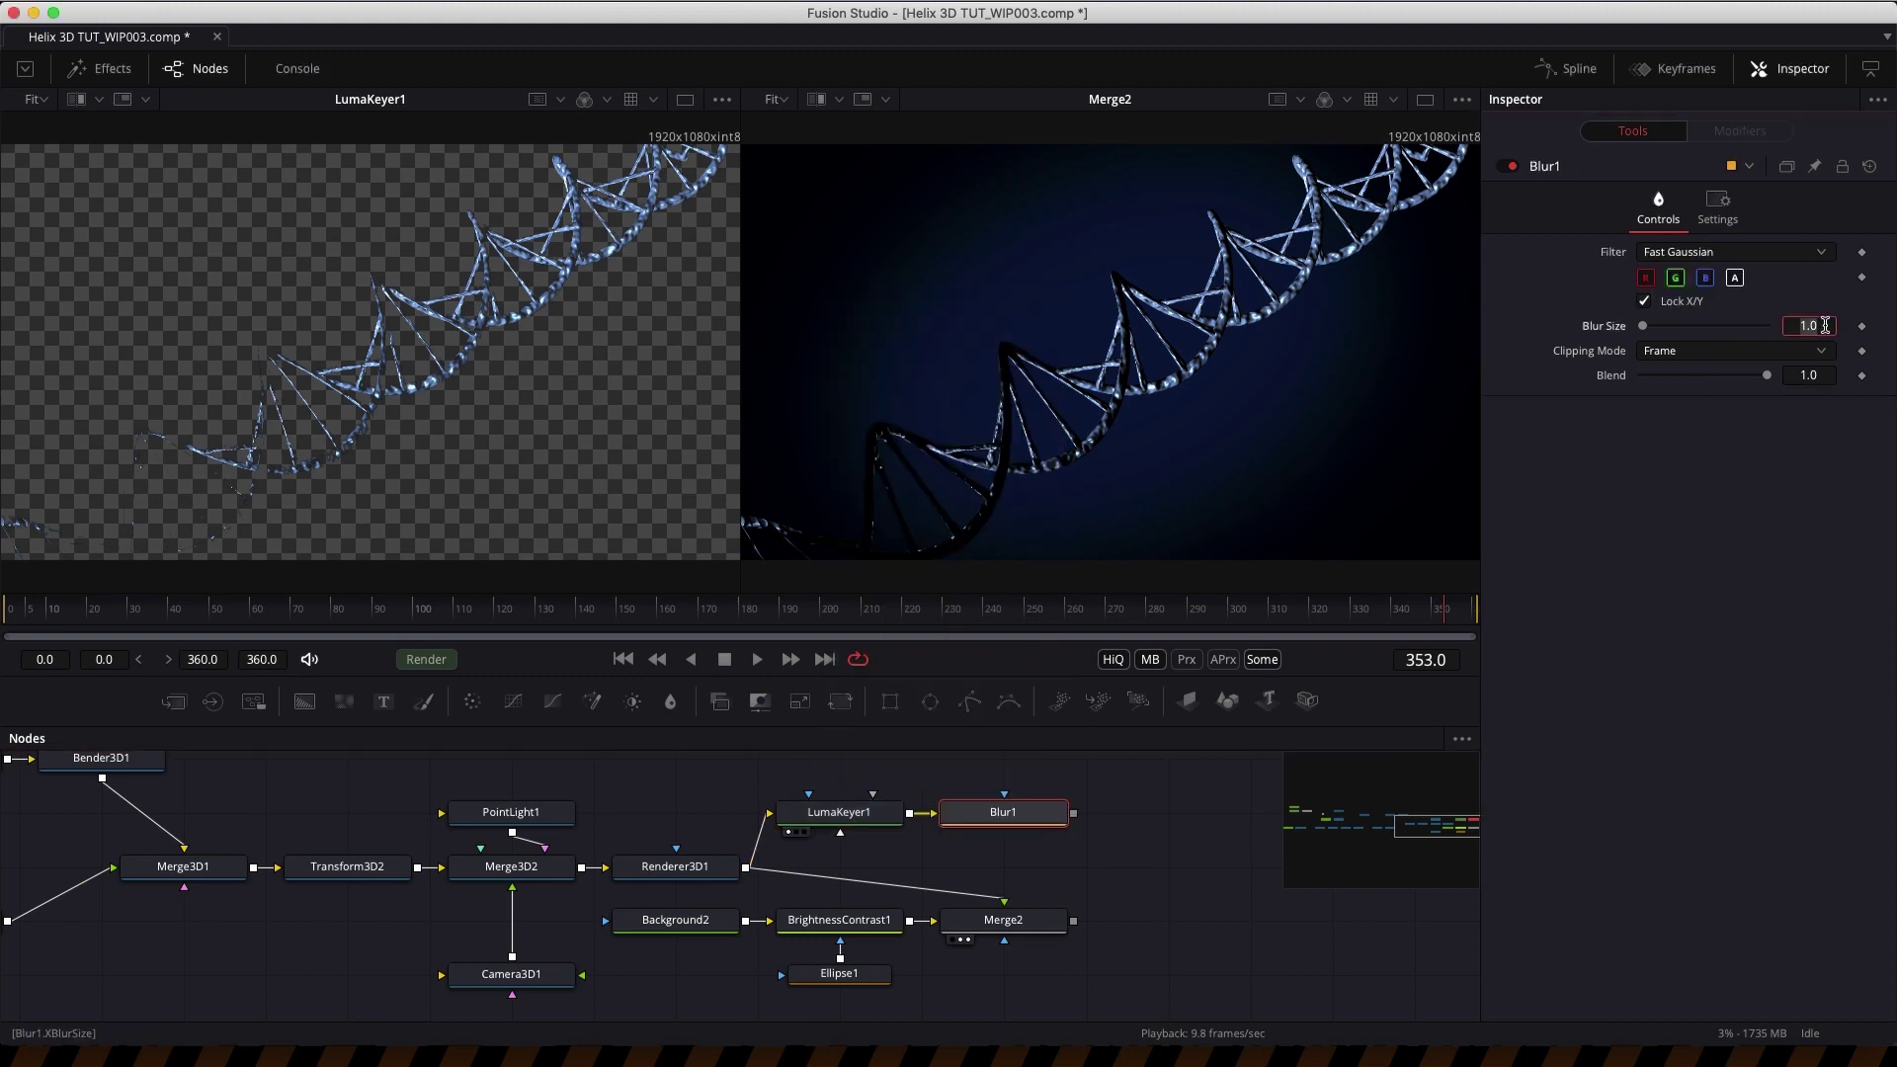
{"action": "key", "text": "Tab"}
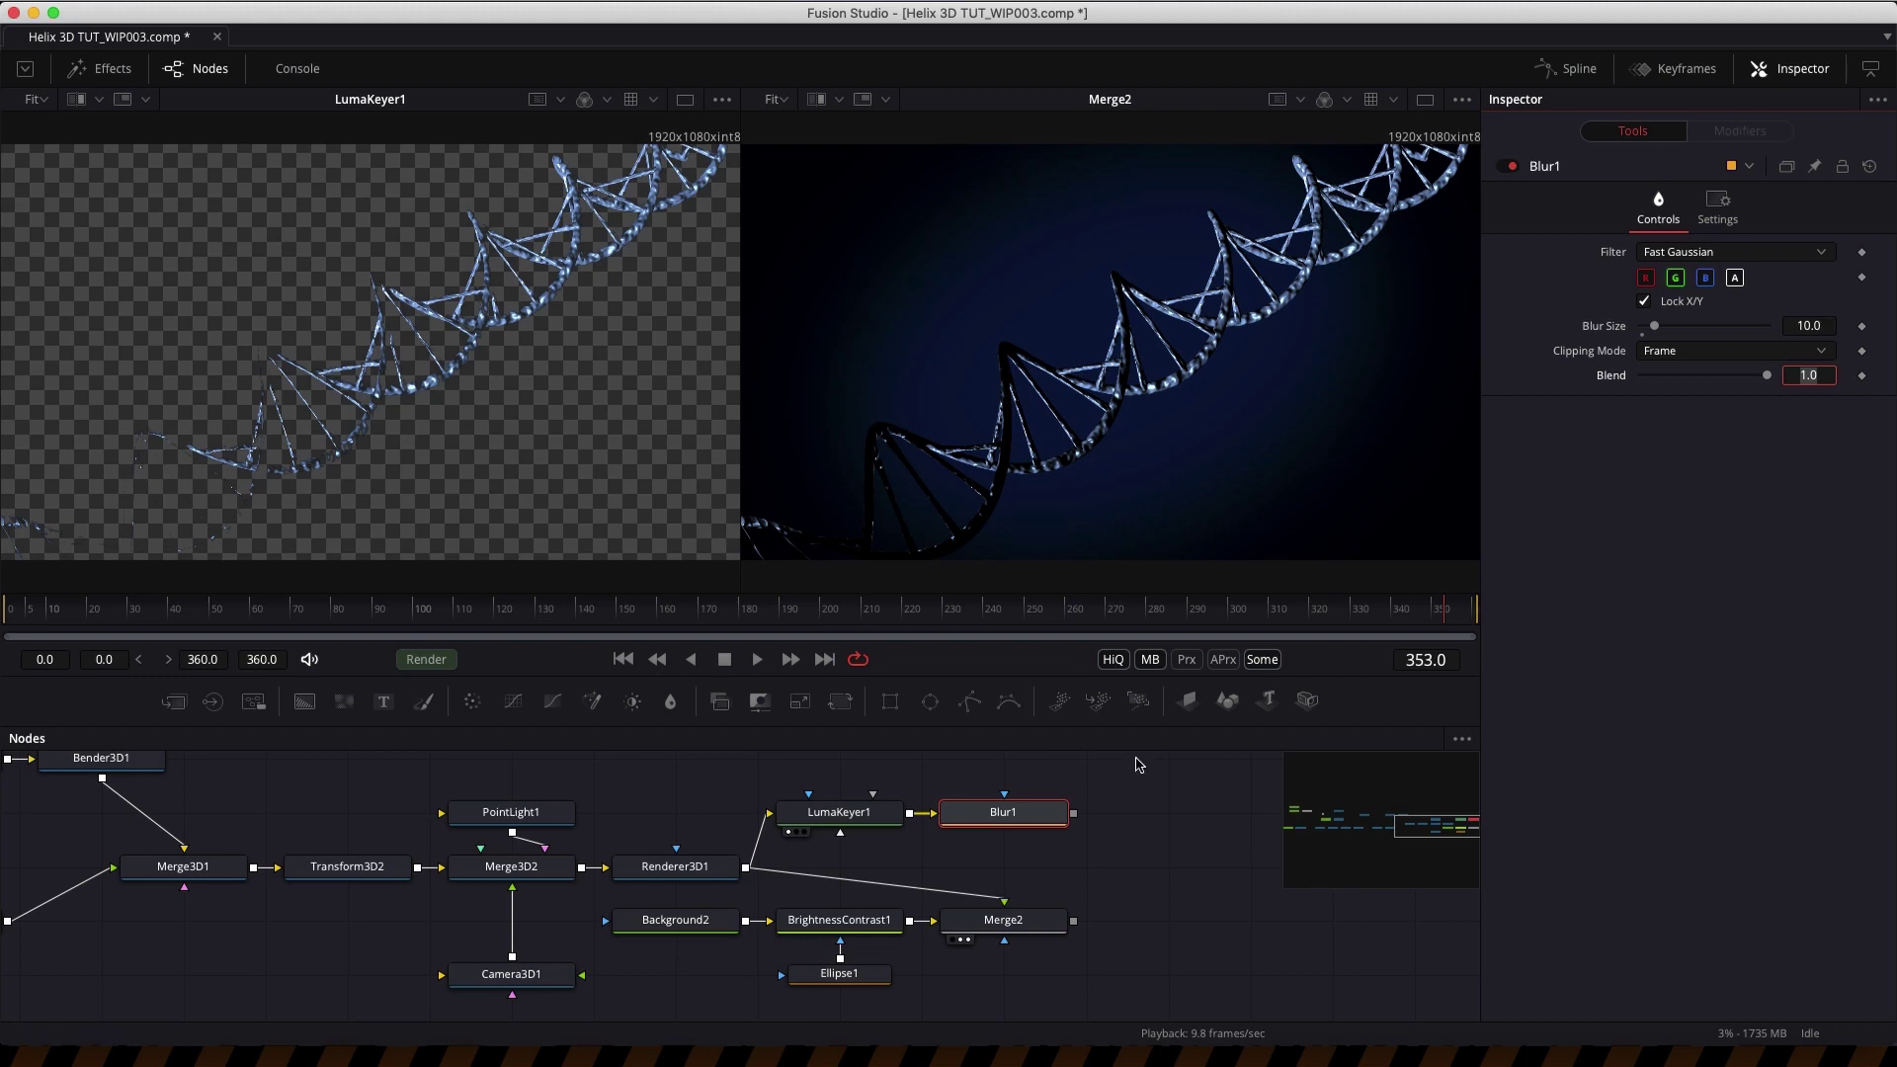
- Merge Renderer3D1's output over Blur1 in a new Merge node, and move the keyer, blur and merge nodes up
{"action": "left_click_drag", "start_coordinate": [747, 867], "coordinate": [993, 368]}
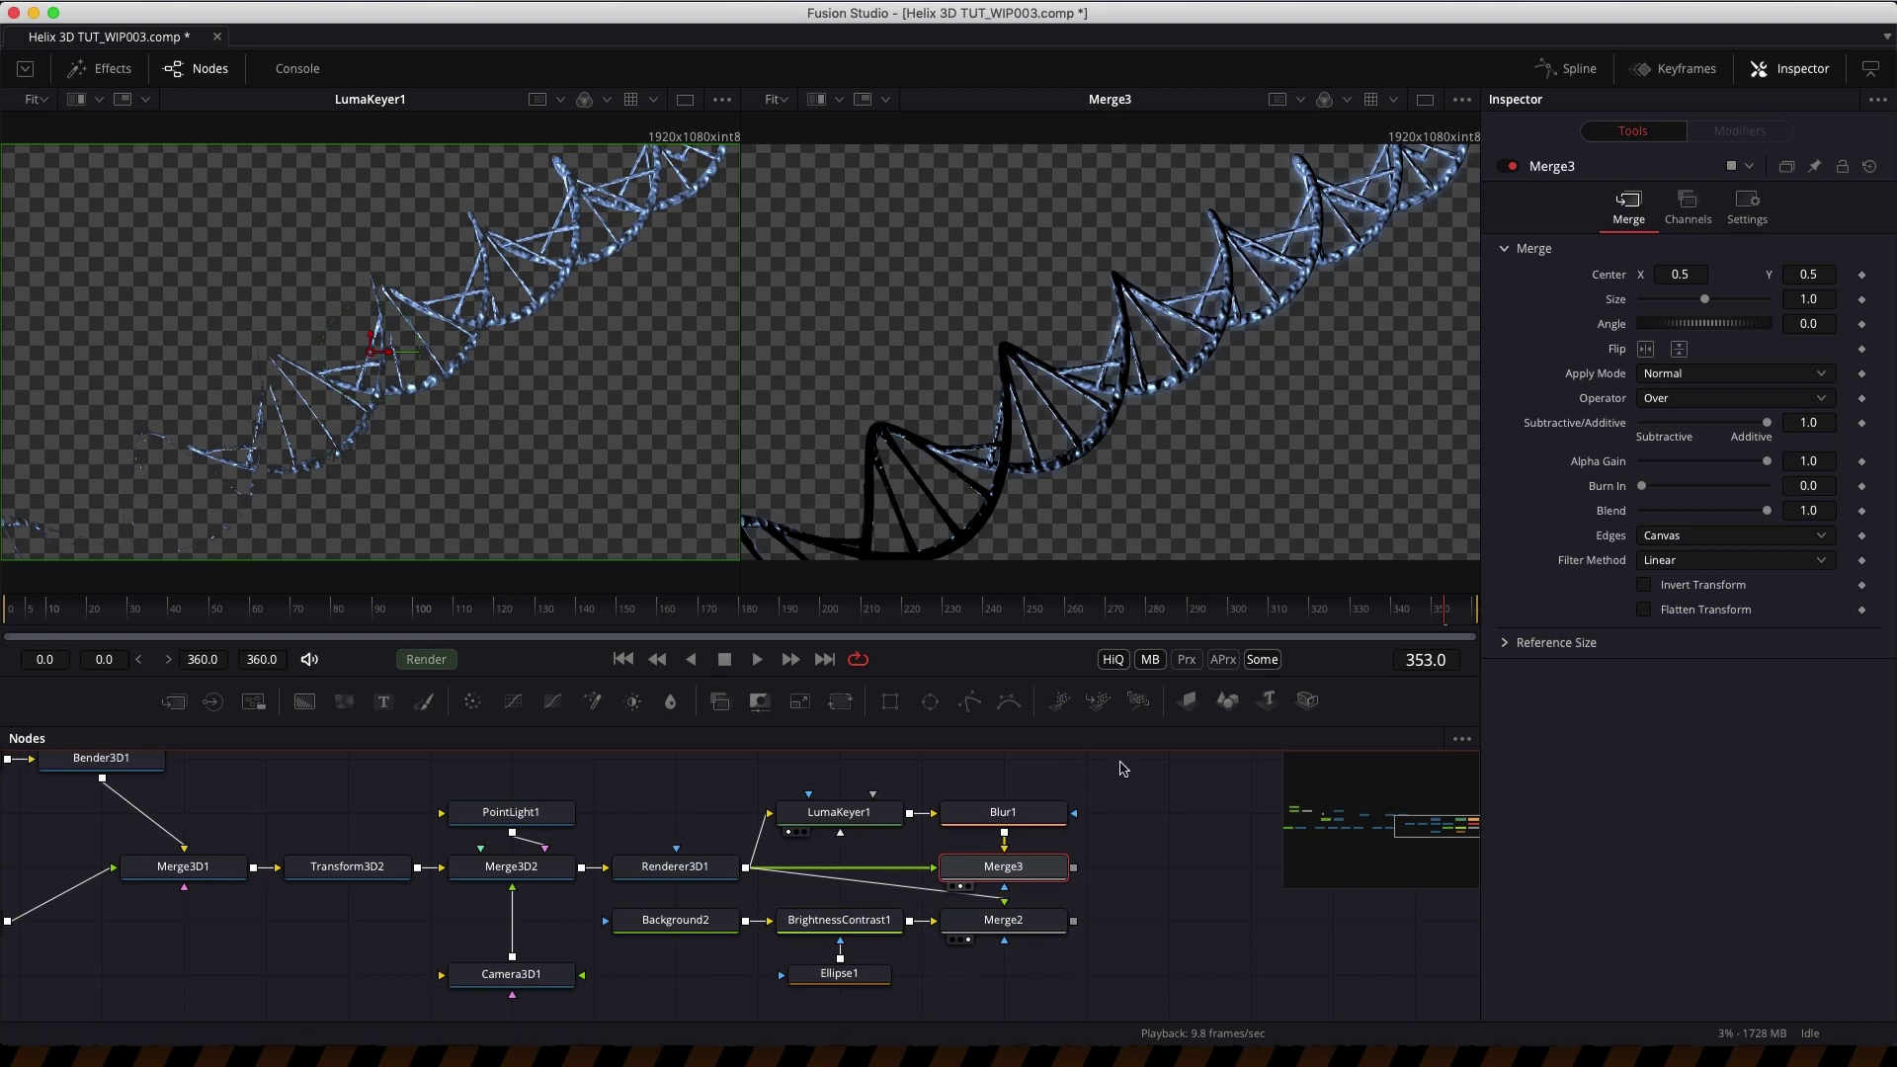
{"action": "left_click_drag", "start_coordinate": [1134, 878], "coordinate": [1023, 802]}
{"action": "left_click_drag", "start_coordinate": [1017, 872], "coordinate": [1024, 828]}
{"action": "left_click_drag", "start_coordinate": [860, 813], "coordinate": [860, 758]}
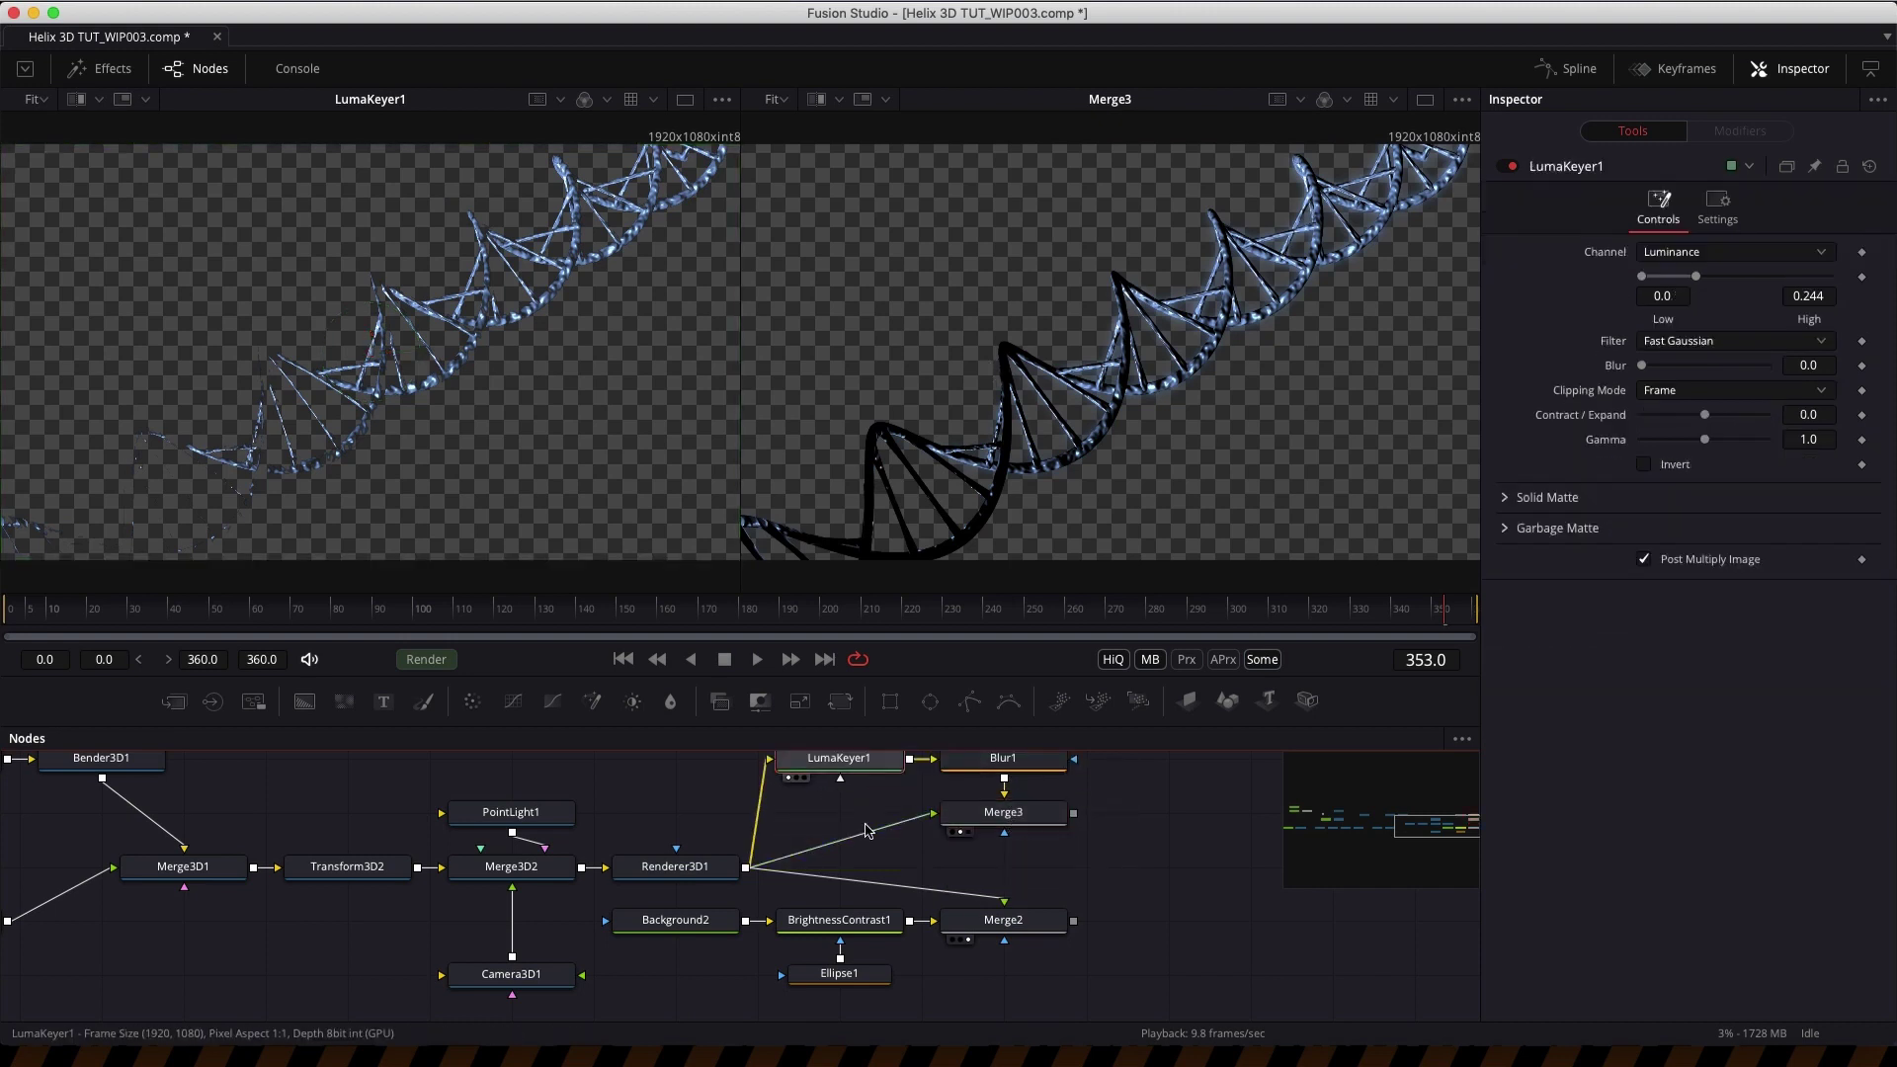
- Connect Merge3's output to Merge2's foreground input and view the Merge2 composite
{"action": "left_click_drag", "start_coordinate": [1075, 818], "coordinate": [1004, 901]}
{"action": "left_click", "coordinate": [967, 939]}
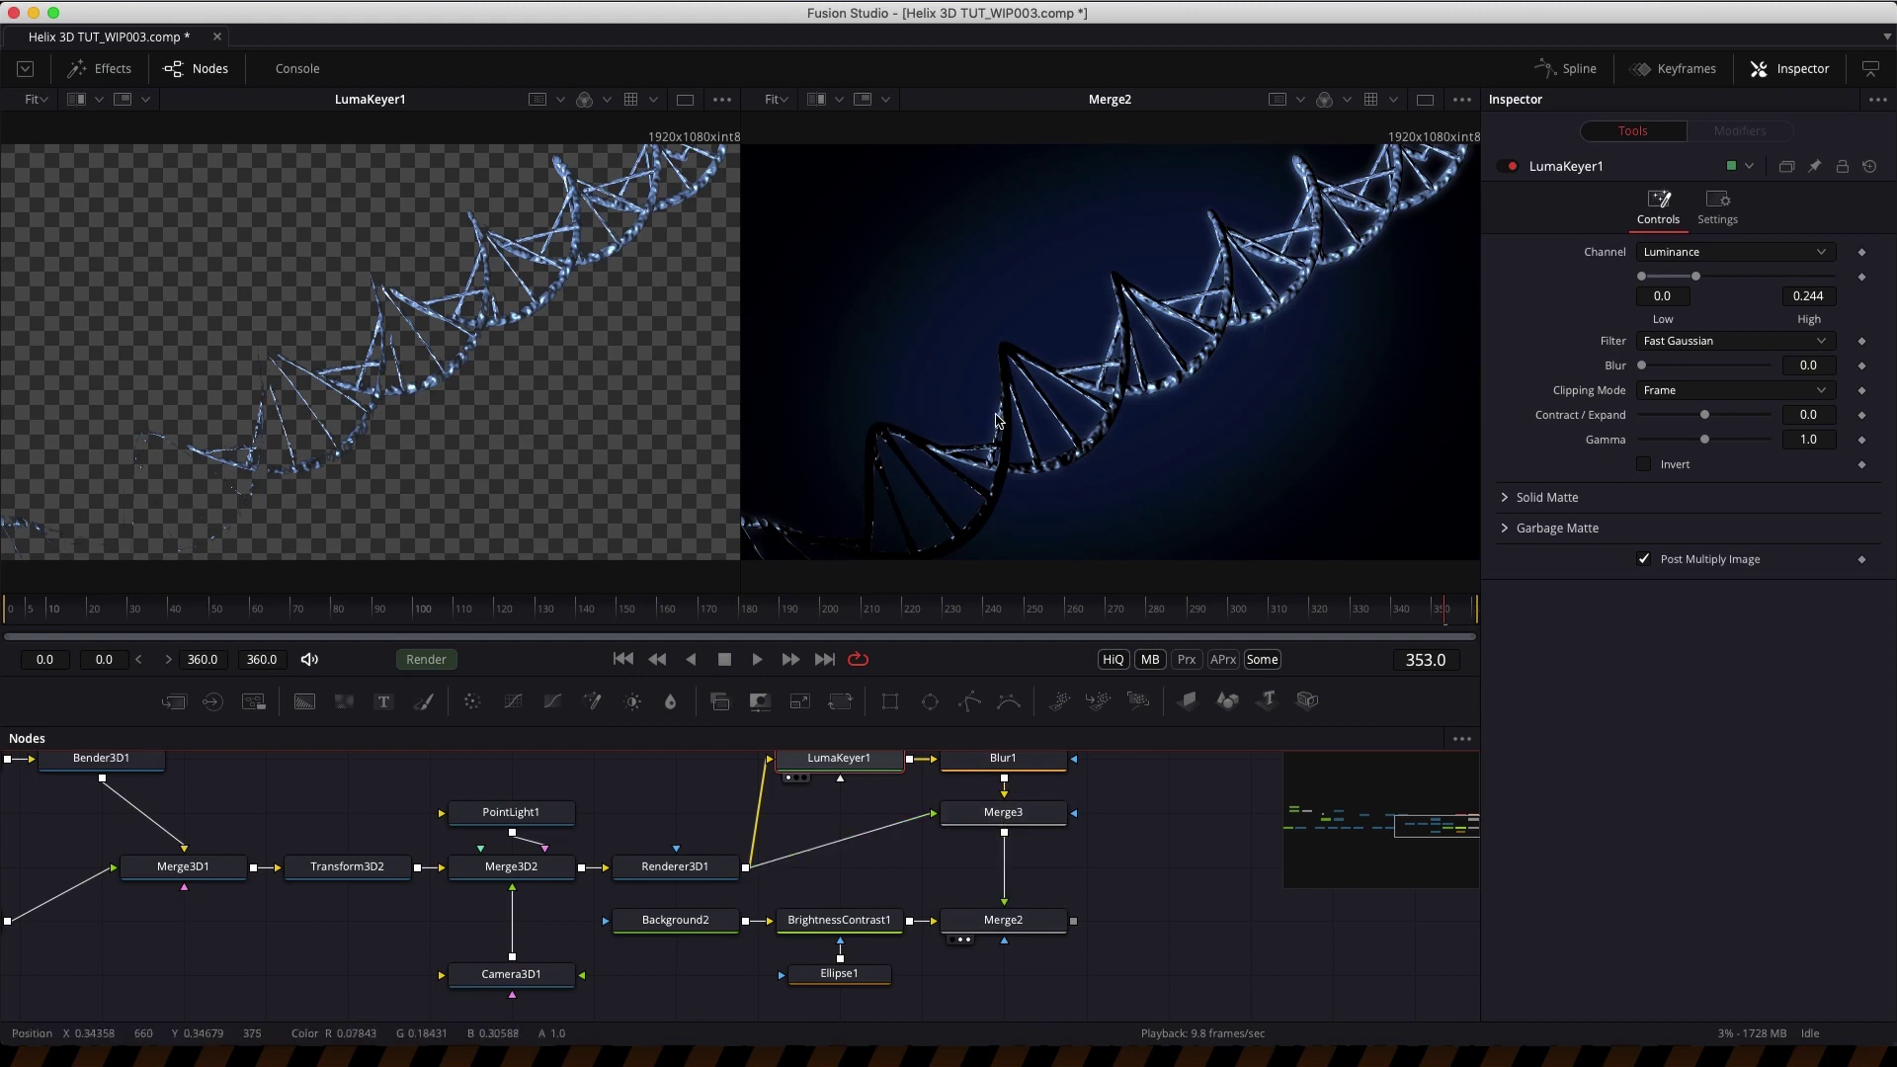
{"action": "scroll", "coordinate": [998, 423], "scroll_direction": "up", "scroll_amount": 3}
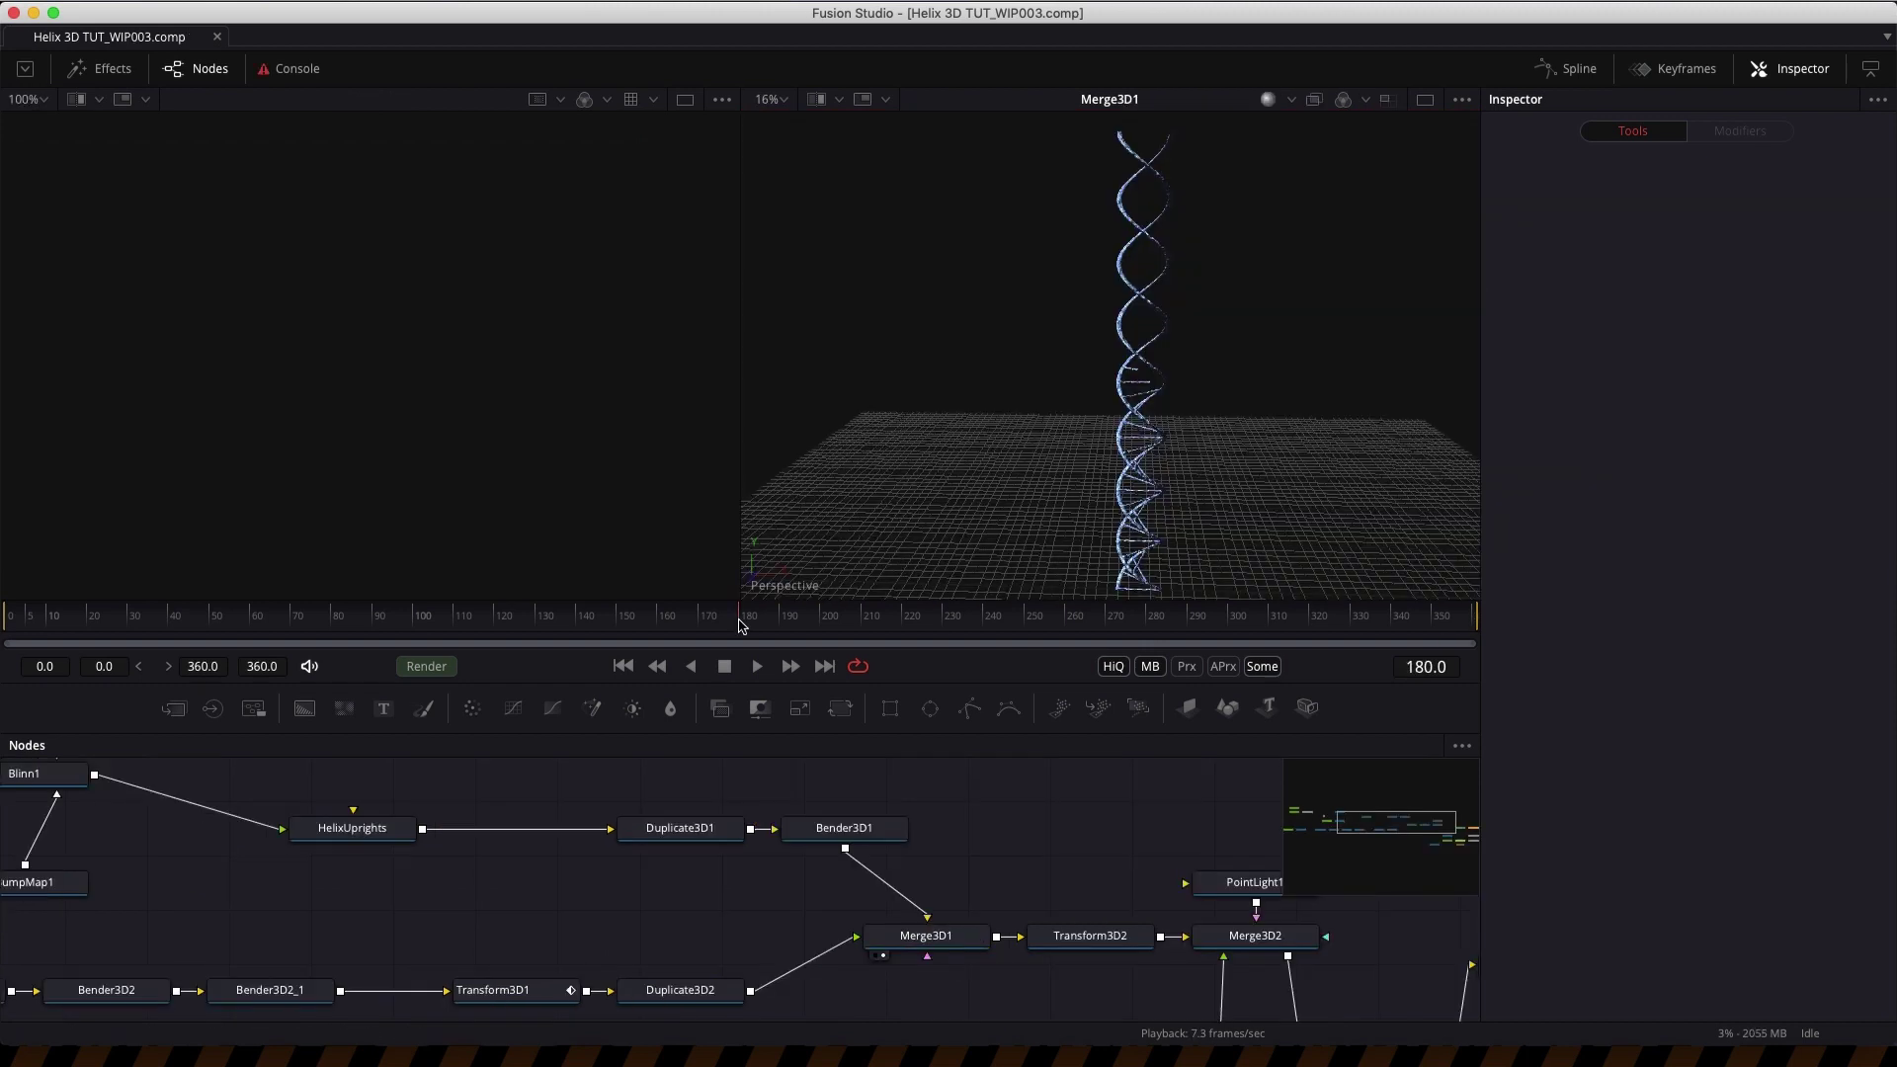
- Scrub around the middle of the timeline to frame 178 to examine how the rungs grow along the helix
{"action": "mouse_move", "coordinate": [739, 626]}
{"action": "left_mouse_down"}
{"action": "mouse_move", "coordinate": [692, 629]}
{"action": "mouse_move", "coordinate": [758, 634]}
{"action": "left_mouse_up"}
{"action": "left_click_drag", "start_coordinate": [887, 642], "coordinate": [734, 639]}
{"action": "scroll", "coordinate": [946, 812], "scroll_direction": "right", "scroll_amount": 1}
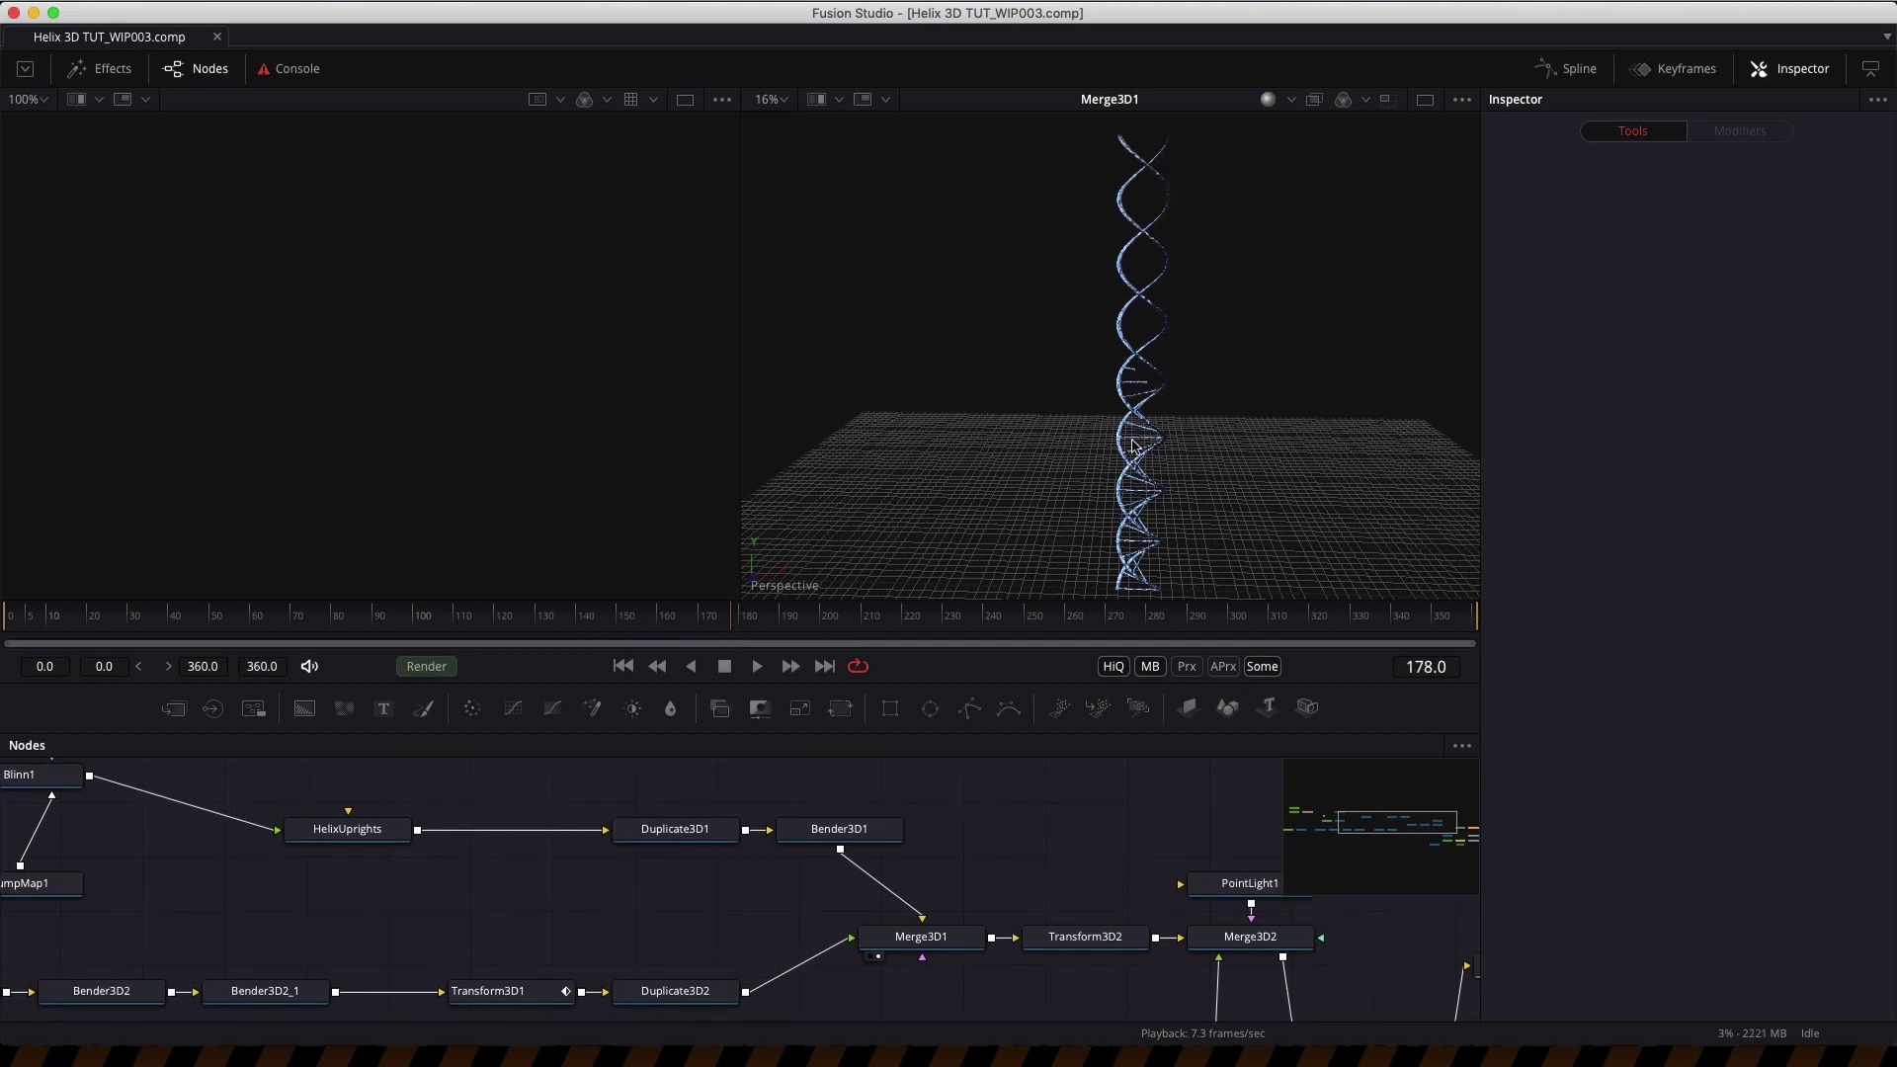
{"action": "scroll", "coordinate": [202, 963], "scroll_direction": "left", "scroll_amount": 5}
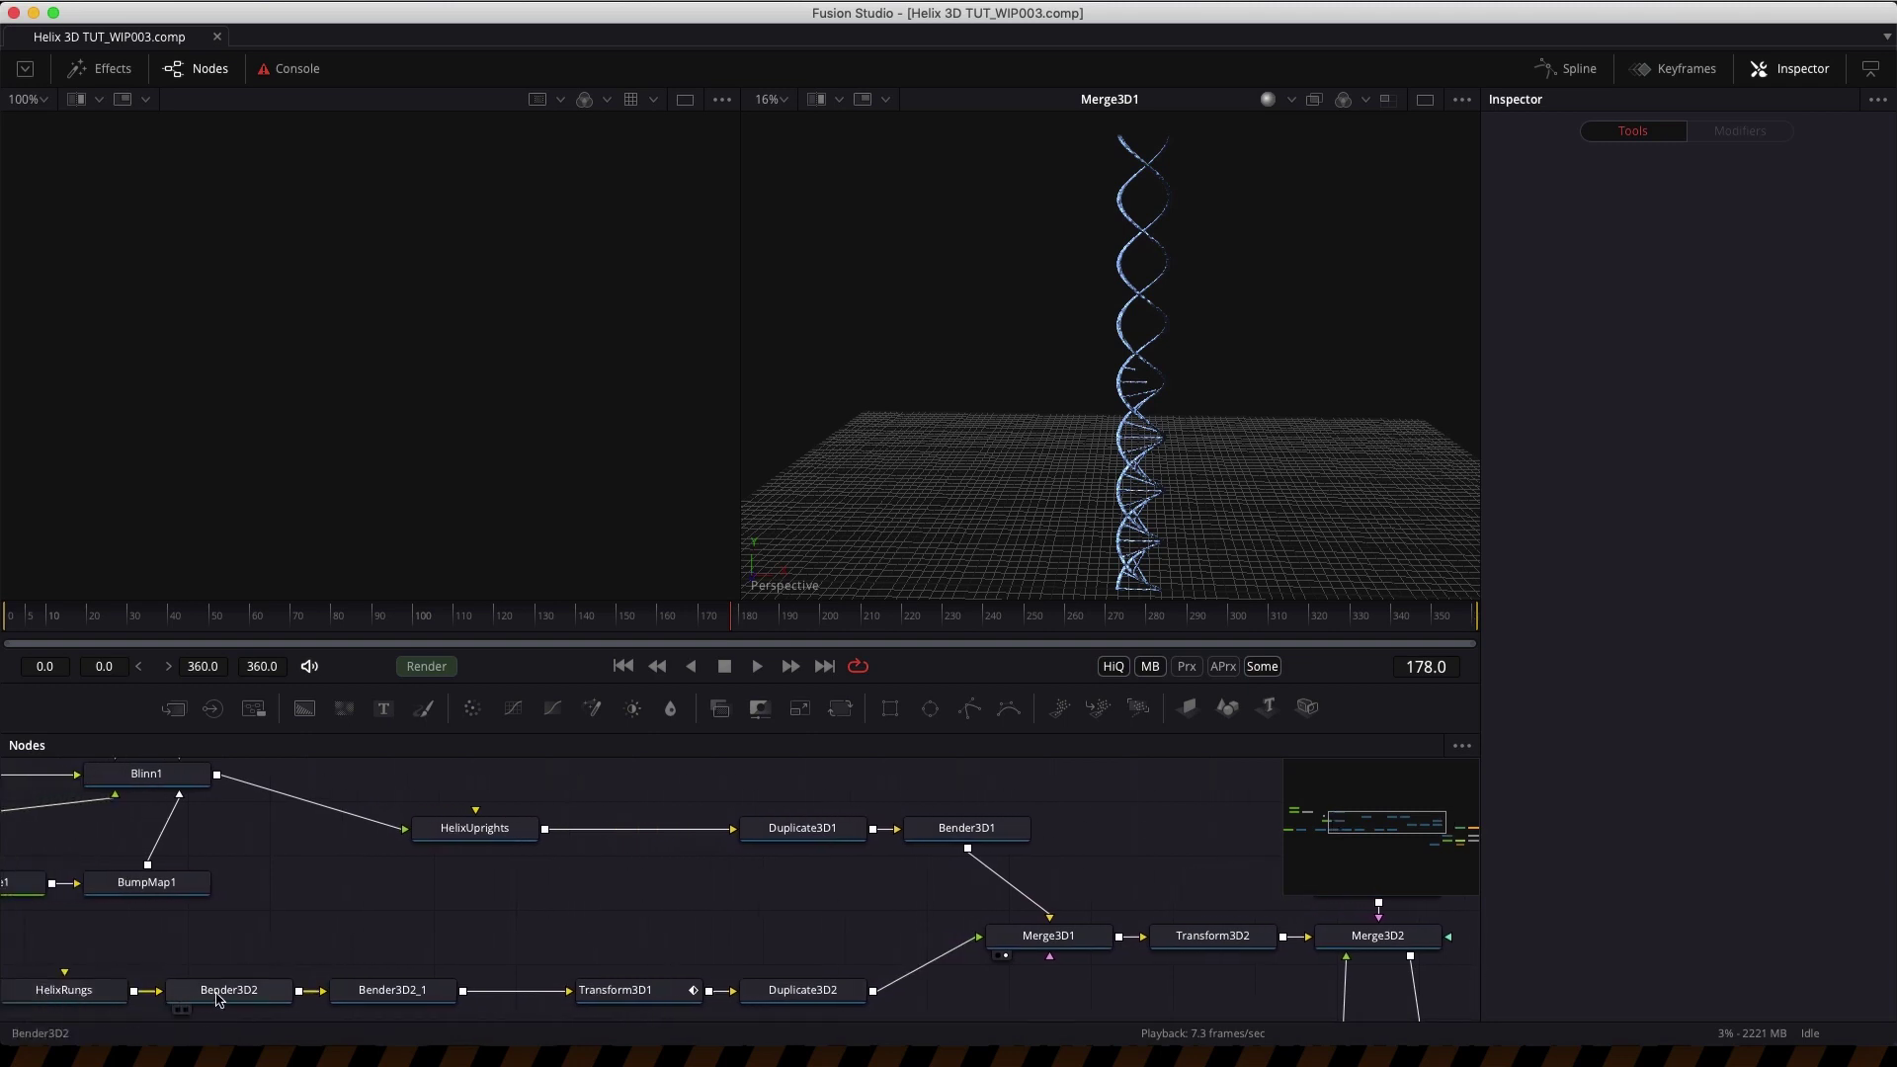
- Set Duplicate3D2's time offset to -4.5
{"action": "left_click", "coordinate": [801, 996]}
{"action": "scroll", "coordinate": [799, 1000], "scroll_direction": "down", "scroll_amount": 1}
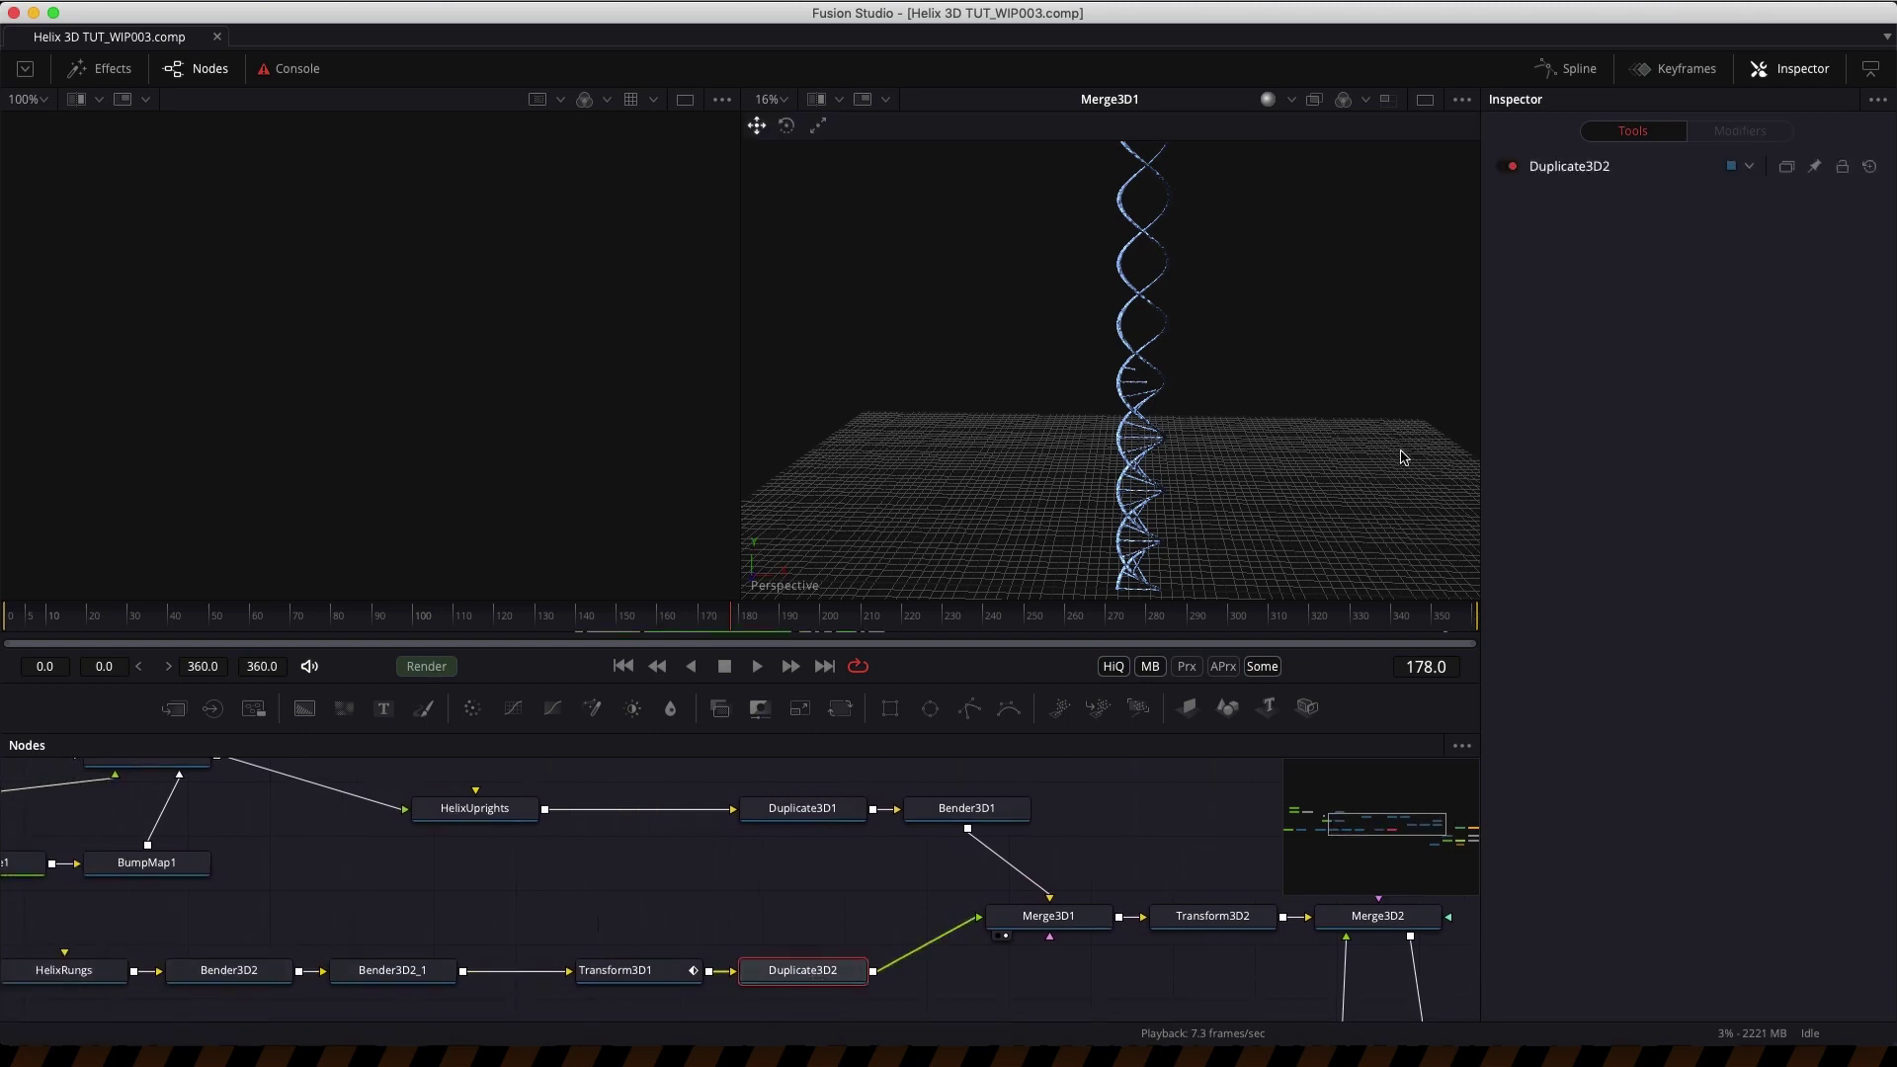
{"action": "left_click", "coordinate": [1590, 168]}
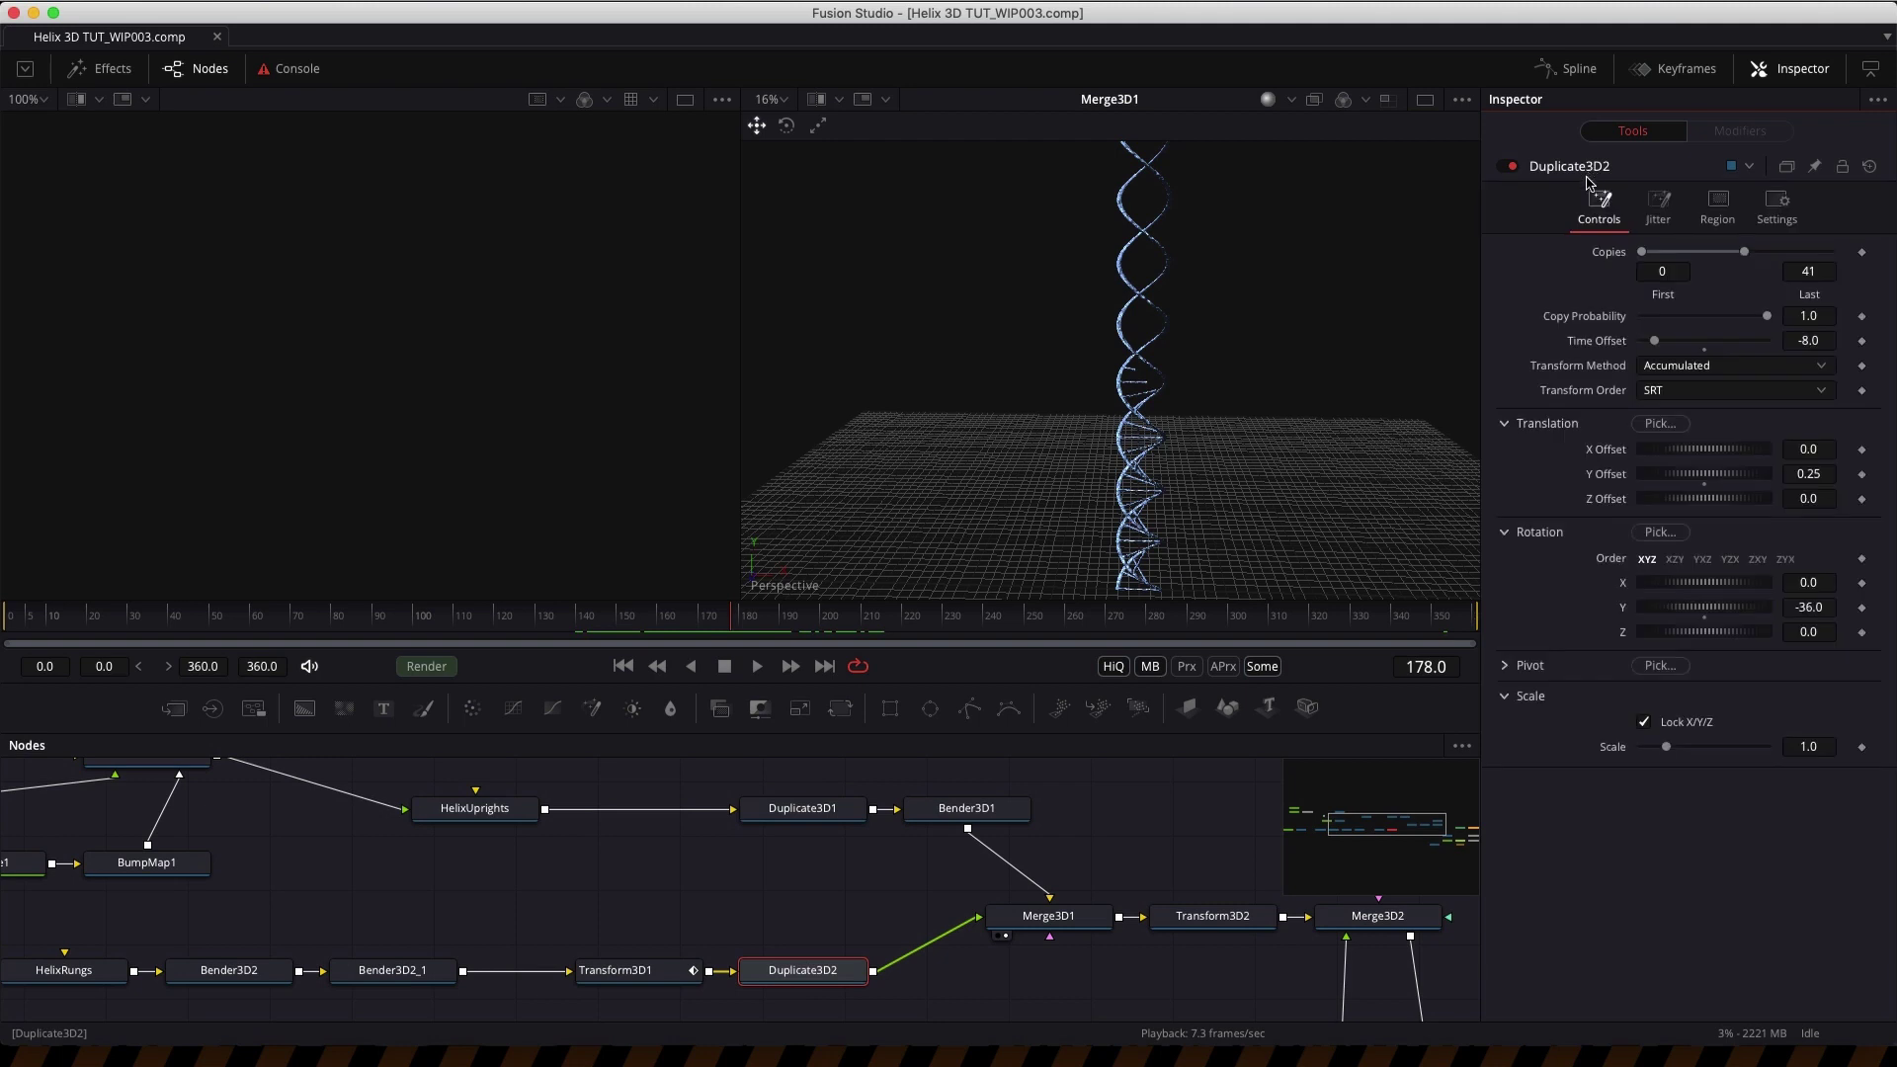
{"action": "left_click", "coordinate": [1832, 338]}
{"action": "key", "text": "Tab"}
{"action": "scroll", "coordinate": [1222, 409], "scroll_direction": "down", "scroll_amount": 2}
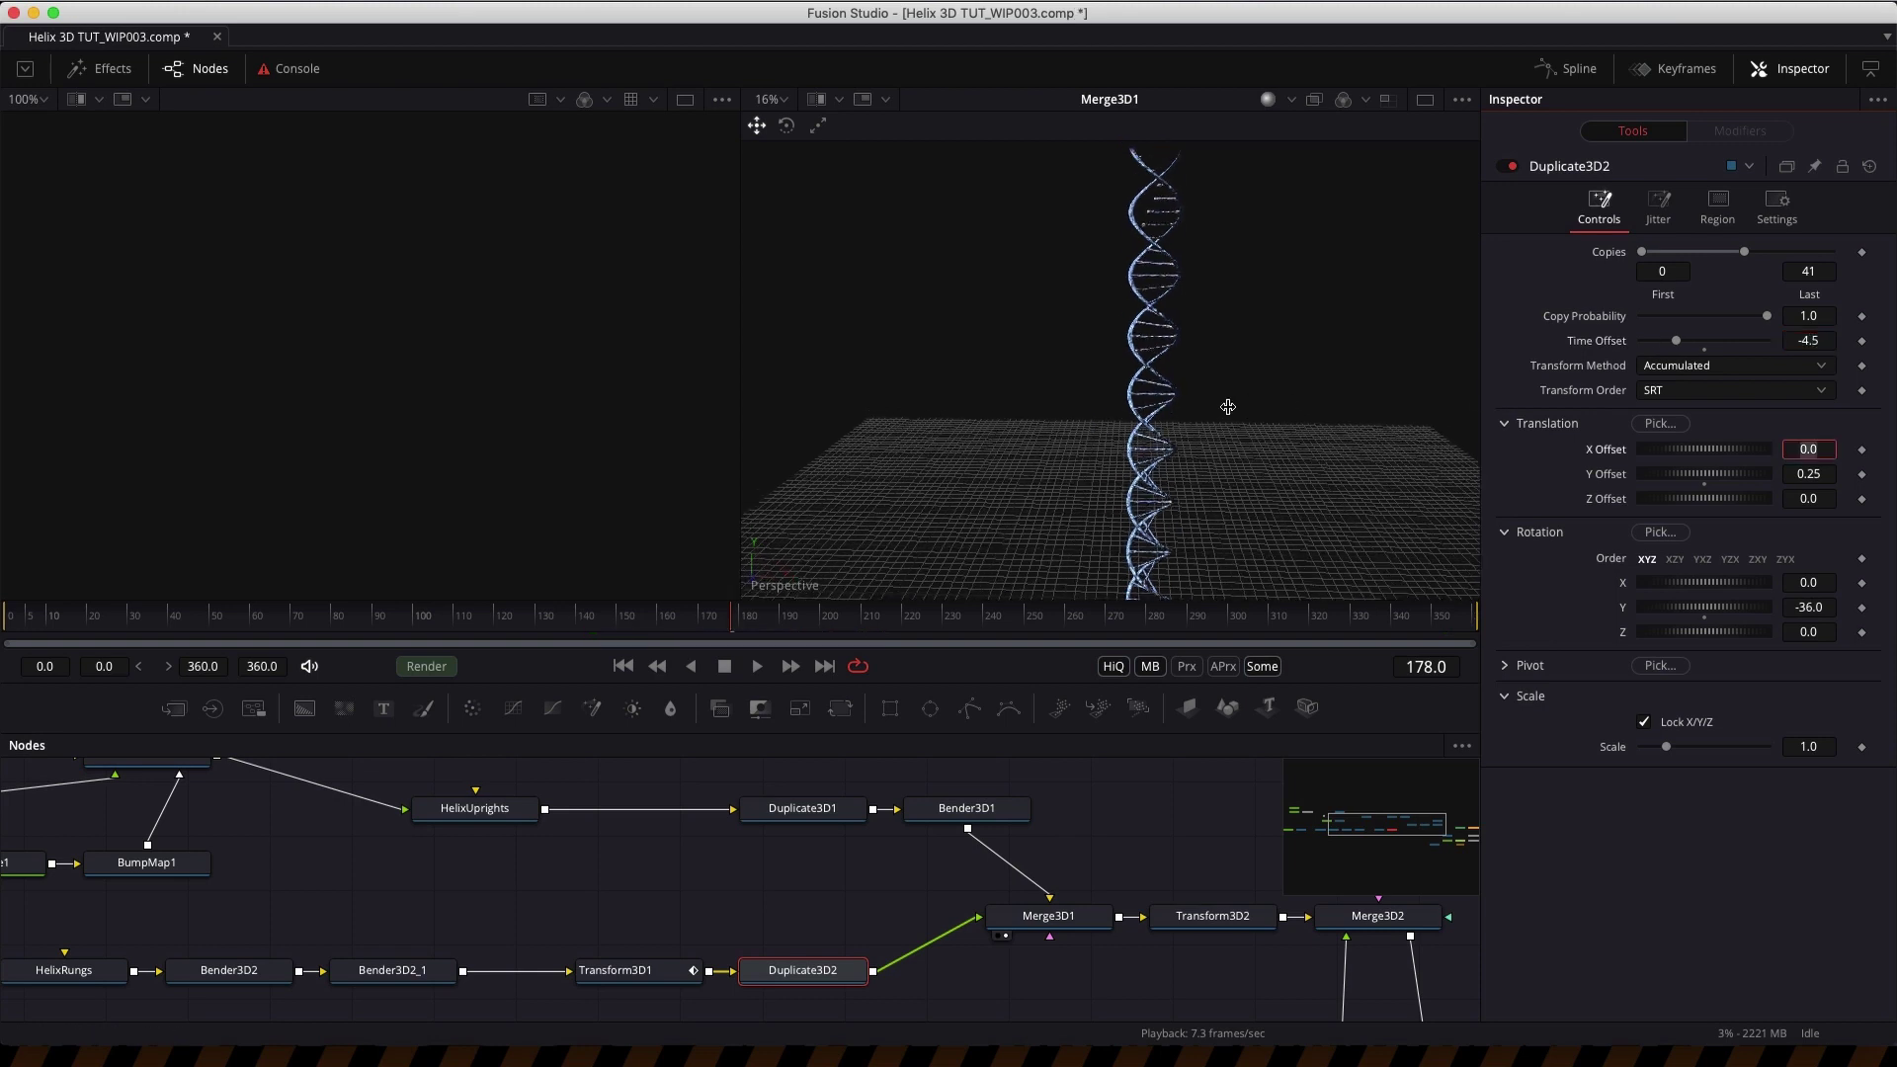